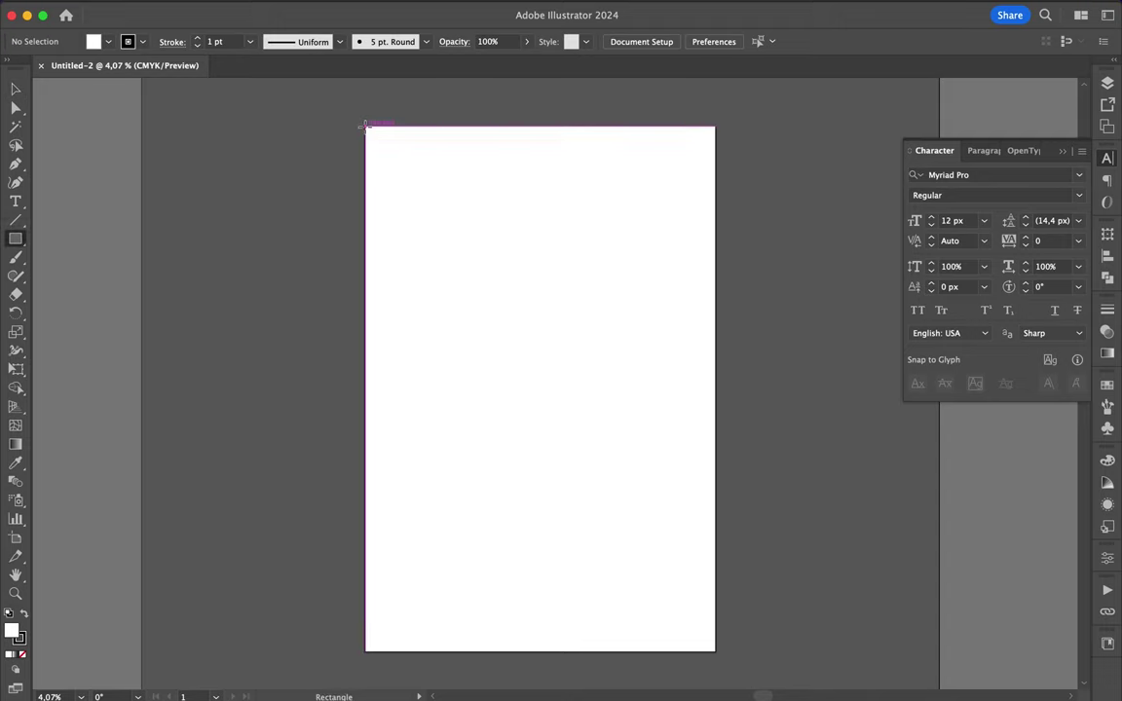
- Cover the artboard with a strokeless light grey rectangle and show the Layers panel
{"action": "left_click_drag", "start_coordinate": [366, 126], "coordinate": [715, 652]}
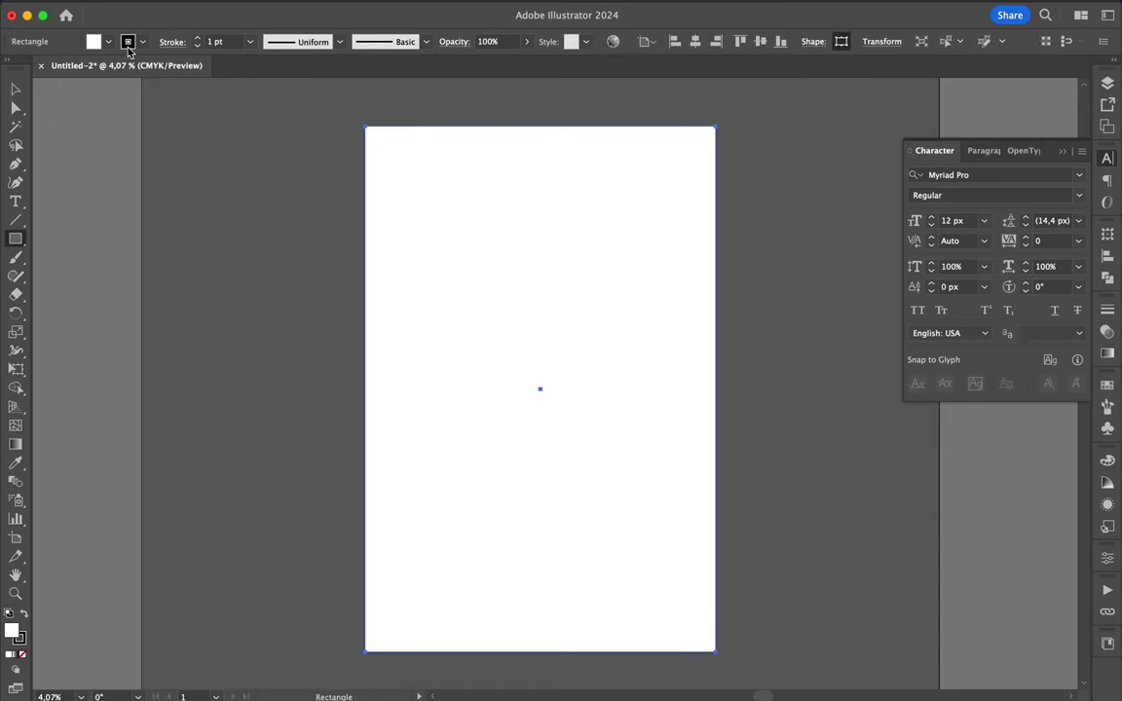
{"action": "left_click", "coordinate": [128, 44]}
{"action": "left_click", "coordinate": [11, 66]}
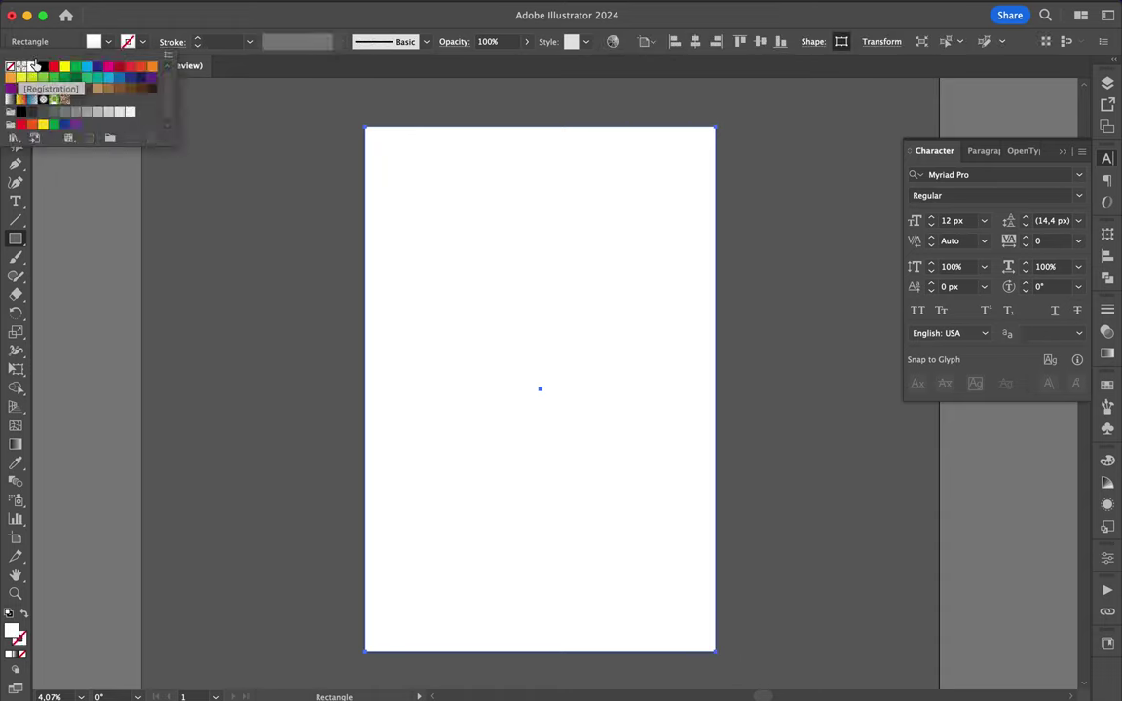
{"action": "left_click", "coordinate": [97, 44]}
{"action": "left_click", "coordinate": [97, 44]}
{"action": "left_click", "coordinate": [116, 114]}
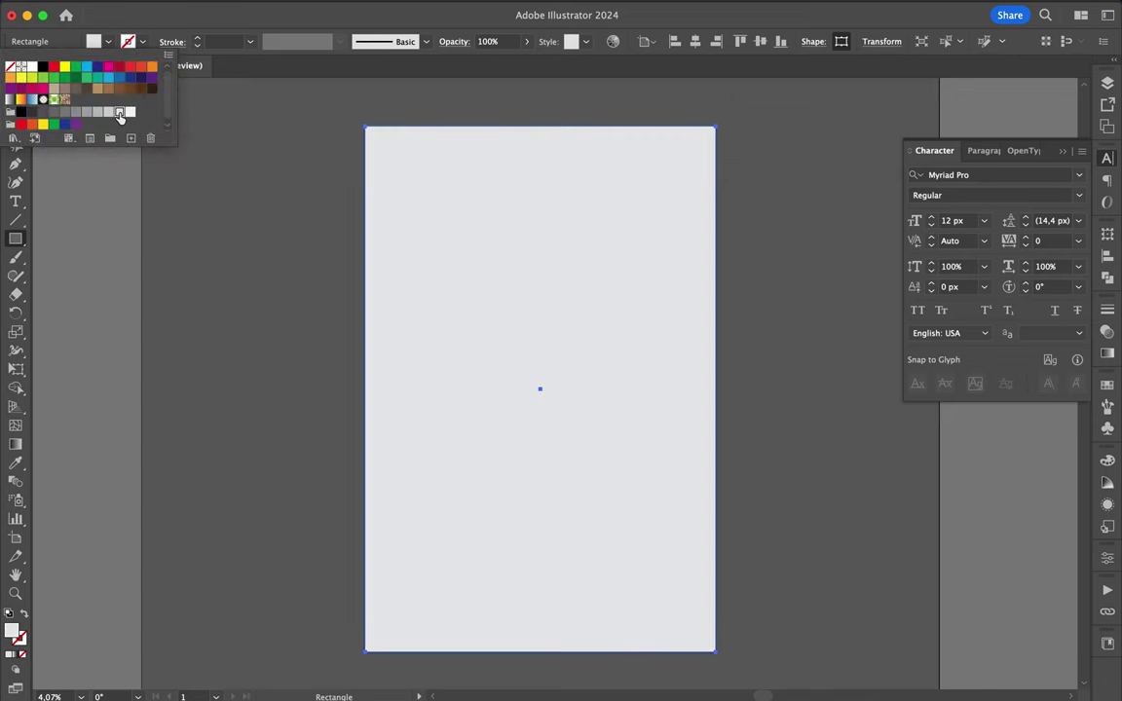
{"action": "left_click", "coordinate": [108, 113]}
{"action": "left_click", "coordinate": [396, 259]}
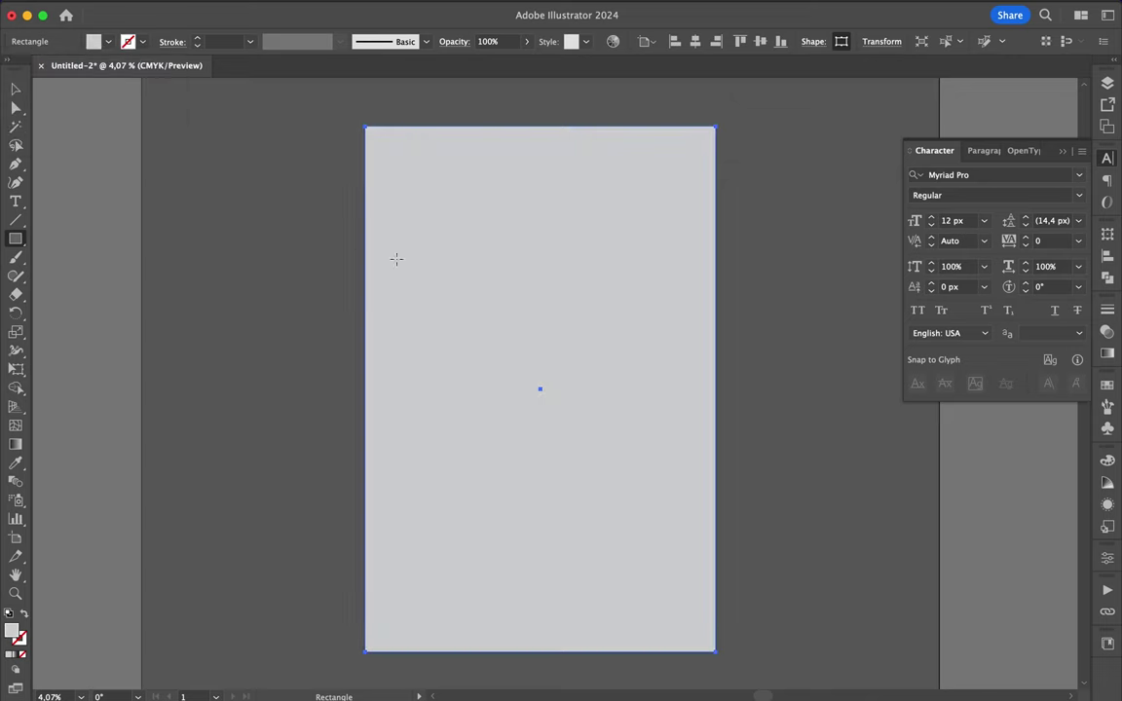
{"action": "left_click", "coordinate": [1112, 84]}
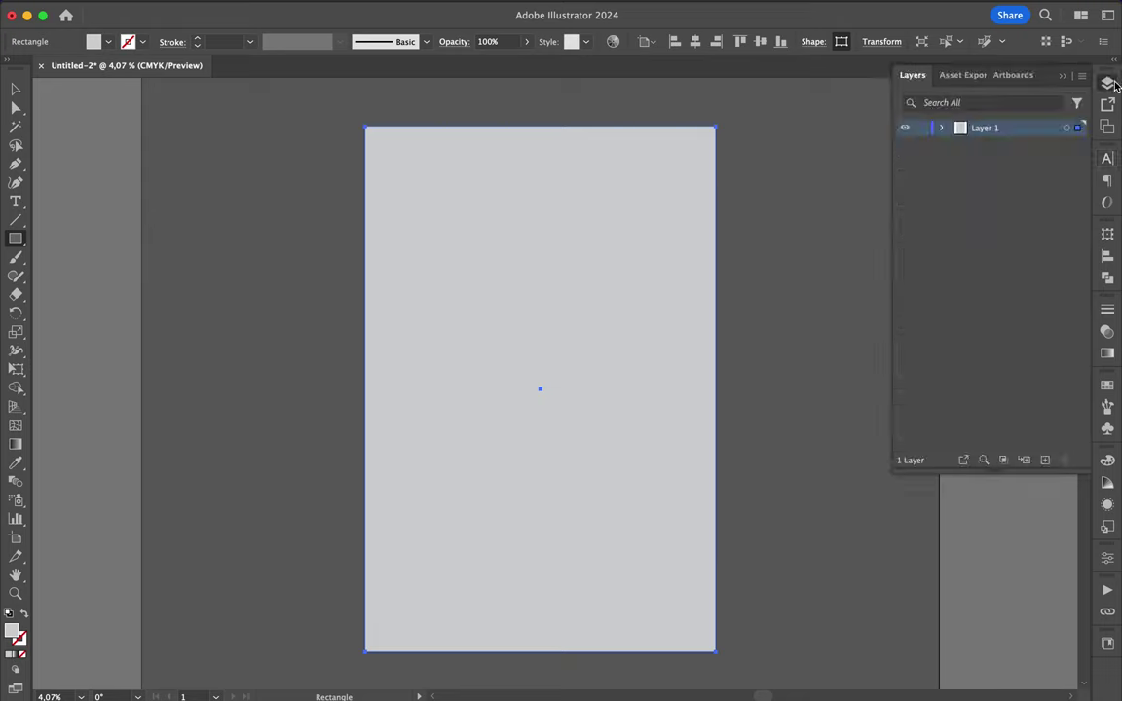
- Create Layer 2 above Layer 1 and deselect the background rectangle
{"action": "left_click", "coordinate": [1045, 460]}
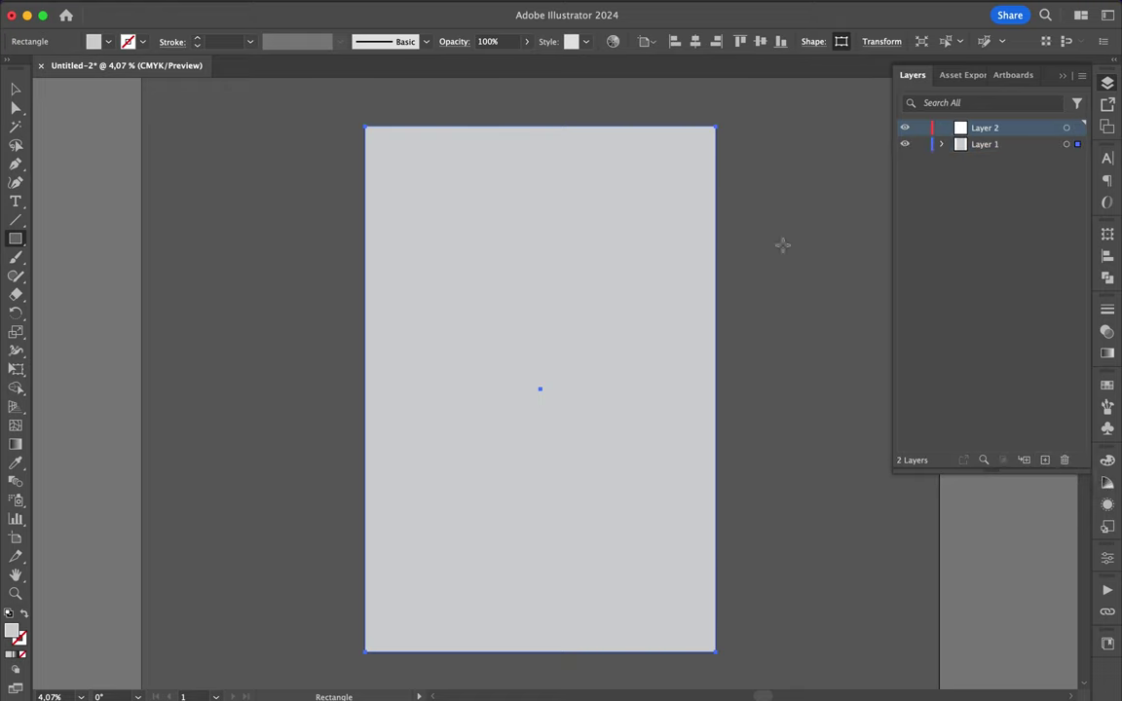
{"action": "key", "text": "v"}
{"action": "key", "text": "super+shift+a"}
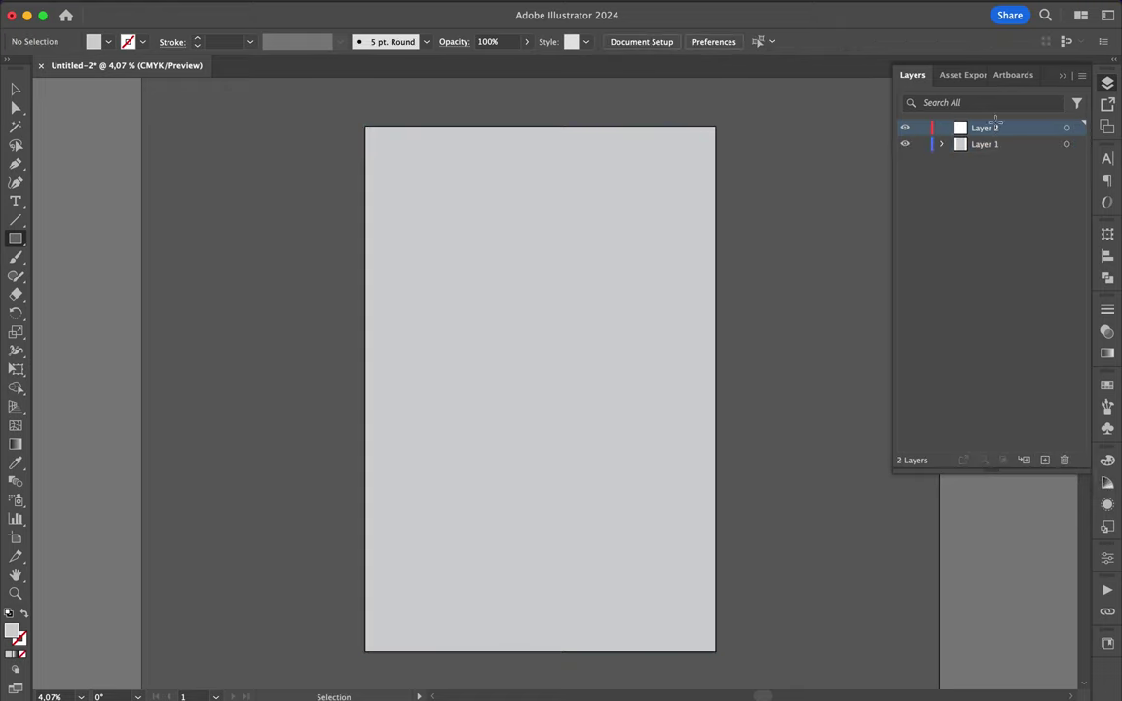
{"action": "scroll", "coordinate": [478, 316], "scroll_direction": "up", "scroll_amount": 1}
{"action": "scroll", "coordinate": [478, 316], "scroll_direction": "up", "scroll_amount": 2}
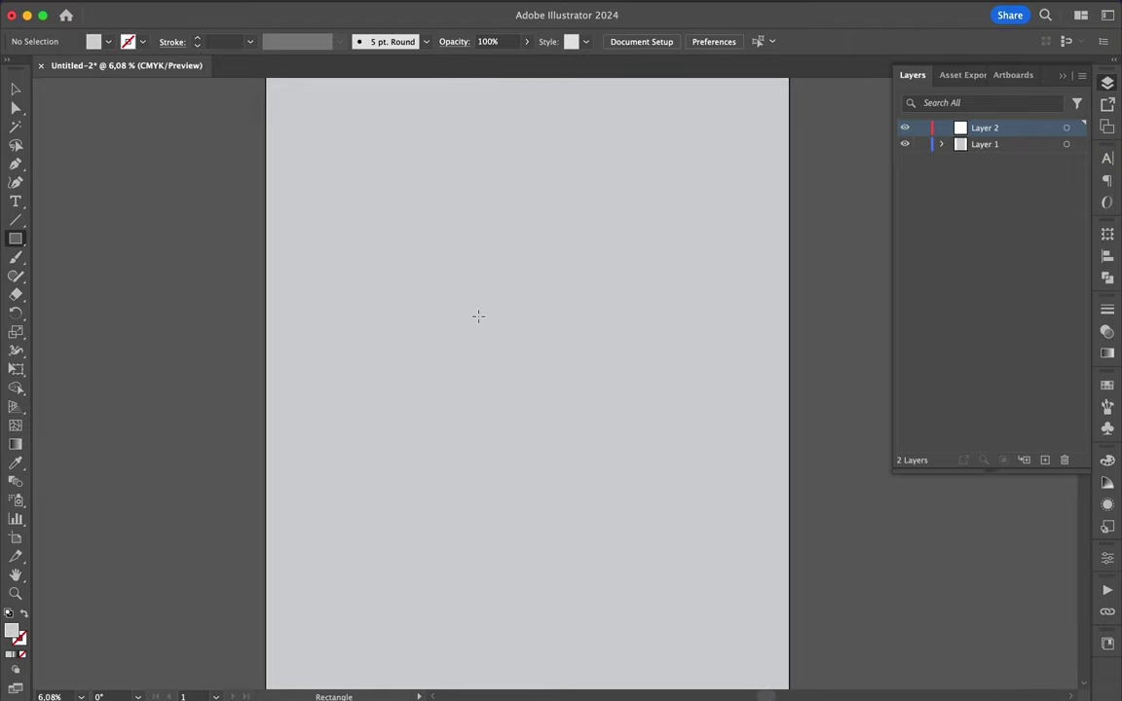
{"action": "key", "text": "p"}
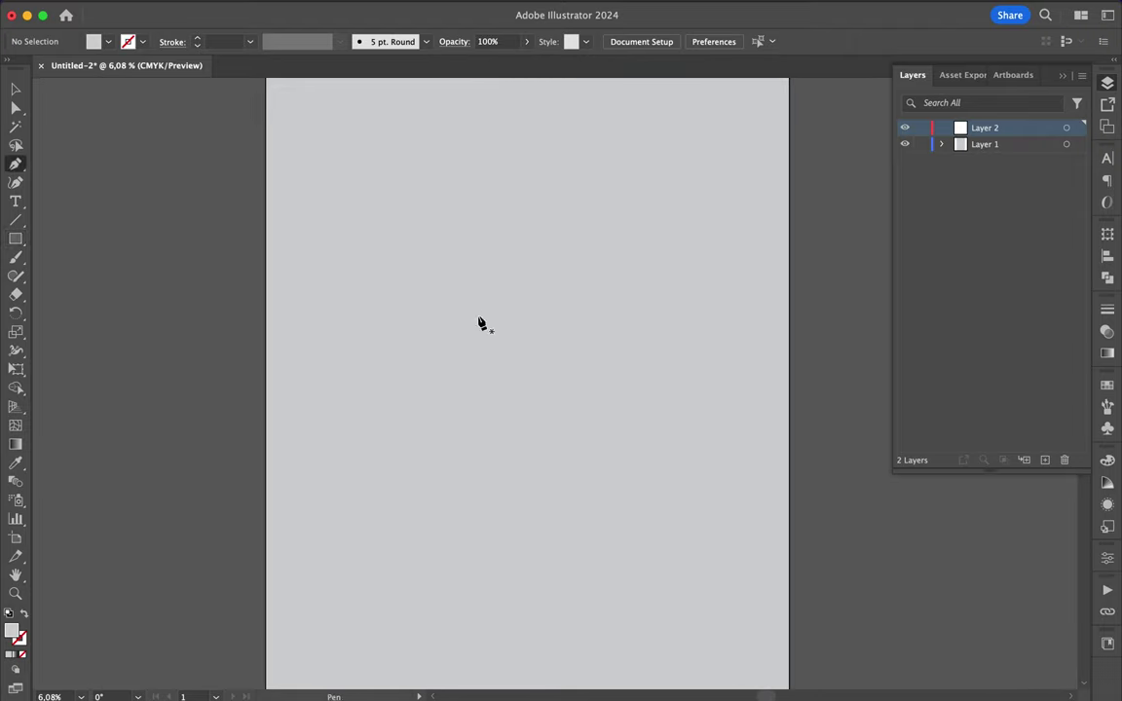
- Draw a large square in the upper-middle of the artboard on Layer 2
{"action": "left_click", "coordinate": [405, 197]}
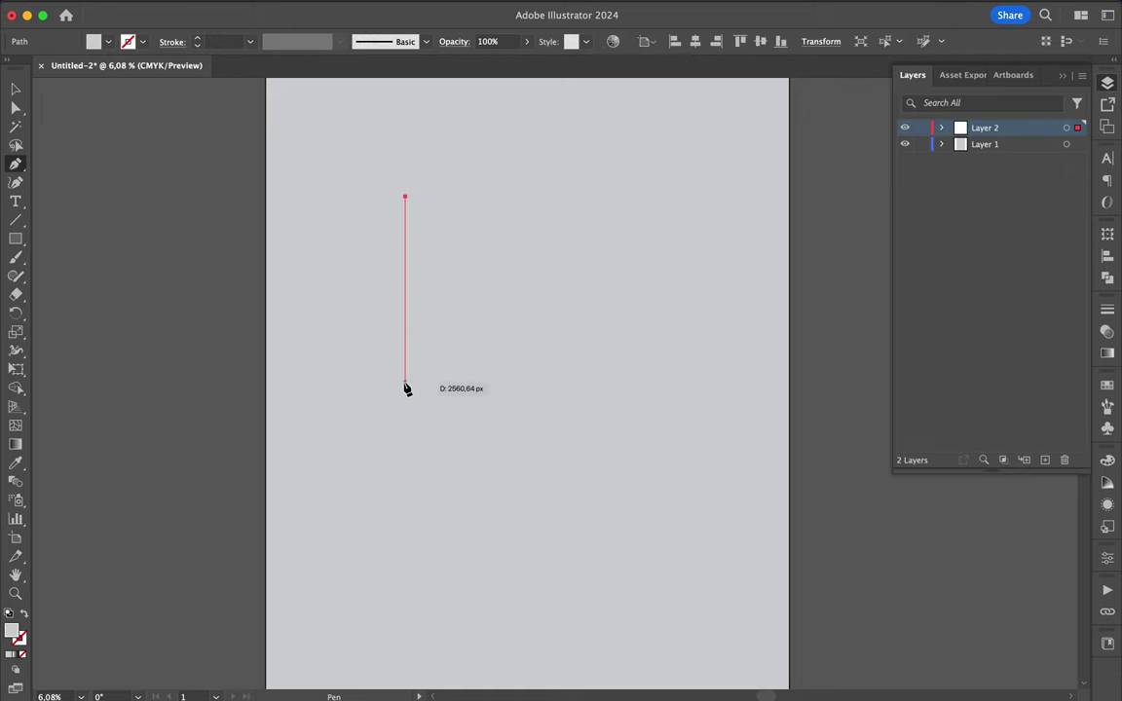
{"action": "key", "text": "super+z"}
{"action": "left_click", "coordinate": [15, 242]}
{"action": "mouse_move", "coordinate": [412, 225]}
{"action": "left_mouse_down"}
{"action": "mouse_move", "coordinate": [652, 463]}
{"action": "mouse_move", "coordinate": [653, 479]}
{"action": "left_mouse_up"}
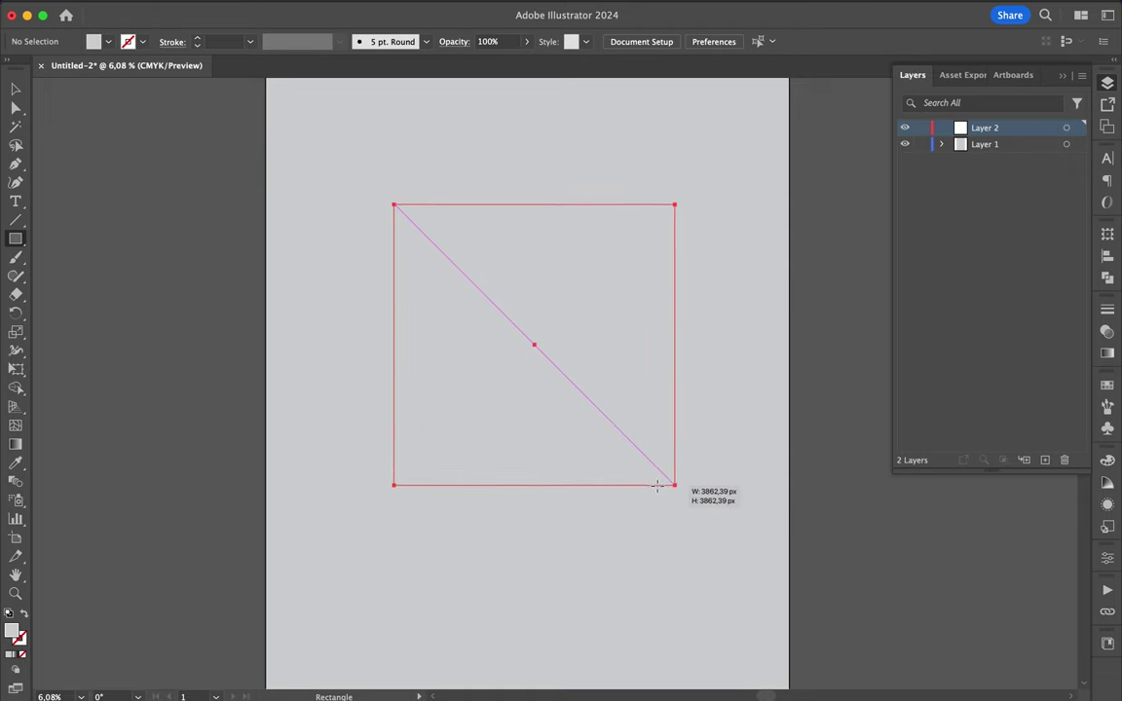
{"action": "left_click_drag", "start_coordinate": [654, 479], "coordinate": [658, 489]}
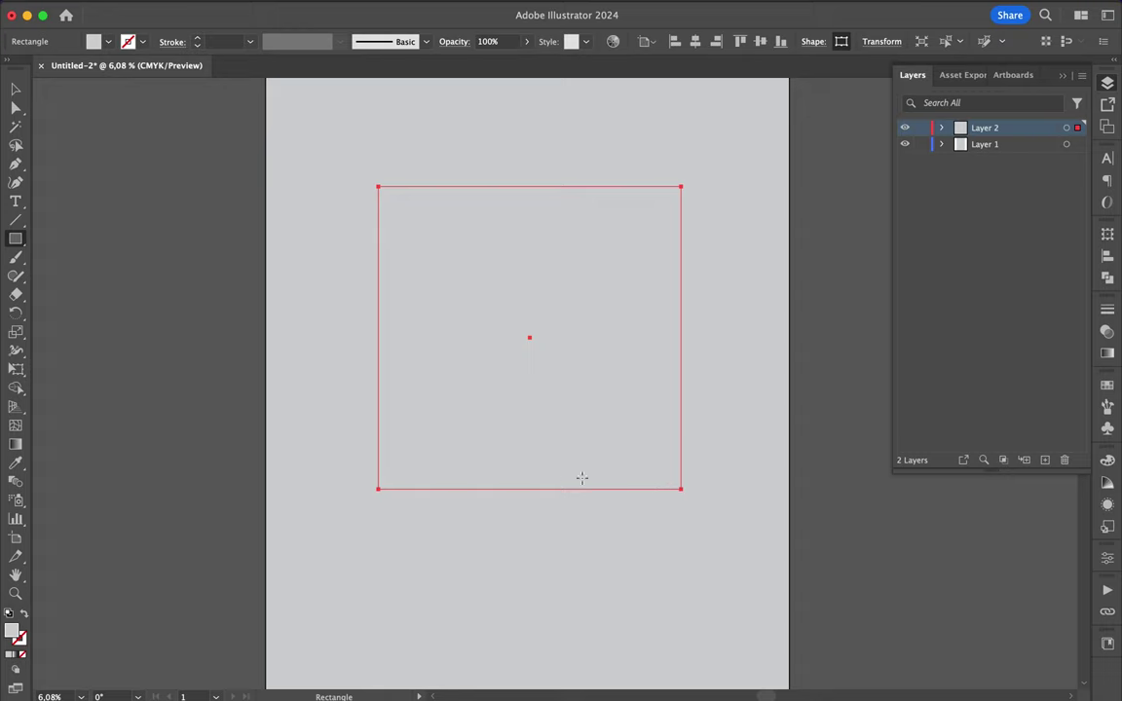
{"action": "key", "text": "a"}
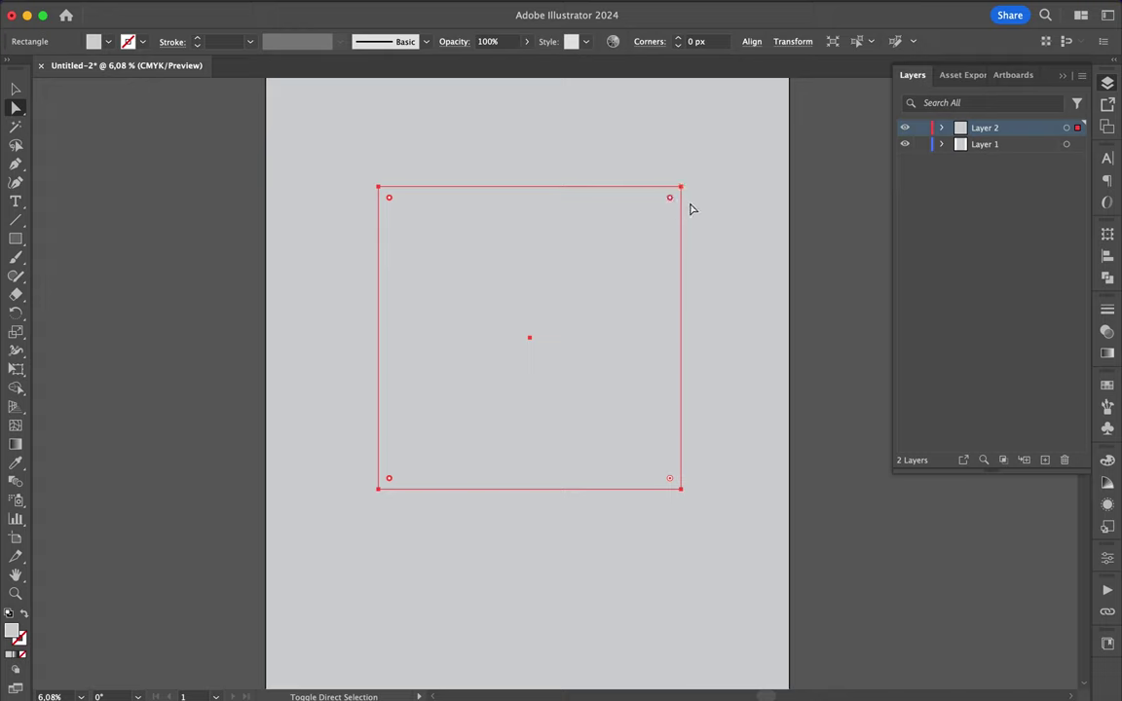
- Round the square's corners, giving the top-left corner a much larger radius
{"action": "left_click_drag", "start_coordinate": [669, 199], "coordinate": [674, 209]}
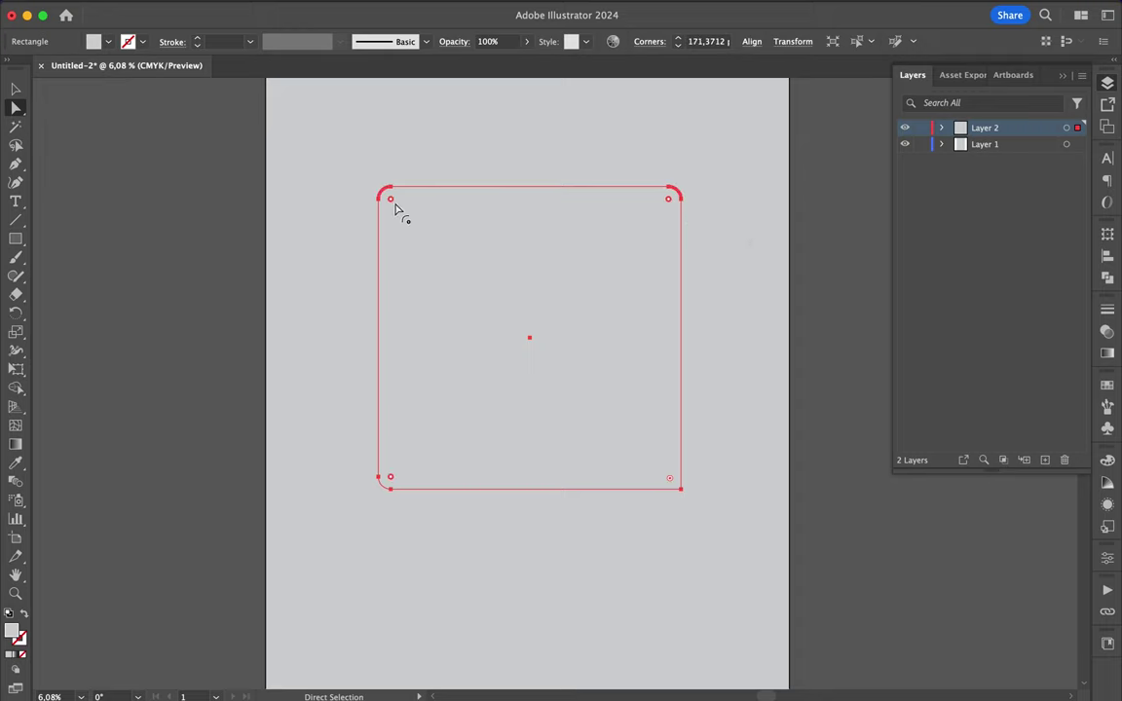
{"action": "left_click", "coordinate": [443, 176]}
{"action": "left_click", "coordinate": [406, 210]}
{"action": "mouse_move", "coordinate": [390, 204]}
{"action": "left_mouse_down"}
{"action": "mouse_move", "coordinate": [425, 233]}
{"action": "mouse_move", "coordinate": [396, 215]}
{"action": "mouse_move", "coordinate": [411, 222]}
{"action": "left_mouse_up"}
- Give the rounded square a white fill with no stroke
{"action": "left_click", "coordinate": [478, 175]}
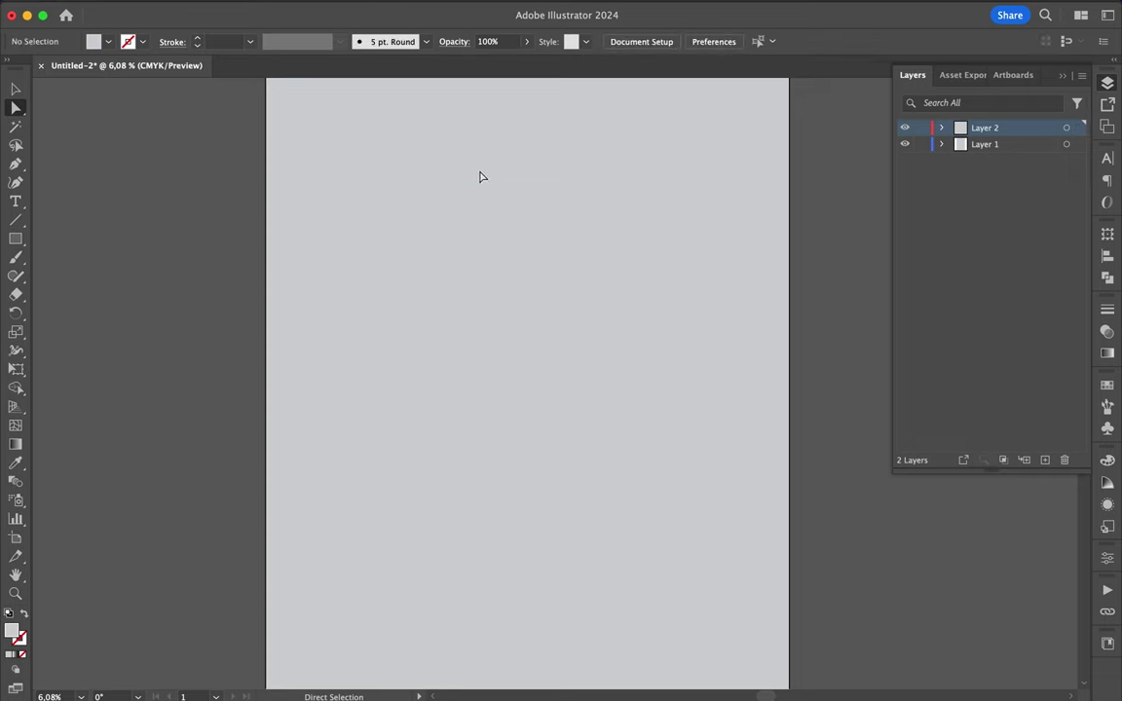
{"action": "left_click", "coordinate": [466, 215]}
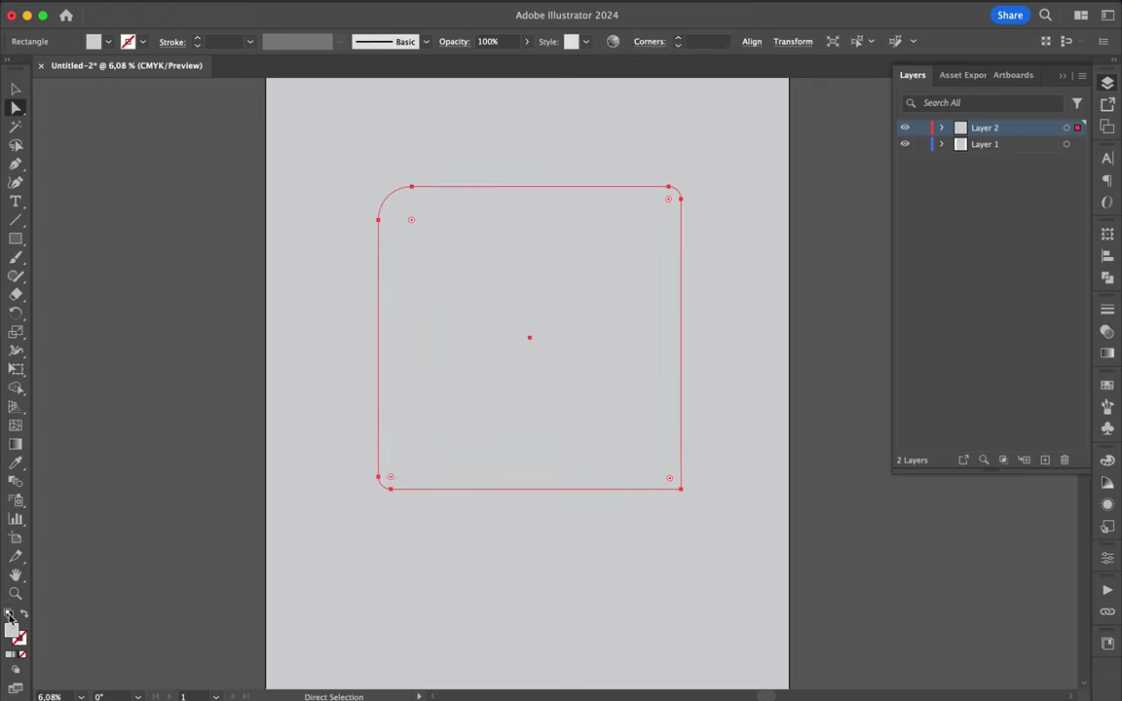
{"action": "left_click", "coordinate": [10, 615]}
{"action": "left_click", "coordinate": [19, 639]}
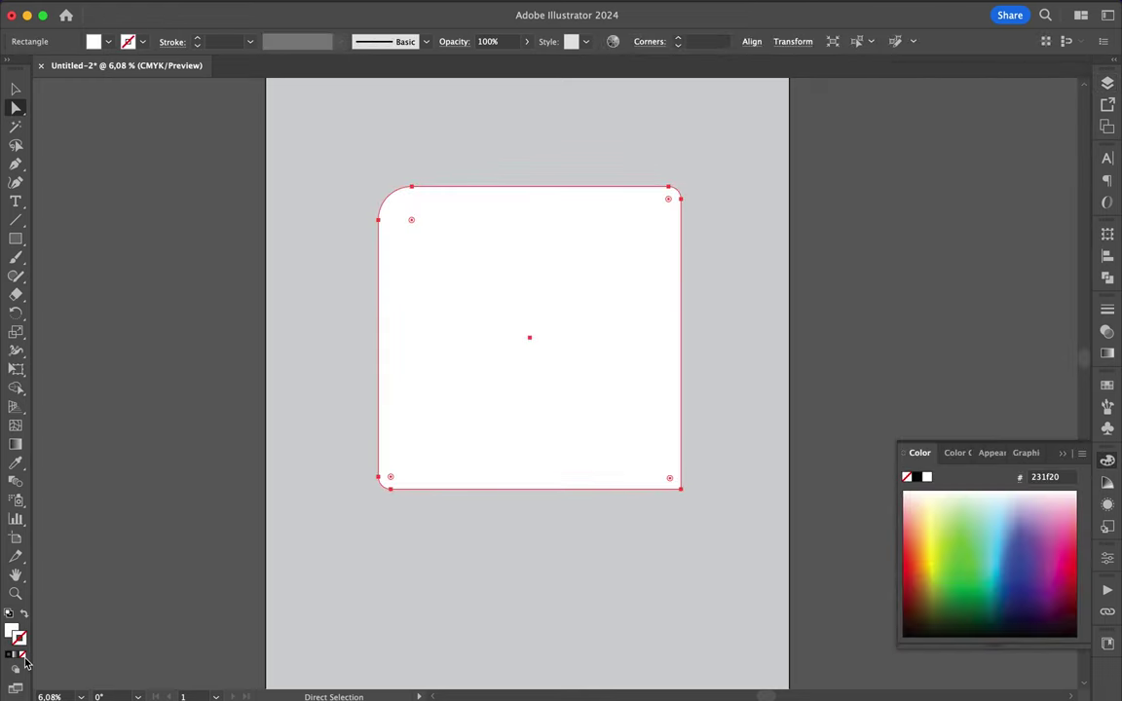
{"action": "key", "text": "v"}
{"action": "left_click", "coordinate": [572, 183]}
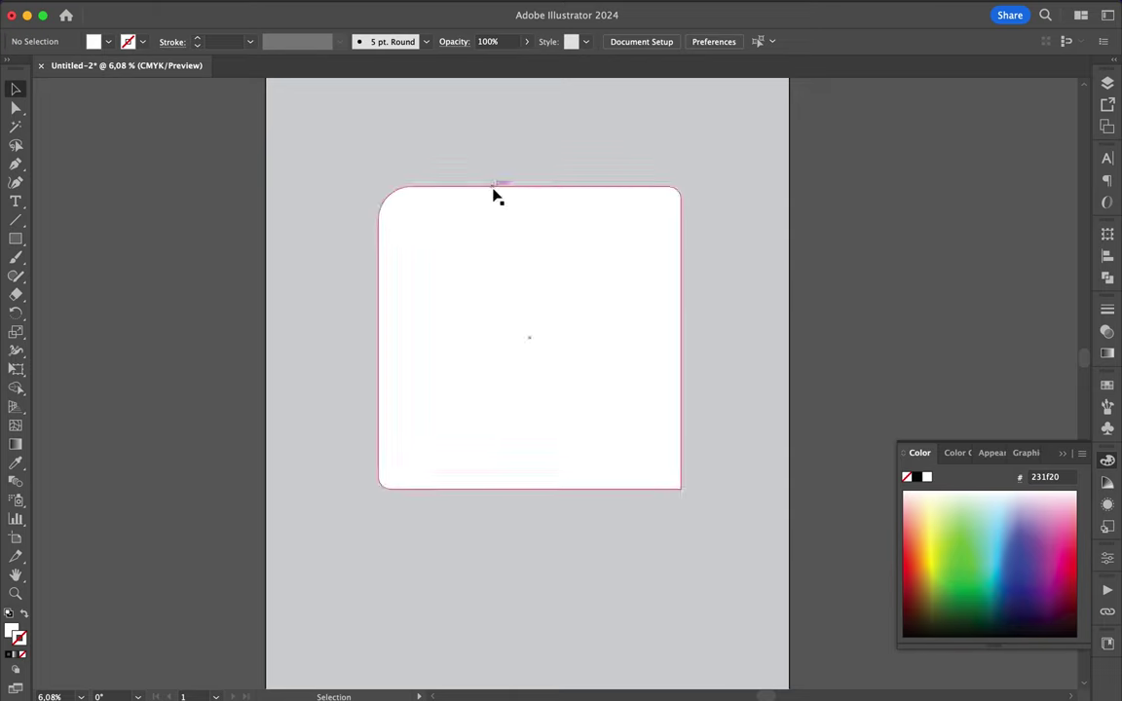
- Draw a closed tab outline with a raised step along the panel's top edge
{"action": "key", "text": "p"}
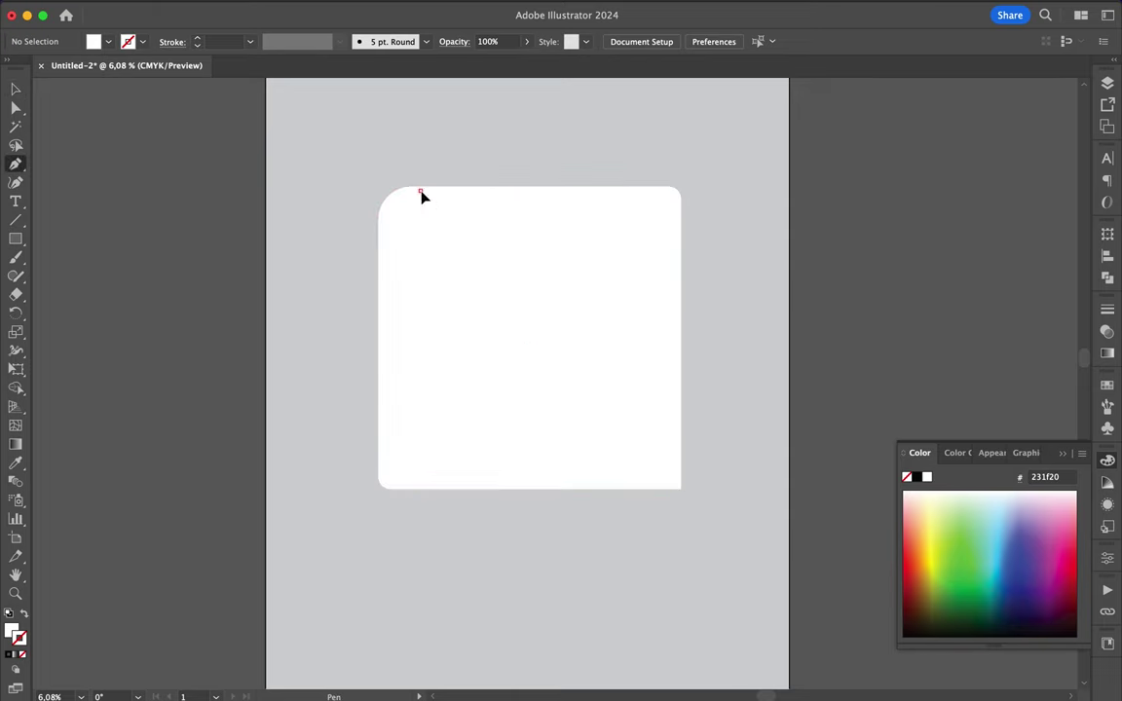
{"action": "left_click", "coordinate": [420, 189]}
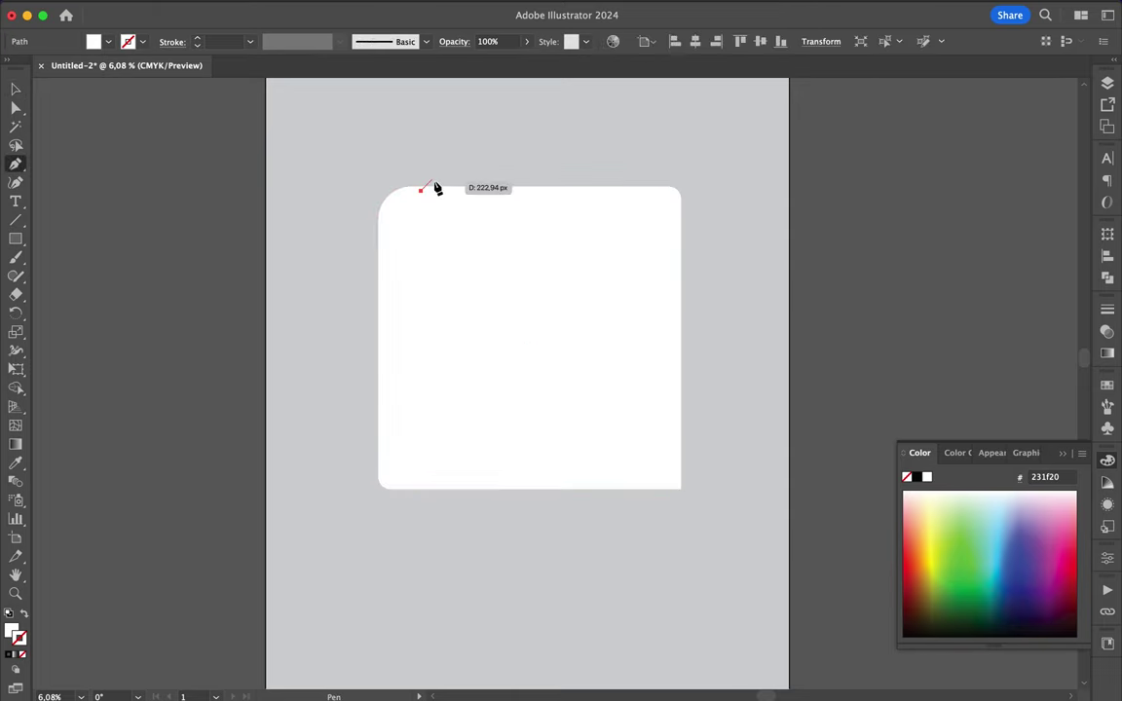
{"action": "left_click", "coordinate": [557, 180]}
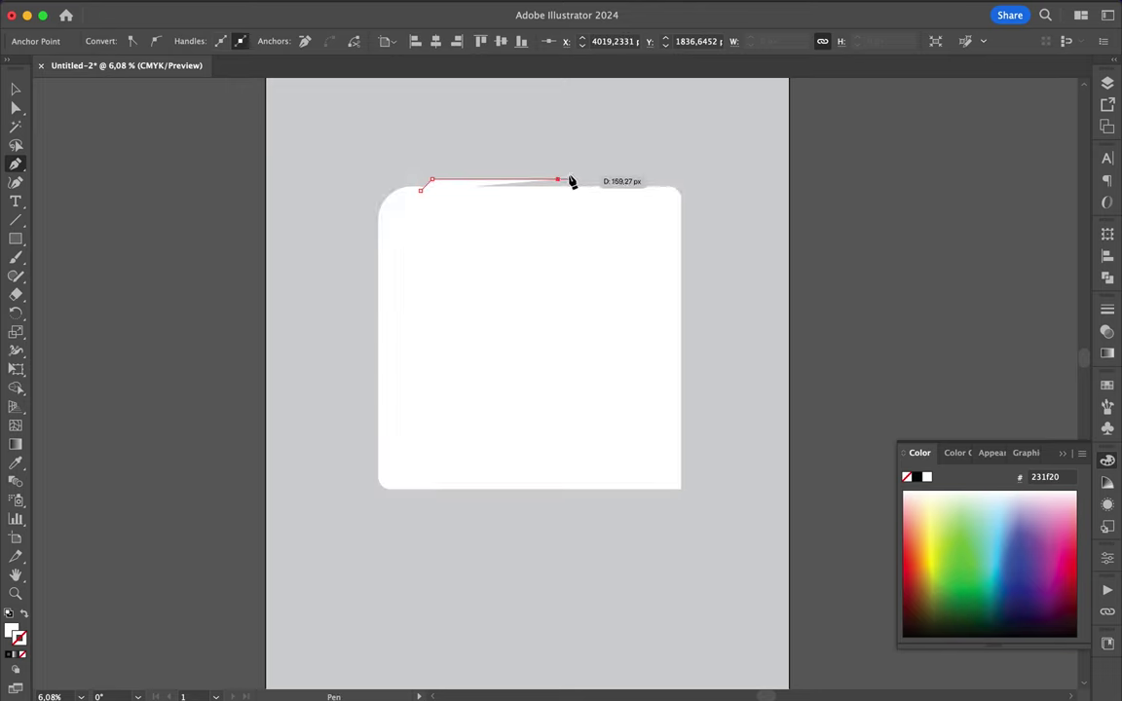
{"action": "left_click", "coordinate": [563, 174]}
{"action": "left_click", "coordinate": [611, 174]}
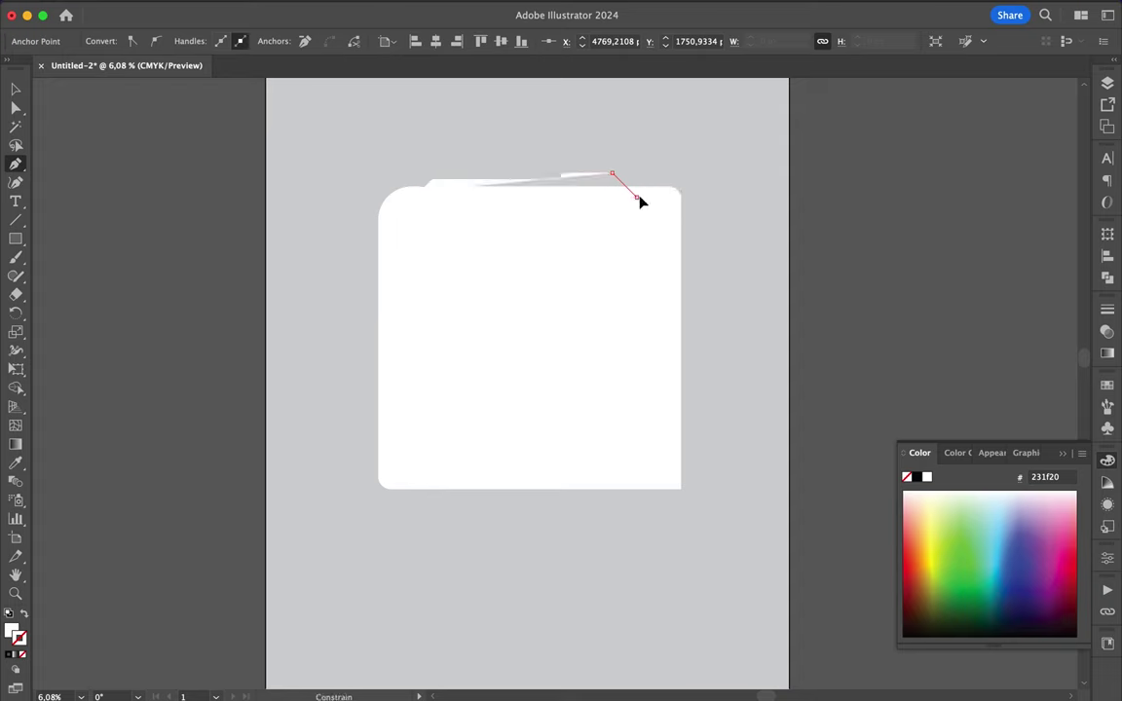
{"action": "left_click", "coordinate": [637, 197]}
{"action": "left_click", "coordinate": [425, 196]}
- Select and deselect the new tab shape to check its fit on the panel
{"action": "key", "text": "v"}
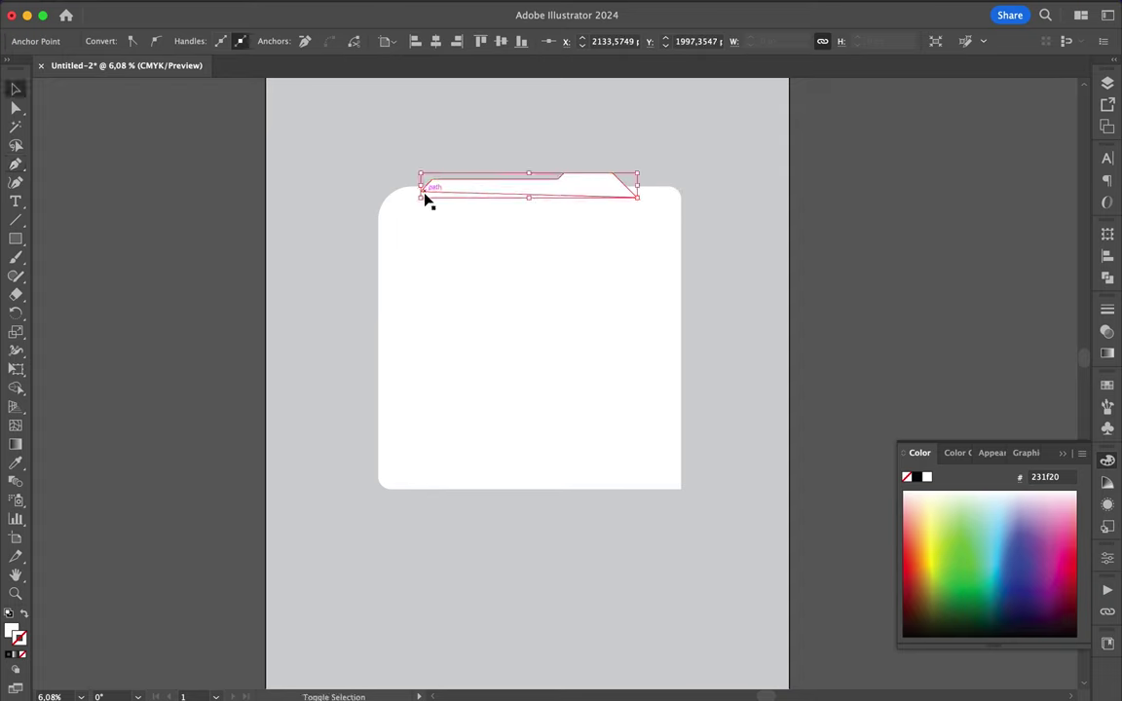
{"action": "left_click", "coordinate": [527, 130]}
{"action": "left_click", "coordinate": [568, 192]}
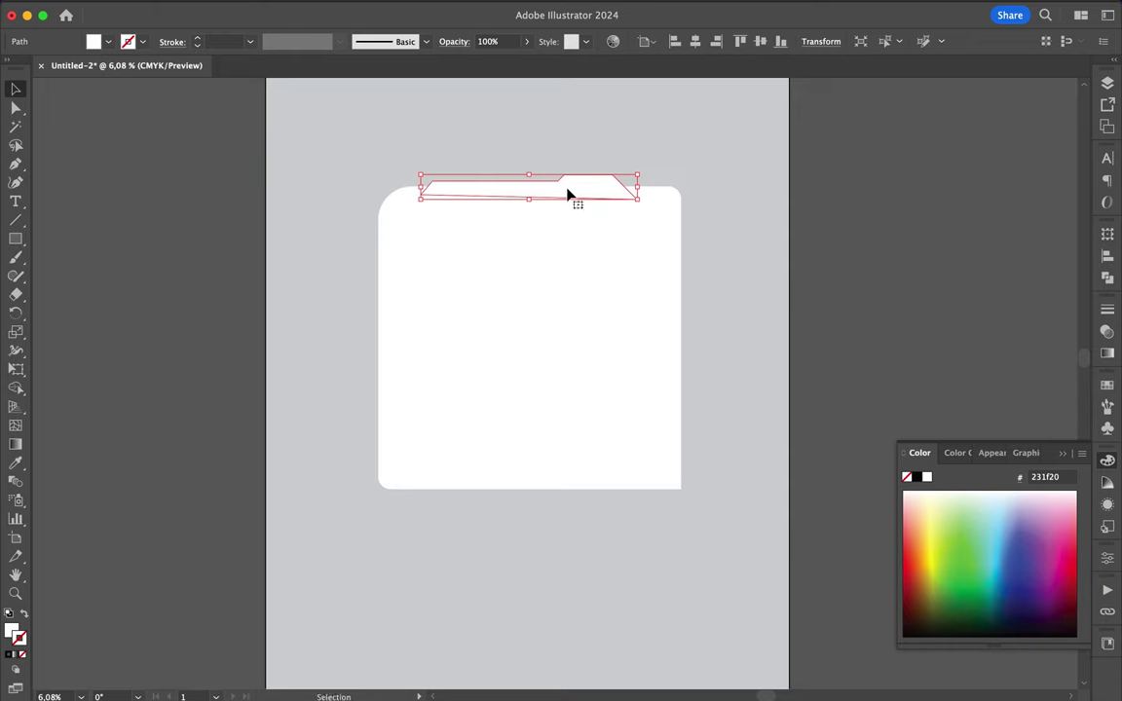
{"action": "left_click", "coordinate": [609, 134]}
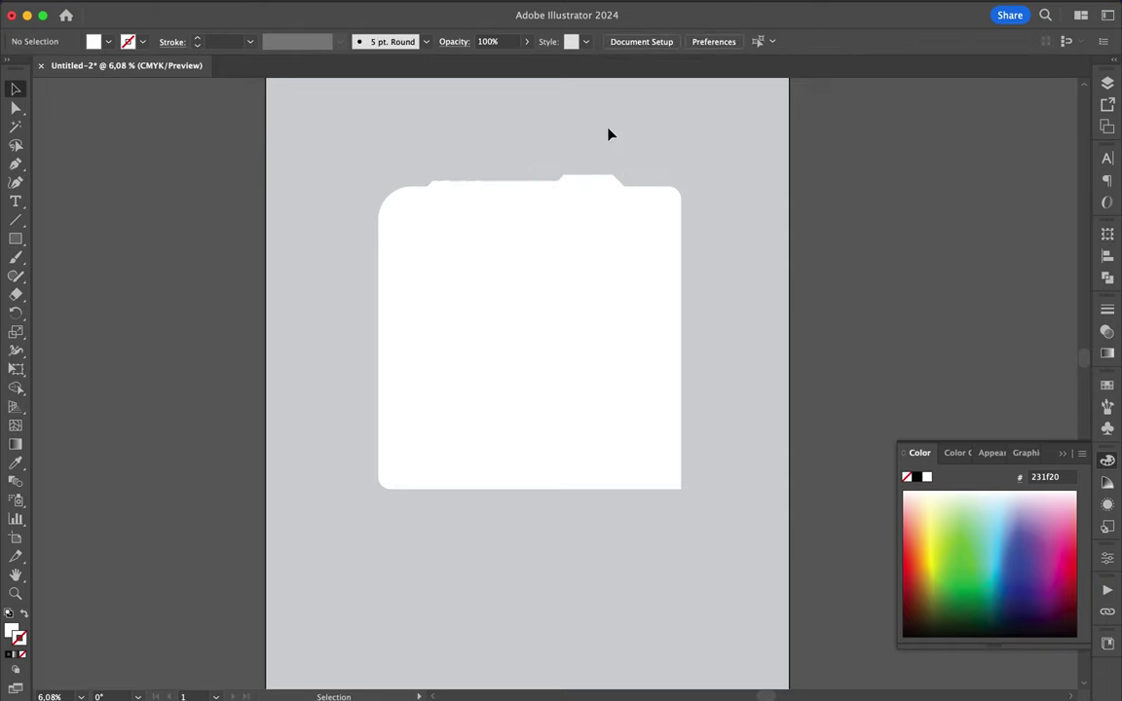
{"action": "left_click", "coordinate": [608, 191]}
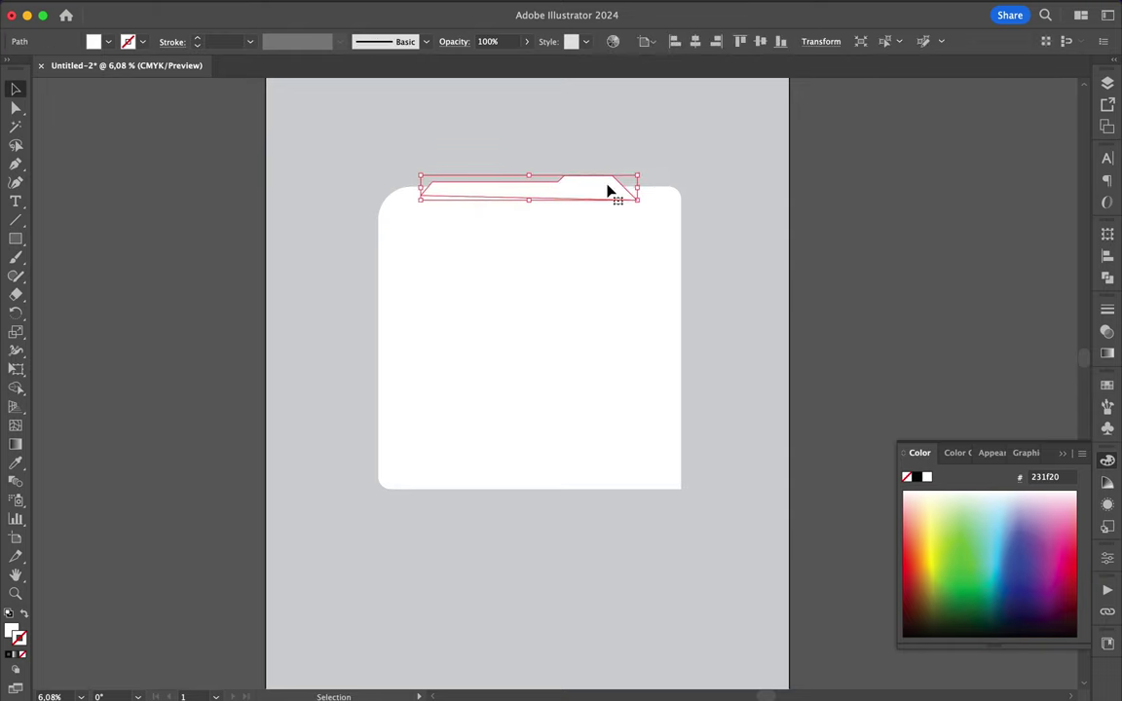
{"action": "left_click", "coordinate": [634, 149]}
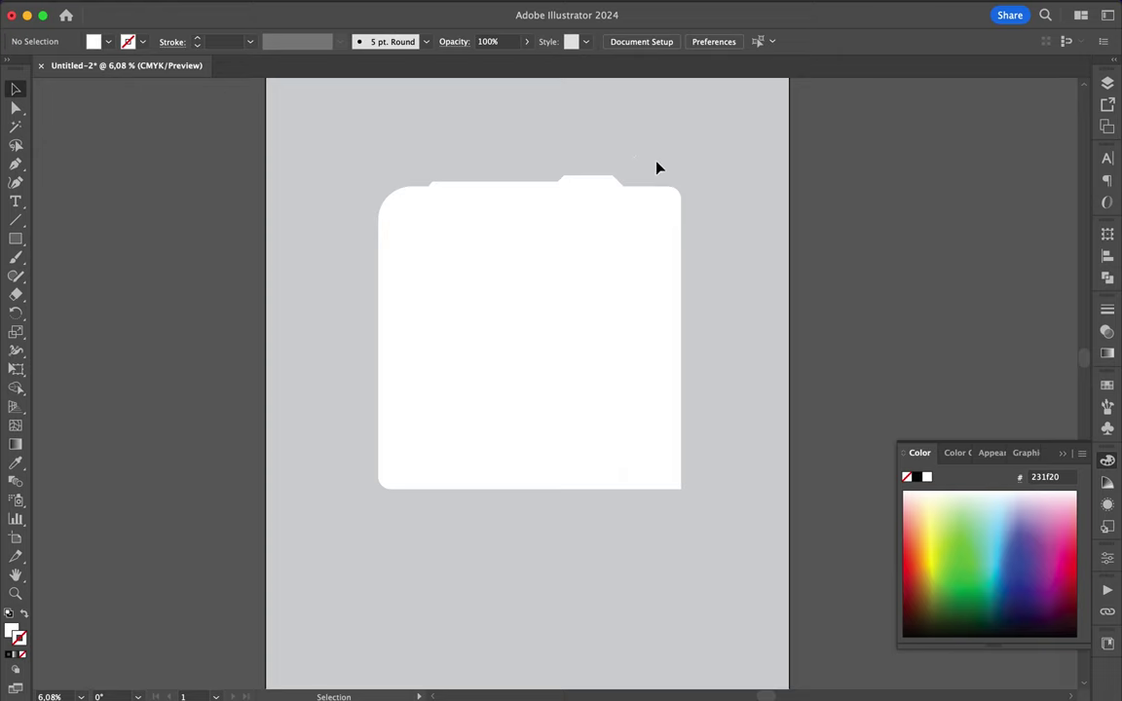
{"action": "scroll", "coordinate": [657, 169], "scroll_direction": "up", "scroll_amount": 3}
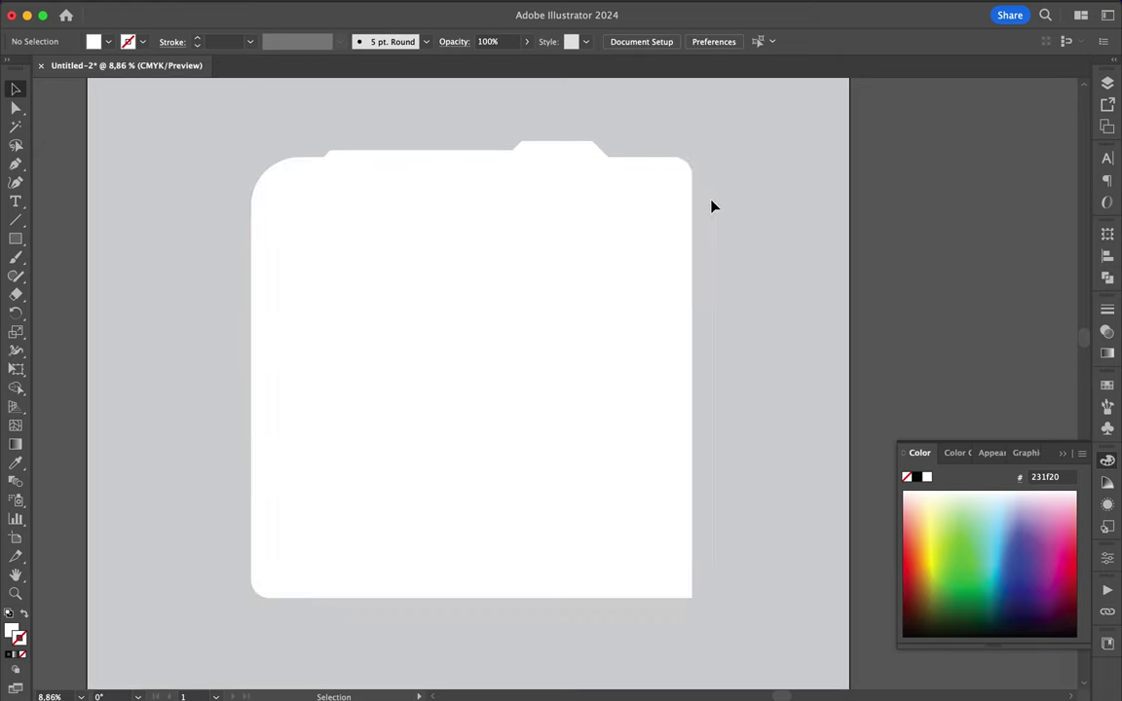
- Draw a closed angular strip down the panel's right edge
{"action": "key", "text": "p"}
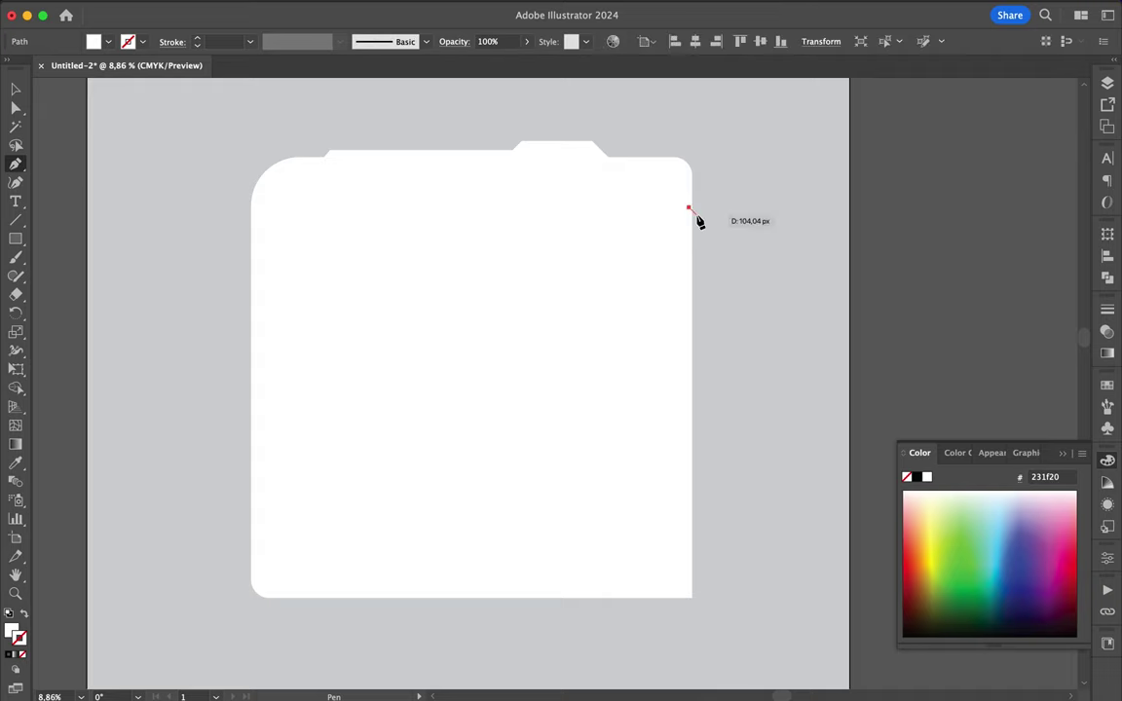
{"action": "left_click", "coordinate": [690, 208]}
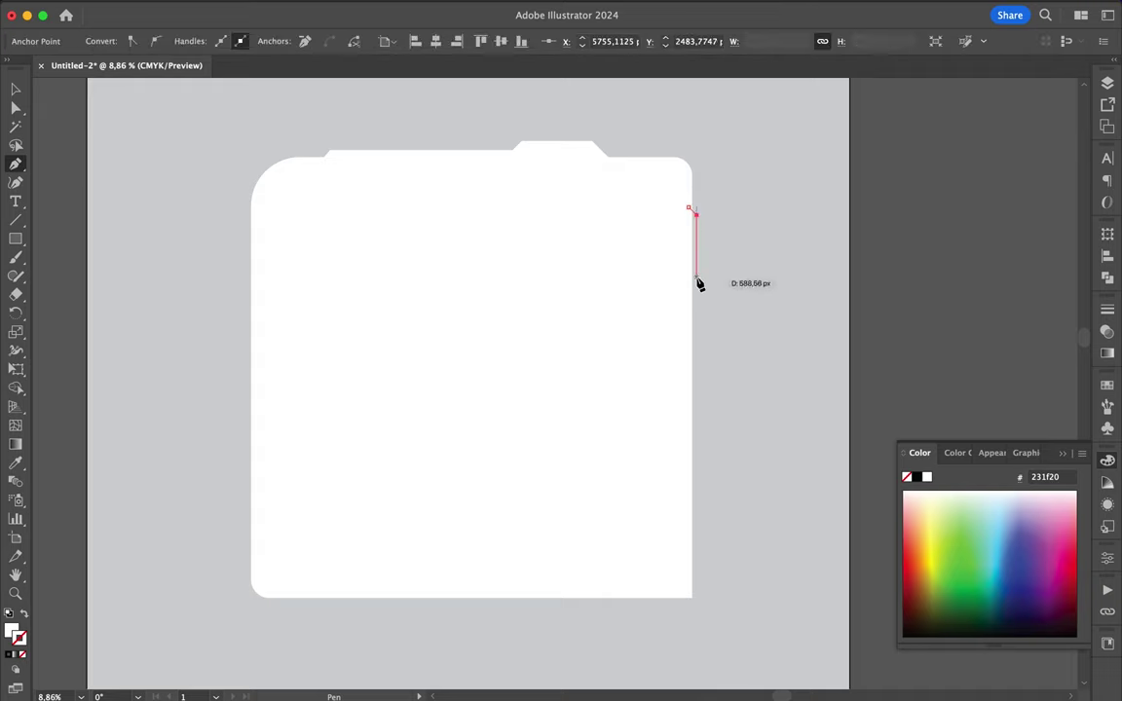
{"action": "left_click", "coordinate": [697, 386], "text": "shift"}
{"action": "left_click_drag", "start_coordinate": [702, 390], "coordinate": [696, 562]}
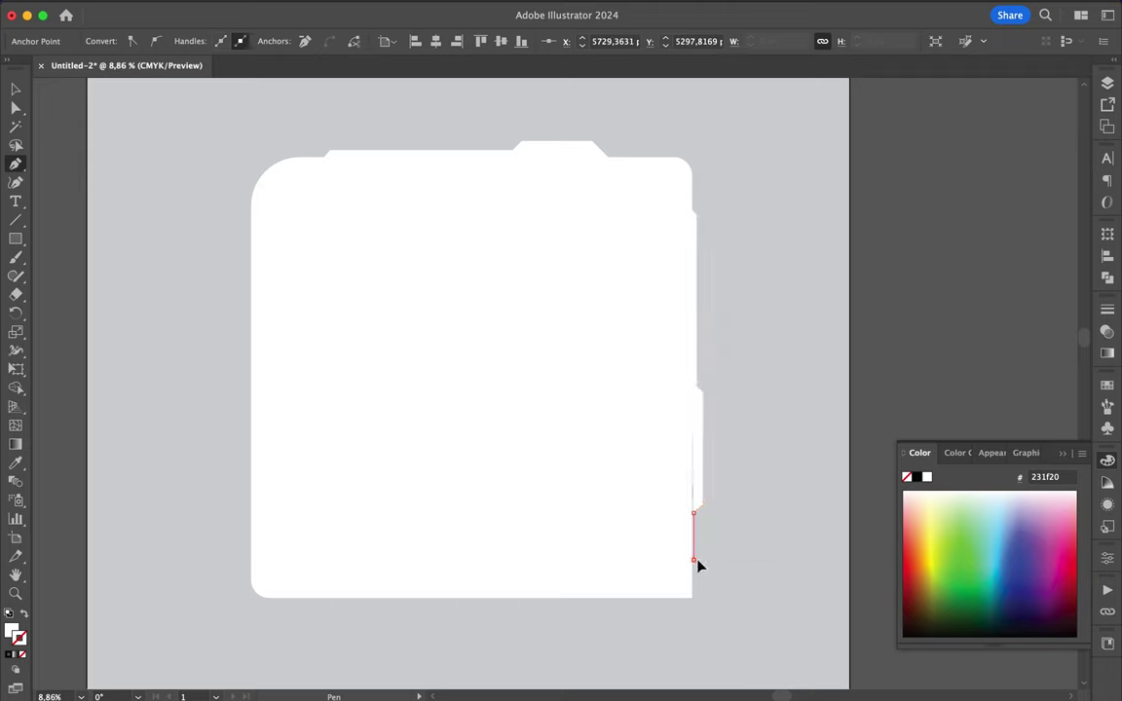
{"action": "left_click", "coordinate": [690, 570]}
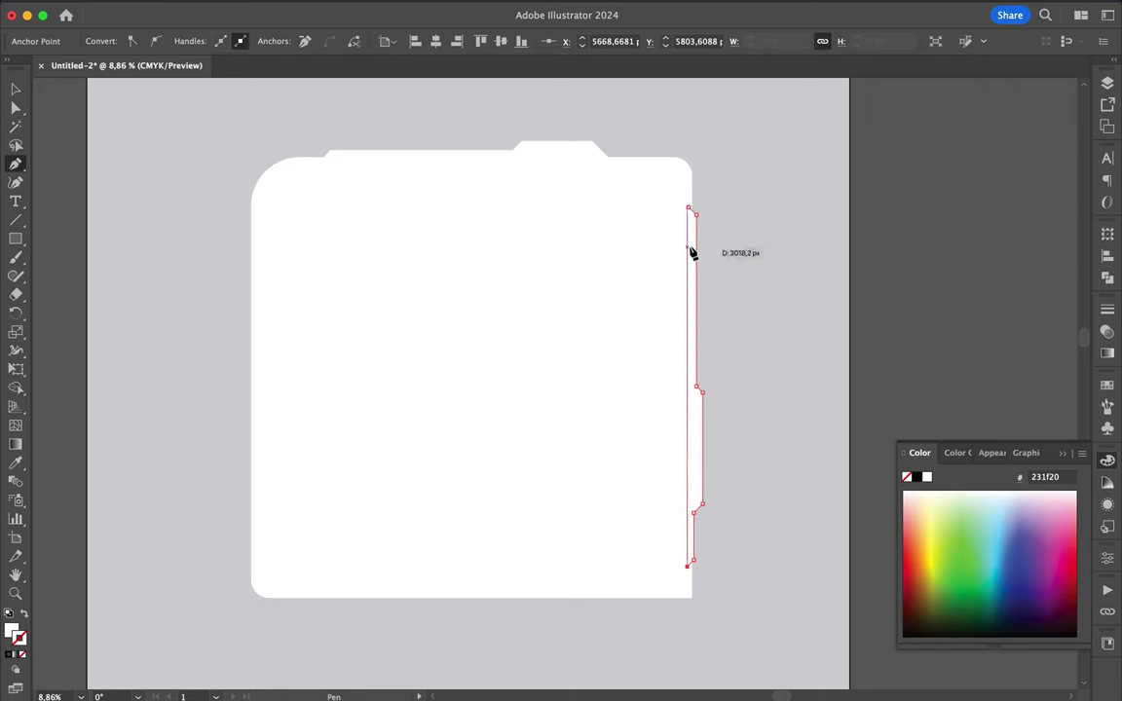
{"action": "left_click", "coordinate": [689, 212]}
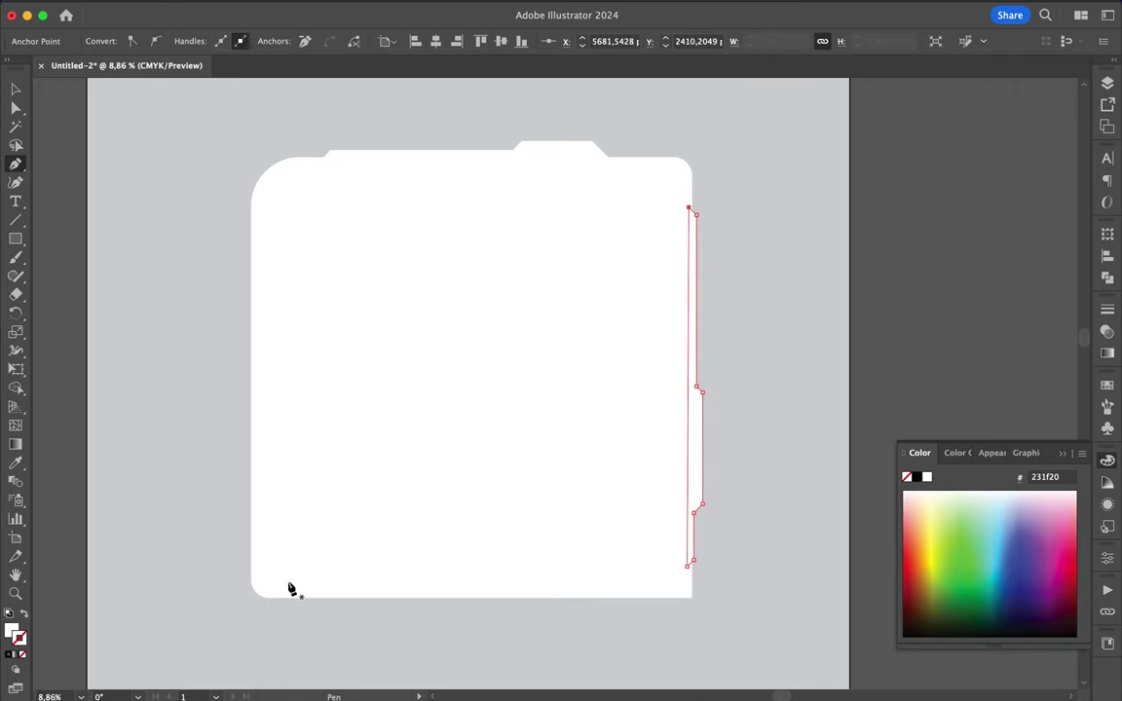
{"action": "key", "text": "super+shift+a"}
- Draw a closed, notched strip along the panel's bottom edge
{"action": "left_click_drag", "start_coordinate": [280, 594], "coordinate": [294, 606]}
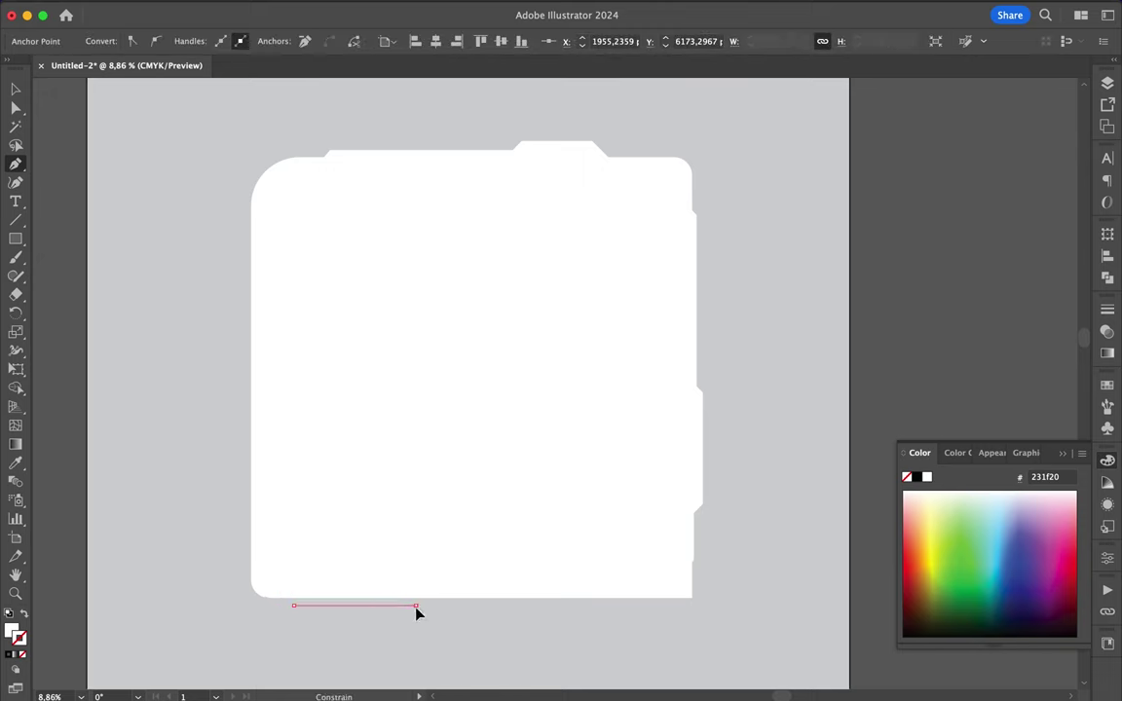
{"action": "left_click", "coordinate": [416, 606]}
{"action": "left_click", "coordinate": [424, 612]}
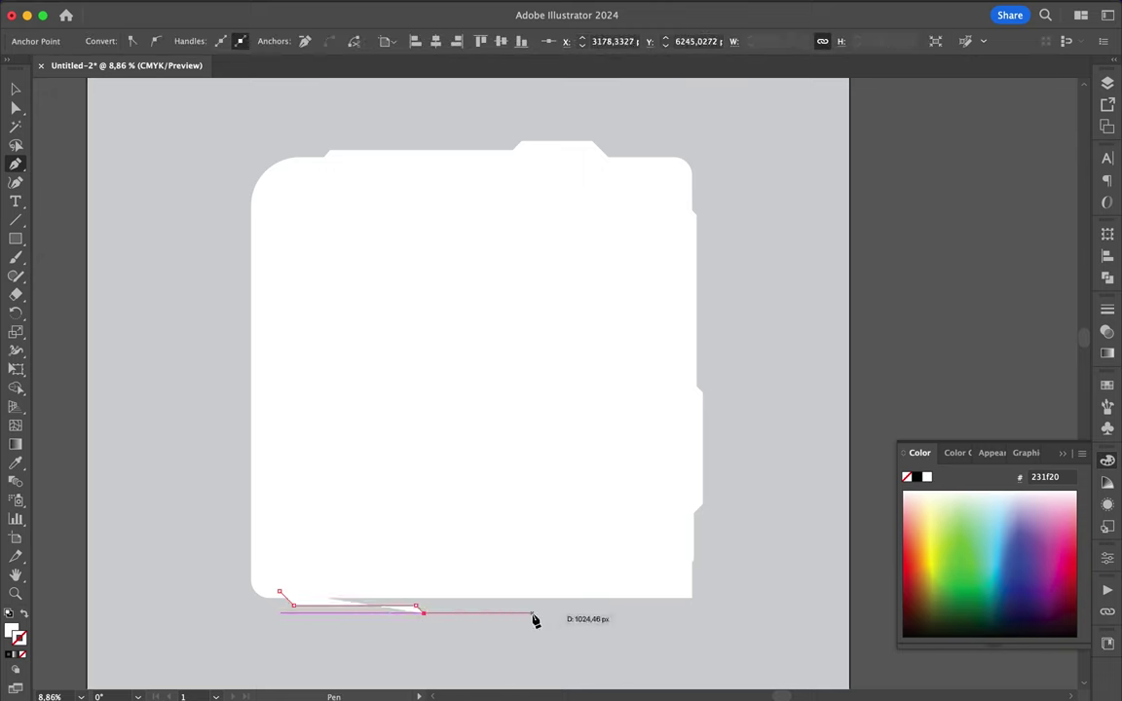
{"action": "left_click", "coordinate": [589, 614]}
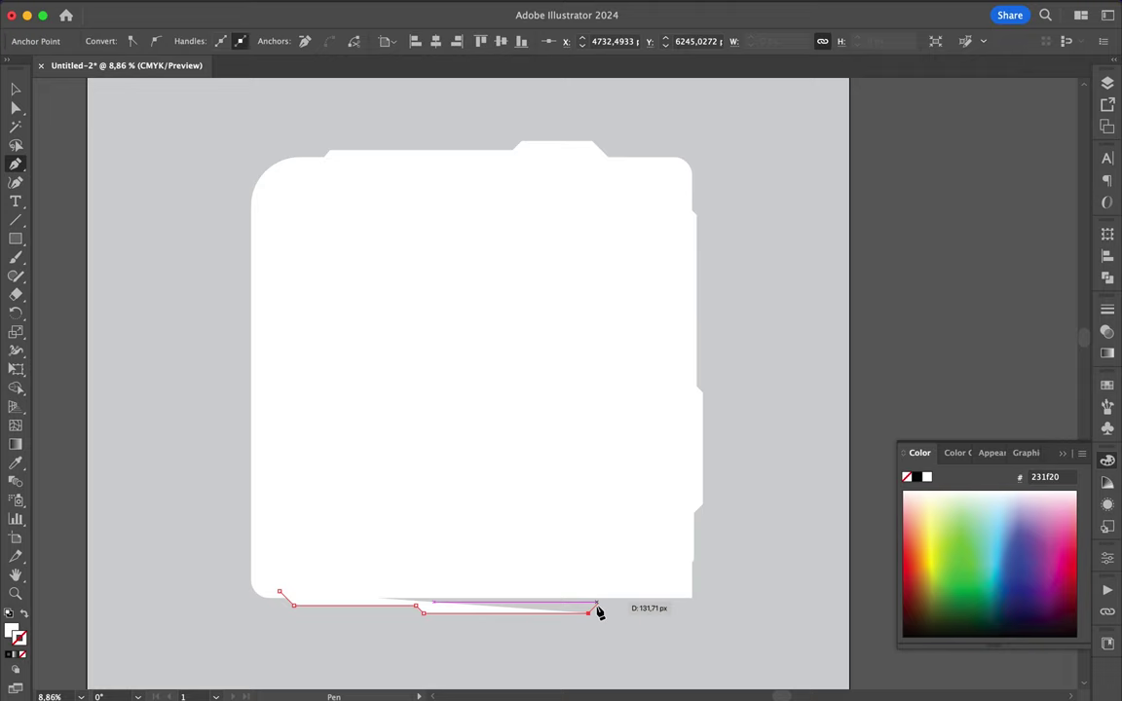
{"action": "left_click", "coordinate": [597, 605]}
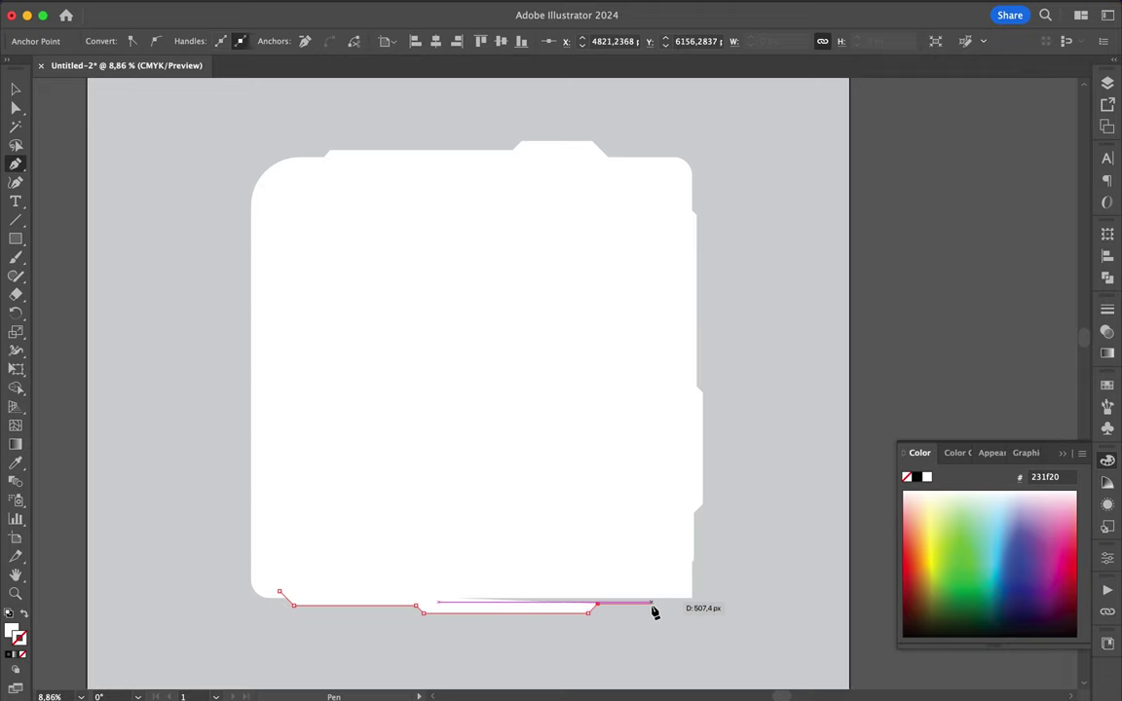
{"action": "left_click", "coordinate": [672, 604]}
{"action": "left_click", "coordinate": [684, 593]}
{"action": "left_click", "coordinate": [280, 592]}
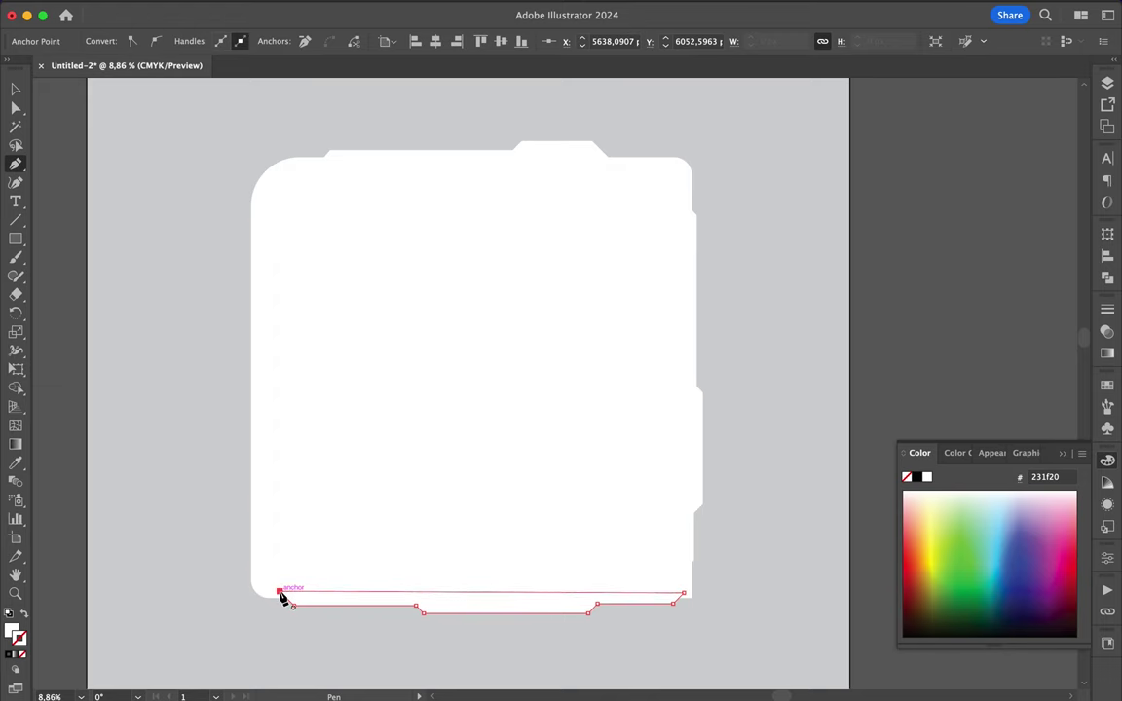
{"action": "key", "text": "v"}
{"action": "left_click", "coordinate": [743, 494]}
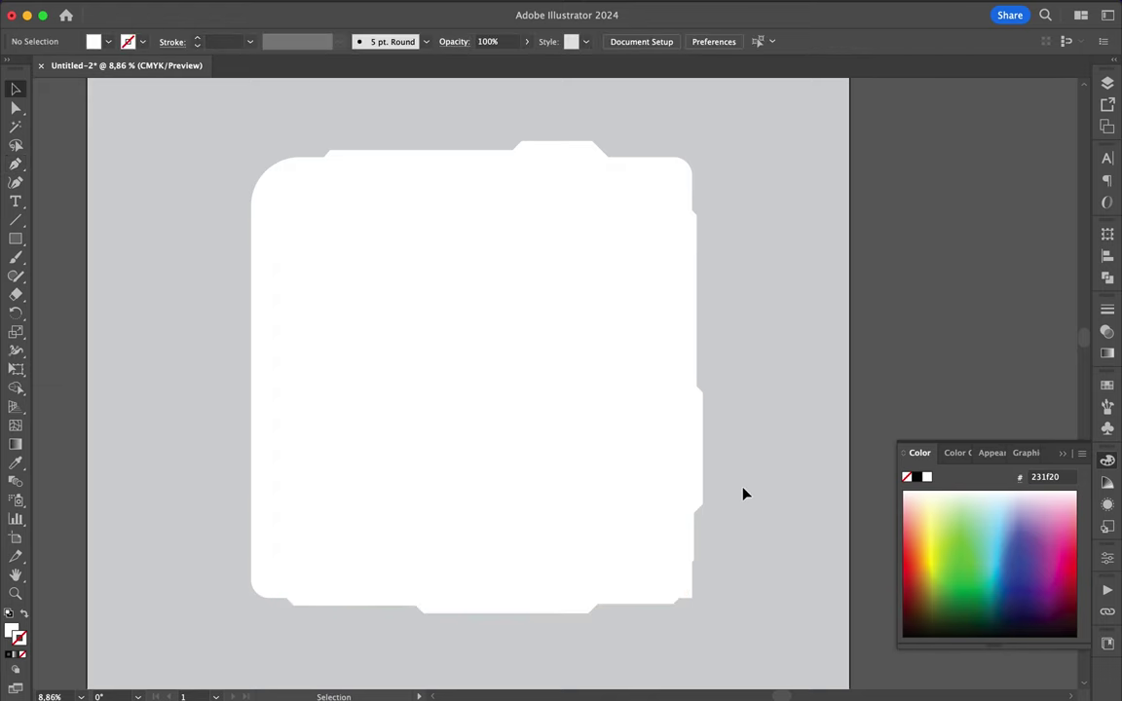
- Unite the square, top tab and edge strips with Pathfinder Unite
{"action": "mouse_move", "coordinate": [487, 651]}
{"action": "left_mouse_down"}
{"action": "mouse_move", "coordinate": [641, 385]}
{"action": "mouse_move", "coordinate": [733, 128]}
{"action": "left_mouse_up"}
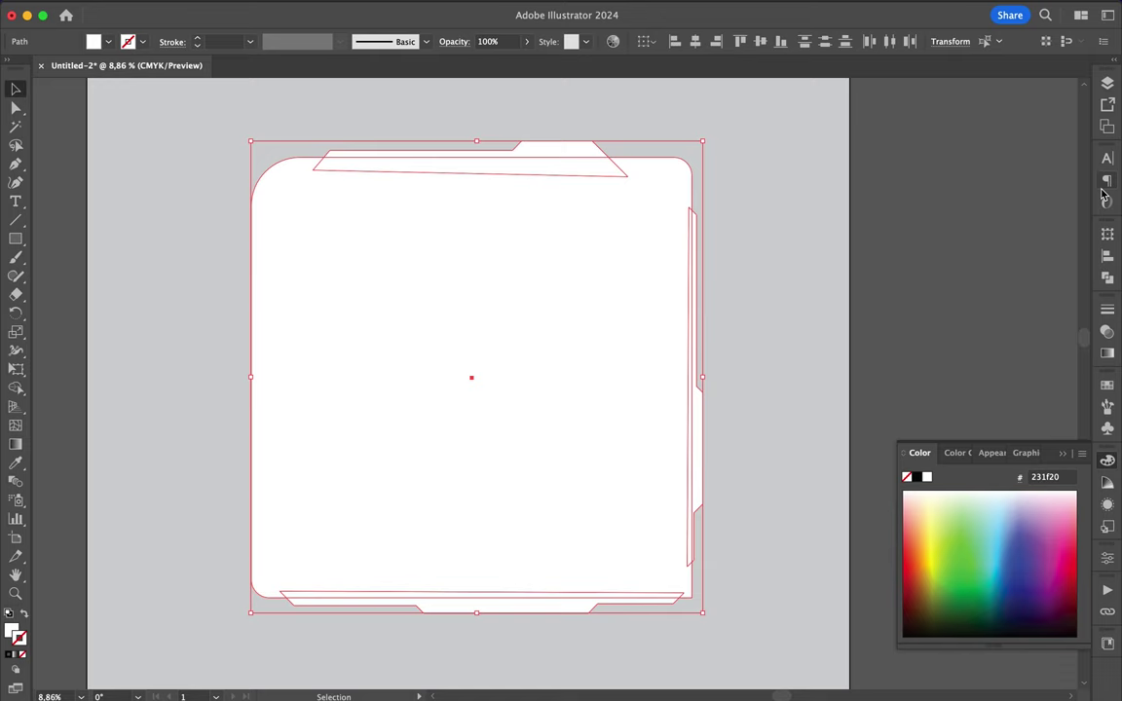
{"action": "left_click", "coordinate": [1108, 277]}
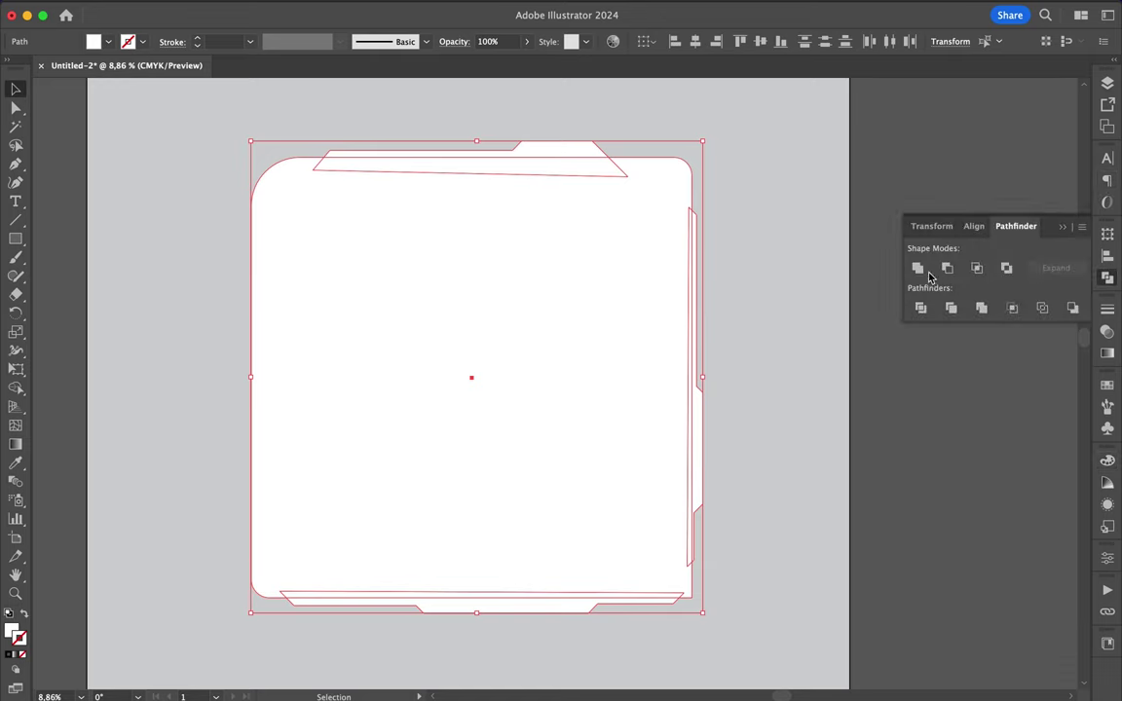
{"action": "left_click", "coordinate": [917, 270]}
{"action": "left_click", "coordinate": [796, 306]}
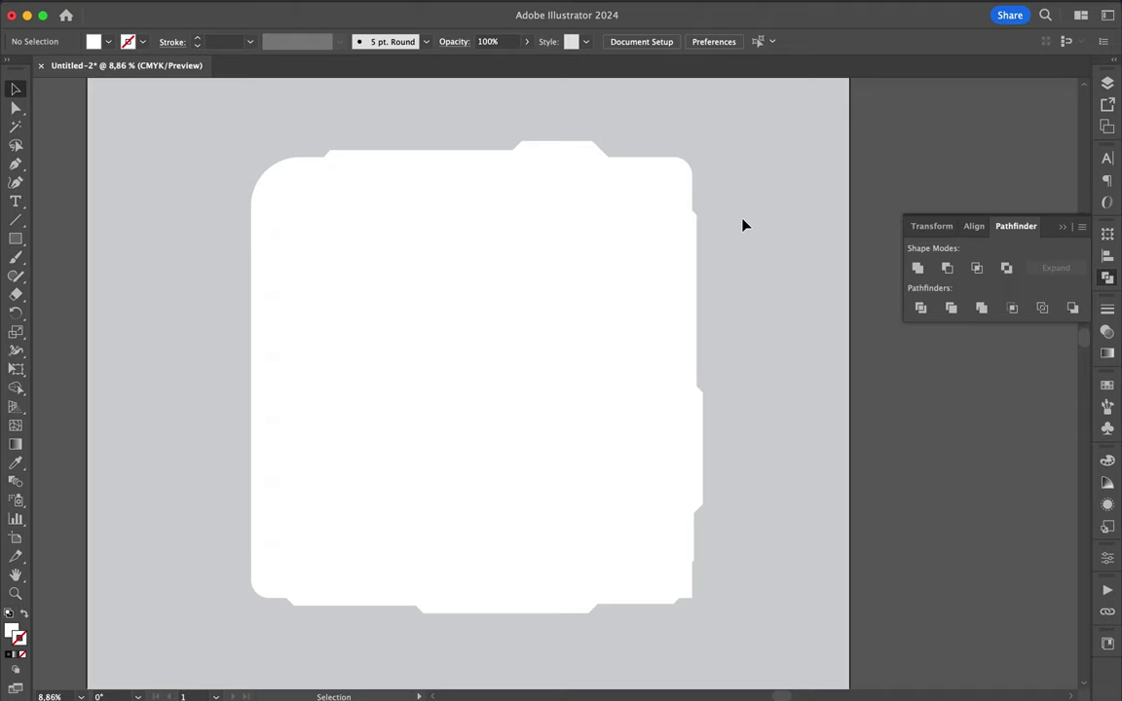
{"action": "scroll", "coordinate": [508, 162], "scroll_direction": "up", "scroll_amount": 1}
{"action": "scroll", "coordinate": [511, 164], "scroll_direction": "down", "scroll_amount": 3}
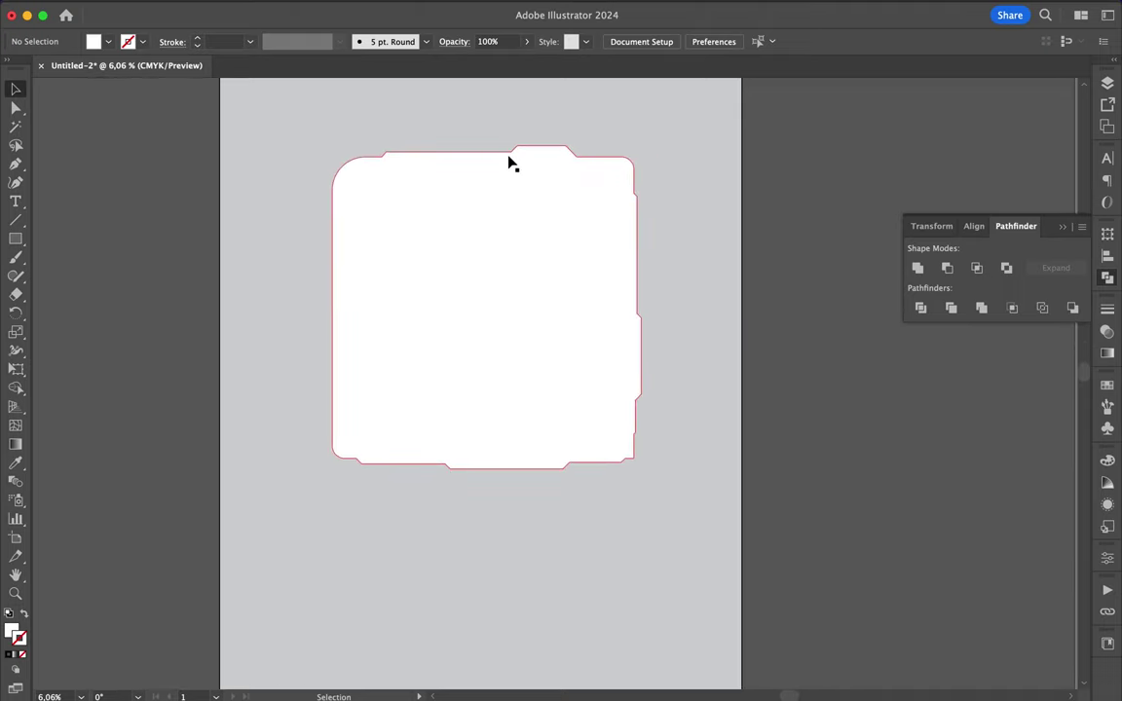
{"action": "scroll", "coordinate": [508, 163], "scroll_direction": "down", "scroll_amount": 1}
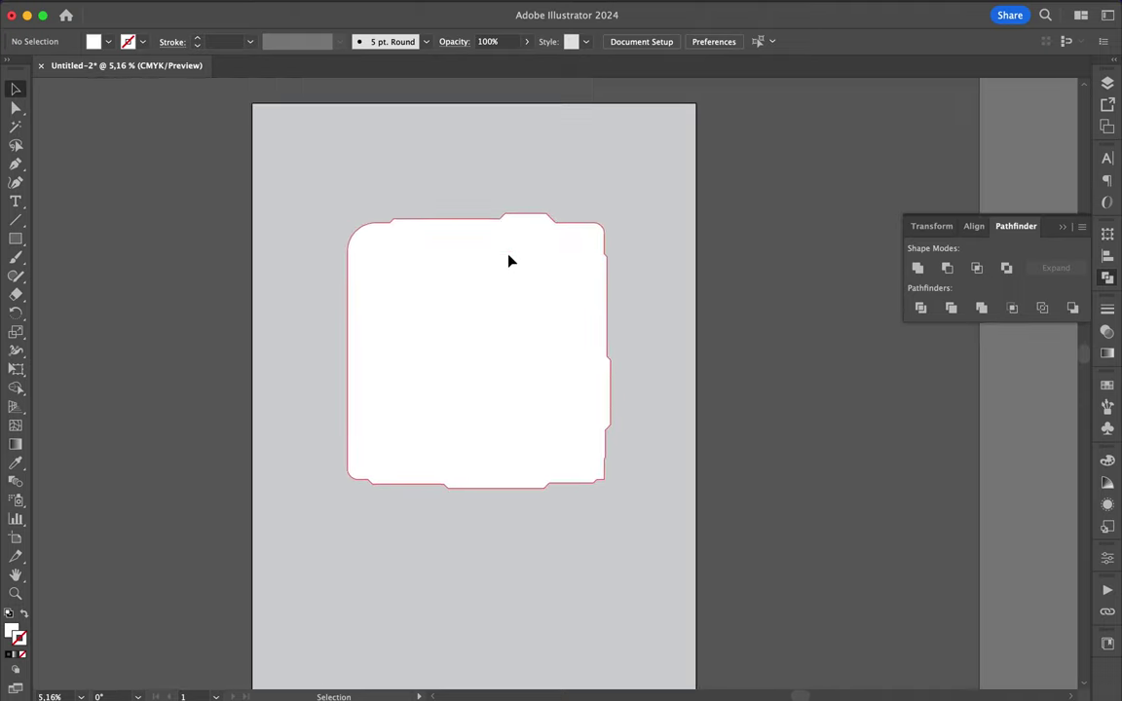
- Drag the merged white panel slightly lower on the artboard
{"action": "left_click_drag", "start_coordinate": [509, 261], "coordinate": [509, 301]}
{"action": "left_click", "coordinate": [501, 204]}
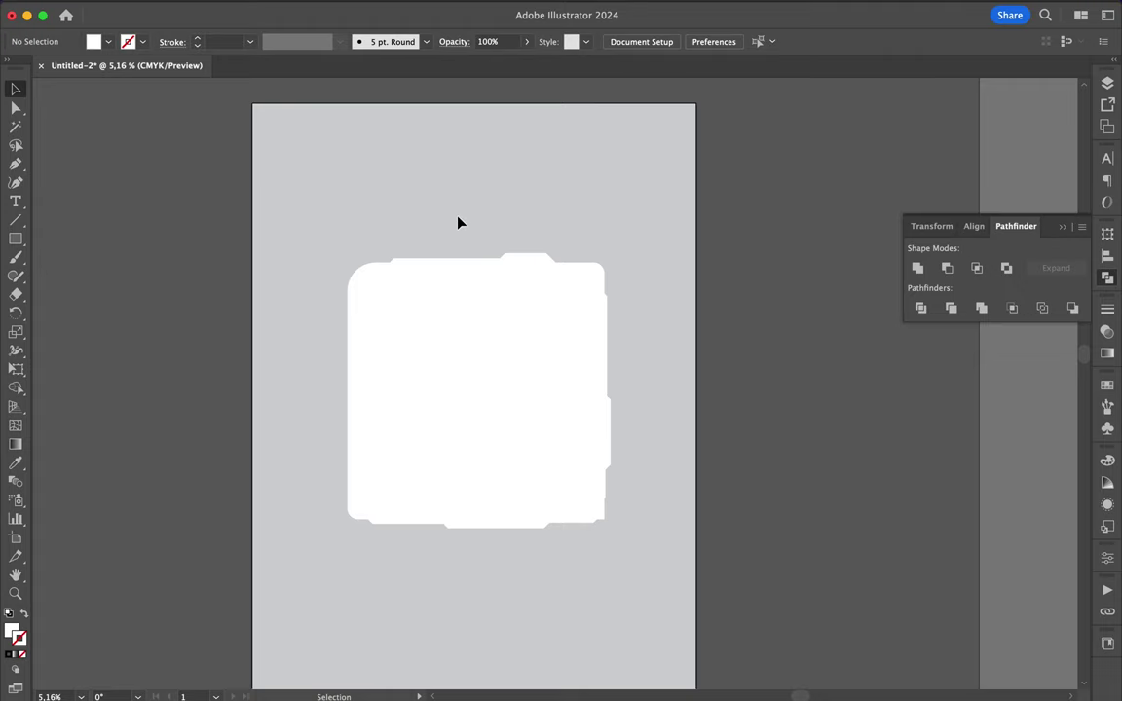
{"action": "scroll", "coordinate": [458, 220], "scroll_direction": "up", "scroll_amount": 2}
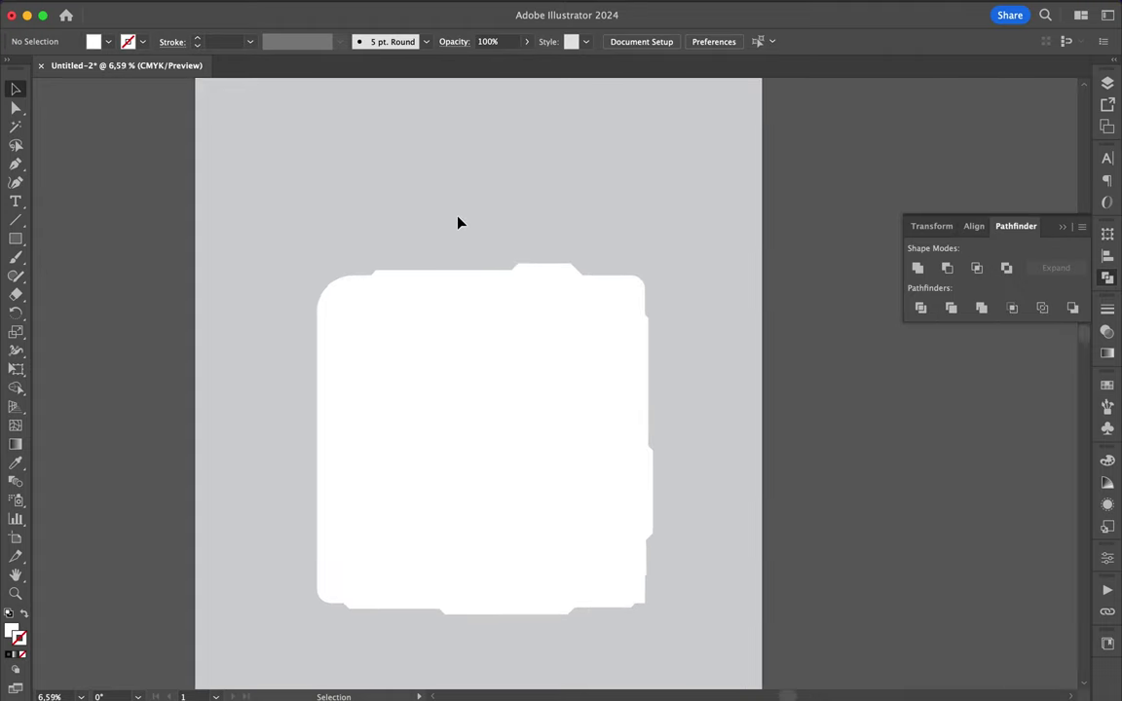
{"action": "left_click", "coordinate": [478, 311]}
{"action": "scroll", "coordinate": [478, 311], "scroll_direction": "up", "scroll_amount": 1}
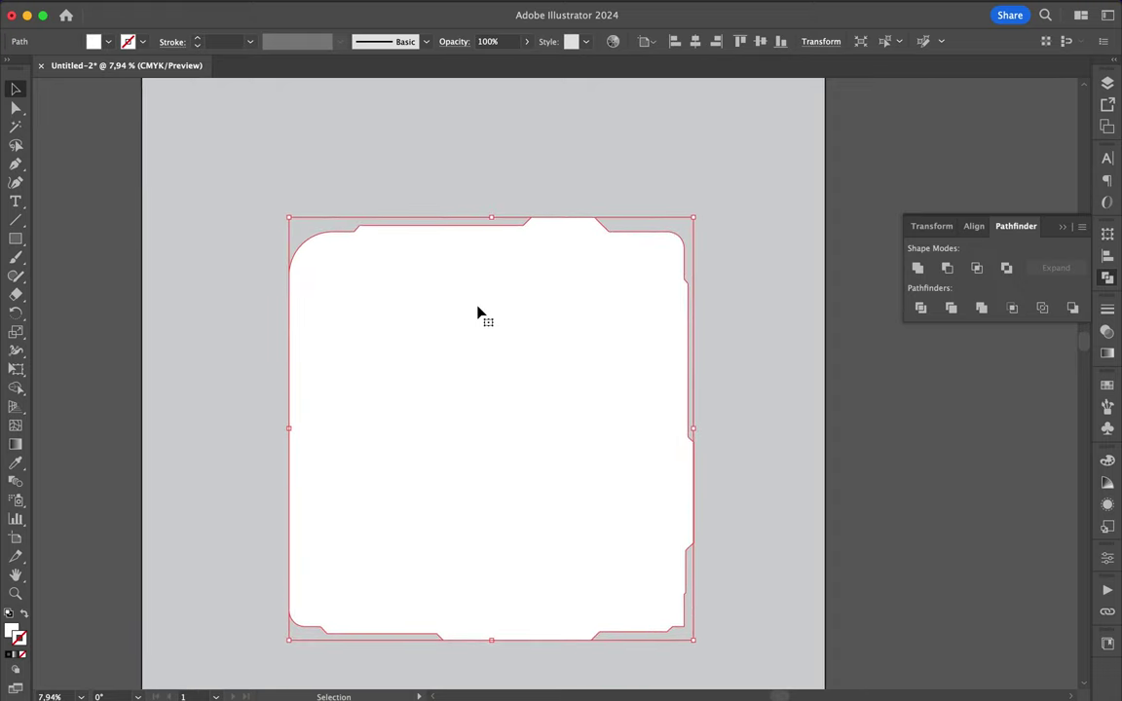
{"action": "scroll", "coordinate": [478, 312], "scroll_direction": "down", "scroll_amount": 2}
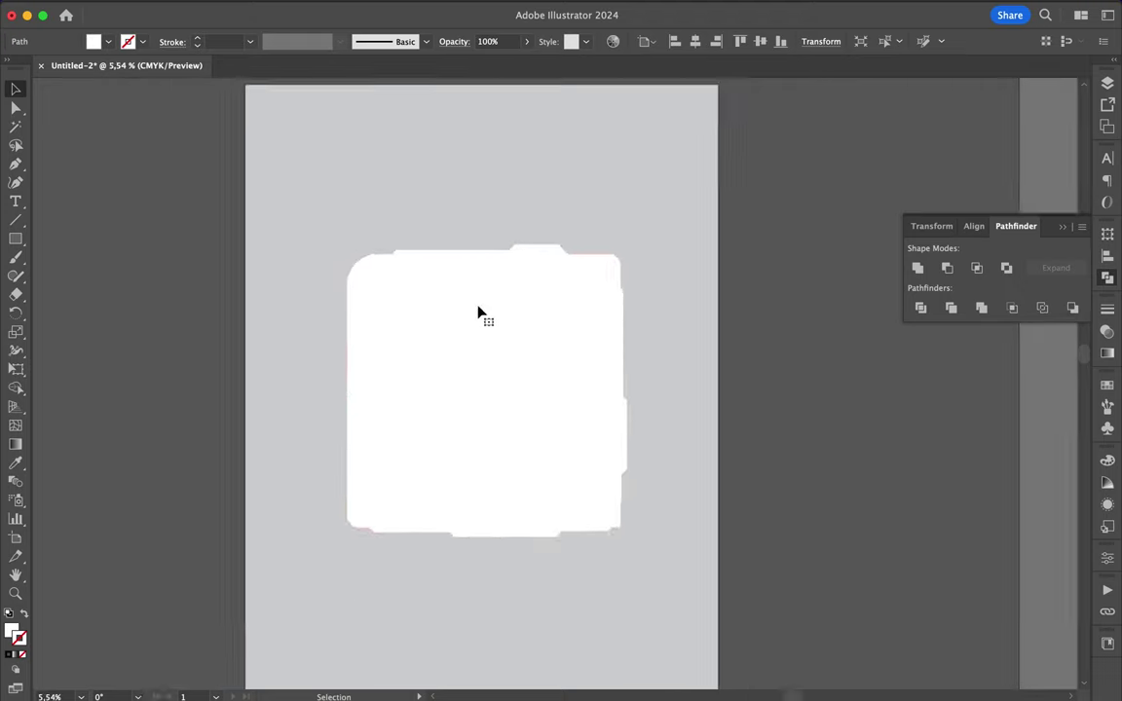
{"action": "left_click_drag", "start_coordinate": [478, 312], "coordinate": [476, 315]}
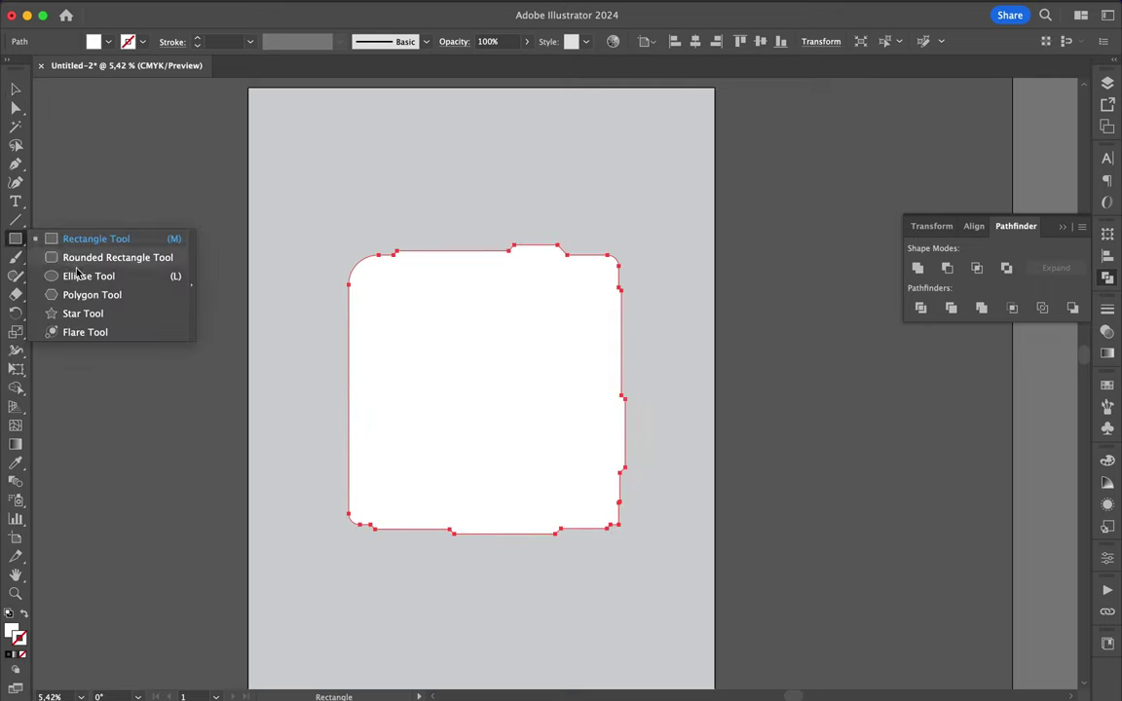
- Cut a small circle out of the panel near its top-left corner using Minus Front
{"action": "left_click_drag", "start_coordinate": [16, 239], "coordinate": [80, 275]}
{"action": "left_click_drag", "start_coordinate": [392, 300], "coordinate": [410, 319]}
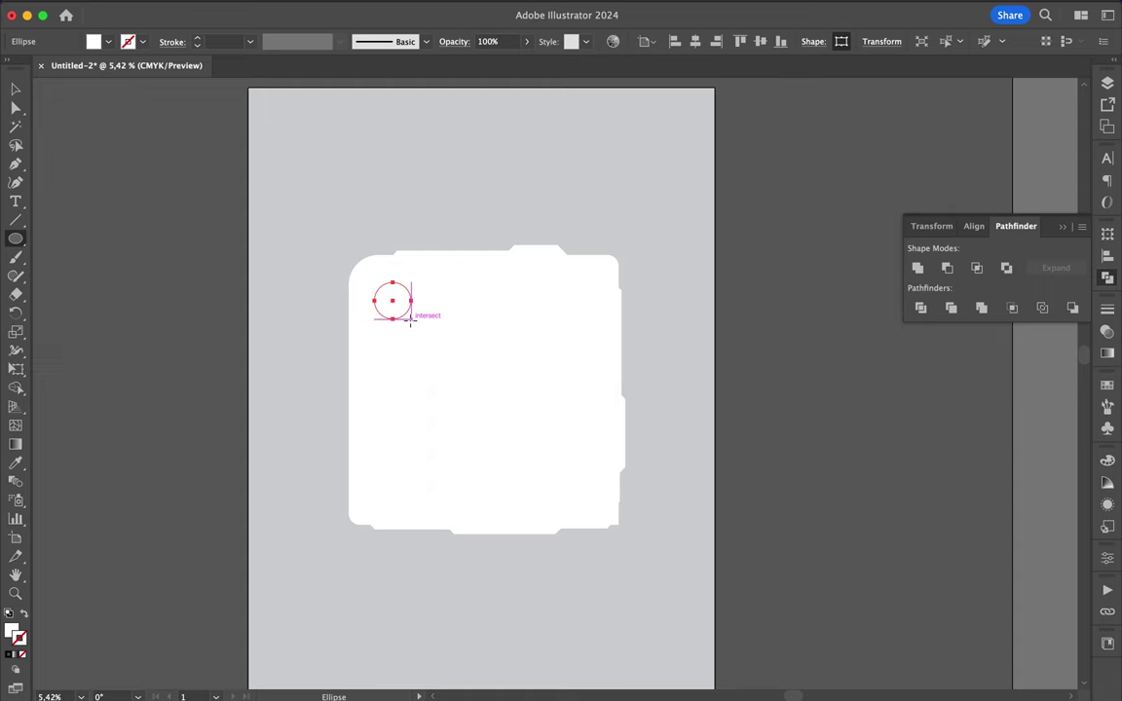
{"action": "key", "text": "v"}
{"action": "left_click", "coordinate": [435, 323], "text": "shift"}
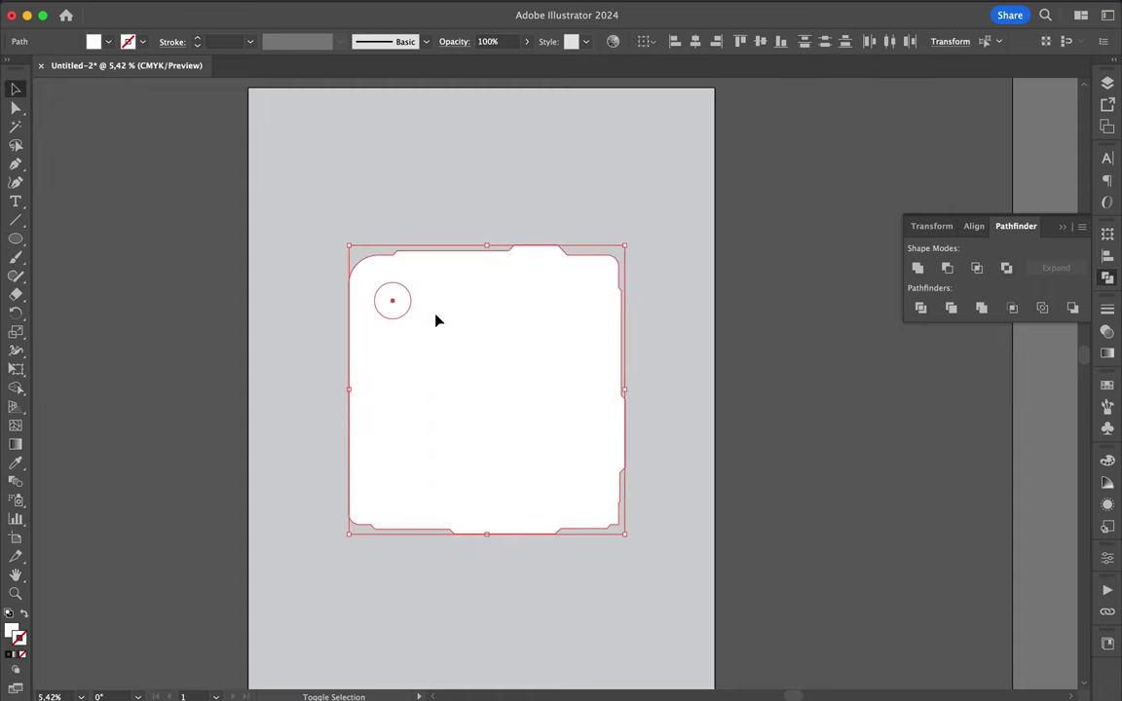
{"action": "left_click", "coordinate": [918, 270]}
{"action": "left_click", "coordinate": [711, 316]}
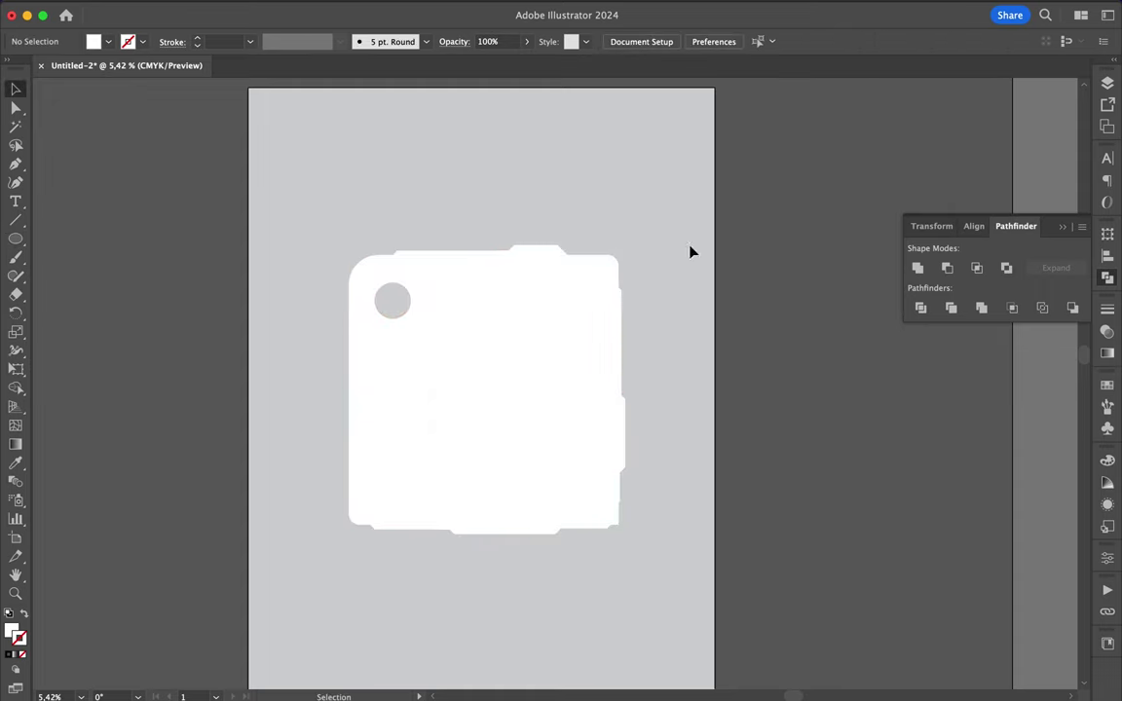
{"action": "scroll", "coordinate": [551, 331], "scroll_direction": "up", "scroll_amount": 2}
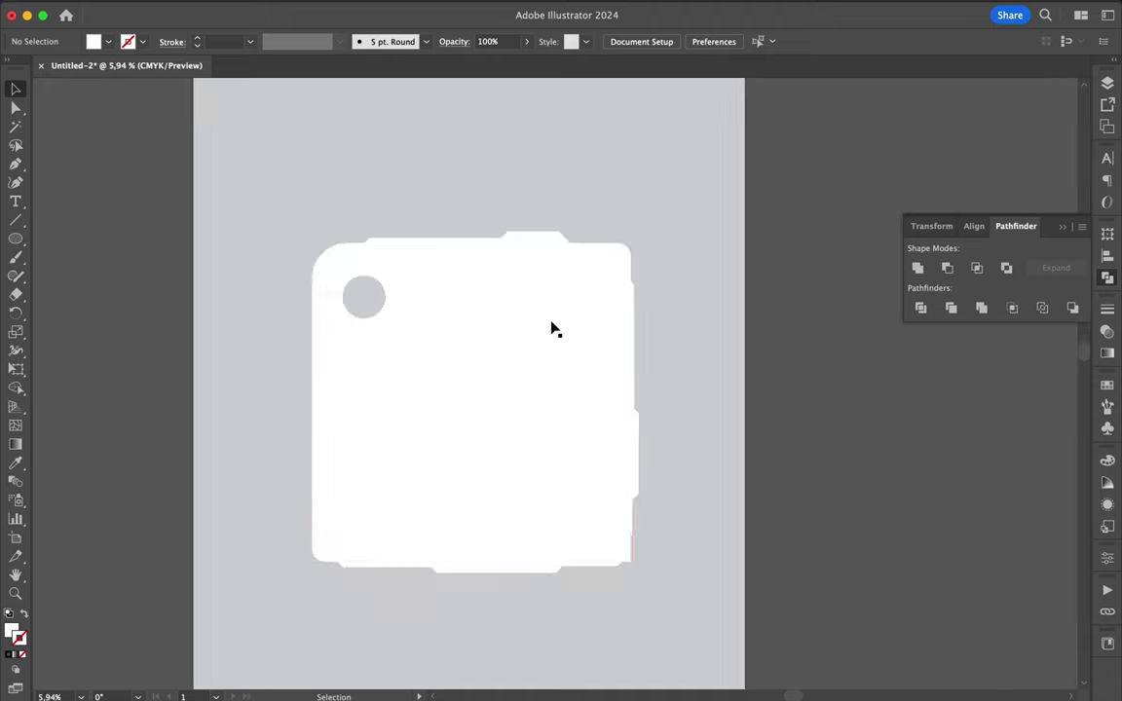
{"action": "scroll", "coordinate": [551, 331], "scroll_direction": "up", "scroll_amount": 2}
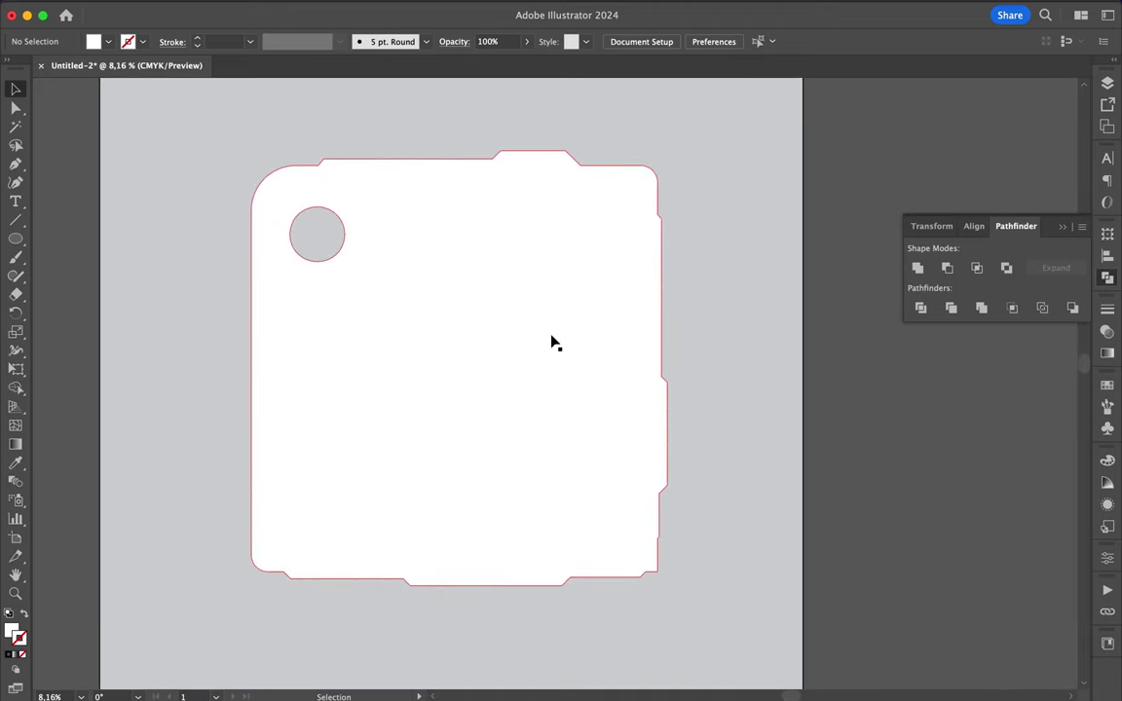
- Preview a Drop Shadow on the panel with Y offset 0, then cancel it
{"action": "left_click", "coordinate": [497, 314]}
{"action": "mouse_move", "coordinate": [336, 8]}
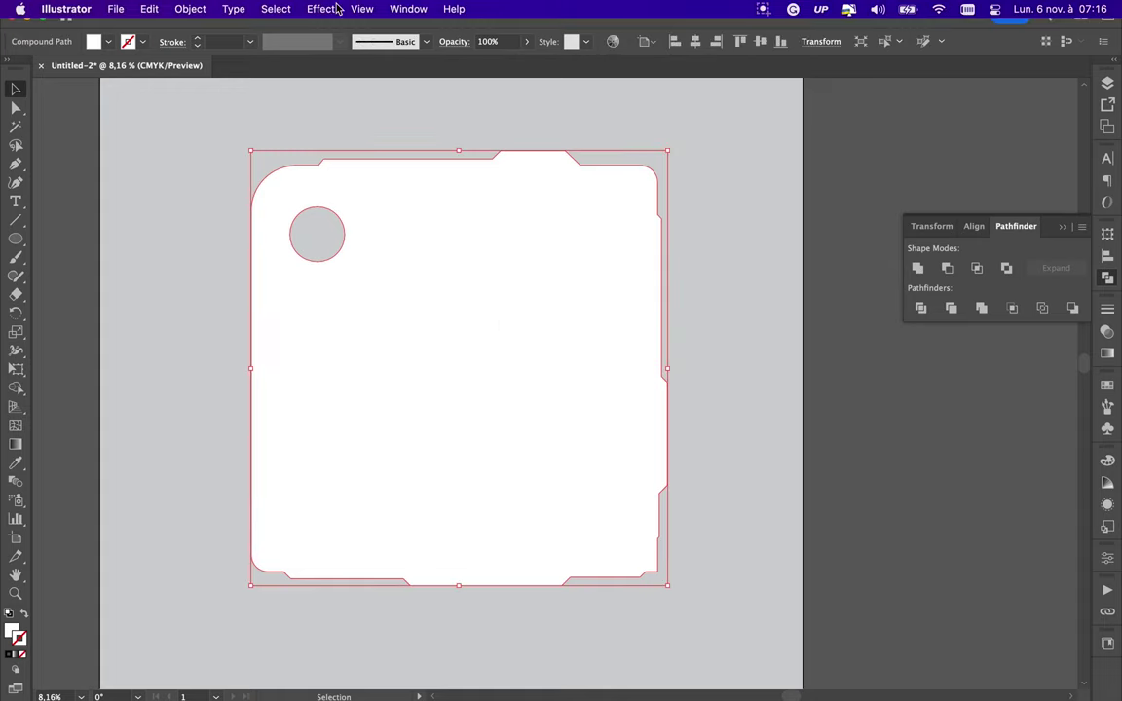
{"action": "left_click", "coordinate": [321, 8]}
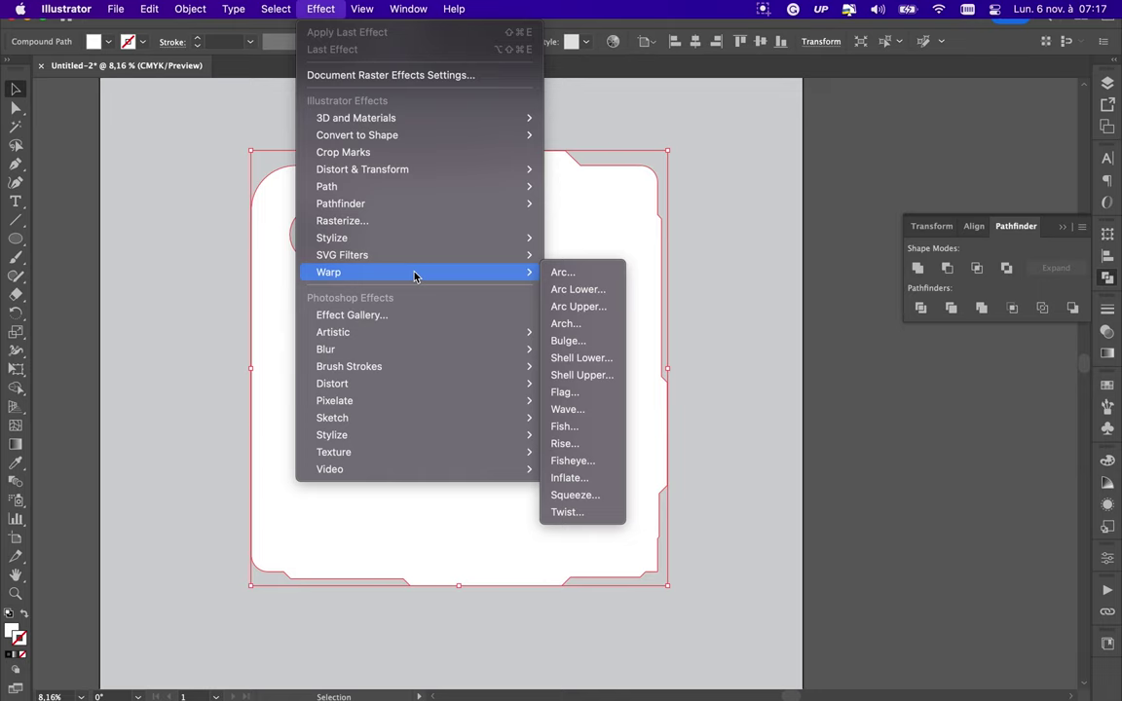
{"action": "mouse_move", "coordinate": [331, 238]}
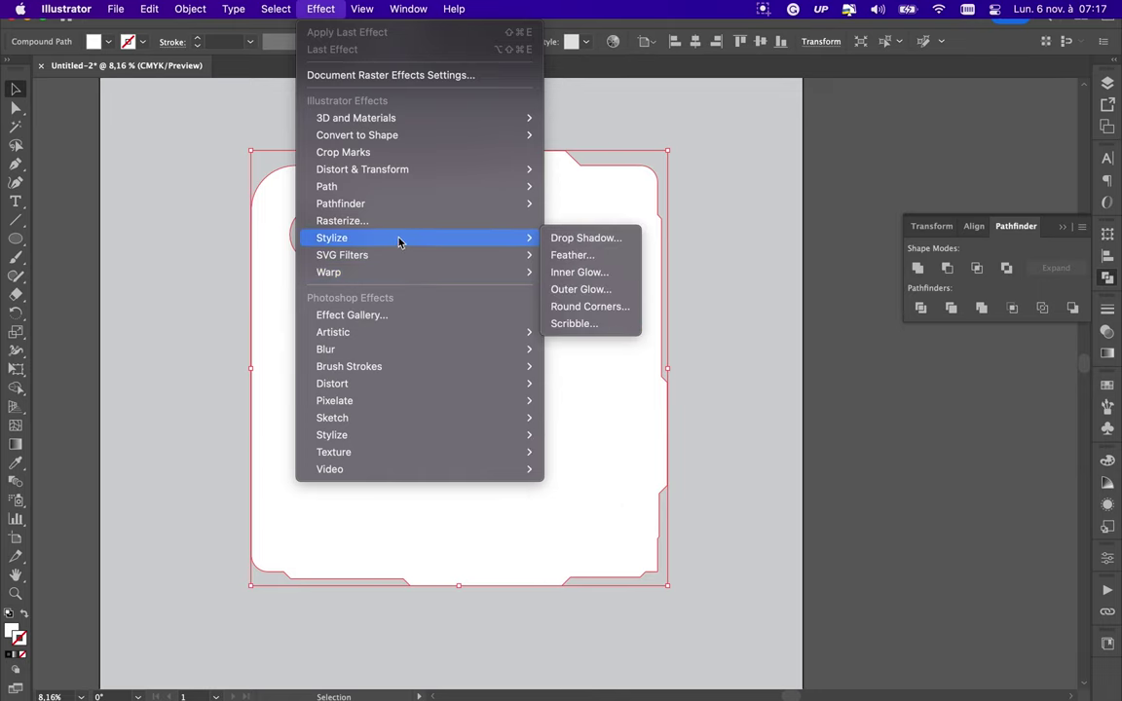
{"action": "left_click", "coordinate": [591, 240]}
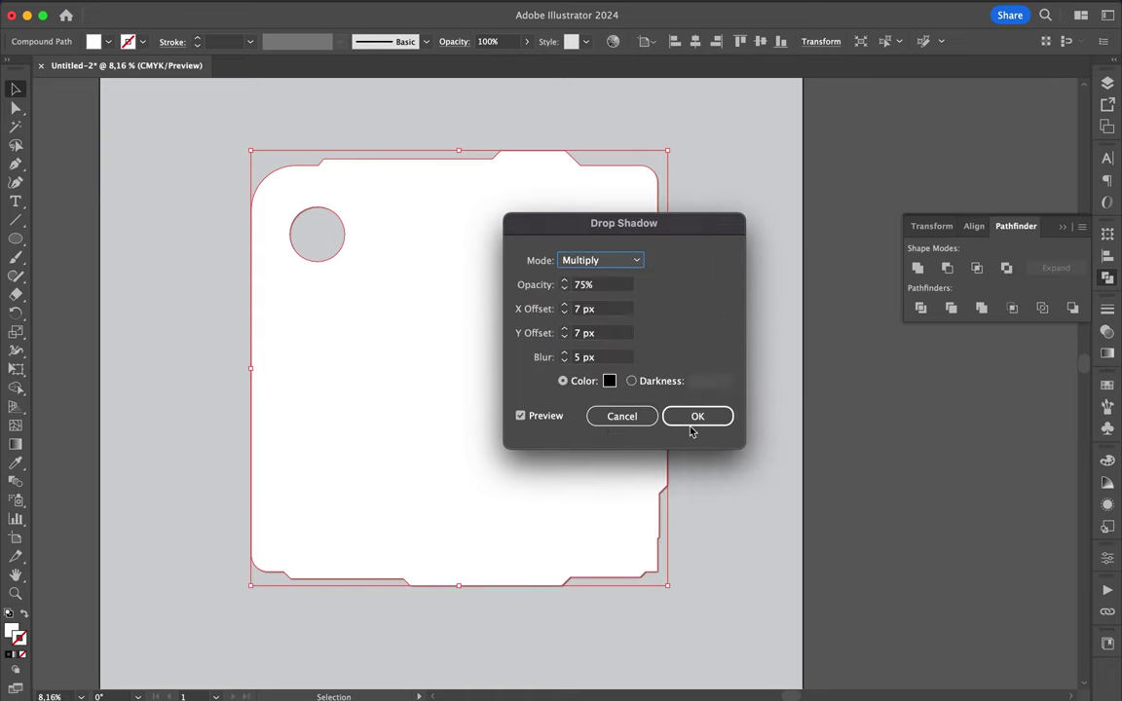
{"action": "double_click", "coordinate": [580, 334]}
{"action": "type", "text": "0"}
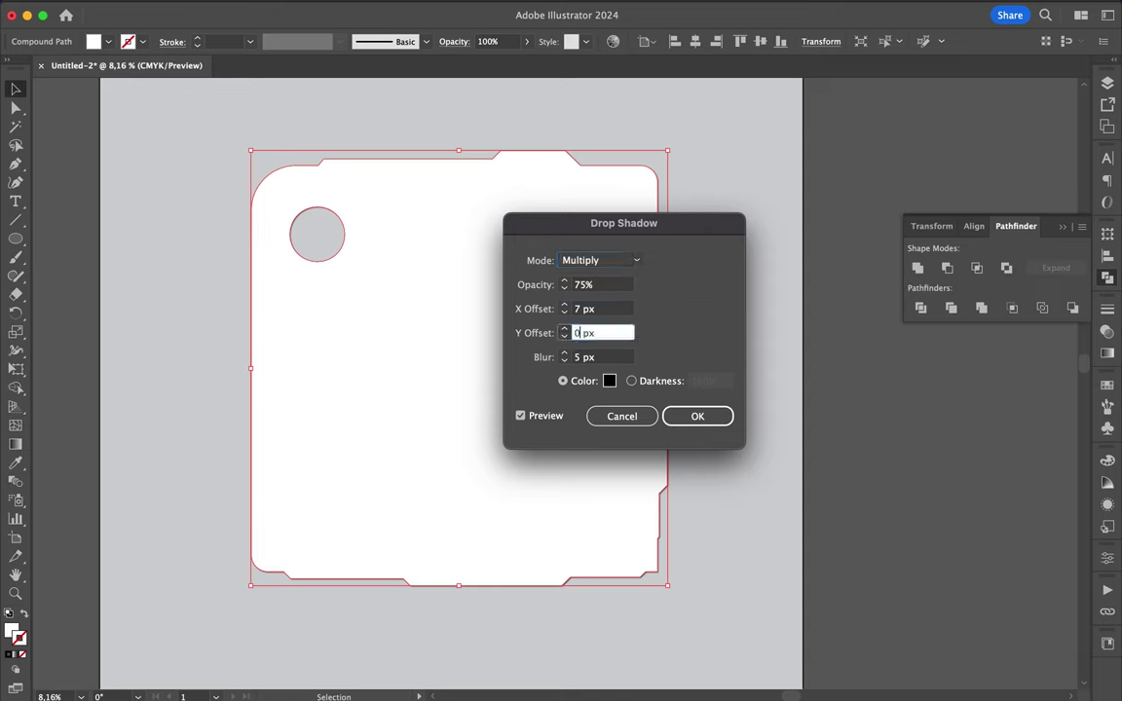
{"action": "left_click", "coordinate": [579, 308]}
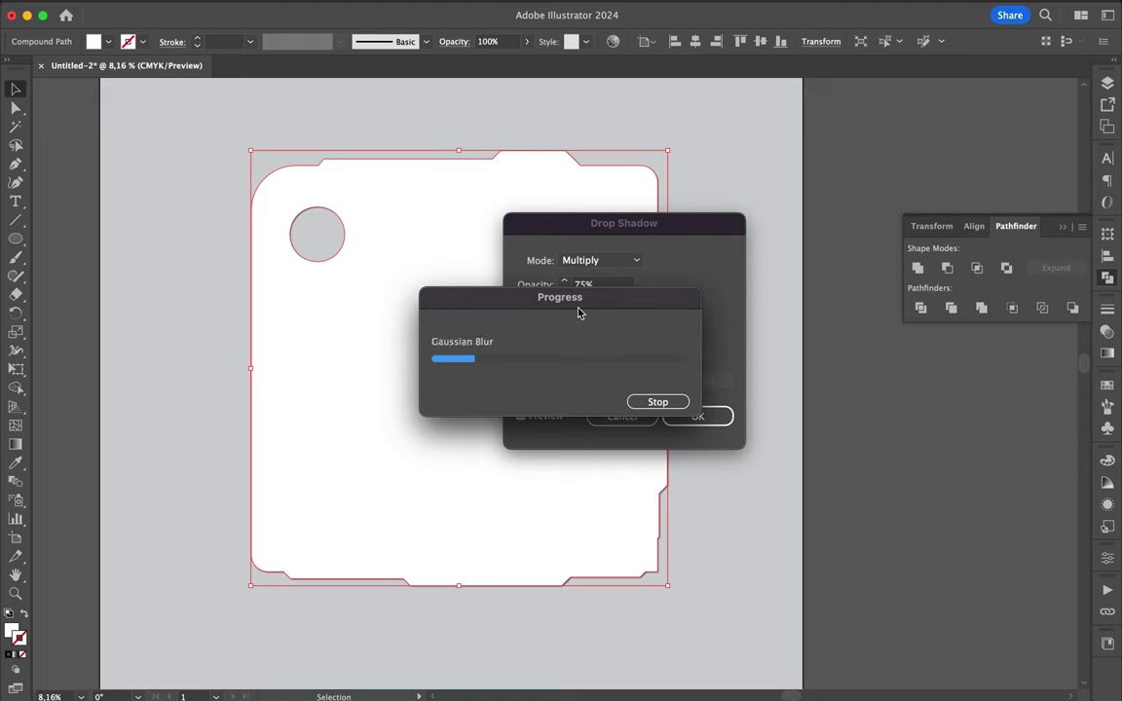
{"action": "left_click", "coordinate": [658, 407]}
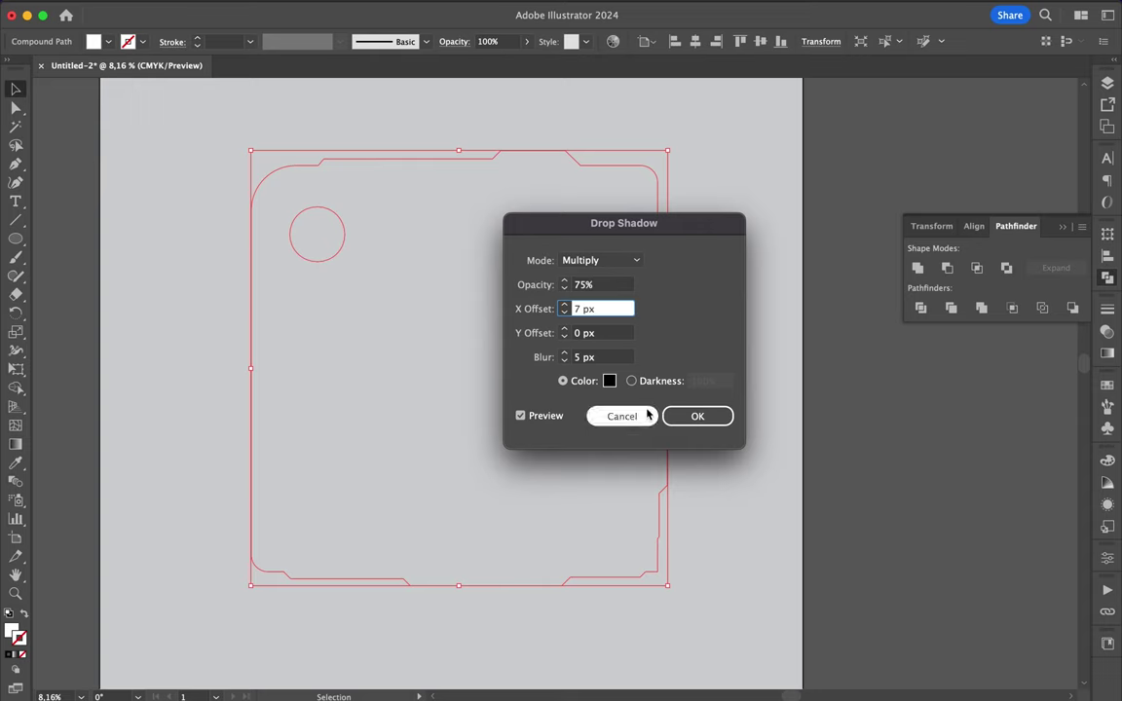
{"action": "left_click", "coordinate": [645, 415]}
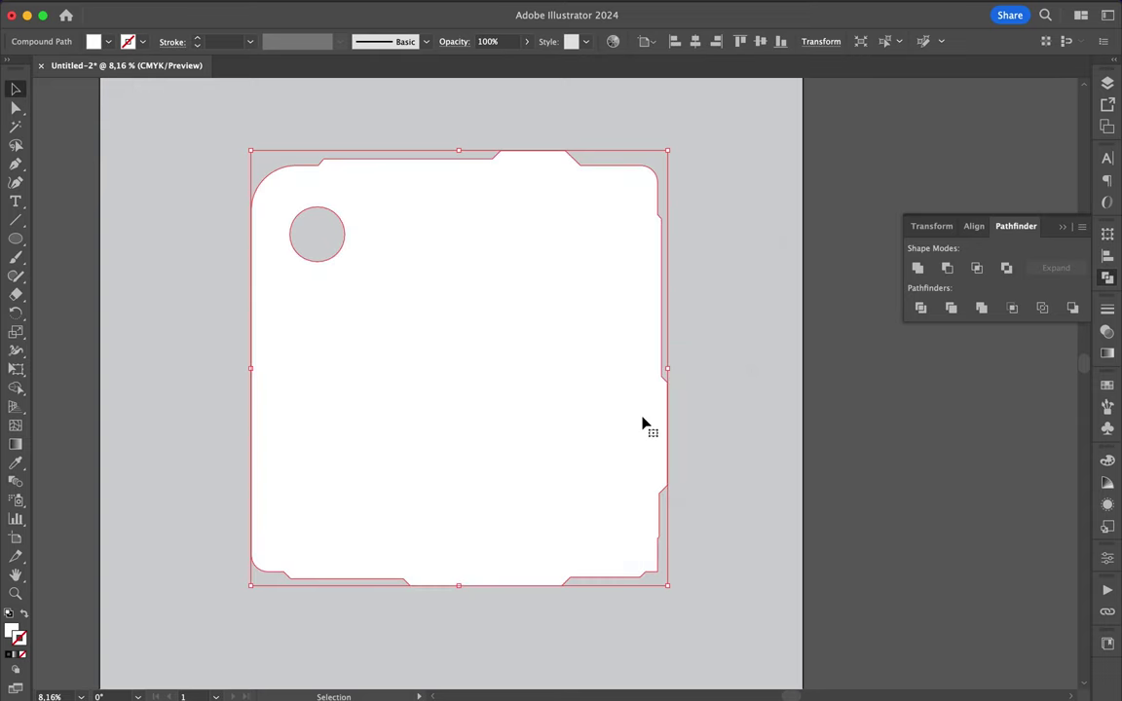
- Place the white panel as a Vector Smart Object at 32.08%, above Background unlocked as Layer 0
{"action": "left_click_drag", "start_coordinate": [336, 21], "coordinate": [560, 19]}
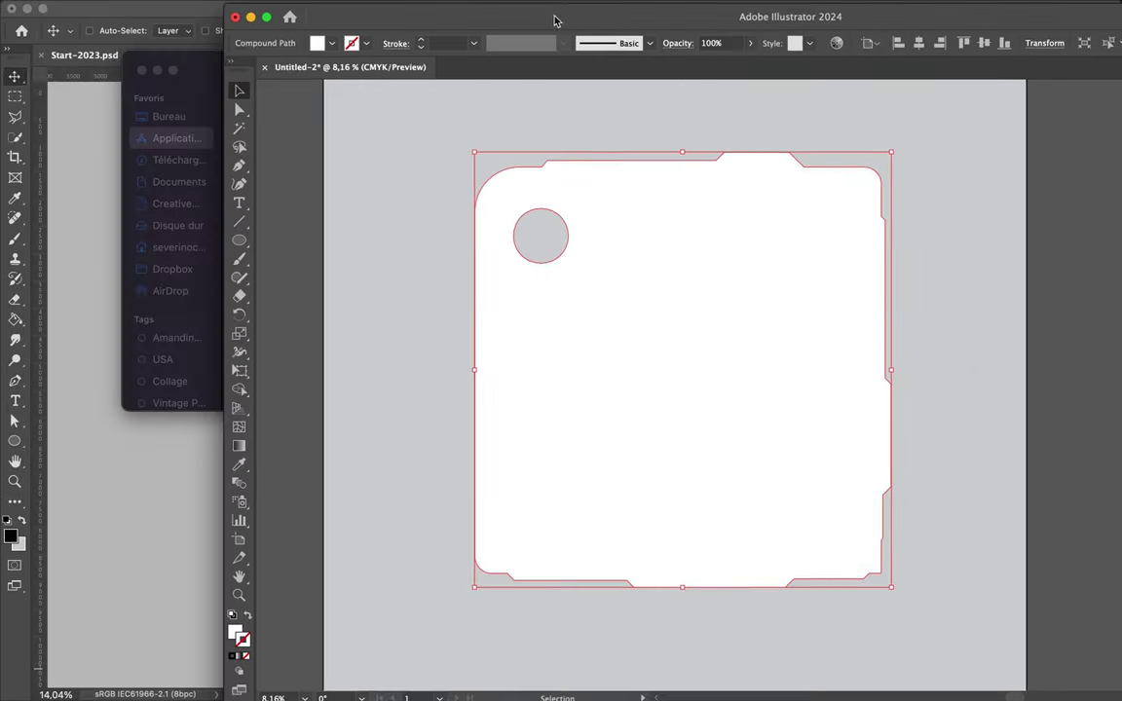
{"action": "left_click_drag", "start_coordinate": [658, 295], "coordinate": [196, 487]}
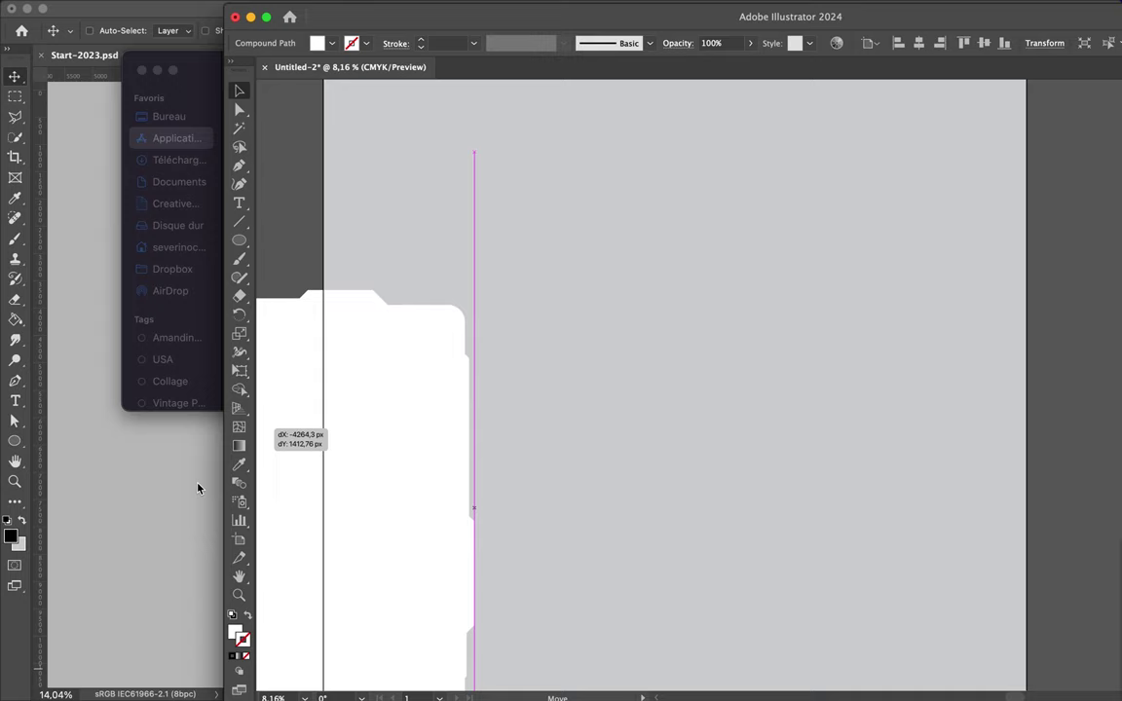
{"action": "left_click_drag", "start_coordinate": [197, 487], "coordinate": [197, 487]}
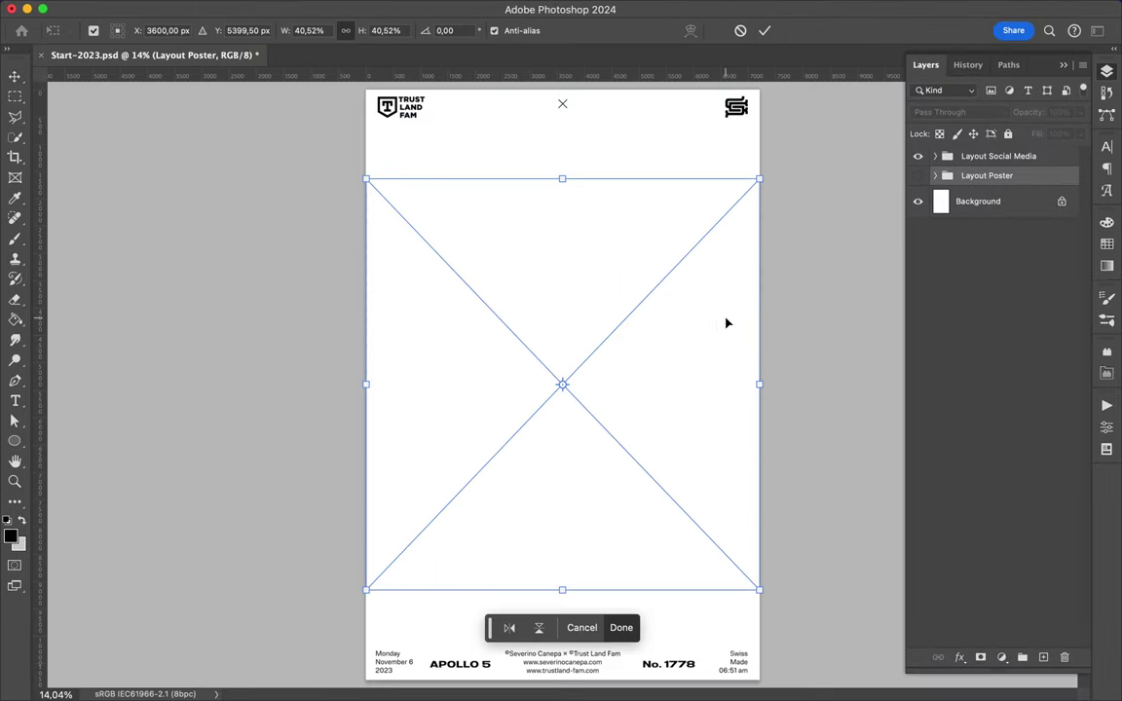
{"action": "left_click_drag", "start_coordinate": [562, 588], "coordinate": [591, 504]}
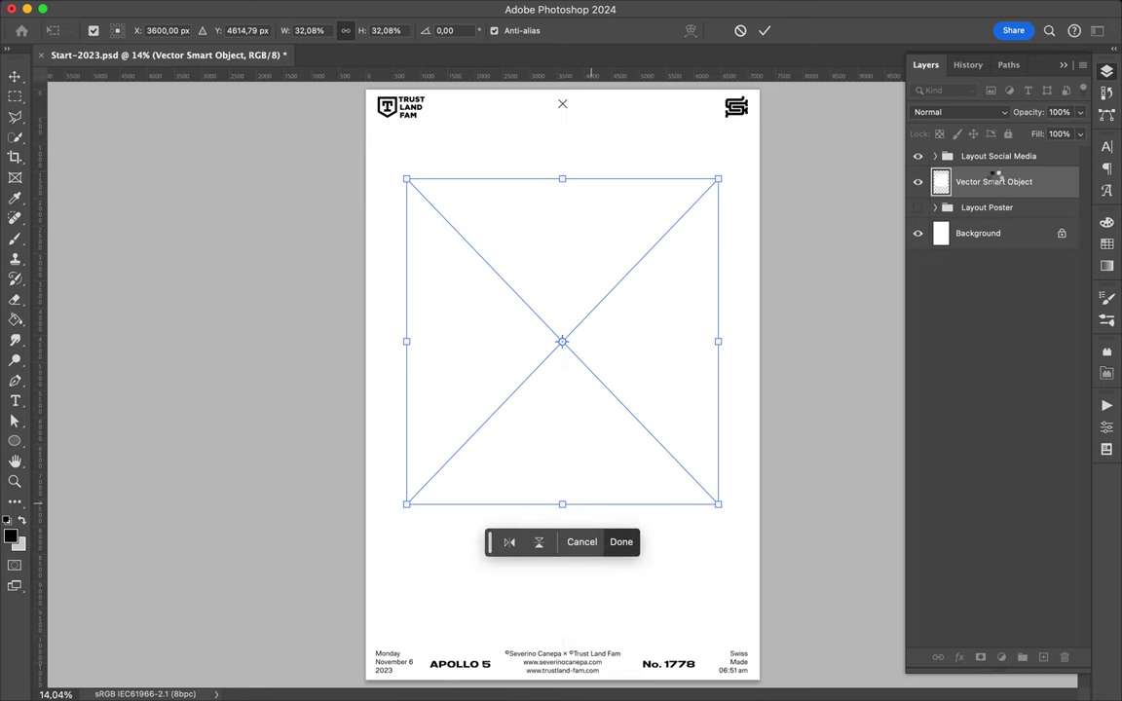
{"action": "left_click", "coordinate": [996, 176]}
{"action": "left_click_drag", "start_coordinate": [990, 184], "coordinate": [990, 233]}
{"action": "left_click", "coordinate": [1061, 232]}
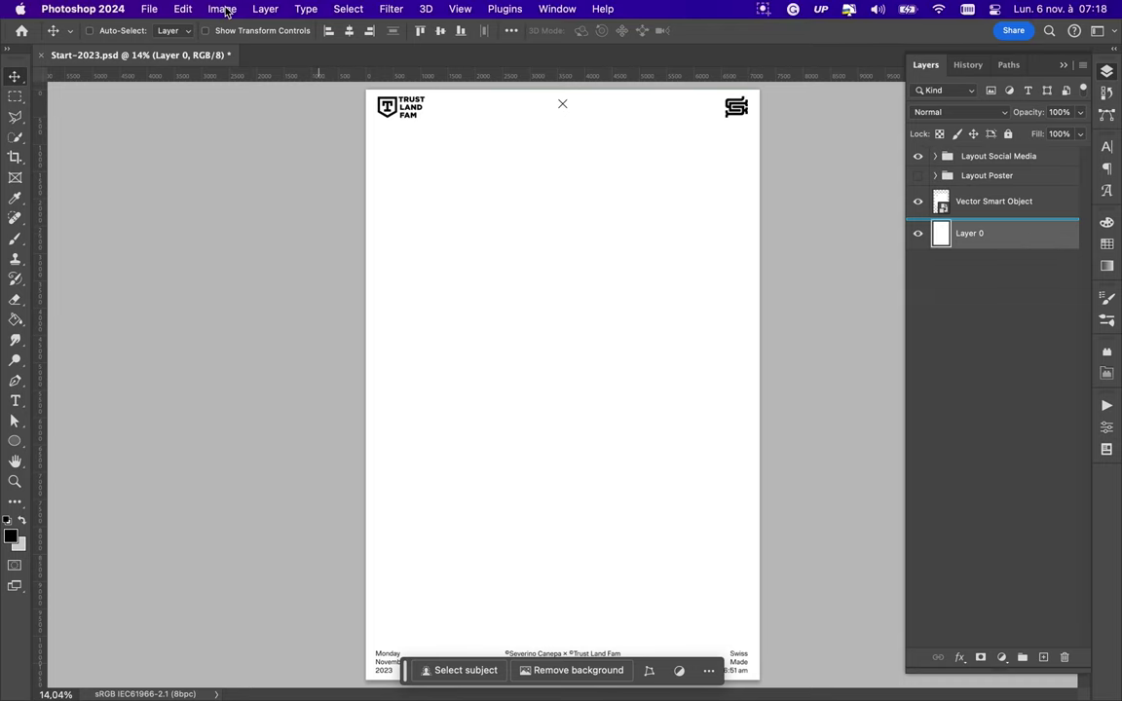
- Fill Layer 0 with the light grey #eeeded using Edit > Fill
{"action": "left_click", "coordinate": [222, 10]}
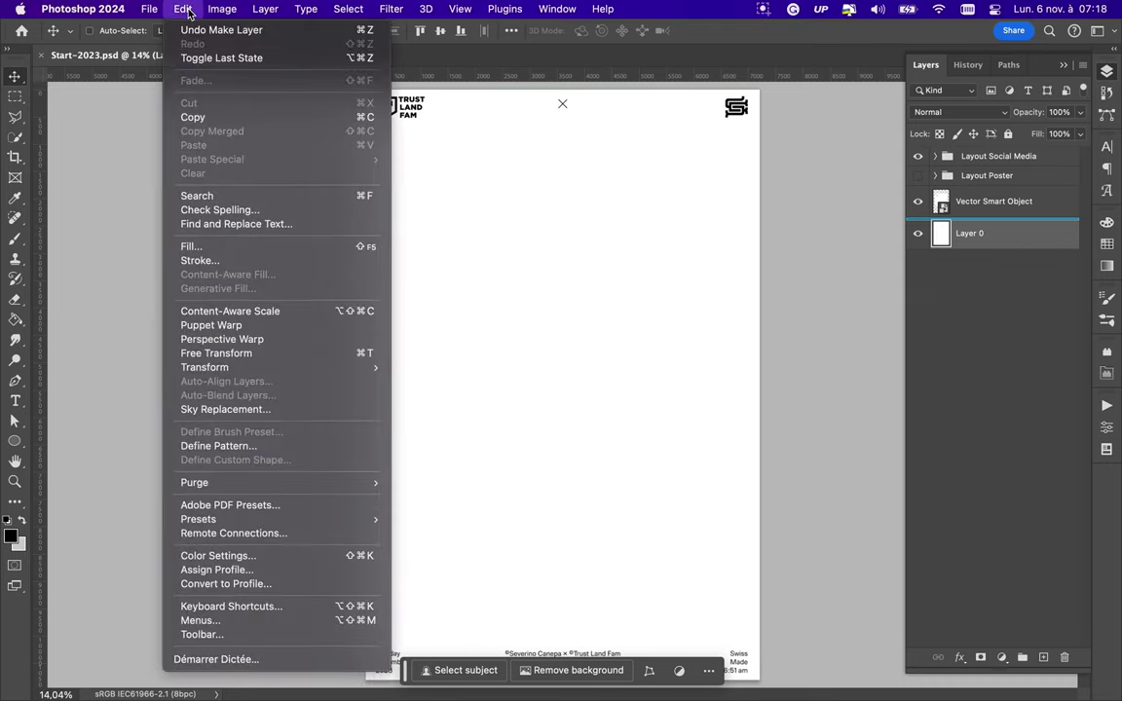
{"action": "left_click", "coordinate": [191, 246]}
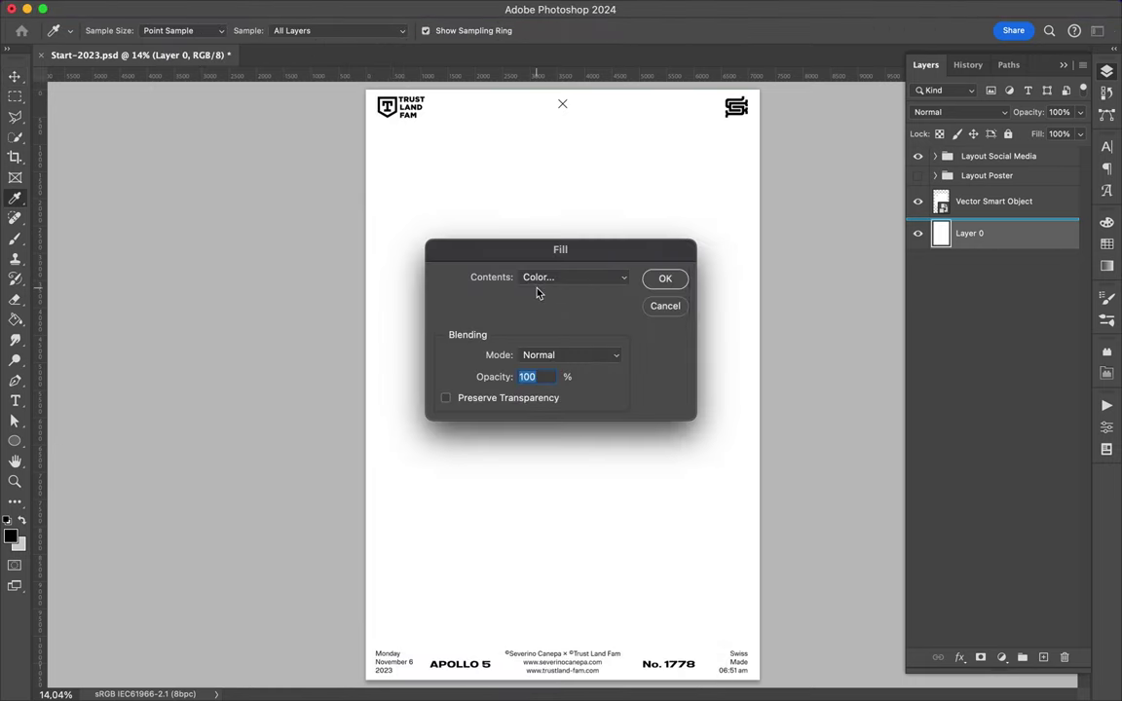
{"action": "left_click", "coordinate": [564, 281]}
{"action": "left_click", "coordinate": [562, 281]}
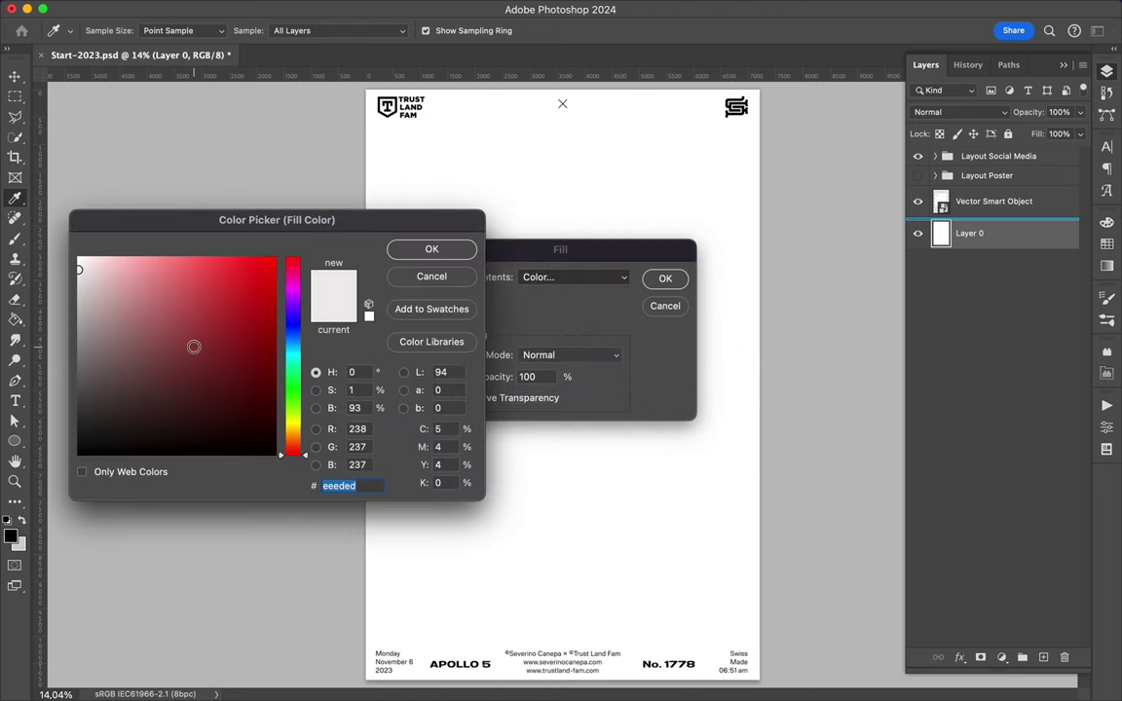
{"action": "left_click", "coordinate": [441, 249]}
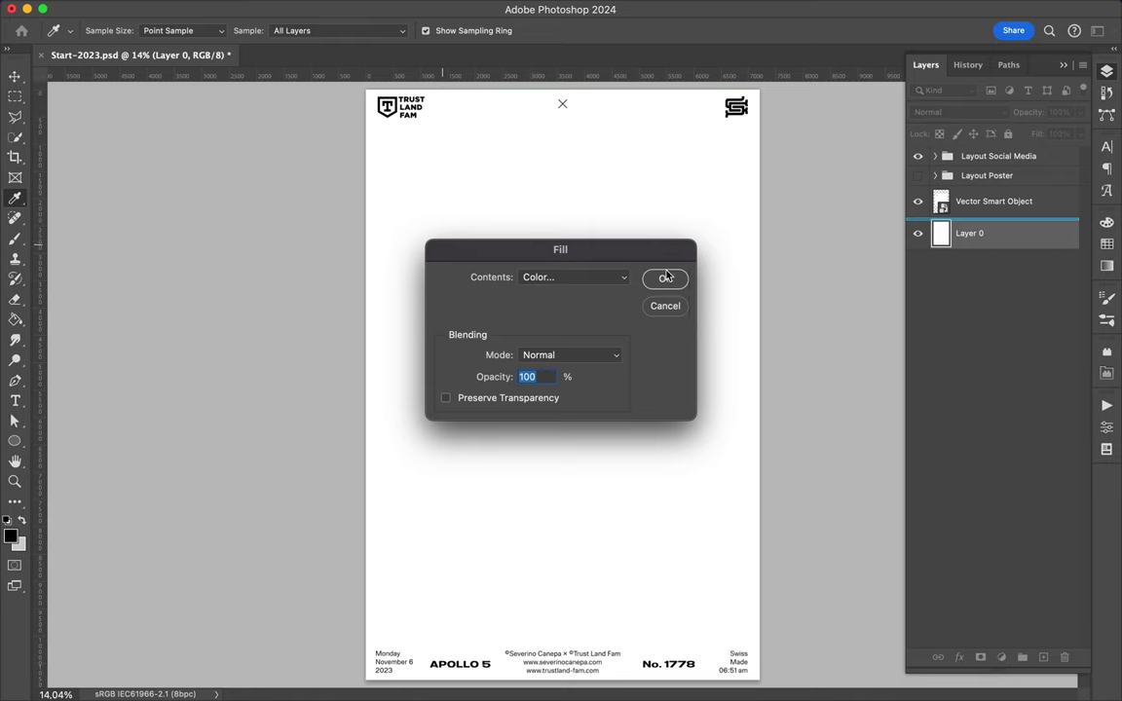
{"action": "left_click", "coordinate": [666, 277]}
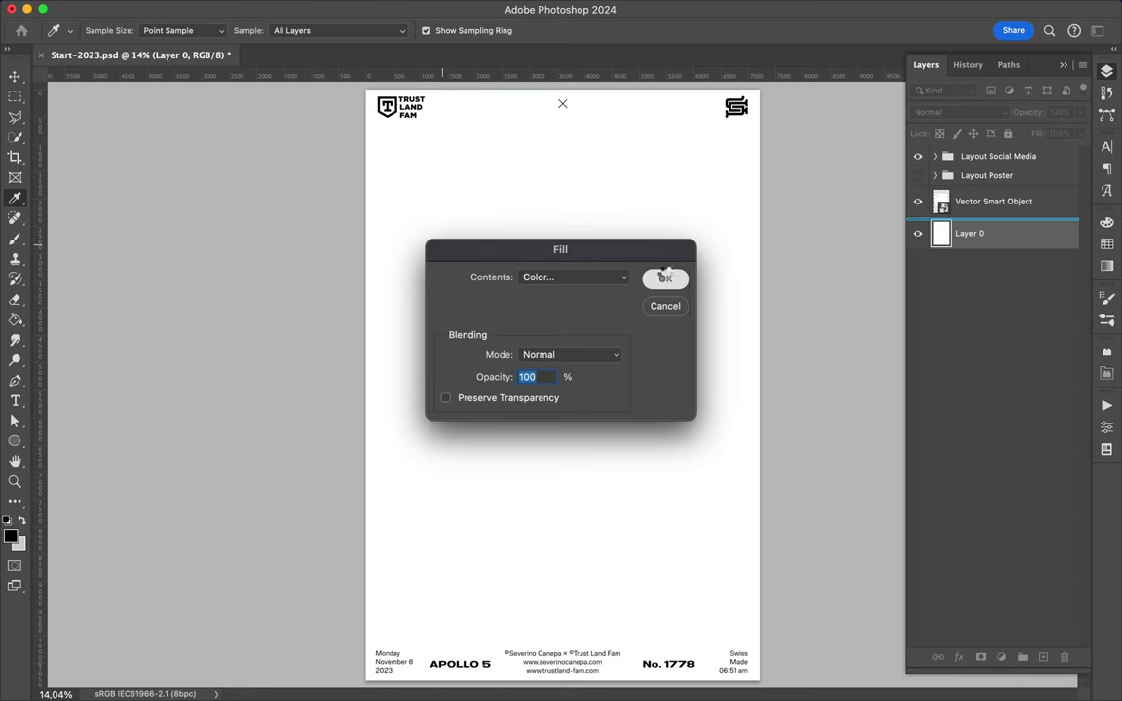
{"action": "left_click", "coordinate": [665, 277]}
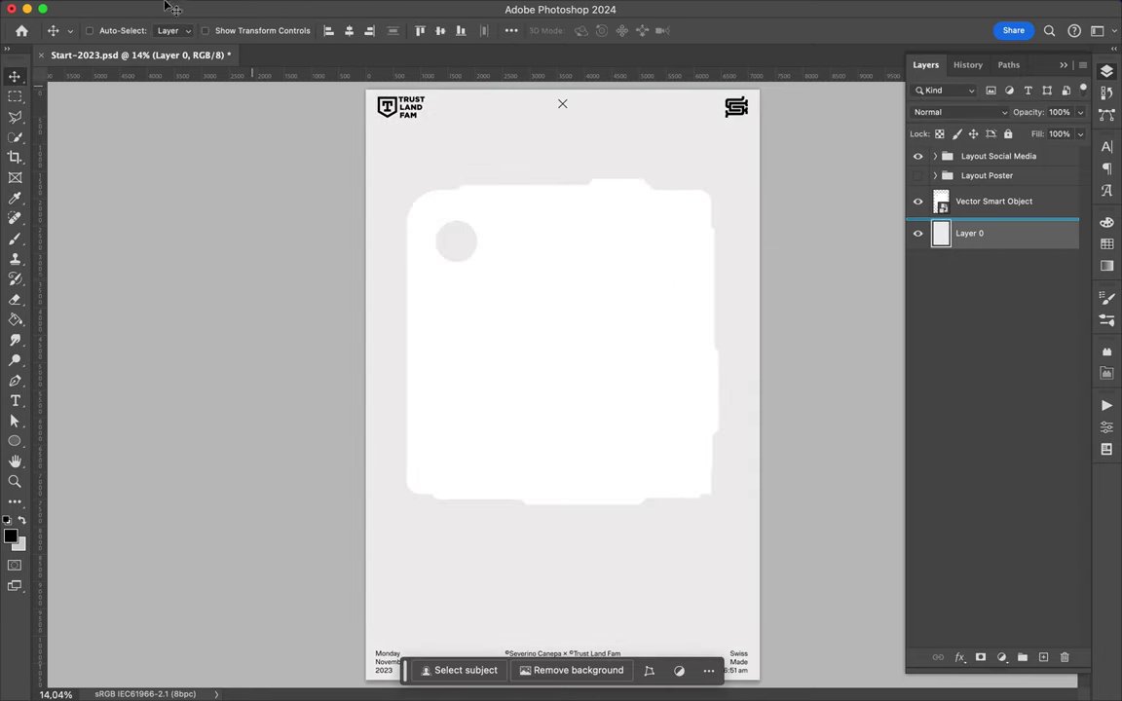
{"action": "key", "text": "a"}
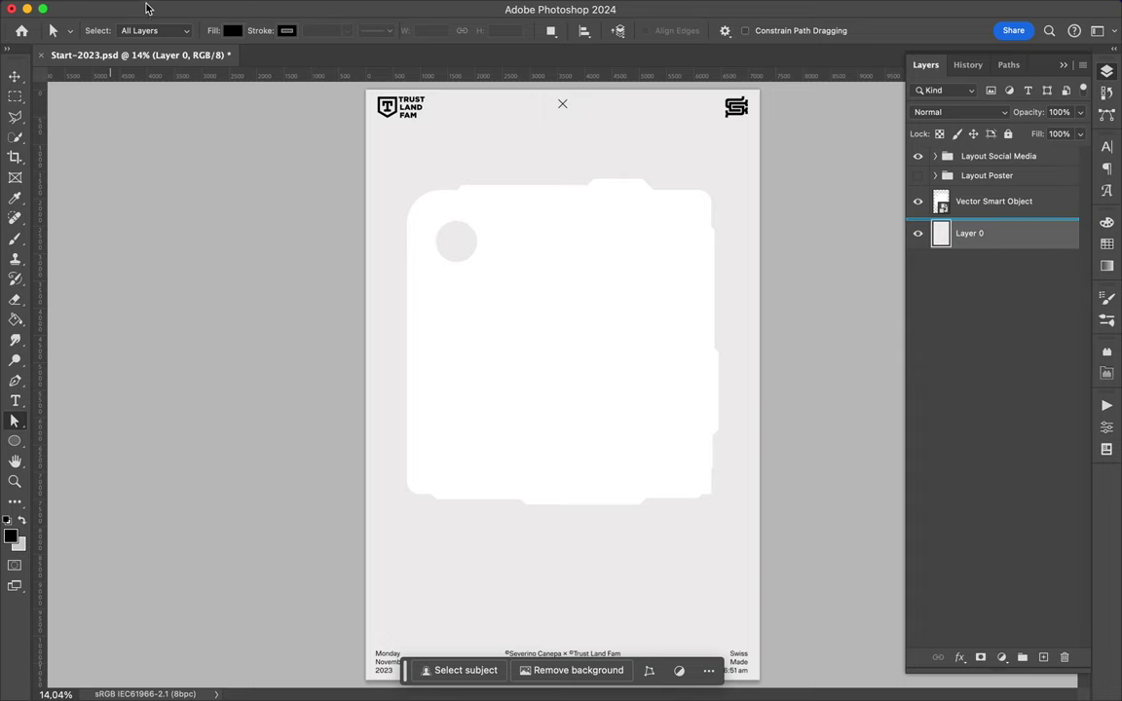
- Refill Layer 0 with the slightly darker grey #e6e6e6 using Edit > Fill
{"action": "left_click", "coordinate": [980, 214]}
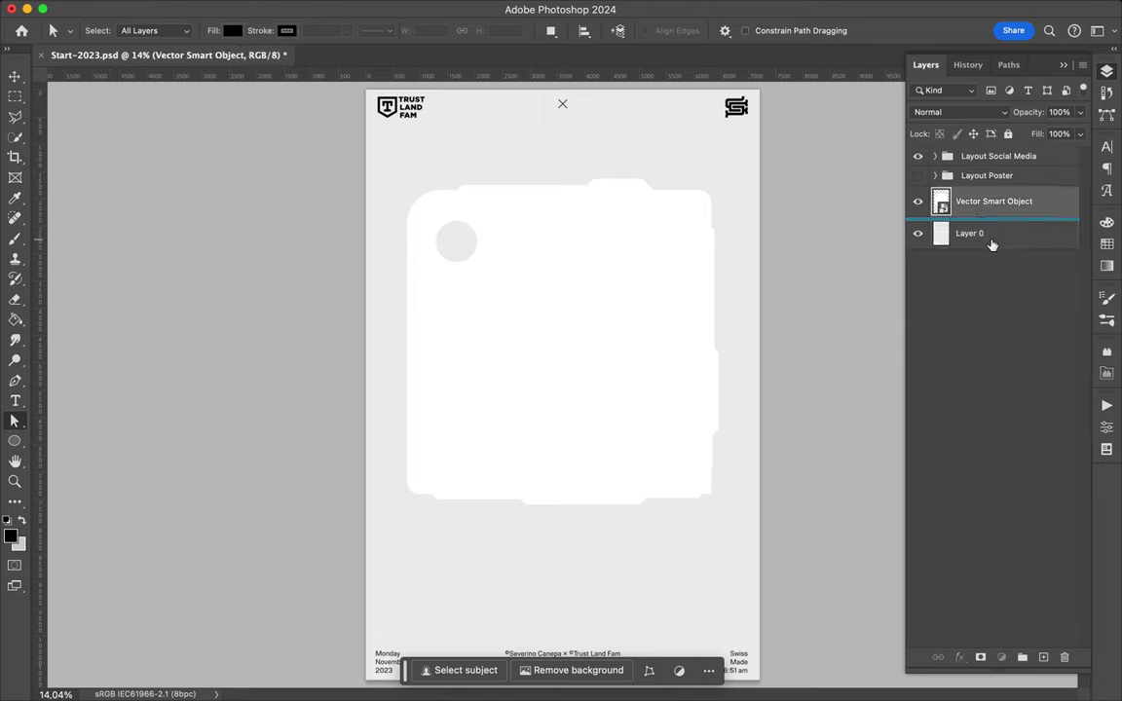
{"action": "left_click", "coordinate": [991, 243]}
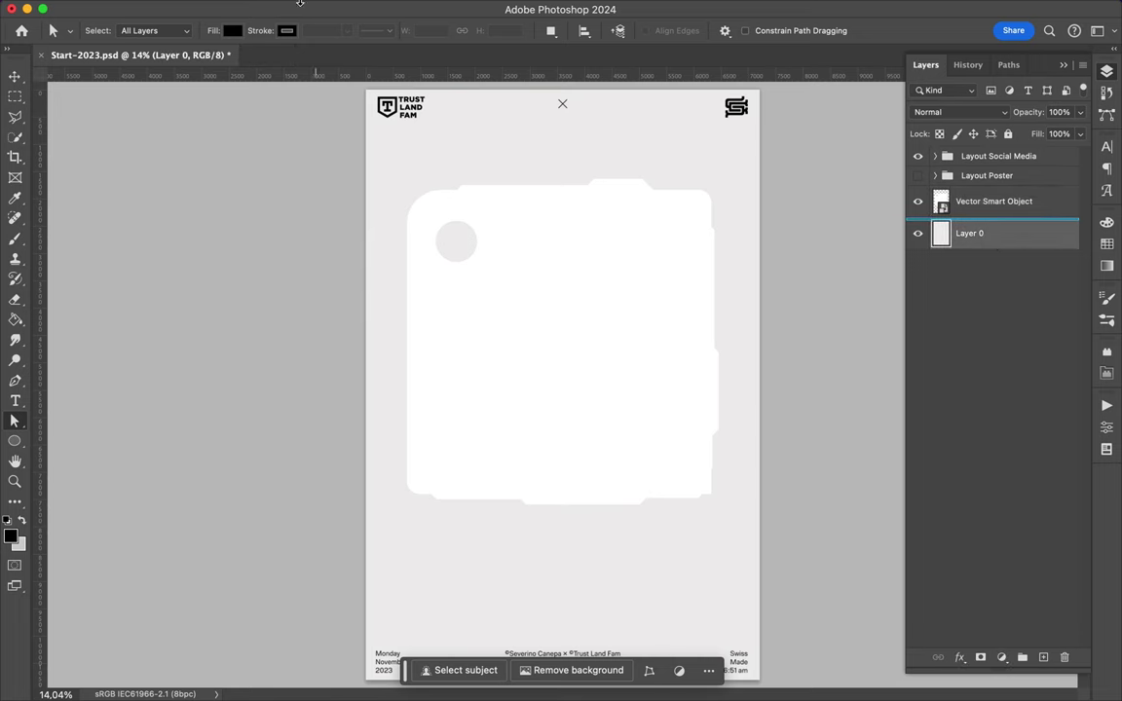
{"action": "left_click", "coordinate": [170, 9]}
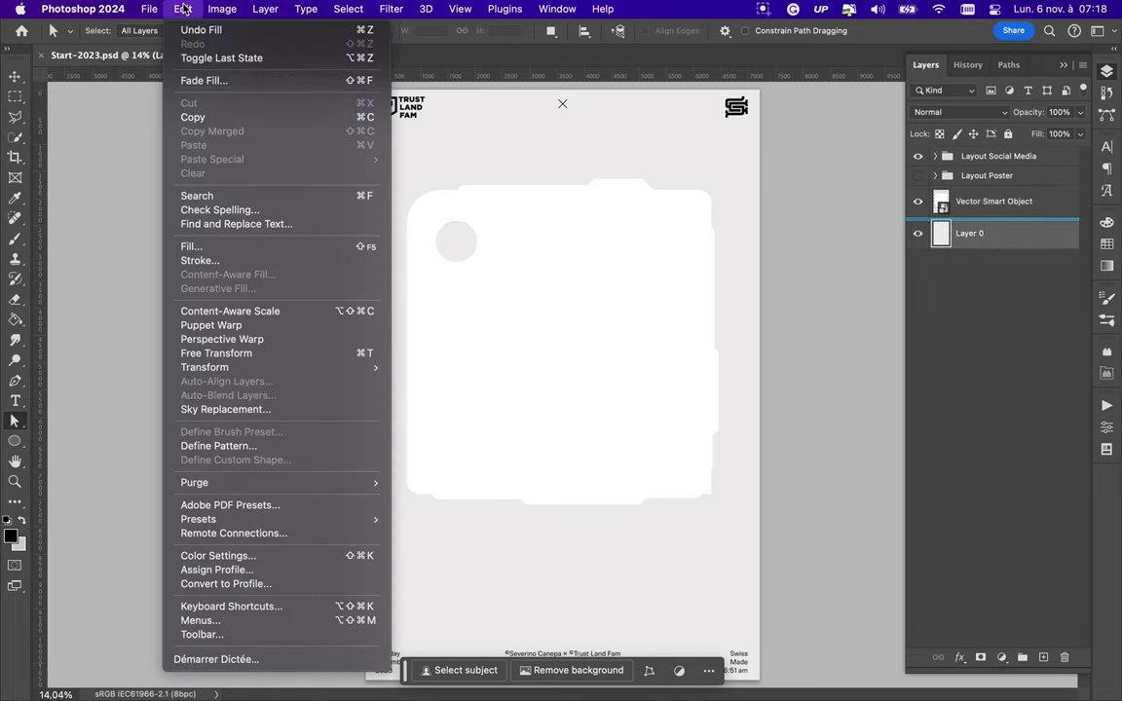
{"action": "left_click", "coordinate": [219, 246]}
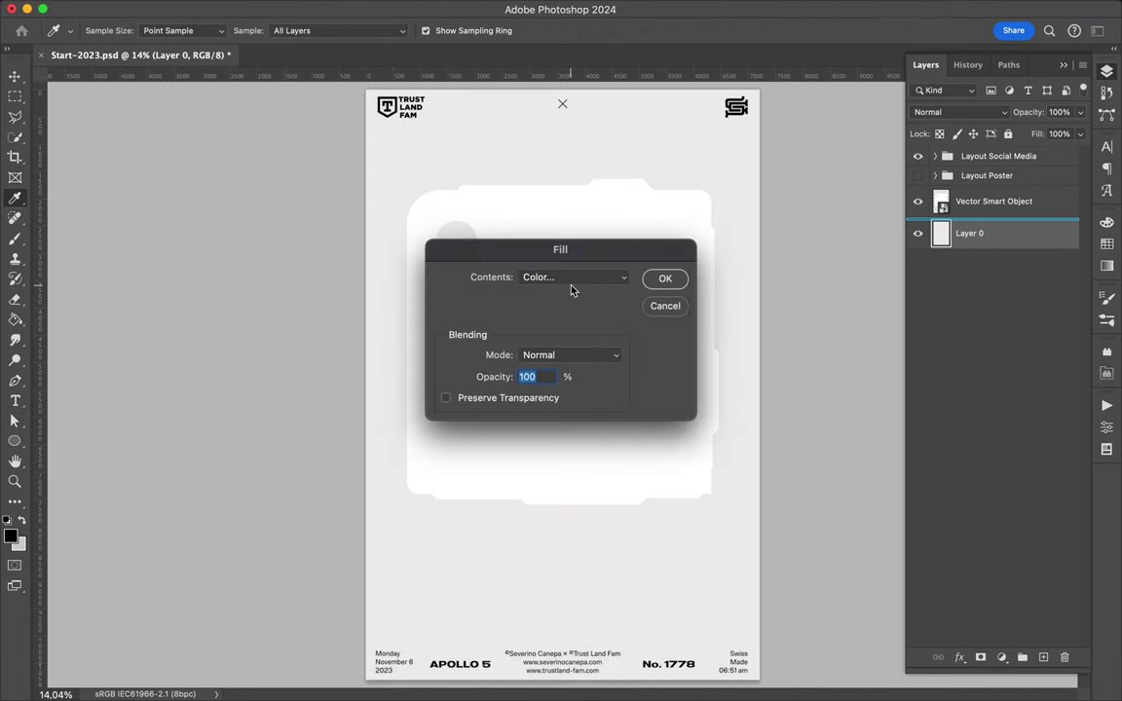
{"action": "left_click", "coordinate": [574, 283]}
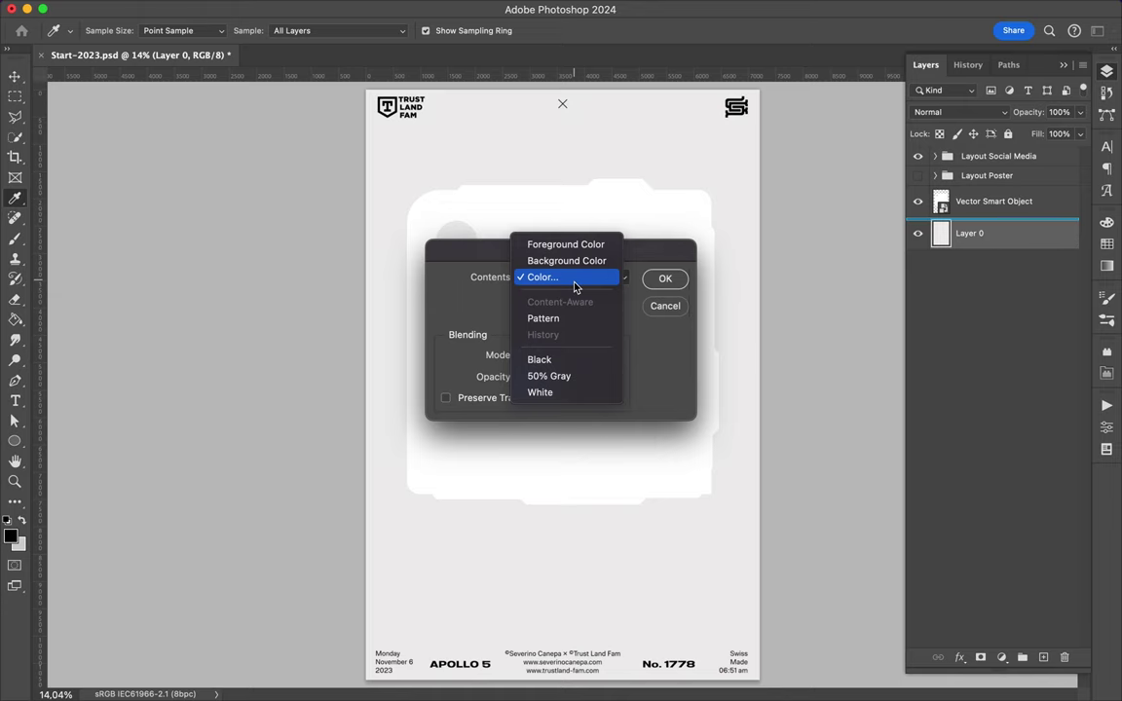
{"action": "left_click", "coordinate": [574, 279]}
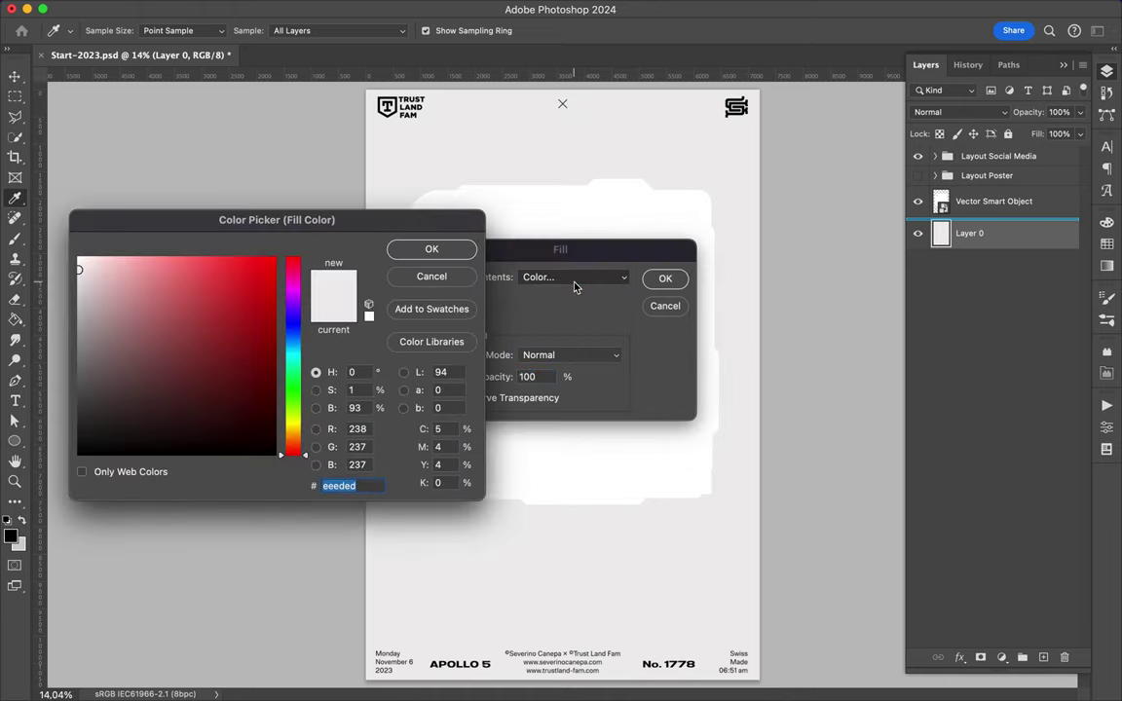
{"action": "left_click_drag", "start_coordinate": [79, 270], "coordinate": [77, 274]}
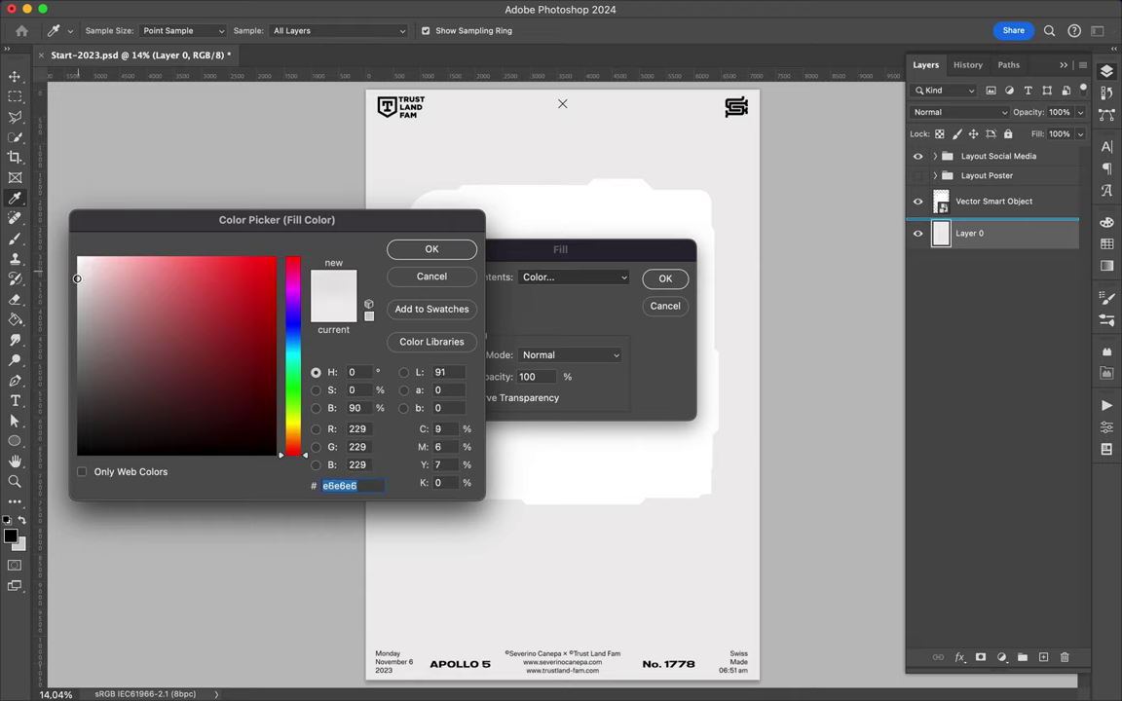
{"action": "left_click_drag", "start_coordinate": [77, 275], "coordinate": [79, 280]}
{"action": "left_click", "coordinate": [428, 251]}
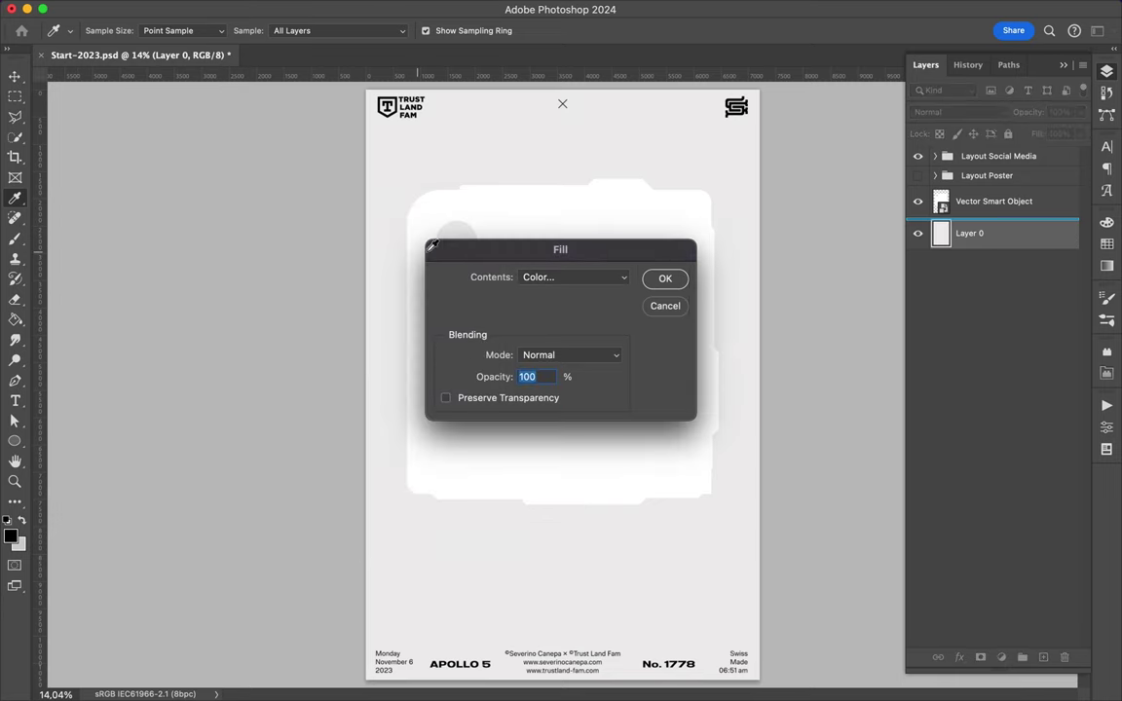
{"action": "left_click", "coordinate": [676, 281]}
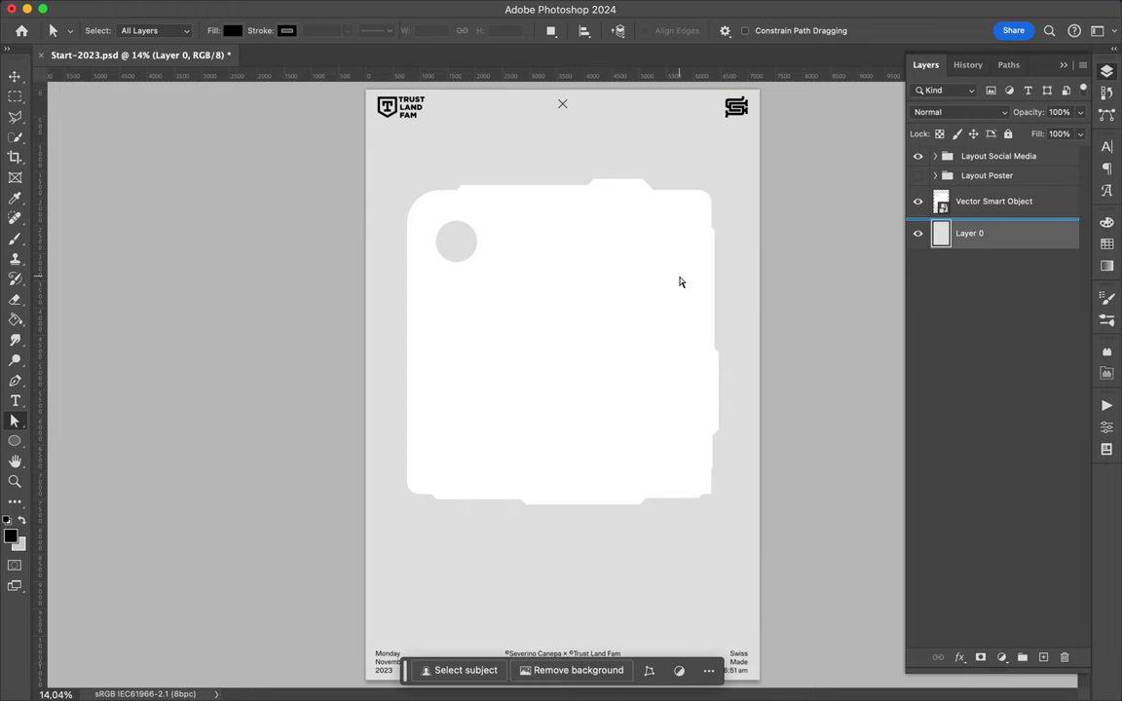
- Shrink the white panel smart object slightly and move it a little higher on the poster
{"action": "key", "text": "v"}
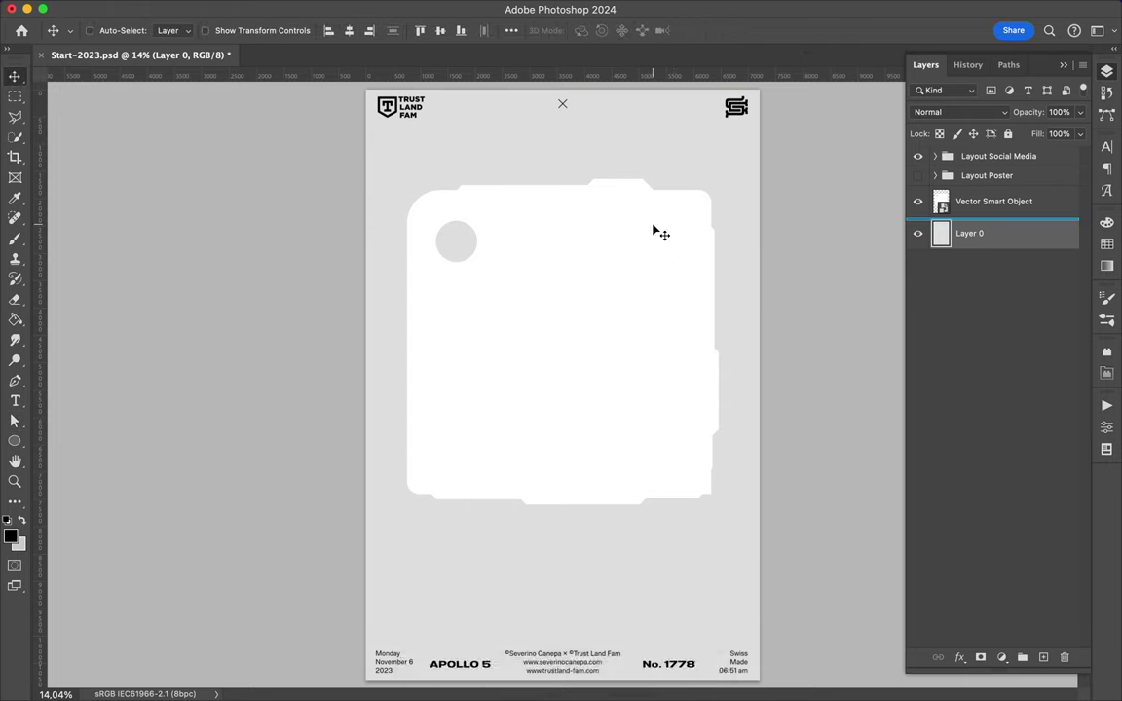
{"action": "key", "text": "ctrl+t"}
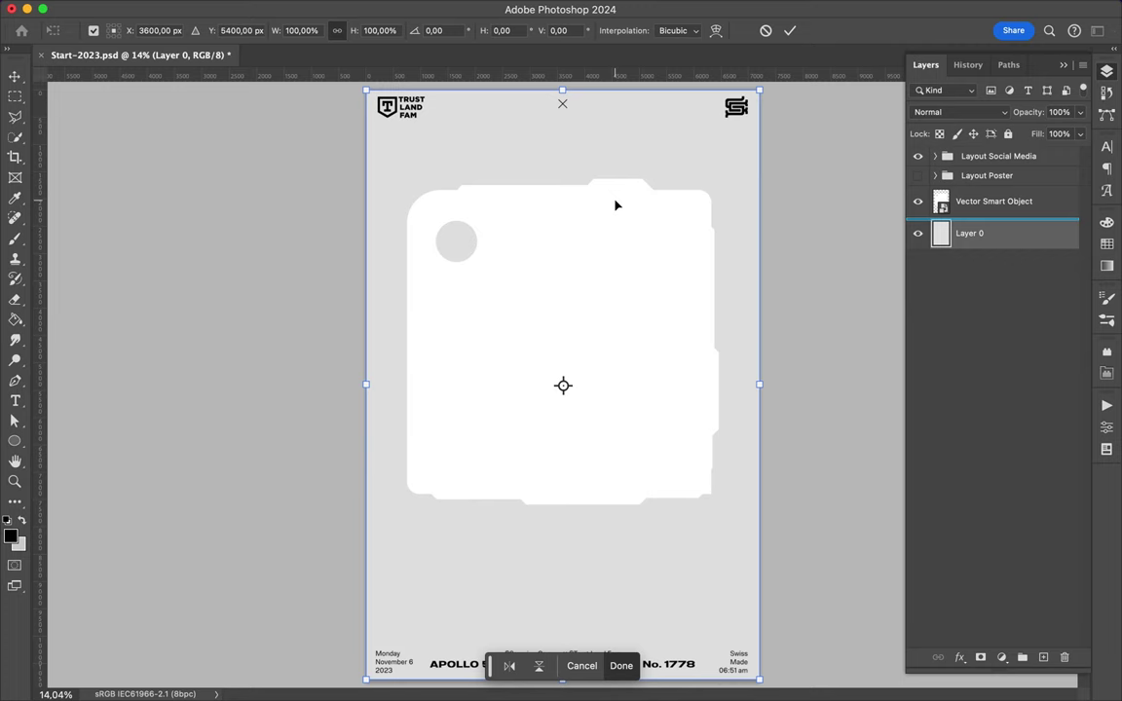
{"action": "key", "text": "Return"}
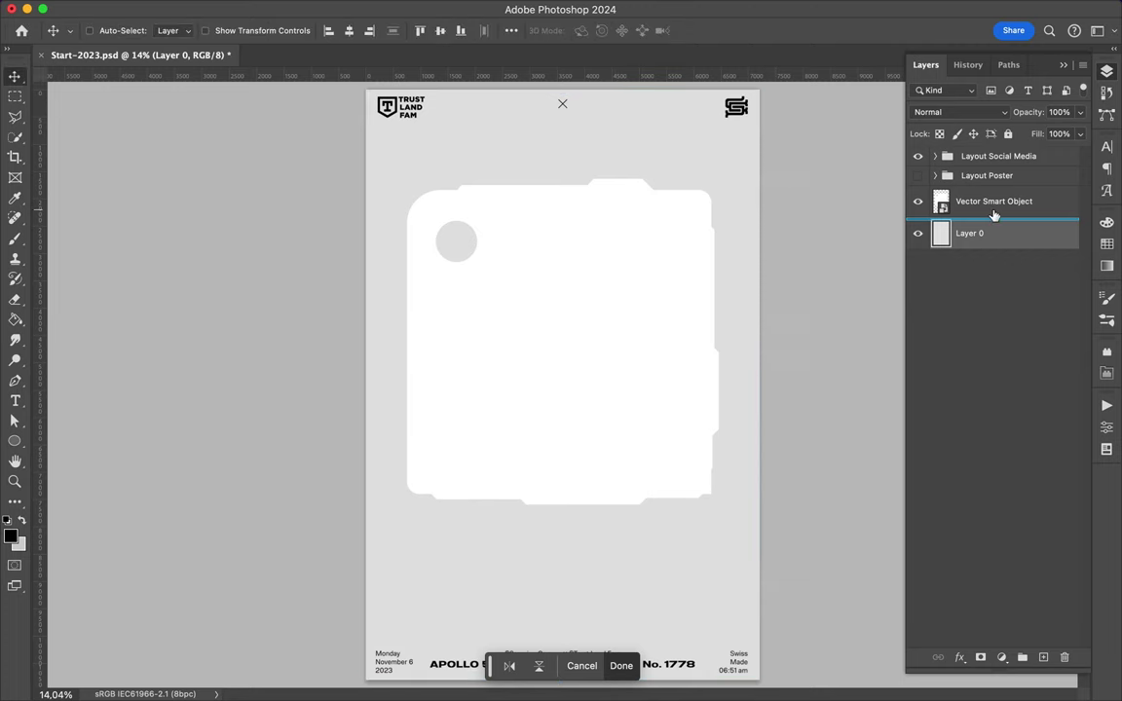
{"action": "left_click", "coordinate": [993, 204]}
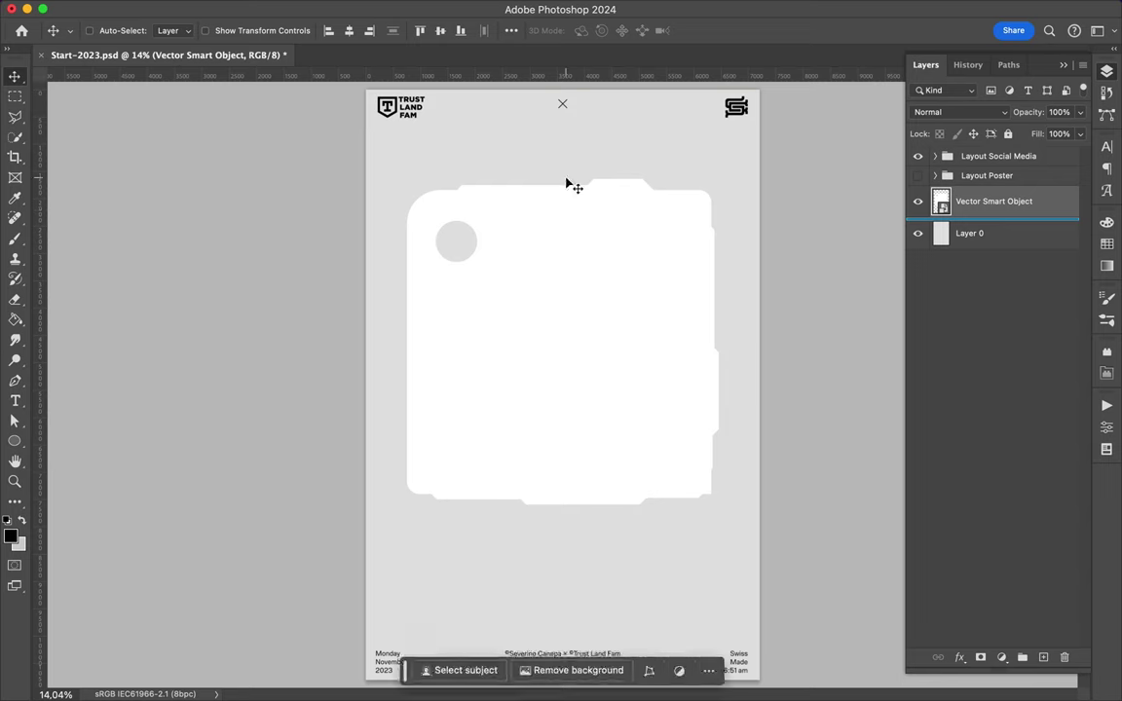
{"action": "key", "text": "ctrl+t"}
{"action": "left_click_drag", "start_coordinate": [563, 207], "coordinate": [567, 226]}
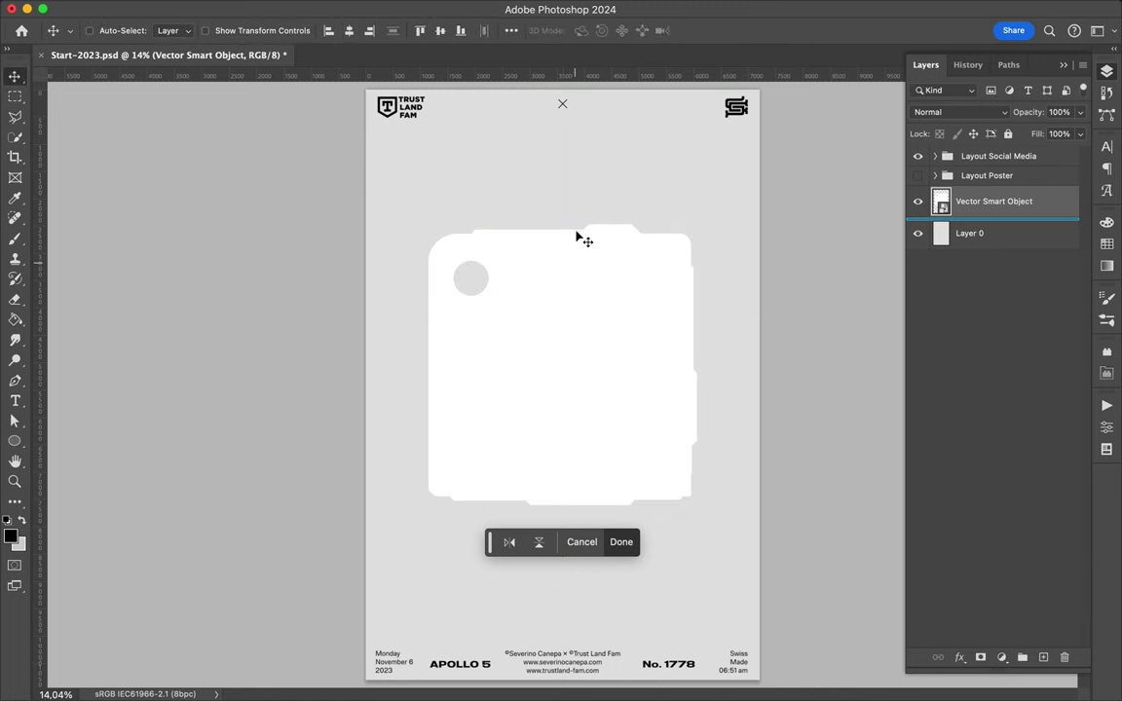
{"action": "left_click_drag", "start_coordinate": [577, 237], "coordinate": [575, 232]}
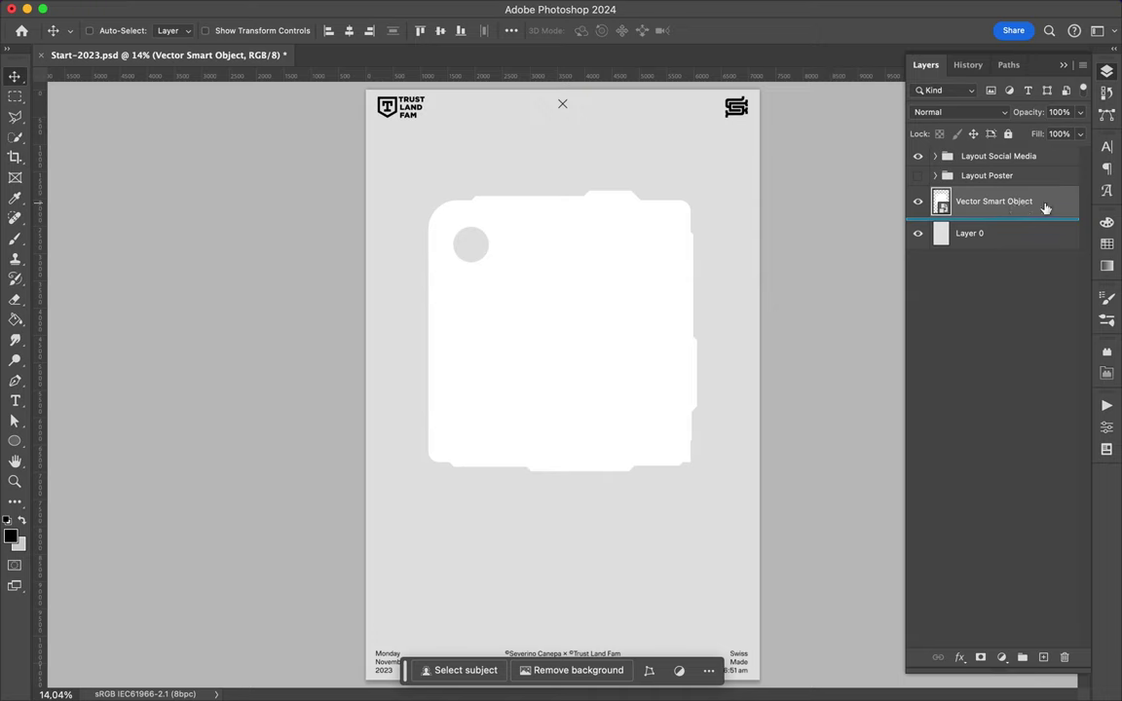
- Add a Drop Shadow to the panel layer with Size 155 px and Opacity 29%
{"action": "double_click", "coordinate": [1045, 208]}
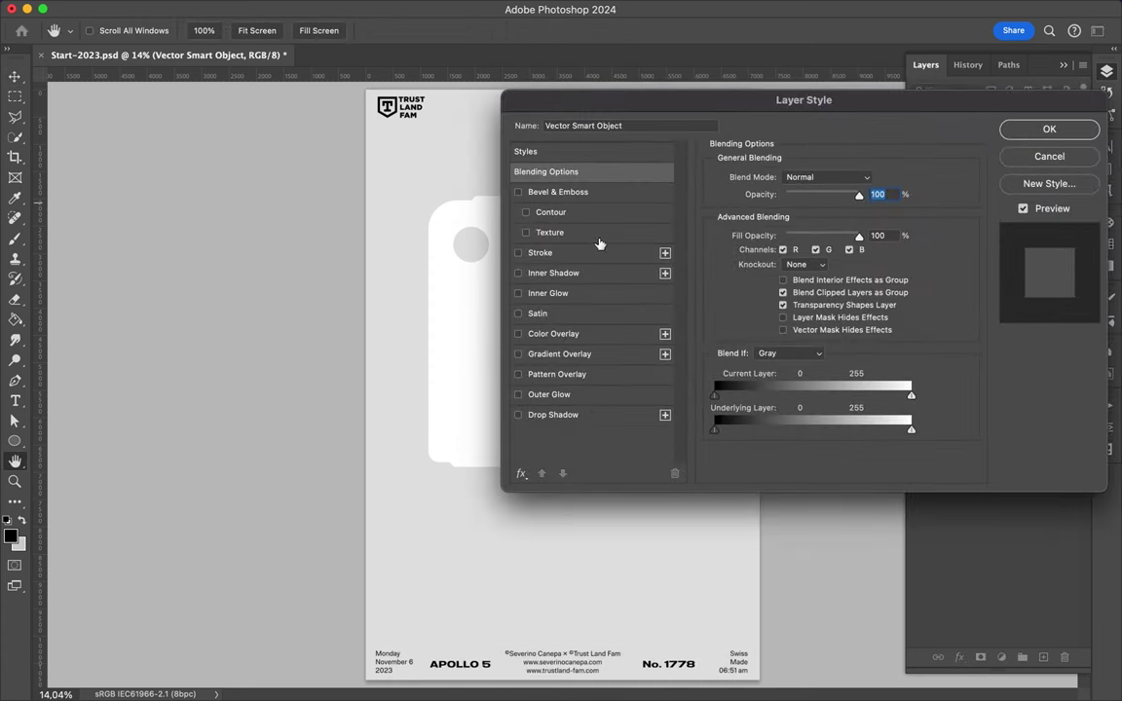
{"action": "left_click", "coordinate": [565, 415]}
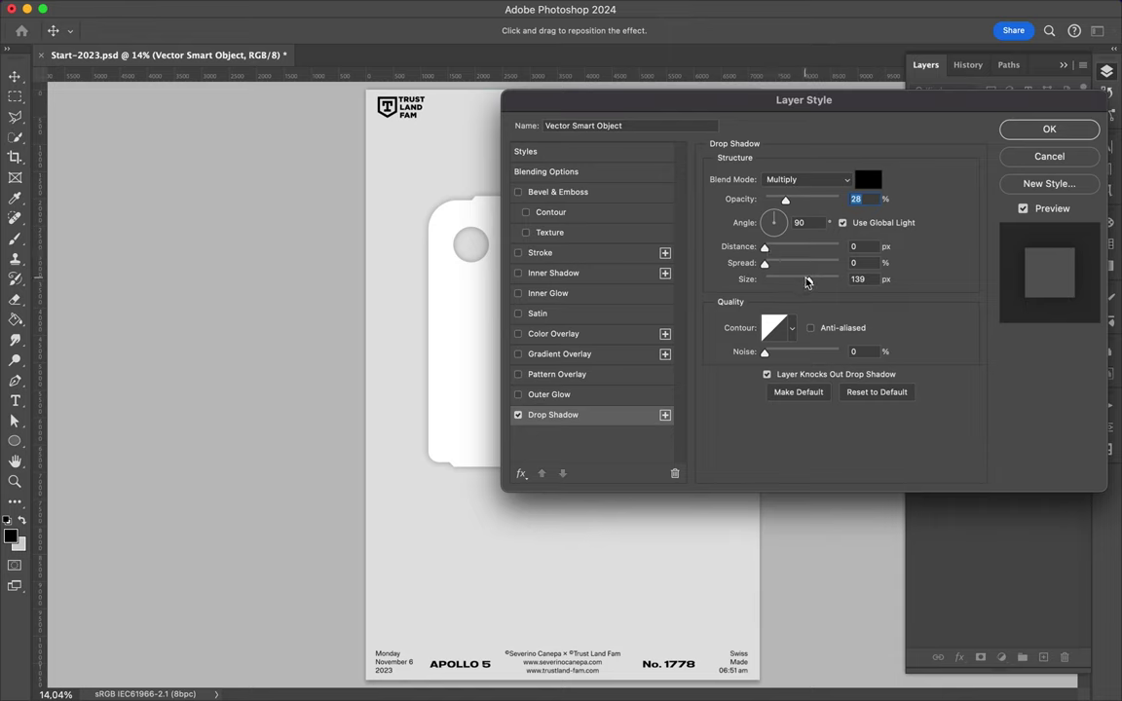
{"action": "left_click_drag", "start_coordinate": [804, 279], "coordinate": [819, 282]}
{"action": "left_click_drag", "start_coordinate": [785, 200], "coordinate": [783, 202]}
{"action": "left_click", "coordinate": [1049, 132]}
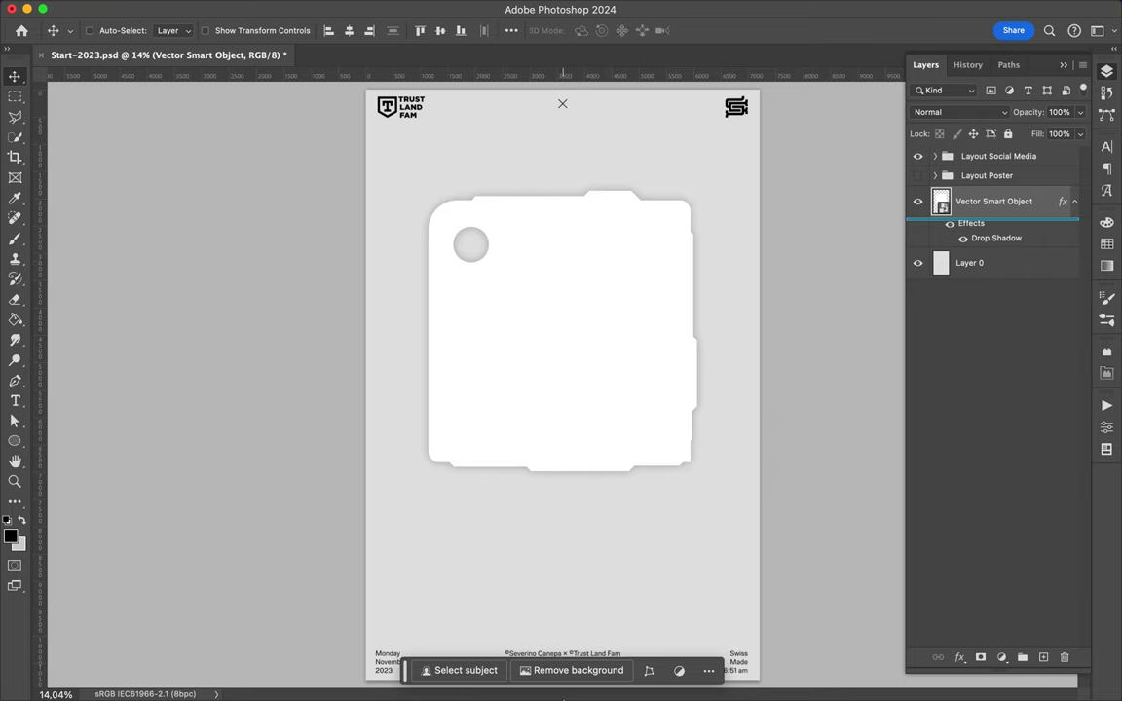
{"action": "mouse_move", "coordinate": [565, 698]}
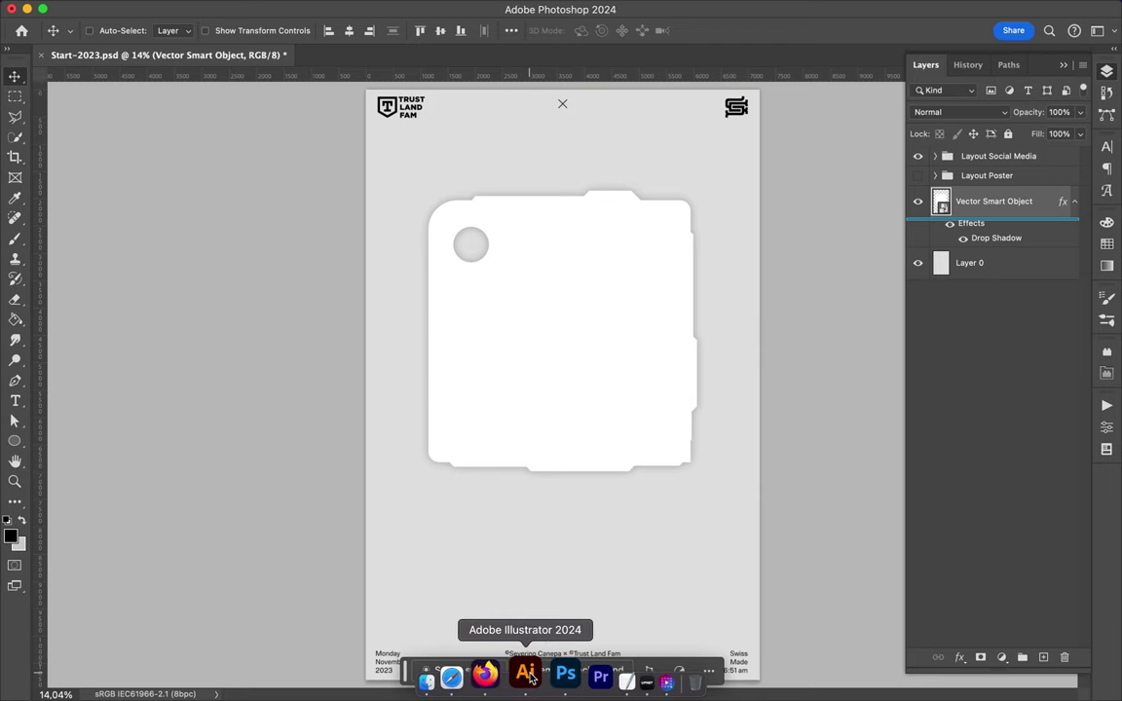
- In Illustrator, start a Pen path at the panel's top-right and trace down the right side
{"action": "left_click", "coordinate": [525, 673]}
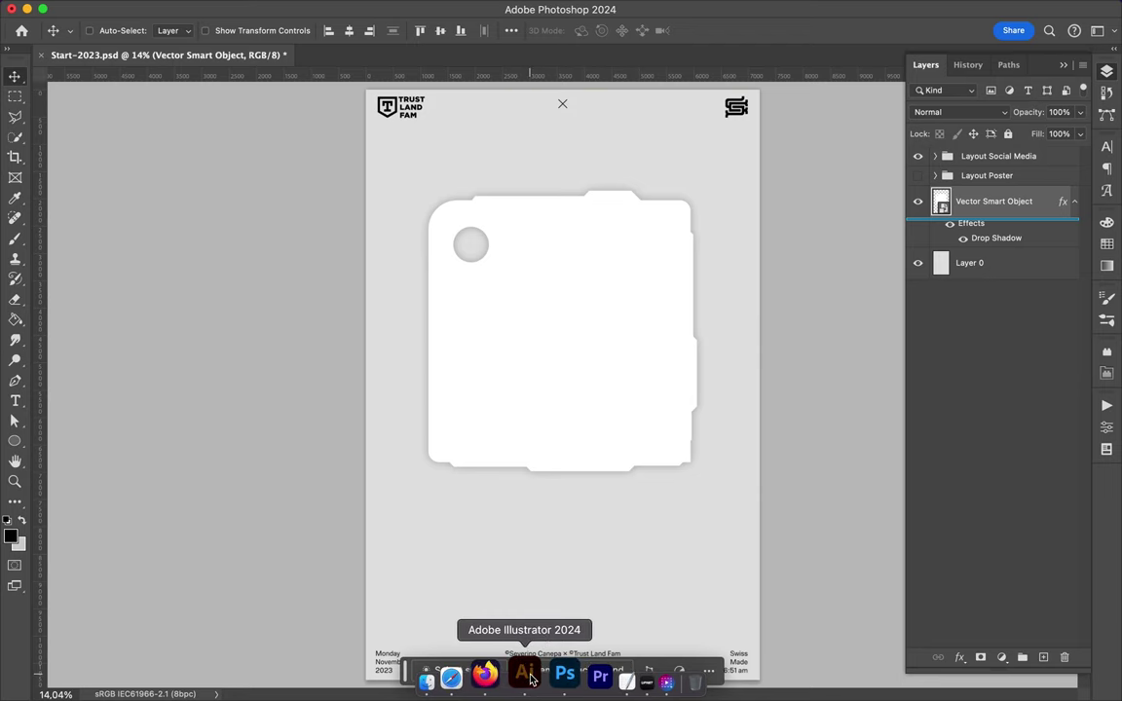
{"action": "scroll", "coordinate": [707, 463], "scroll_direction": "up", "scroll_amount": 2}
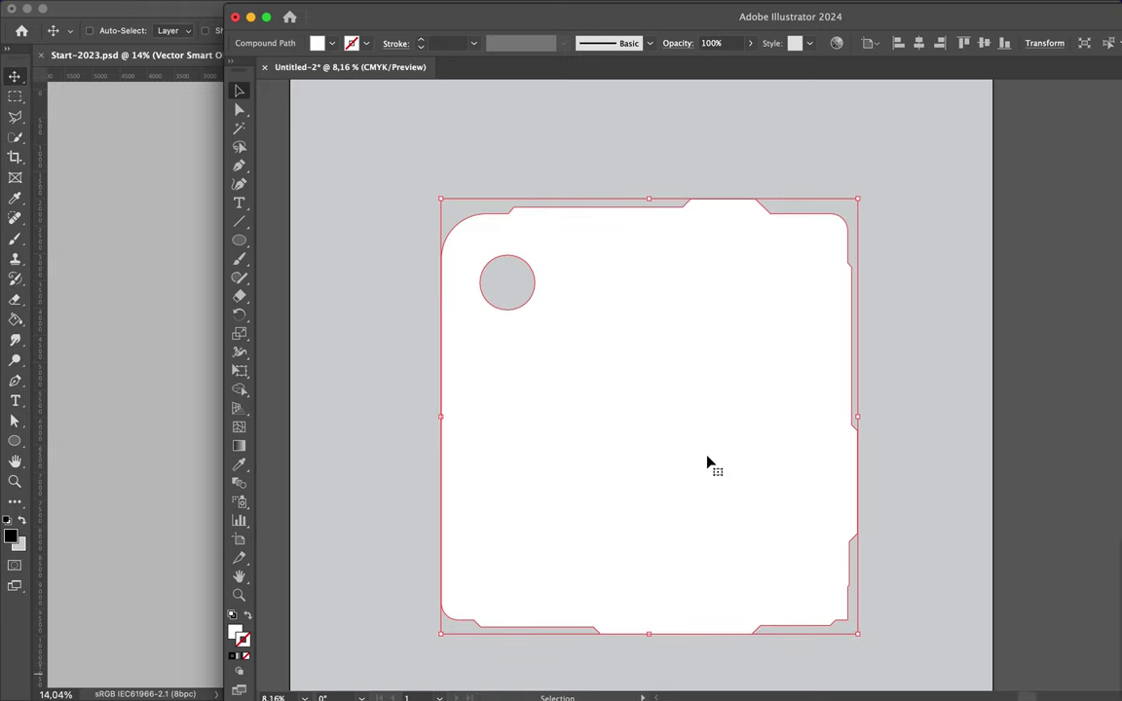
{"action": "key", "text": "p"}
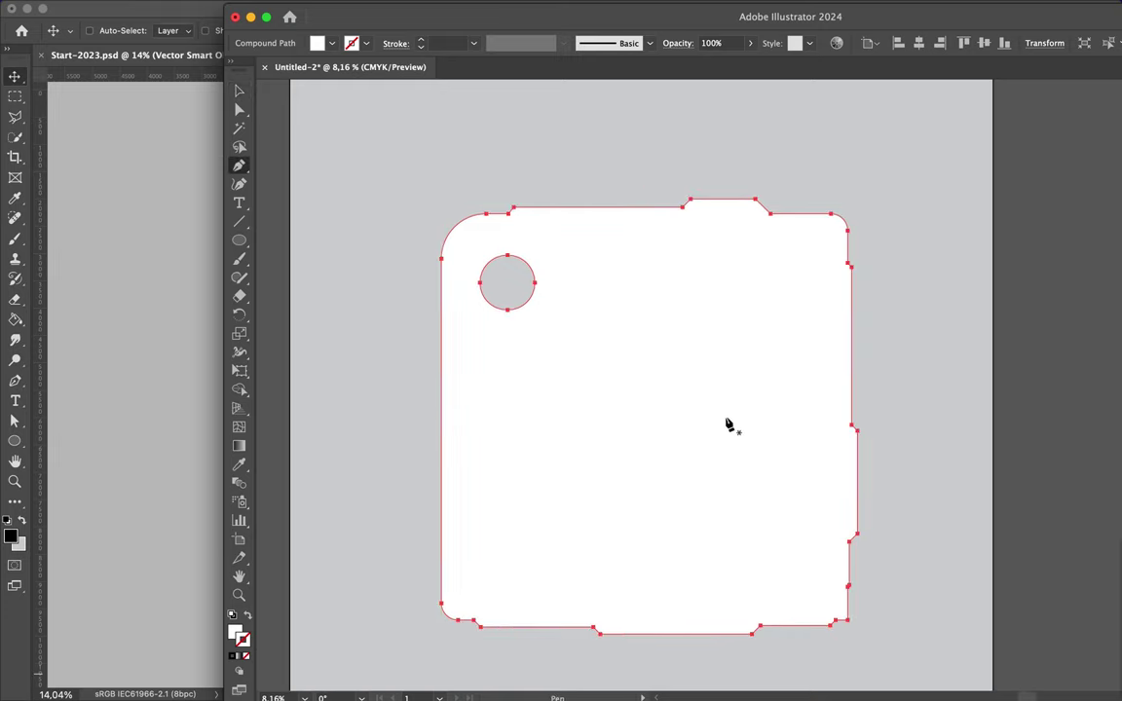
{"action": "left_click", "coordinate": [759, 262]}
{"action": "left_click", "coordinate": [799, 224]}
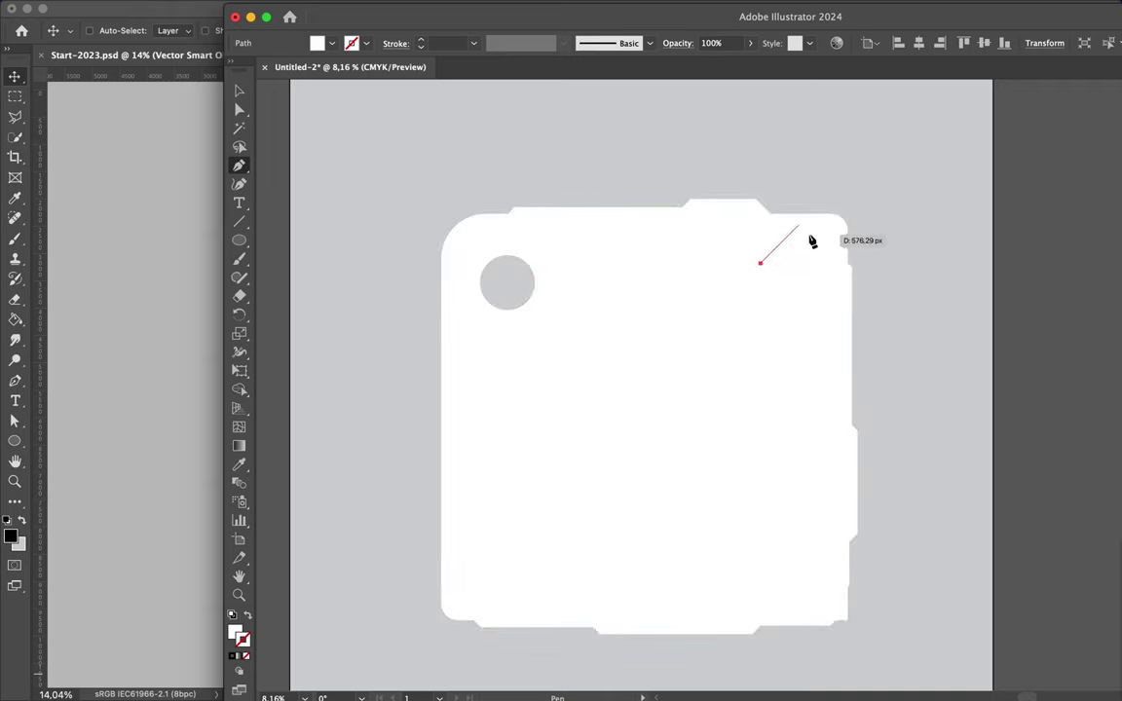
{"action": "left_click", "coordinate": [818, 225]}
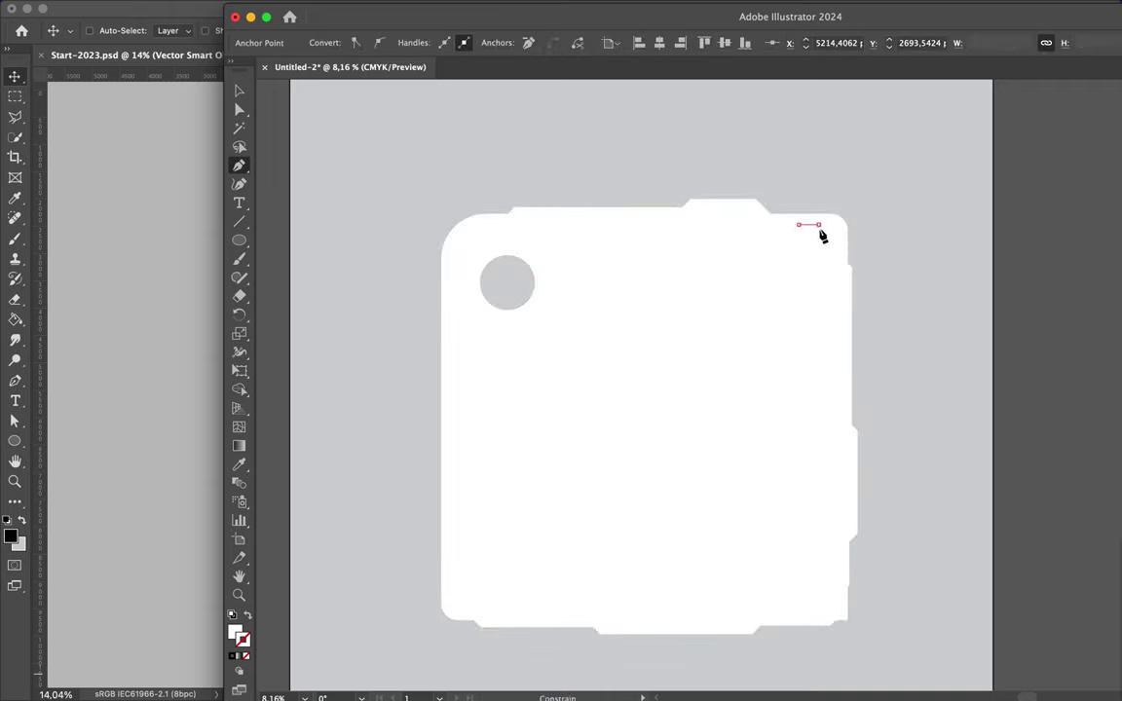
{"action": "left_click", "coordinate": [818, 438]}
{"action": "left_click", "coordinate": [828, 449]}
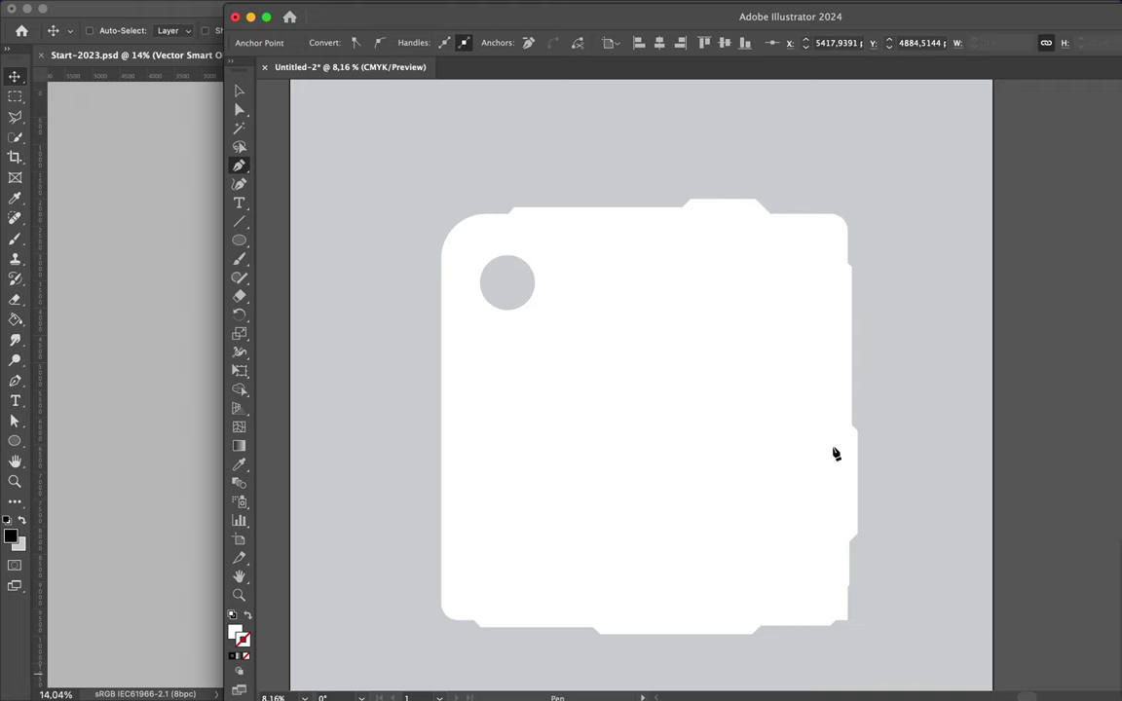
{"action": "left_click", "coordinate": [828, 561]}
{"action": "left_click", "coordinate": [789, 601]}
- Continue the outline along the bottom edge and up the left end to a beveled top
{"action": "left_click", "coordinate": [619, 602], "text": "shift"}
{"action": "left_click", "coordinate": [611, 610]}
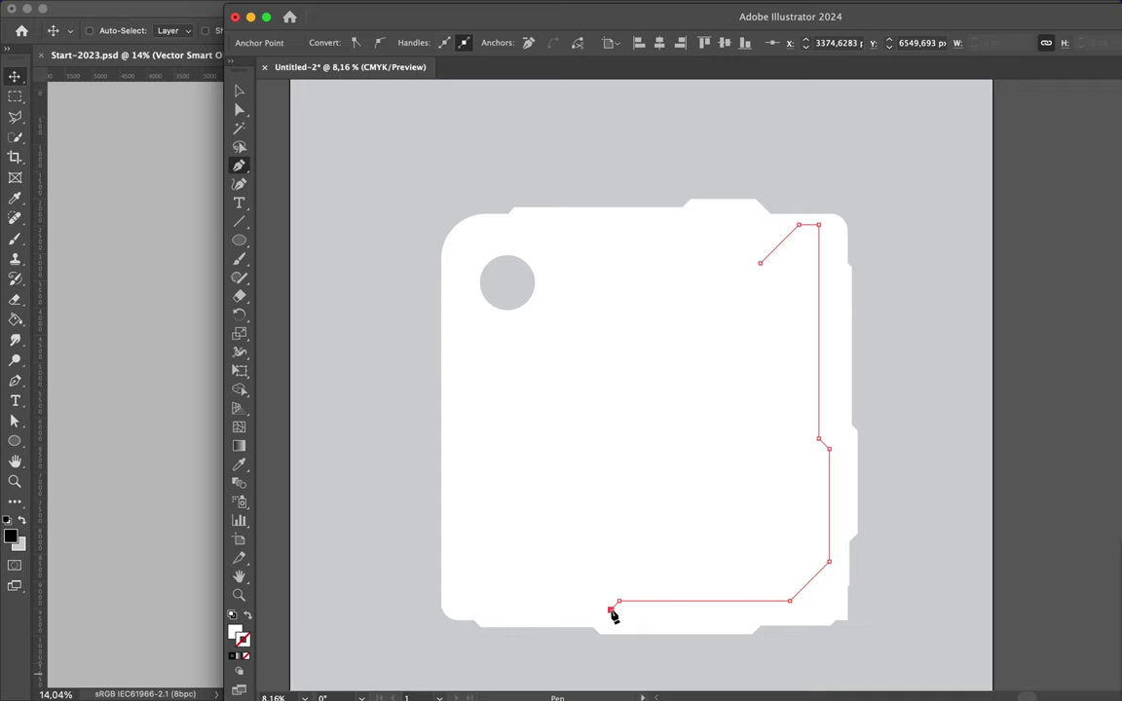
{"action": "left_click", "coordinate": [507, 609]}
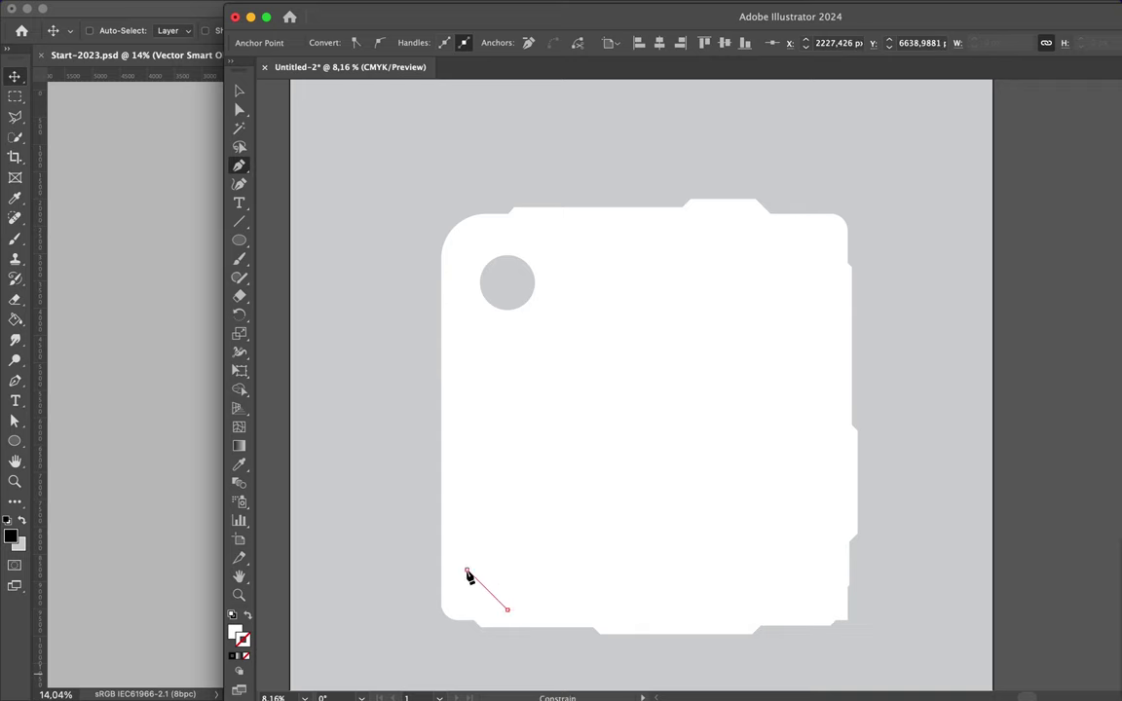
{"action": "left_click", "coordinate": [466, 568]}
{"action": "left_click", "coordinate": [466, 504]}
{"action": "left_click", "coordinate": [514, 457]}
{"action": "left_click", "coordinate": [538, 457]}
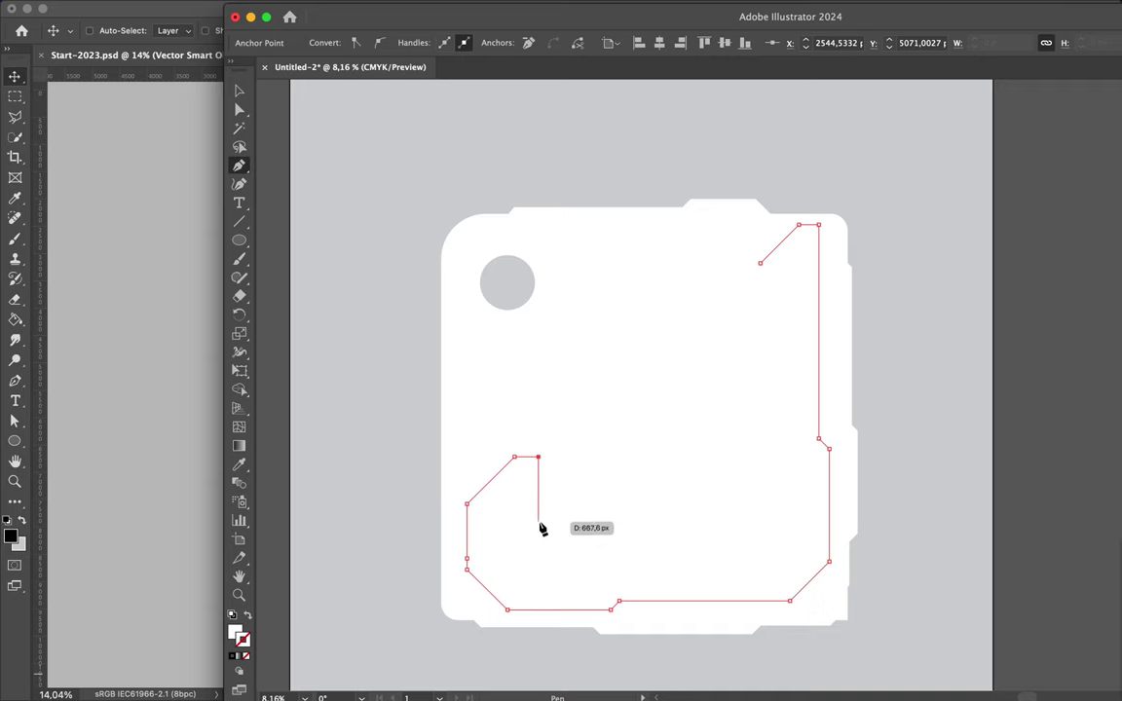
- Trace the inner edge back across the bottom and up the right side near the start point
{"action": "left_click", "coordinate": [538, 499]}
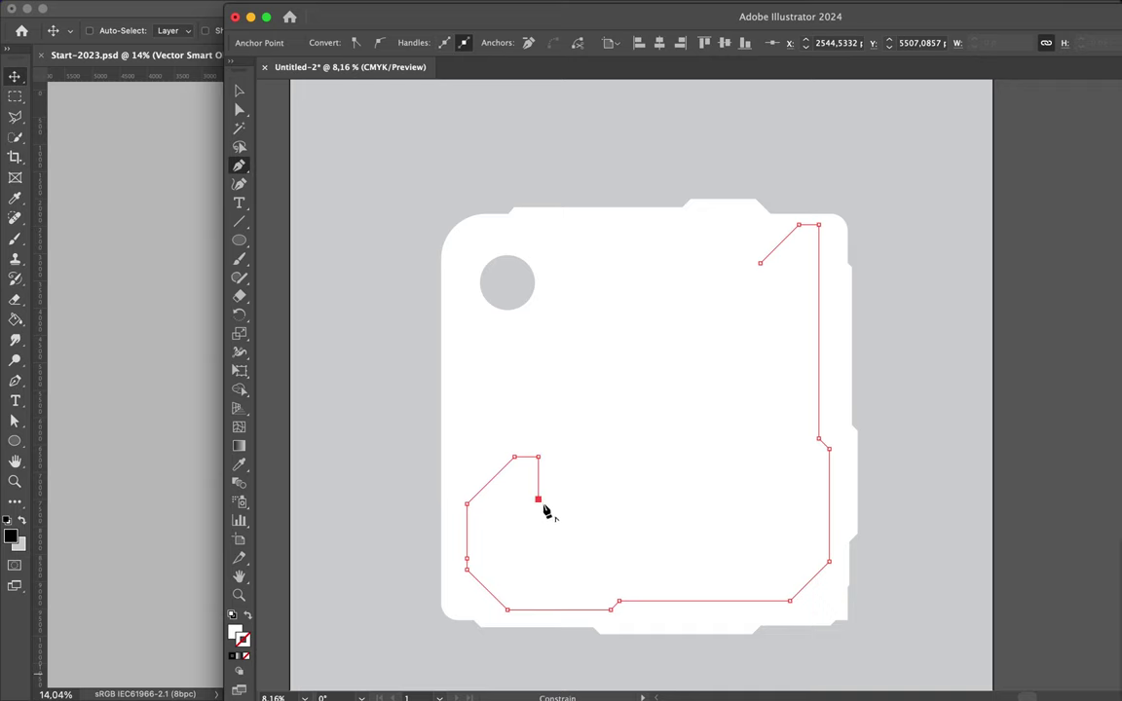
{"action": "left_click", "coordinate": [545, 547]}
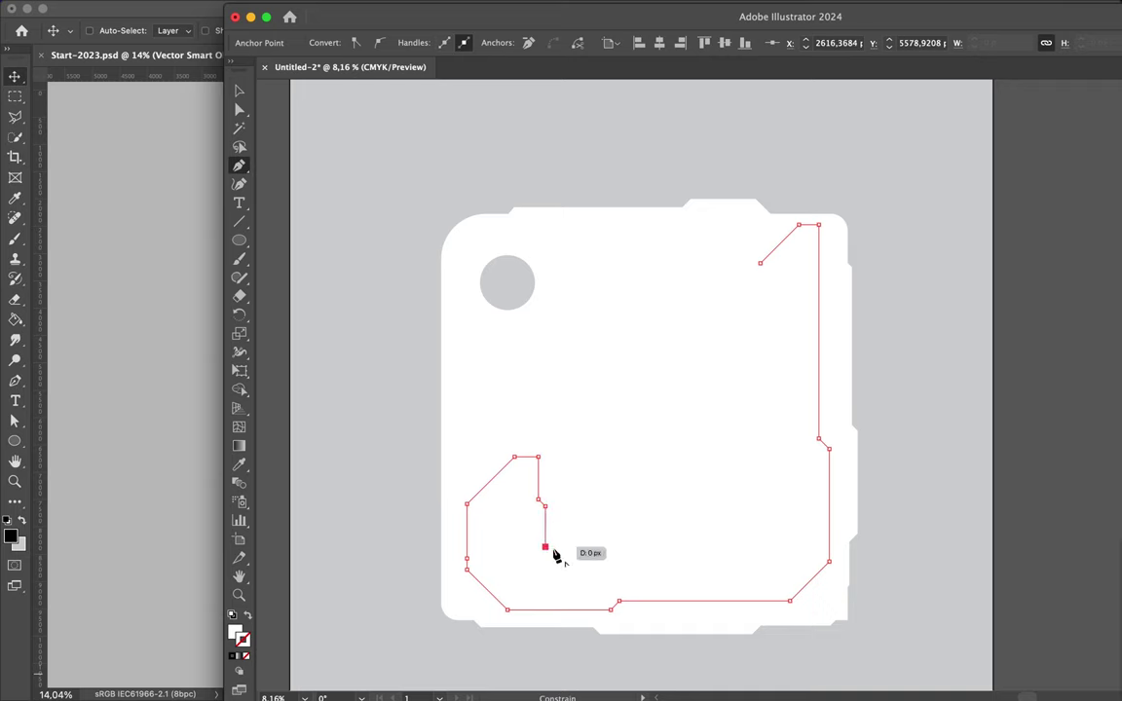
{"action": "left_click", "coordinate": [614, 563]}
{"action": "left_click", "coordinate": [635, 540]}
{"action": "left_click", "coordinate": [753, 540]}
{"action": "left_click", "coordinate": [775, 519]}
{"action": "left_click", "coordinate": [774, 443]}
{"action": "left_click", "coordinate": [760, 427]}
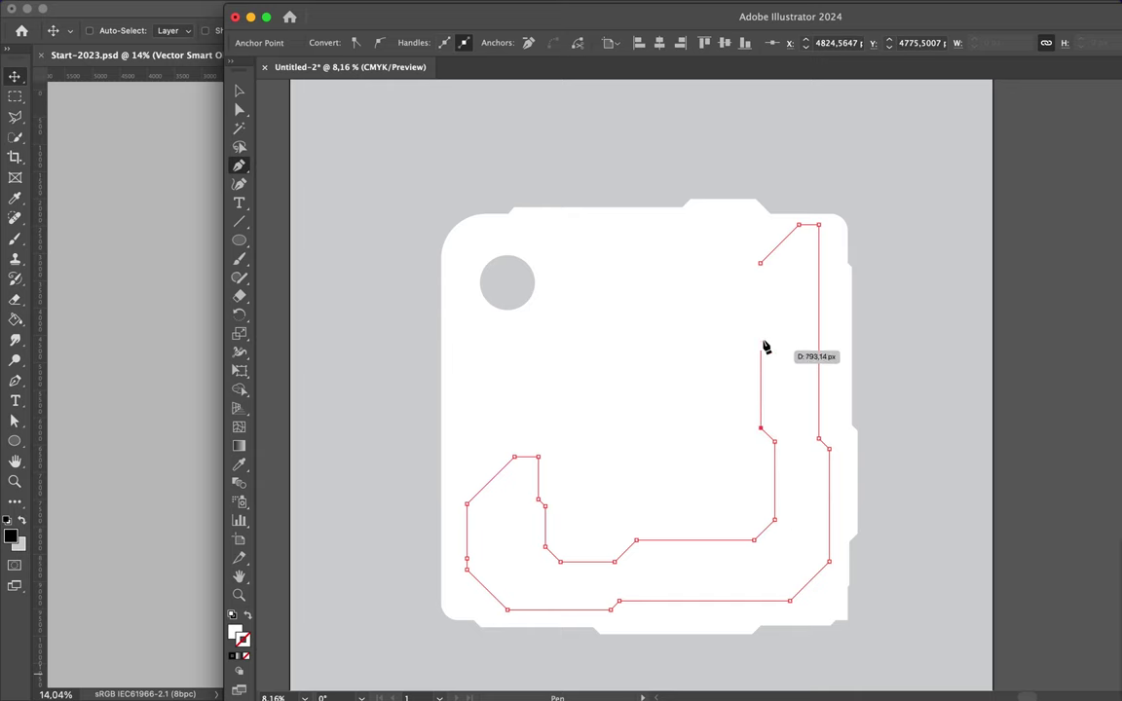
{"action": "left_click", "coordinate": [755, 310], "text": "shift"}
{"action": "left_click", "coordinate": [753, 255], "text": "shift"}
- Realign the inset path's top anchors into a straight vertical edge and delete the redundant anchor
{"action": "scroll", "coordinate": [759, 267], "scroll_direction": "up", "scroll_amount": 5}
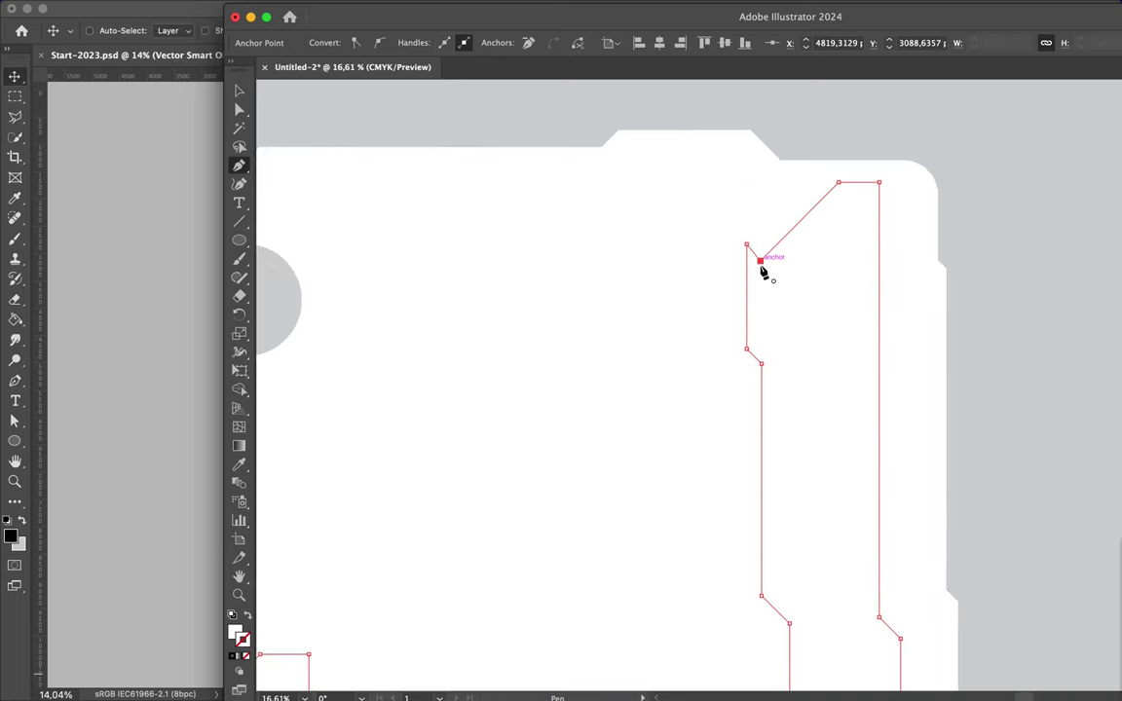
{"action": "key", "text": "a"}
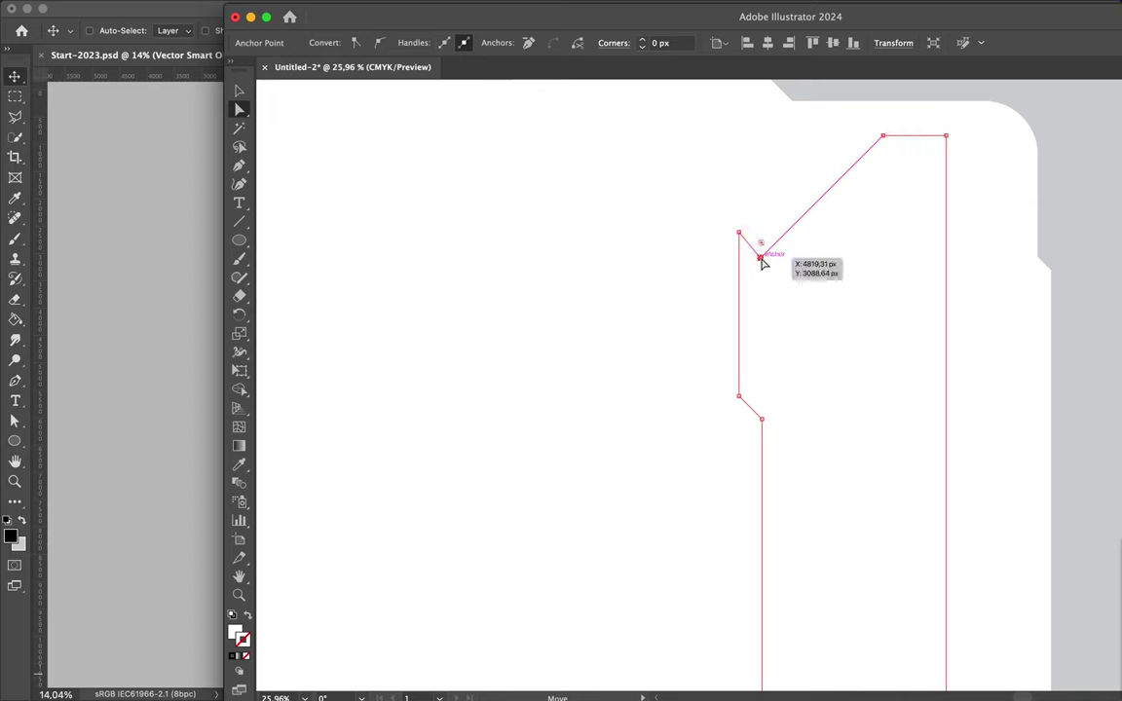
{"action": "left_click_drag", "start_coordinate": [761, 259], "coordinate": [741, 281]}
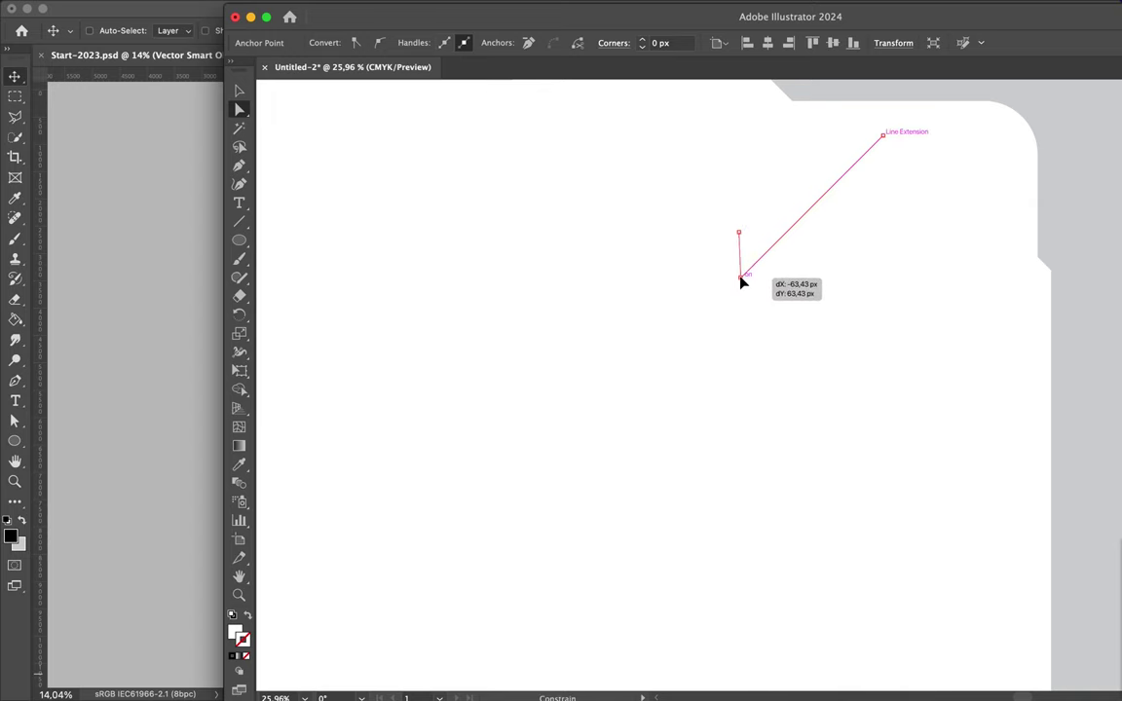
{"action": "scroll", "coordinate": [745, 246], "scroll_direction": "up", "scroll_amount": 5, "text": "alt"}
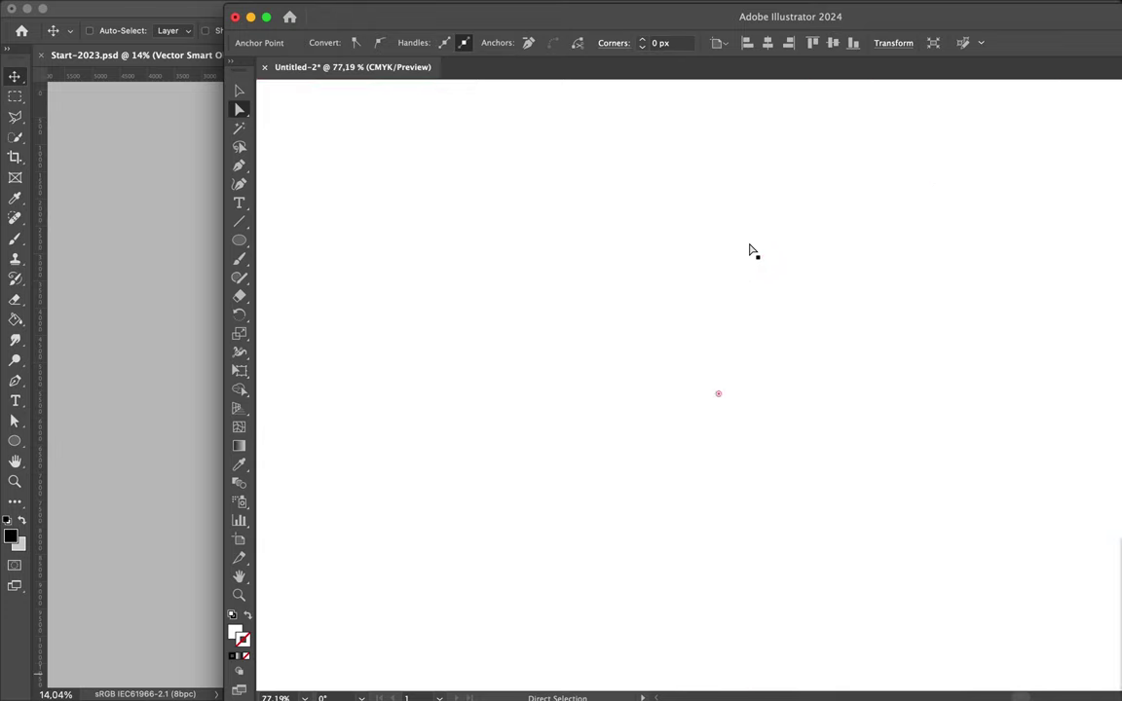
{"action": "mouse_move", "coordinate": [723, 351]}
{"action": "left_mouse_down"}
{"action": "mouse_move", "coordinate": [711, 369]}
{"action": "mouse_move", "coordinate": [731, 355]}
{"action": "mouse_move", "coordinate": [720, 356]}
{"action": "left_mouse_up"}
{"action": "key", "text": "p"}
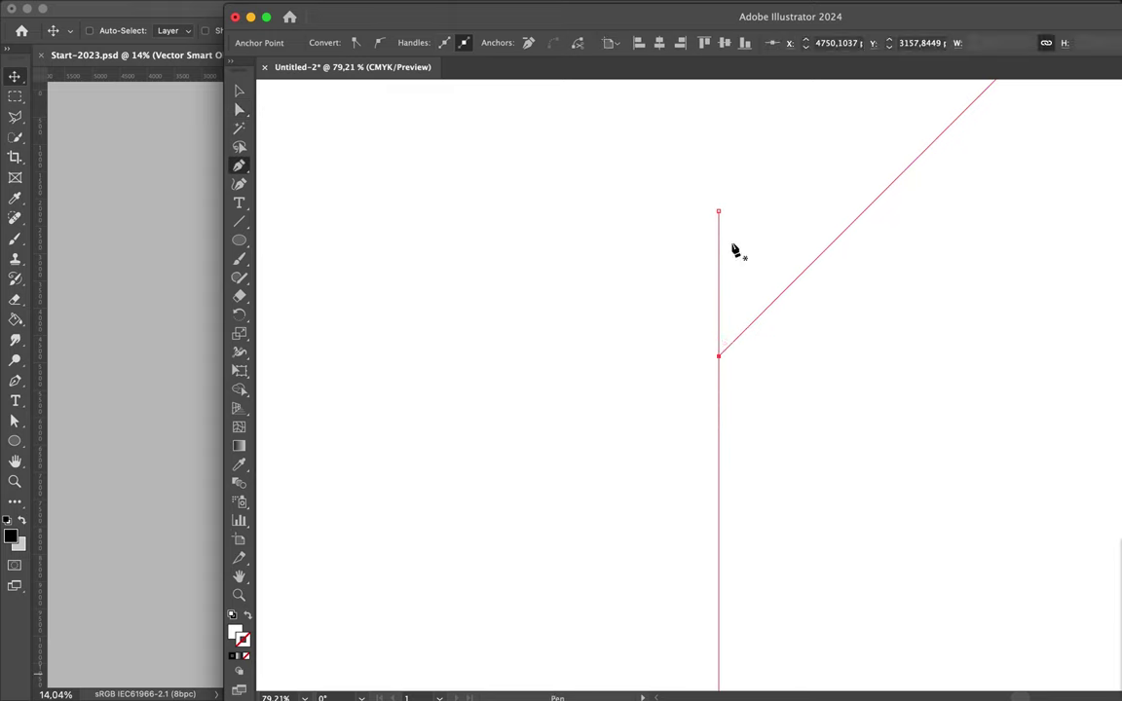
{"action": "left_click", "coordinate": [720, 212]}
{"action": "scroll", "coordinate": [711, 248], "scroll_direction": "down", "scroll_amount": 2}
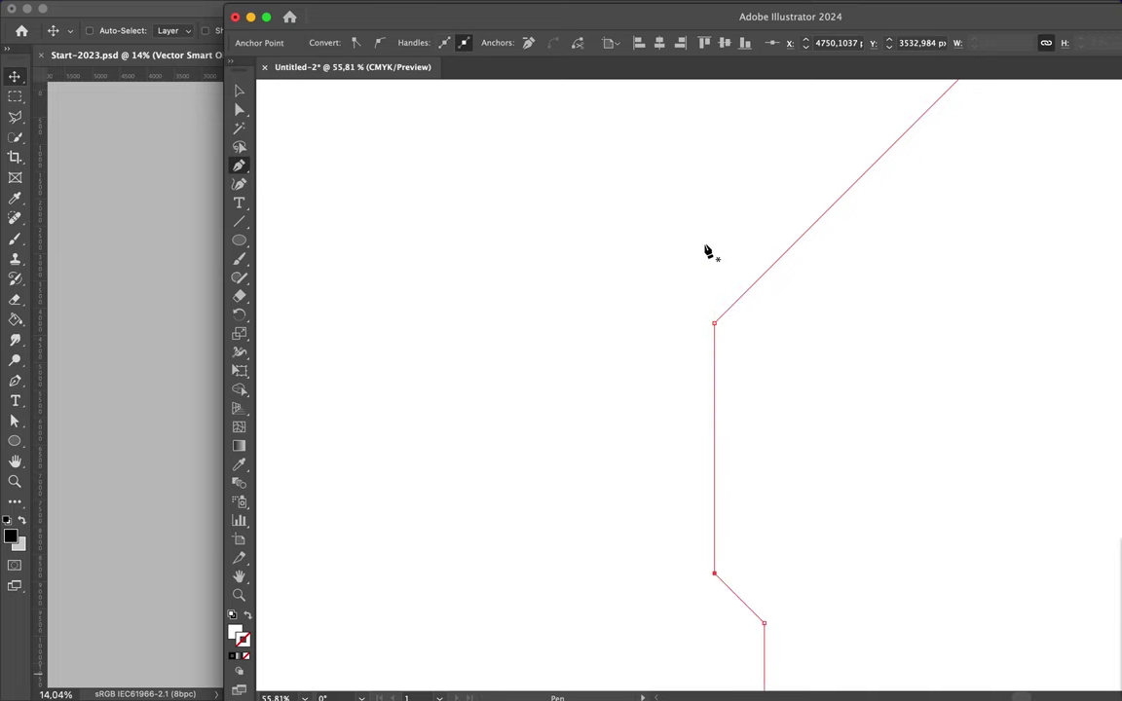
{"action": "scroll", "coordinate": [708, 252], "scroll_direction": "down", "scroll_amount": 3}
{"action": "scroll", "coordinate": [708, 251], "scroll_direction": "down", "scroll_amount": 3}
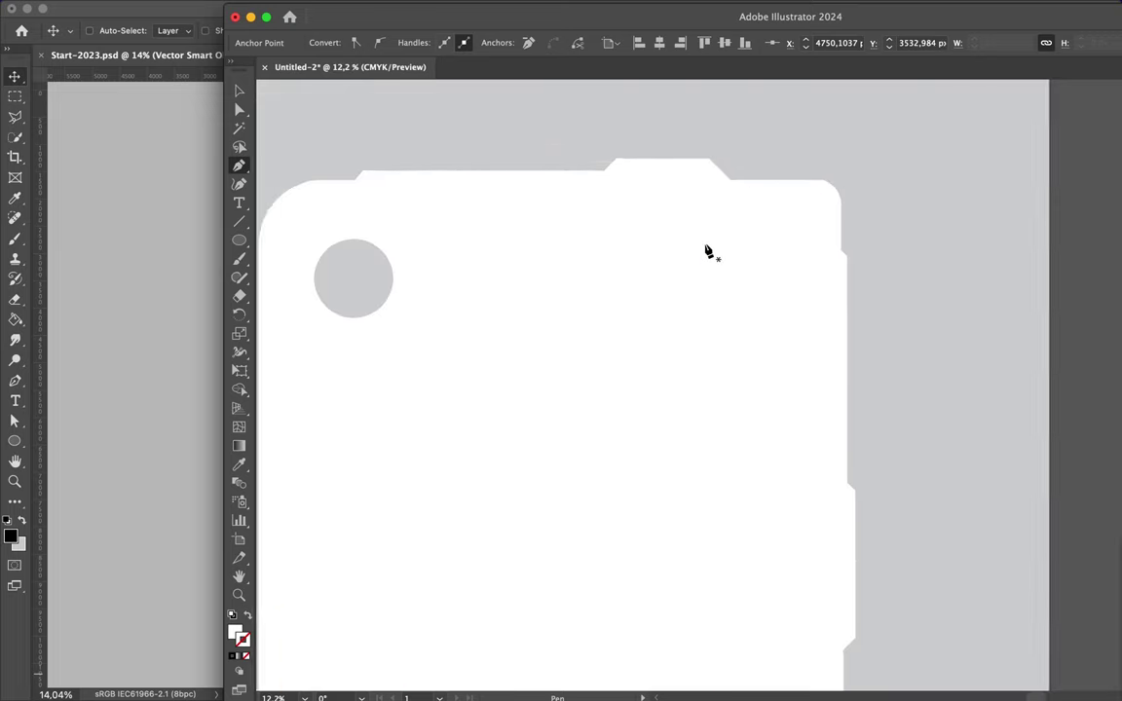
{"action": "scroll", "coordinate": [707, 251], "scroll_direction": "down", "scroll_amount": 3}
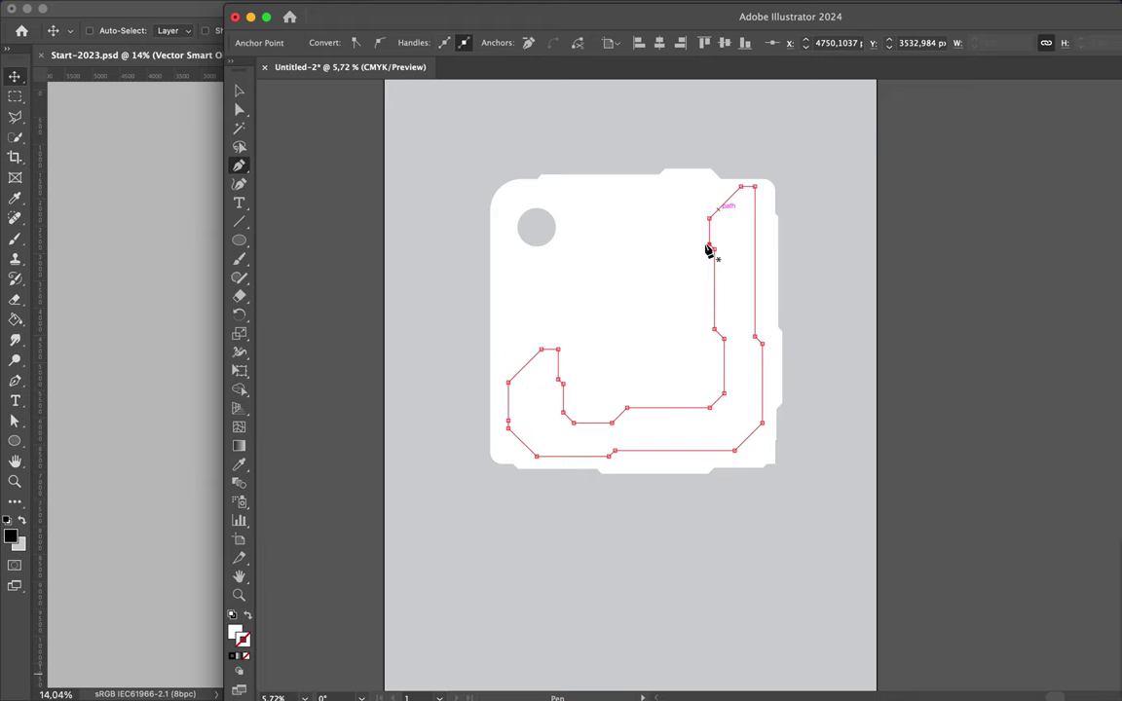
- Place the new outline in Photoshop at about 27.20%, nudged slightly up-left over the shadowed panel
{"action": "key", "text": "v"}
{"action": "left_click_drag", "start_coordinate": [714, 274], "coordinate": [244, 279]}
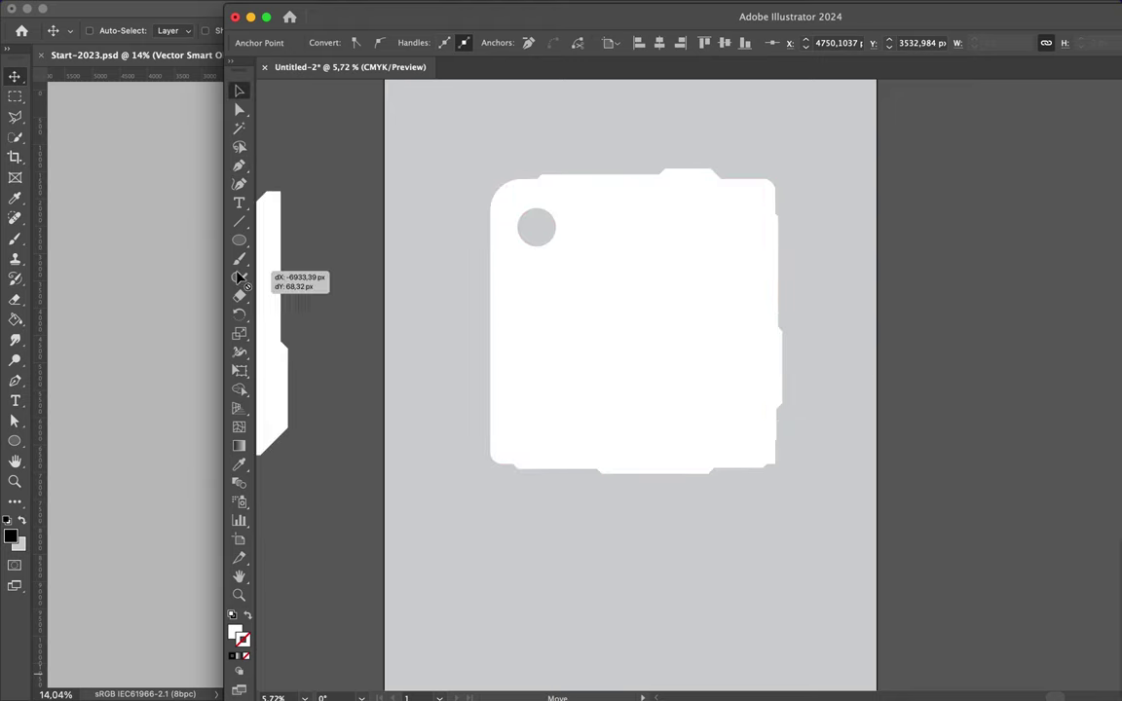
{"action": "left_click_drag", "start_coordinate": [243, 279], "coordinate": [194, 278]}
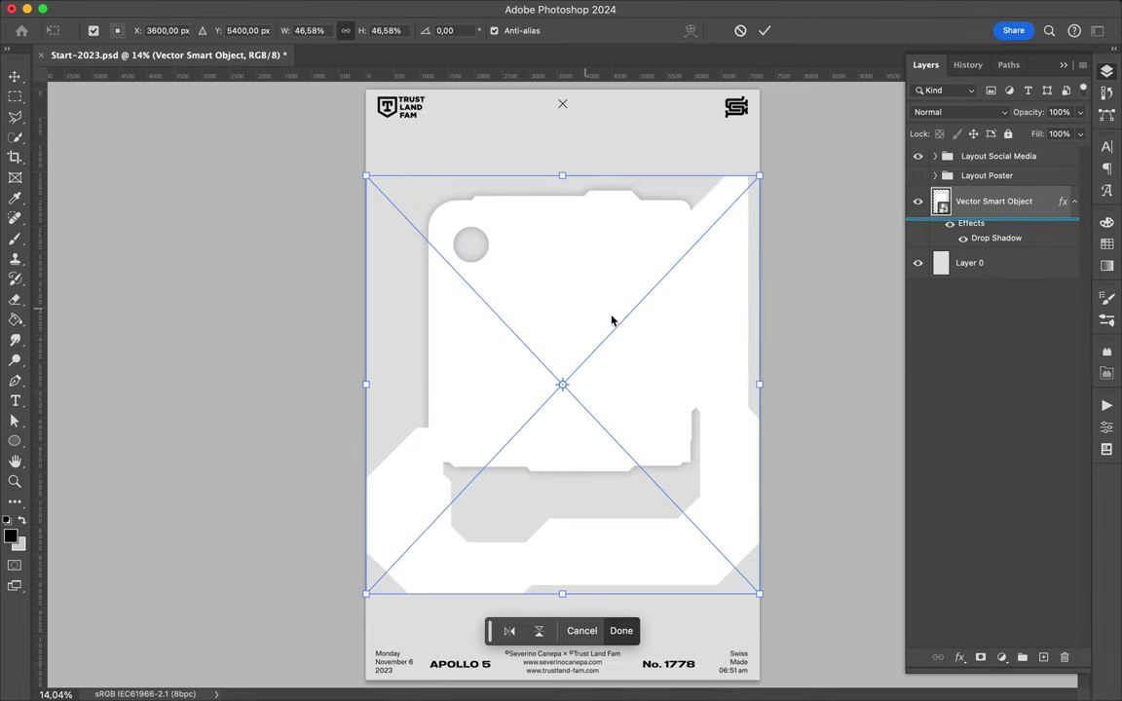
{"action": "left_click_drag", "start_coordinate": [757, 386], "coordinate": [679, 384]}
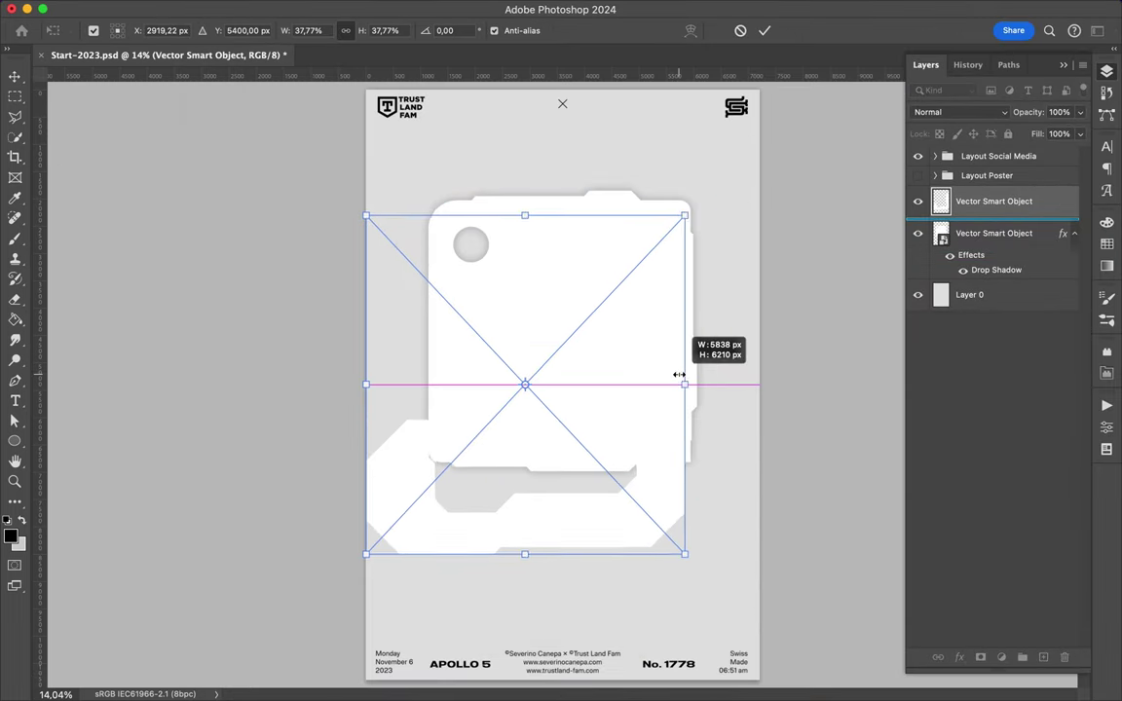
{"action": "left_click_drag", "start_coordinate": [367, 551], "coordinate": [461, 454]}
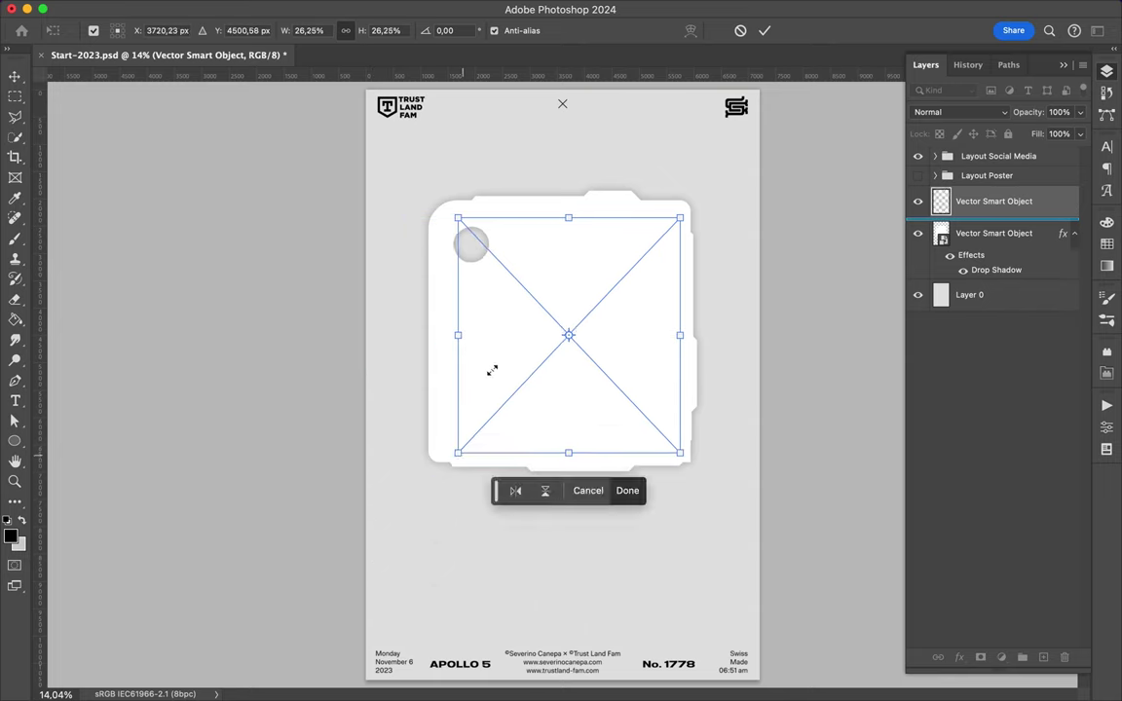
{"action": "left_click_drag", "start_coordinate": [458, 335], "coordinate": [449, 335]}
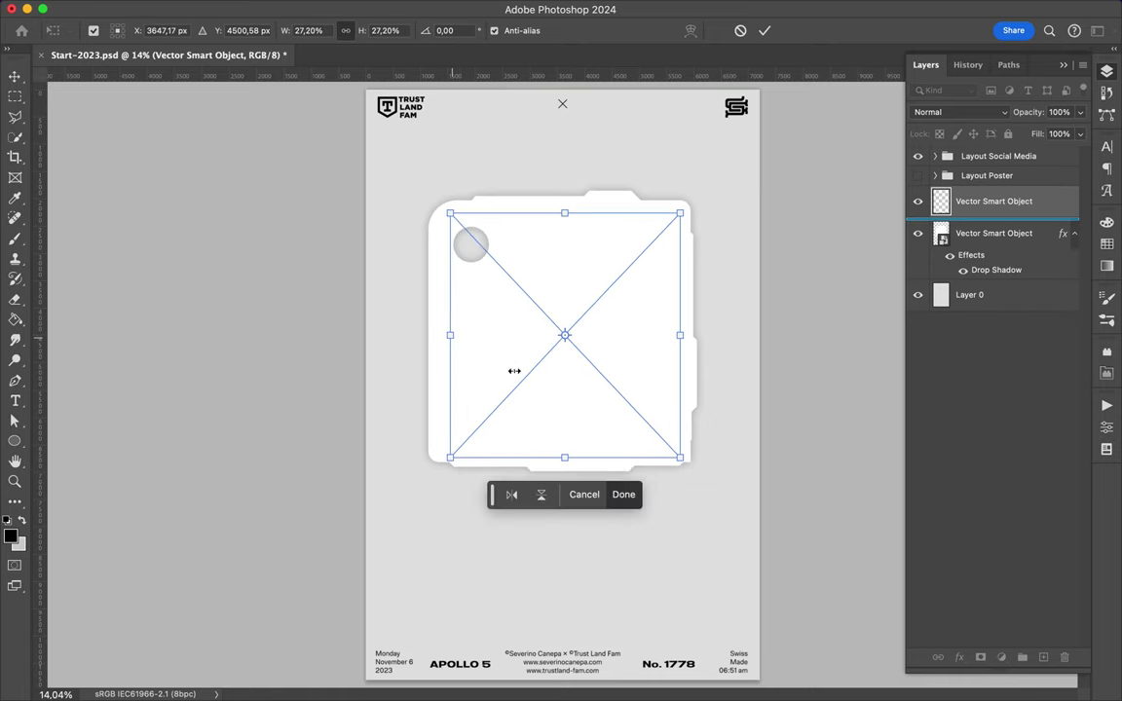
{"action": "left_click_drag", "start_coordinate": [514, 371], "coordinate": [511, 373]}
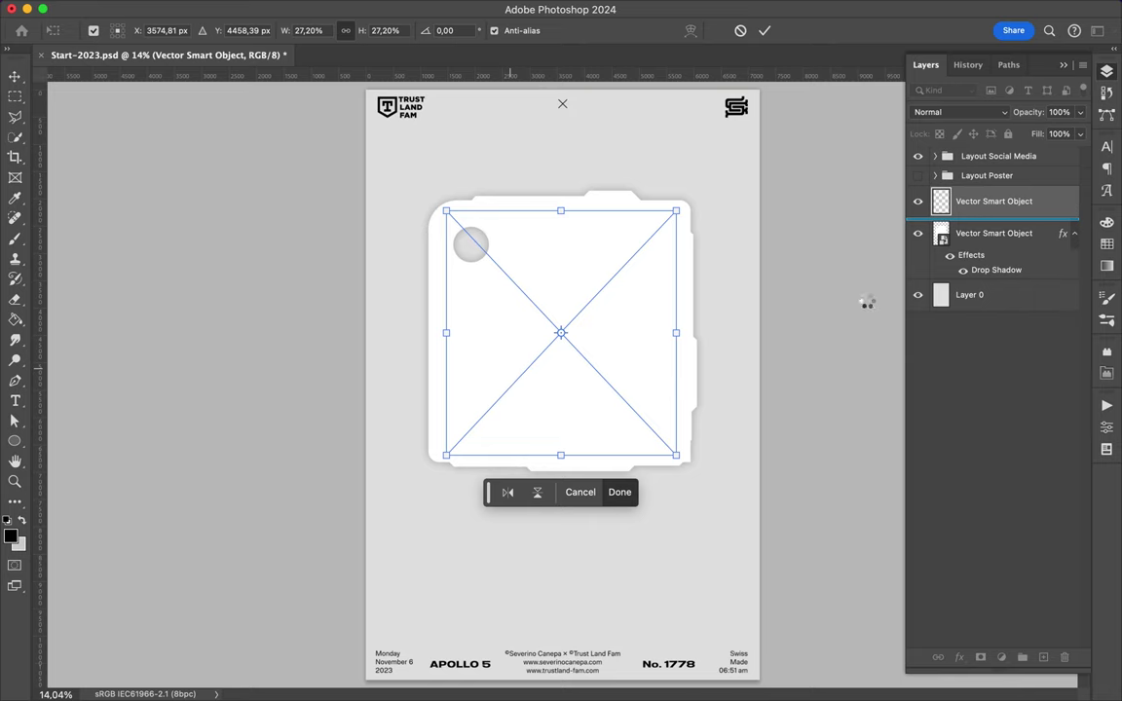
{"action": "key", "text": "Return"}
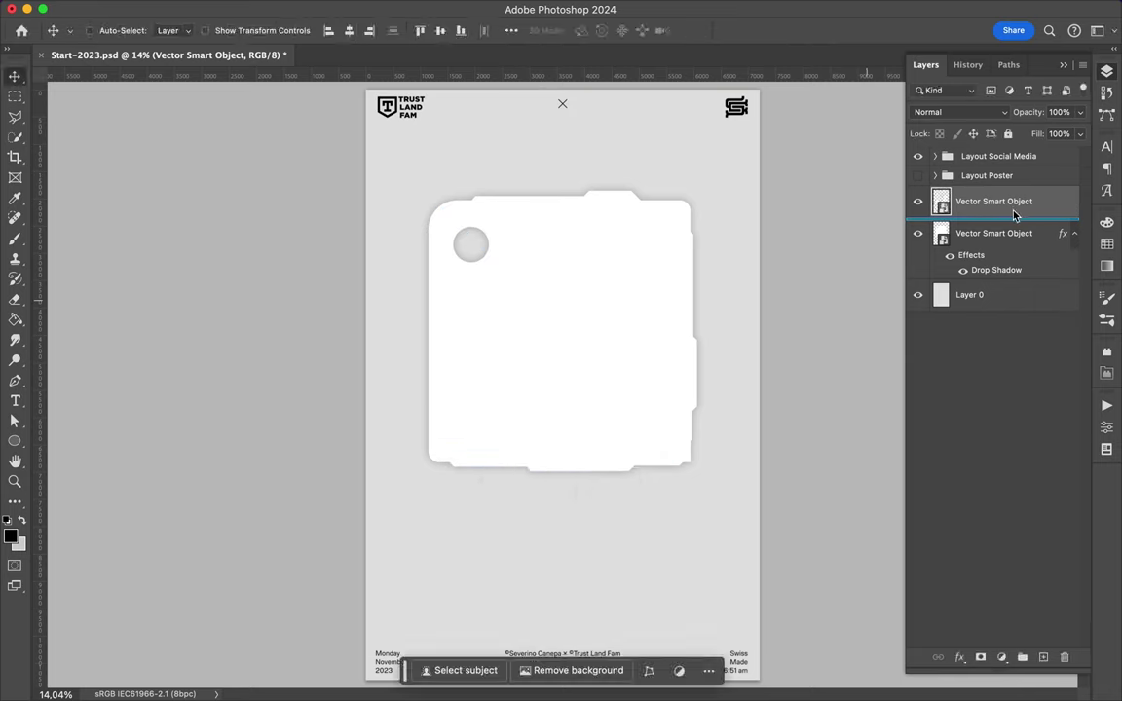
- Copy the lower panel's Drop Shadow layer style and paste it onto the new angular panel layer
{"action": "left_click_drag", "start_coordinate": [1013, 222], "coordinate": [1007, 231]}
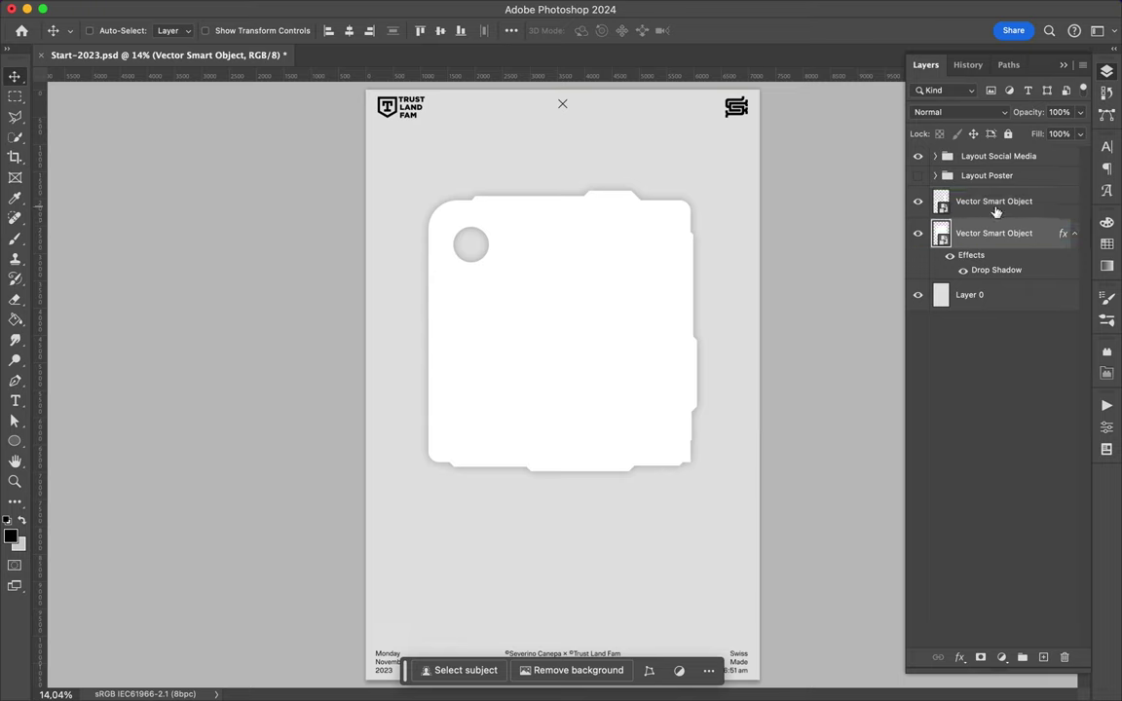
{"action": "left_click", "coordinate": [995, 208]}
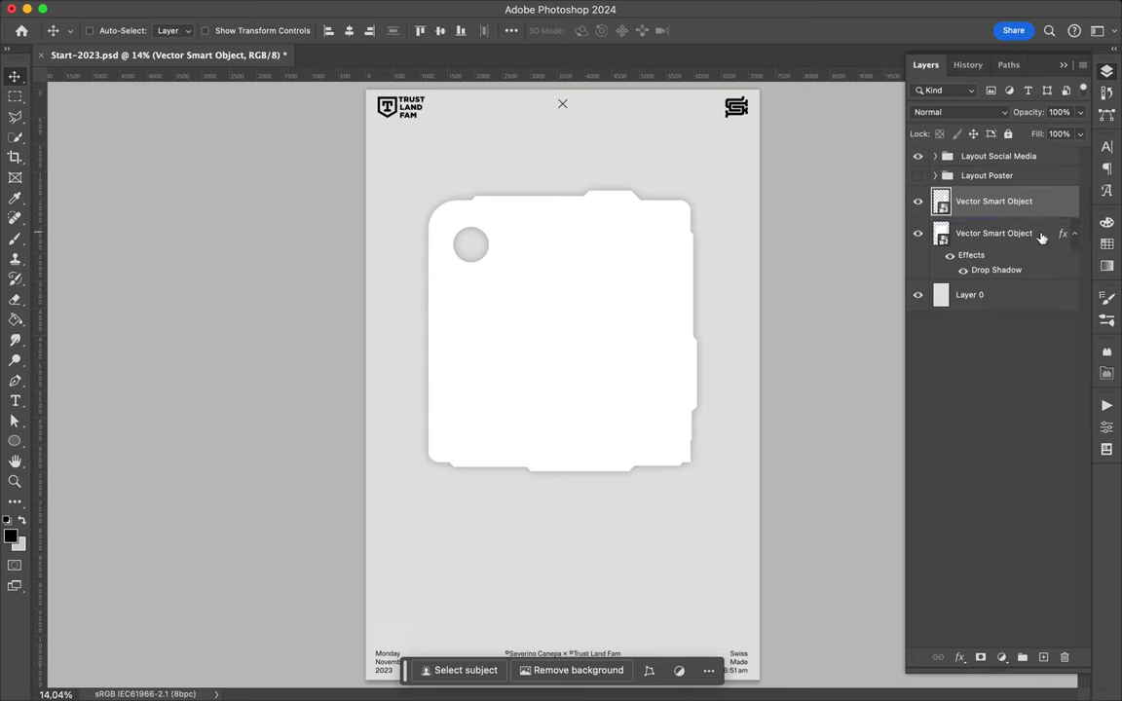
{"action": "right_click", "coordinate": [1029, 235]}
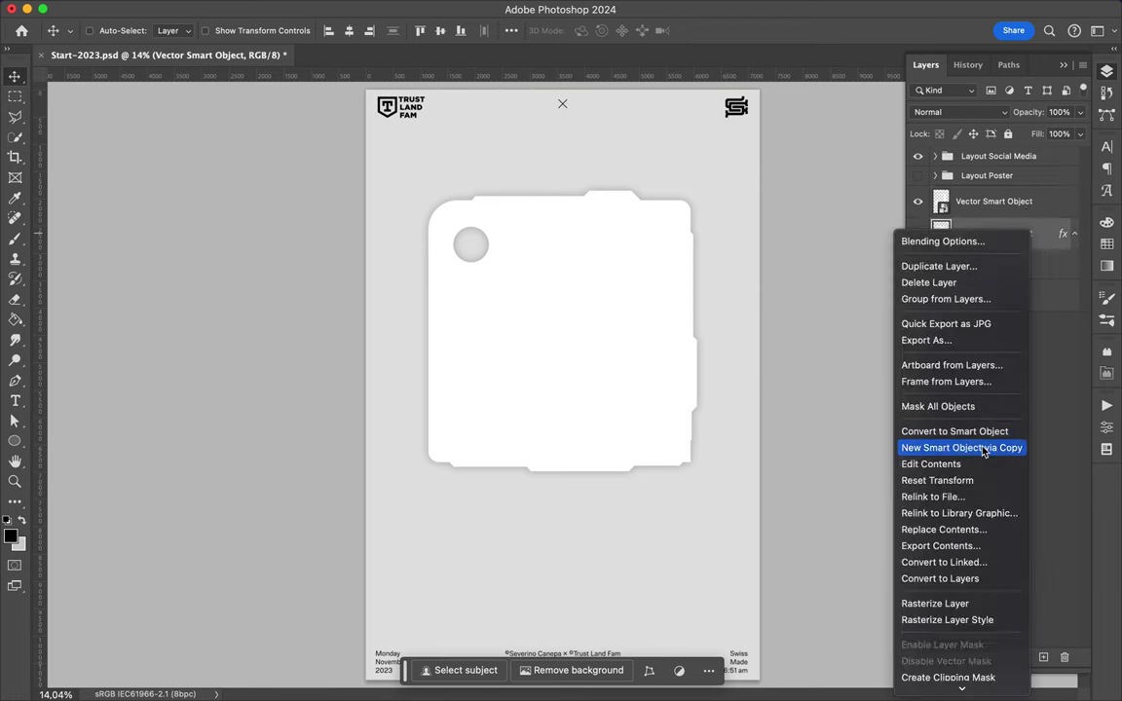
{"action": "scroll", "coordinate": [973, 451], "scroll_direction": "down", "scroll_amount": 2}
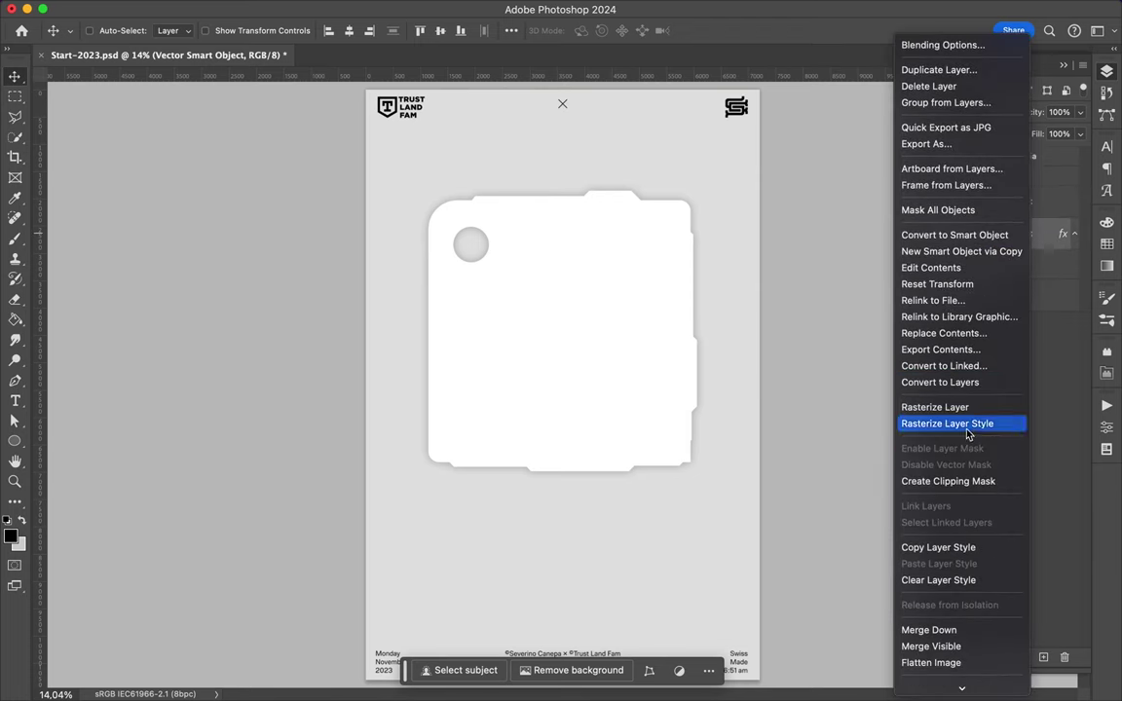
{"action": "left_click", "coordinate": [942, 548]}
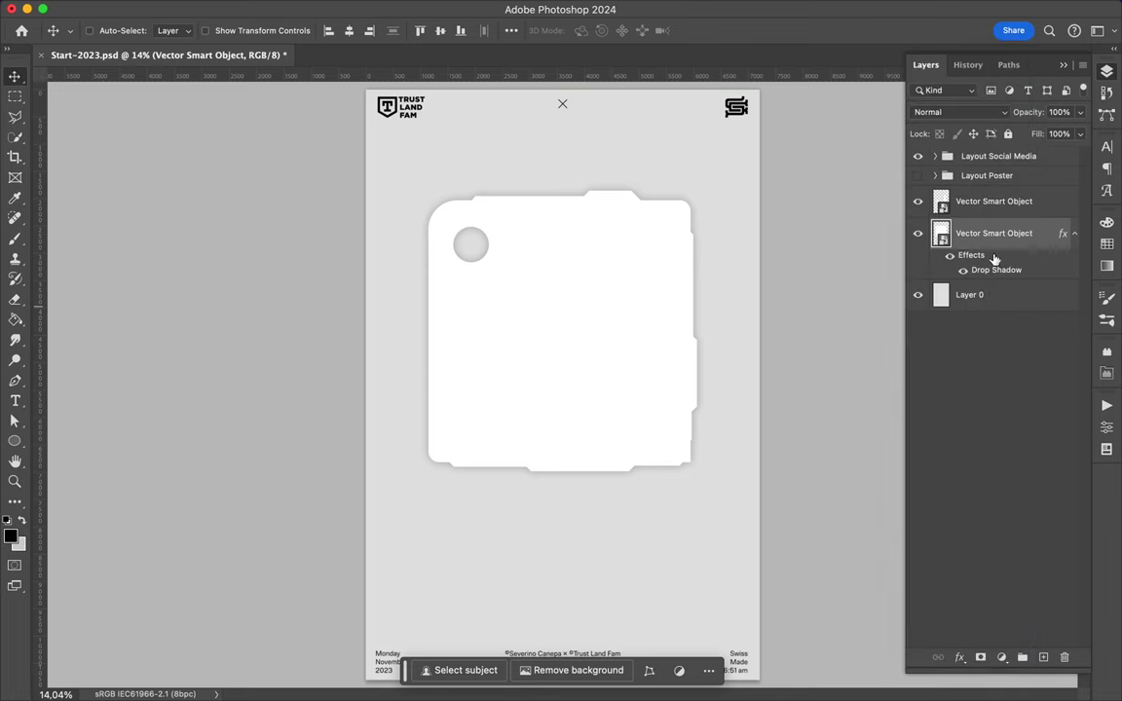
{"action": "left_click", "coordinate": [1075, 235]}
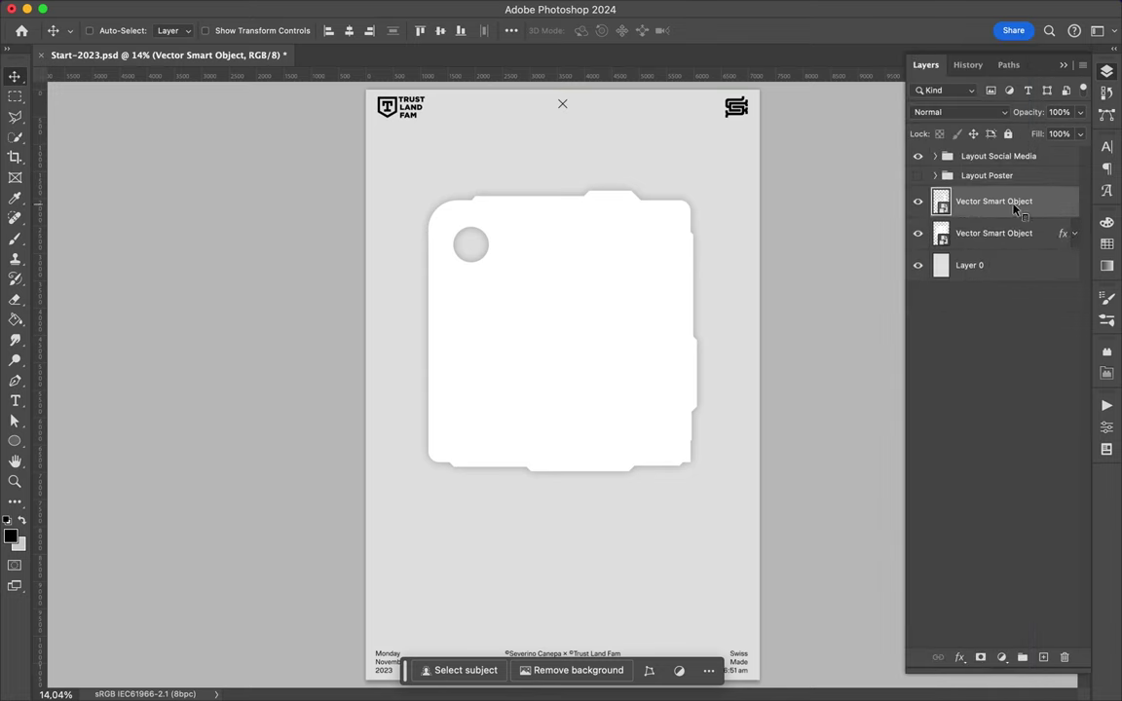
{"action": "right_click", "coordinate": [1014, 209]}
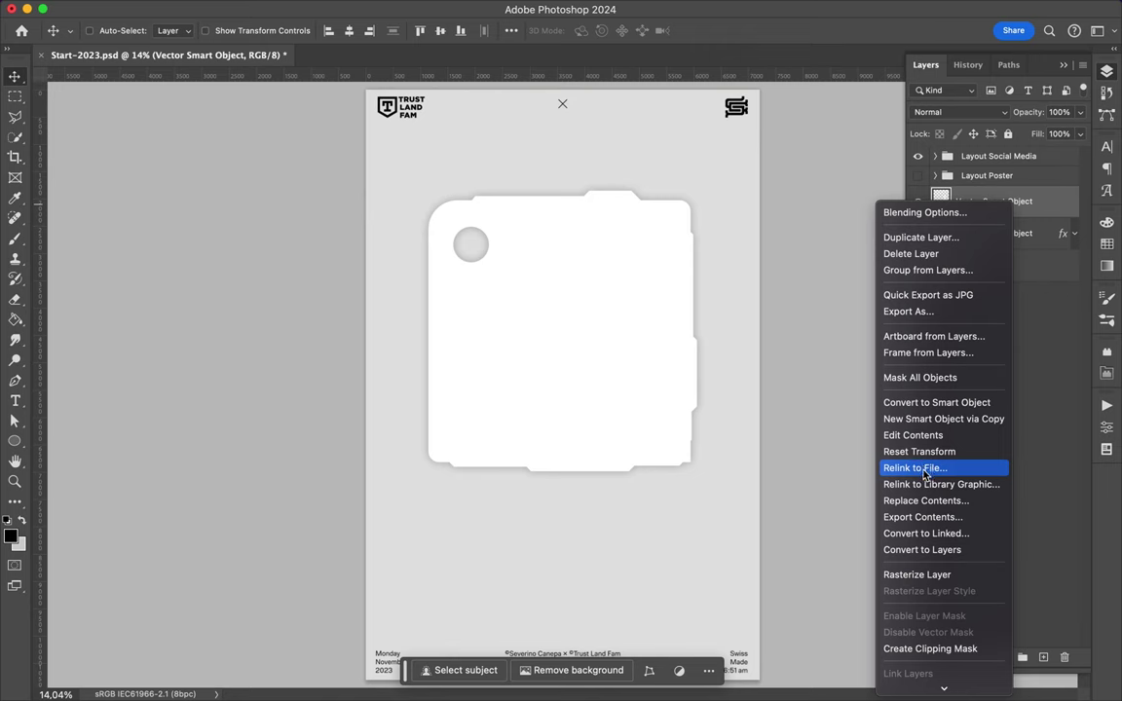
{"action": "scroll", "coordinate": [923, 601], "scroll_direction": "down", "scroll_amount": 5}
{"action": "left_click", "coordinate": [924, 587]}
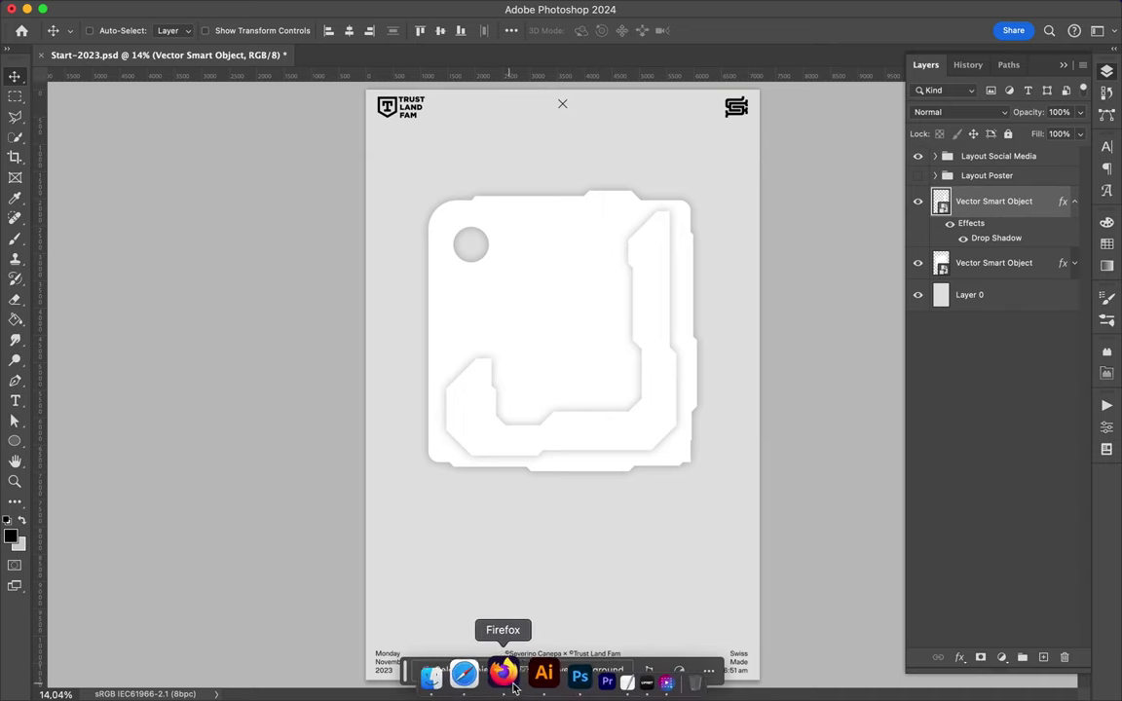
{"action": "left_click", "coordinate": [527, 673]}
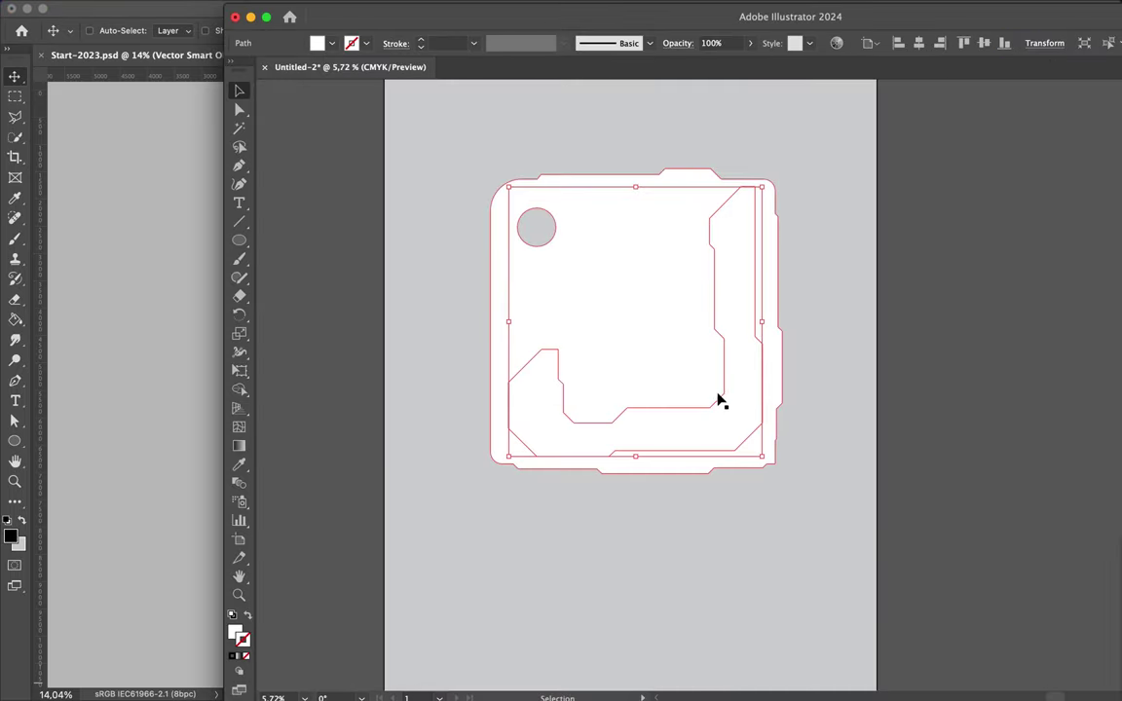
{"action": "scroll", "coordinate": [718, 401], "scroll_direction": "up", "scroll_amount": 2}
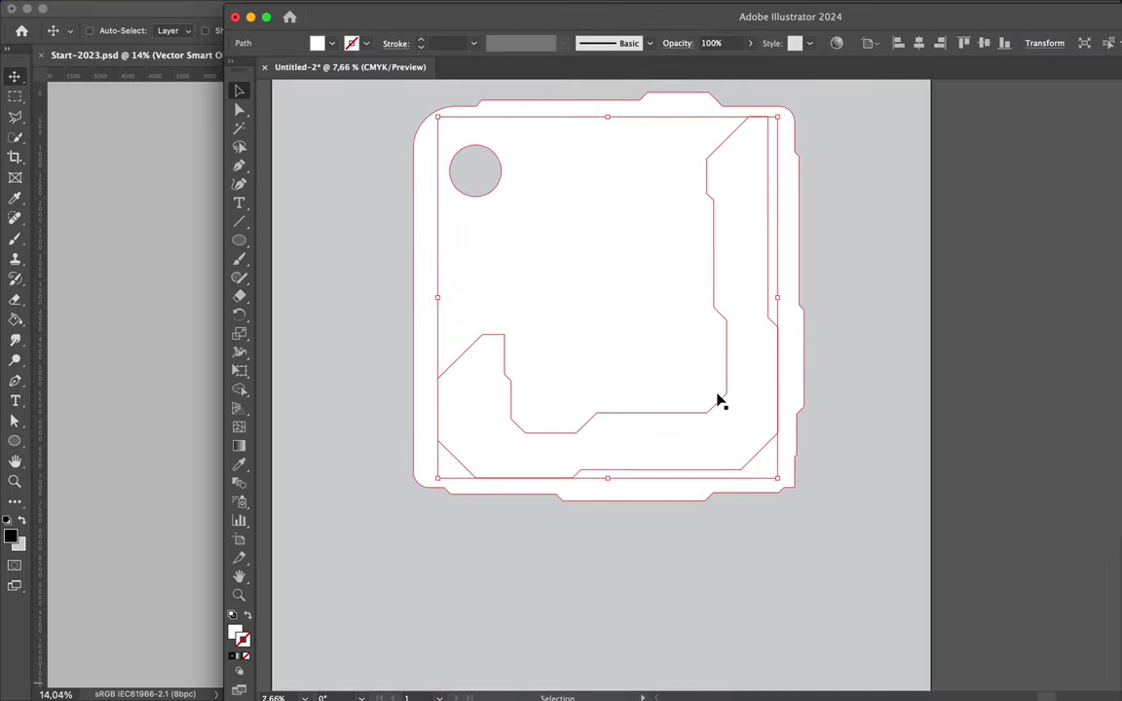
{"action": "scroll", "coordinate": [718, 400], "scroll_direction": "up", "scroll_amount": 1}
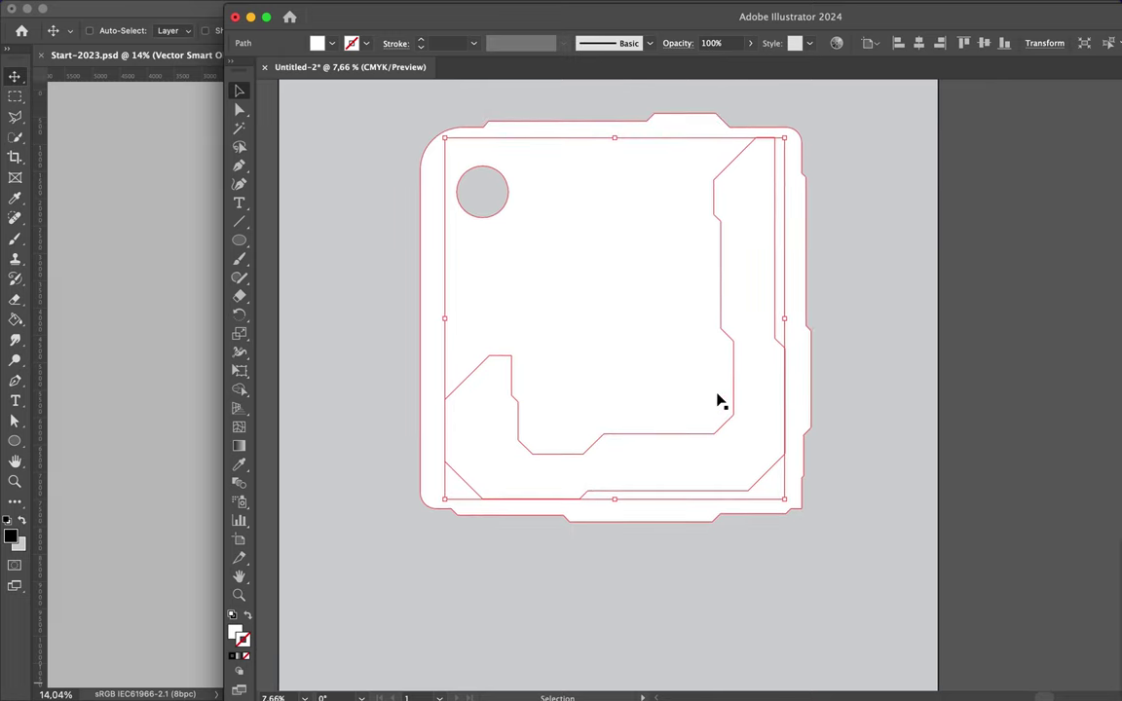
{"action": "scroll", "coordinate": [727, 382], "scroll_direction": "down", "scroll_amount": 1}
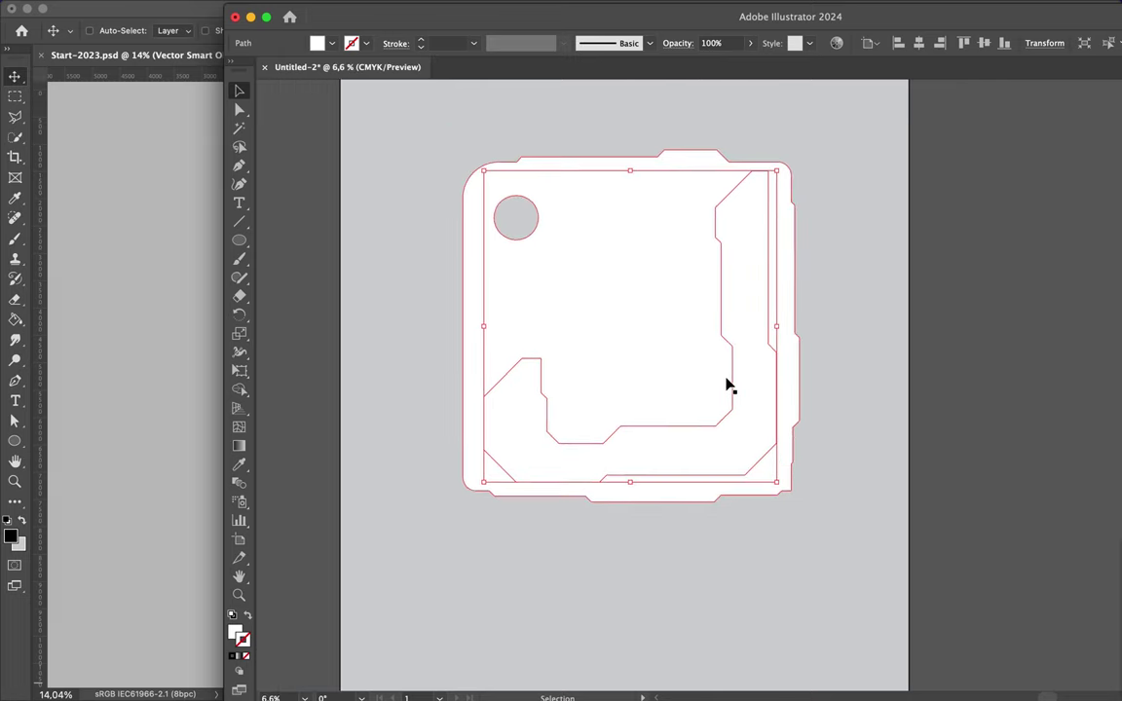
{"action": "scroll", "coordinate": [726, 383], "scroll_direction": "down", "scroll_amount": 1}
{"action": "scroll", "coordinate": [741, 364], "scroll_direction": "down", "scroll_amount": 1}
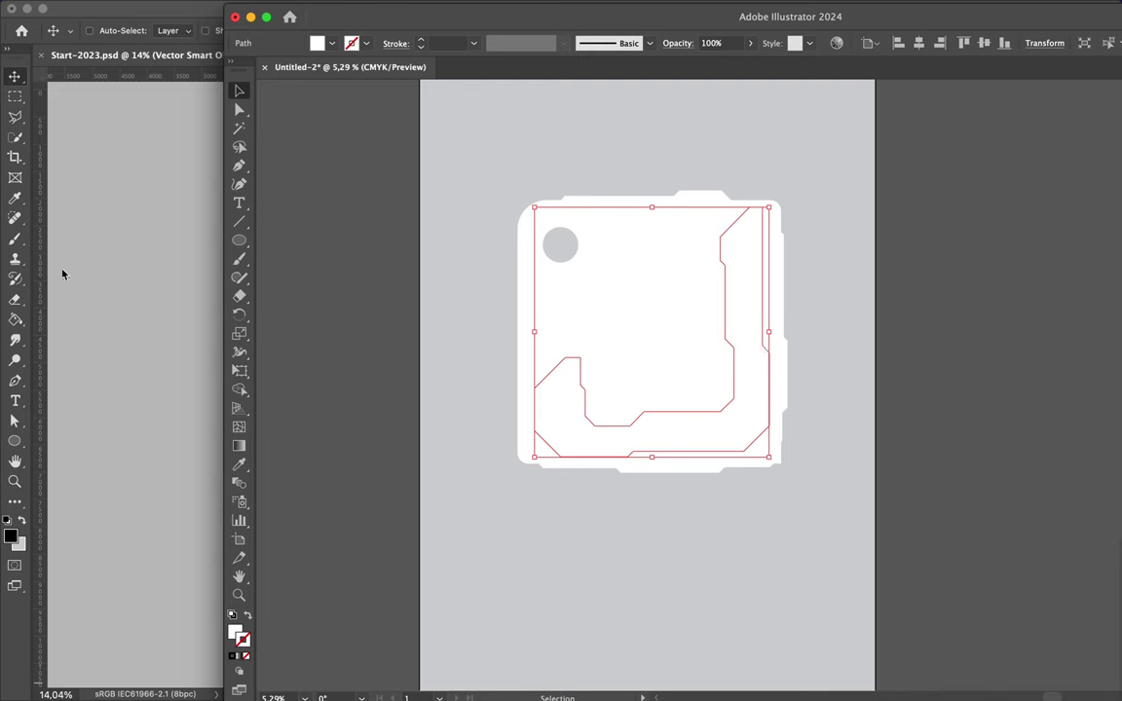
{"action": "left_click", "coordinate": [61, 273]}
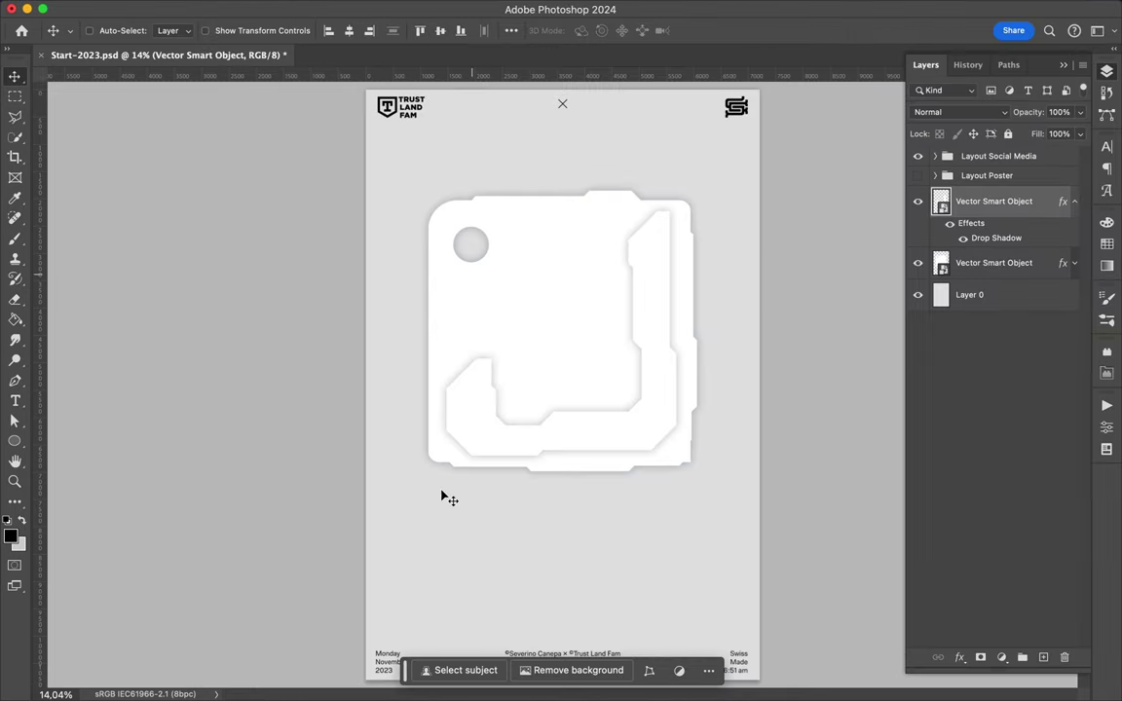
- Create a FUTUR LAND text layer near the poster's lower left
{"action": "key", "text": "f"}
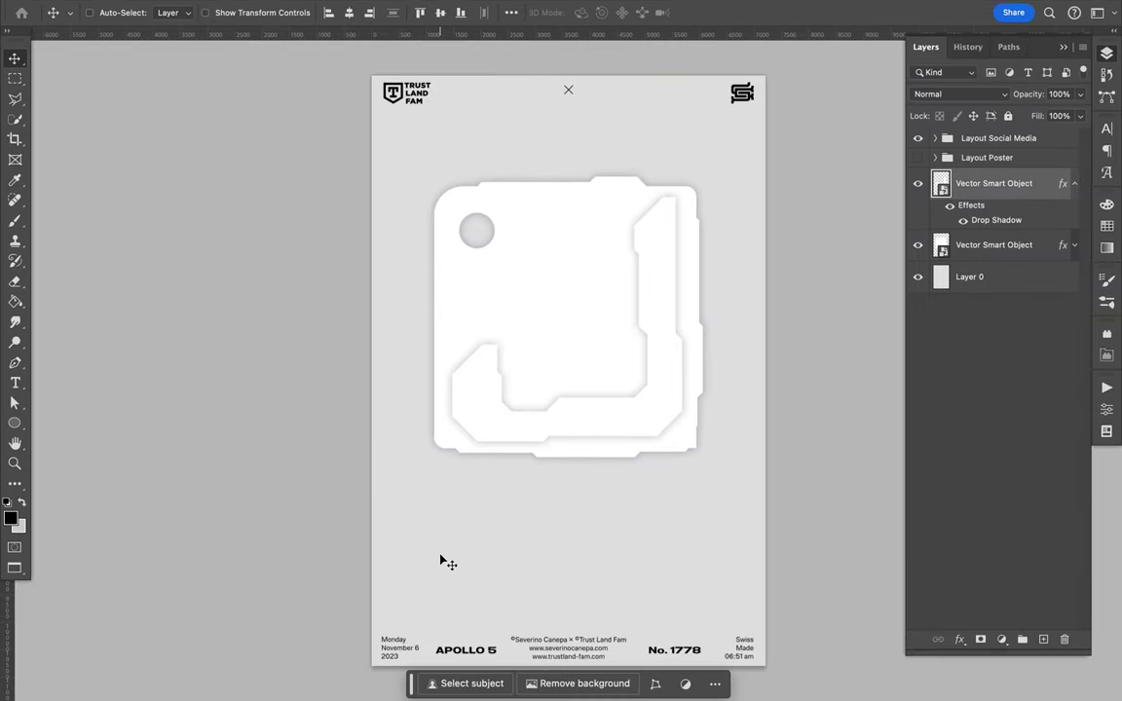
{"action": "key", "text": "f"}
{"action": "key", "text": "f"}
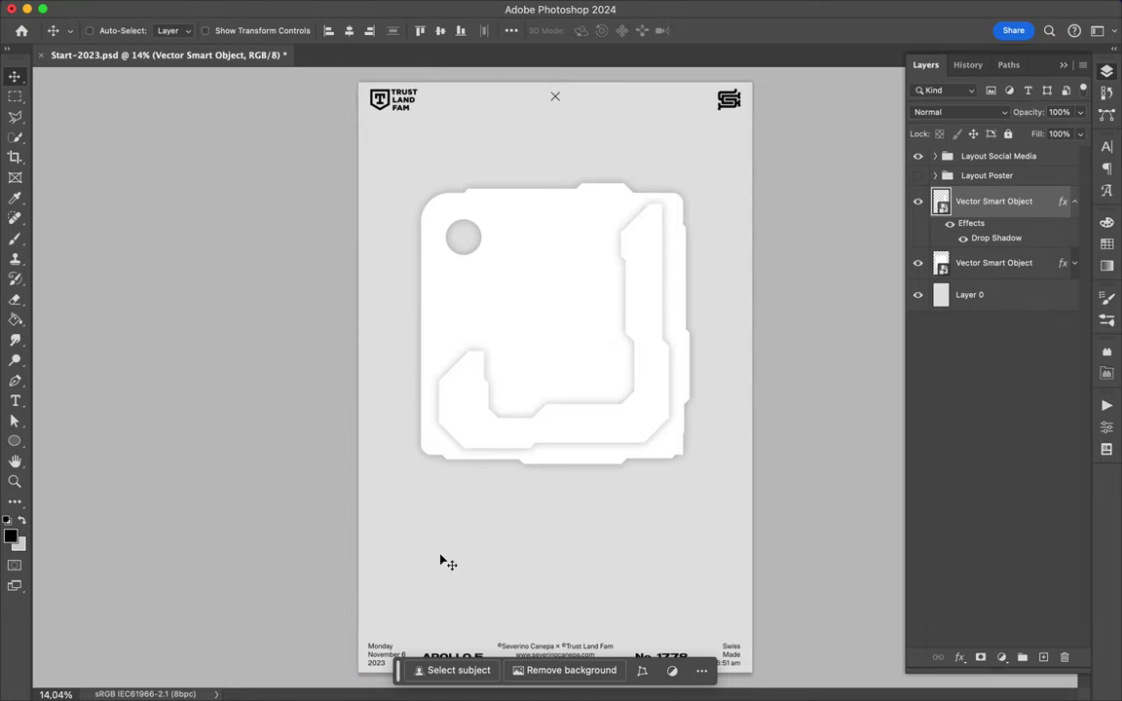
{"action": "key", "text": "t"}
{"action": "left_click", "coordinate": [517, 570]}
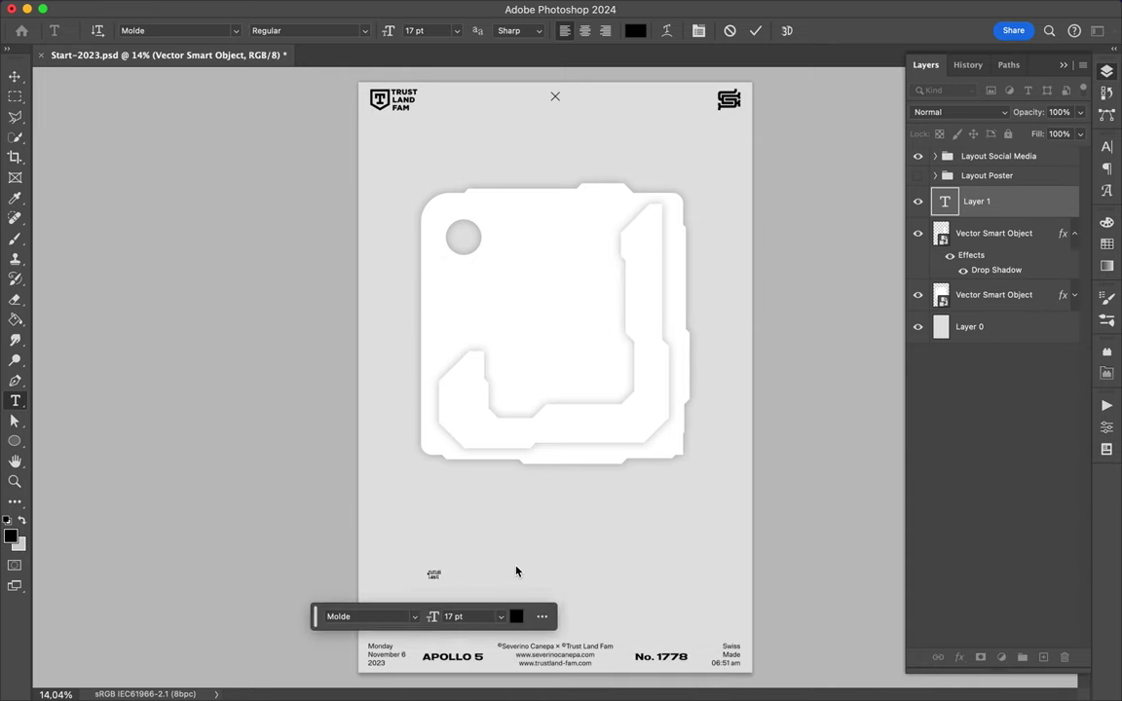
{"action": "key", "text": "ctrl+Return"}
- Scale the FUTUR LAND text to about 2112.90% so it spans the panels' width
{"action": "key", "text": "ctrl+t"}
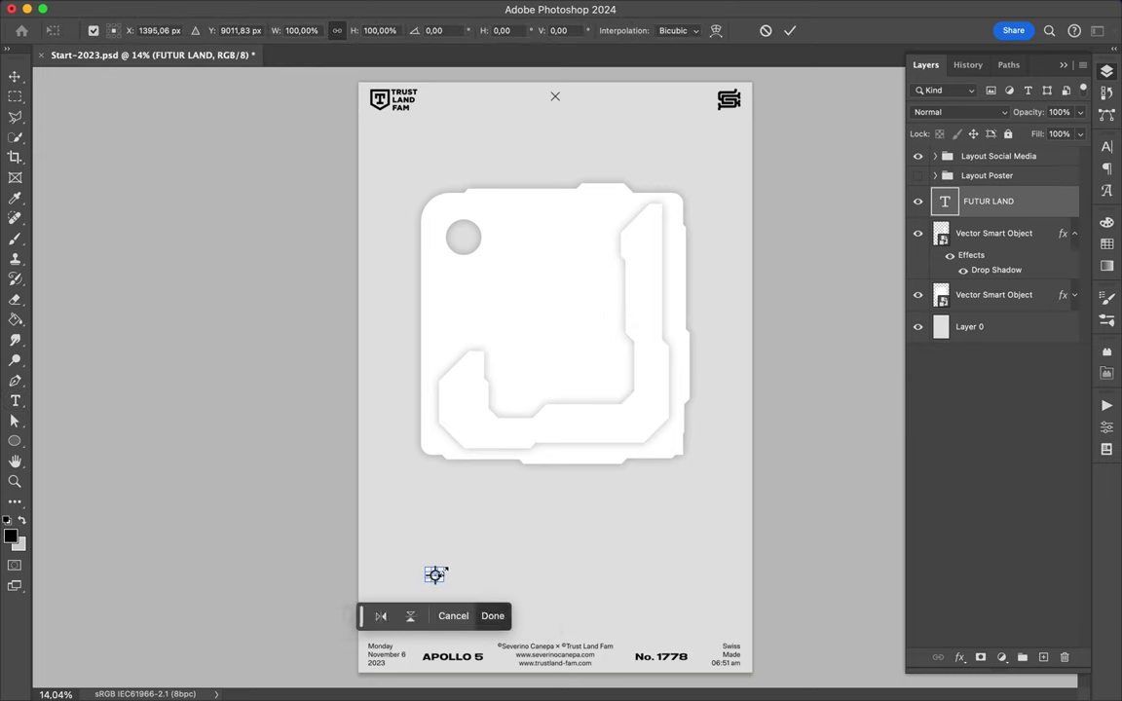
{"action": "left_click_drag", "start_coordinate": [433, 573], "coordinate": [689, 388]}
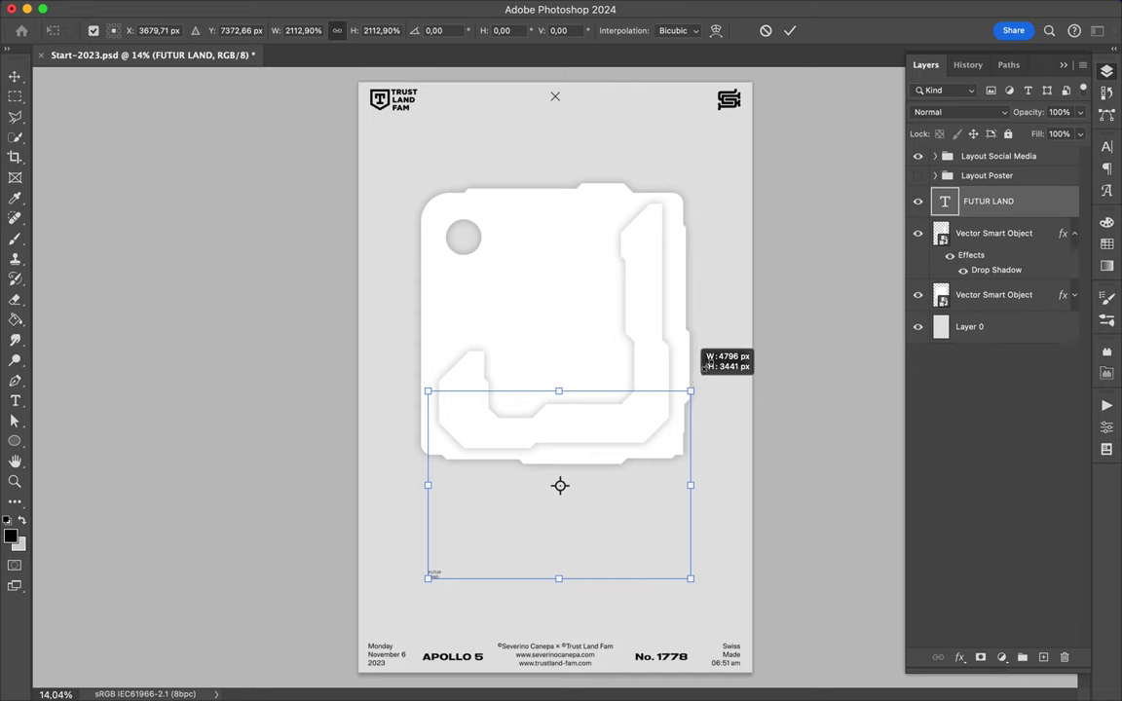
{"action": "left_click_drag", "start_coordinate": [705, 364], "coordinate": [708, 365]}
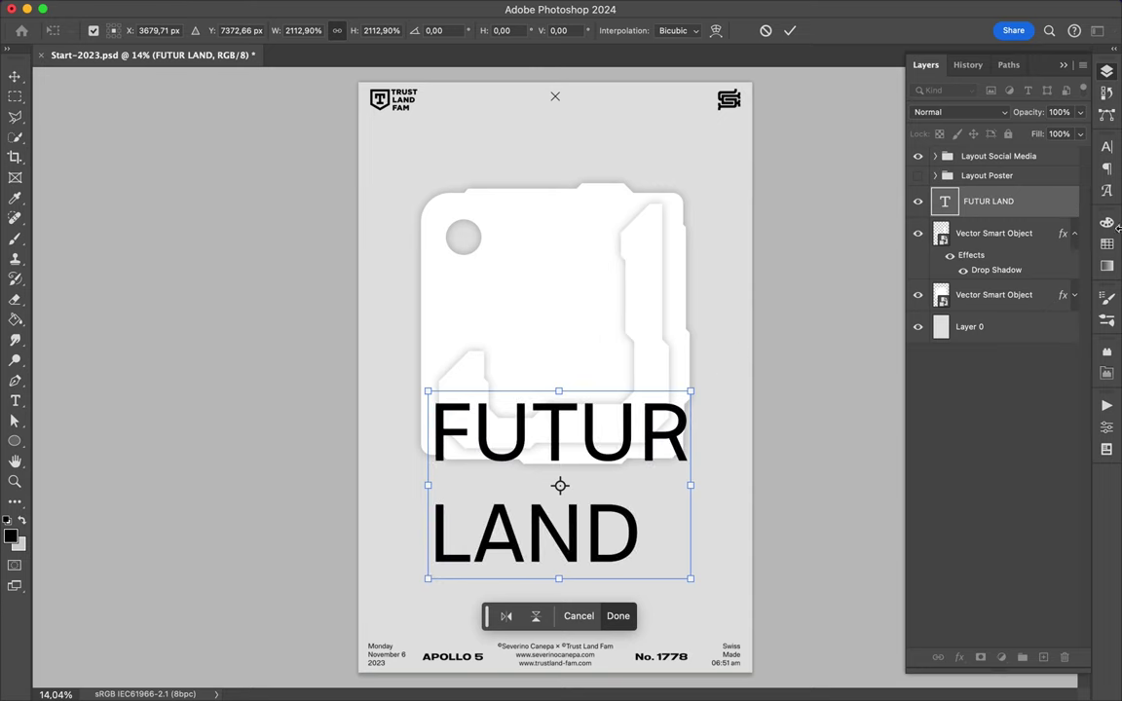
- Recolour the FUTUR LAND text from black to mid grey #9c9c9c via the Character panel
{"action": "left_click", "coordinate": [1108, 147]}
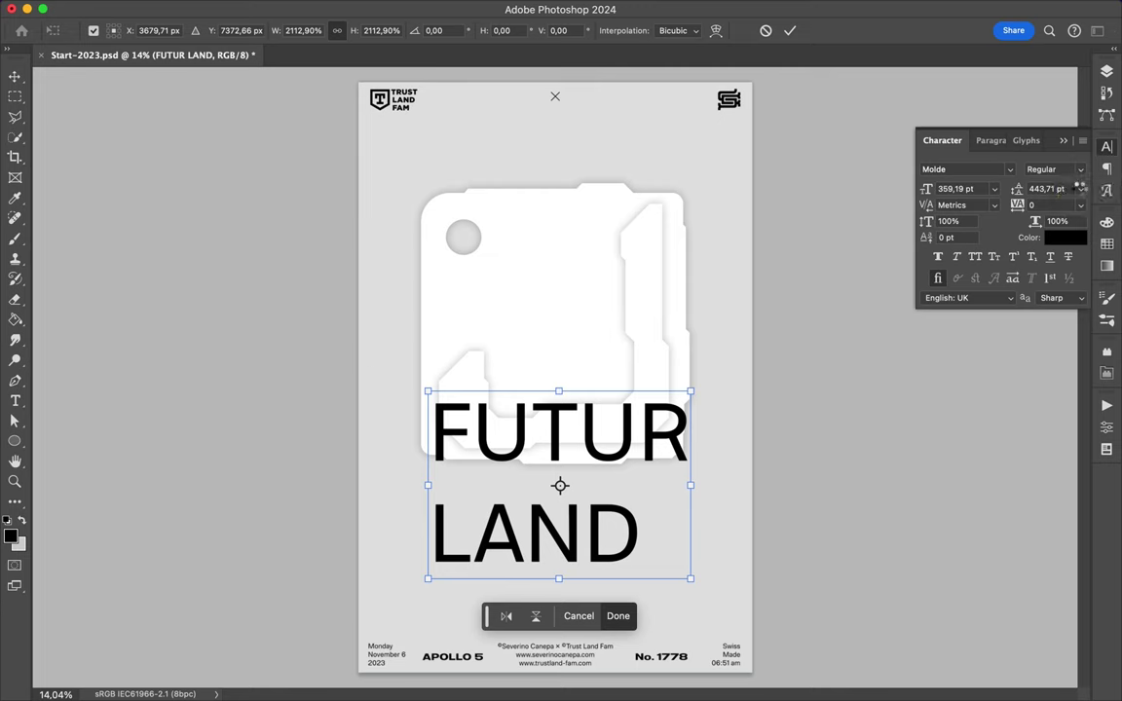
{"action": "key", "text": "Return"}
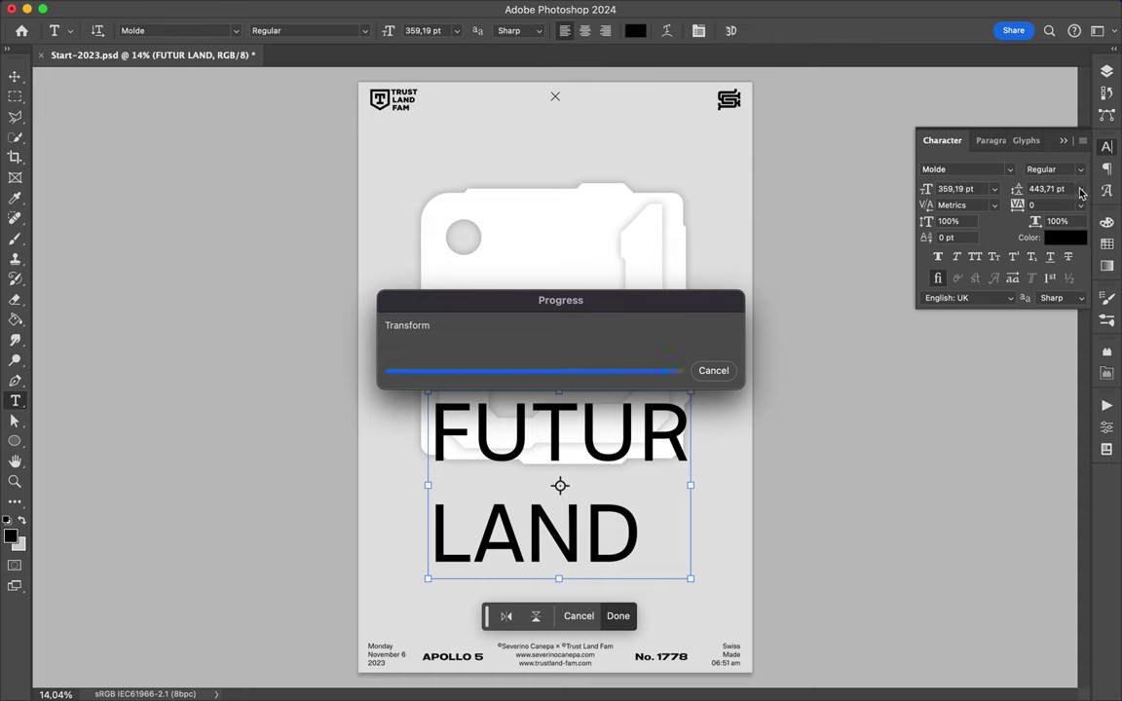
{"action": "left_click", "coordinate": [1079, 191]}
{"action": "left_click", "coordinate": [1077, 243]}
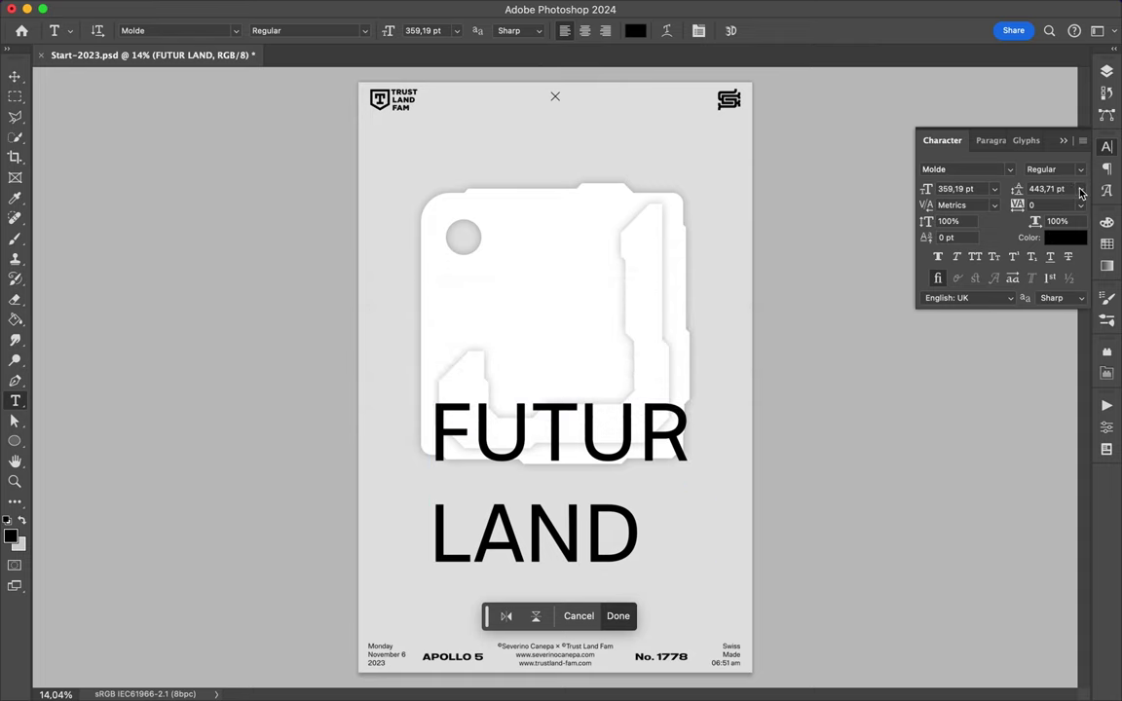
{"action": "left_click", "coordinate": [1077, 243]}
{"action": "mouse_move", "coordinate": [82, 311]}
{"action": "left_mouse_down"}
{"action": "mouse_move", "coordinate": [69, 322]}
{"action": "mouse_move", "coordinate": [79, 334]}
{"action": "left_mouse_up"}
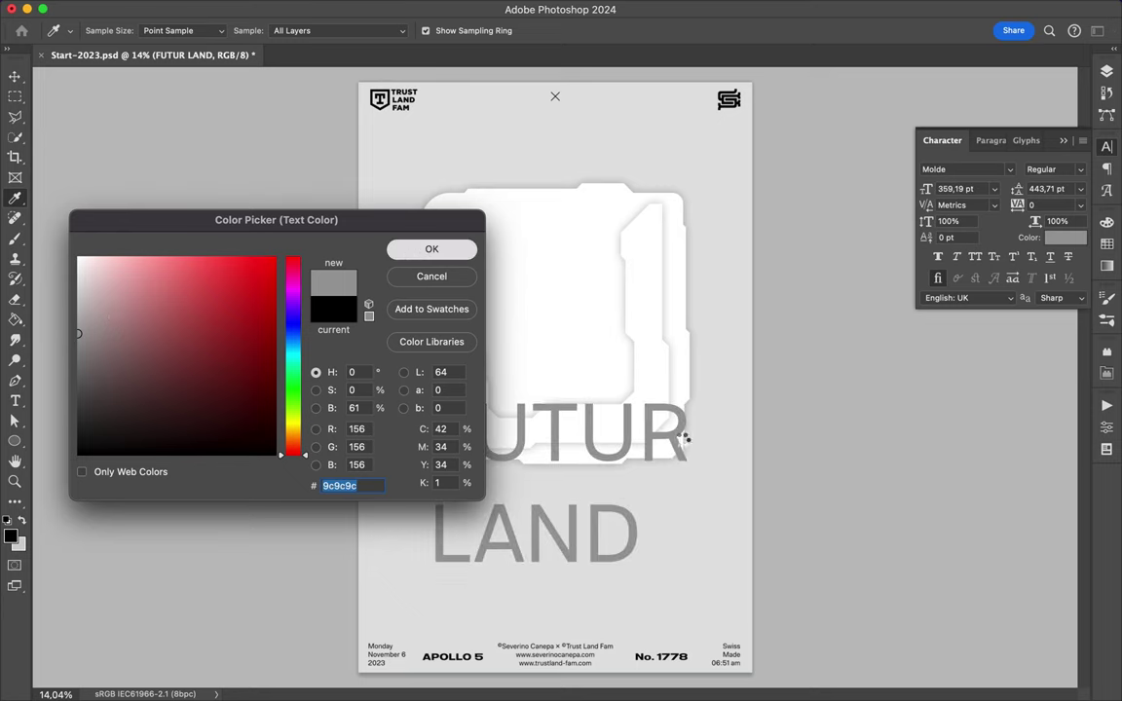
{"action": "key", "text": "Return"}
{"action": "key", "text": "v"}
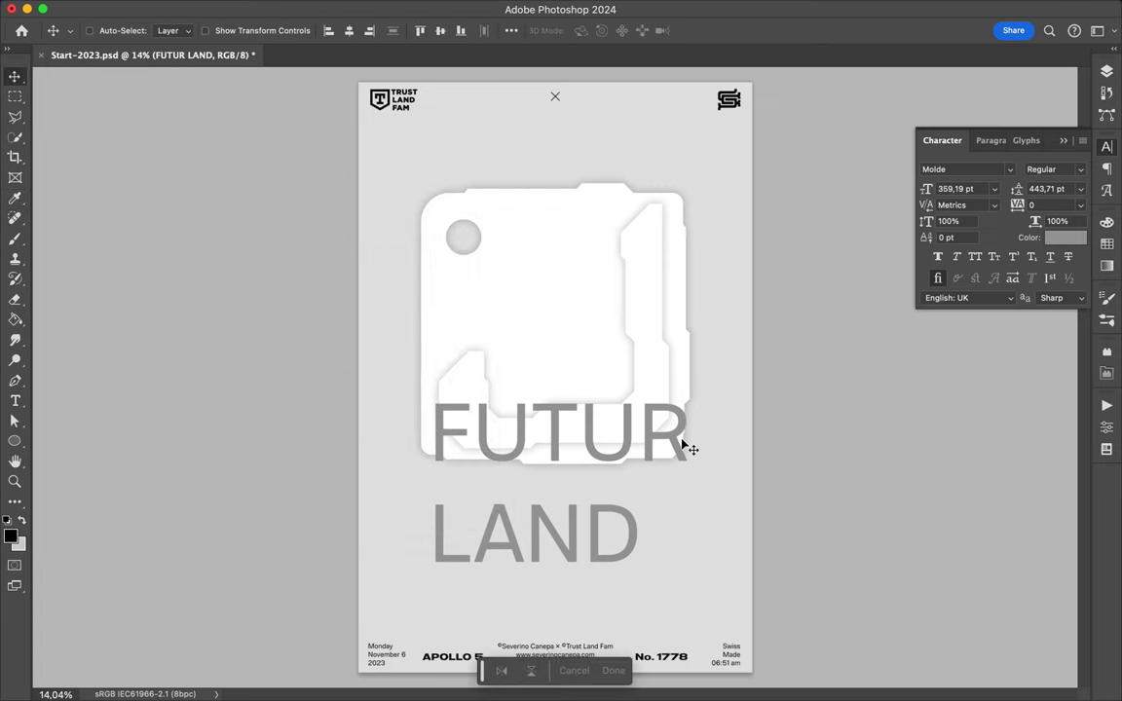
- Switch the FUTUR LAND text to the Molde Expanded Bold style and centre-align it
{"action": "left_click", "coordinate": [1081, 172]}
{"action": "scroll", "coordinate": [1052, 344], "scroll_direction": "down", "scroll_amount": 1}
{"action": "scroll", "coordinate": [1051, 345], "scroll_direction": "down", "scroll_amount": 5}
{"action": "scroll", "coordinate": [1052, 344], "scroll_direction": "down", "scroll_amount": 2}
{"action": "scroll", "coordinate": [1051, 360], "scroll_direction": "down", "scroll_amount": 1}
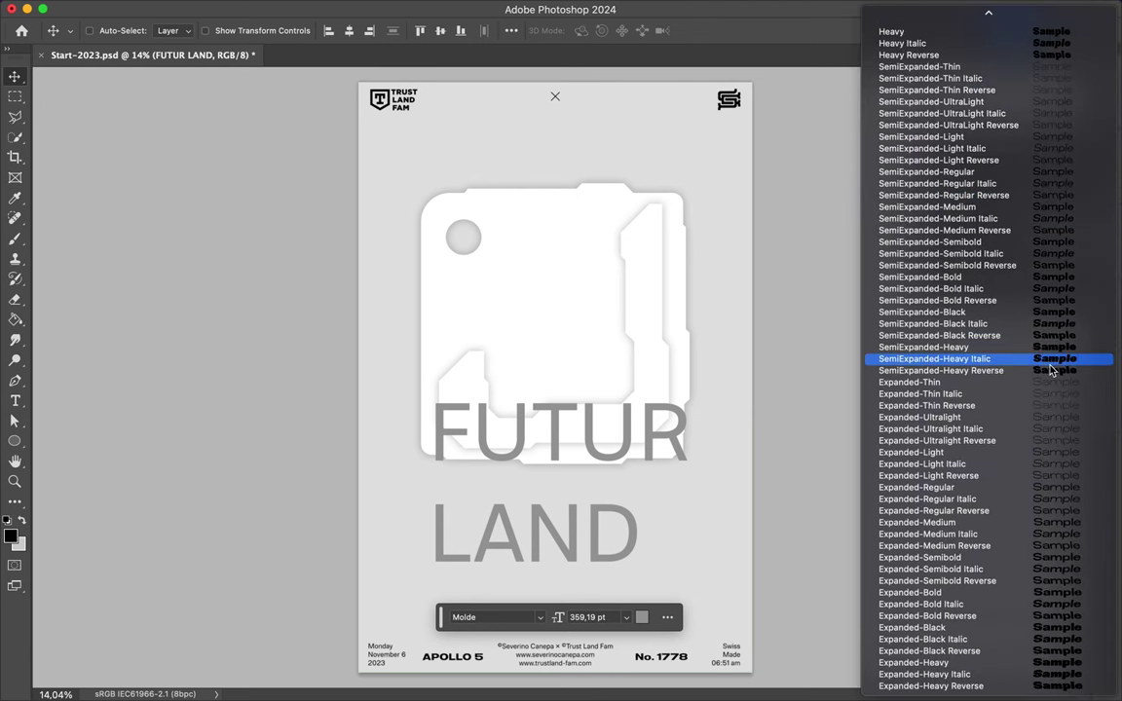
{"action": "left_click", "coordinate": [991, 594]}
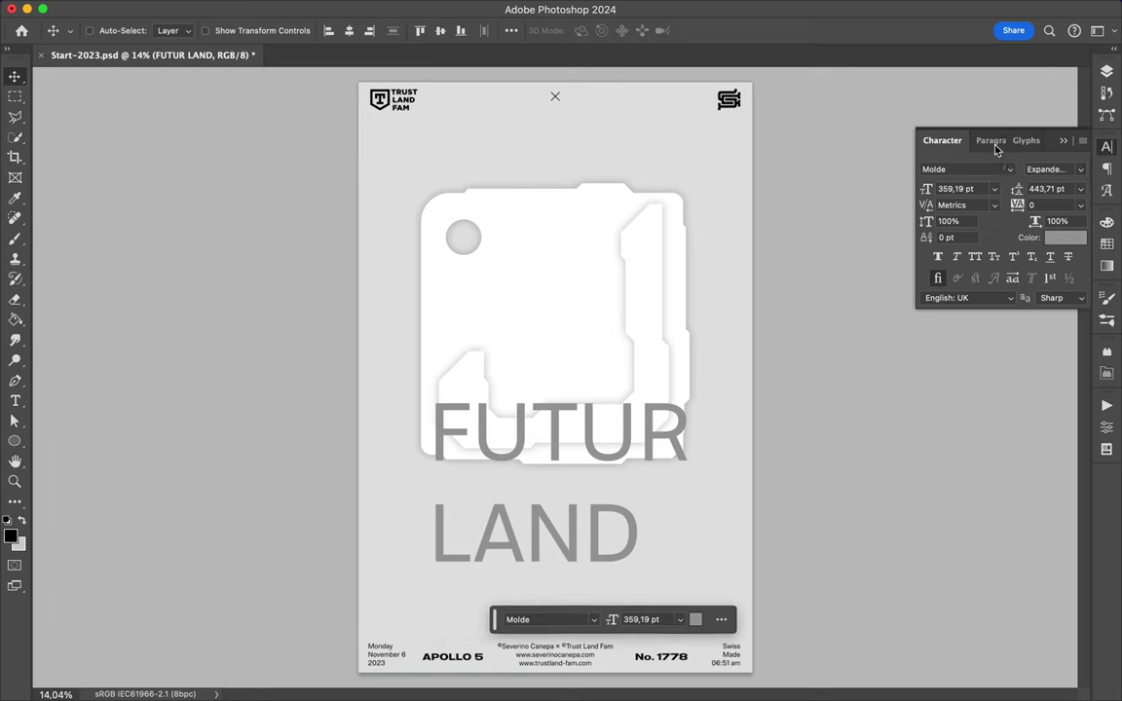
{"action": "left_click", "coordinate": [992, 142]}
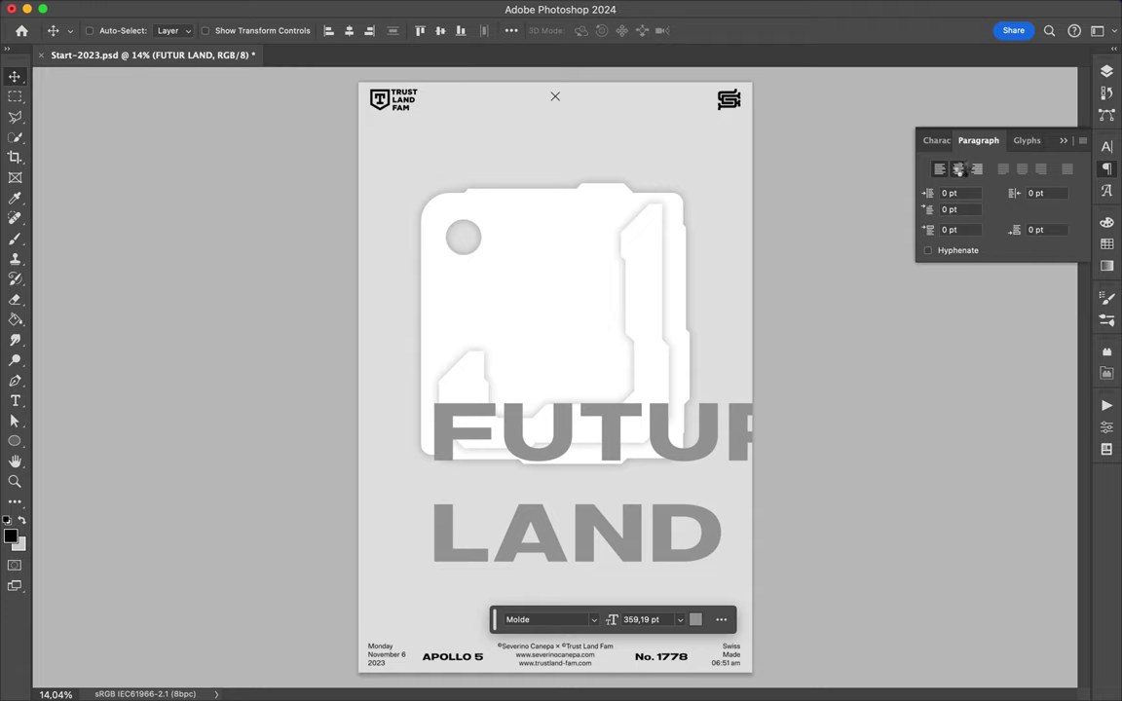
{"action": "left_click", "coordinate": [959, 170]}
- Rotate the FUTUR LAND text to -90° with Free Transform so it runs vertically
{"action": "key", "text": "ctrl+t"}
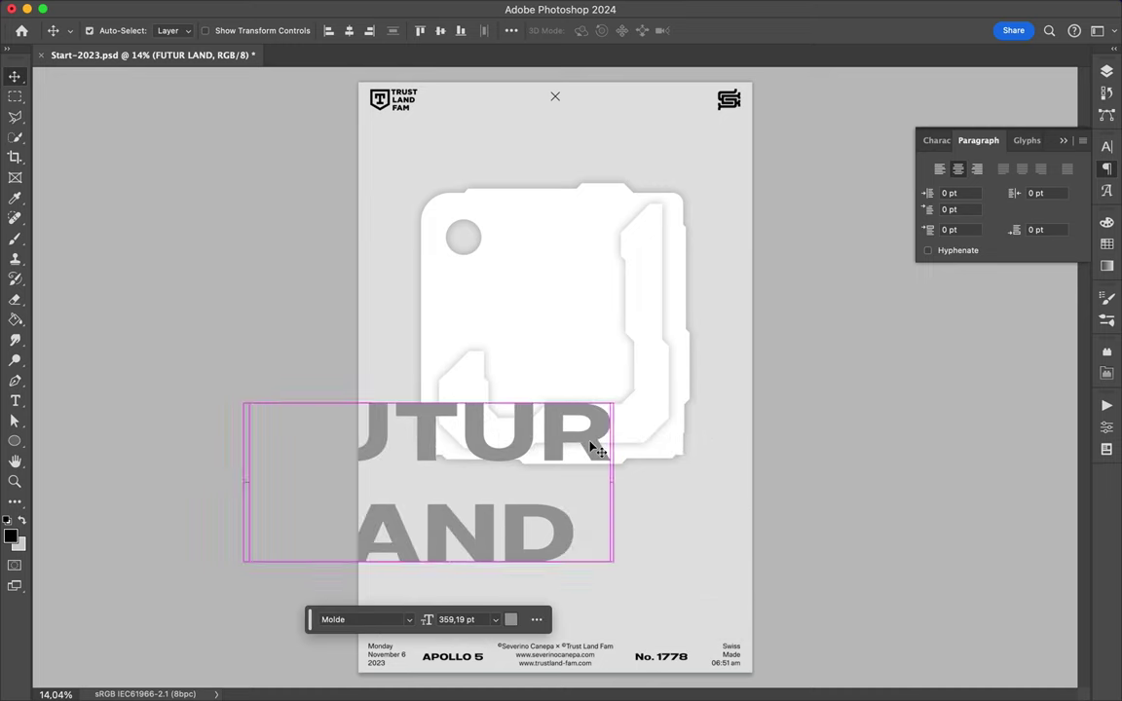
{"action": "mouse_move", "coordinate": [633, 368]}
{"action": "left_mouse_down"}
{"action": "mouse_move", "coordinate": [545, 346]}
{"action": "mouse_move", "coordinate": [420, 388]}
{"action": "mouse_move", "coordinate": [396, 411]}
{"action": "mouse_move", "coordinate": [285, 324]}
{"action": "mouse_move", "coordinate": [343, 294]}
{"action": "left_mouse_up"}
{"action": "key", "text": "ctrl+z"}
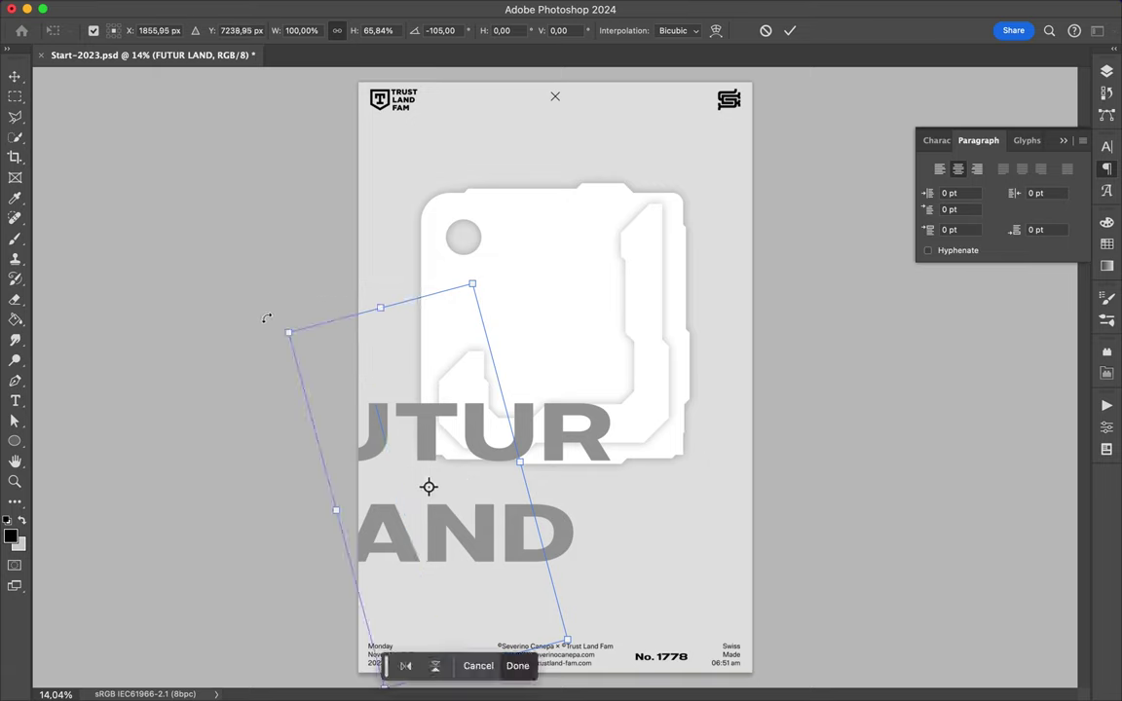
{"action": "mouse_move", "coordinate": [303, 276]}
{"action": "left_mouse_down"}
{"action": "mouse_move", "coordinate": [356, 261]}
{"action": "mouse_move", "coordinate": [333, 271]}
{"action": "left_mouse_up"}
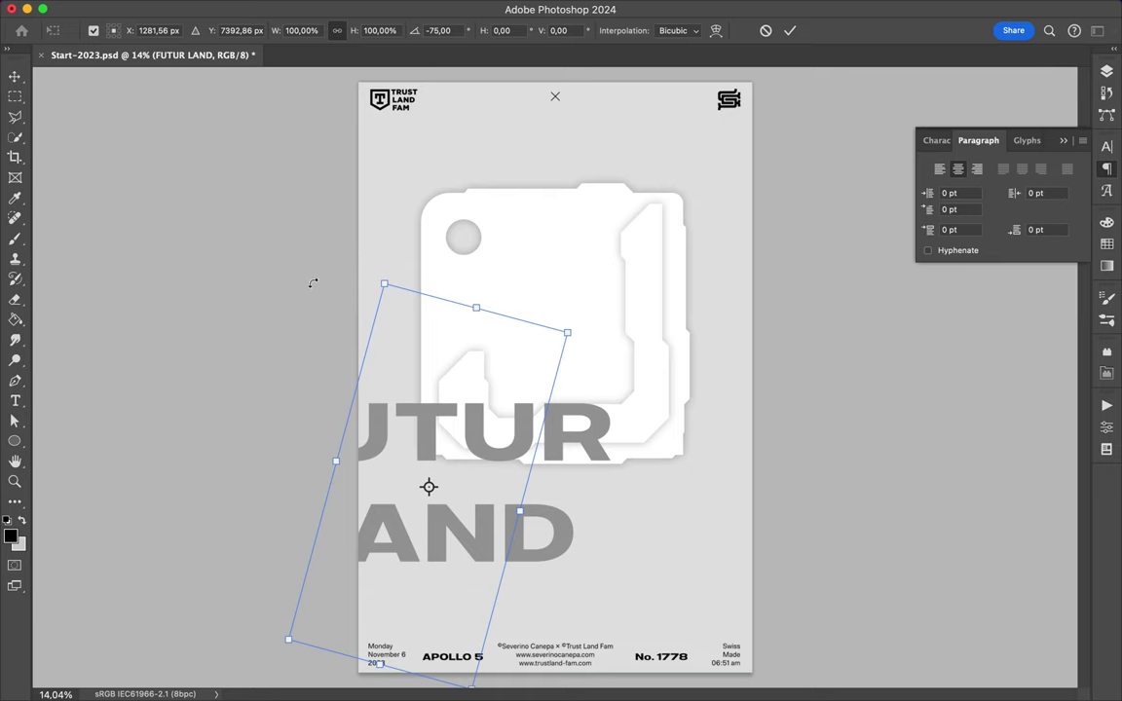
{"action": "left_click_drag", "start_coordinate": [313, 283], "coordinate": [315, 284]}
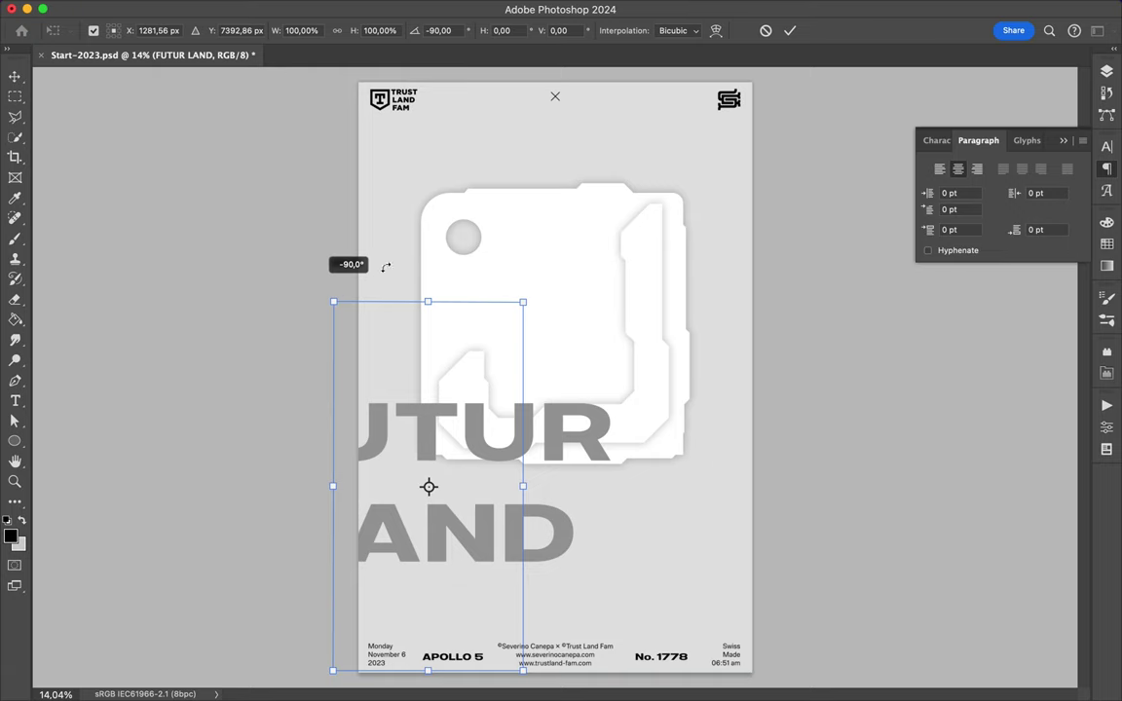
{"action": "left_click_drag", "start_coordinate": [315, 283], "coordinate": [389, 266]}
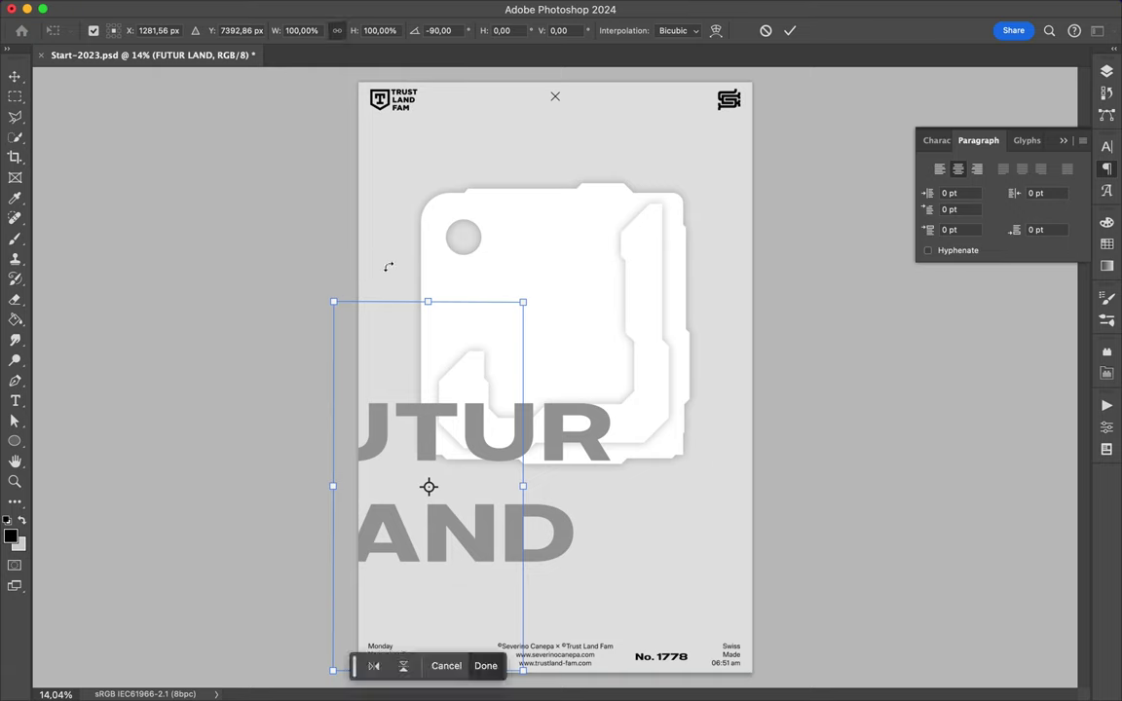
{"action": "left_click", "coordinate": [1105, 75]}
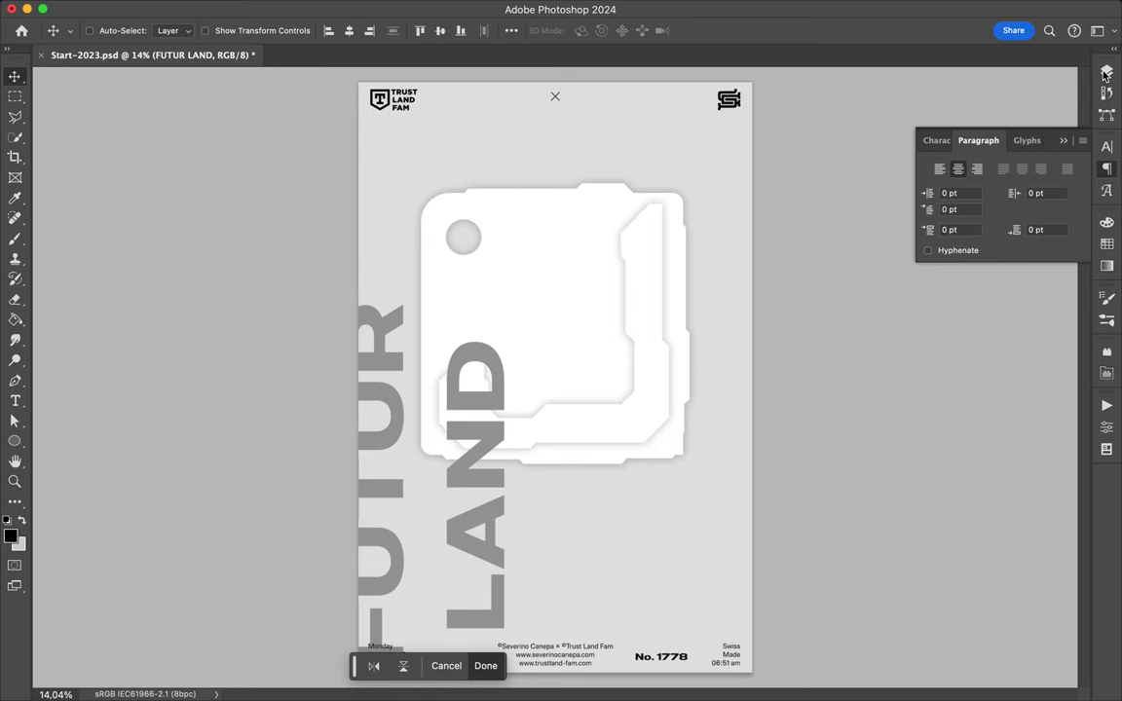
{"action": "left_click", "coordinate": [1106, 73]}
- Move the FUTUR LAND layer beneath the white panels and scale it up to about 160%
{"action": "left_click_drag", "start_coordinate": [1013, 216], "coordinate": [1012, 300]}
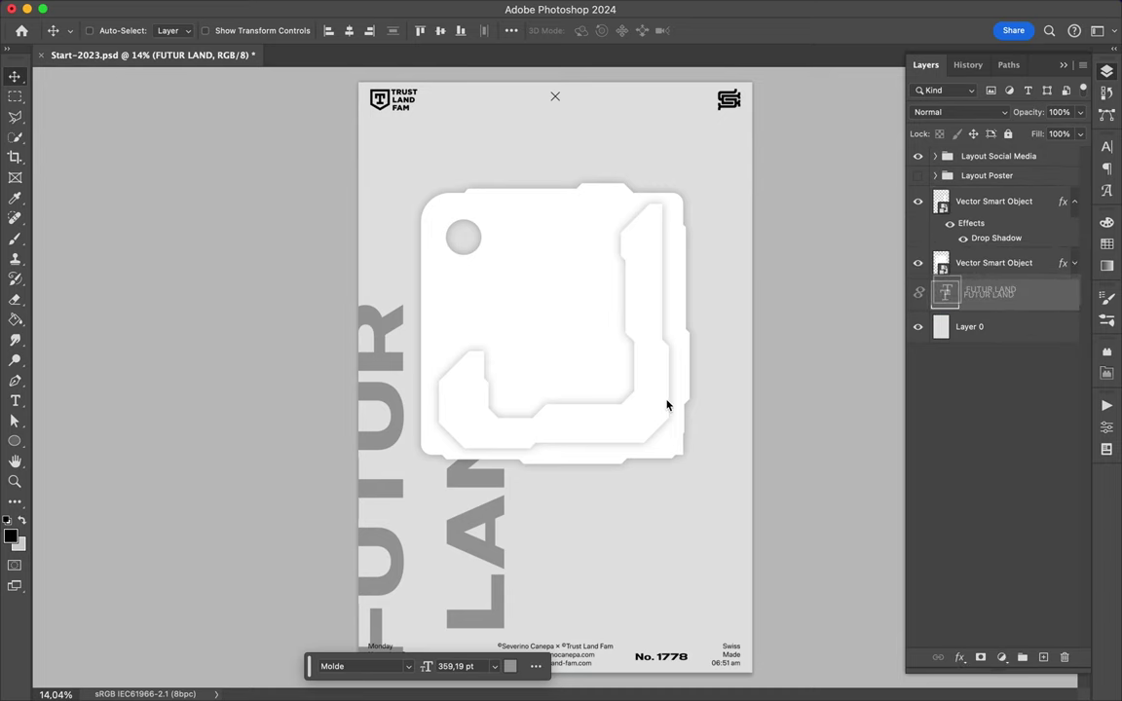
{"action": "key", "text": "ctrl+t"}
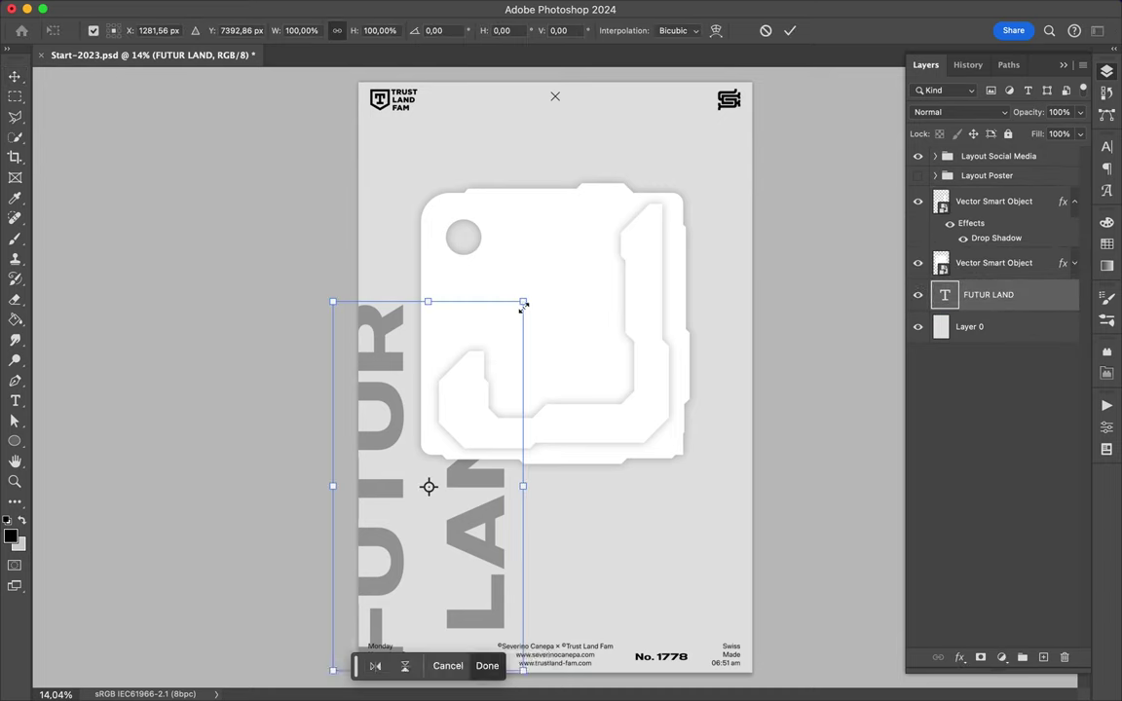
{"action": "mouse_move", "coordinate": [523, 305]}
{"action": "left_mouse_down"}
{"action": "mouse_move", "coordinate": [685, 123]}
{"action": "mouse_move", "coordinate": [706, 120]}
{"action": "mouse_move", "coordinate": [682, 200]}
{"action": "left_mouse_up"}
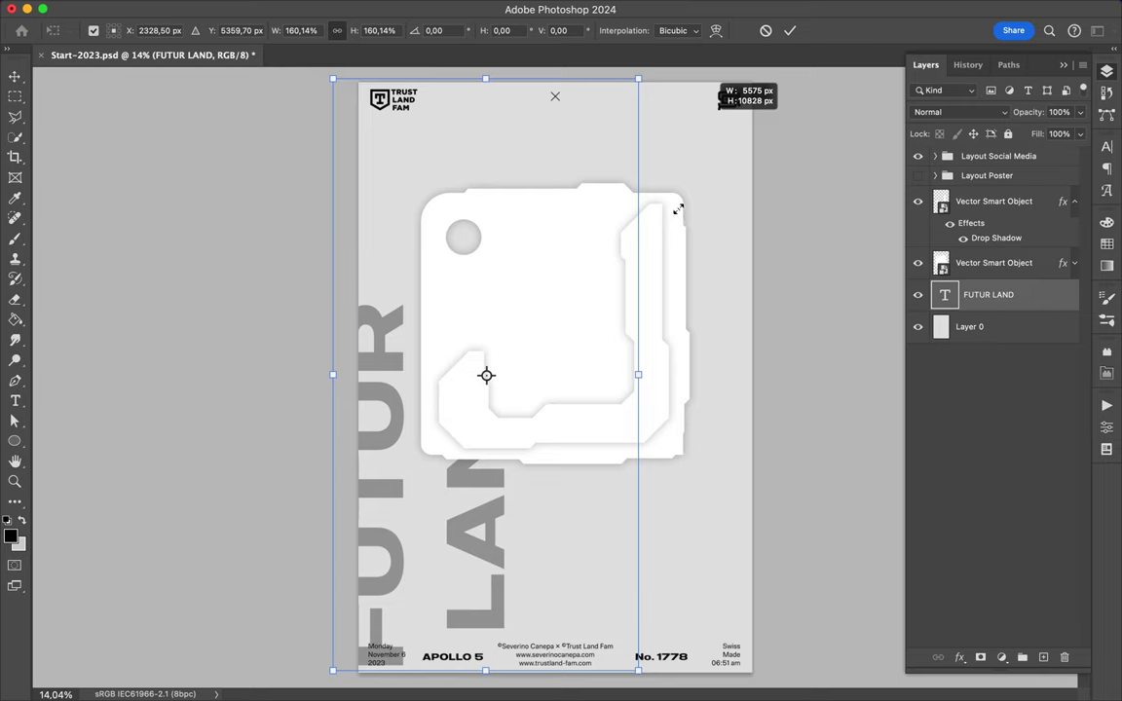
{"action": "left_click_drag", "start_coordinate": [677, 209], "coordinate": [678, 210]}
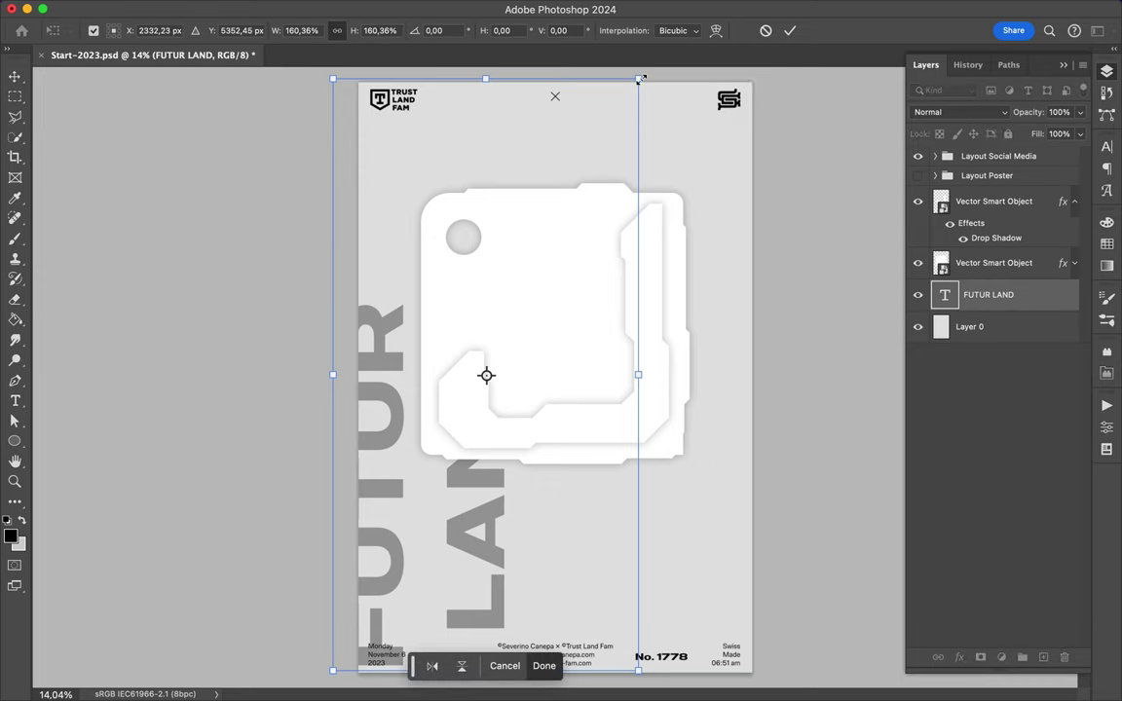
- Stretch the vertical text's width to about 189% so it spans the poster
{"action": "scroll", "coordinate": [623, 195], "scroll_direction": "down", "scroll_amount": 1}
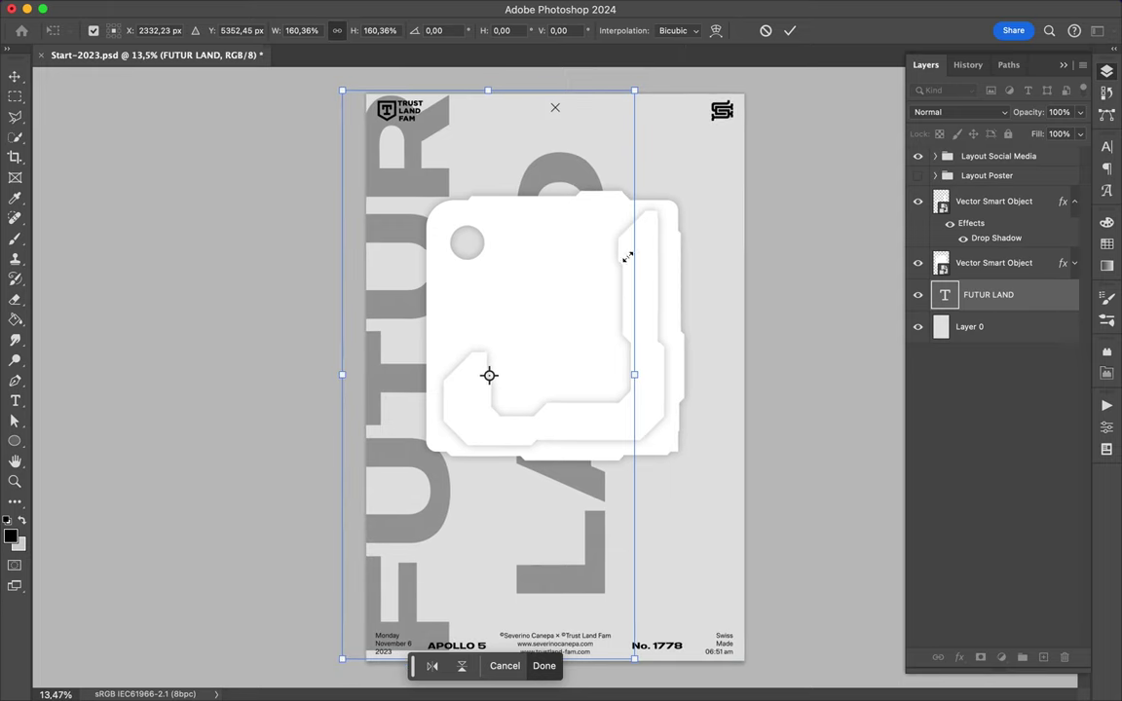
{"action": "scroll", "coordinate": [641, 373], "scroll_direction": "down", "scroll_amount": 1}
{"action": "scroll", "coordinate": [641, 372], "scroll_direction": "down", "scroll_amount": 1}
{"action": "scroll", "coordinate": [640, 373], "scroll_direction": "down", "scroll_amount": 1}
{"action": "left_click_drag", "start_coordinate": [641, 373], "coordinate": [632, 377]}
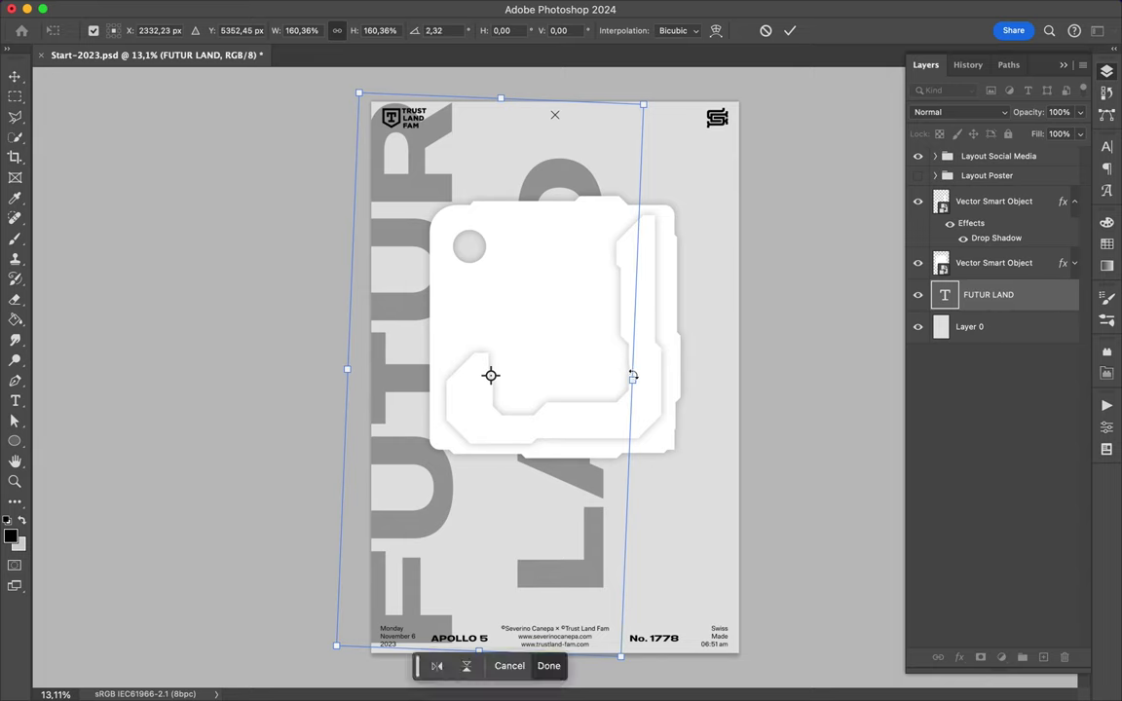
{"action": "key", "text": "ctrl+z"}
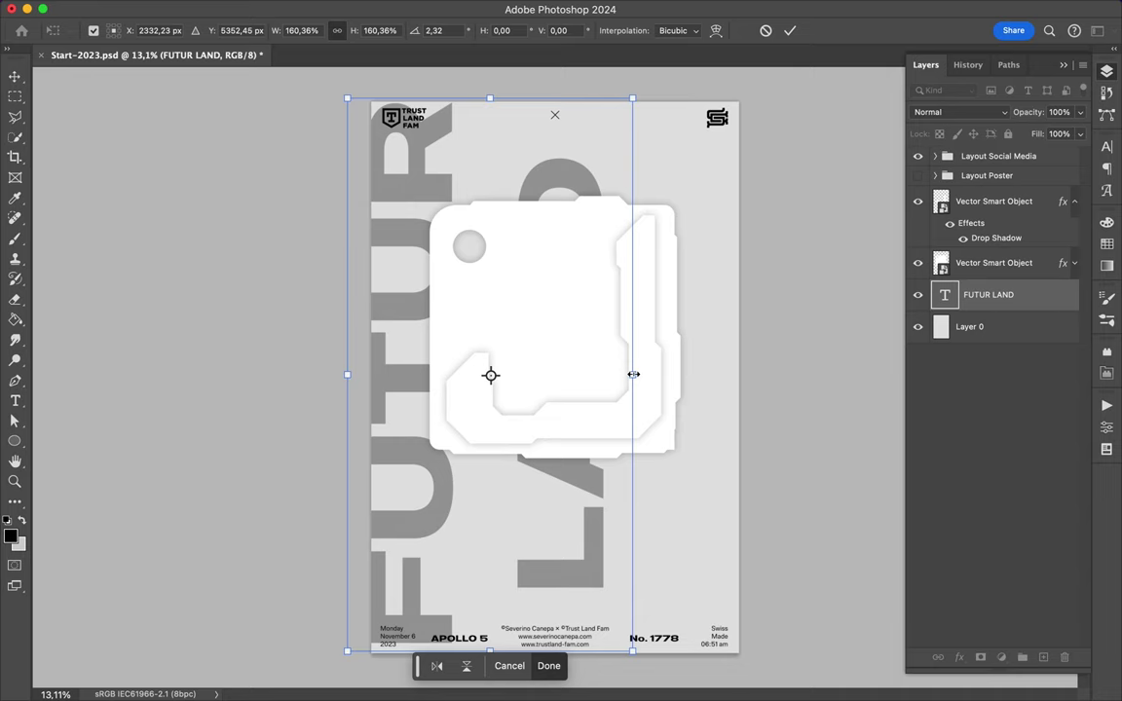
{"action": "left_click_drag", "start_coordinate": [633, 374], "coordinate": [685, 376]}
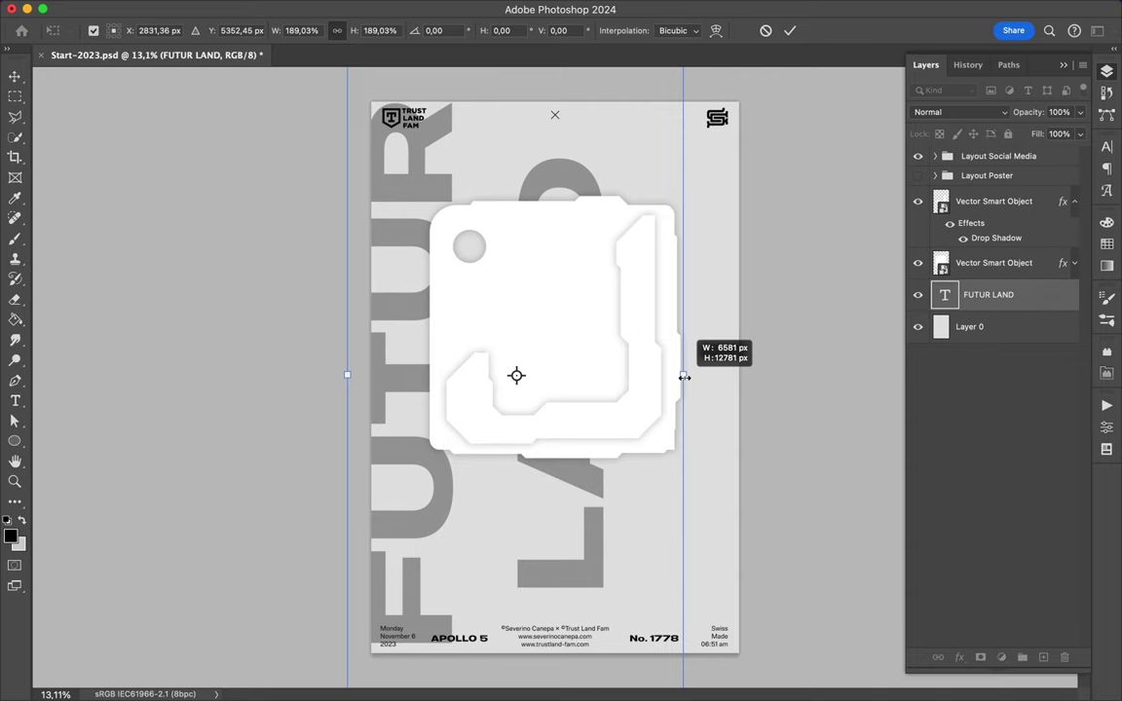
{"action": "left_click_drag", "start_coordinate": [685, 375], "coordinate": [685, 376]}
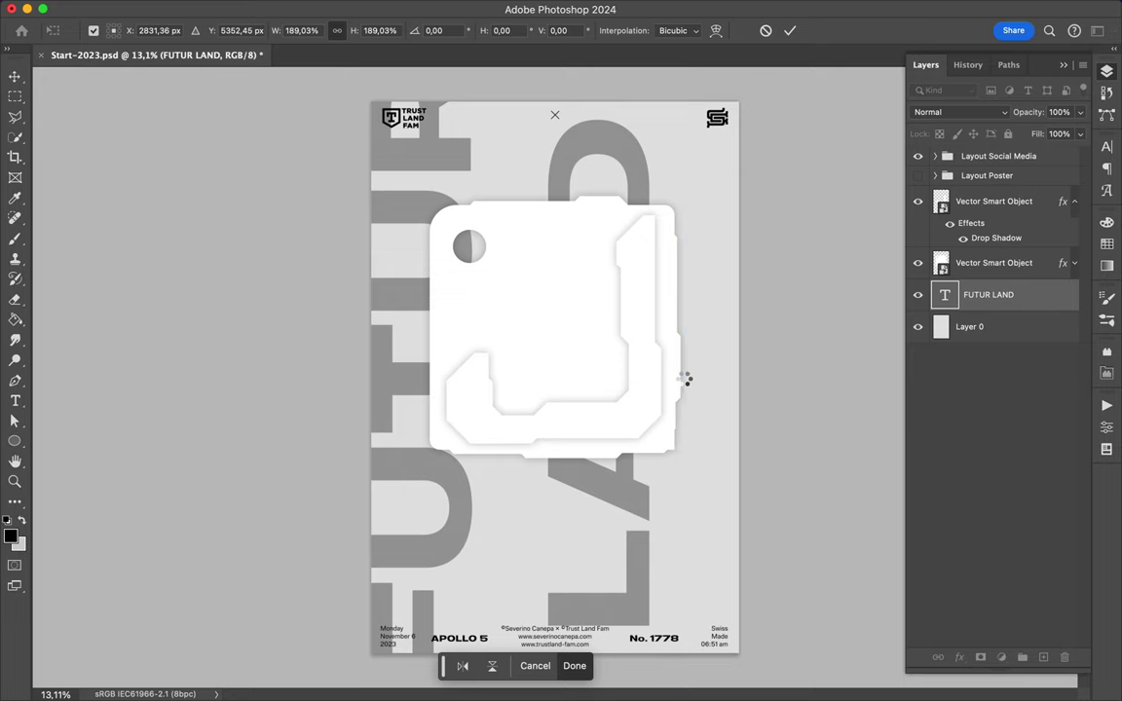
- Set the FUTUR LAND leading to 958 pt in the Character panel
{"action": "left_click", "coordinate": [1106, 148]}
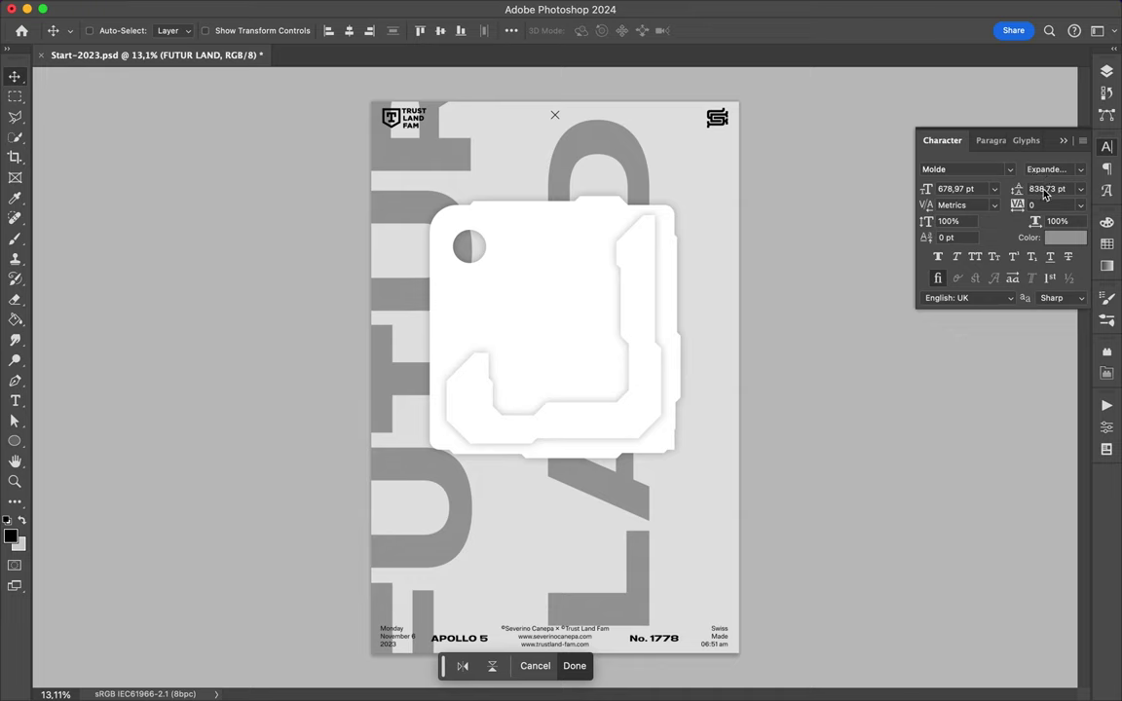
{"action": "left_click", "coordinate": [1043, 189]}
{"action": "left_click_drag", "start_coordinate": [1042, 189], "coordinate": [1045, 188]}
{"action": "type", "text": "848"}
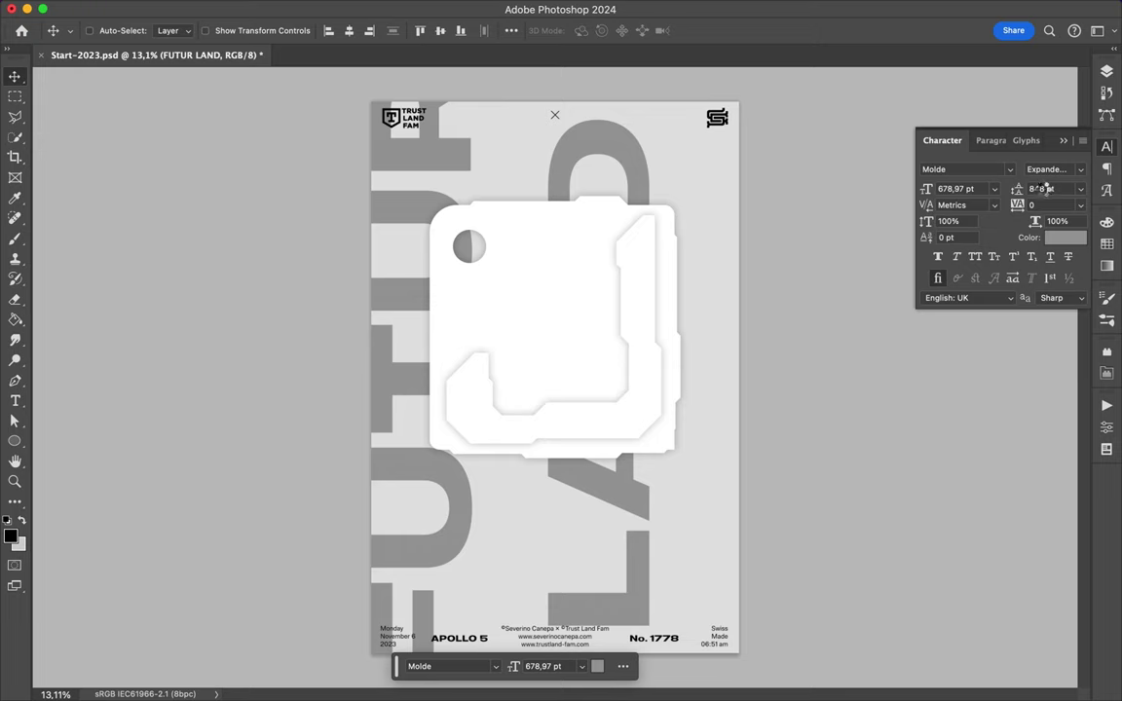
{"action": "left_click", "coordinate": [1059, 191]}
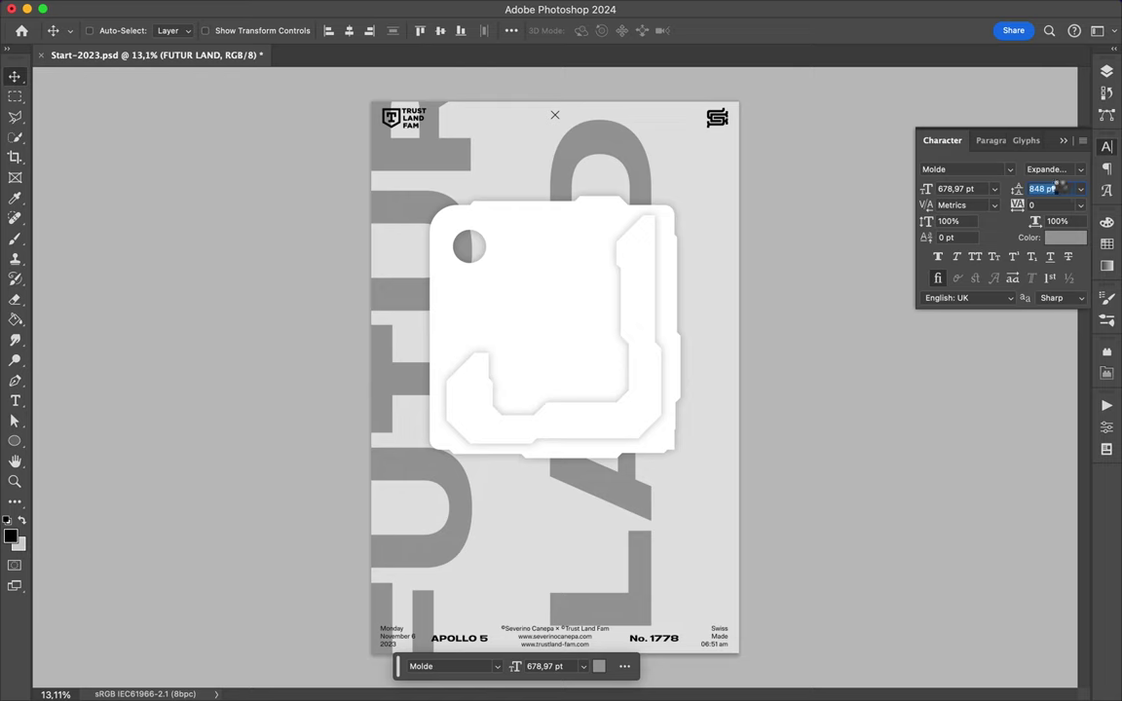
{"action": "key", "text": "shift+Up"}
{"action": "left_click", "coordinate": [1039, 189]}
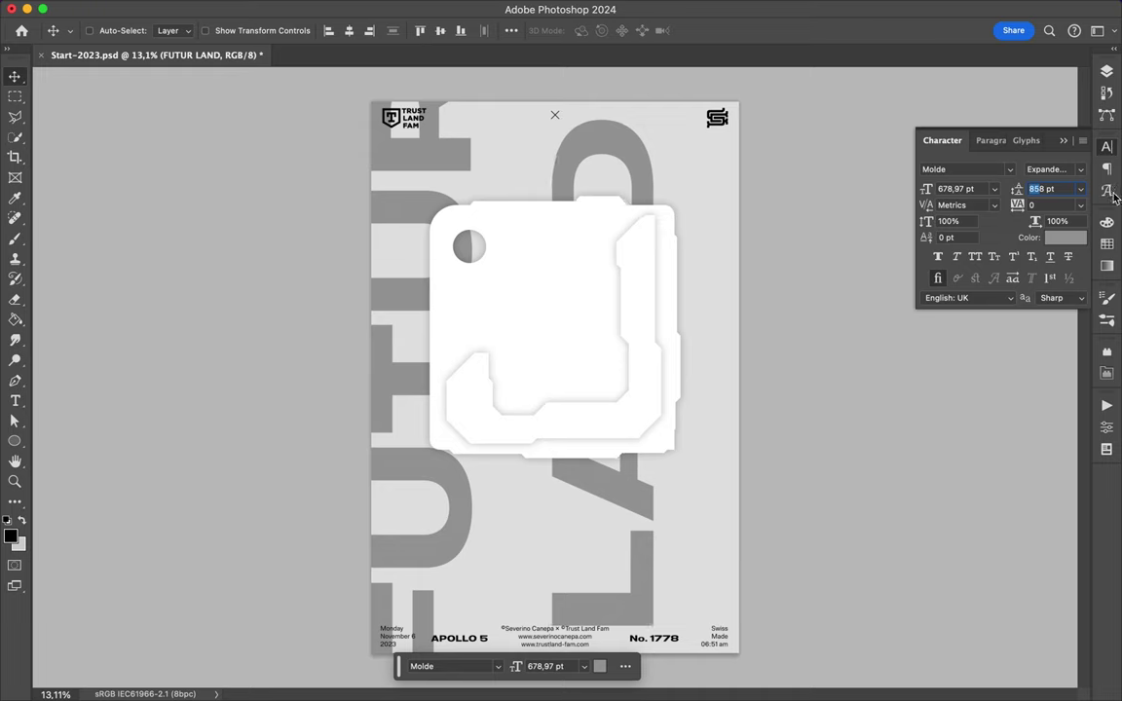
{"action": "left_click", "coordinate": [1030, 189]}
{"action": "type", "text": "9"}
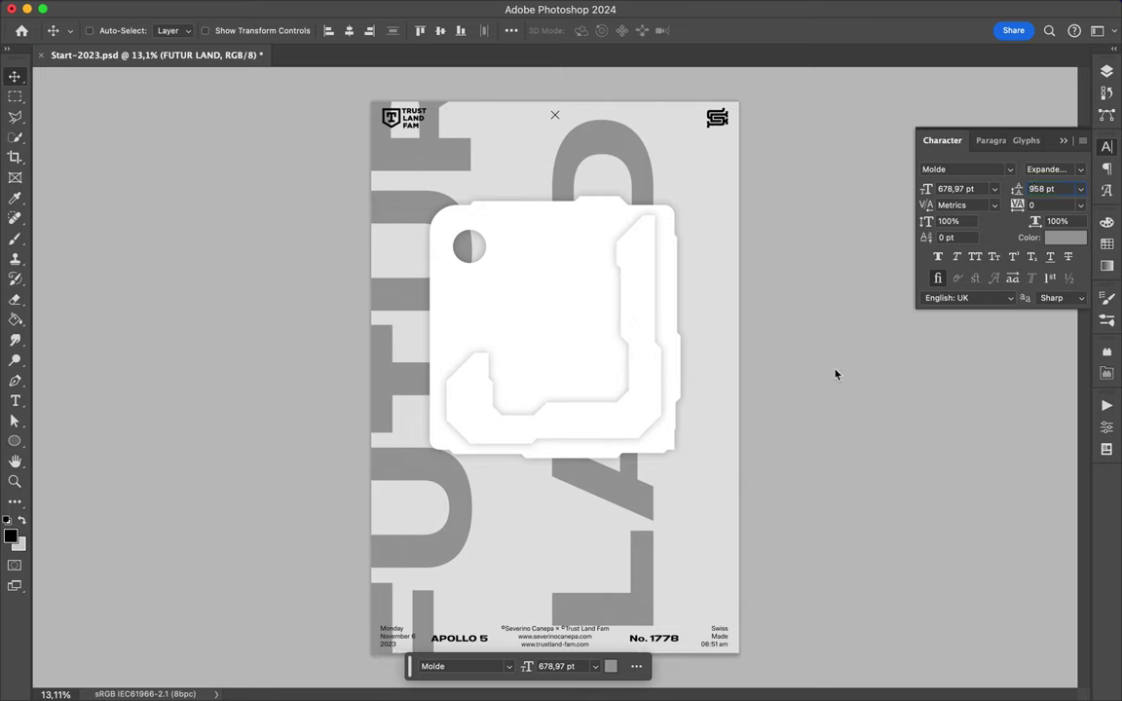
- Nudge the vertical text slightly right and select all of its text
{"action": "left_click_drag", "start_coordinate": [595, 501], "coordinate": [629, 503]}
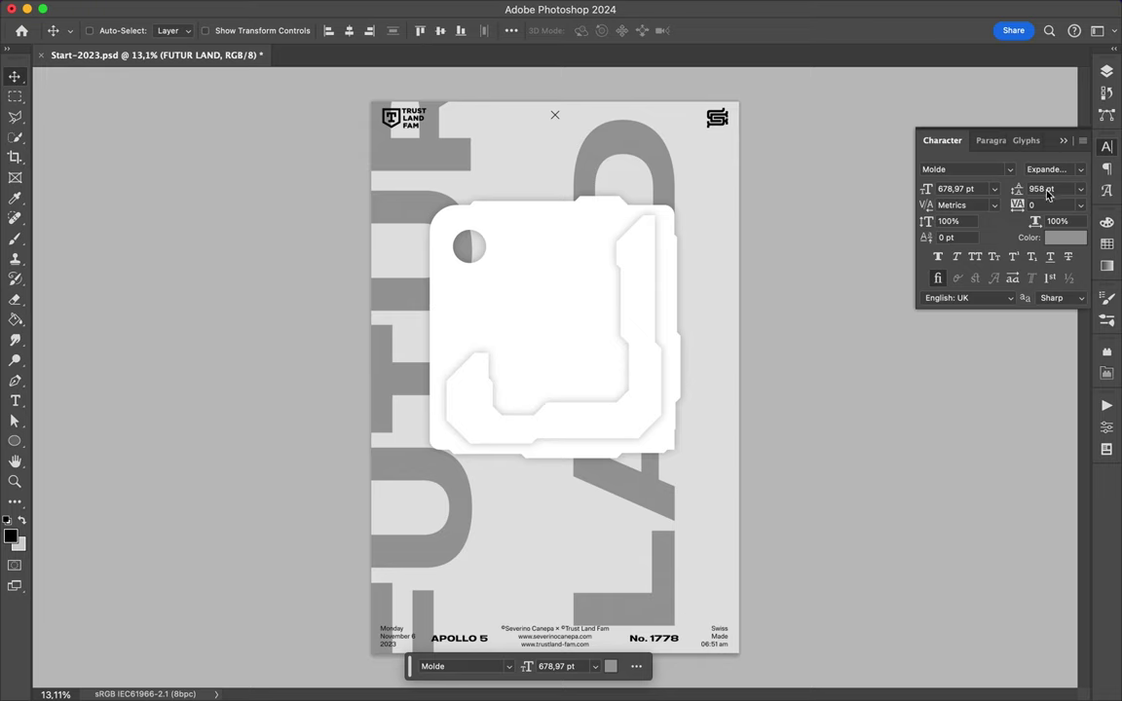
{"action": "key", "text": "Return"}
{"action": "key", "text": "ctrl+a"}
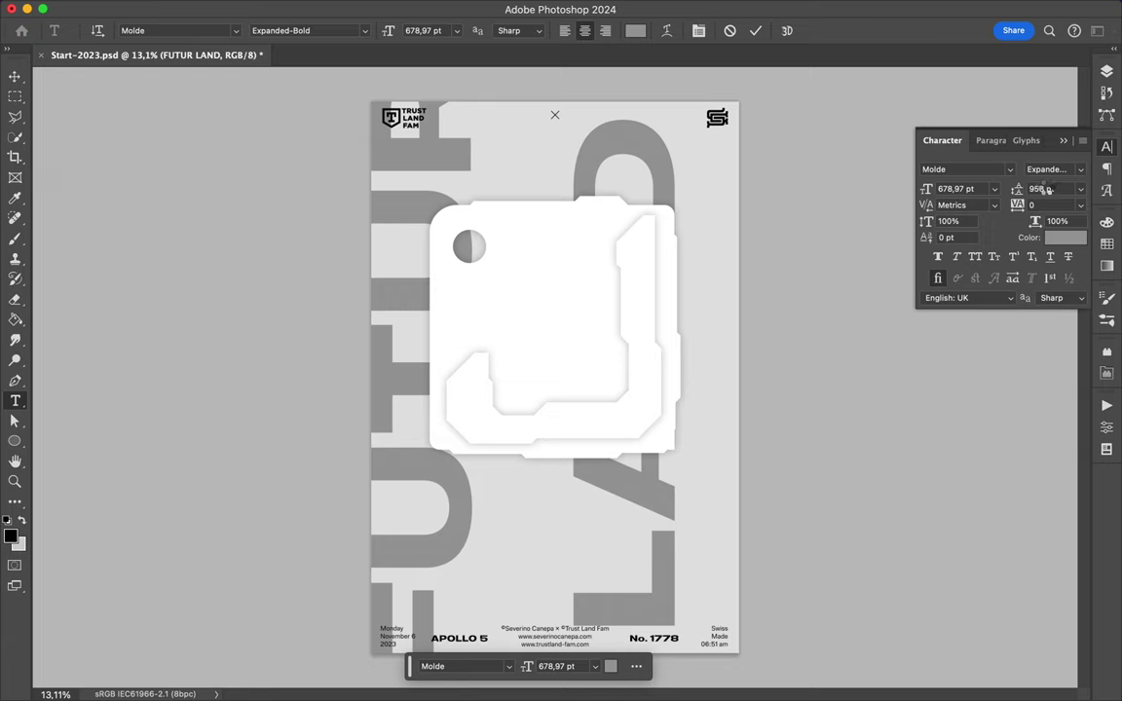
- Try applying 958 pt leading to new text, then undo the change
{"action": "type", "text": "558"}
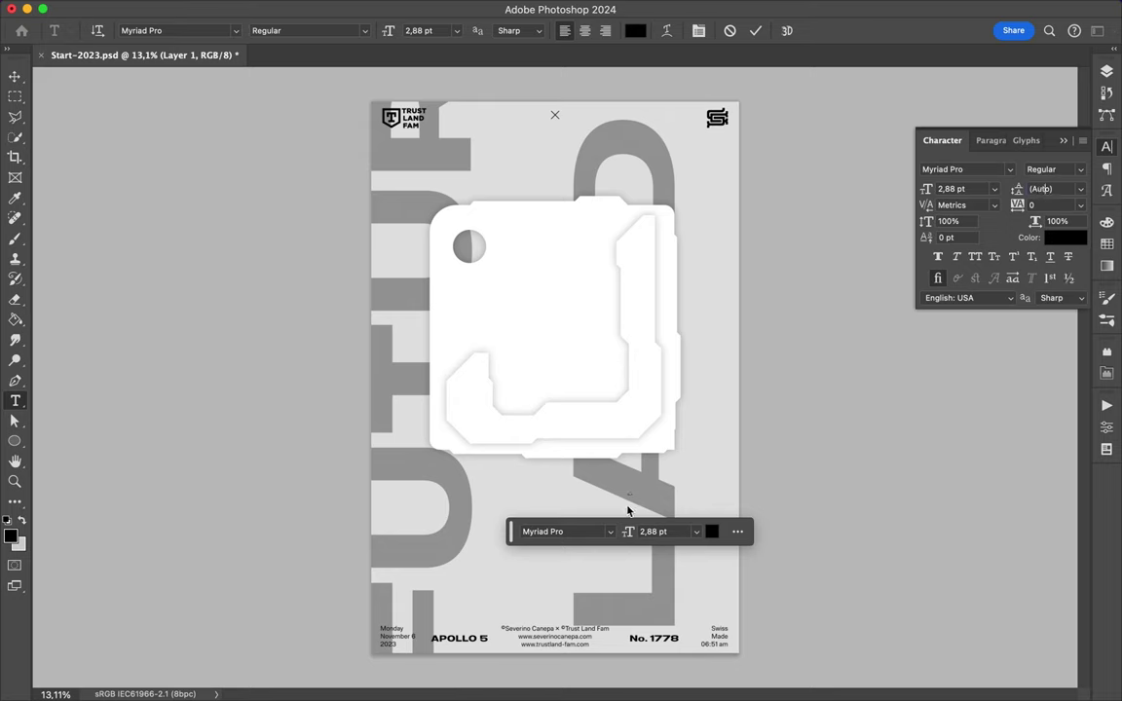
{"action": "key", "text": "super+a"}
{"action": "type", "text": "1"}
{"action": "type", "text": "58"}
{"action": "key", "text": "Return"}
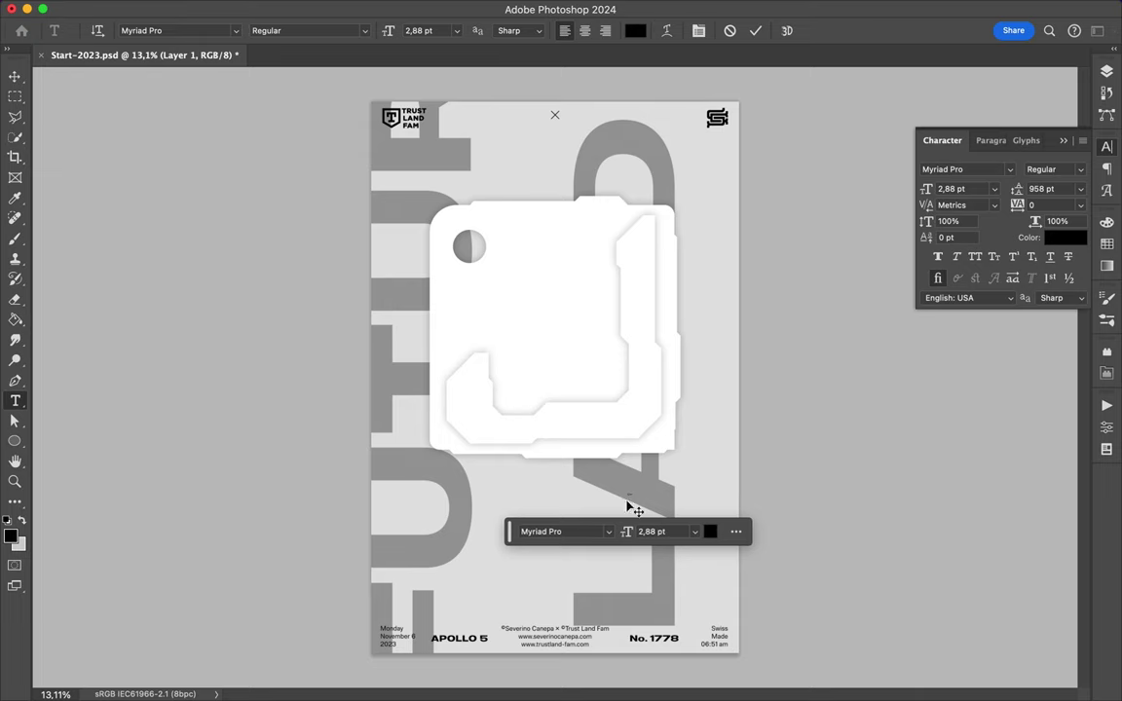
{"action": "key", "text": "ctrl+z"}
- Discard the stray empty text layer and switch to the Type tool on FUTUR LAND
{"action": "key", "text": "ctrl+Right"}
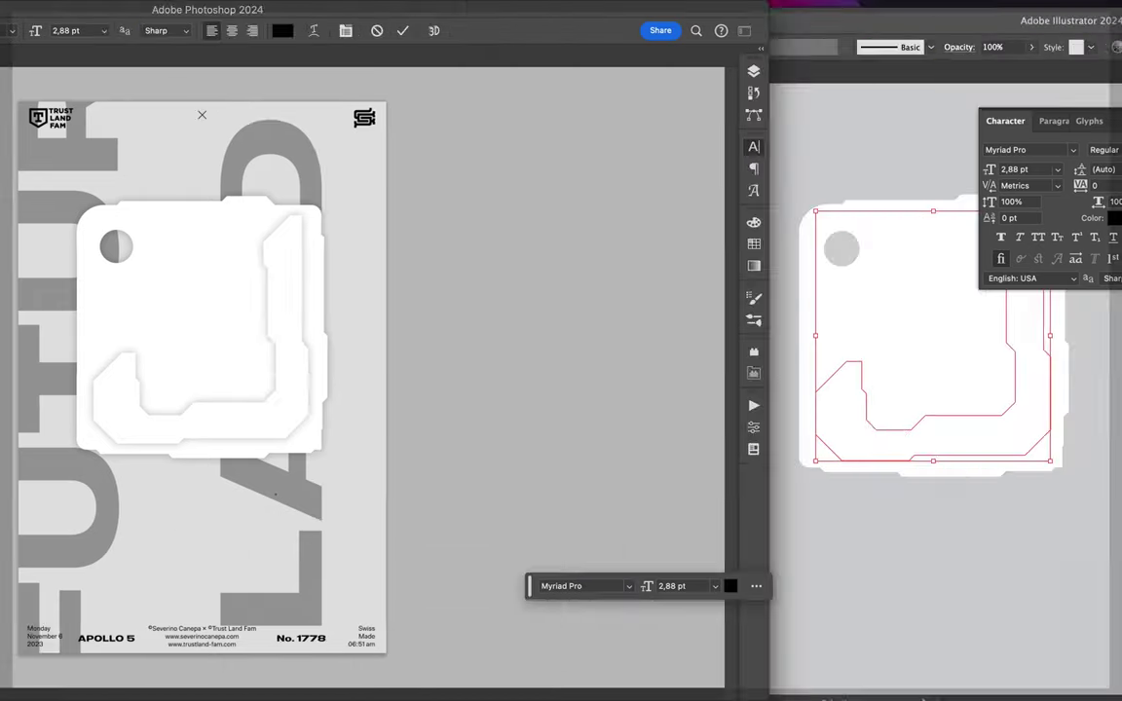
{"action": "key", "text": "ctrl+Left"}
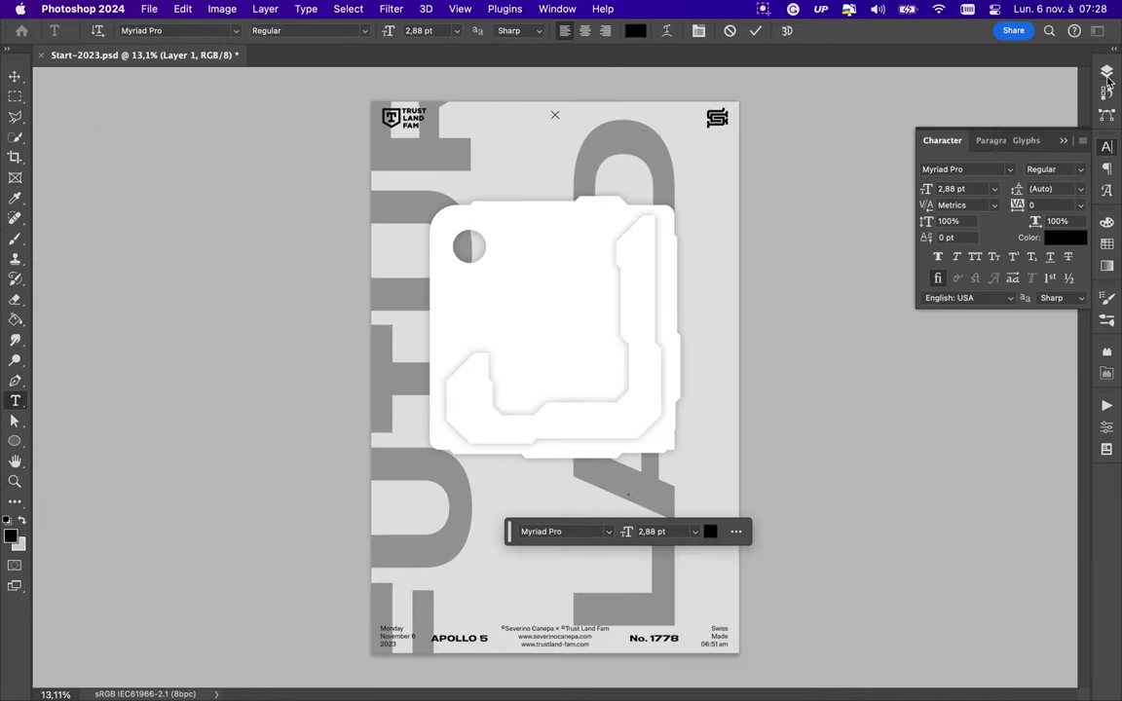
{"action": "left_click", "coordinate": [1106, 74]}
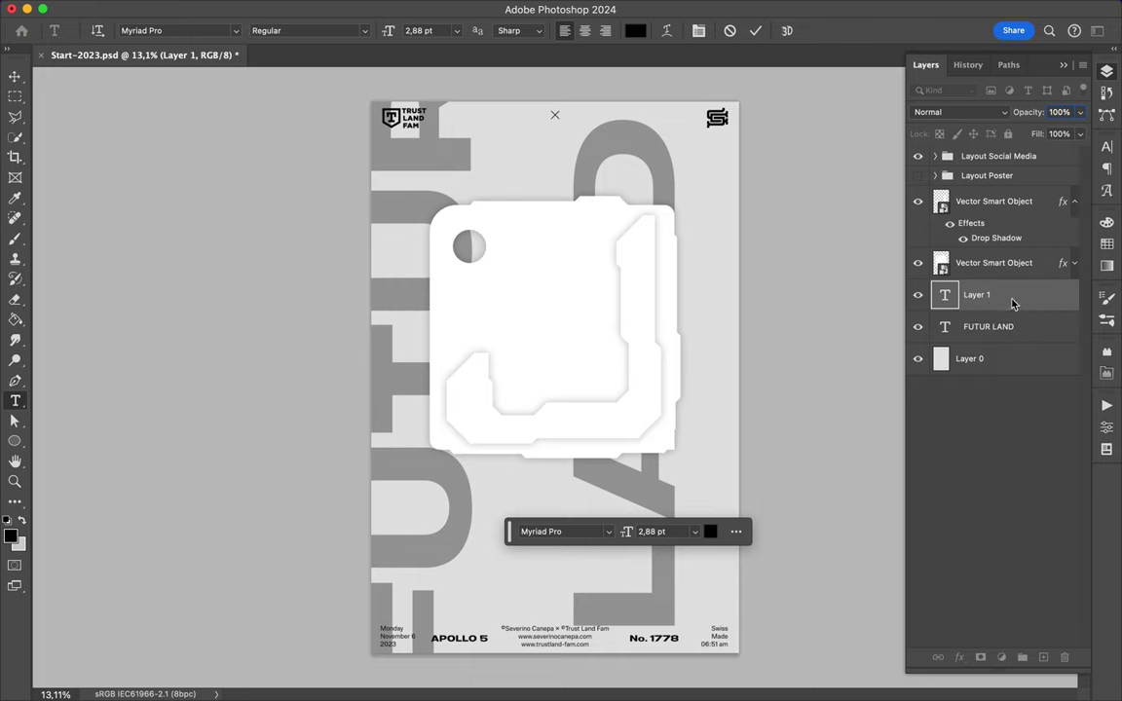
{"action": "key", "text": "ctrl+Return"}
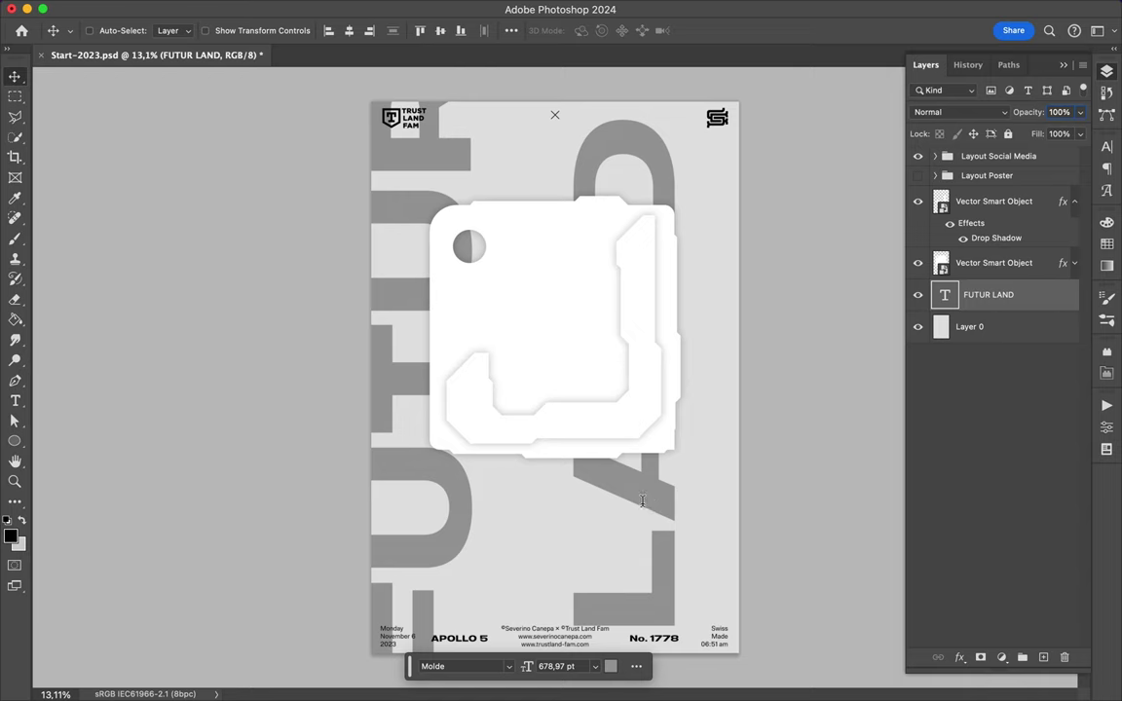
{"action": "key", "text": "t"}
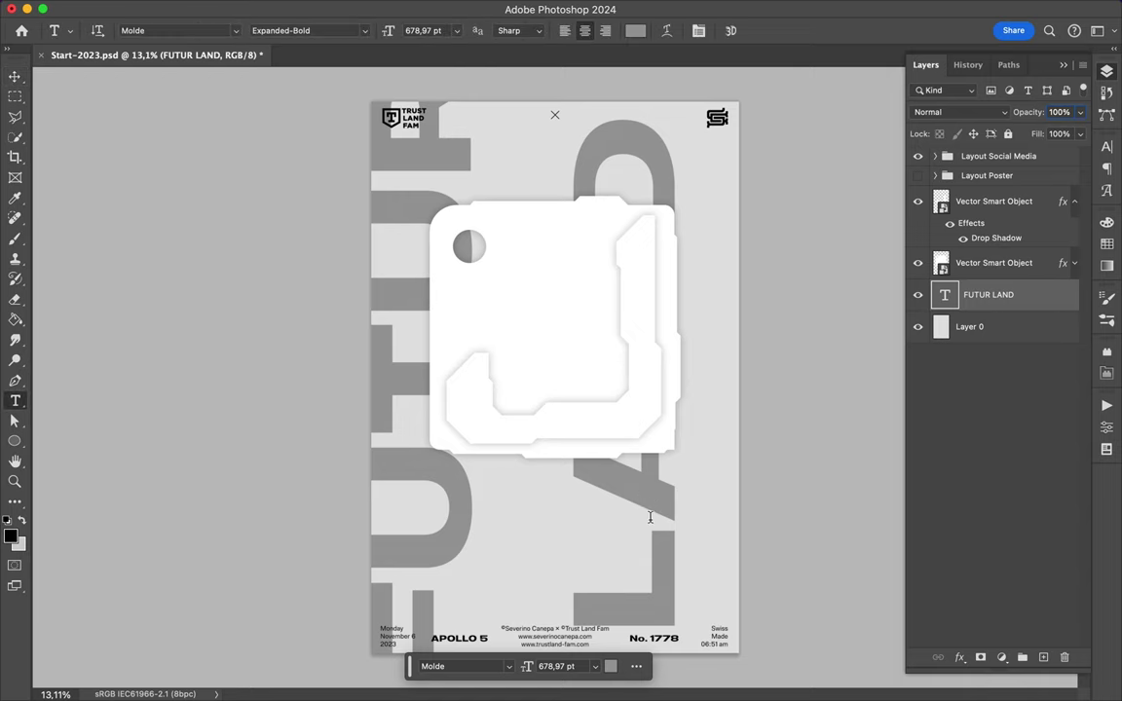
- Delete LAND from the vertical type layer and commit the edit so it reads FUTUR
{"action": "left_click_drag", "start_coordinate": [654, 514], "coordinate": [652, 511]}
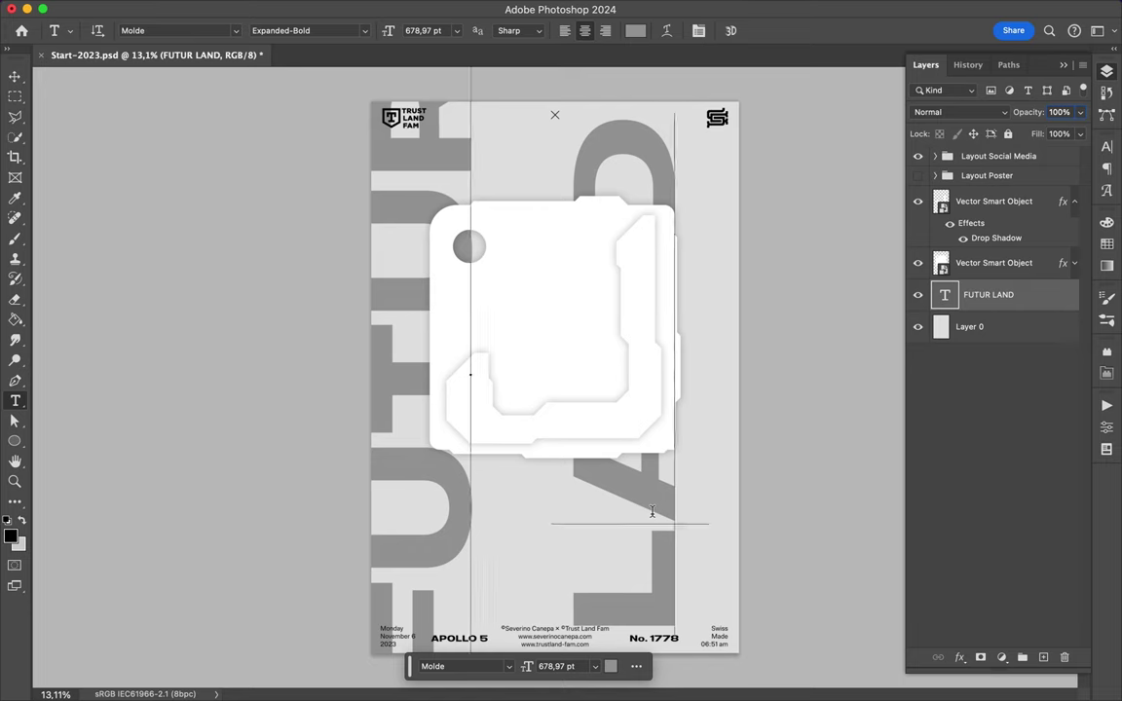
{"action": "left_click", "coordinate": [652, 511]}
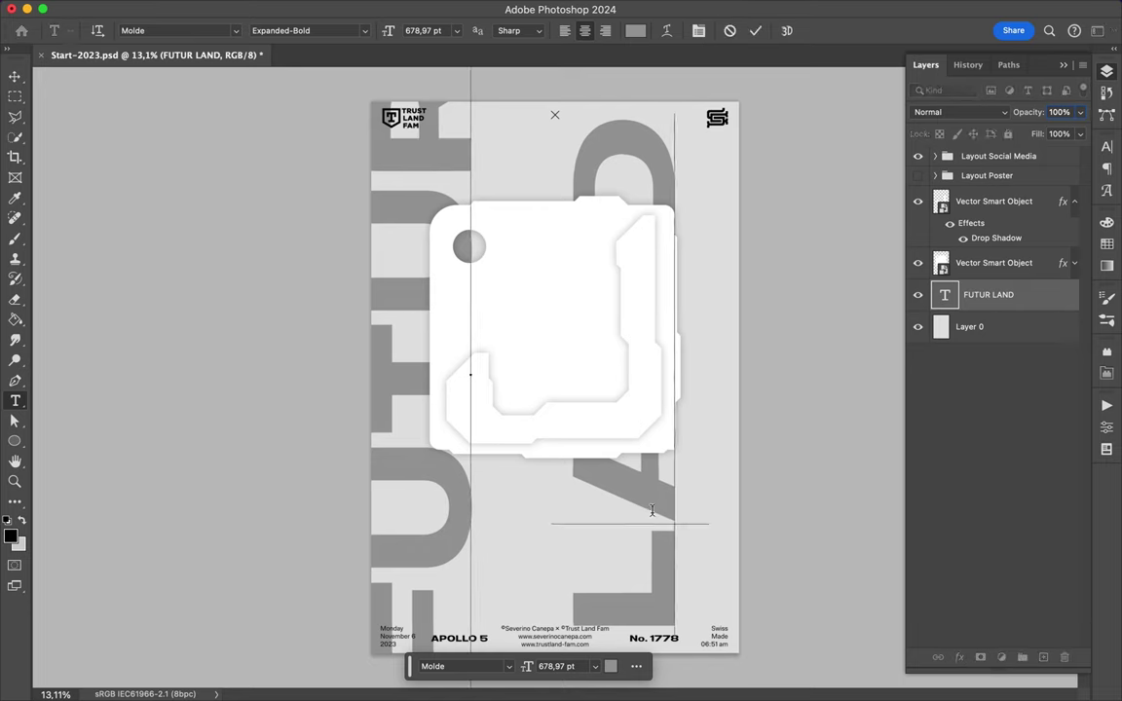
{"action": "double_click", "coordinate": [652, 511]}
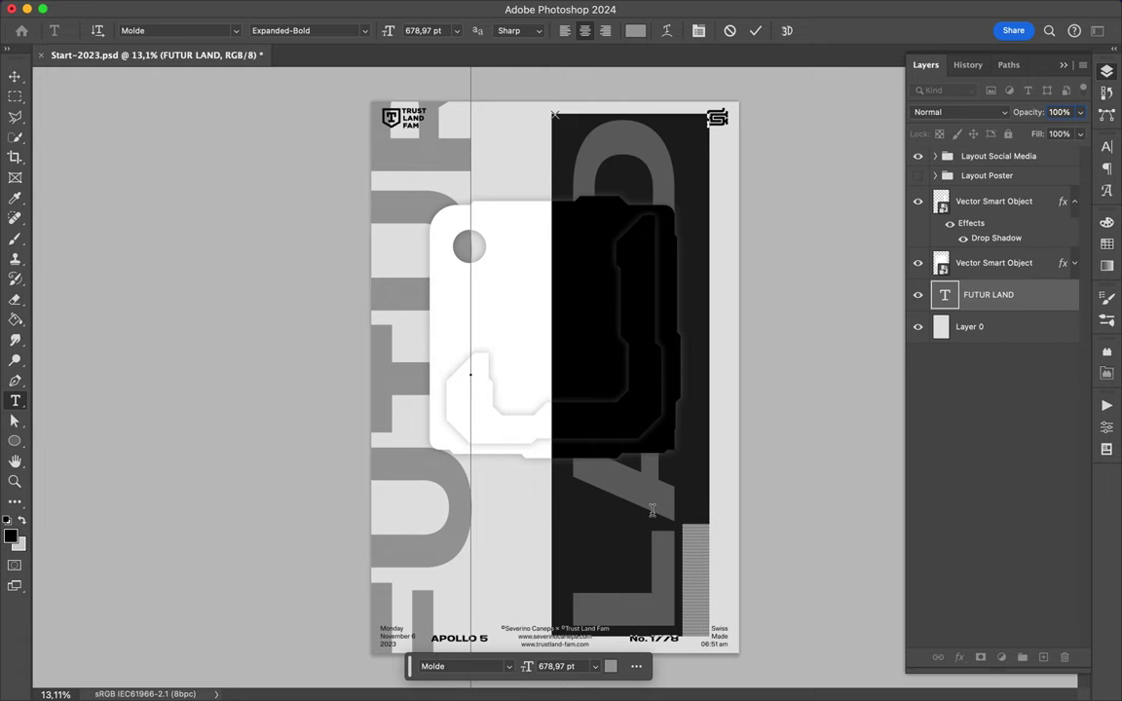
{"action": "key", "text": "BackSpace"}
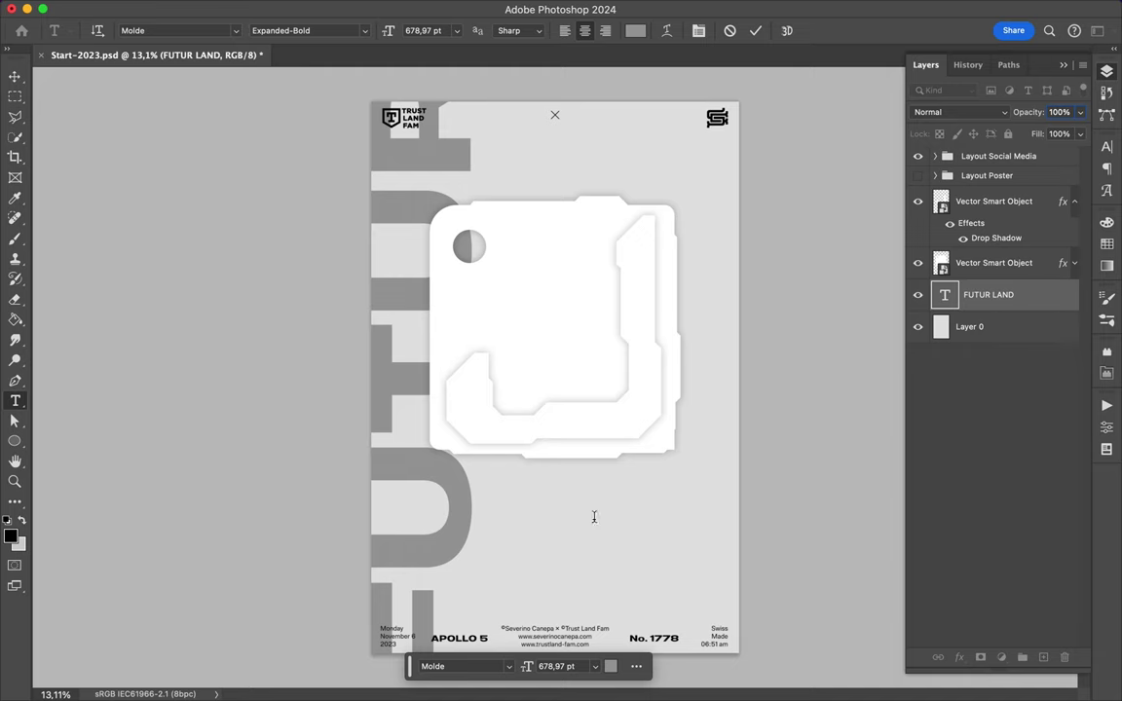
{"action": "left_click", "coordinate": [454, 518]}
{"action": "left_click", "coordinate": [432, 544]}
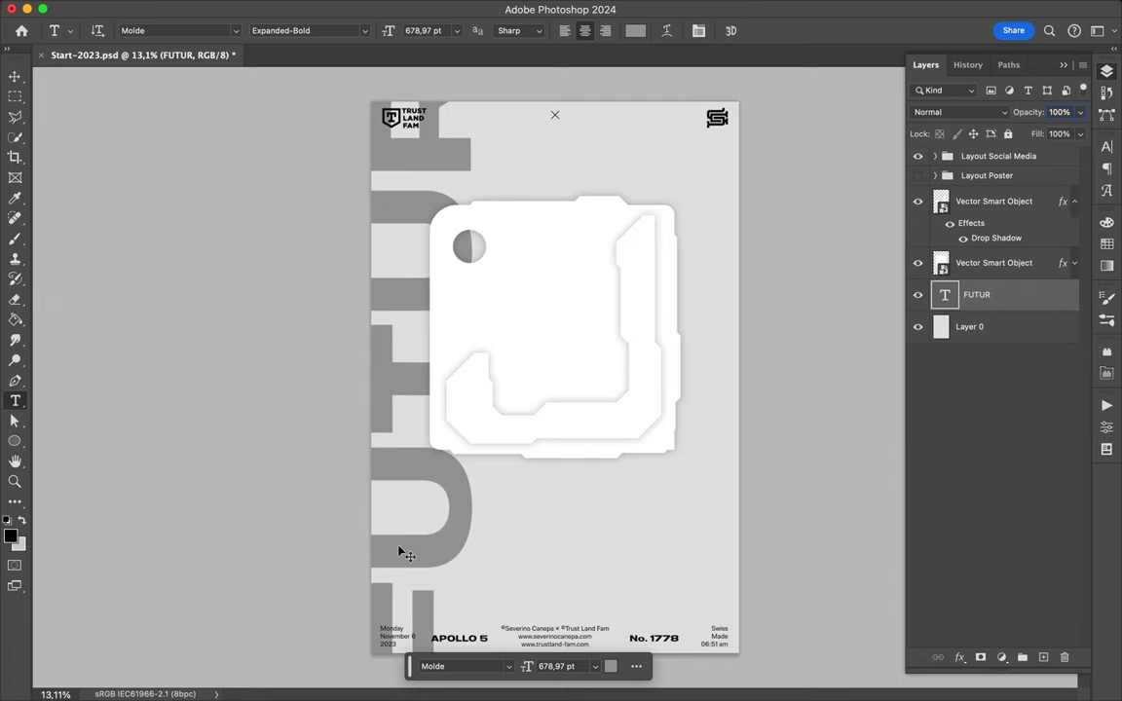
{"action": "key", "text": "v"}
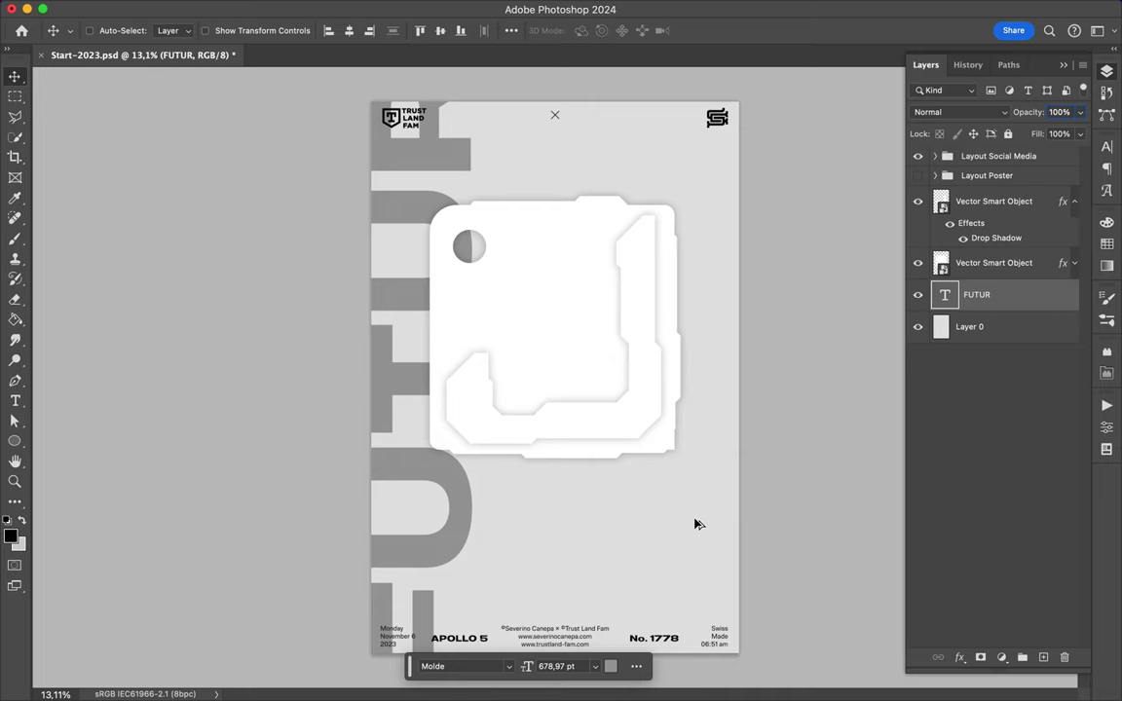
- Alt-drag a copy of the vertical FUTUR text to the poster's right edge
{"action": "left_click_drag", "start_coordinate": [694, 524], "coordinate": [695, 524]}
{"action": "key", "text": "t"}
{"action": "key", "text": "v"}
{"action": "left_click_drag", "start_coordinate": [690, 551], "coordinate": [690, 580]}
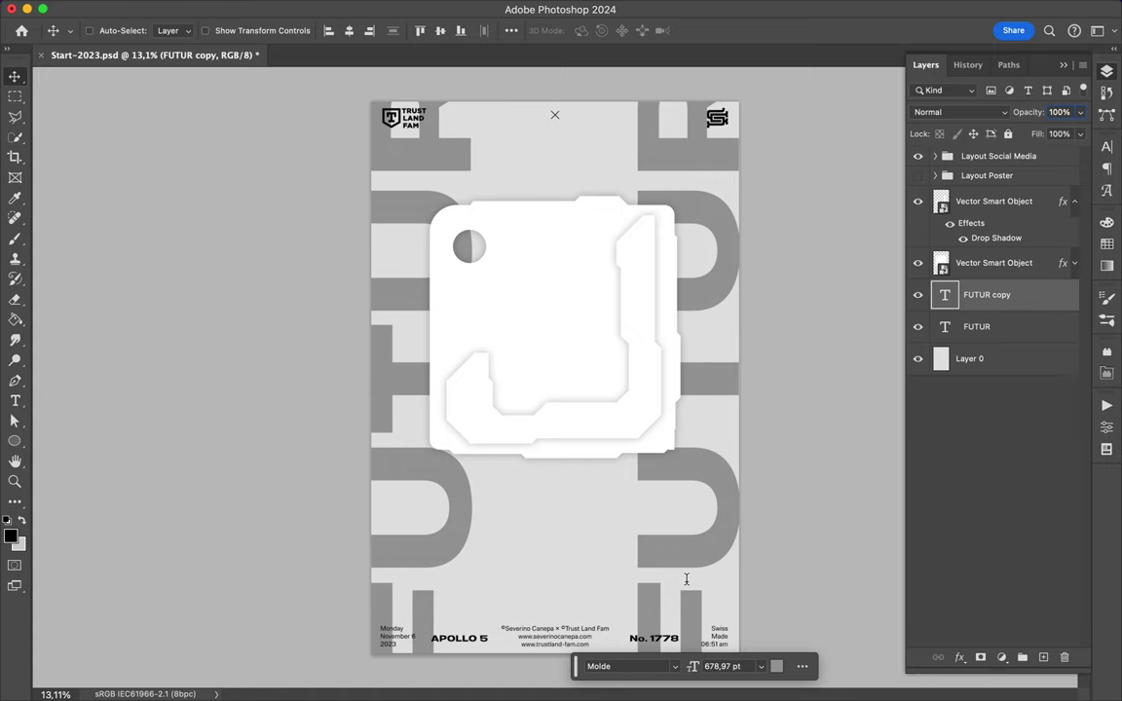
{"action": "double_click", "coordinate": [685, 579]}
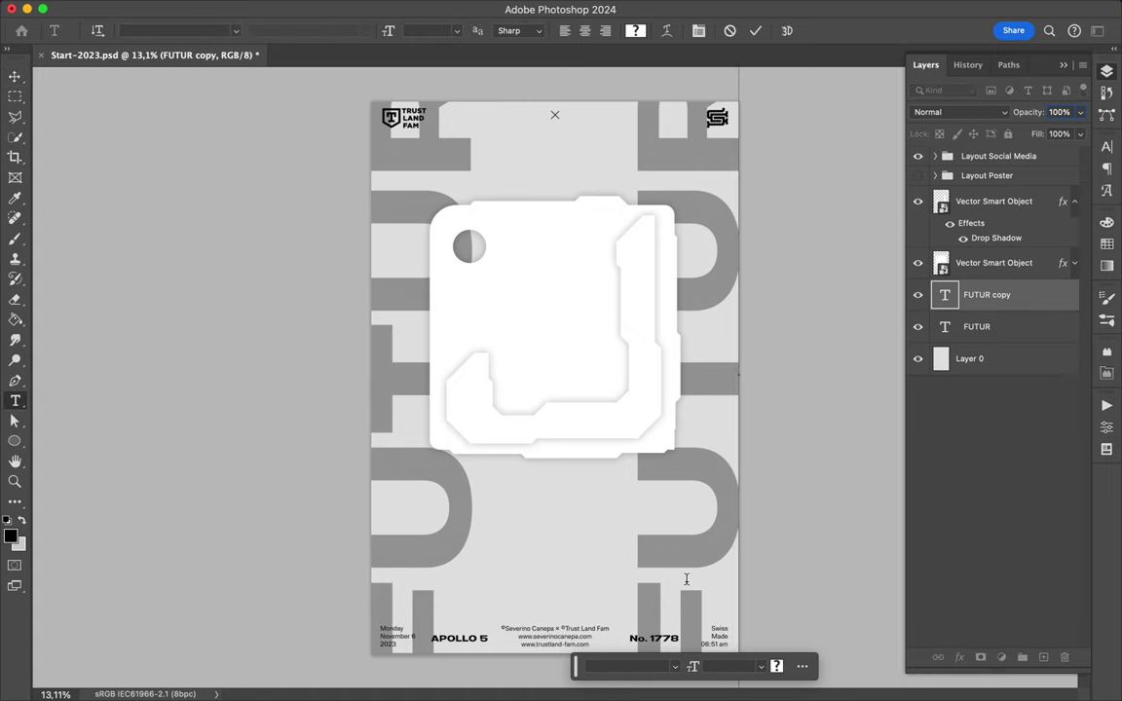
{"action": "double_click", "coordinate": [685, 578]}
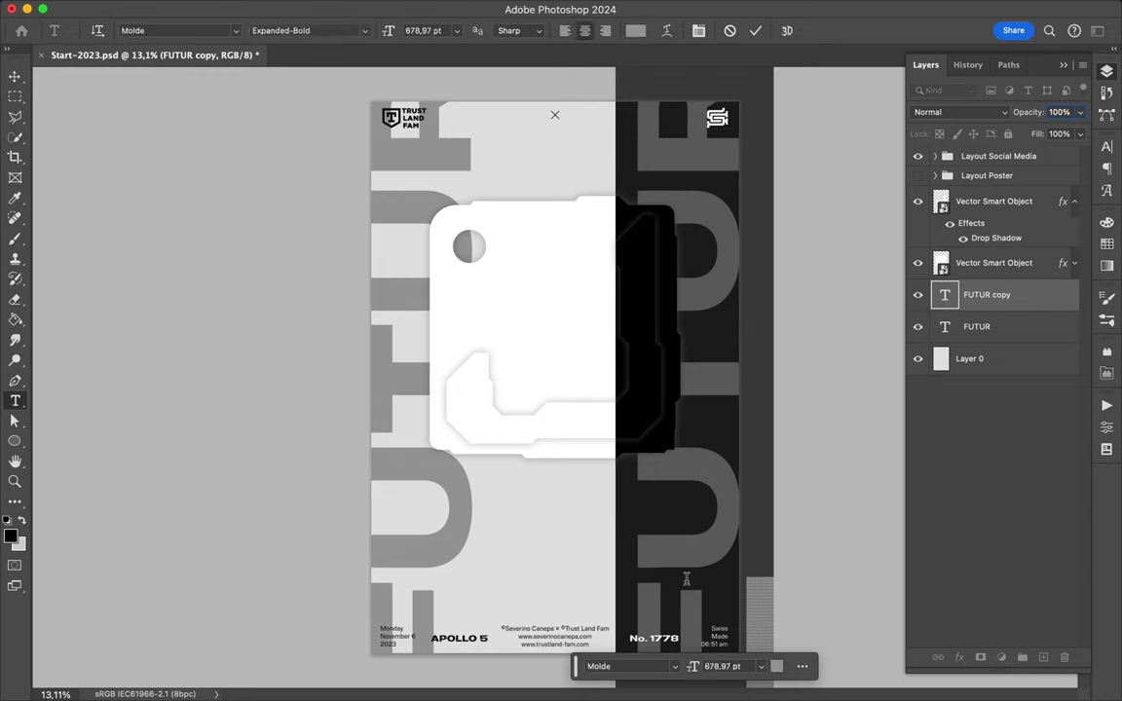
- Attempt to overwrite the copied word, then undo and redo back to the copied layer
{"action": "key", "text": "super+h"}
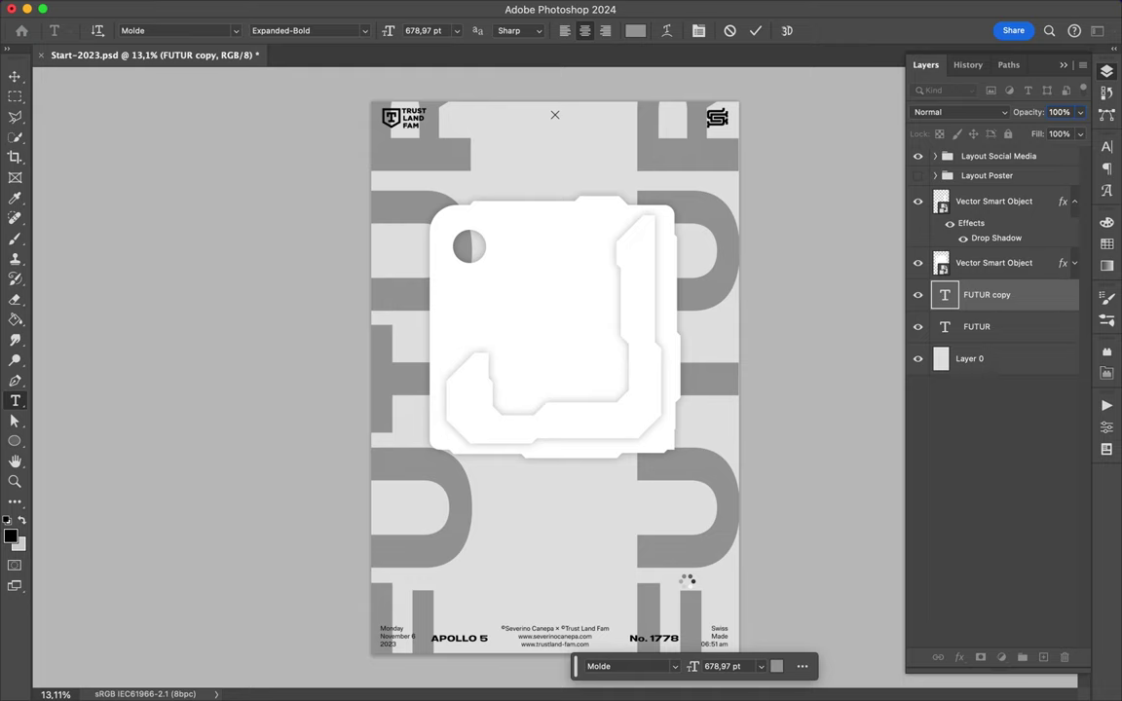
{"action": "key", "text": "v"}
{"action": "key", "text": "l"}
{"action": "key", "text": "a"}
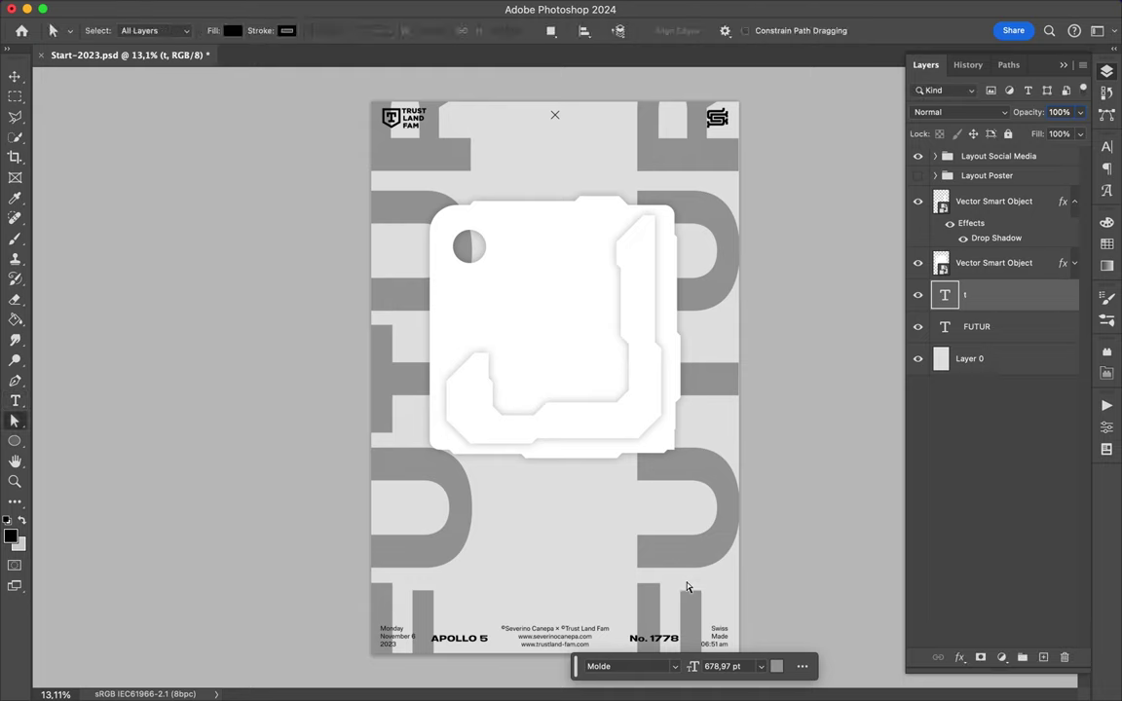
{"action": "key", "text": "super+z"}
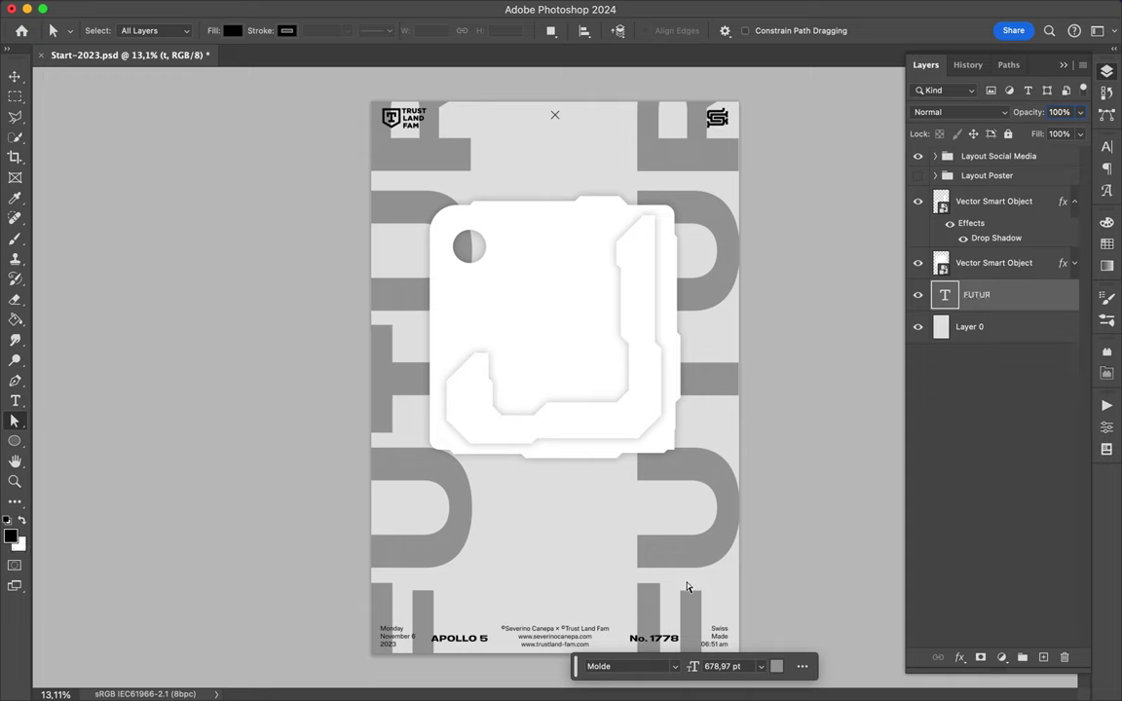
{"action": "key", "text": "super+z"}
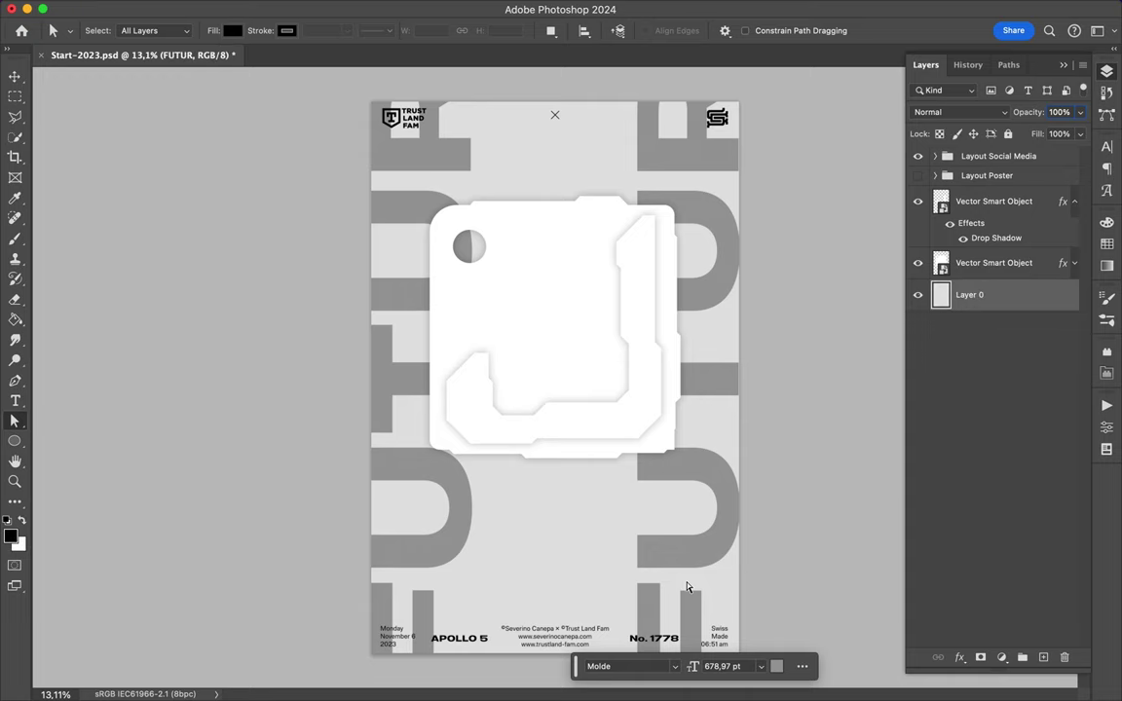
{"action": "key", "text": "super+z"}
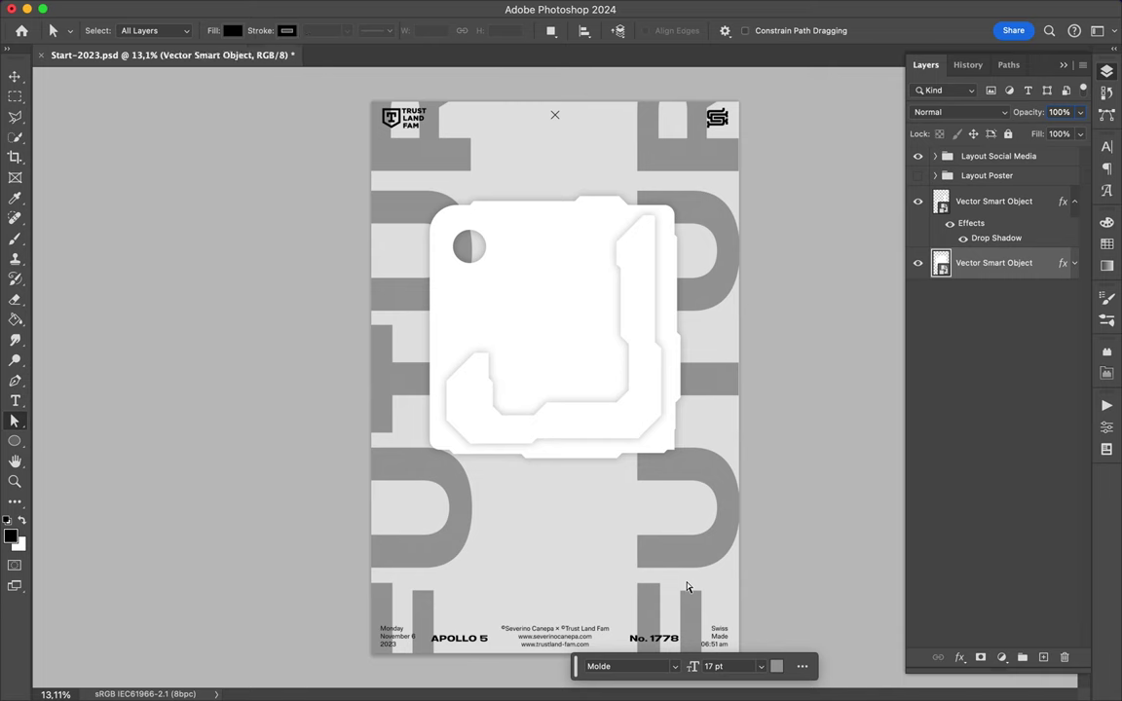
{"action": "key", "text": "super+shift+z"}
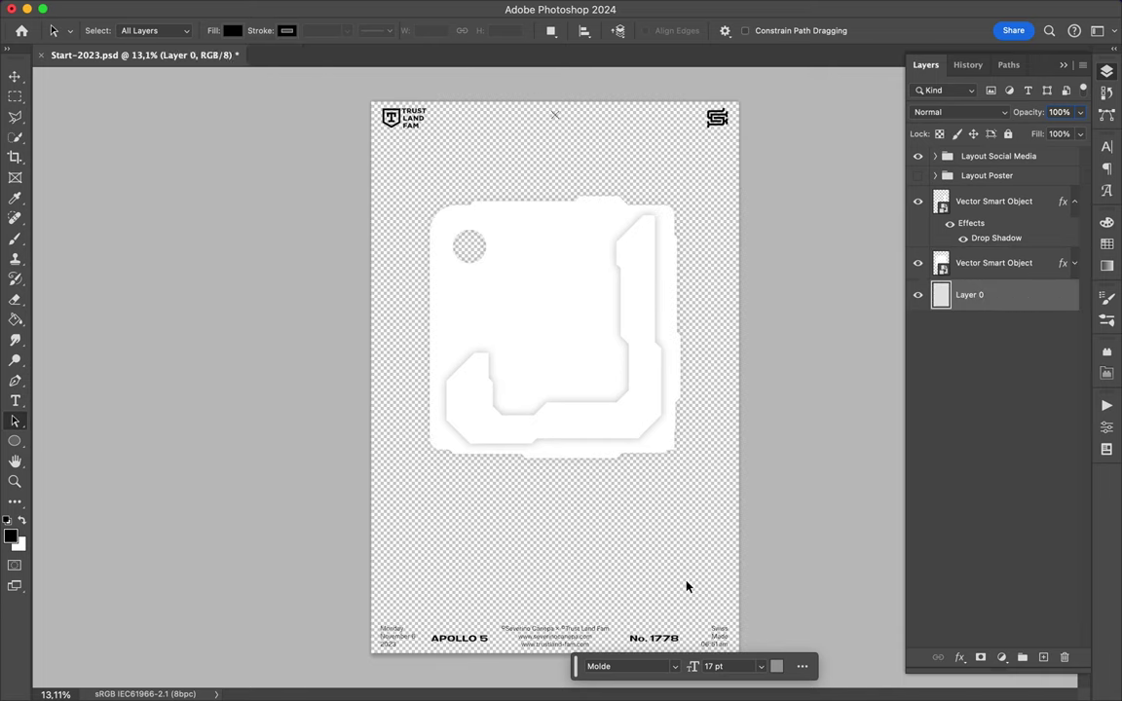
{"action": "key", "text": "super+shift+z"}
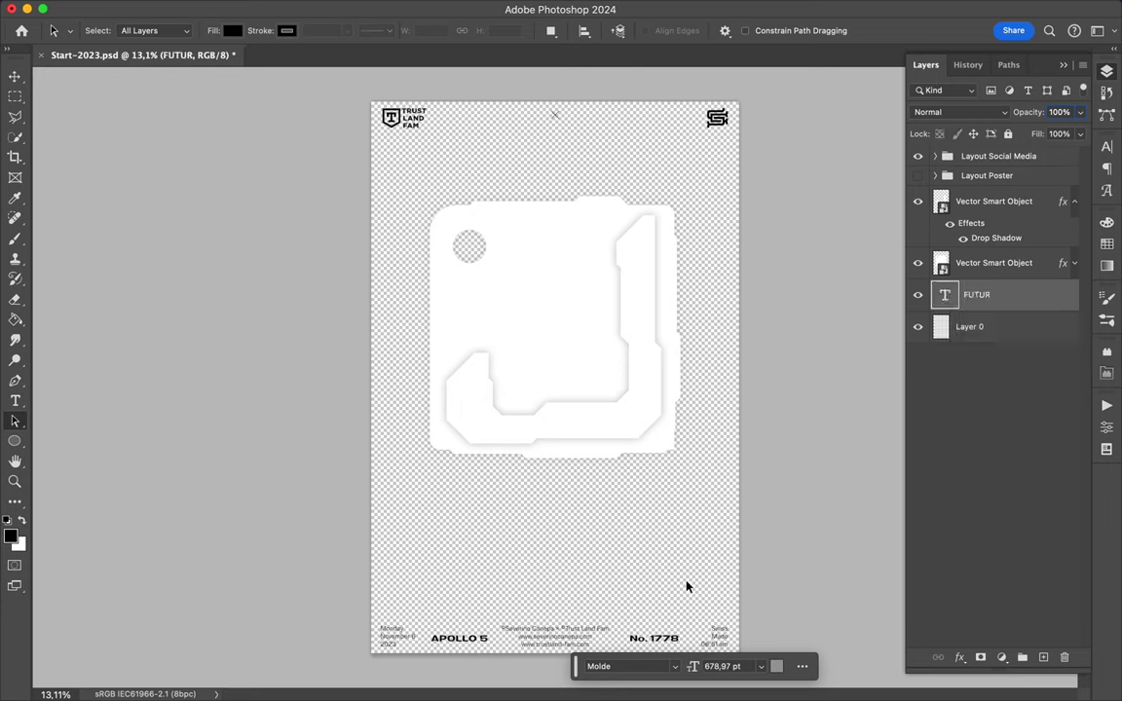
{"action": "key", "text": "super+shift+z"}
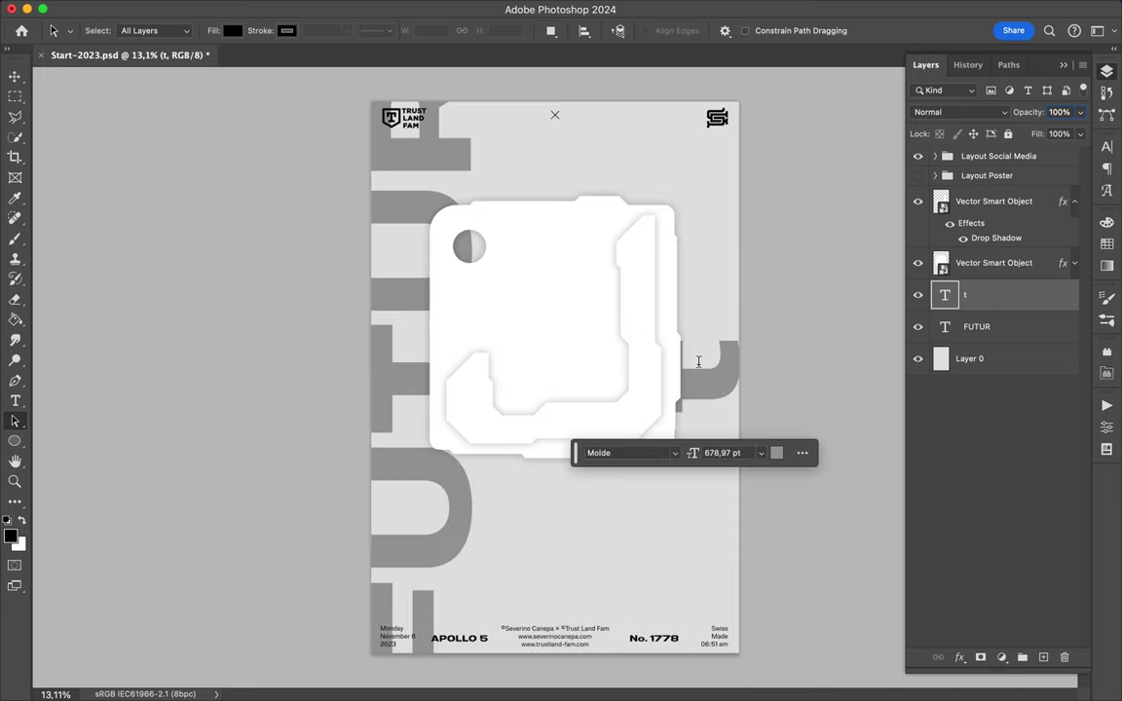
- Retype the copied vertical word as LAND and commit the text
{"action": "key", "text": "t"}
{"action": "left_click", "coordinate": [698, 362]}
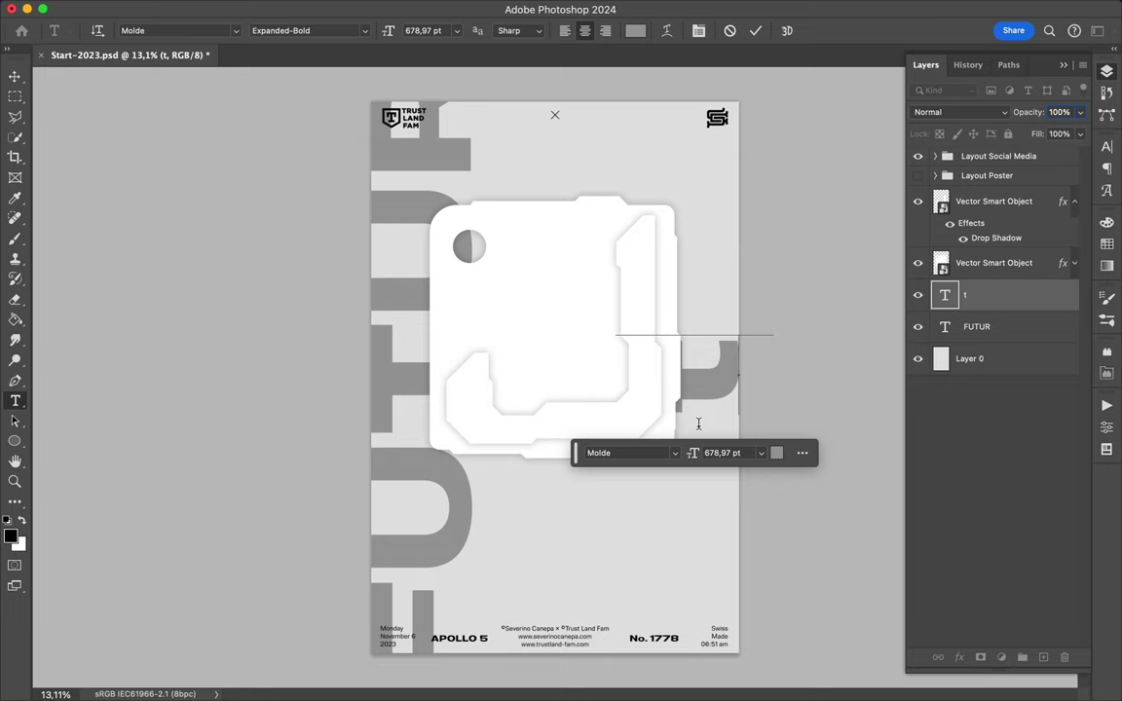
{"action": "type", "text": "ureD"}
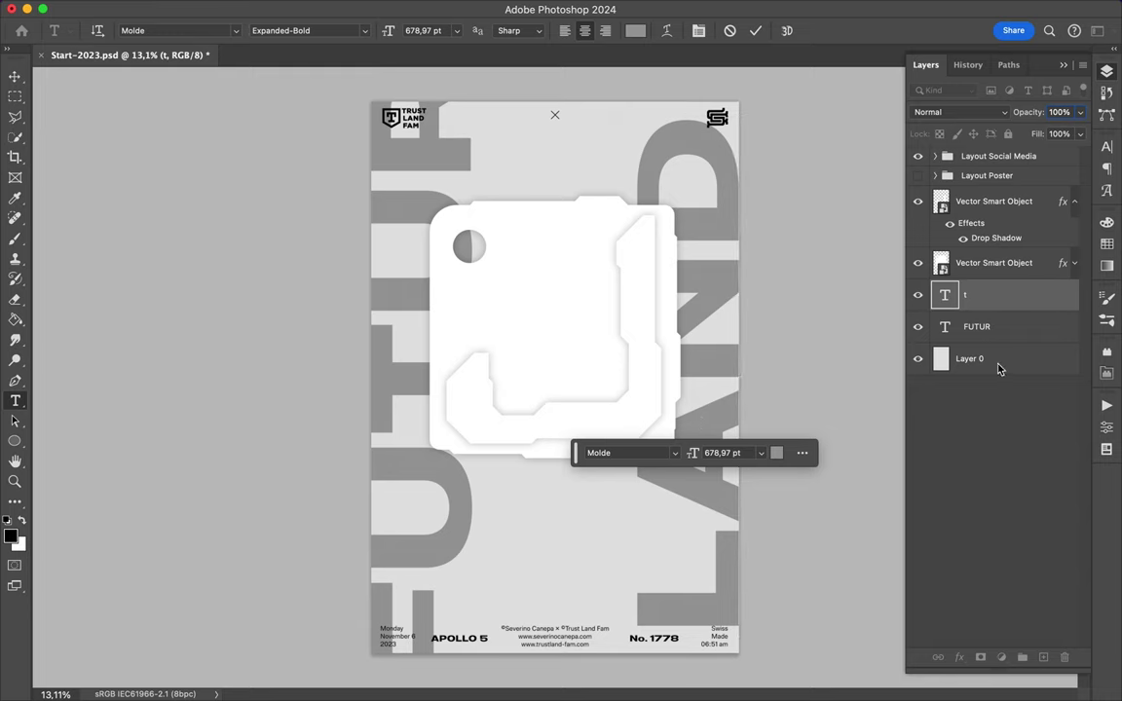
{"action": "key", "text": "Escape"}
{"action": "key", "text": "a"}
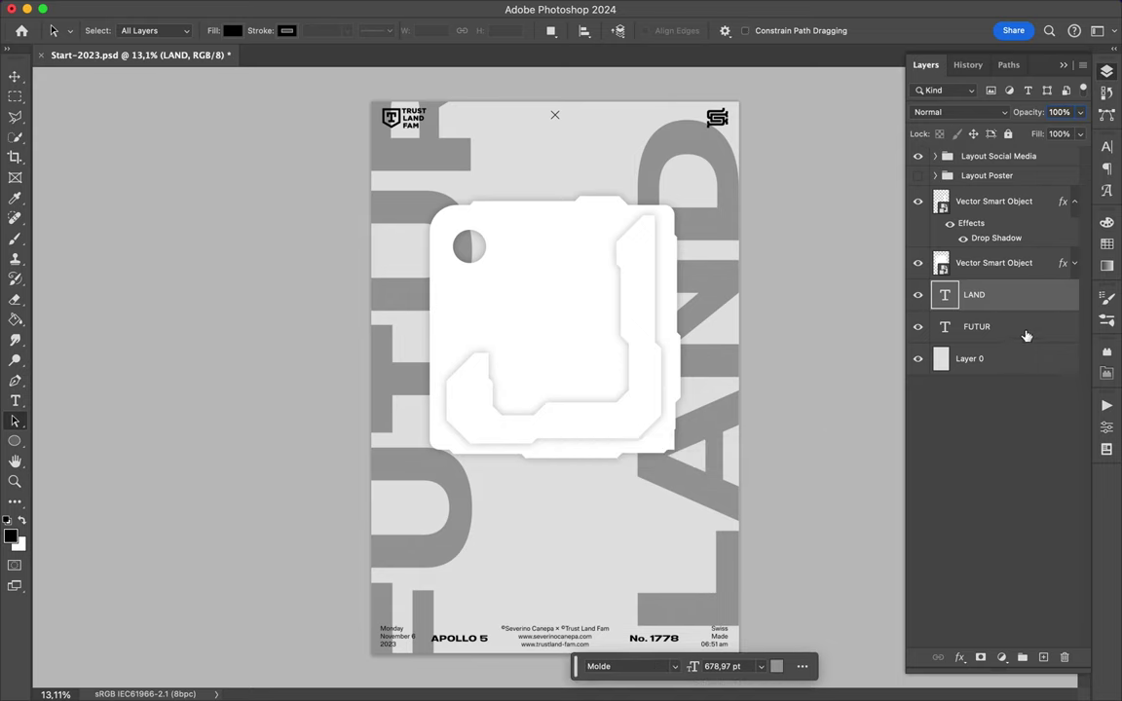
- Select both the FUTUR and LAND layers and lower their fill to 32%
{"action": "left_click", "coordinate": [1025, 336], "text": "shift"}
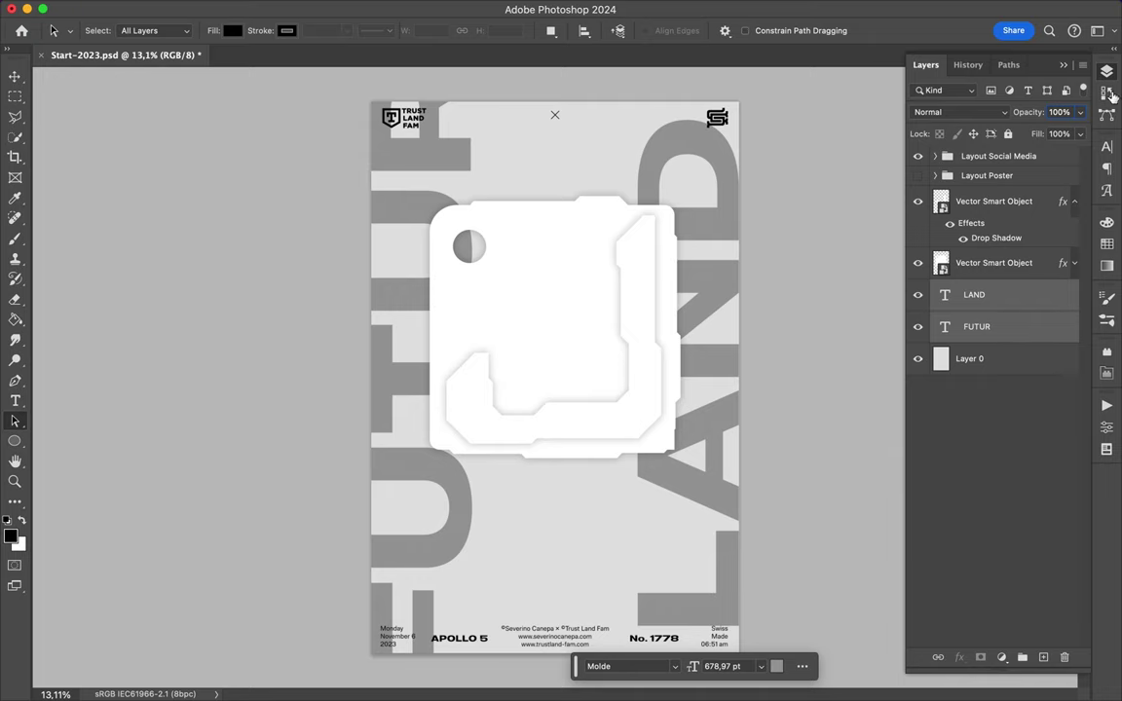
{"action": "left_click", "coordinate": [1081, 135]}
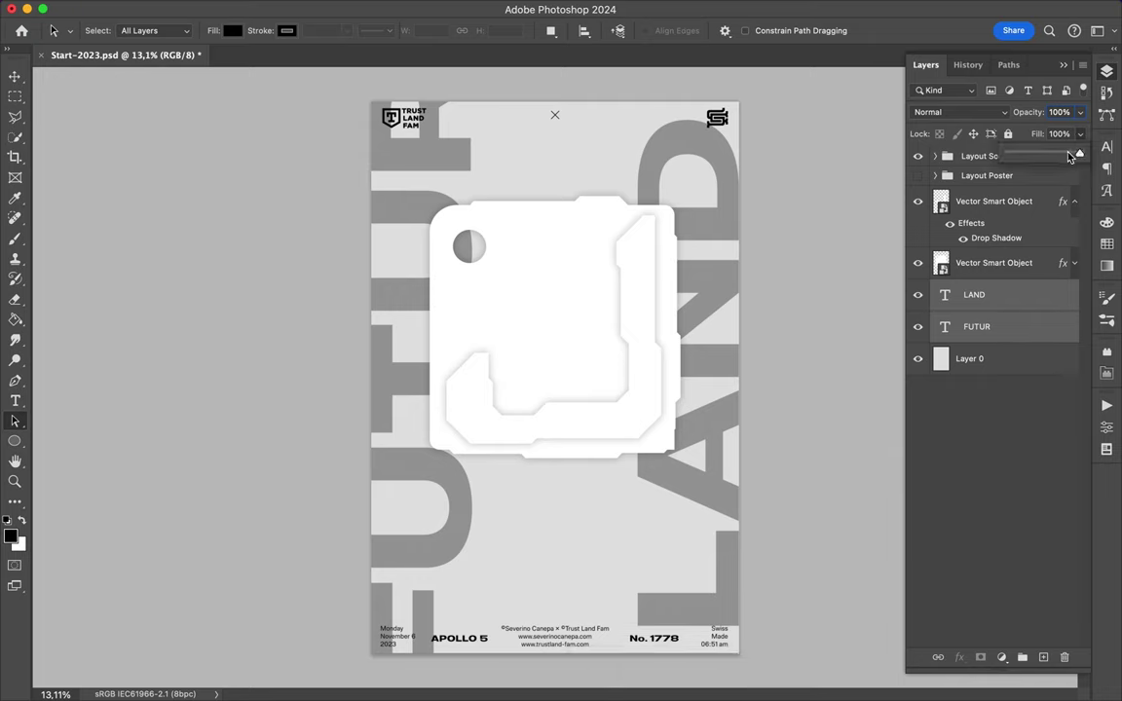
{"action": "left_click", "coordinate": [1066, 155]}
{"action": "left_click", "coordinate": [1049, 157]}
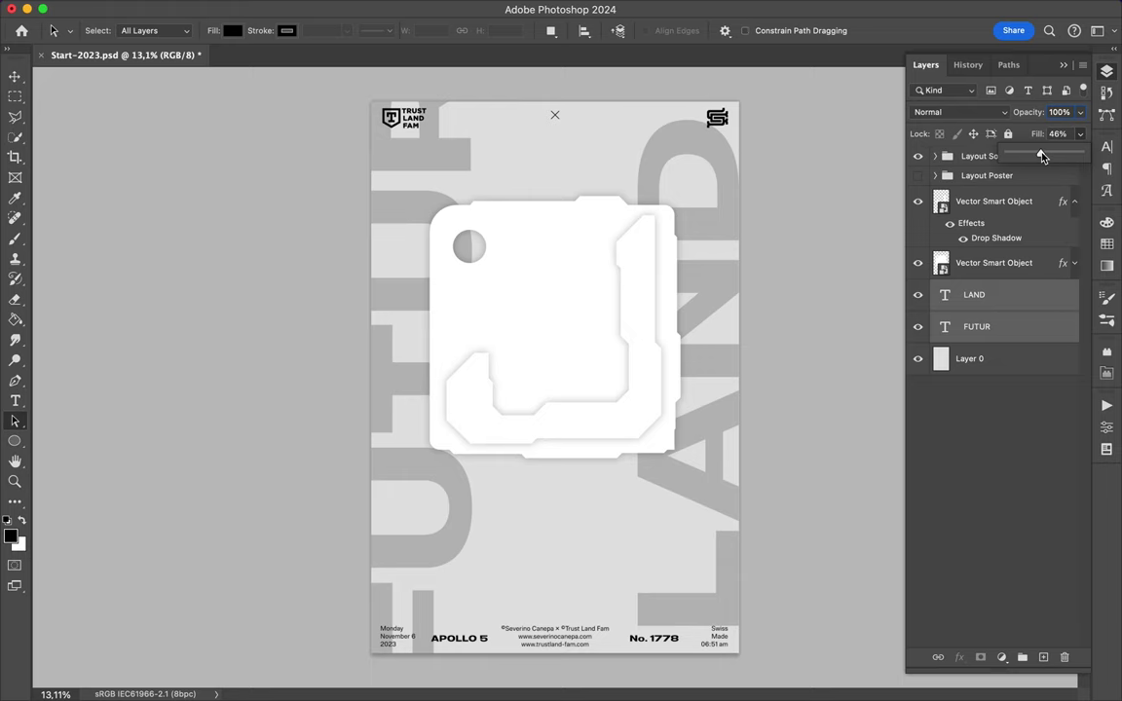
{"action": "left_click_drag", "start_coordinate": [1034, 157], "coordinate": [1031, 157]}
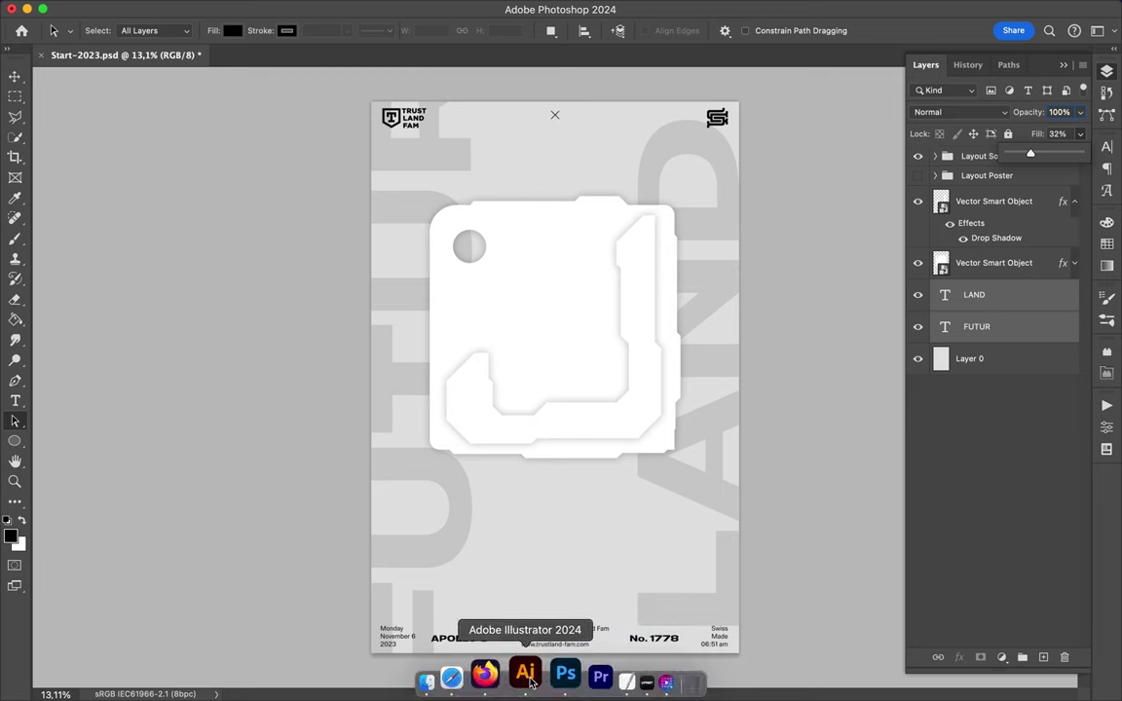
- Switch to Illustrator and invoke save for the Untitled-2 panel drawing
{"action": "left_click", "coordinate": [527, 674]}
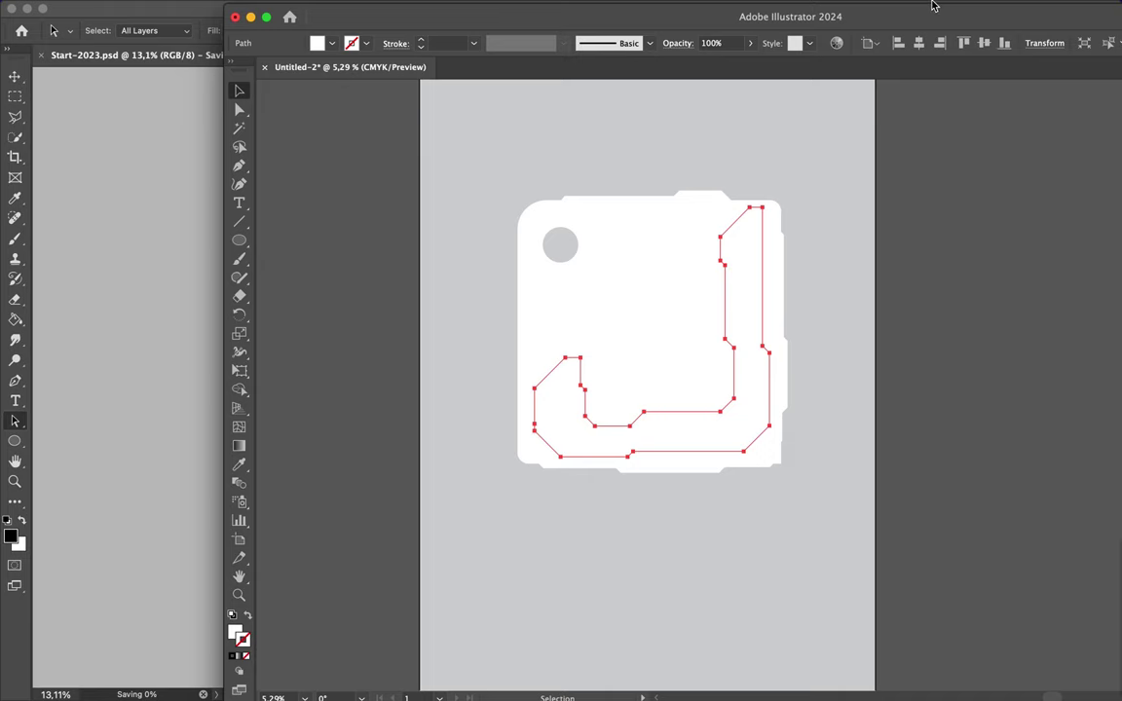
{"action": "key", "text": "ctrl+s"}
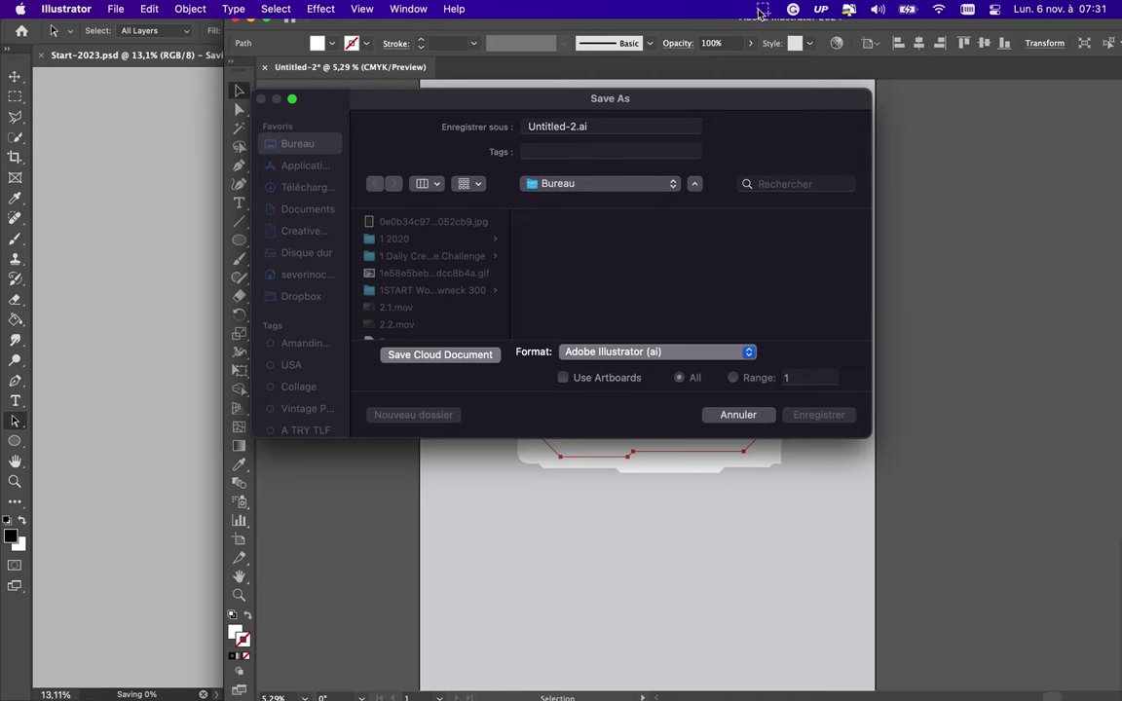
{"action": "left_click", "coordinate": [763, 10]}
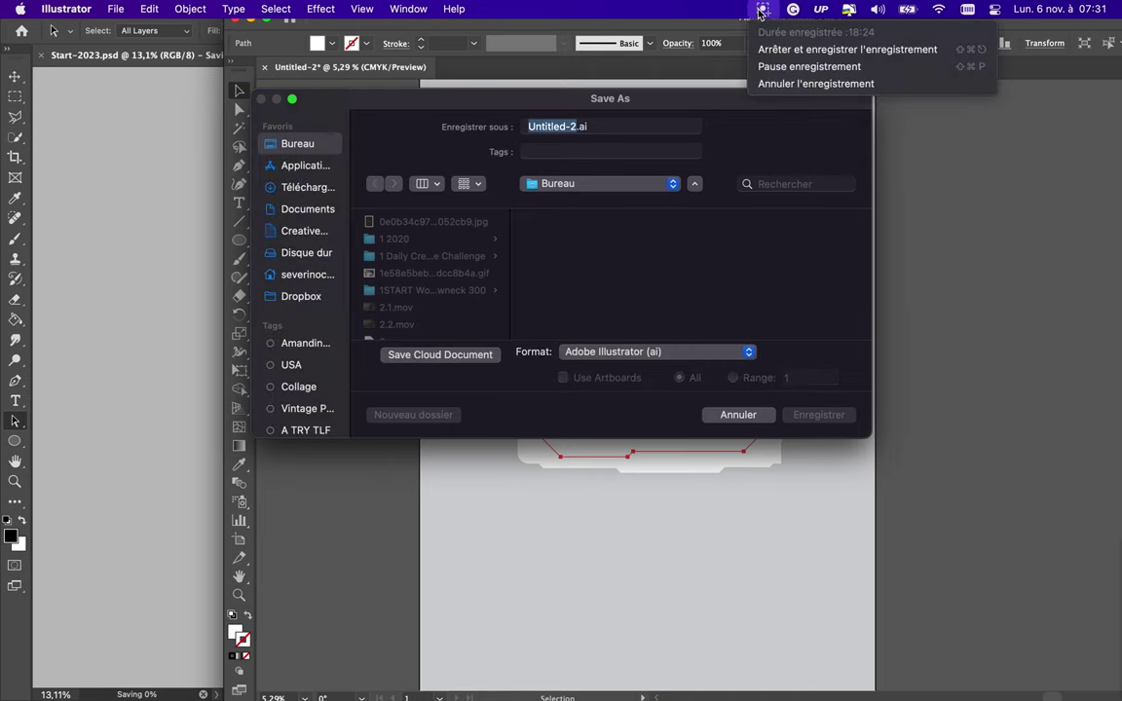
{"action": "left_click", "coordinate": [779, 53]}
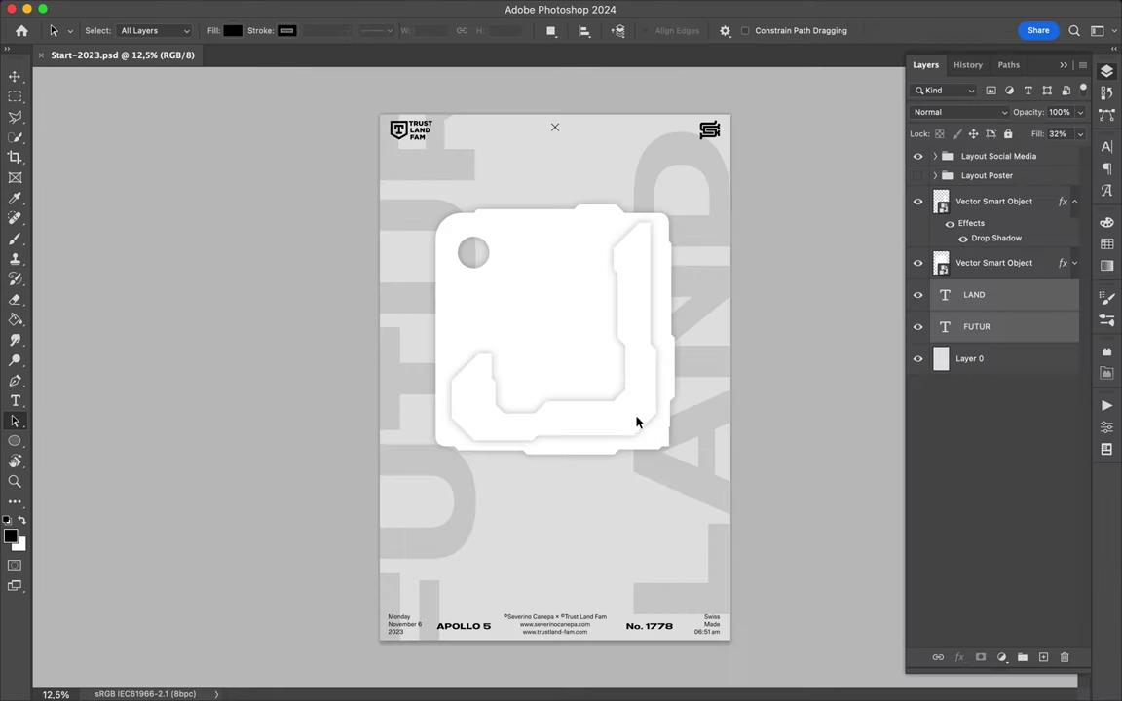
- Enlarge the upper white panel from its corners and shift it up and to the left
{"action": "key", "text": "v"}
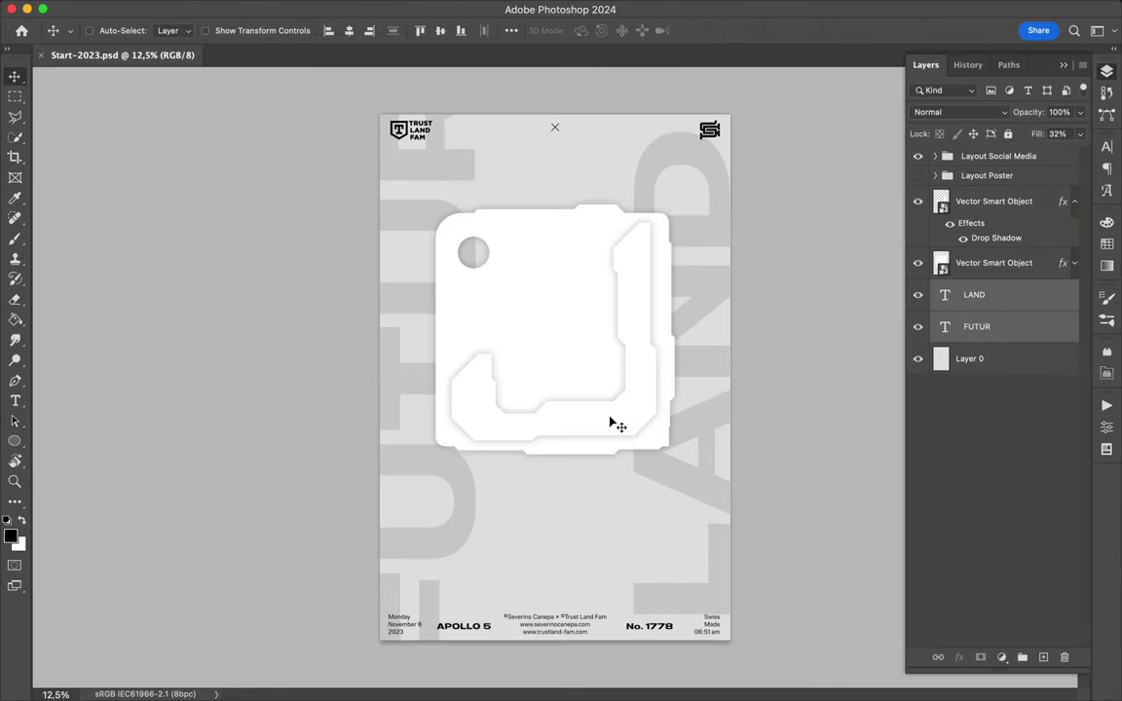
{"action": "left_click", "coordinate": [610, 419]}
{"action": "key", "text": "ctrl+t"}
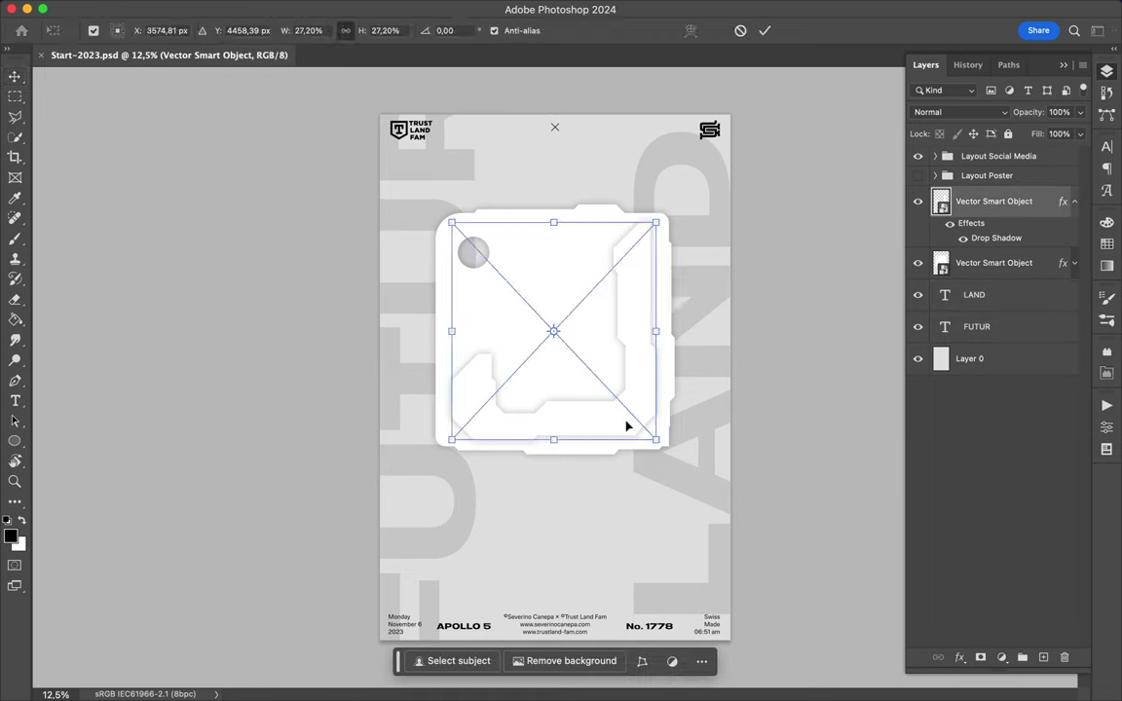
{"action": "key", "text": "F2"}
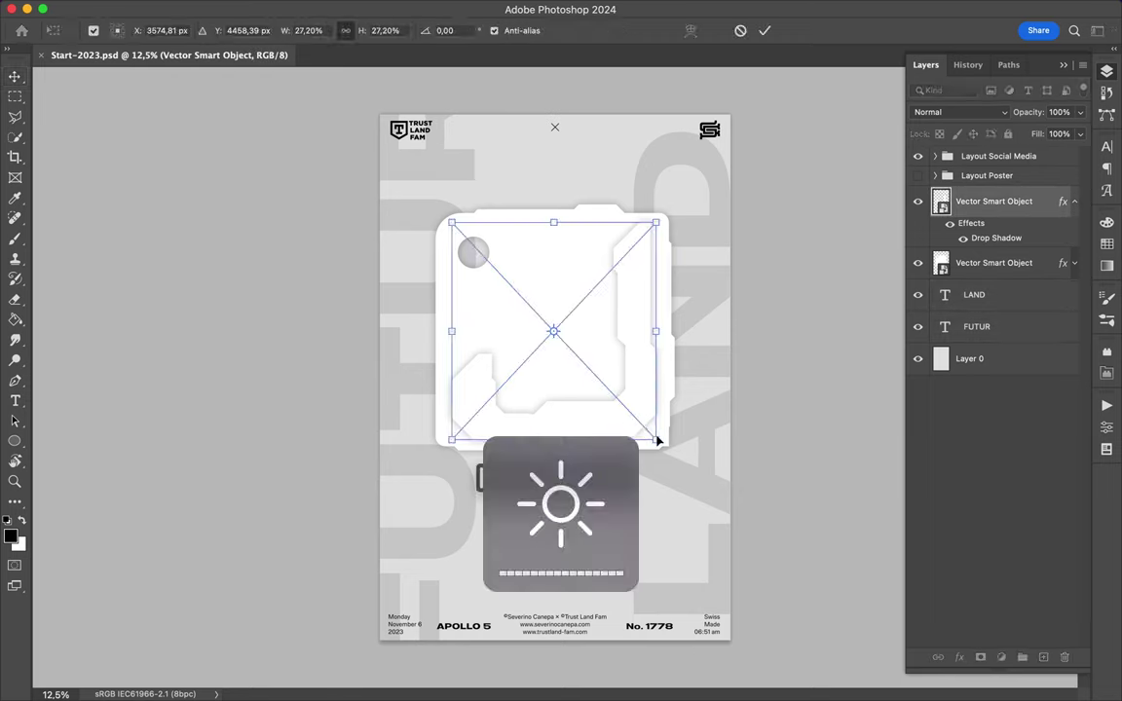
{"action": "left_click_drag", "start_coordinate": [655, 440], "coordinate": [674, 463]}
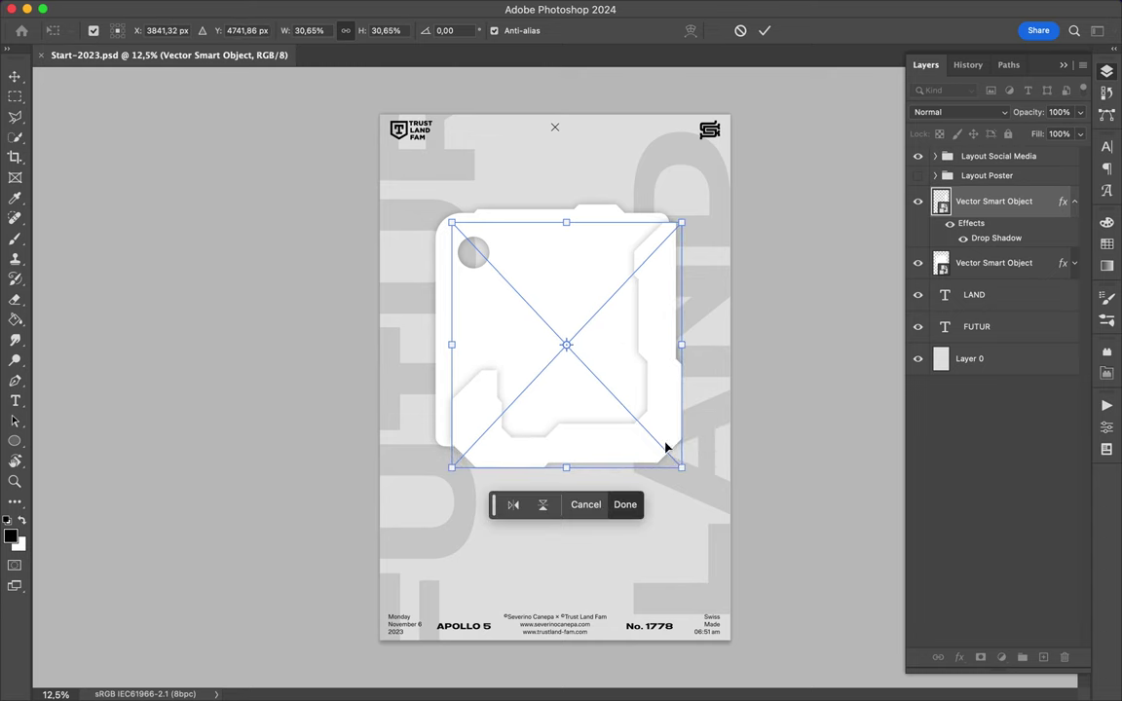
{"action": "key", "text": "Return"}
{"action": "left_click_drag", "start_coordinate": [666, 416], "coordinate": [658, 398]}
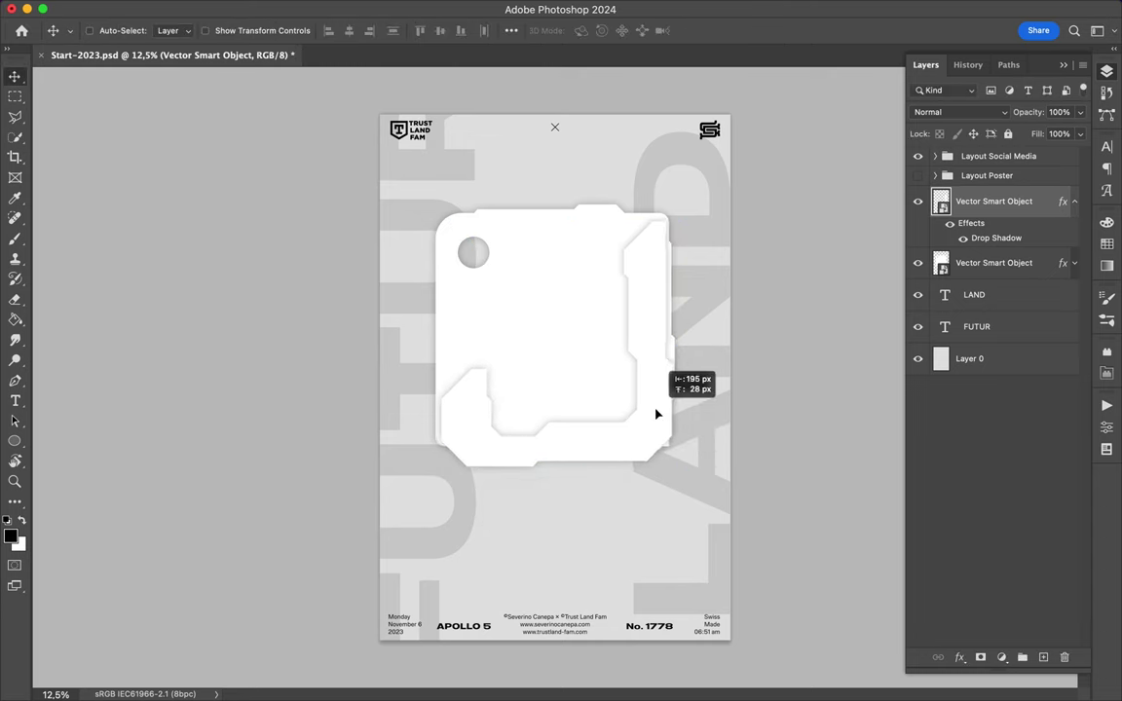
{"action": "key", "text": "ctrl+t"}
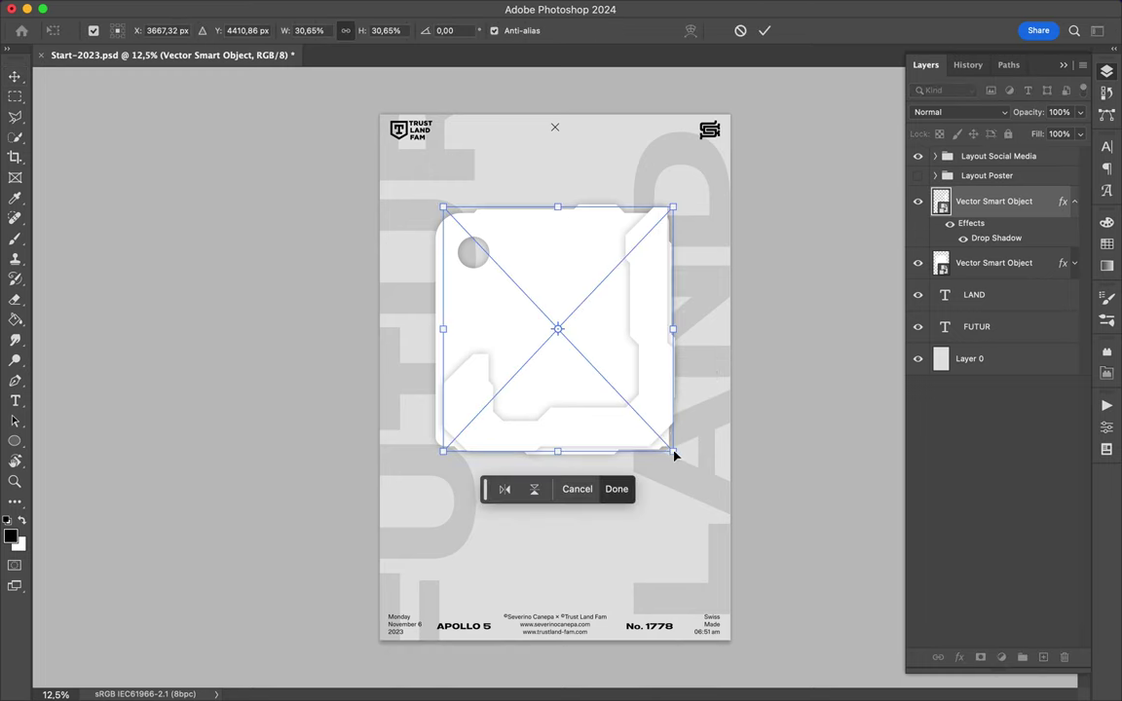
{"action": "mouse_move", "coordinate": [675, 453]}
{"action": "left_mouse_down"}
{"action": "mouse_move", "coordinate": [693, 472]}
{"action": "mouse_move", "coordinate": [651, 450]}
{"action": "left_mouse_up"}
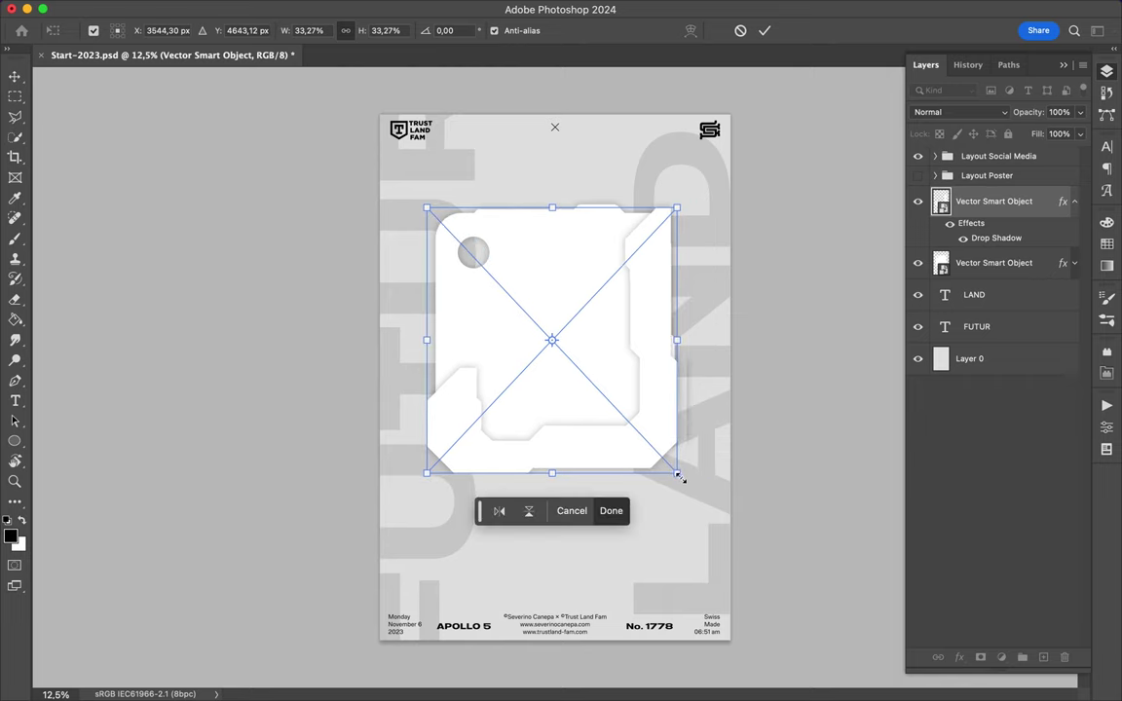
{"action": "left_click_drag", "start_coordinate": [681, 475], "coordinate": [683, 480]}
{"action": "key", "text": "Return"}
- Try stacking the upper panel's layer beneath the other, then undo the reorder and moves
{"action": "left_click_drag", "start_coordinate": [1001, 206], "coordinate": [997, 264]}
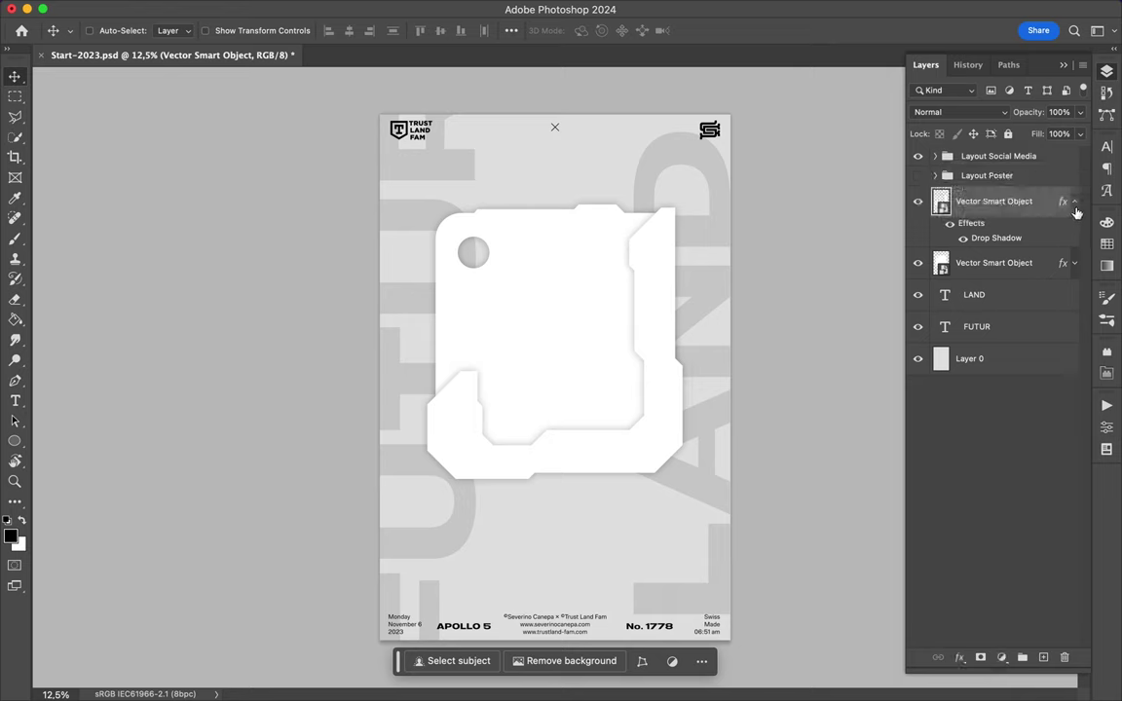
{"action": "left_click", "coordinate": [1073, 203]}
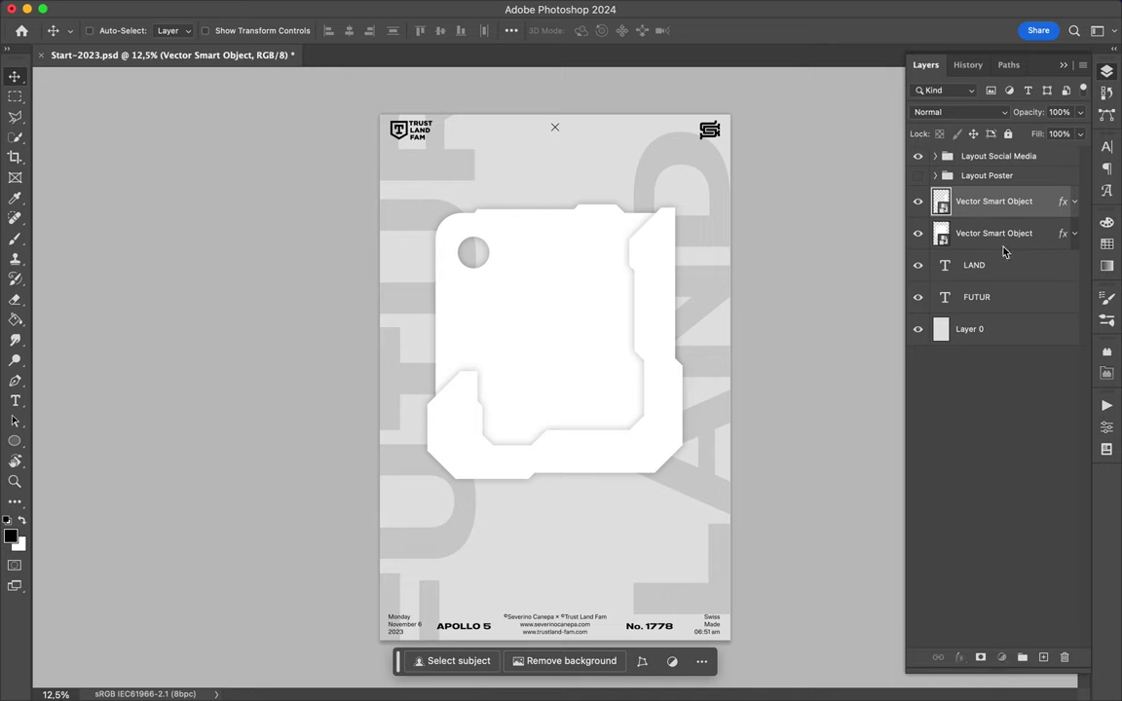
{"action": "left_click_drag", "start_coordinate": [1004, 241], "coordinate": [1004, 252]}
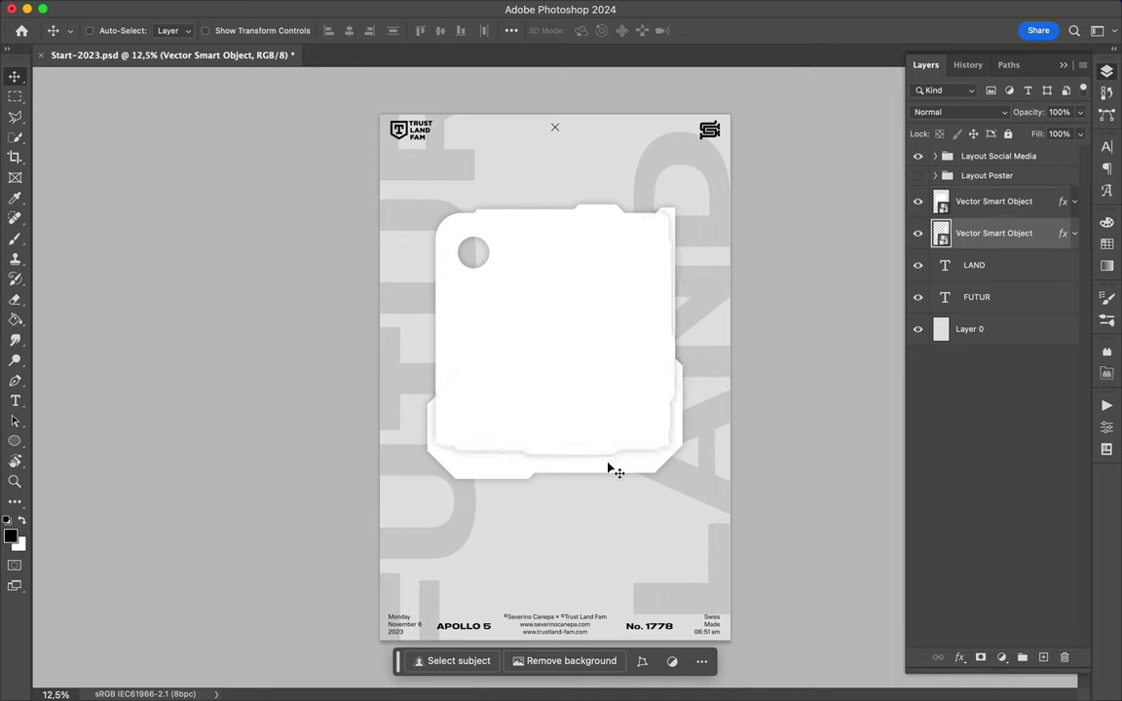
{"action": "left_click_drag", "start_coordinate": [615, 473], "coordinate": [626, 474]}
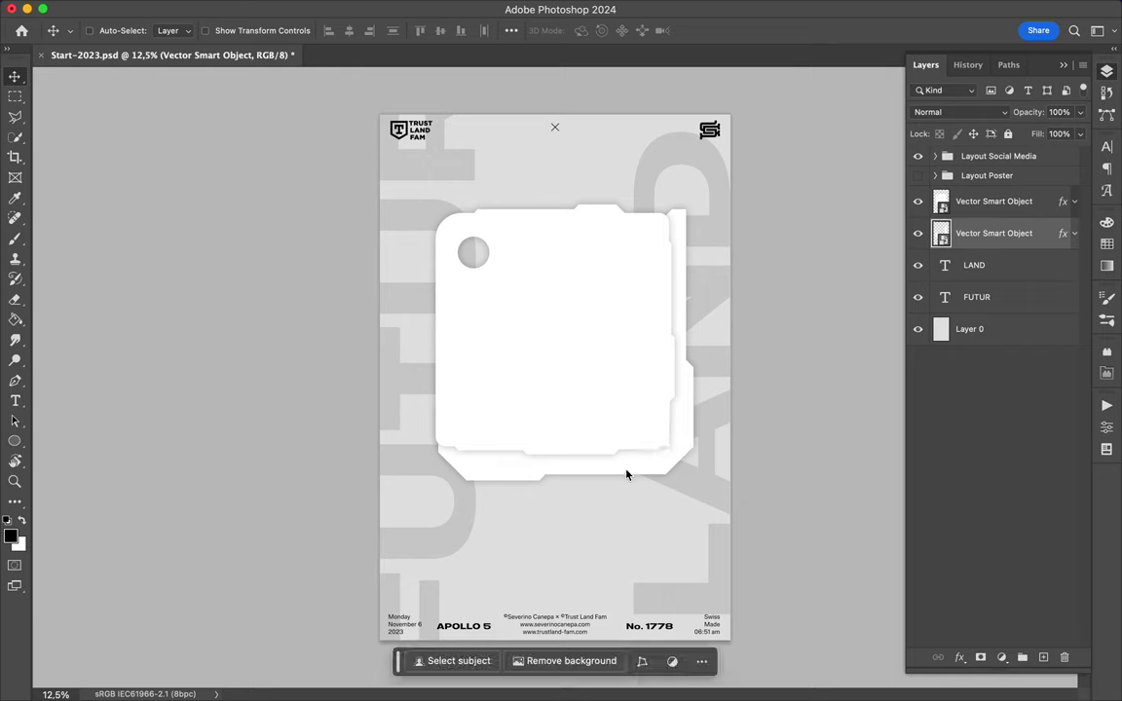
{"action": "key", "text": "ctrl+z"}
{"action": "key", "text": "ctrl+z"}
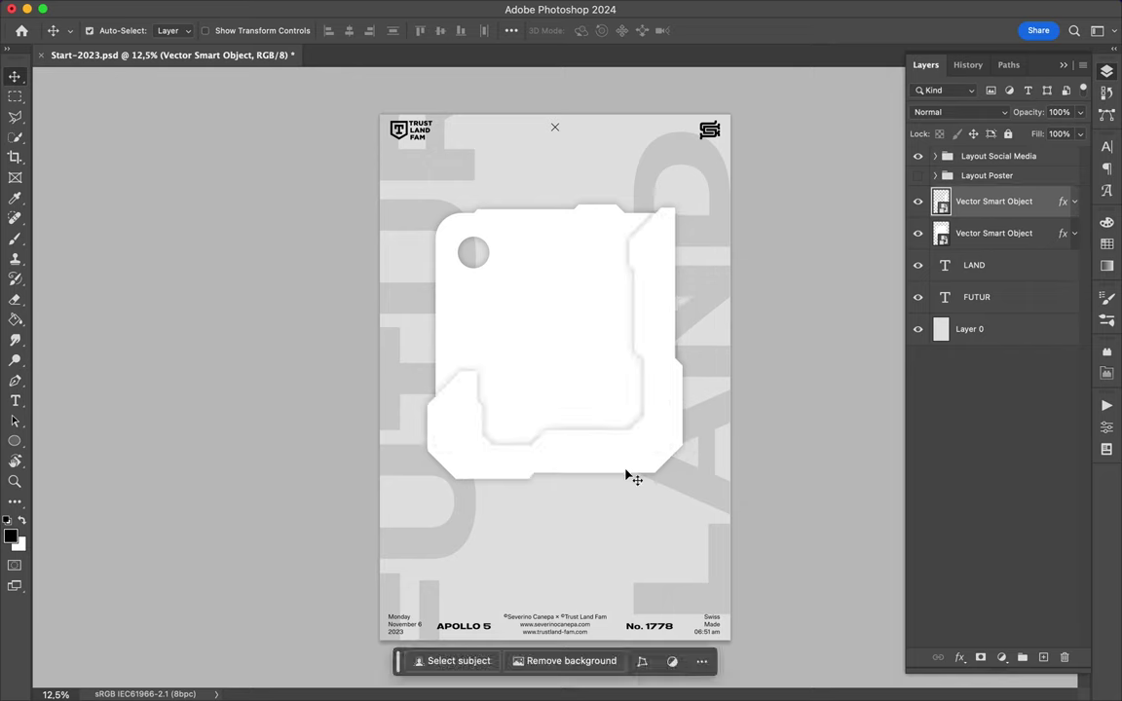
{"action": "key", "text": "ctrl+z"}
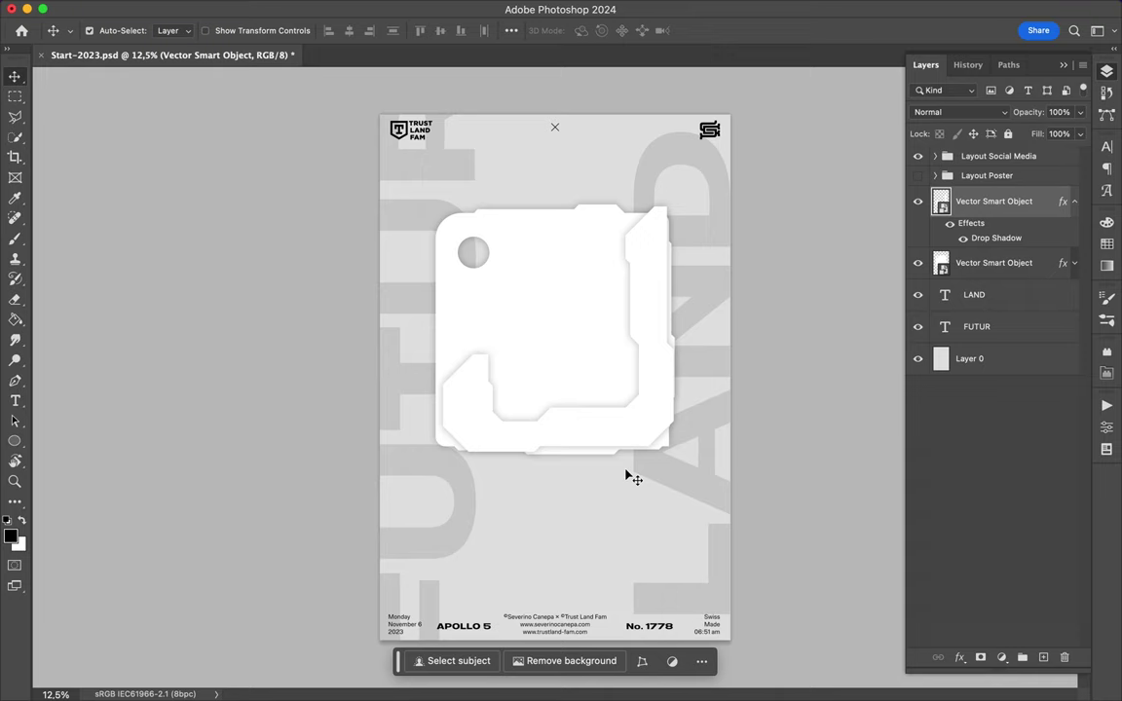
{"action": "key", "text": "ctrl+z"}
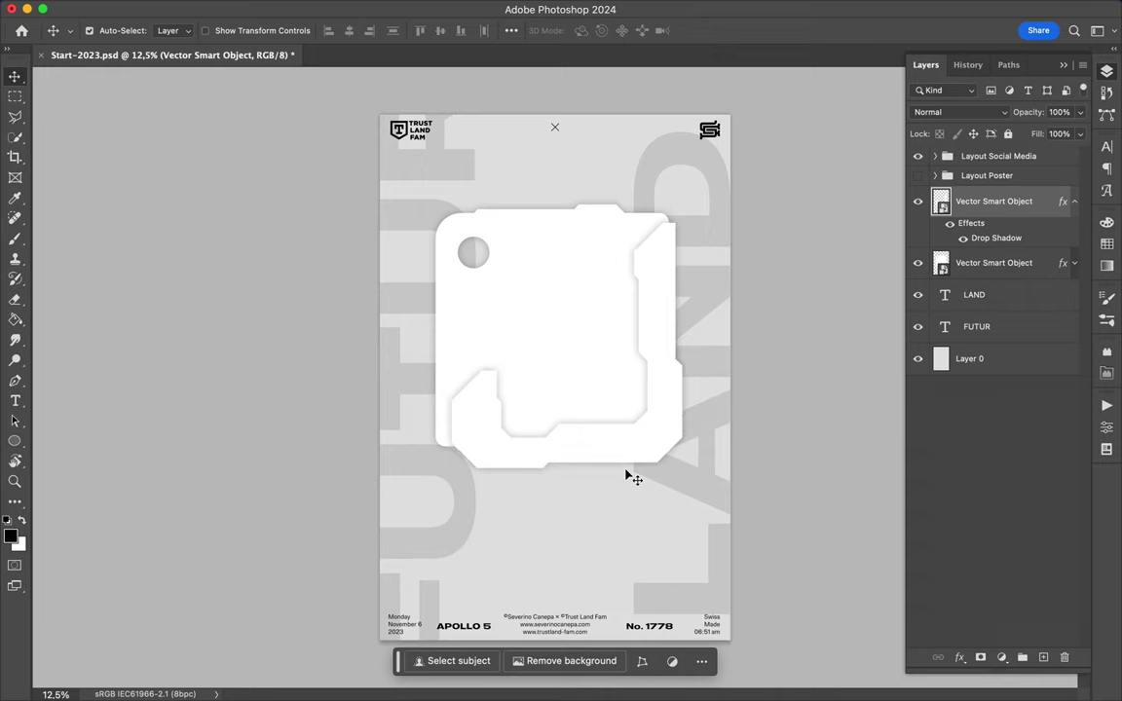
{"action": "key", "text": "ctrl+z"}
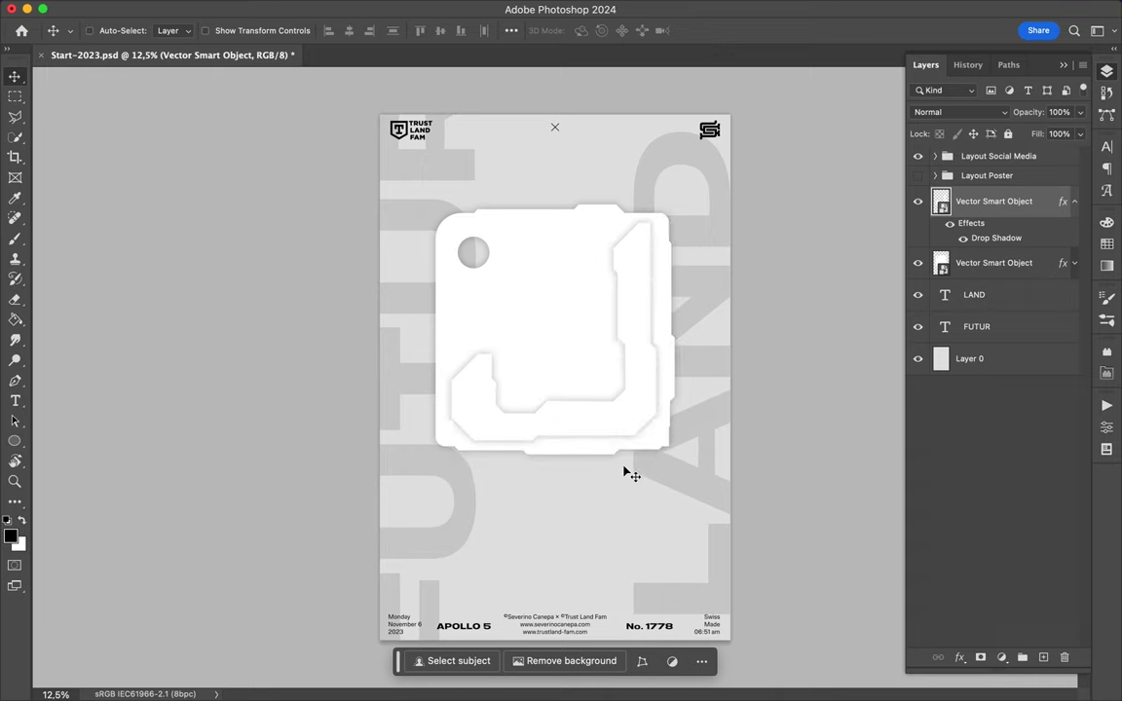
- Move the panel left and enlarge it from its upper-right corner to 30.14%
{"action": "left_click_drag", "start_coordinate": [610, 412], "coordinate": [587, 415]}
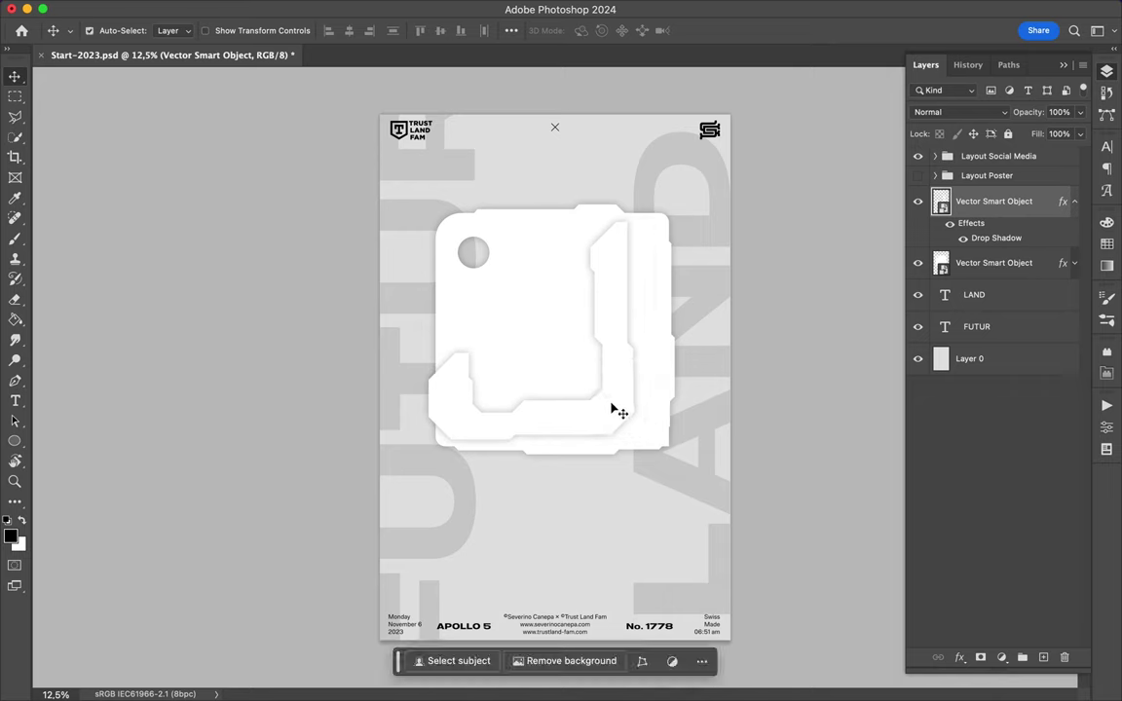
{"action": "key", "text": "ctrl+t"}
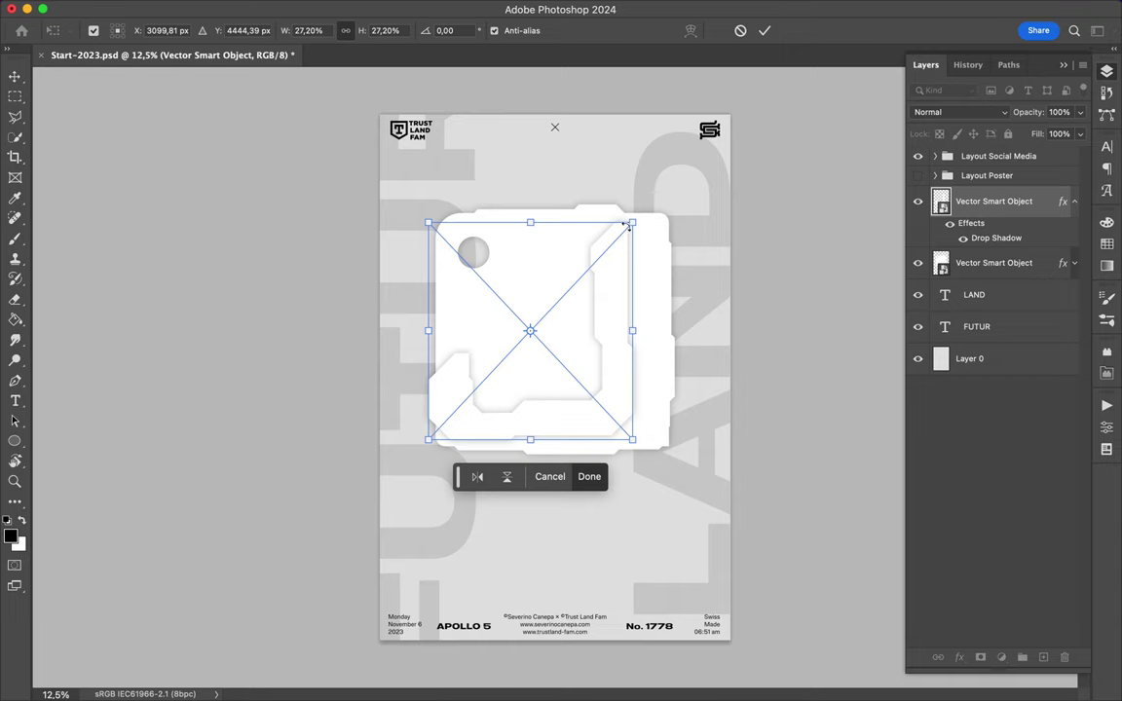
{"action": "left_click_drag", "start_coordinate": [634, 226], "coordinate": [658, 201]}
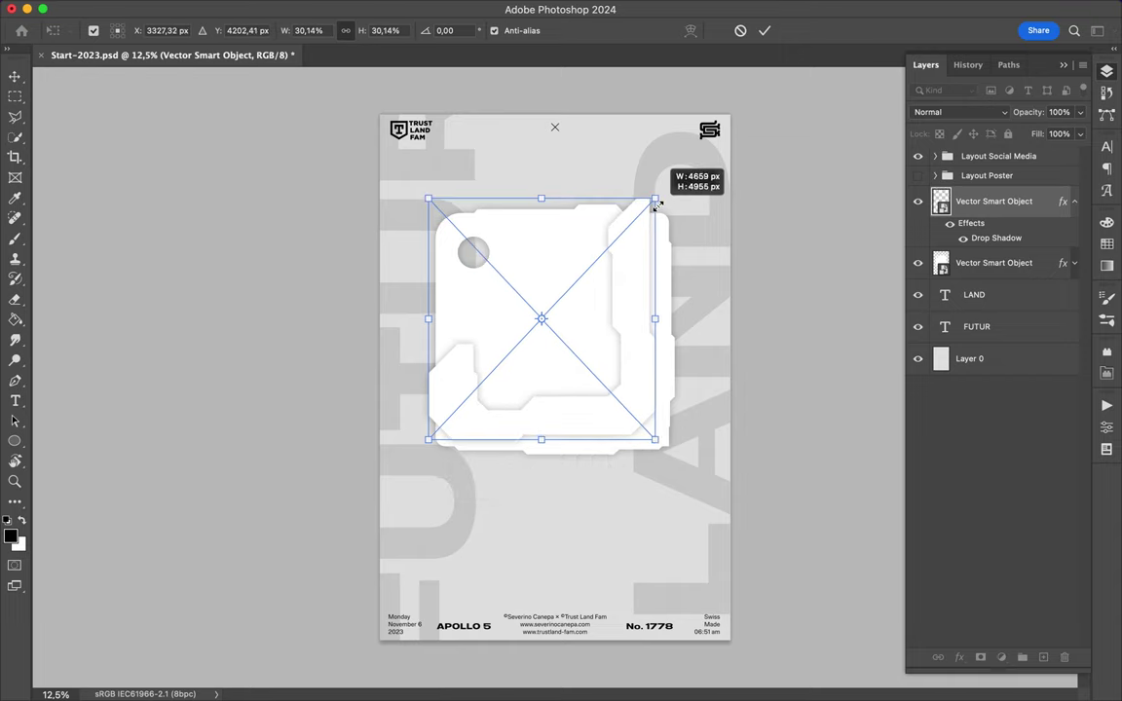
{"action": "key", "text": "Return"}
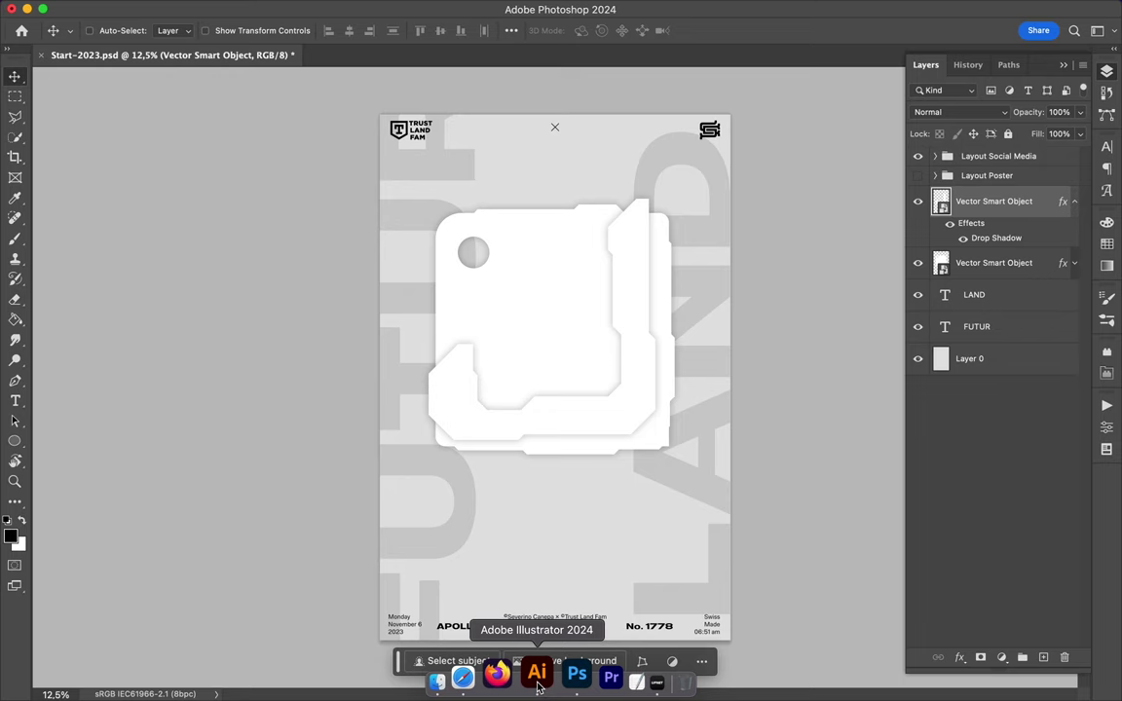
- In 1778.ai, start a Pen outline along the white shape's top edge, angling down-left
{"action": "left_click", "coordinate": [537, 673]}
{"action": "key", "text": "p"}
{"action": "left_click_drag", "start_coordinate": [481, 311], "coordinate": [482, 235]}
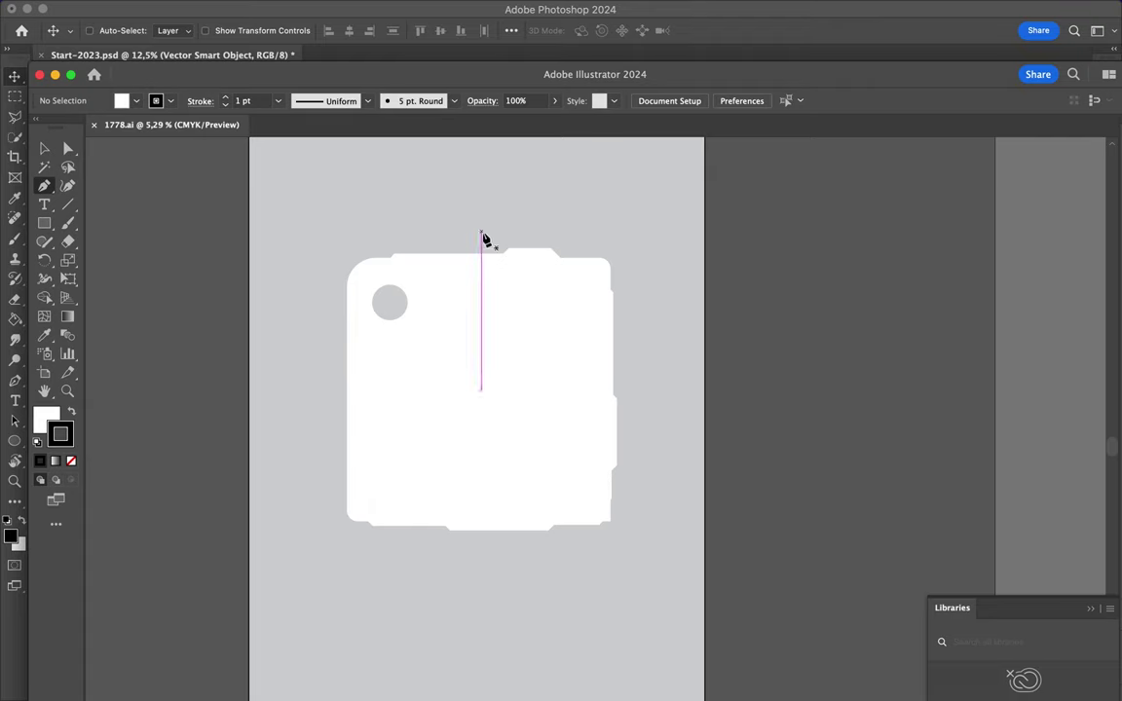
{"action": "left_click", "coordinate": [452, 269]}
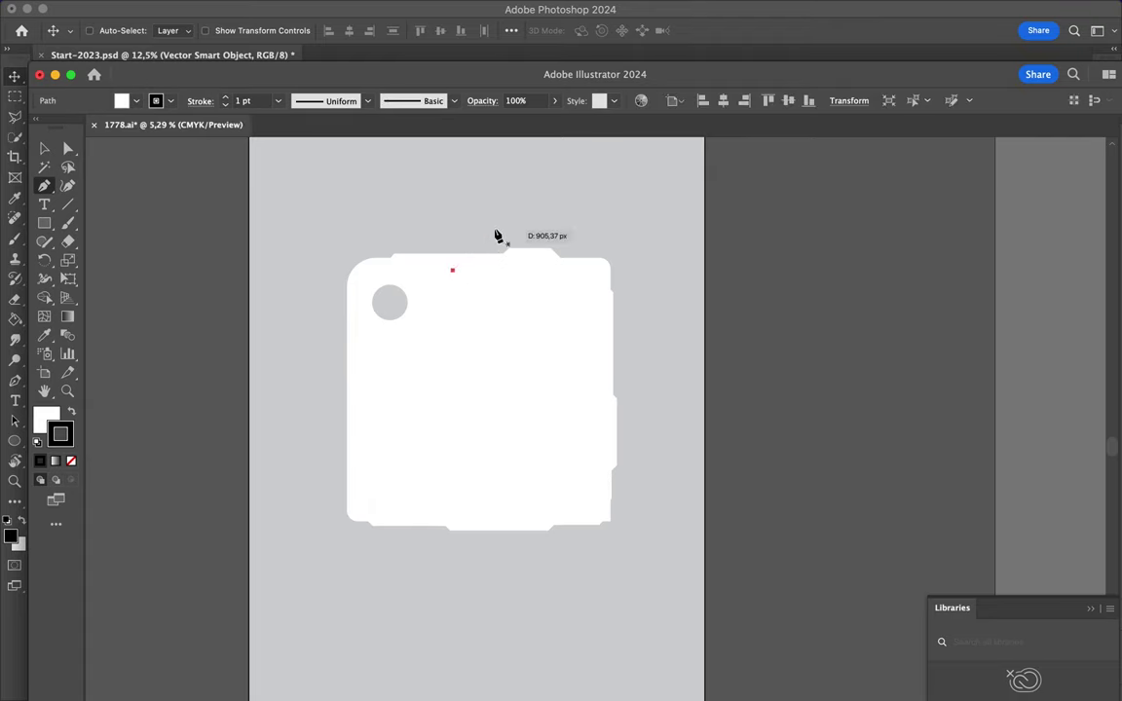
{"action": "left_click_drag", "start_coordinate": [483, 218], "coordinate": [485, 225]}
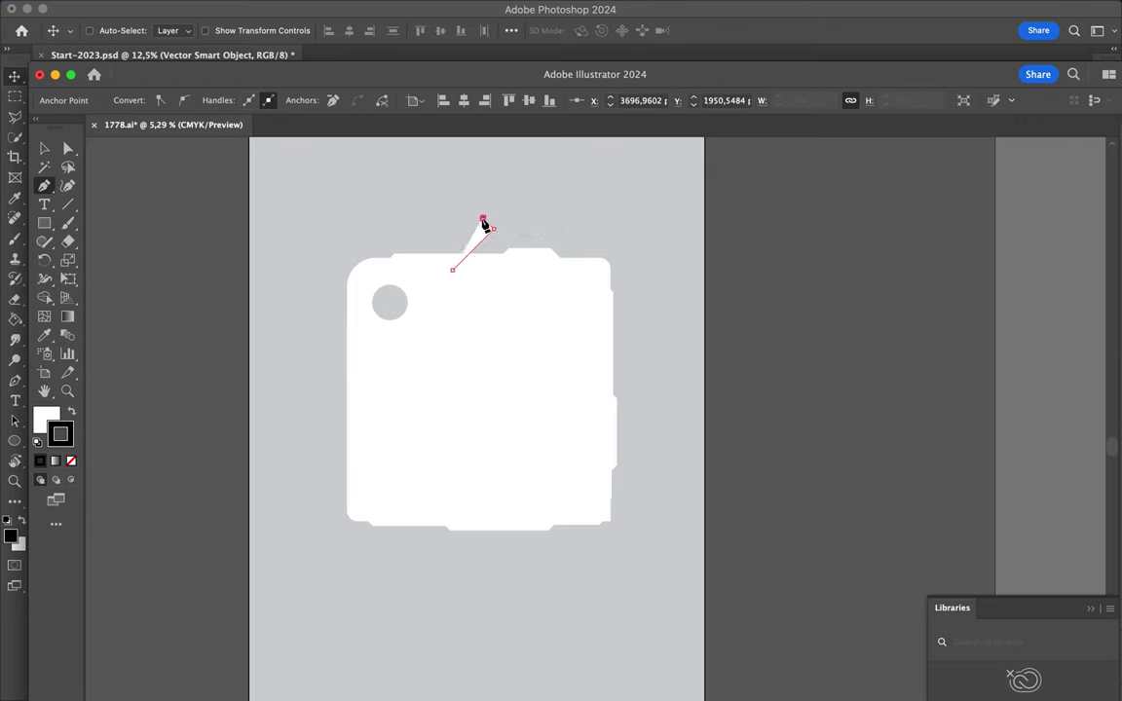
{"action": "left_click_drag", "start_coordinate": [412, 218], "coordinate": [411, 230]}
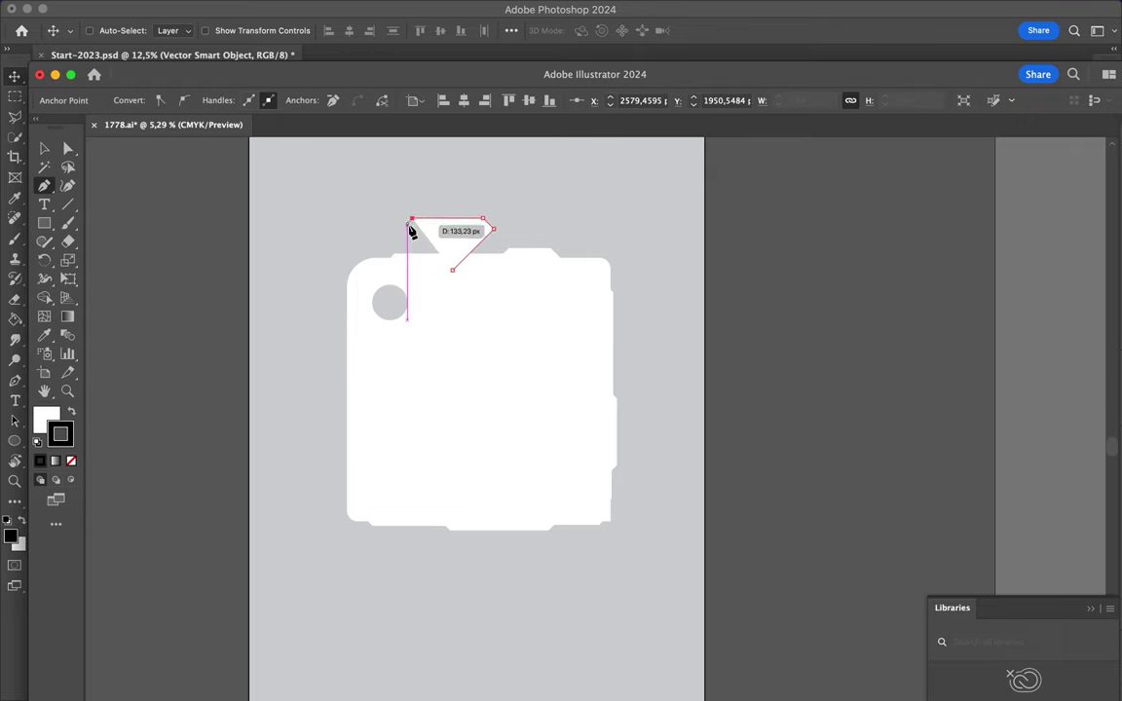
{"action": "left_click", "coordinate": [354, 224]}
{"action": "left_click", "coordinate": [322, 255]}
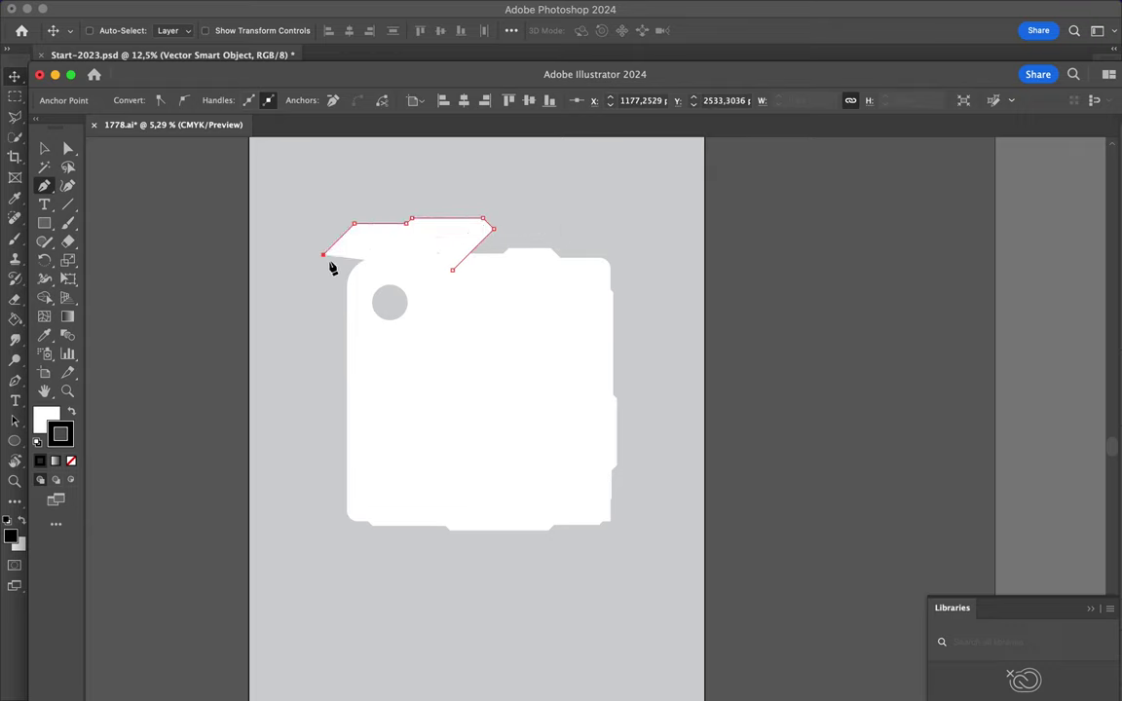
- Continue the outline down the left side, across the bottom and up toward the right
{"action": "mouse_move", "coordinate": [322, 319]}
{"action": "left_mouse_down"}
{"action": "mouse_move", "coordinate": [324, 336]}
{"action": "mouse_move", "coordinate": [333, 326]}
{"action": "left_mouse_up"}
{"action": "left_click", "coordinate": [334, 320]}
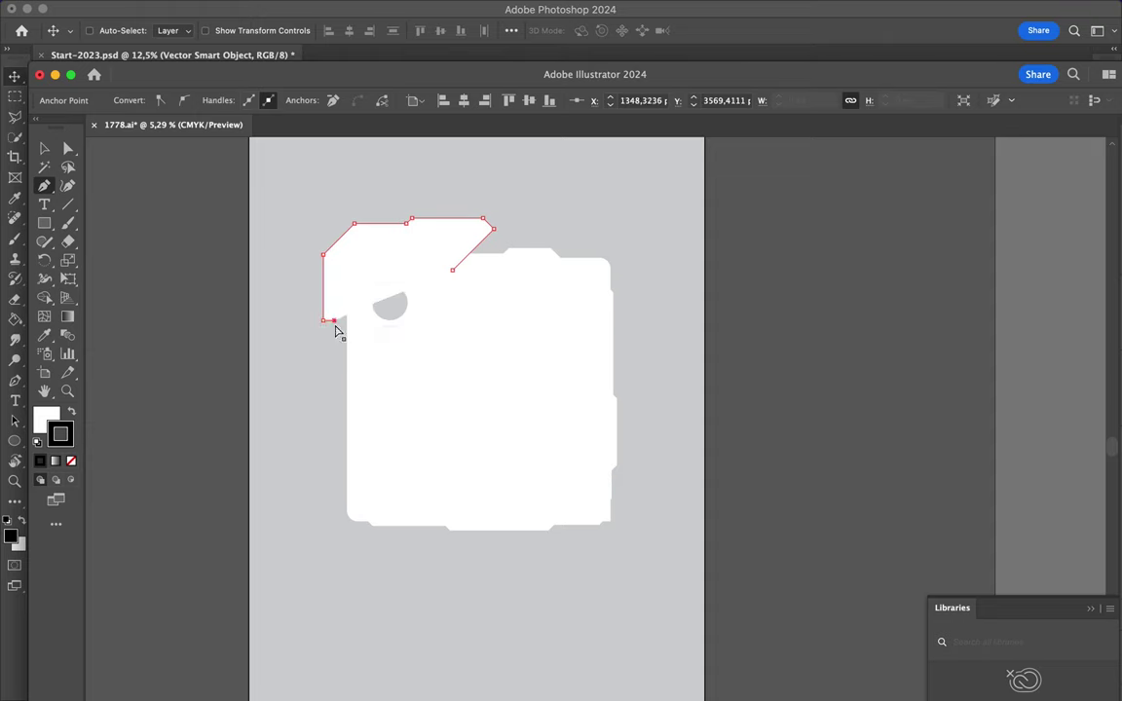
{"action": "key", "text": "ctrl+z"}
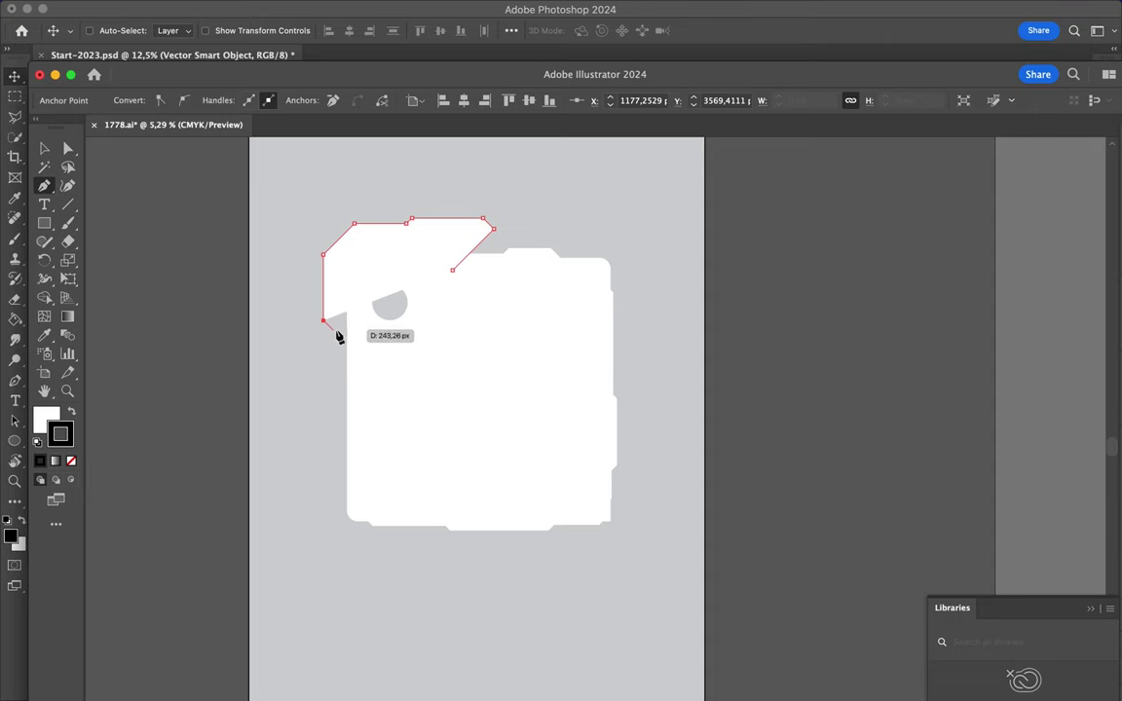
{"action": "left_click_drag", "start_coordinate": [337, 334], "coordinate": [340, 426]}
{"action": "left_click", "coordinate": [338, 482]}
{"action": "left_click", "coordinate": [392, 539]}
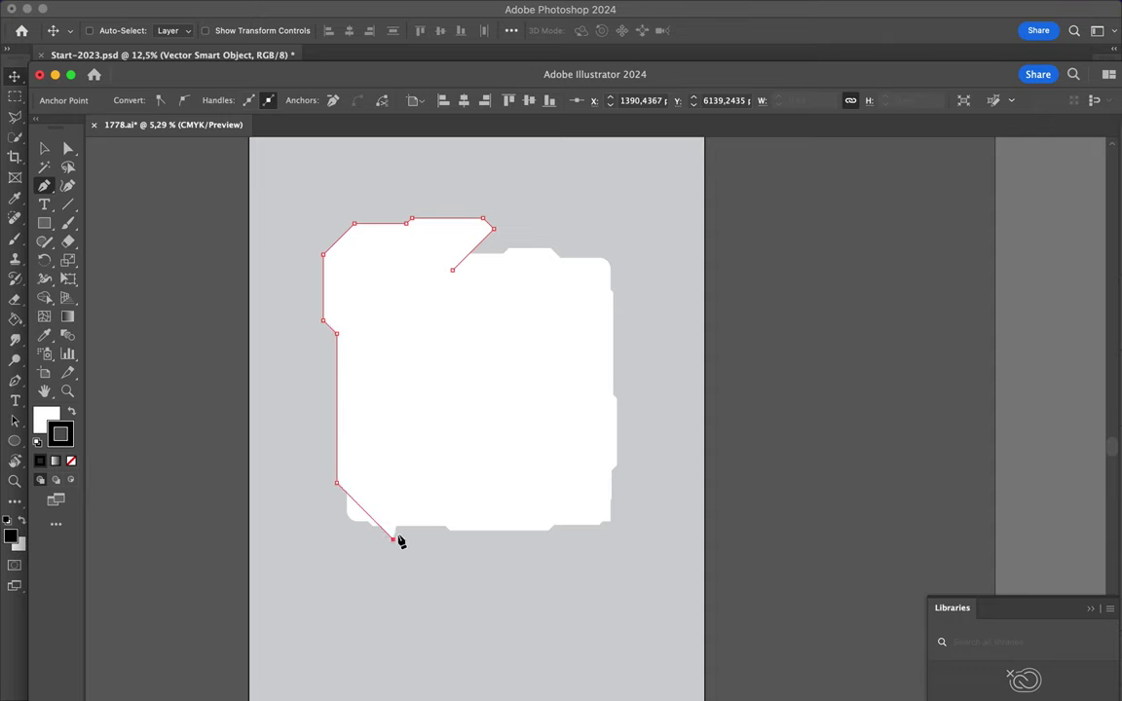
{"action": "left_click", "coordinate": [490, 538]}
{"action": "left_click", "coordinate": [543, 485]}
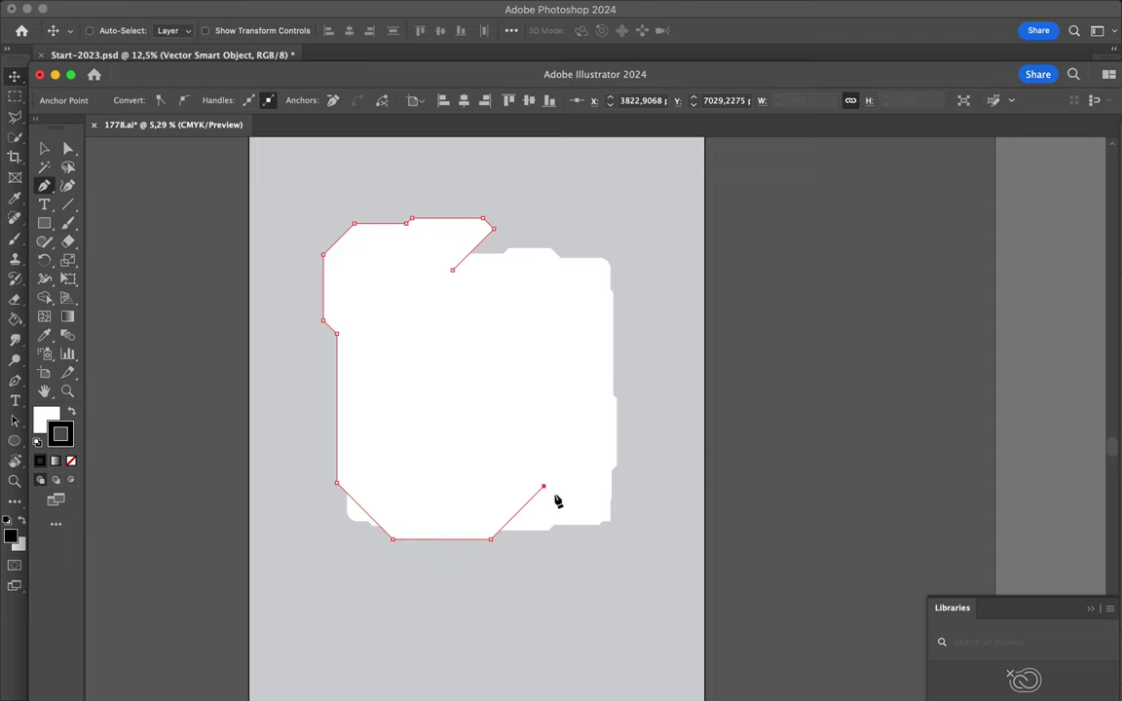
- Close the angular panel outline and round its selected corners with live-corner widgets
{"action": "left_click", "coordinate": [454, 271]}
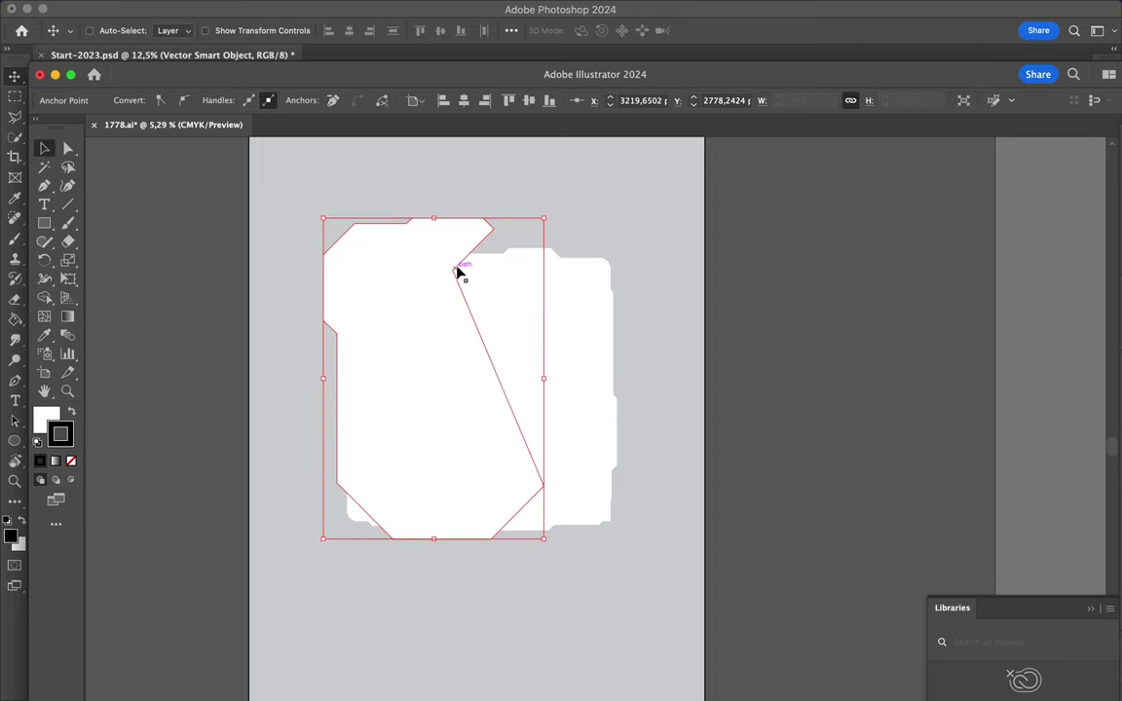
{"action": "key", "text": "a"}
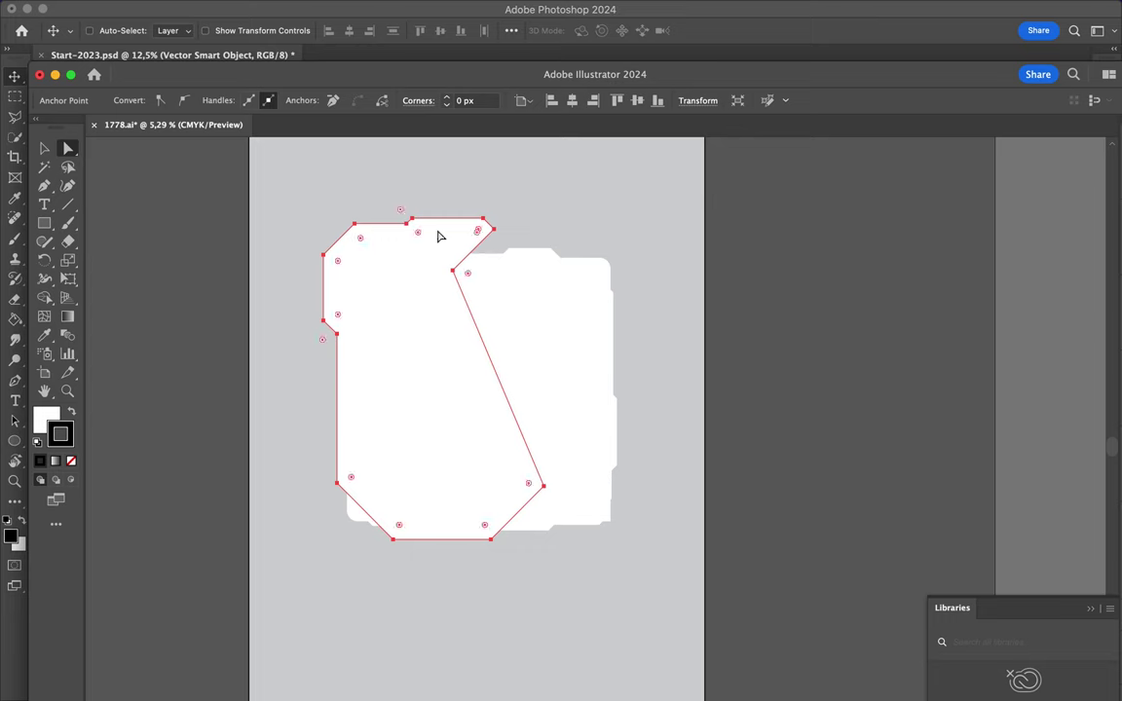
{"action": "left_click", "coordinate": [443, 235]}
{"action": "scroll", "coordinate": [469, 232], "scroll_direction": "up", "scroll_amount": 3}
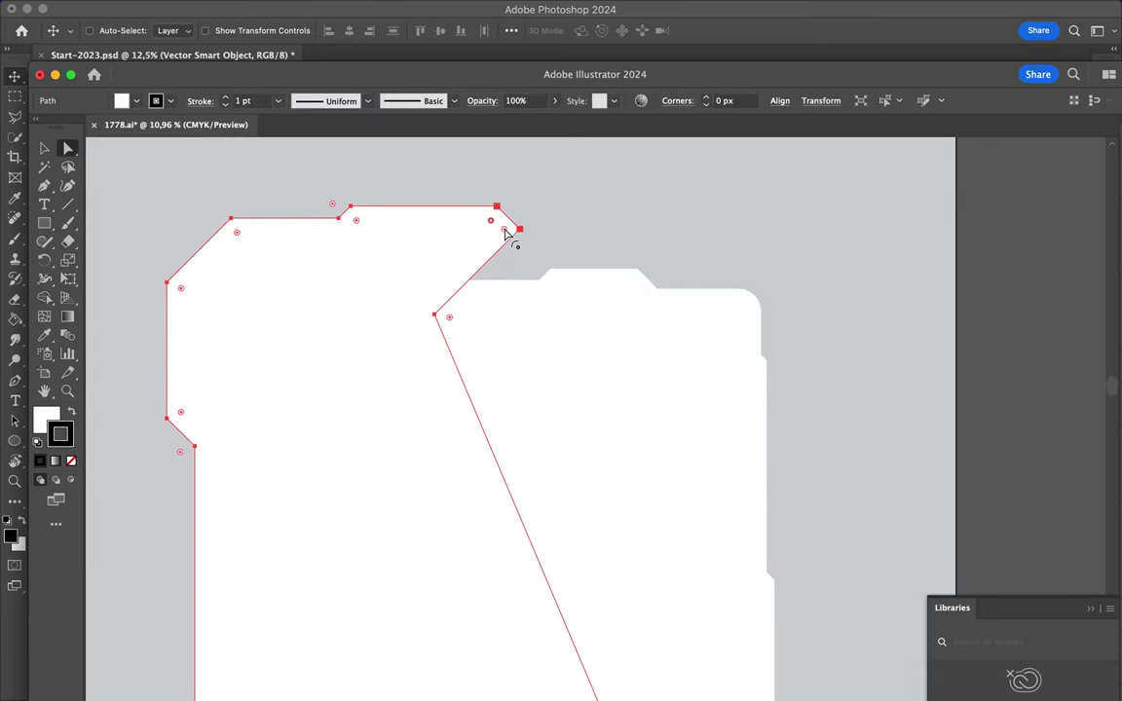
{"action": "left_click_drag", "start_coordinate": [505, 233], "coordinate": [499, 232]}
{"action": "scroll", "coordinate": [211, 359], "scroll_direction": "down", "scroll_amount": 3}
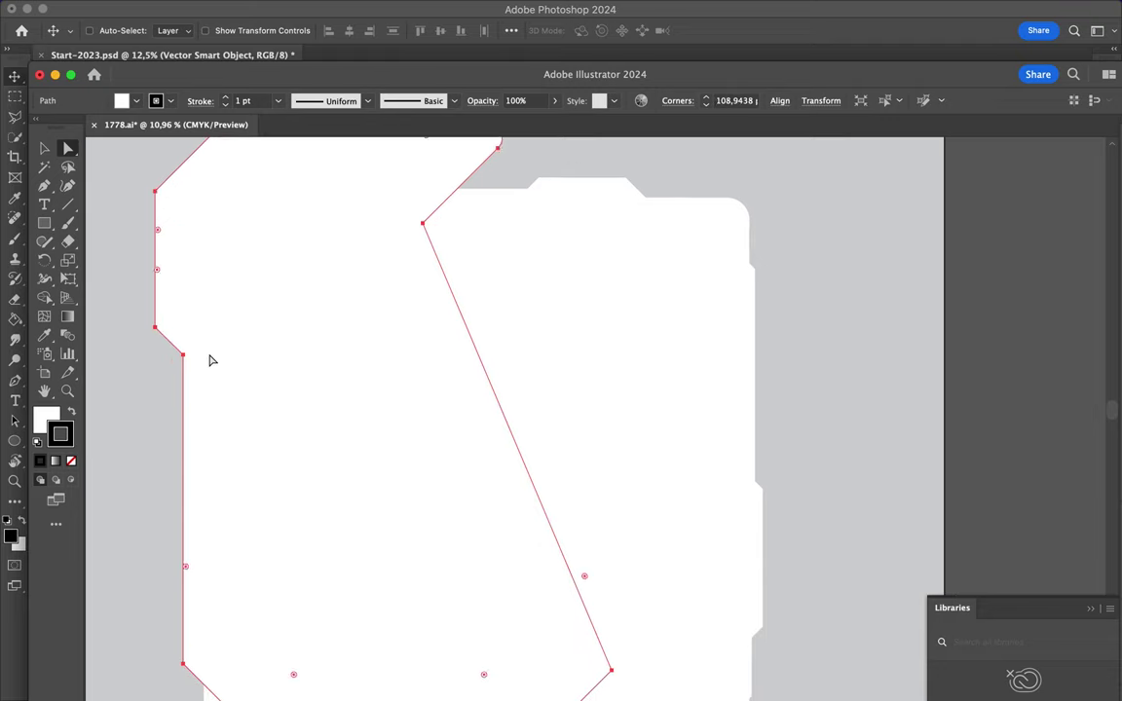
- Round the panel's upper-left and bottom-left corners
{"action": "left_click", "coordinate": [170, 323]}
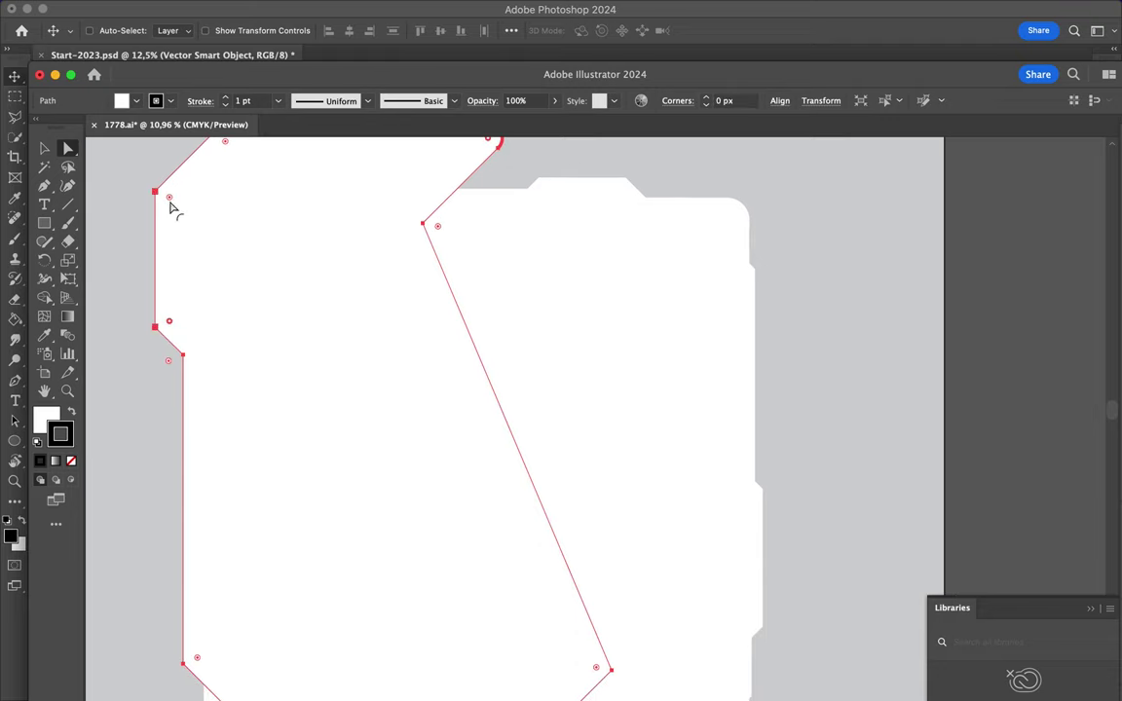
{"action": "left_click_drag", "start_coordinate": [170, 199], "coordinate": [174, 200]}
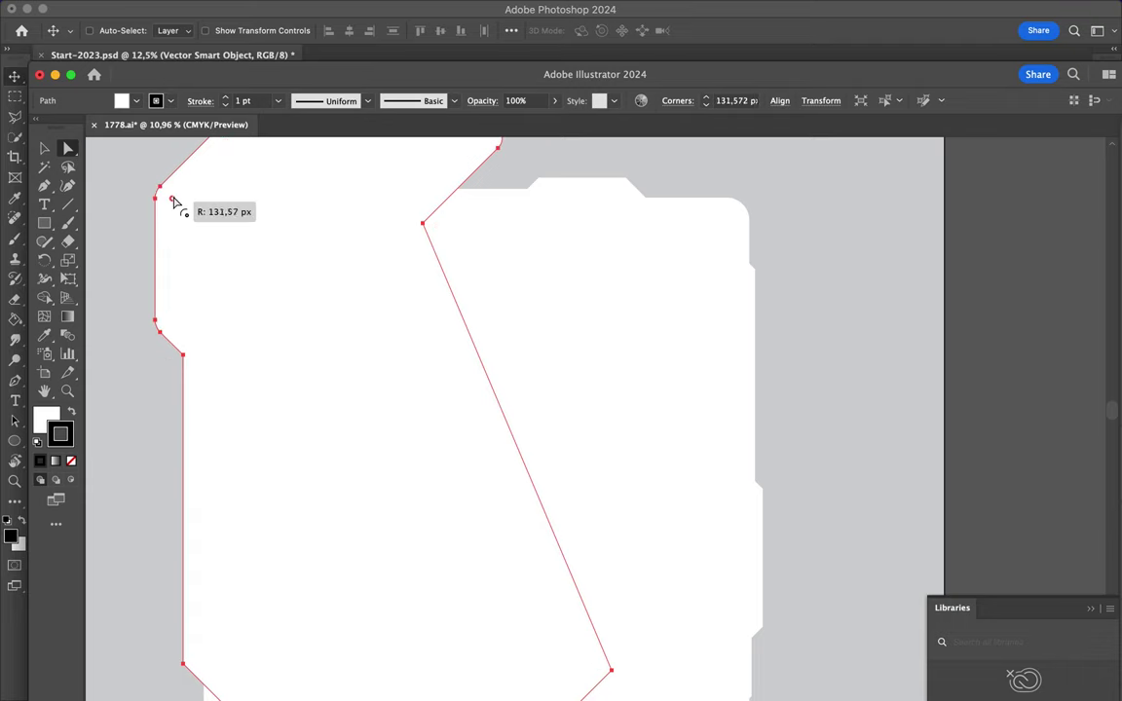
{"action": "scroll", "coordinate": [226, 263], "scroll_direction": "down", "scroll_amount": 4}
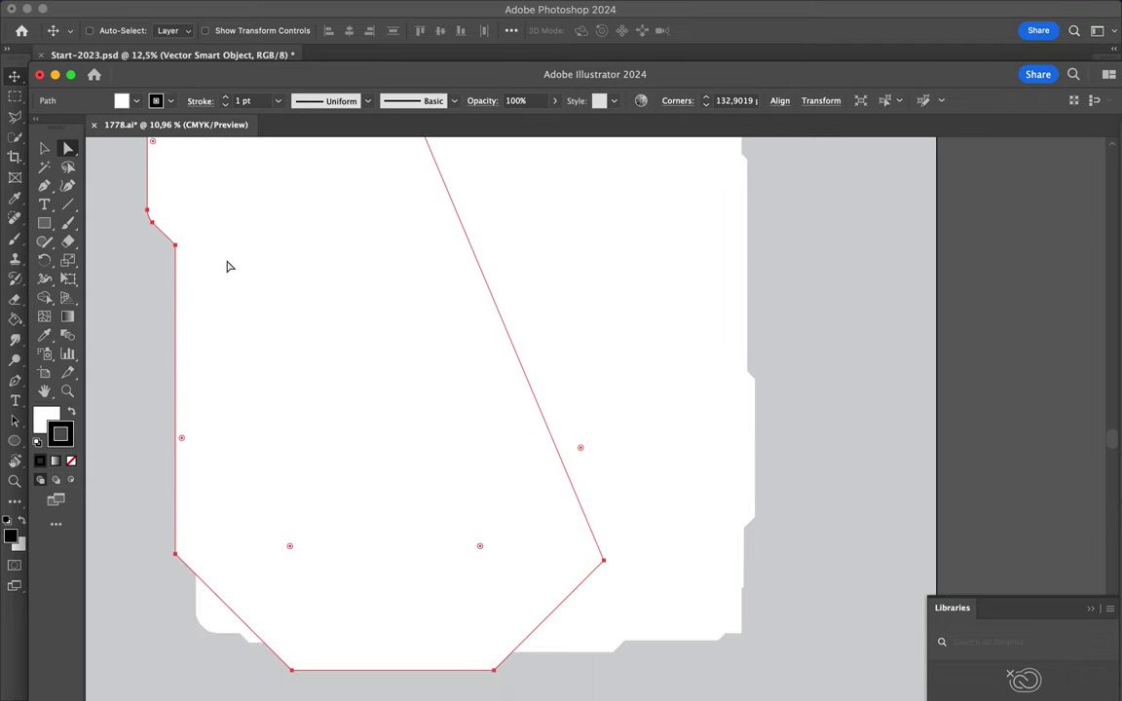
{"action": "scroll", "coordinate": [226, 264], "scroll_direction": "down", "scroll_amount": 2}
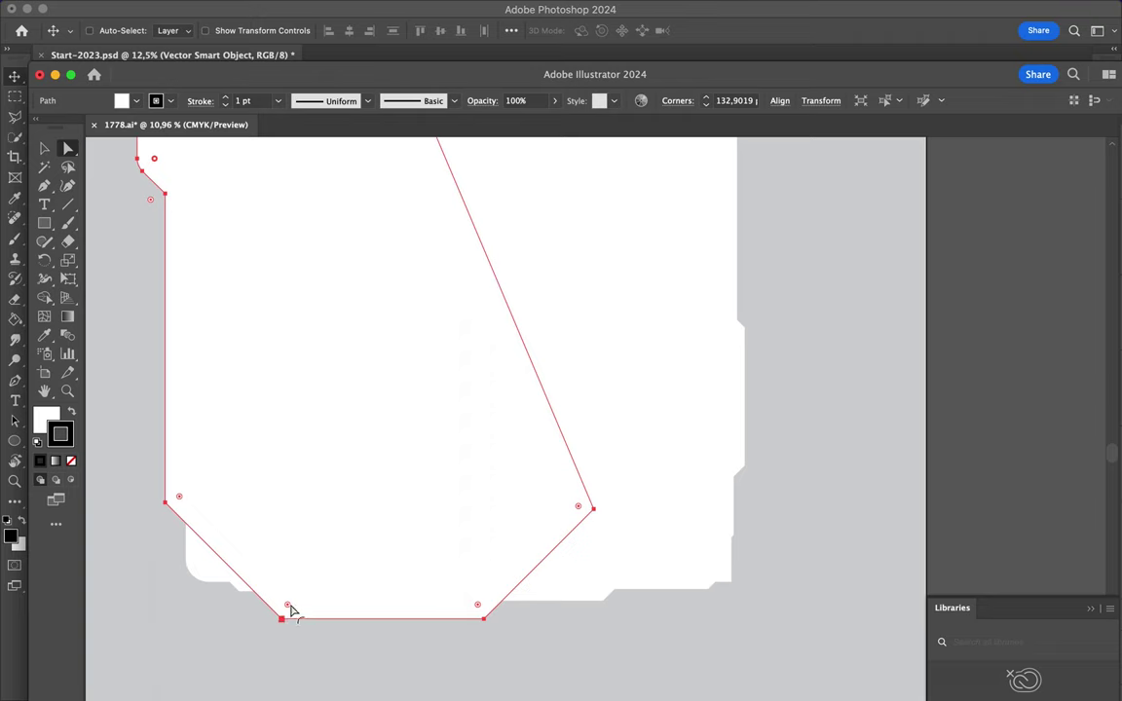
{"action": "left_click_drag", "start_coordinate": [288, 608], "coordinate": [295, 607]}
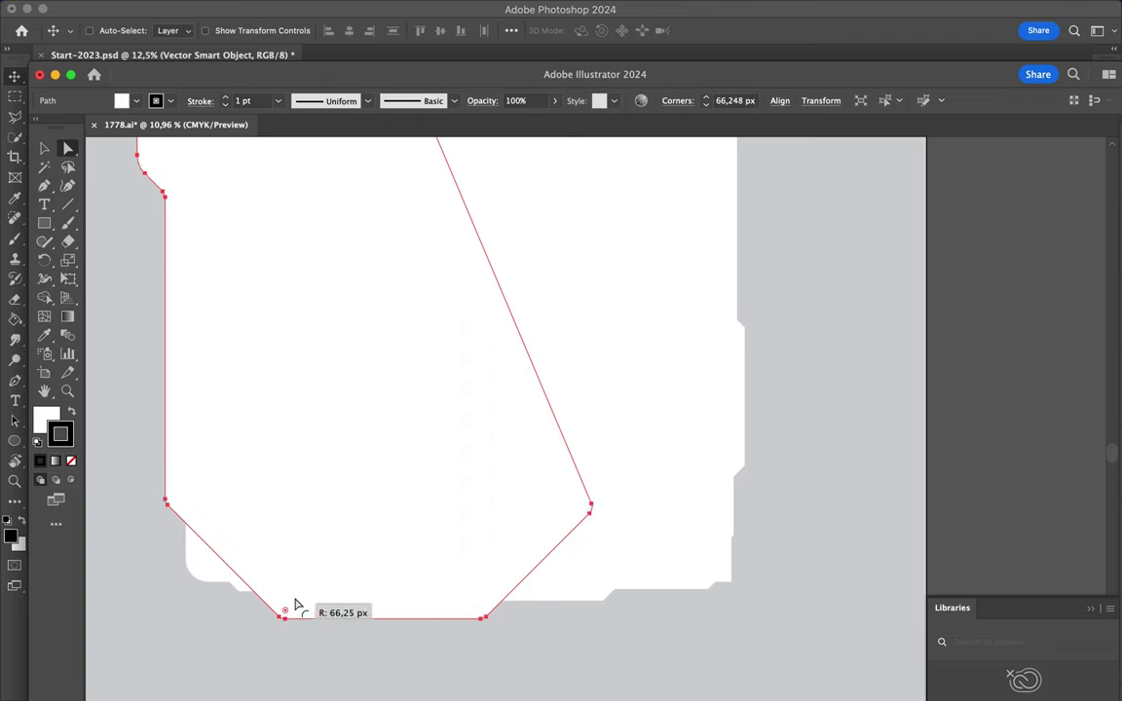
{"action": "left_click", "coordinate": [284, 617]}
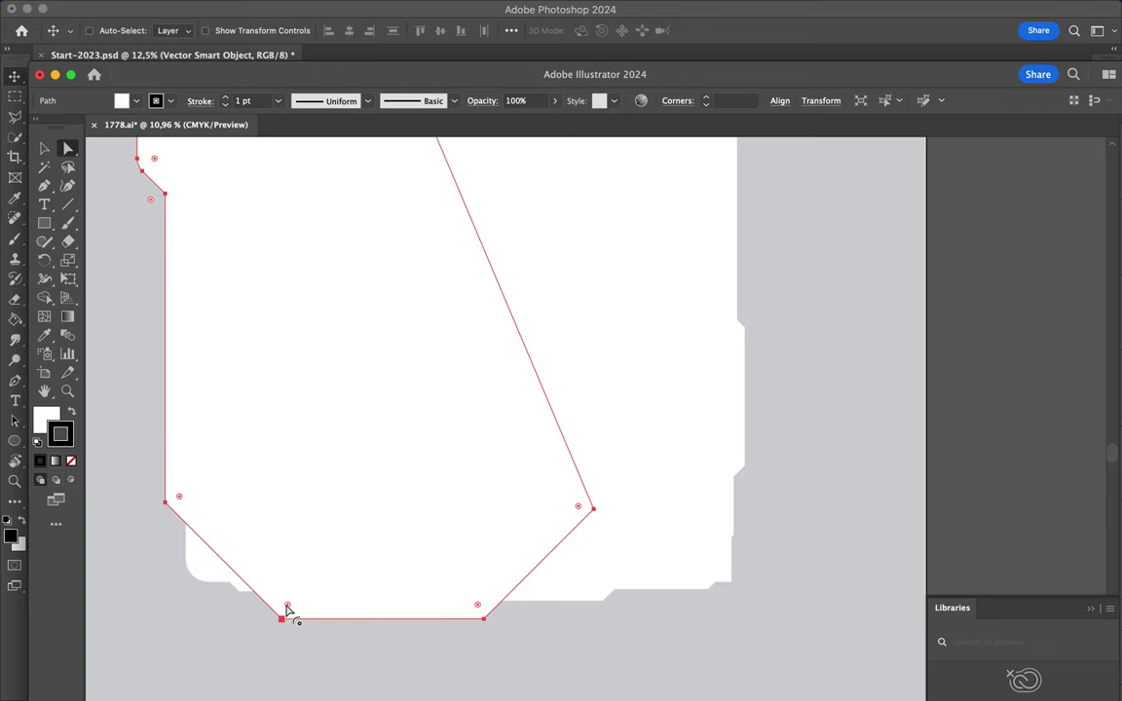
{"action": "left_click_drag", "start_coordinate": [288, 607], "coordinate": [291, 601]}
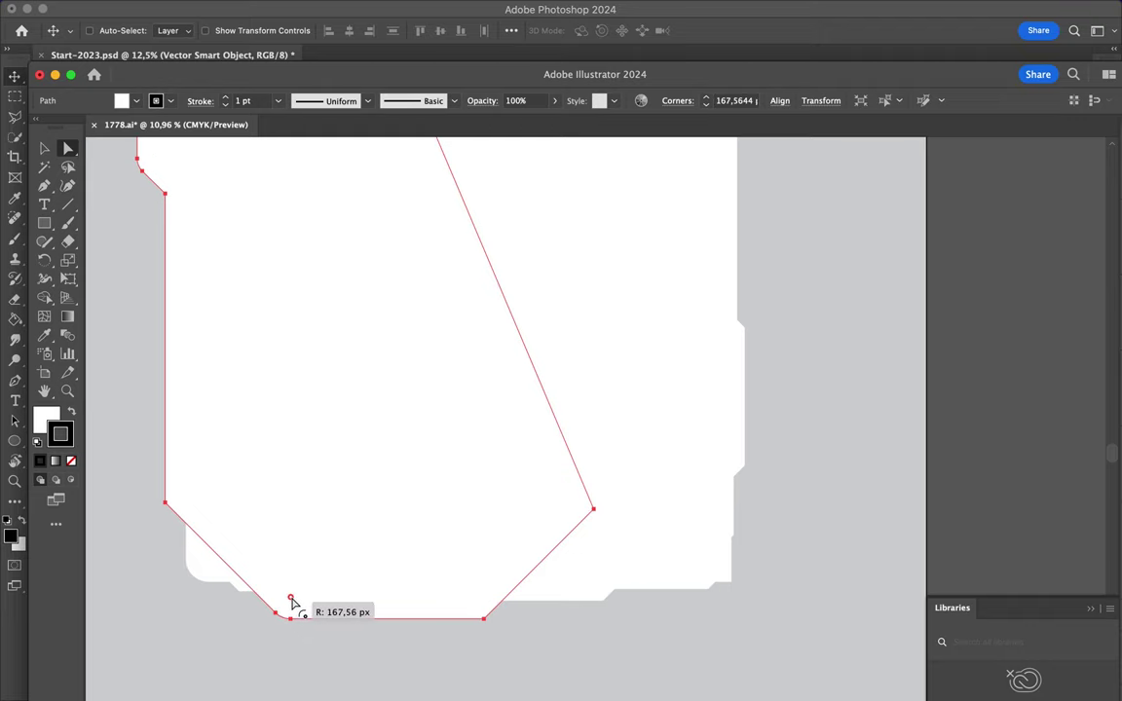
{"action": "scroll", "coordinate": [348, 575], "scroll_direction": "down", "scroll_amount": 5}
- Set the panel's stroke to None and drag it into the Photoshop poster
{"action": "key", "text": "v"}
{"action": "left_click", "coordinate": [605, 346]}
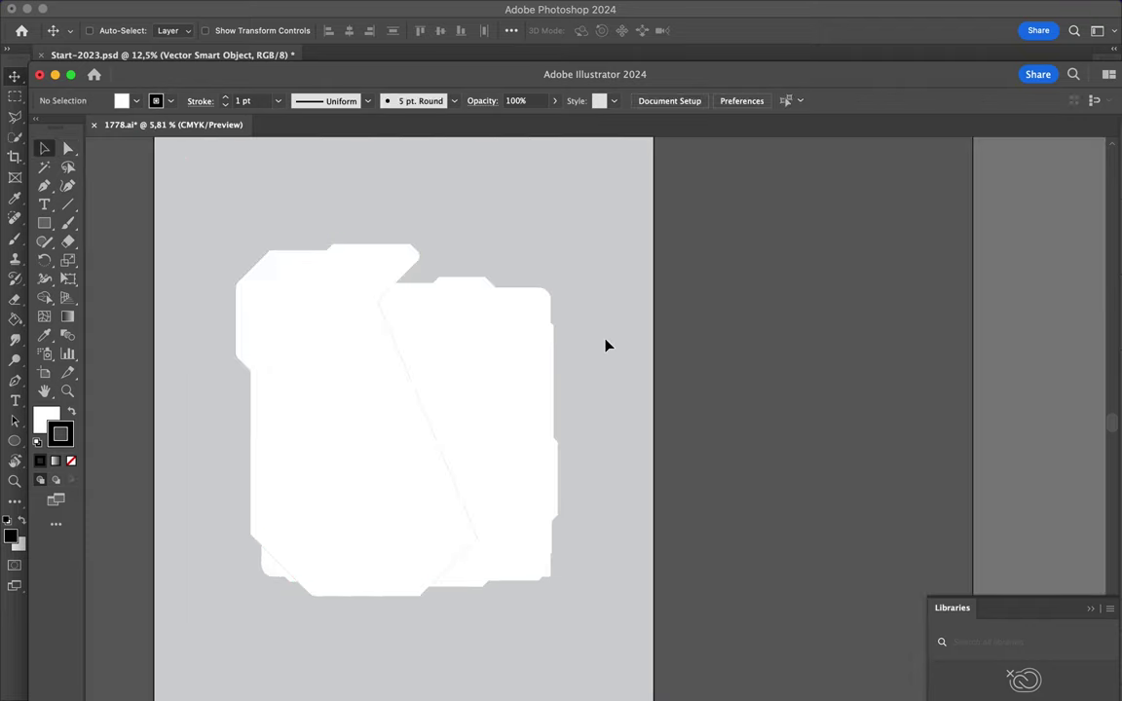
{"action": "left_click", "coordinate": [359, 265]}
{"action": "left_click", "coordinate": [72, 460]}
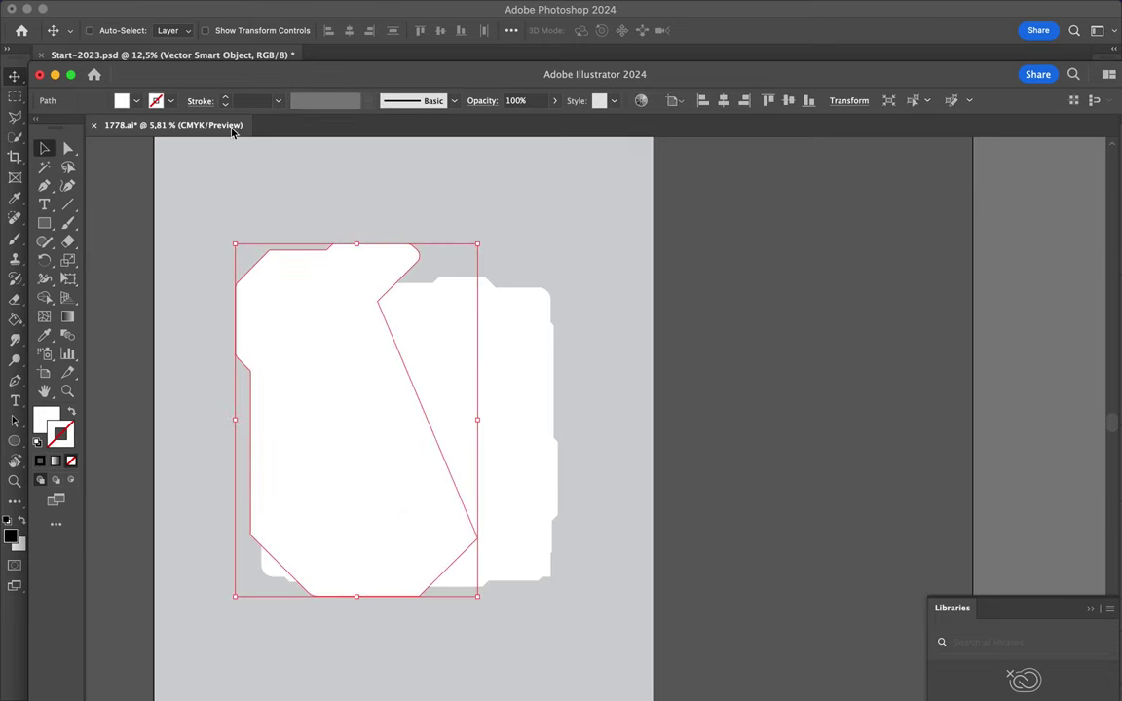
{"action": "left_click_drag", "start_coordinate": [179, 74], "coordinate": [463, 70]}
{"action": "left_click_drag", "start_coordinate": [641, 393], "coordinate": [298, 359]}
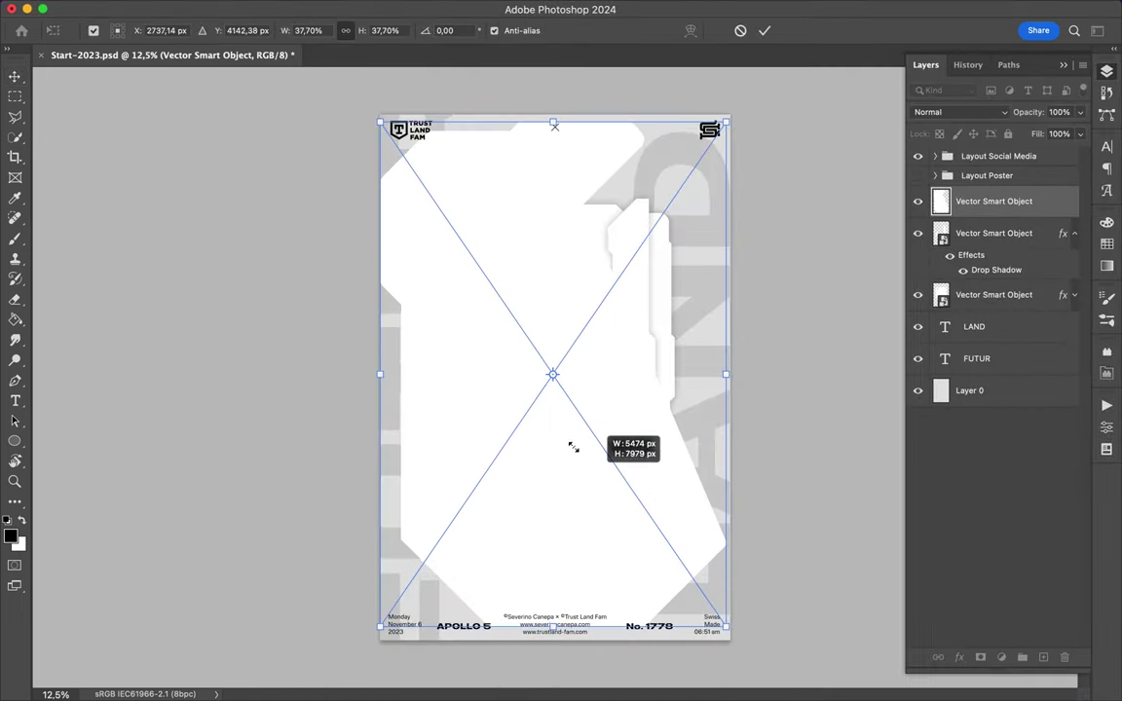
- Shrink the placed panel, commit it and move it down on the poster
{"action": "left_click_drag", "start_coordinate": [729, 631], "coordinate": [534, 347]}
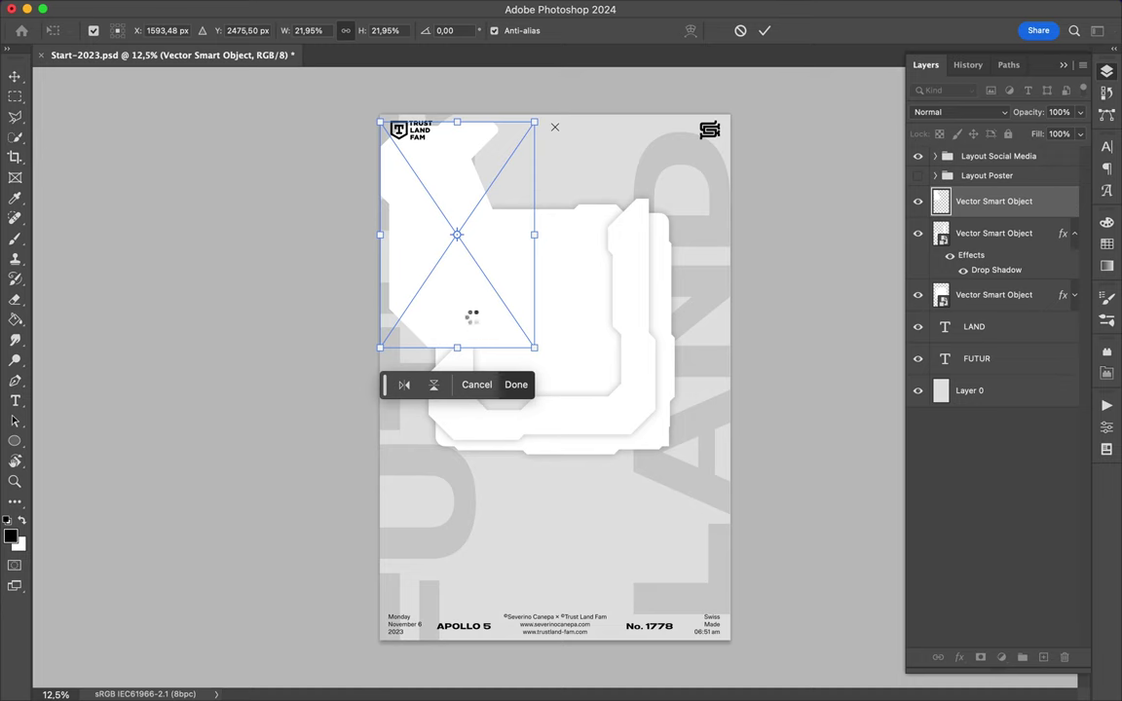
{"action": "mouse_move", "coordinate": [473, 320]}
{"action": "left_mouse_down"}
{"action": "mouse_move", "coordinate": [485, 425]}
{"action": "mouse_move", "coordinate": [483, 395]}
{"action": "left_mouse_up"}
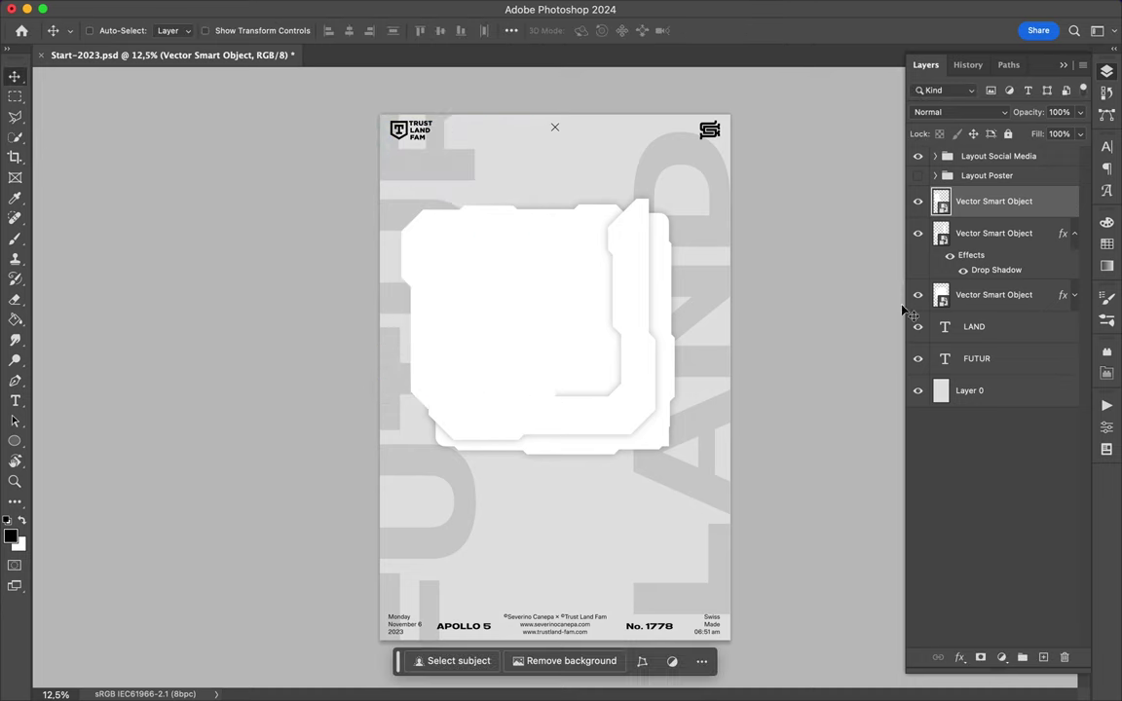
{"action": "left_click", "coordinate": [1074, 234]}
{"action": "key", "text": "ctrl+1"}
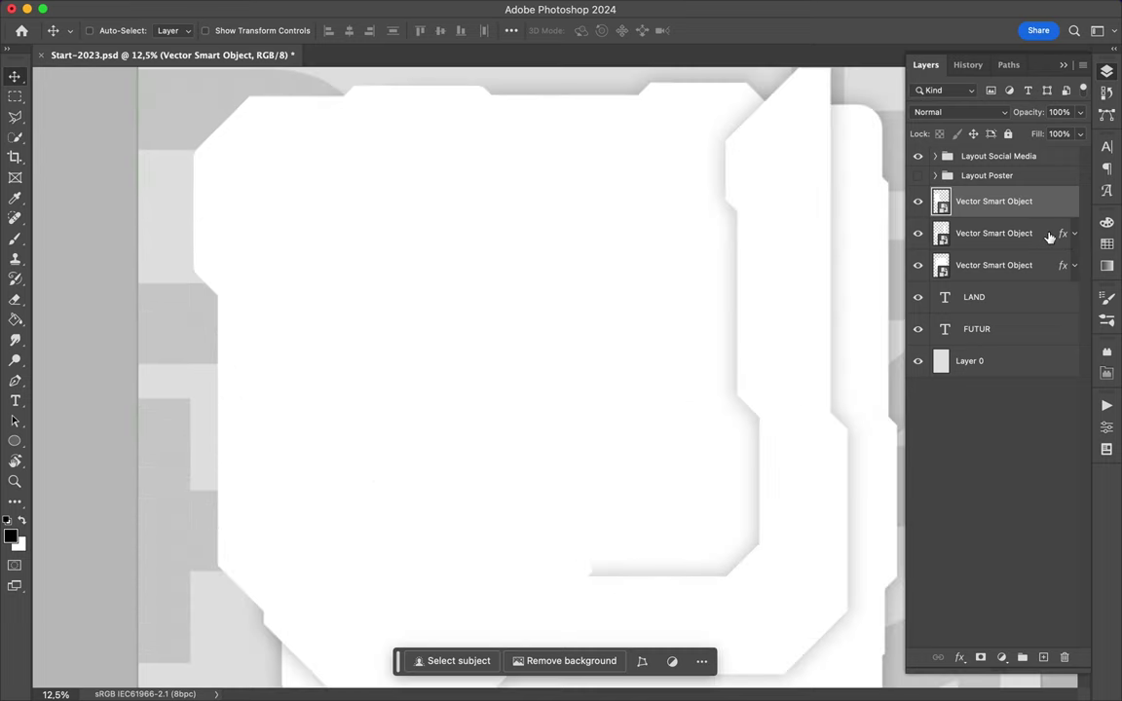
- Copy the shadowed panel's Drop Shadow onto the new panel and stack its layer beneath the others
{"action": "left_click", "coordinate": [1049, 236]}
{"action": "right_click", "coordinate": [1040, 238]}
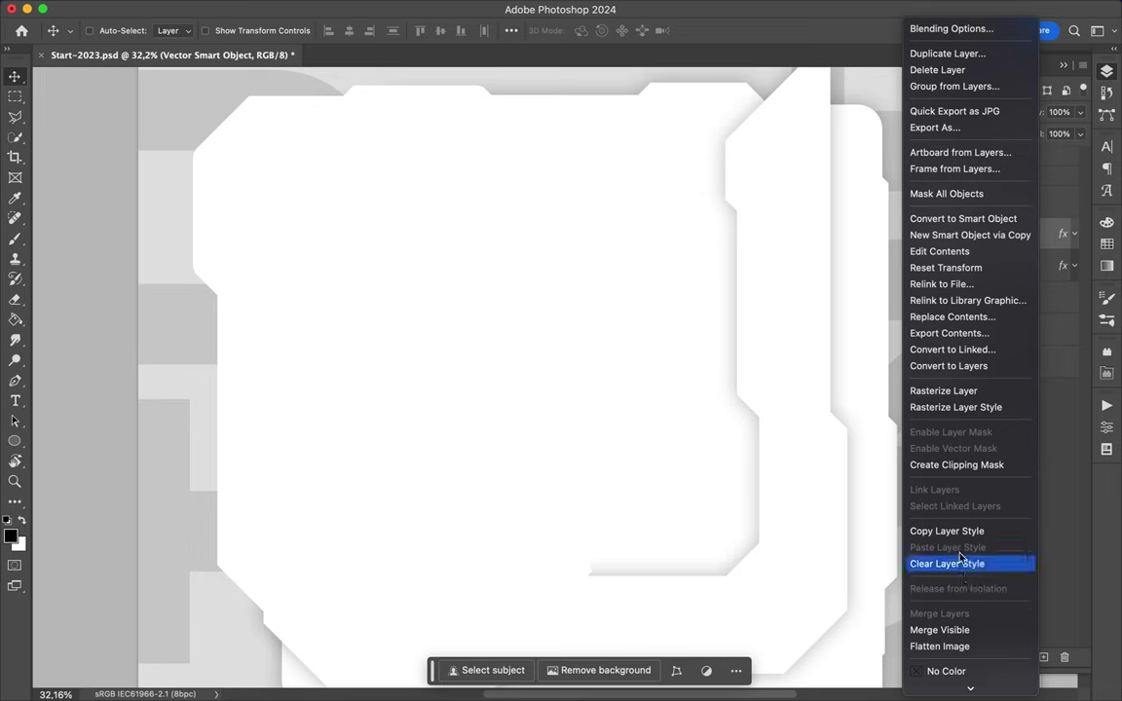
{"action": "left_click", "coordinate": [953, 533]}
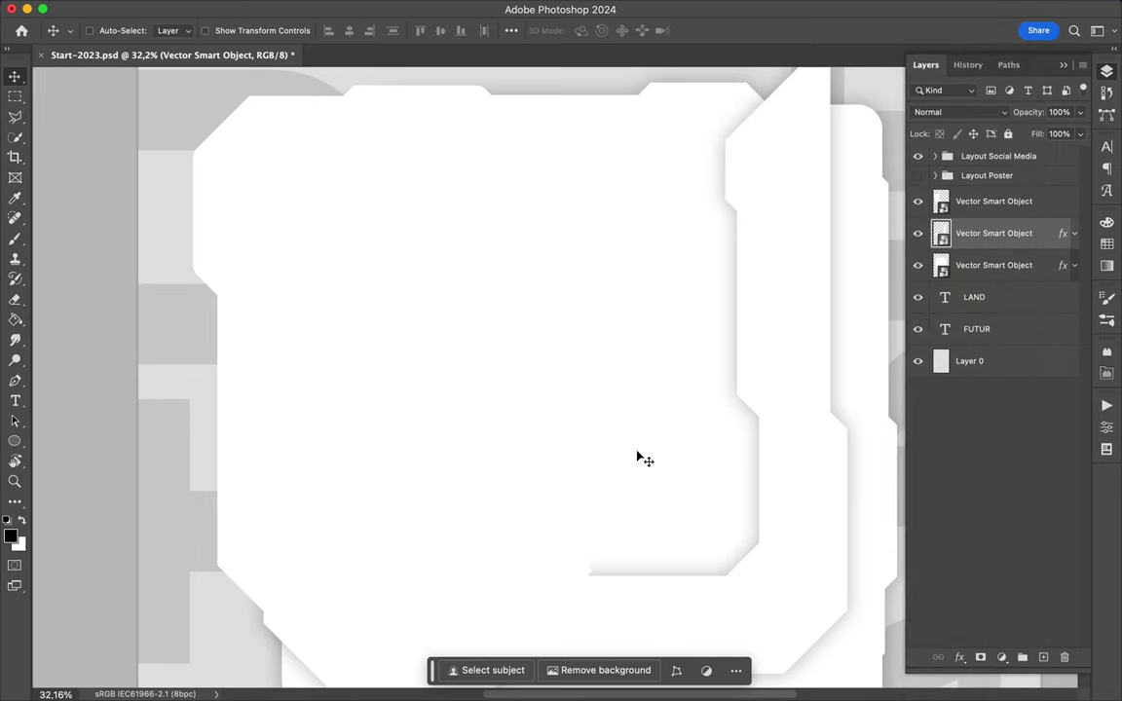
{"action": "scroll", "coordinate": [638, 458], "scroll_direction": "down", "scroll_amount": 2}
{"action": "scroll", "coordinate": [638, 458], "scroll_direction": "down", "scroll_amount": 2}
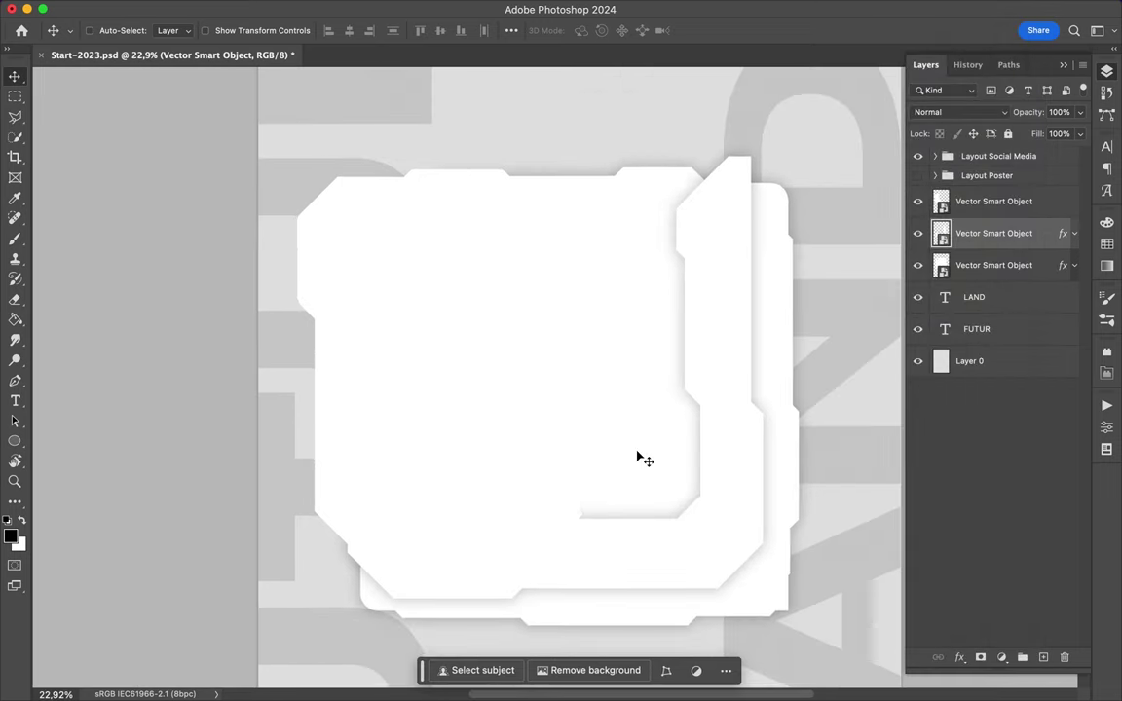
{"action": "right_click", "coordinate": [1001, 206]}
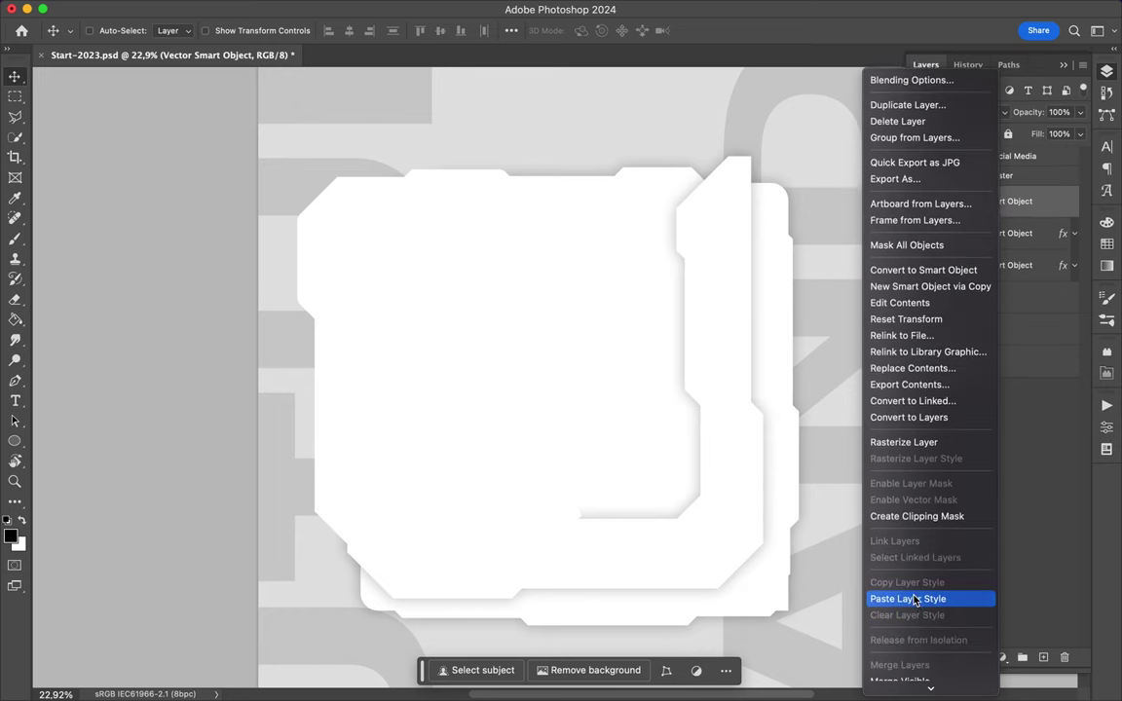
{"action": "left_click", "coordinate": [923, 596]}
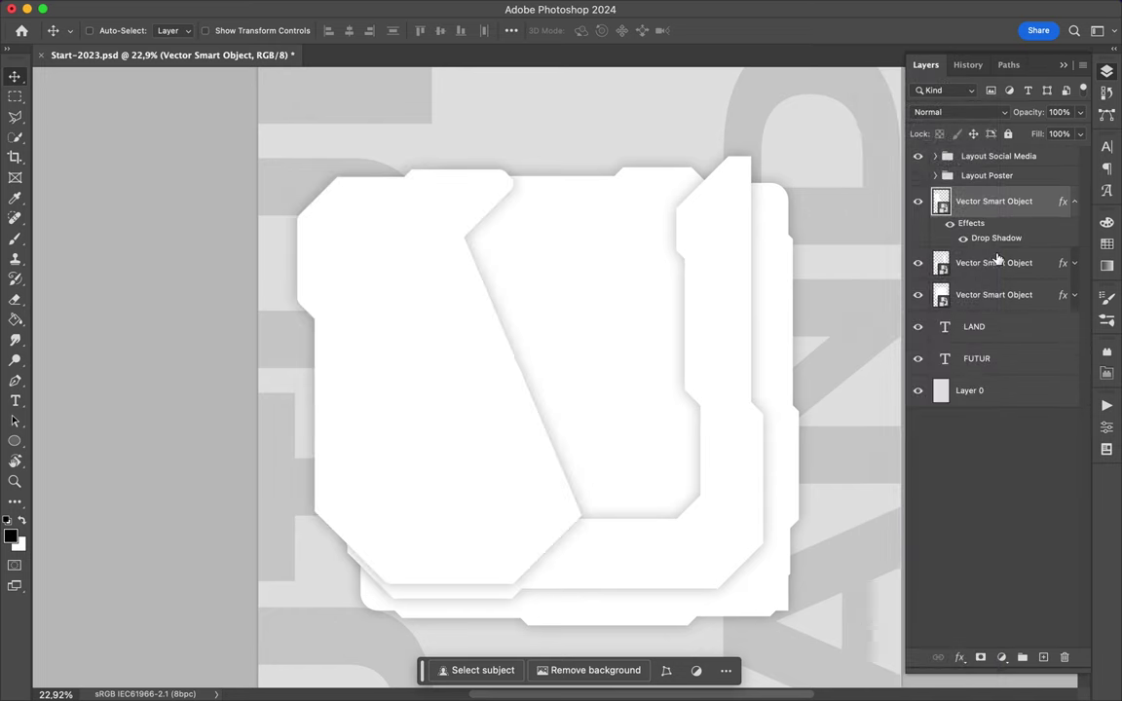
{"action": "left_click_drag", "start_coordinate": [988, 206], "coordinate": [987, 310]}
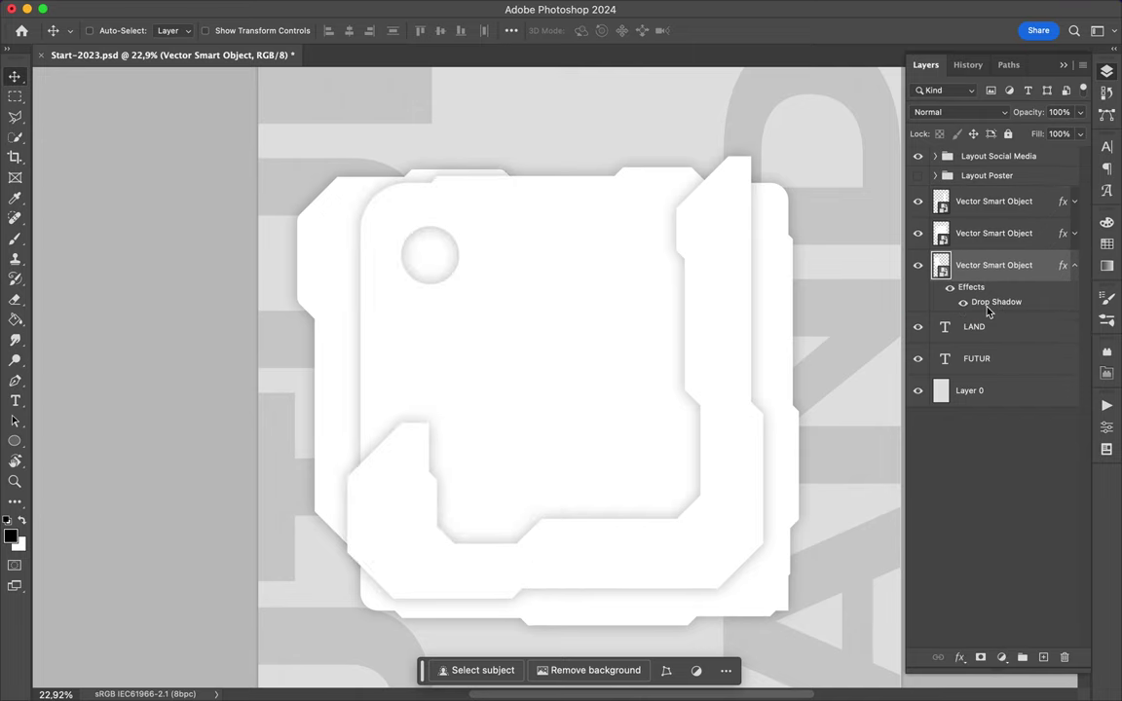
- Scale the new panel up to about 25.87% and nudge it slightly up and right
{"action": "scroll", "coordinate": [477, 370], "scroll_direction": "down", "scroll_amount": 2}
{"action": "mouse_move", "coordinate": [408, 328]}
{"action": "left_mouse_down"}
{"action": "mouse_move", "coordinate": [381, 301]}
{"action": "mouse_move", "coordinate": [393, 307]}
{"action": "left_mouse_up"}
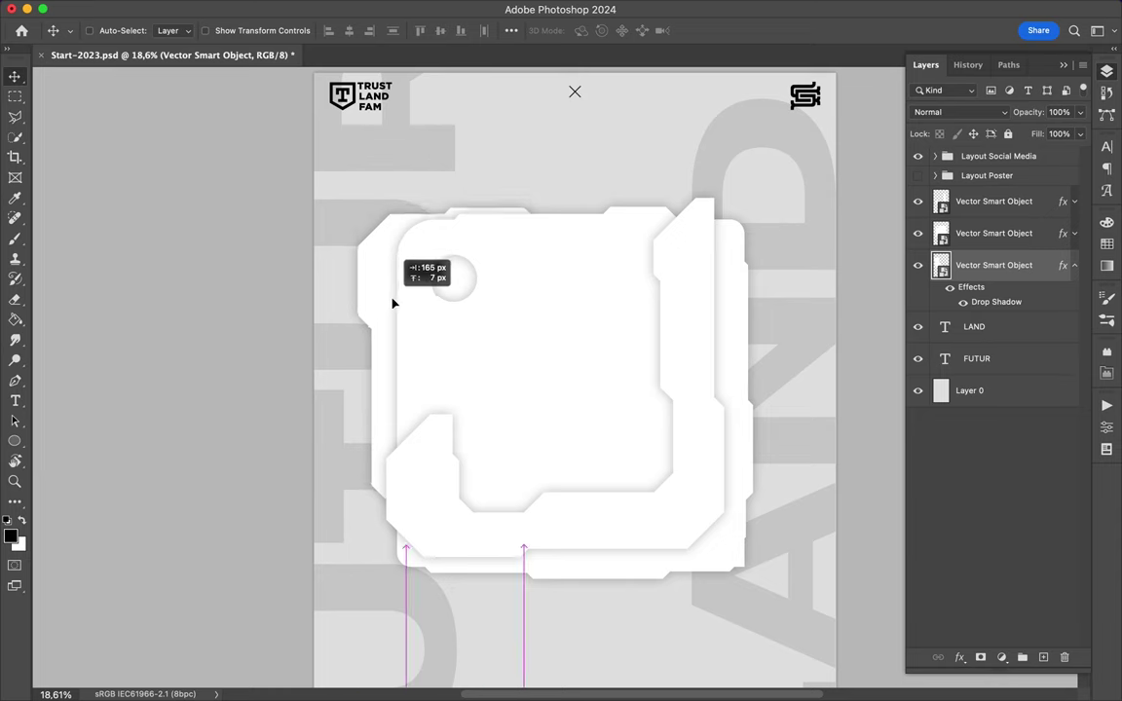
{"action": "key", "text": "ctrl+t"}
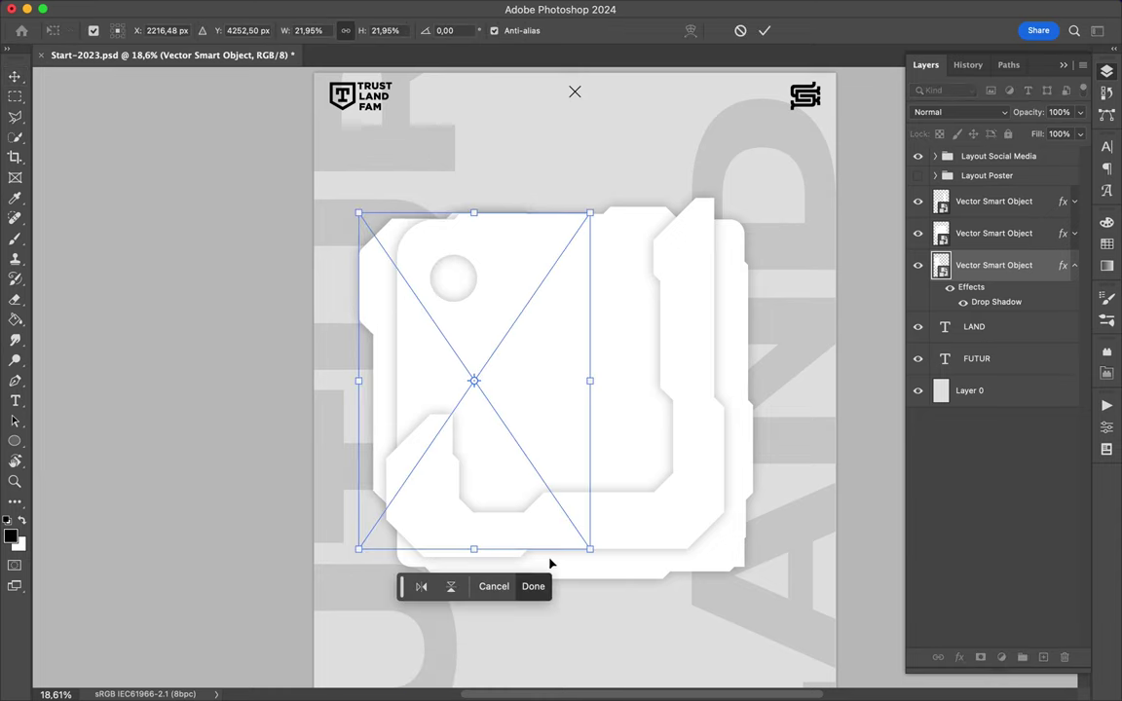
{"action": "left_click_drag", "start_coordinate": [593, 550], "coordinate": [626, 592]}
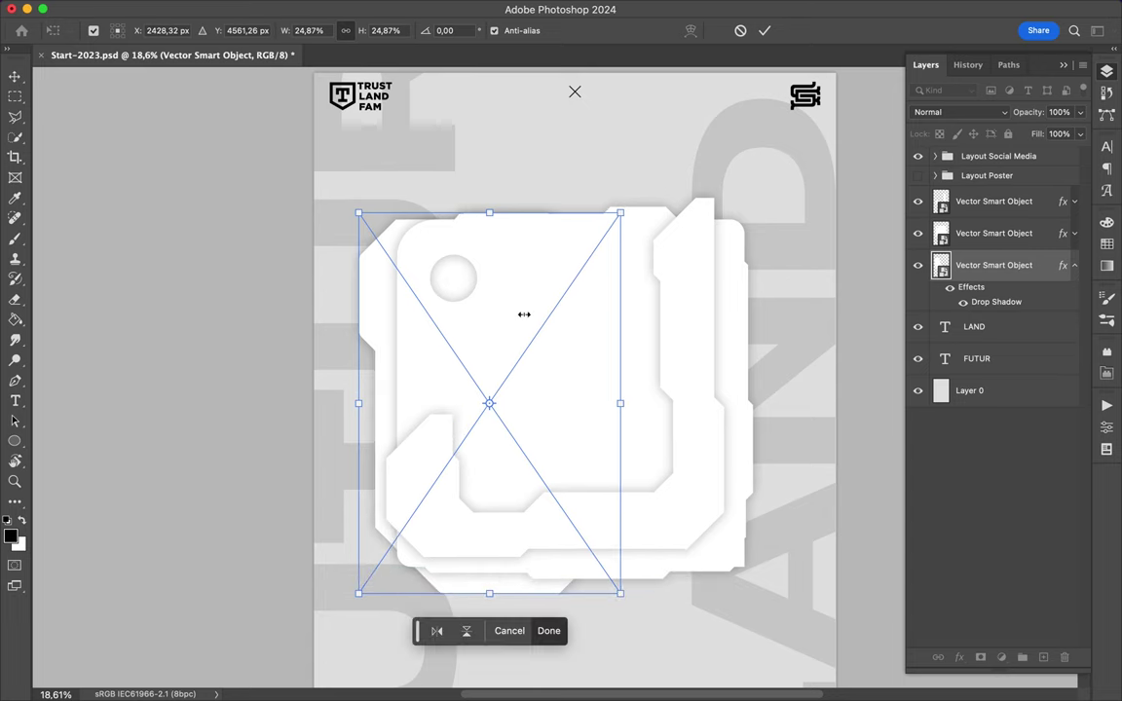
{"action": "left_click_drag", "start_coordinate": [621, 214], "coordinate": [633, 200]}
{"action": "key", "text": "Return"}
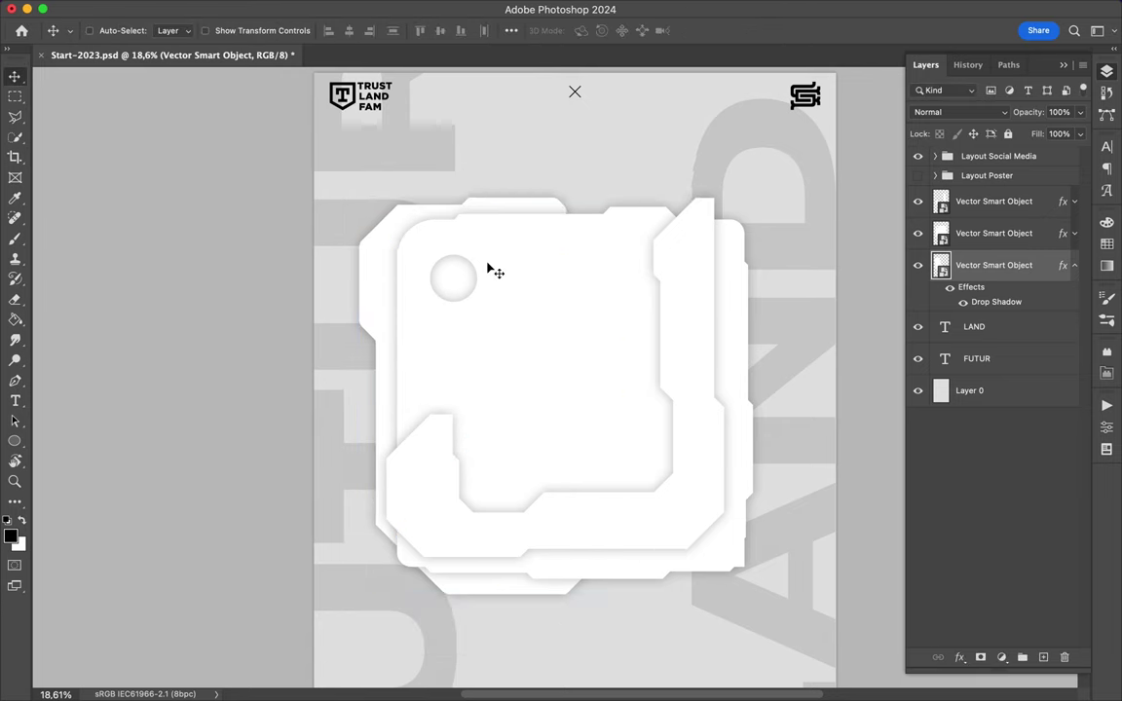
{"action": "left_click_drag", "start_coordinate": [491, 265], "coordinate": [499, 257]}
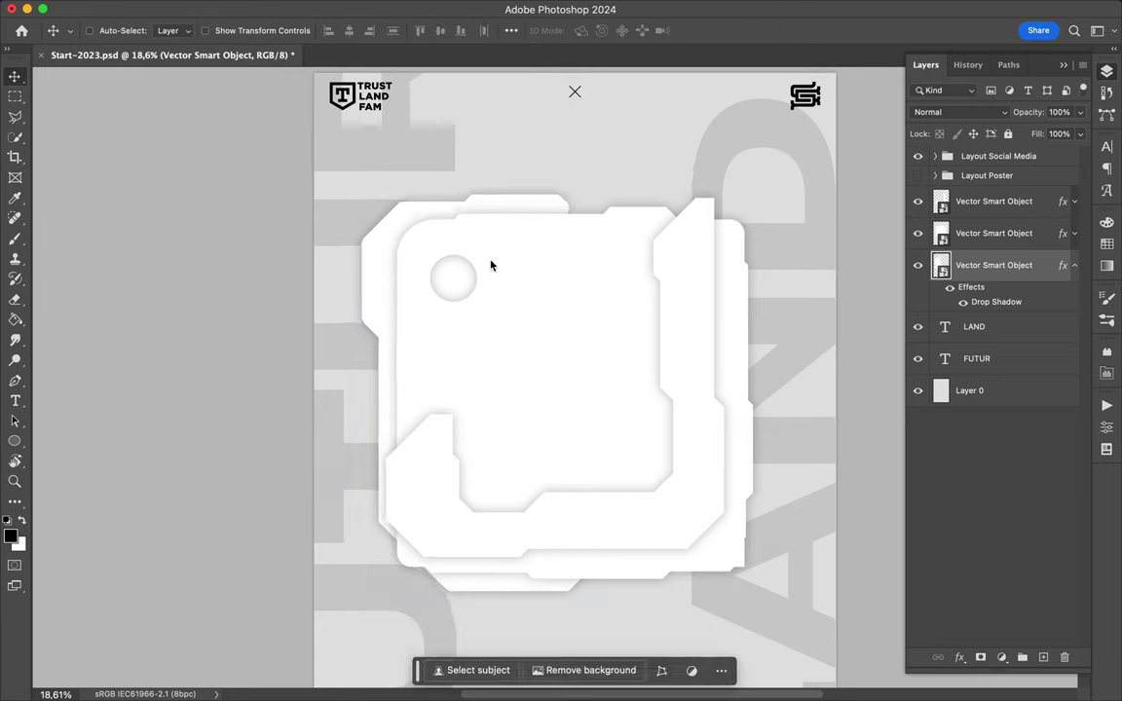
{"action": "scroll", "coordinate": [499, 257], "scroll_direction": "down", "scroll_amount": 1}
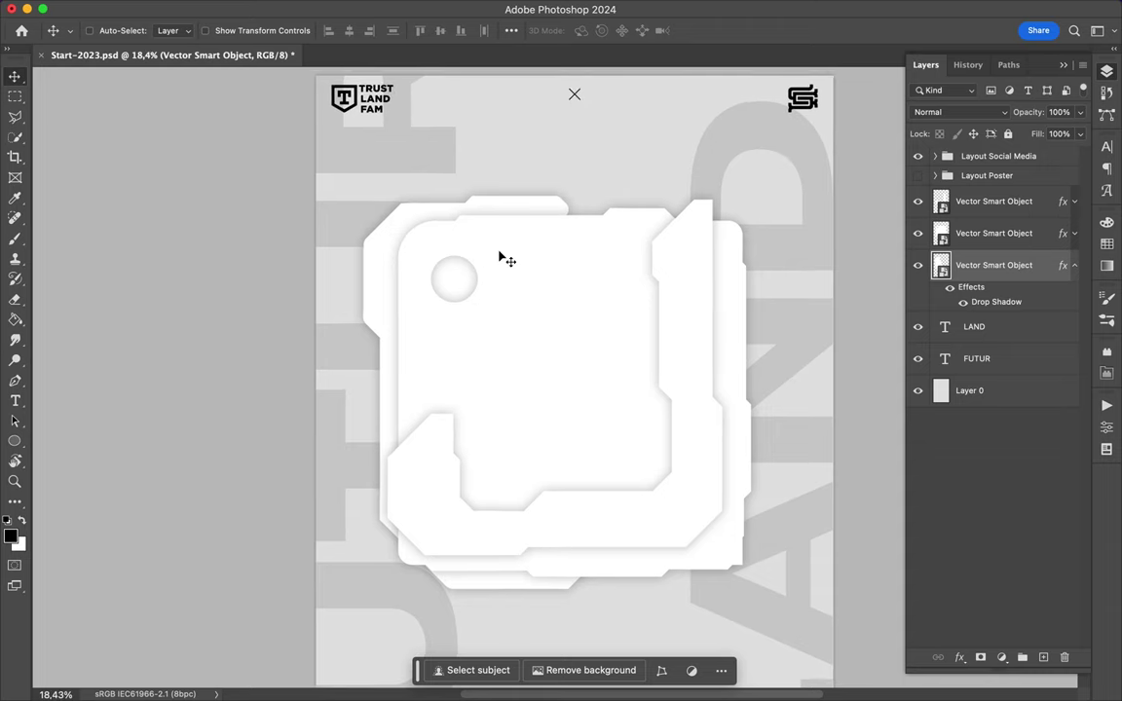
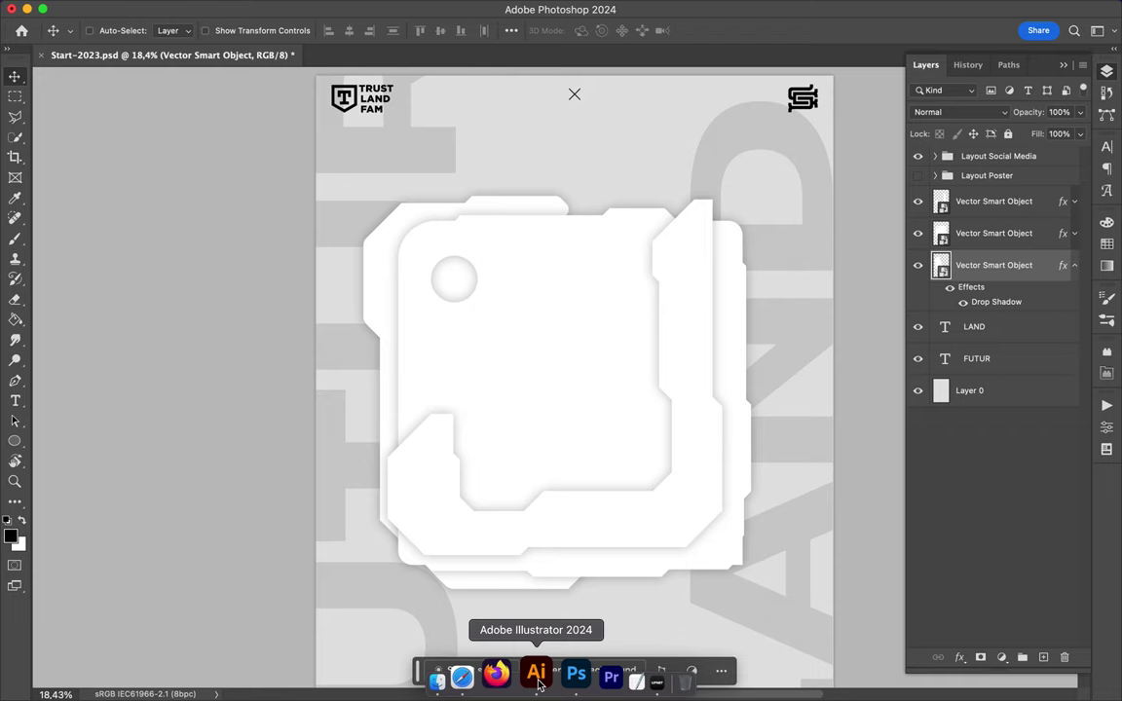
- On the top layer, draw a narrow four-point strip along the right panel's inner edge
{"action": "scroll", "coordinate": [659, 440], "scroll_direction": "up", "scroll_amount": 3}
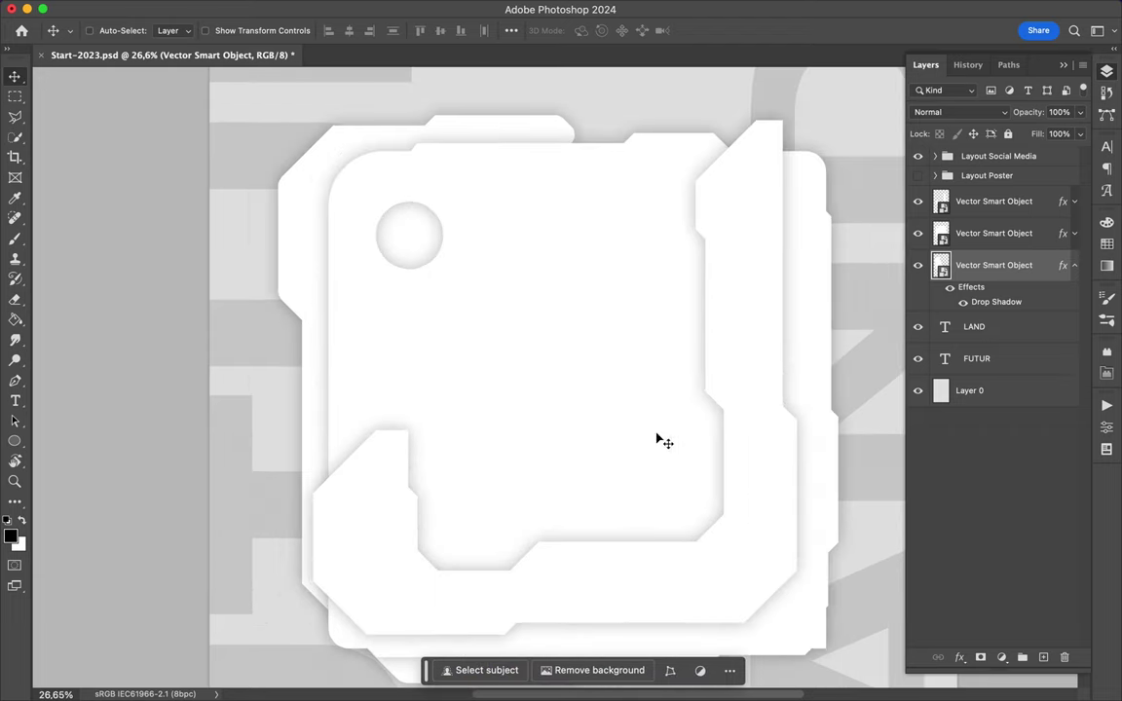
{"action": "left_click", "coordinate": [985, 216]}
{"action": "scroll", "coordinate": [749, 257], "scroll_direction": "up", "scroll_amount": 2}
{"action": "scroll", "coordinate": [748, 257], "scroll_direction": "up", "scroll_amount": 2}
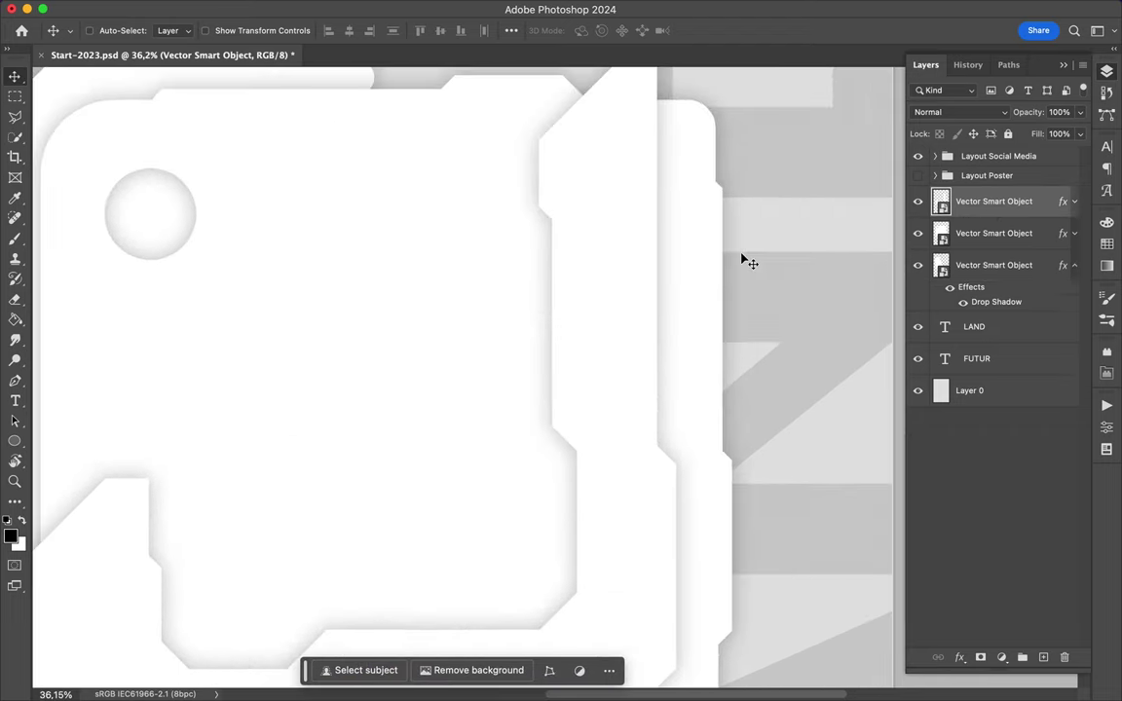
{"action": "key", "text": "p"}
{"action": "left_click", "coordinate": [567, 223]}
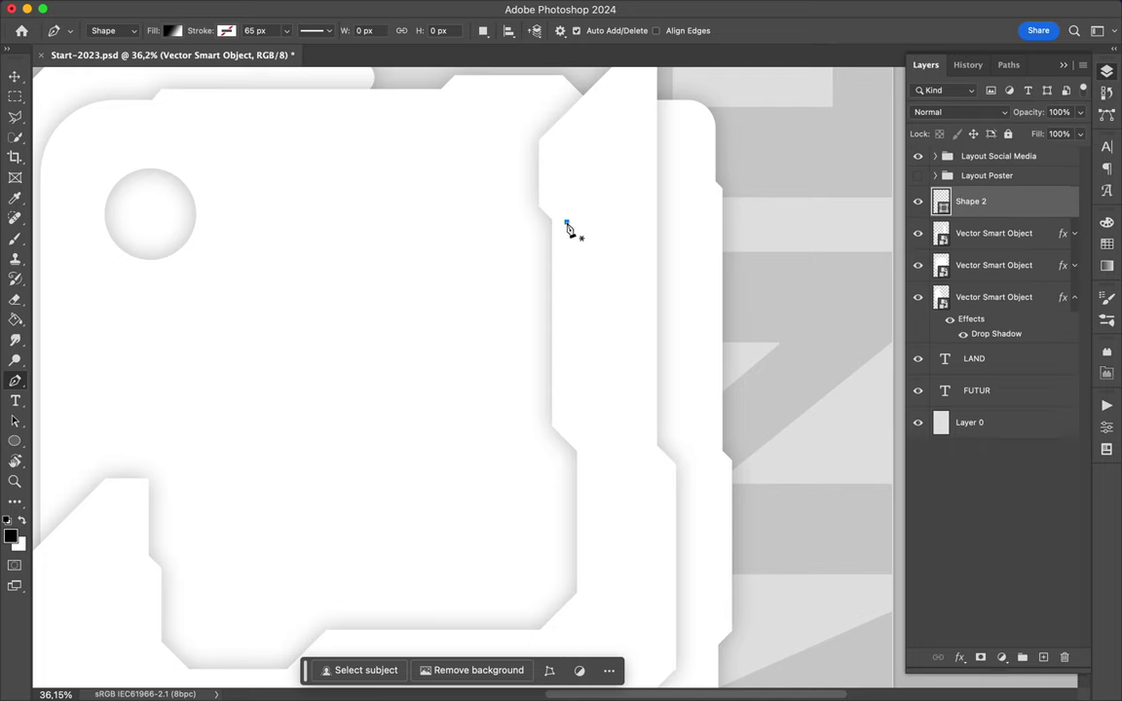
{"action": "left_click", "coordinate": [566, 417]}
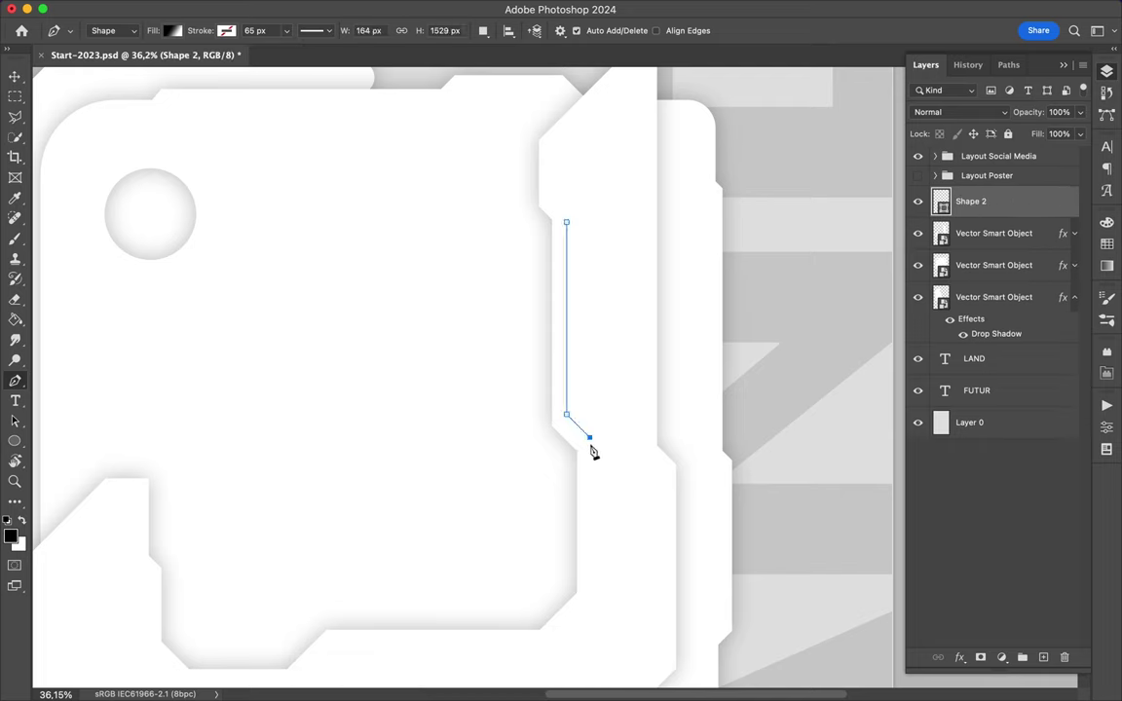
{"action": "left_click", "coordinate": [589, 438]}
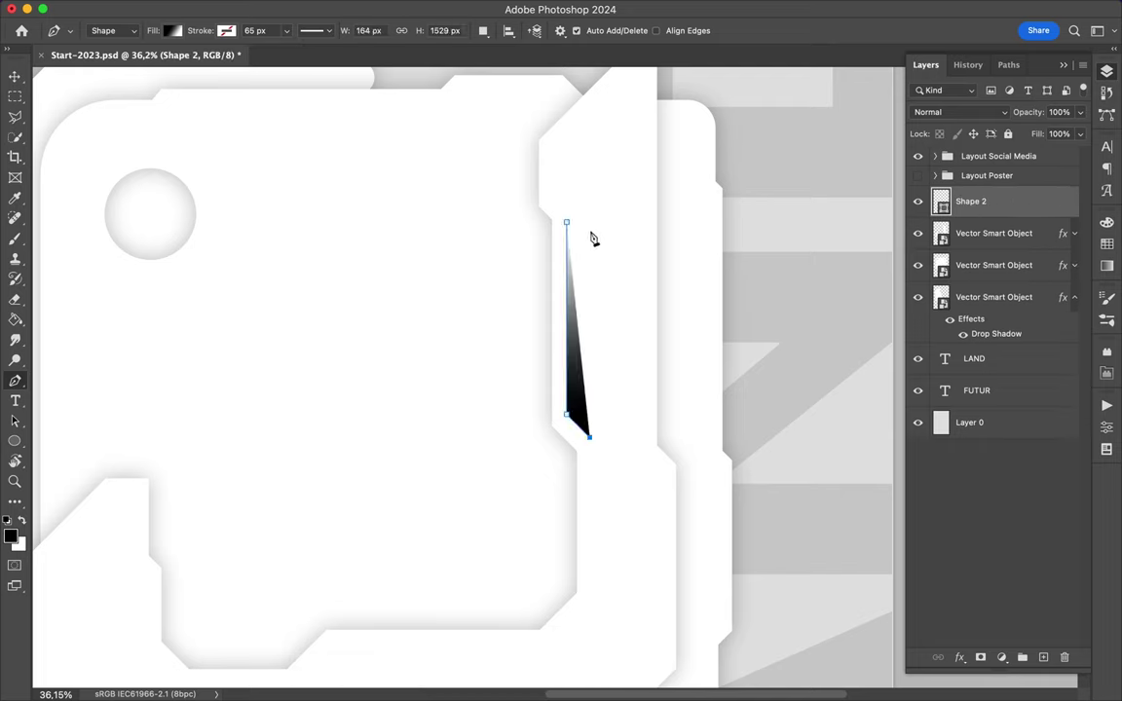
{"action": "left_click", "coordinate": [589, 233]}
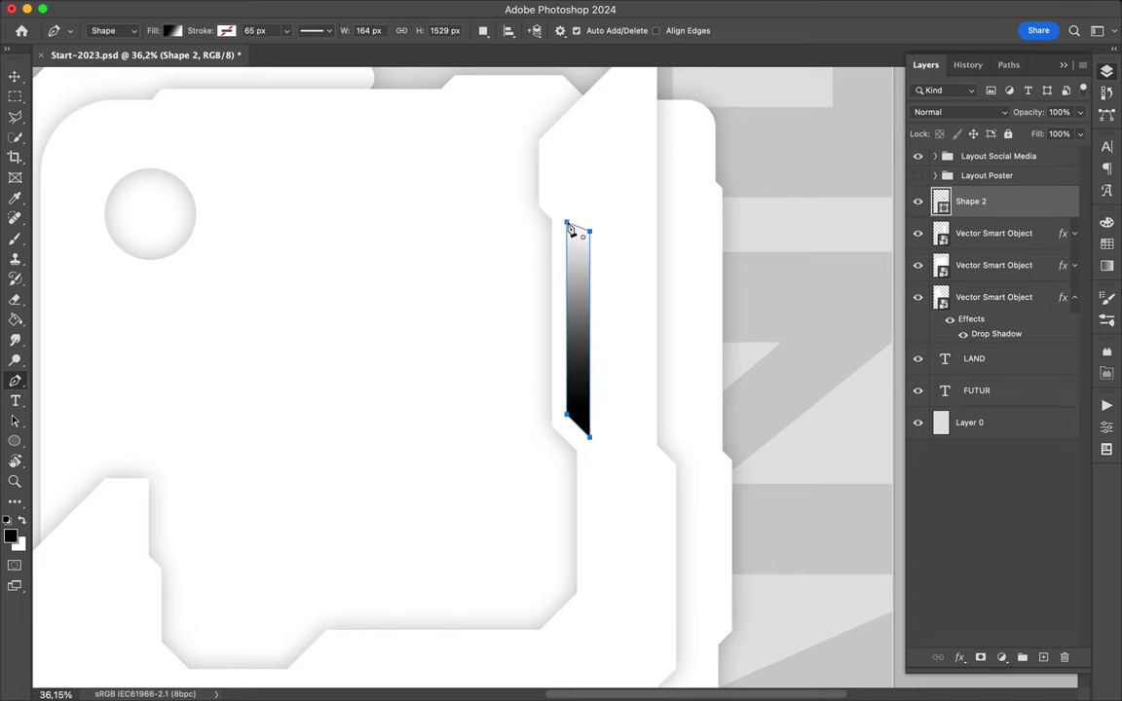
- Fill the Shape 2 strip with solid light grey and rasterize the layer
{"action": "scroll", "coordinate": [572, 230], "scroll_direction": "down", "scroll_amount": 2}
{"action": "scroll", "coordinate": [572, 230], "scroll_direction": "down", "scroll_amount": 2}
{"action": "scroll", "coordinate": [572, 230], "scroll_direction": "down", "scroll_amount": 2}
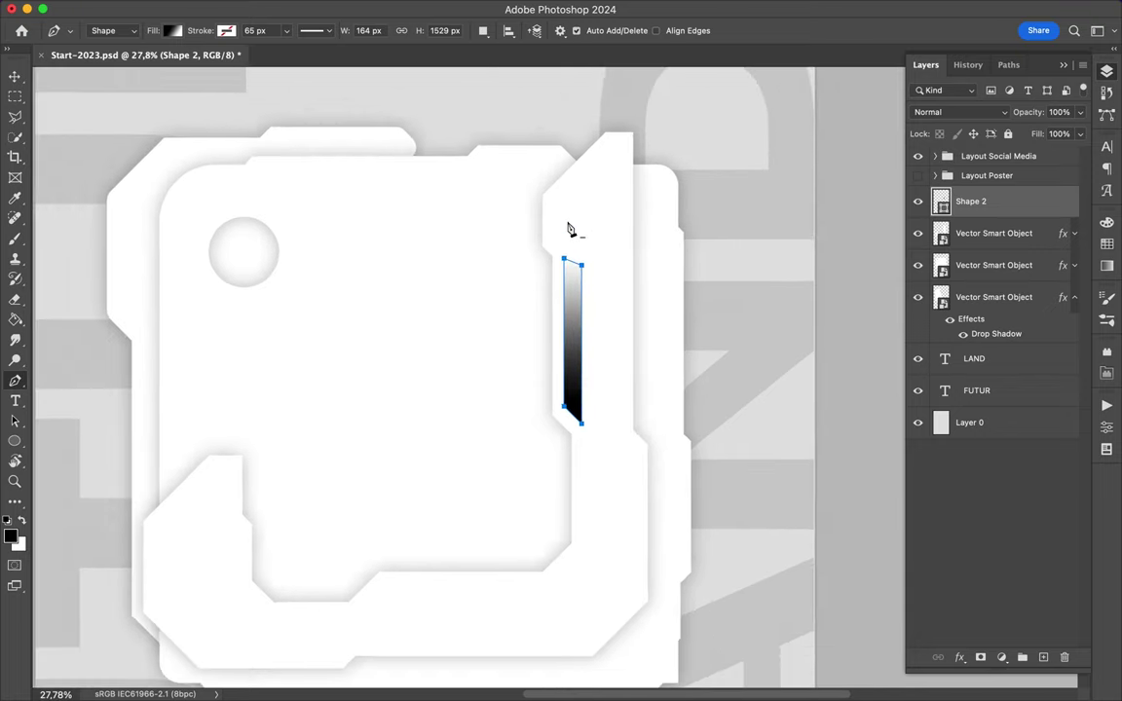
{"action": "key", "text": "i"}
{"action": "left_click", "coordinate": [531, 89]}
{"action": "key", "text": "v"}
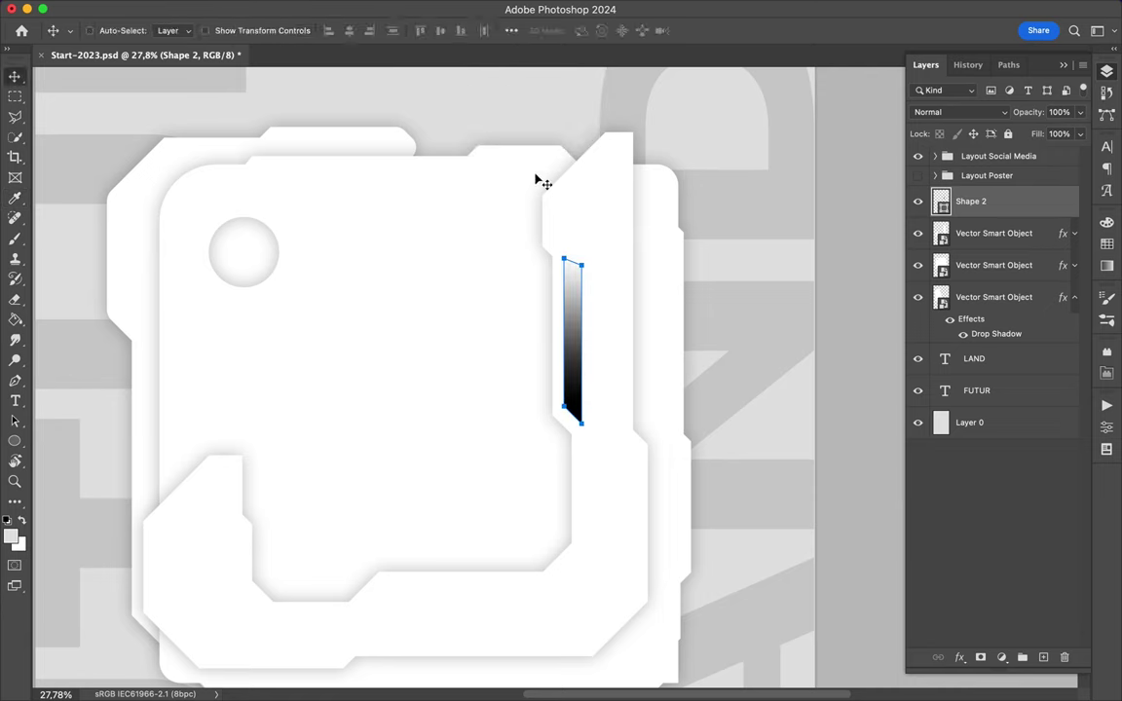
{"action": "key", "text": "a"}
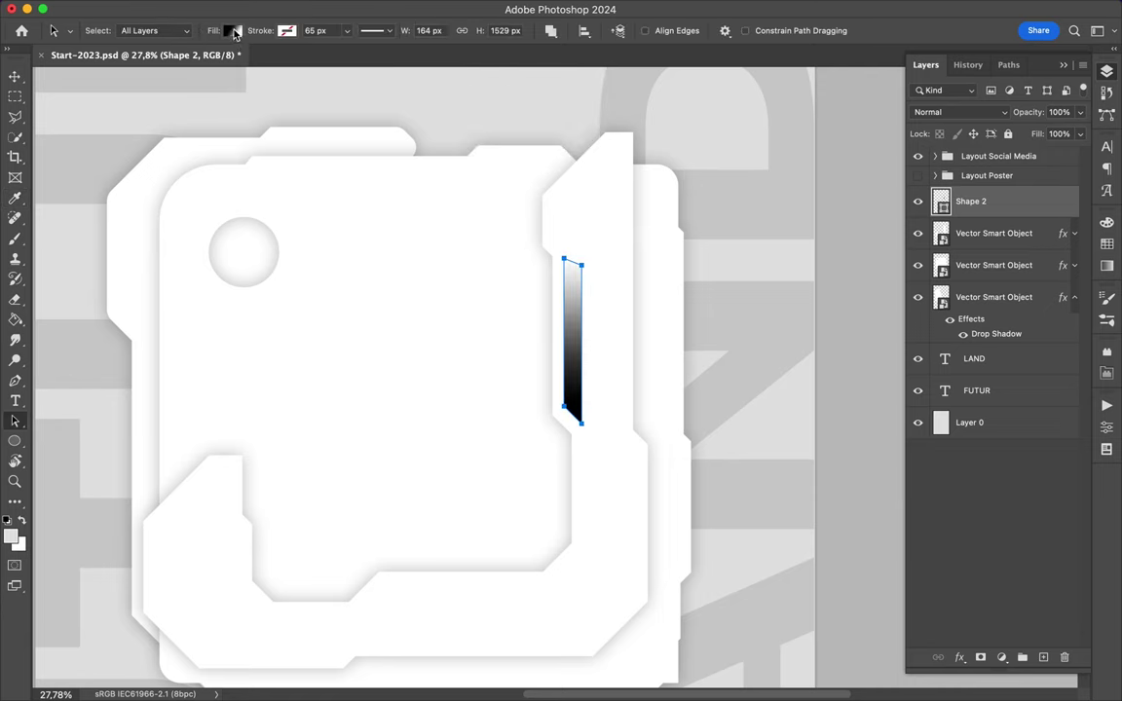
{"action": "left_click", "coordinate": [234, 32]}
{"action": "left_click", "coordinate": [170, 61]}
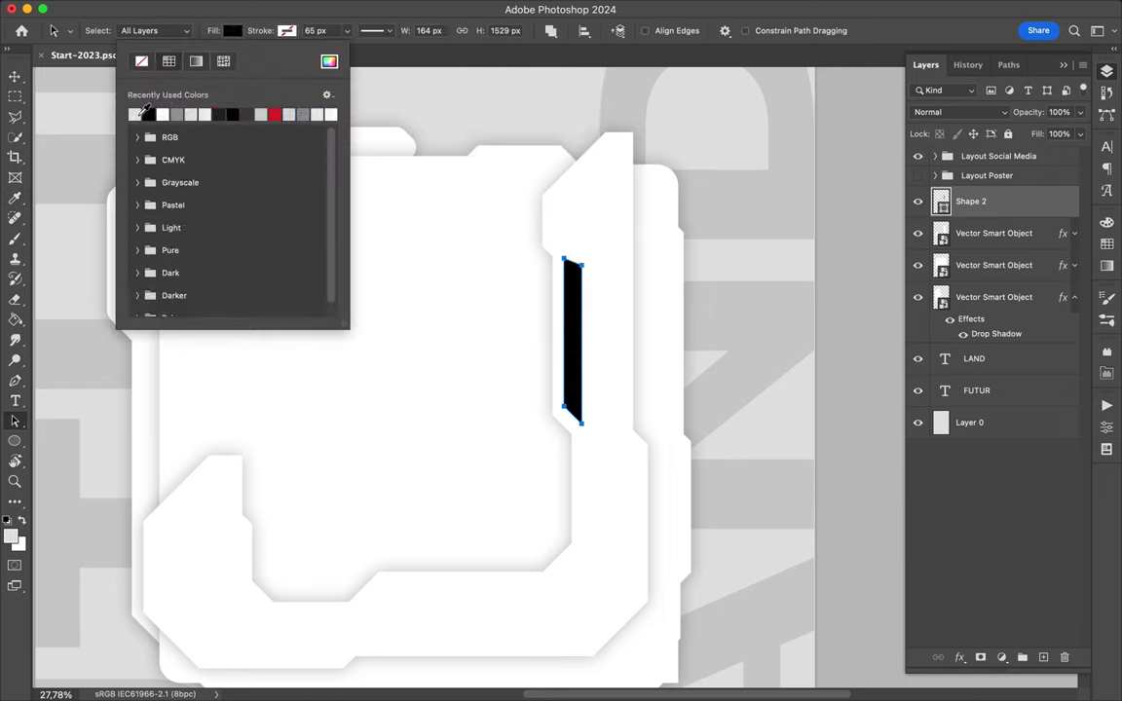
{"action": "left_click", "coordinate": [135, 113]}
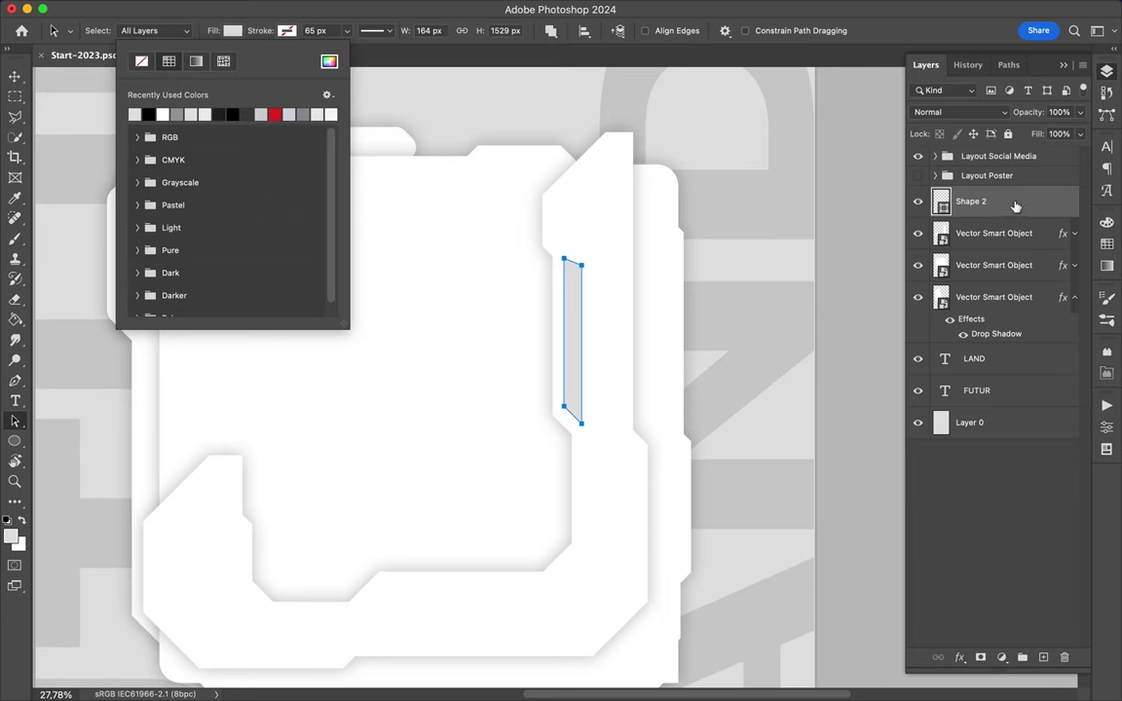
{"action": "right_click", "coordinate": [1015, 206]}
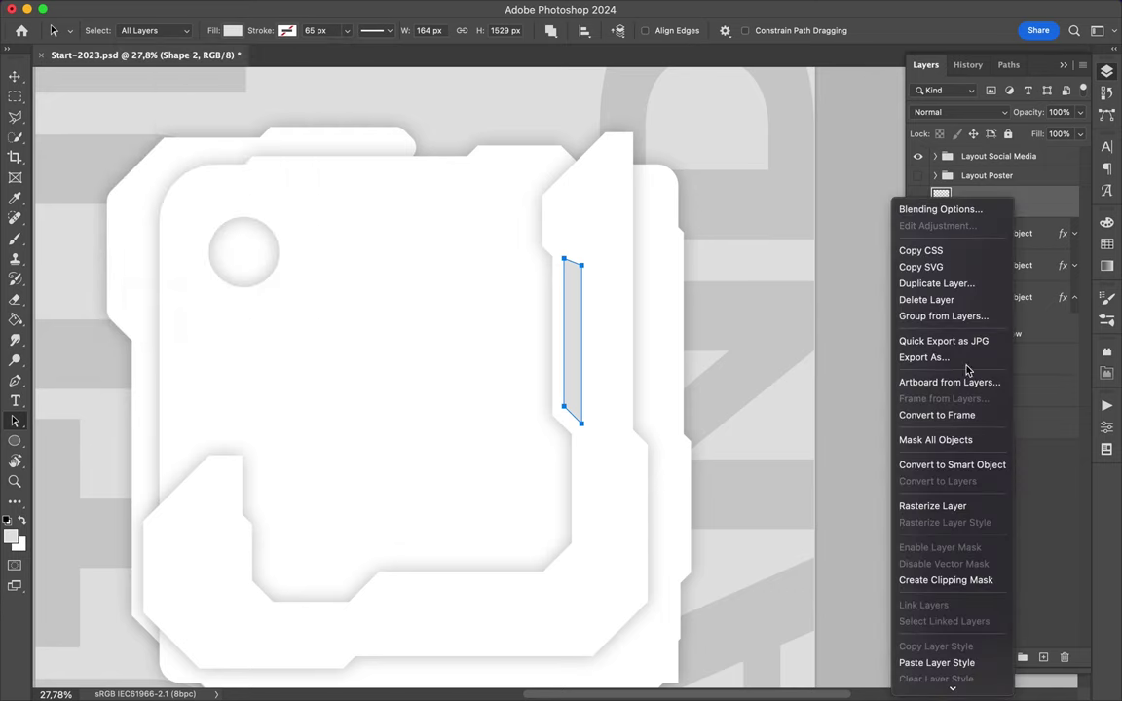
{"action": "left_click", "coordinate": [943, 506]}
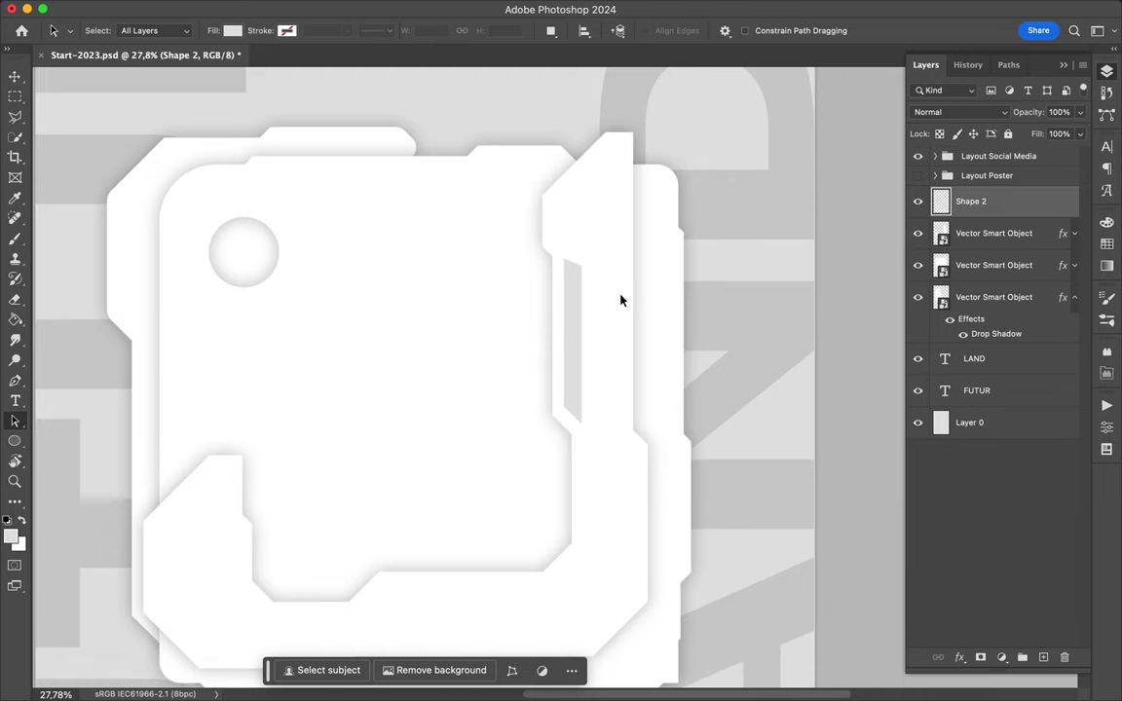
- Make a small triangular polygonal-lasso selection on the strip, then discard it
{"action": "key", "text": "l"}
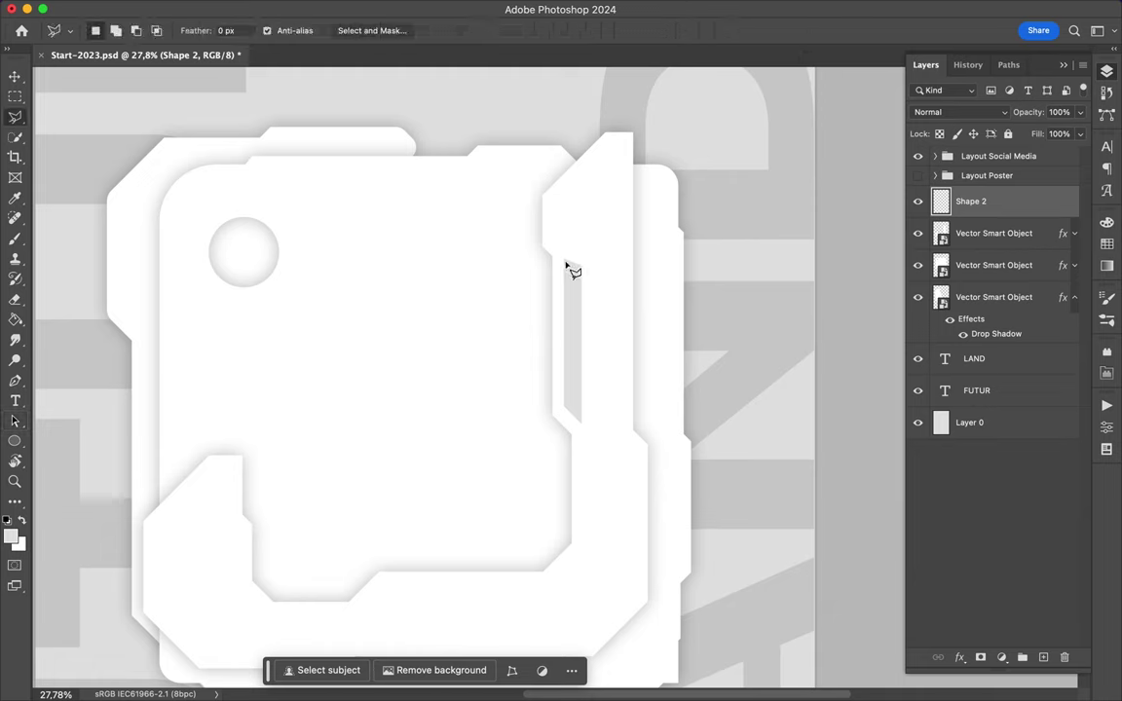
{"action": "left_click", "coordinate": [562, 261]}
{"action": "left_click", "coordinate": [585, 282]}
{"action": "left_click", "coordinate": [586, 249]}
{"action": "left_click", "coordinate": [554, 257]}
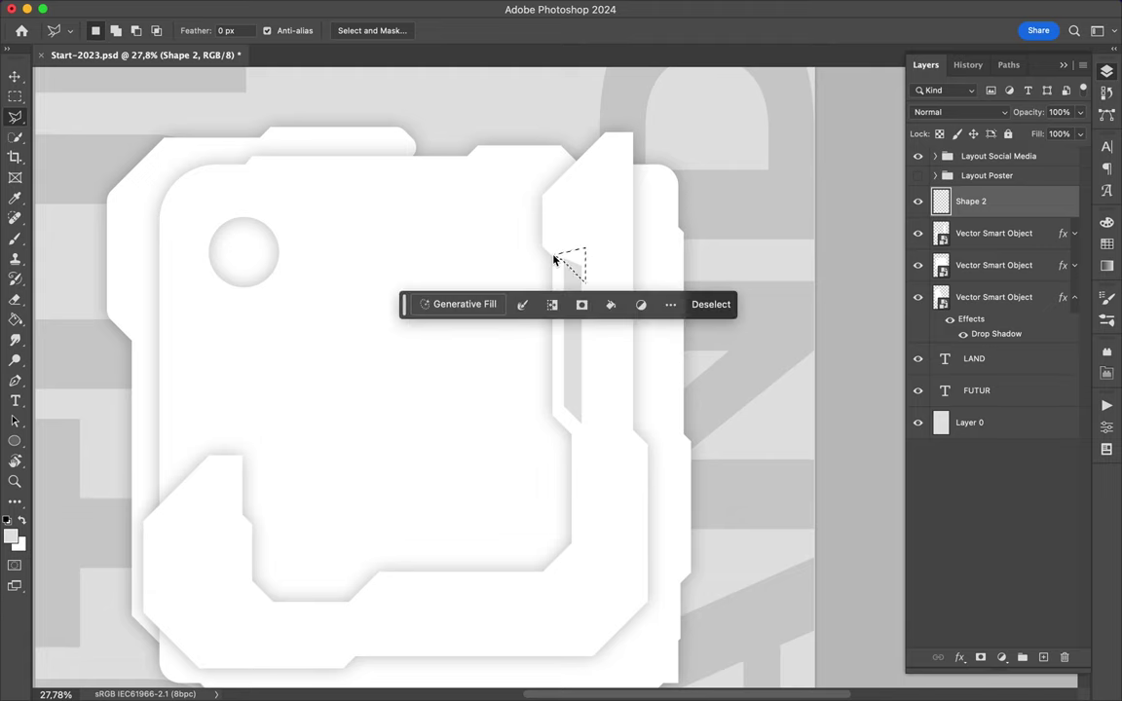
{"action": "key", "text": "ctrl+d"}
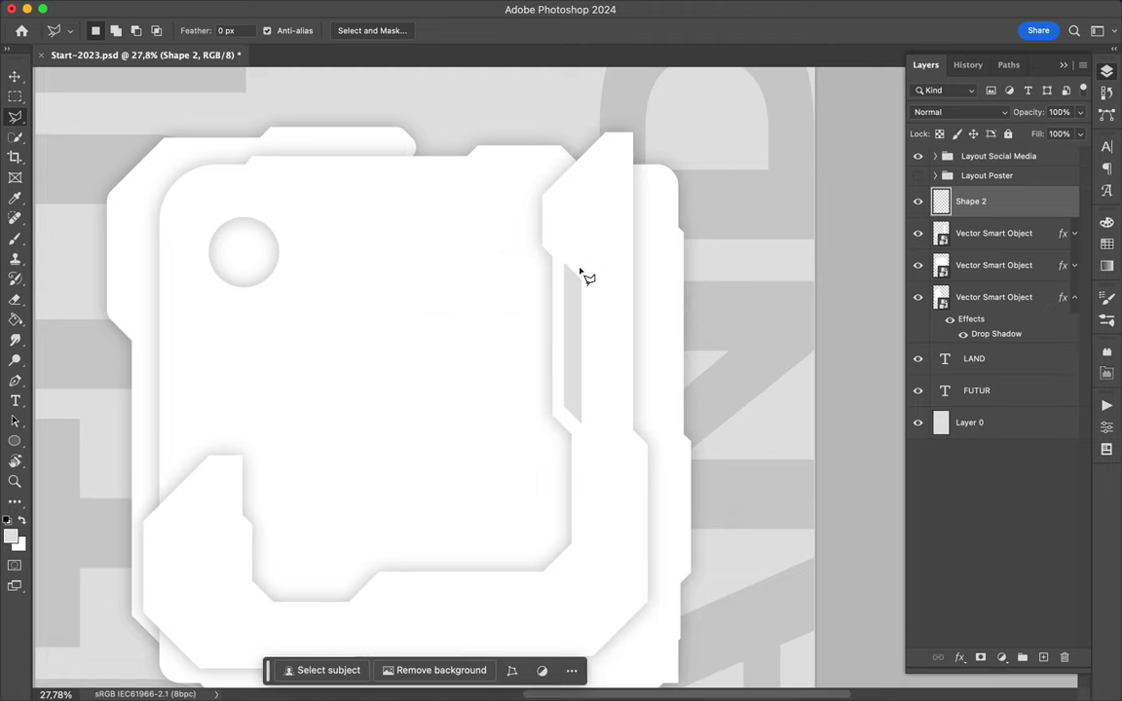
- Delete a thin sliver from the upper grey strip and deselect
{"action": "left_click", "coordinate": [576, 270]}
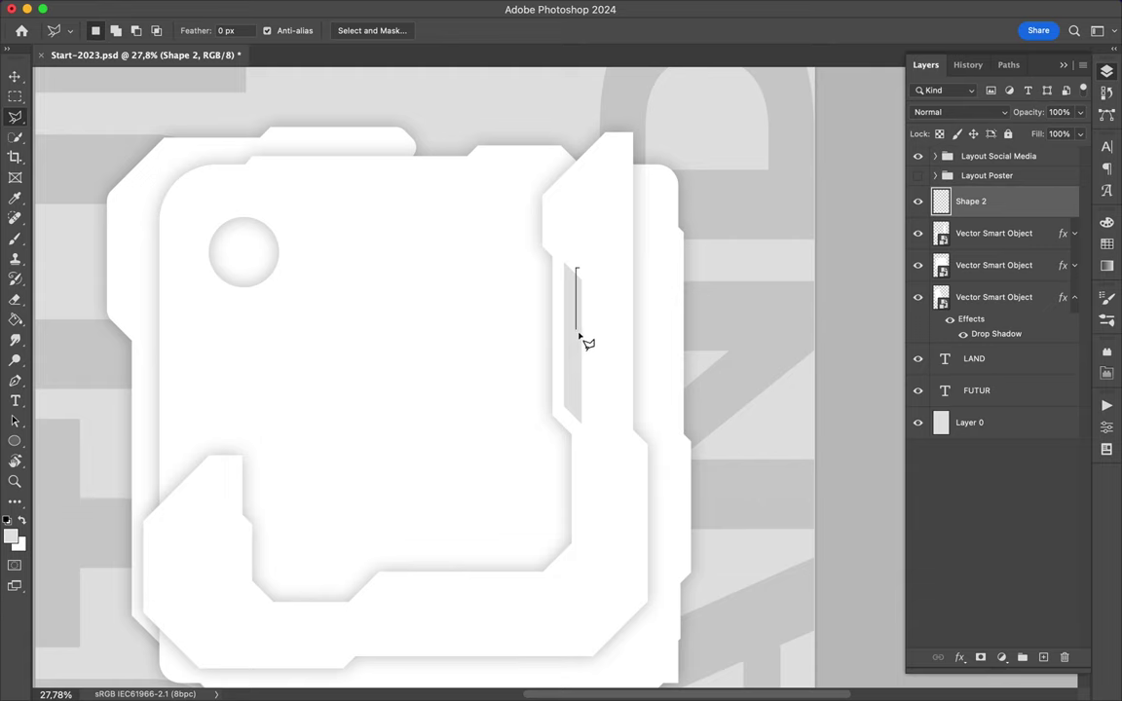
{"action": "left_click", "coordinate": [576, 355]}
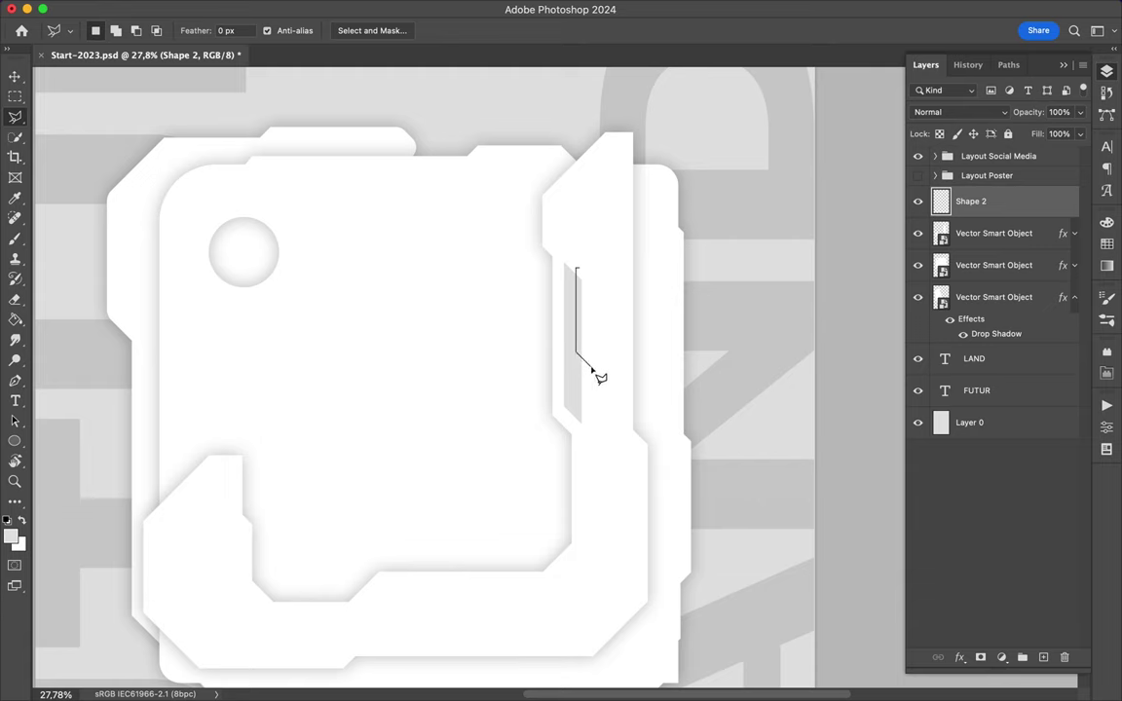
{"action": "double_click", "coordinate": [590, 274]}
{"action": "key", "text": "m"}
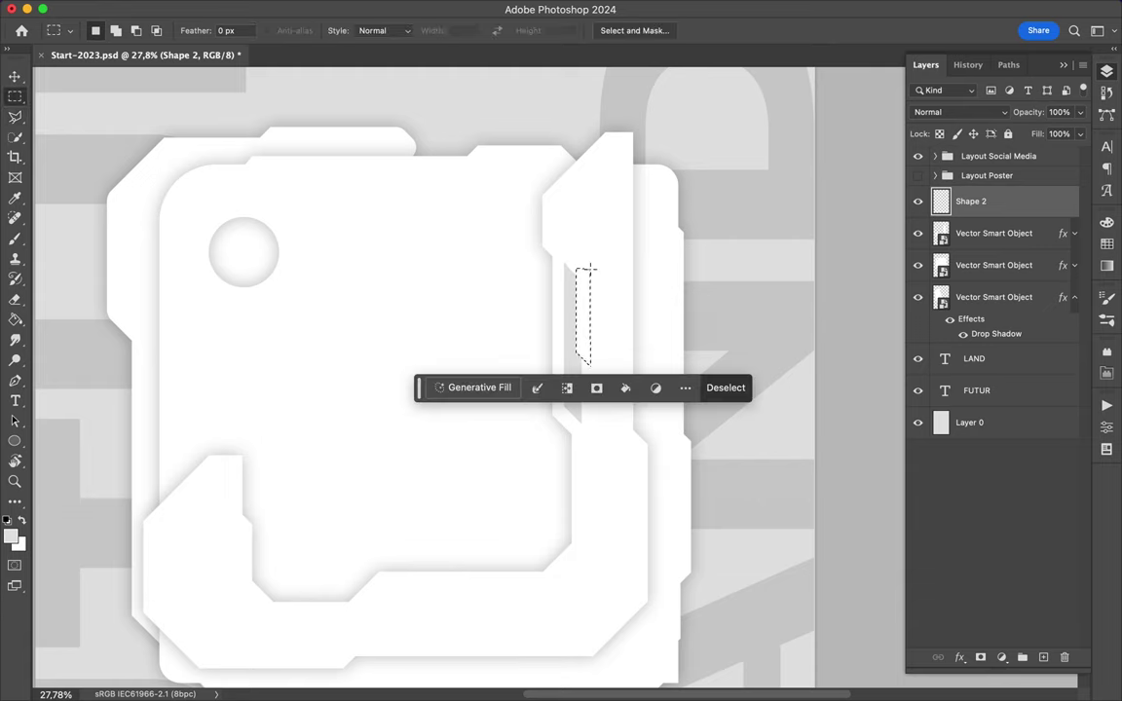
{"action": "key", "text": "Delete"}
{"action": "key", "text": "super+d"}
{"action": "key", "text": "v"}
{"action": "scroll", "coordinate": [592, 385], "scroll_direction": "down", "scroll_amount": 5}
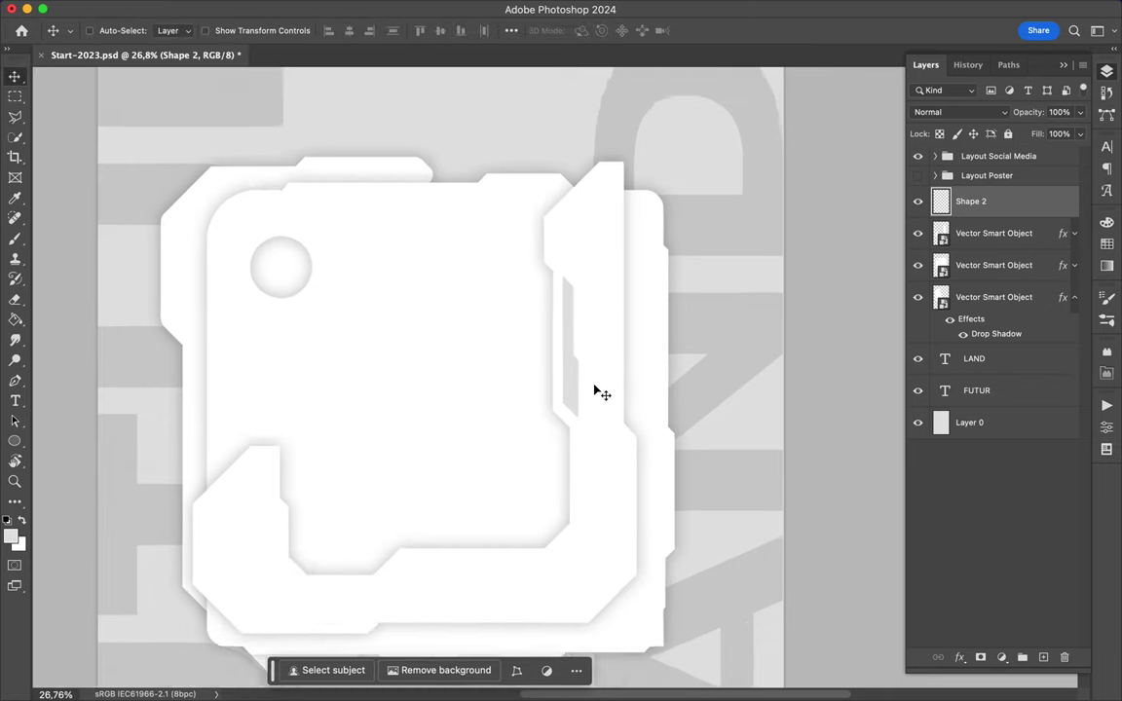
{"action": "scroll", "coordinate": [592, 402], "scroll_direction": "down", "scroll_amount": 2}
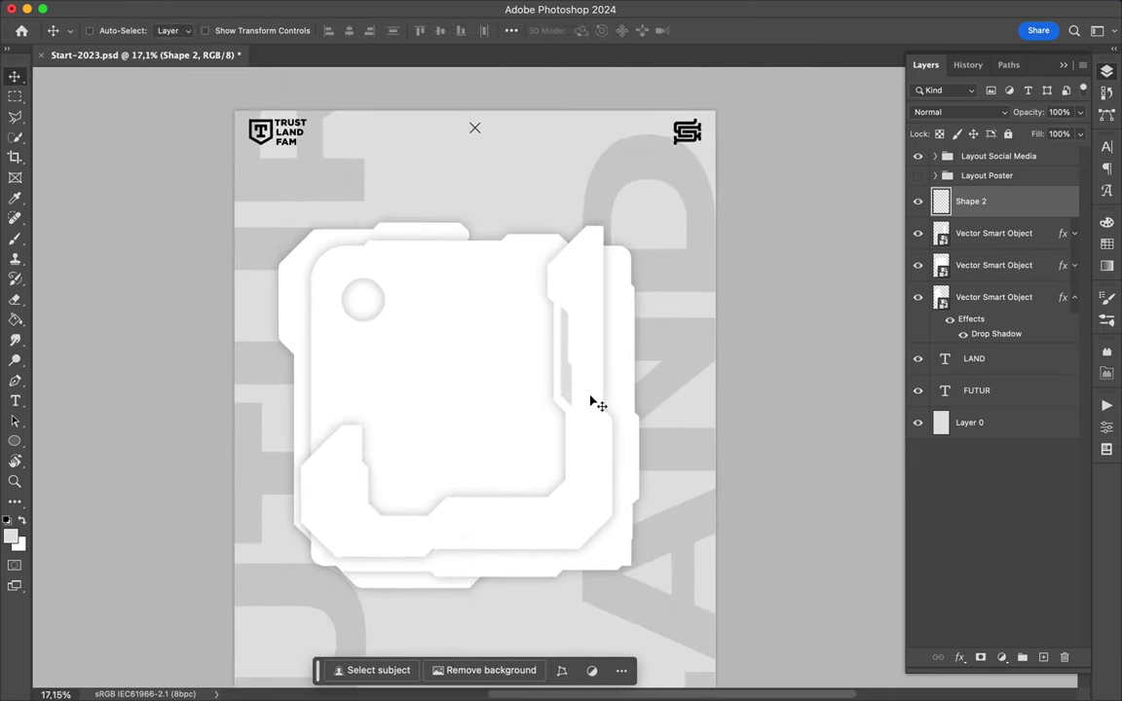
{"action": "scroll", "coordinate": [592, 402], "scroll_direction": "down", "scroll_amount": 2}
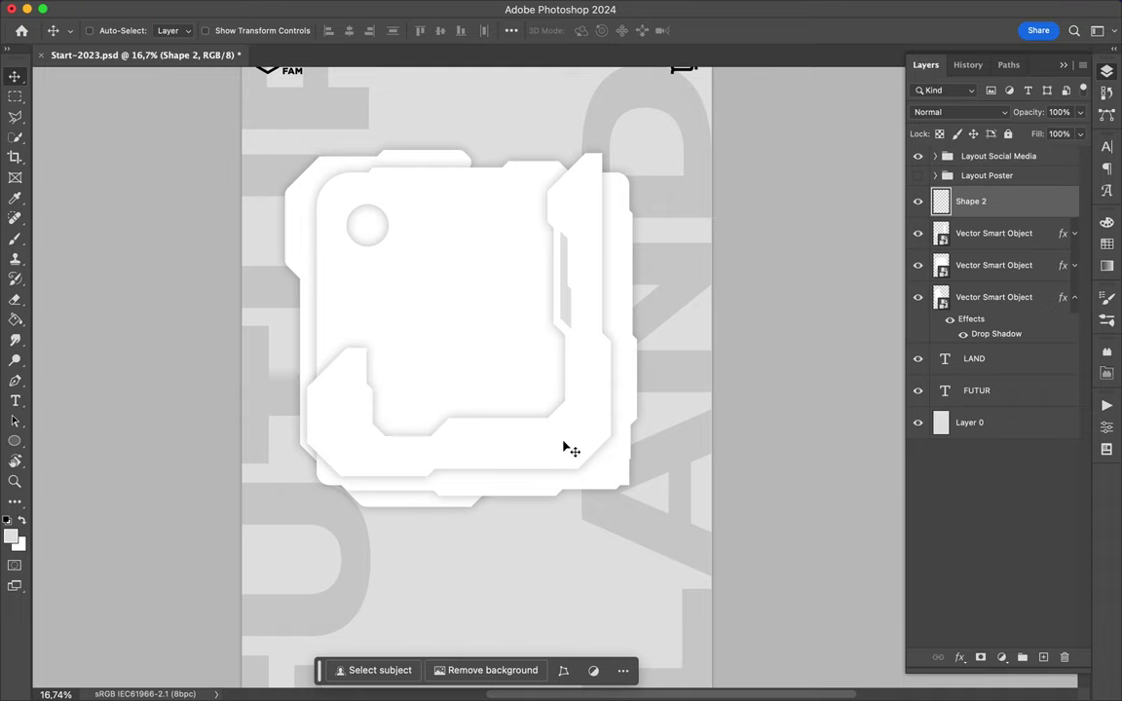
{"action": "scroll", "coordinate": [564, 447], "scroll_direction": "up", "scroll_amount": 2}
{"action": "scroll", "coordinate": [565, 447], "scroll_direction": "up", "scroll_amount": 1}
{"action": "scroll", "coordinate": [564, 447], "scroll_direction": "up", "scroll_amount": 1}
{"action": "scroll", "coordinate": [565, 447], "scroll_direction": "up", "scroll_amount": 1}
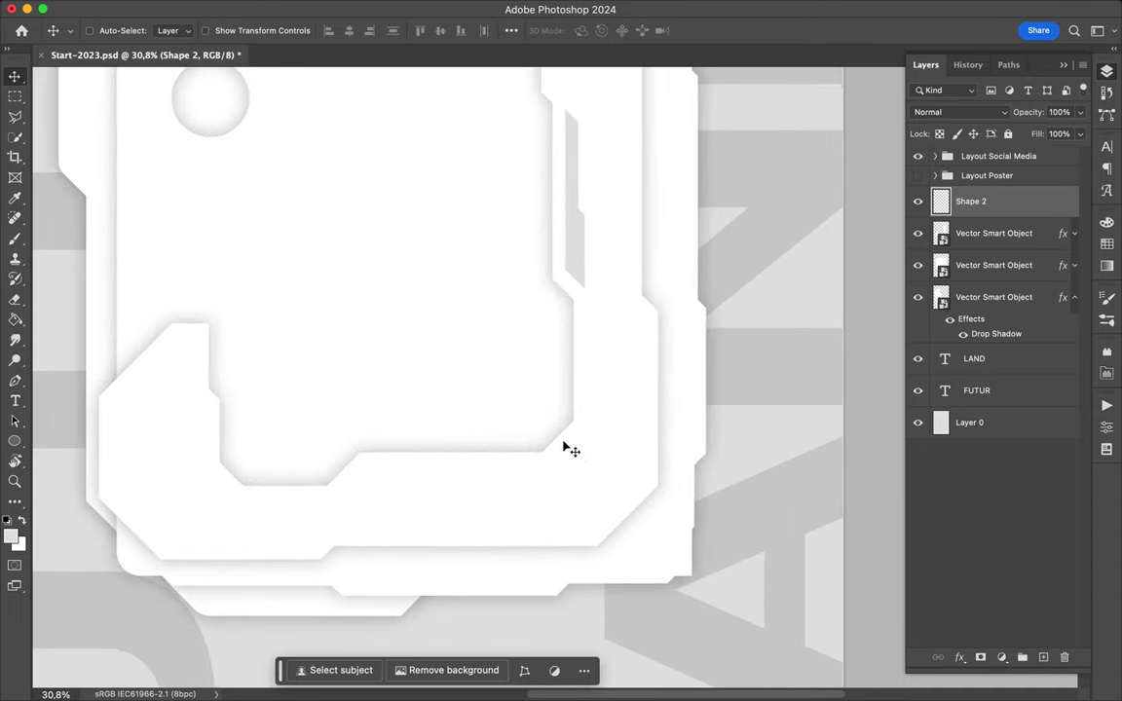
- Draw an L-shaped accent shape tracing the right panel's lower inner corner
{"action": "key", "text": "p"}
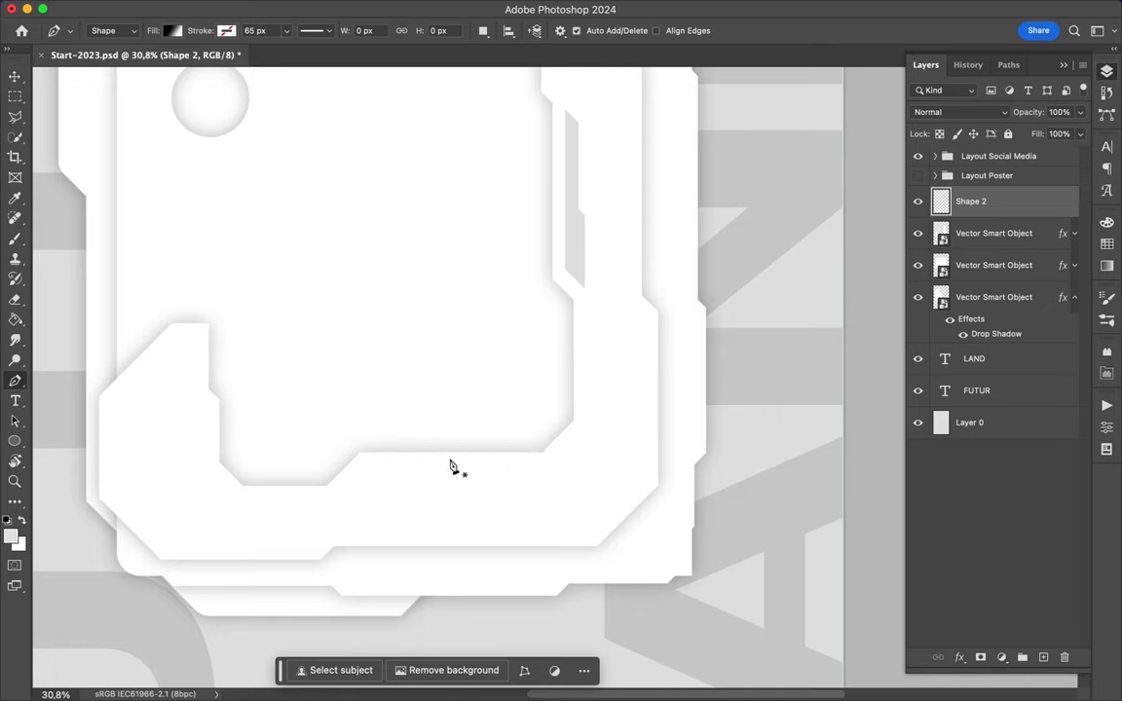
{"action": "left_click", "coordinate": [450, 461]}
{"action": "left_click", "coordinate": [547, 460]}
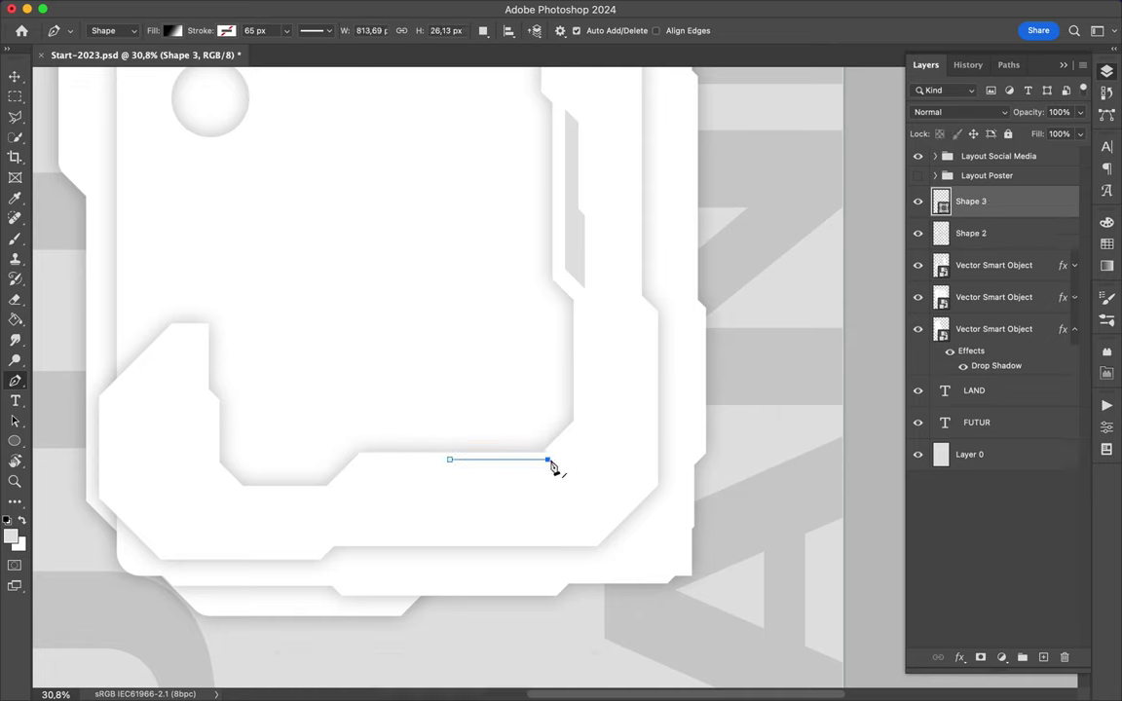
{"action": "left_click", "coordinate": [581, 423]}
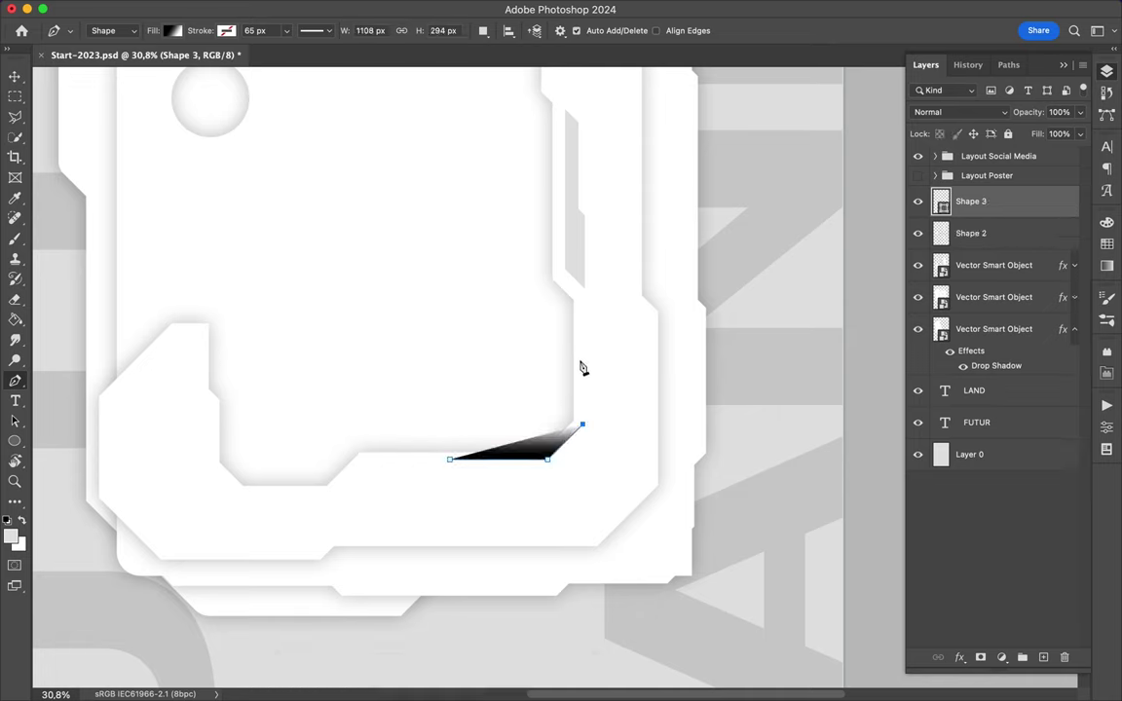
{"action": "left_click", "coordinate": [581, 348]}
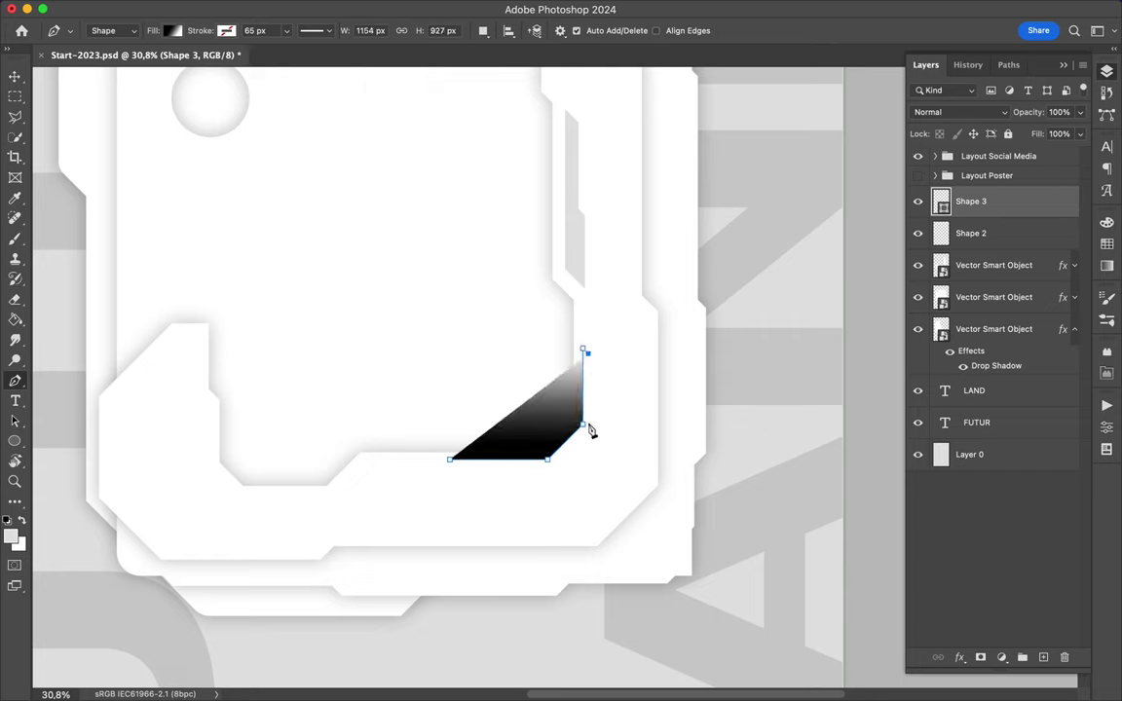
{"action": "left_click", "coordinate": [584, 409]}
{"action": "left_click", "coordinate": [591, 413]}
{"action": "left_click", "coordinate": [592, 435]}
{"action": "left_click", "coordinate": [618, 459]}
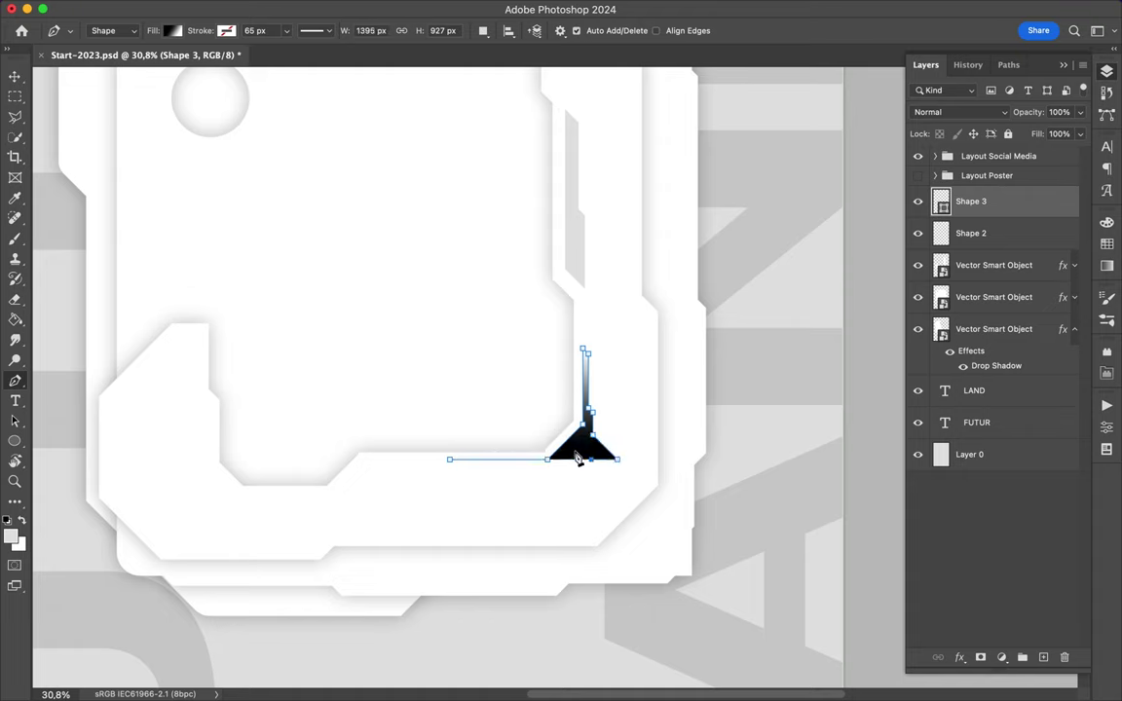
{"action": "left_click", "coordinate": [579, 450]}
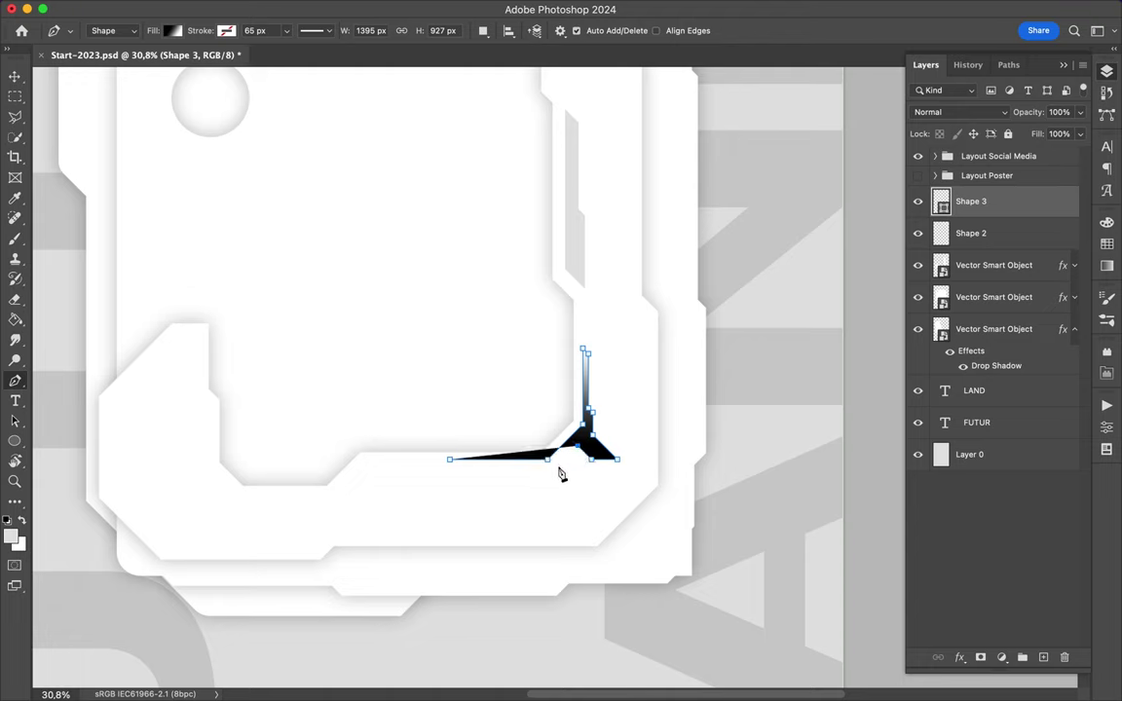
{"action": "left_click", "coordinate": [553, 471]}
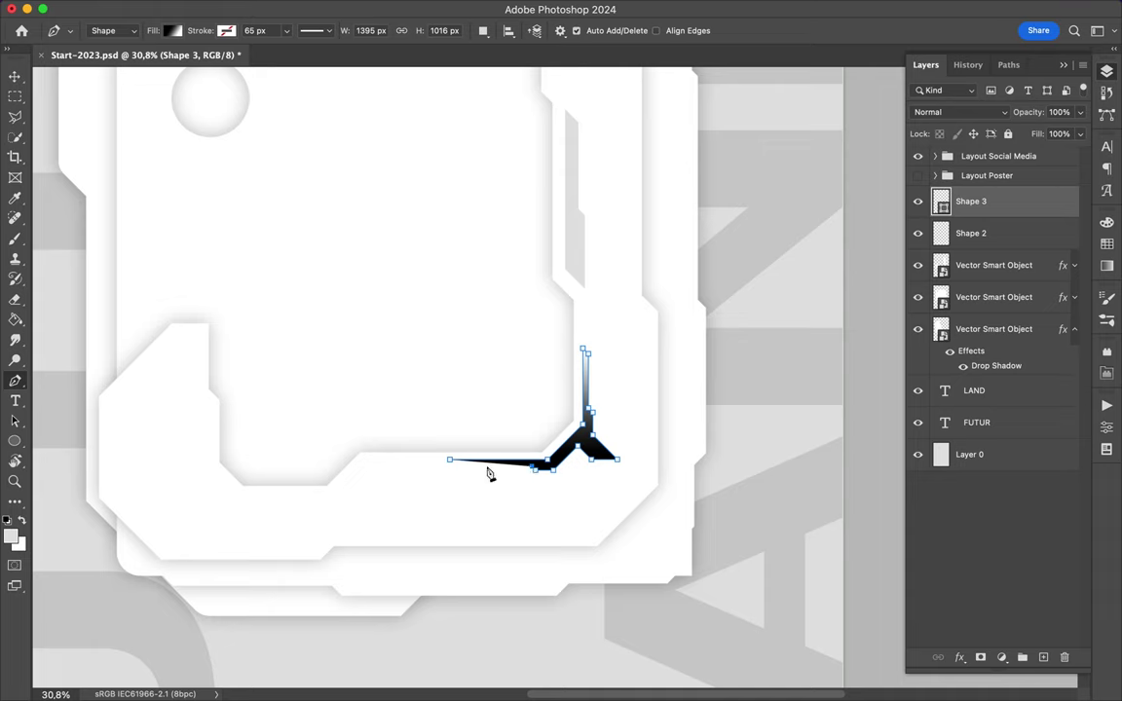
{"action": "left_click_drag", "start_coordinate": [443, 465], "coordinate": [448, 466]}
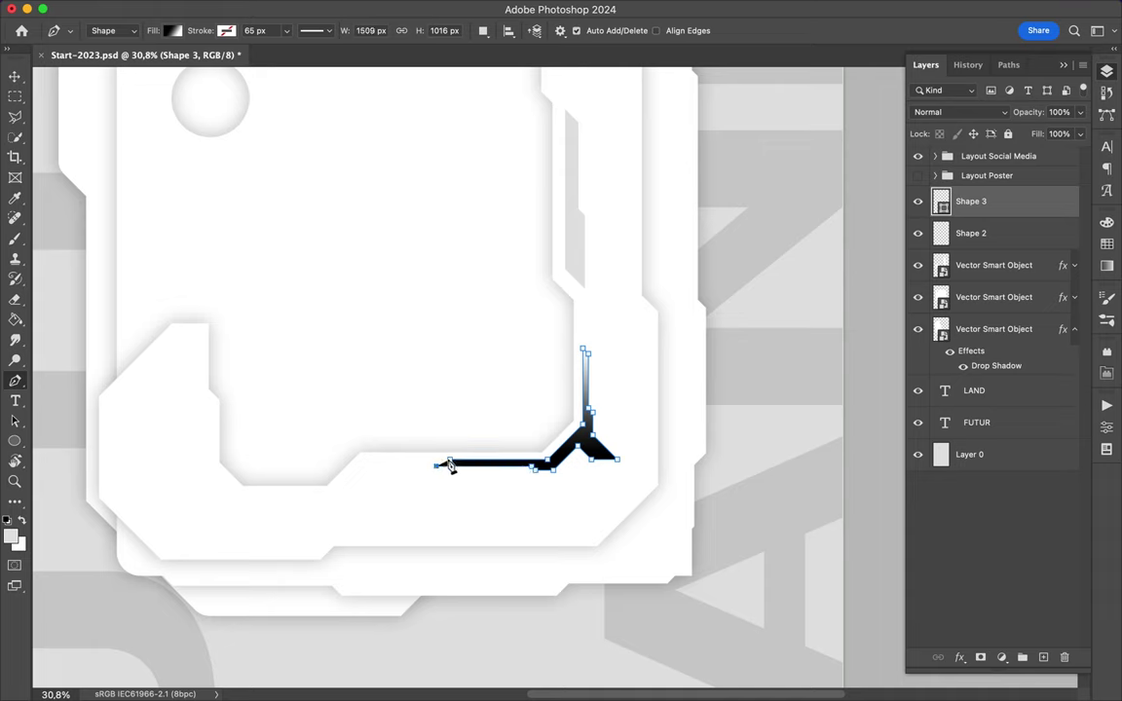
- Give Shape 3 a solid light grey fill and rasterize the layer
{"action": "left_click", "coordinate": [173, 32]}
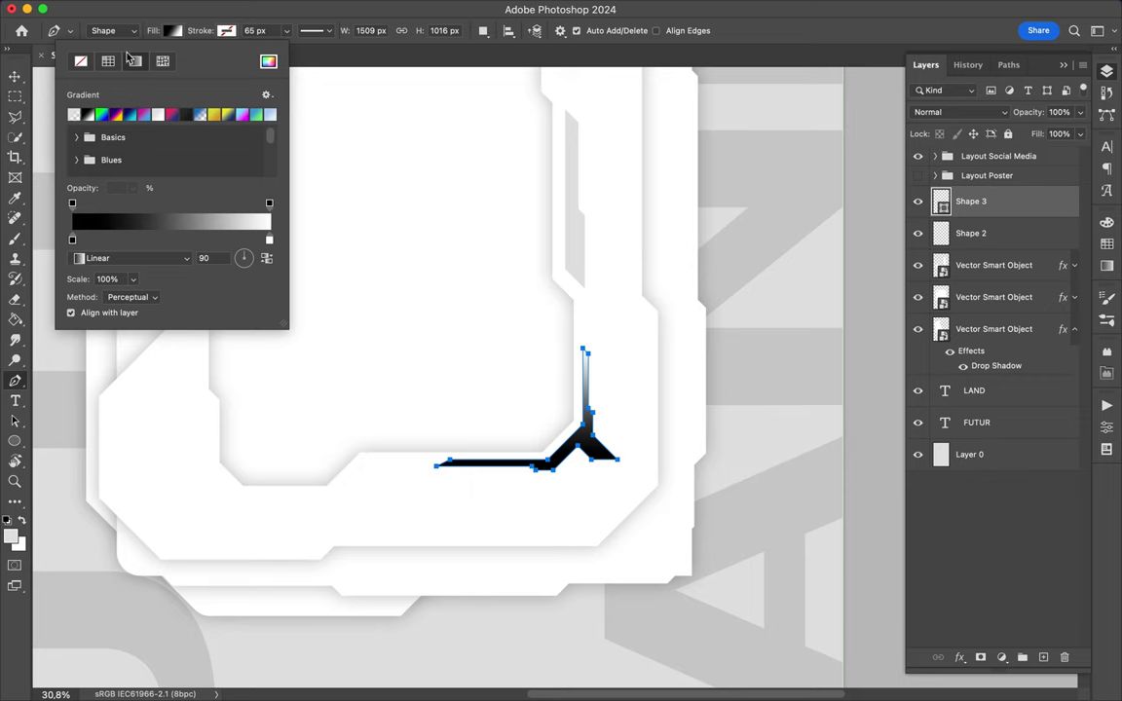
{"action": "left_click", "coordinate": [109, 60]}
{"action": "left_click", "coordinate": [74, 114]}
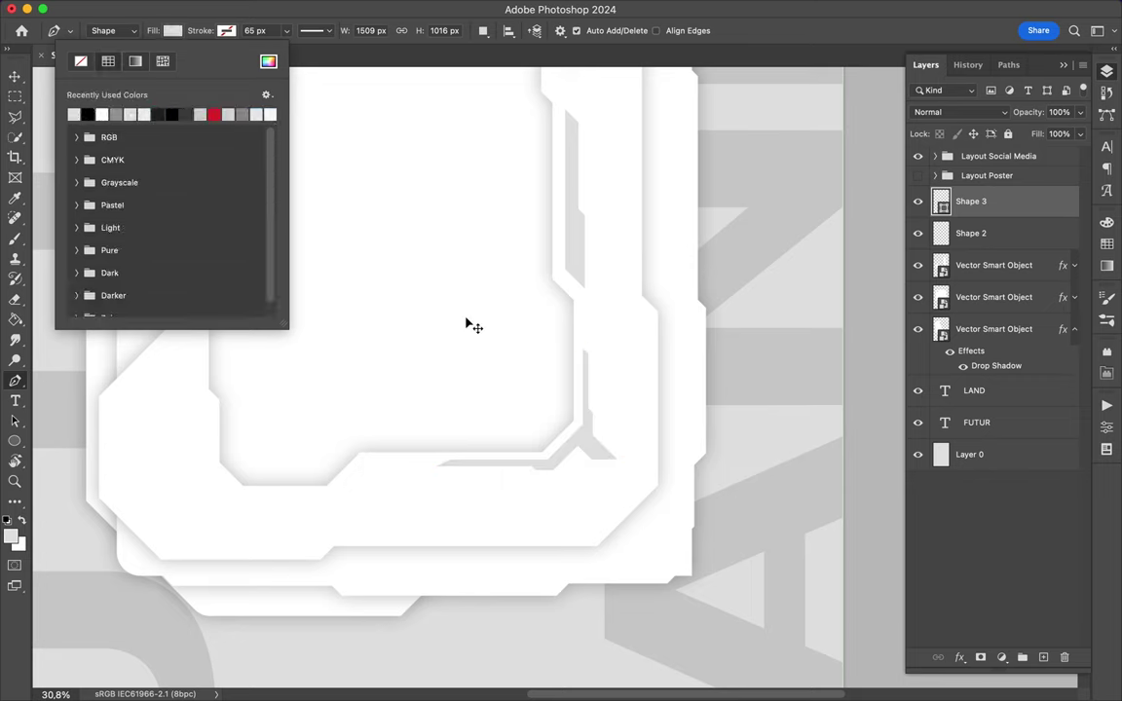
{"action": "left_click", "coordinate": [468, 322]}
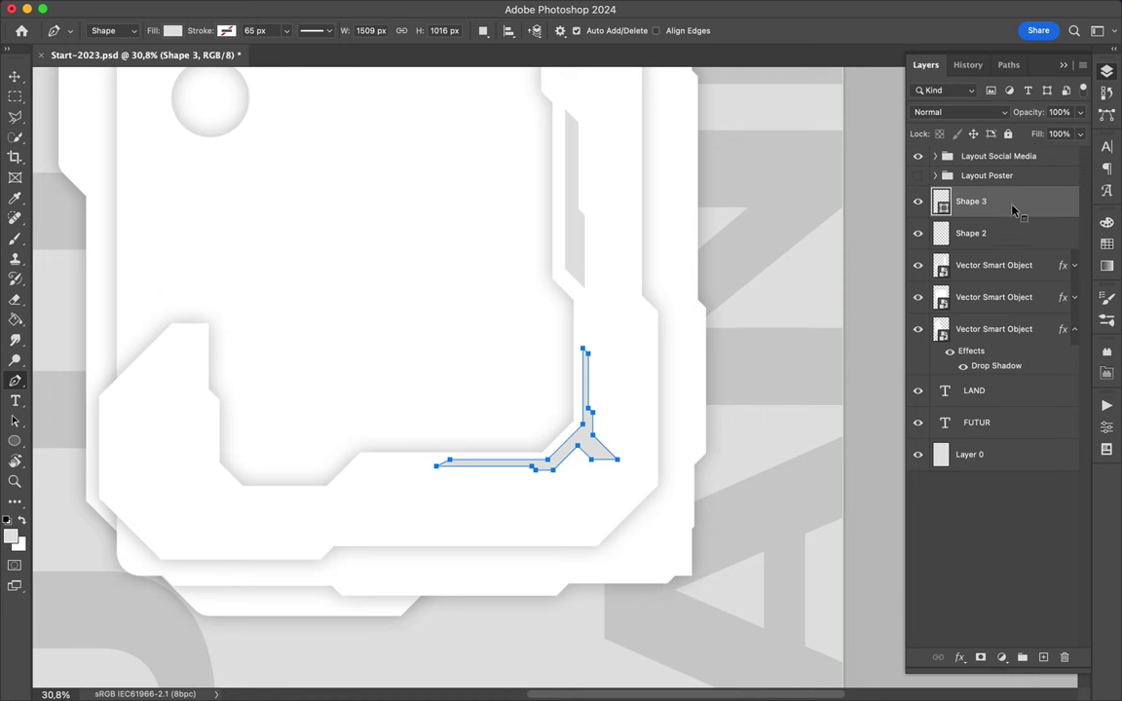
{"action": "right_click", "coordinate": [1013, 209]}
{"action": "left_click", "coordinate": [926, 505]}
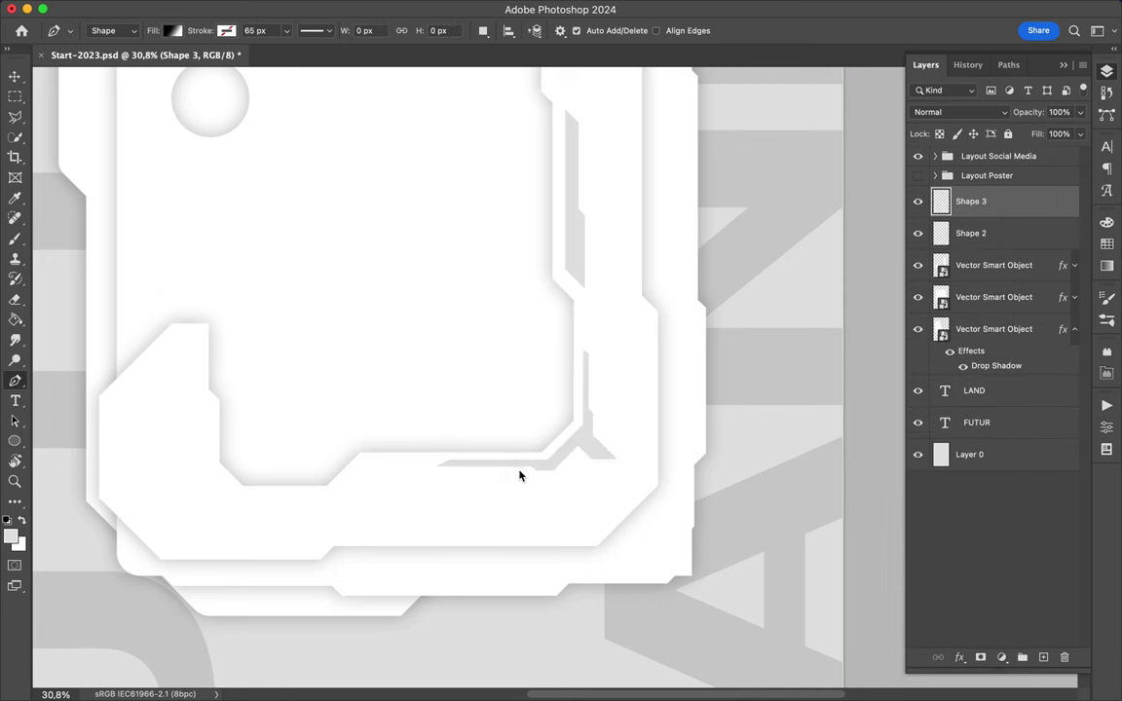
- Delete a small triangle from the grey accent's left tip and deselect
{"action": "key", "text": "l"}
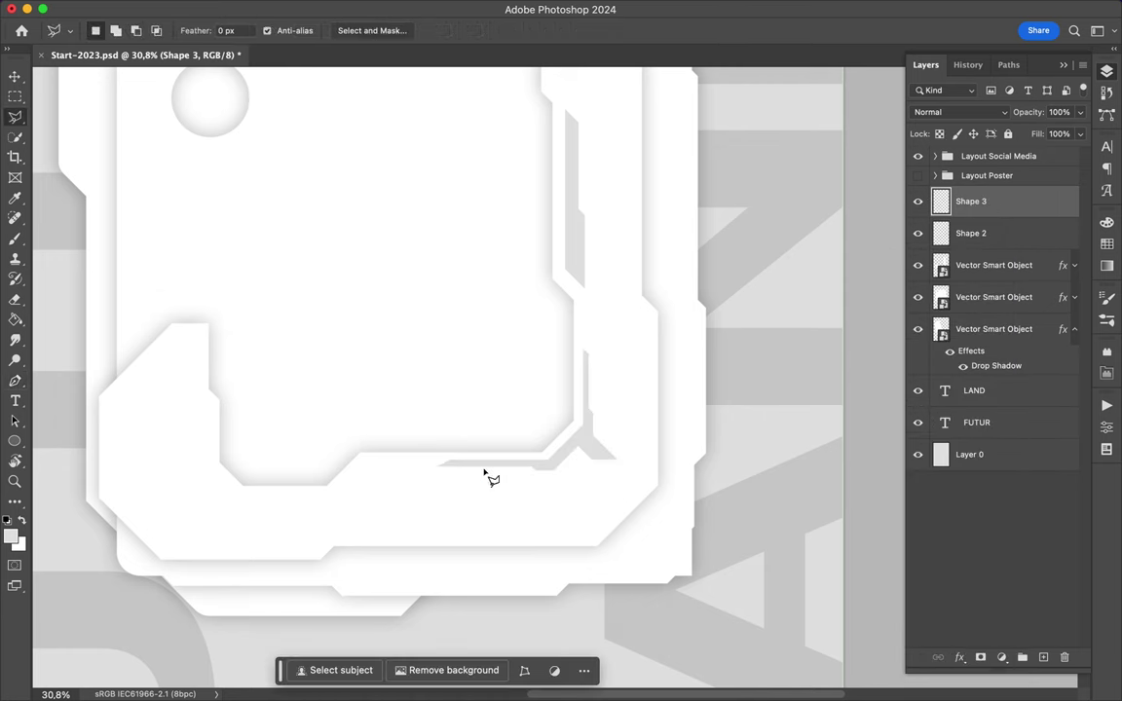
{"action": "left_click", "coordinate": [461, 458]}
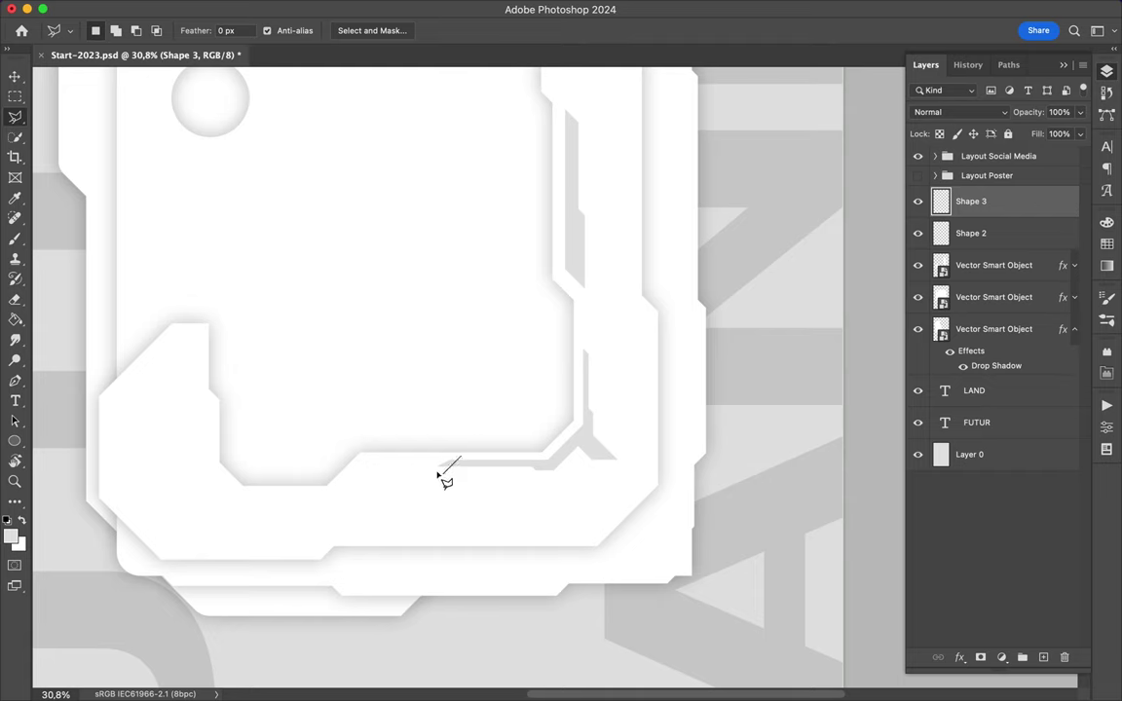
{"action": "left_click", "coordinate": [441, 474]}
{"action": "double_click", "coordinate": [425, 449]}
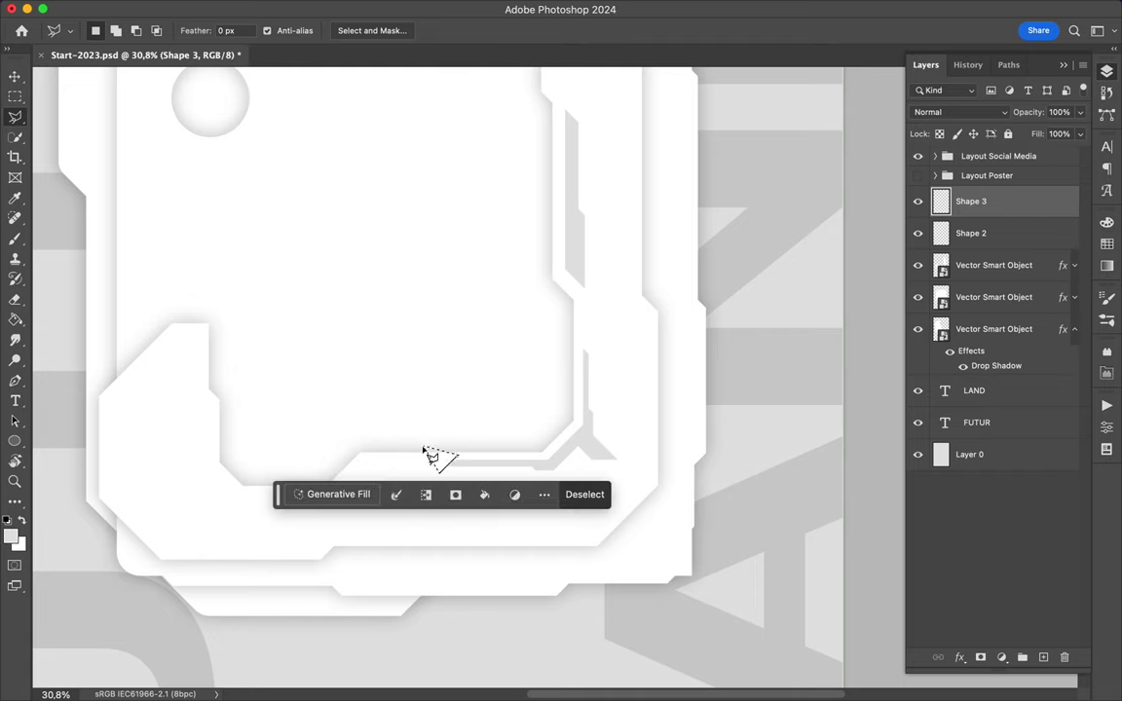
{"action": "key", "text": "Delete"}
{"action": "key", "text": "ctrl+d"}
{"action": "key", "text": "v"}
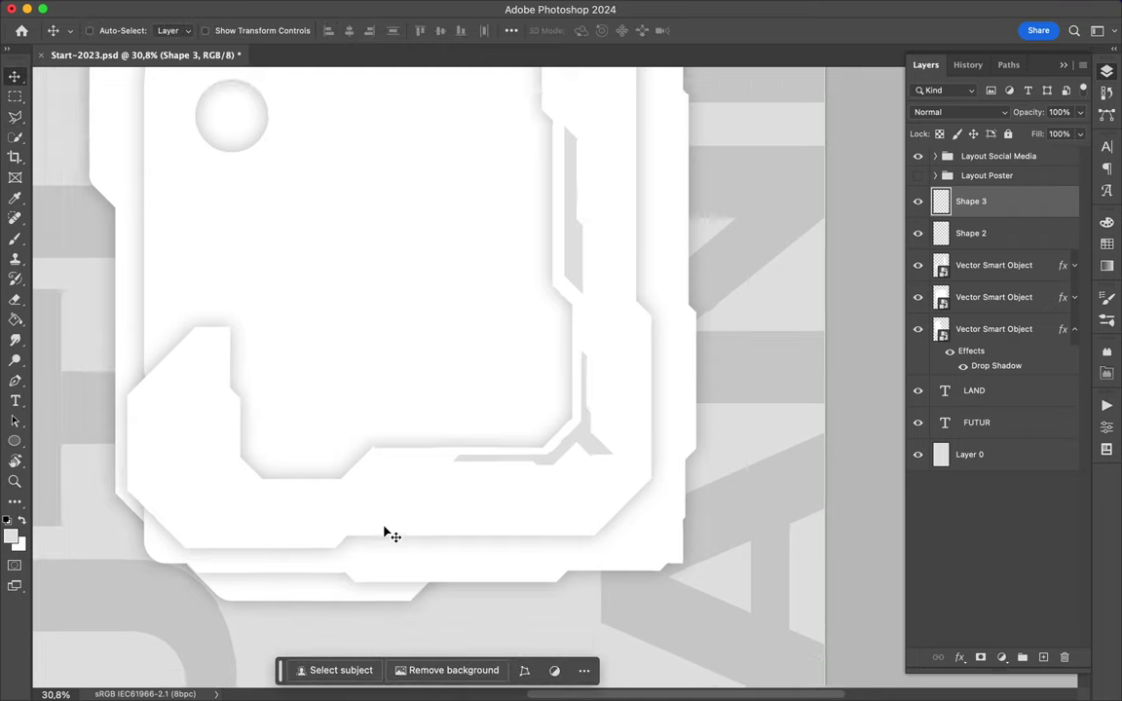
{"action": "scroll", "coordinate": [389, 531], "scroll_direction": "down", "scroll_amount": 5}
{"action": "scroll", "coordinate": [389, 530], "scroll_direction": "down", "scroll_amount": 2}
{"action": "scroll", "coordinate": [389, 531], "scroll_direction": "down", "scroll_amount": 2}
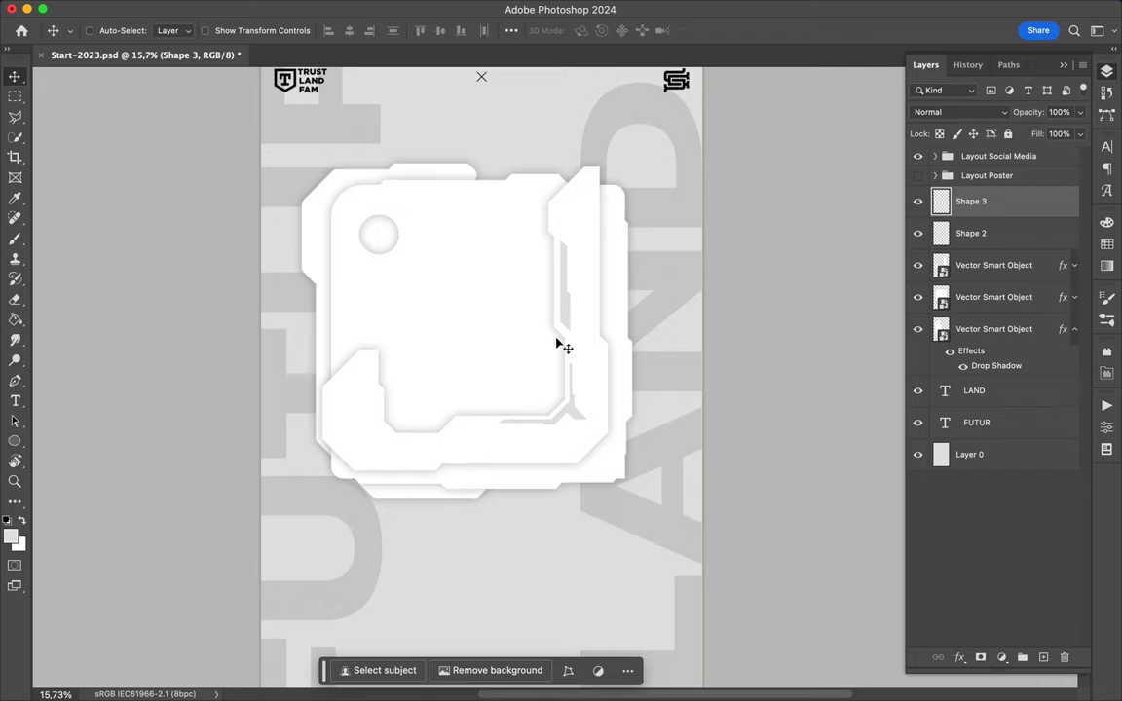
{"action": "scroll", "coordinate": [448, 322], "scroll_direction": "up", "scroll_amount": 1}
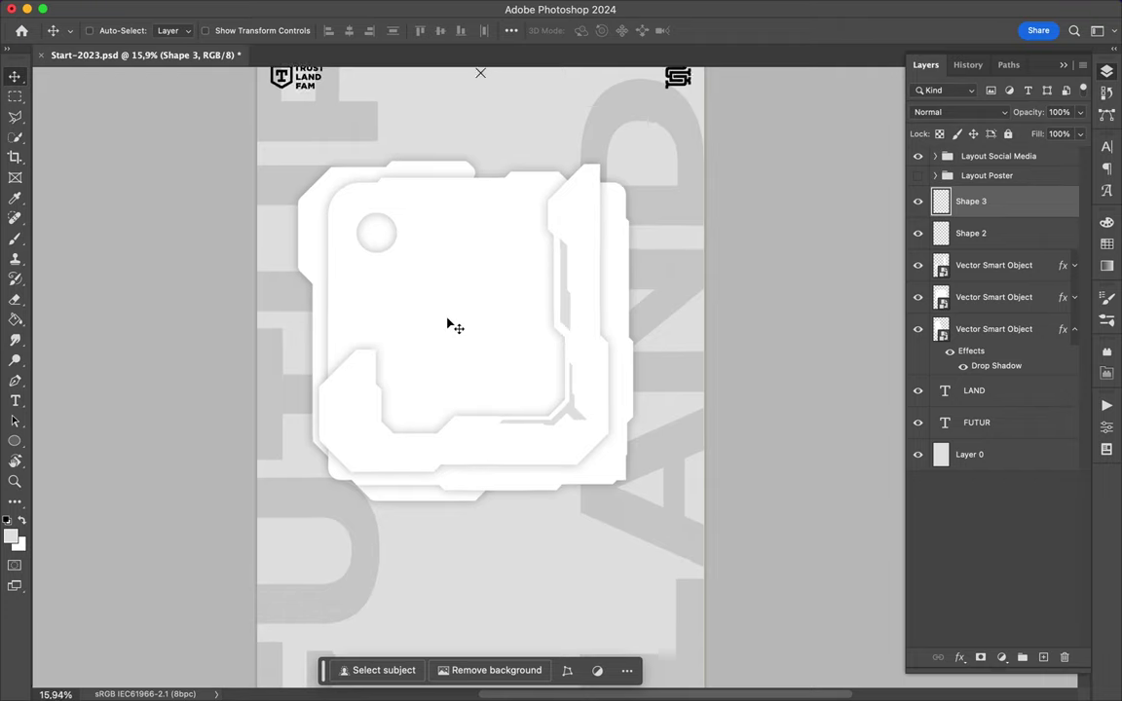
{"action": "scroll", "coordinate": [448, 322], "scroll_direction": "up", "scroll_amount": 2}
{"action": "scroll", "coordinate": [448, 323], "scroll_direction": "up", "scroll_amount": 1}
{"action": "scroll", "coordinate": [447, 322], "scroll_direction": "up", "scroll_amount": 1}
{"action": "scroll", "coordinate": [447, 327], "scroll_direction": "up", "scroll_amount": 1}
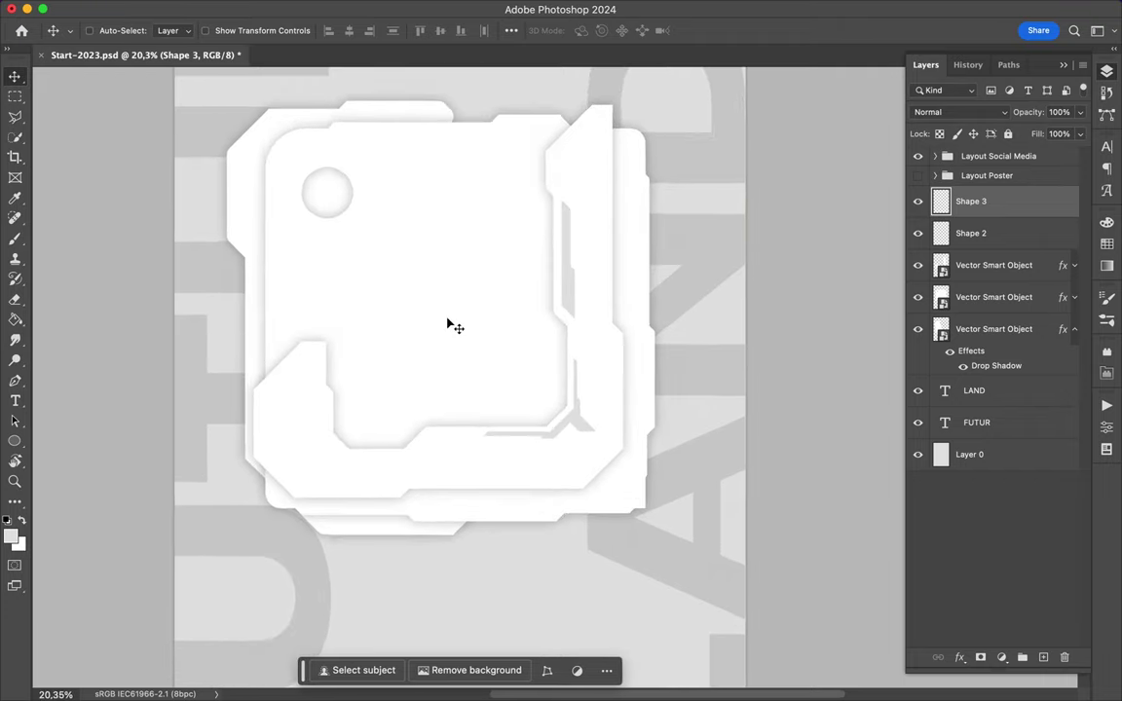
{"action": "scroll", "coordinate": [448, 326], "scroll_direction": "up", "scroll_amount": 1}
- Add a black FUTUR text layer in Molde Expanded-Bold 400 pt below the panels
{"action": "key", "text": "t"}
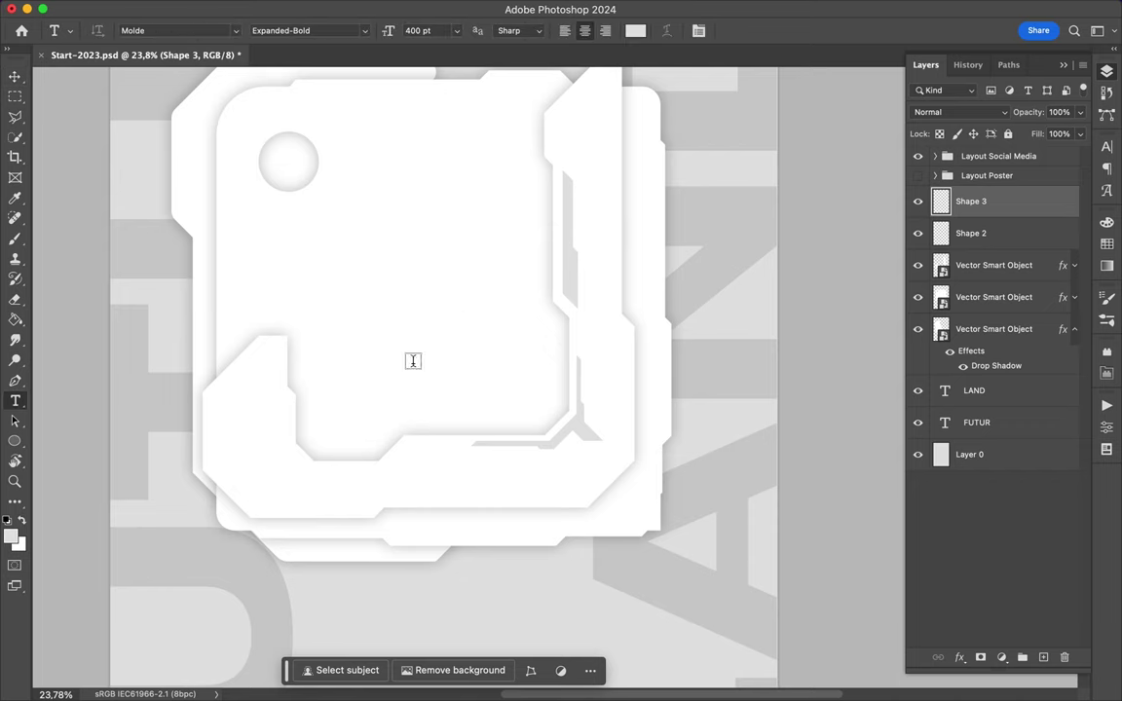
{"action": "left_click", "coordinate": [509, 605]}
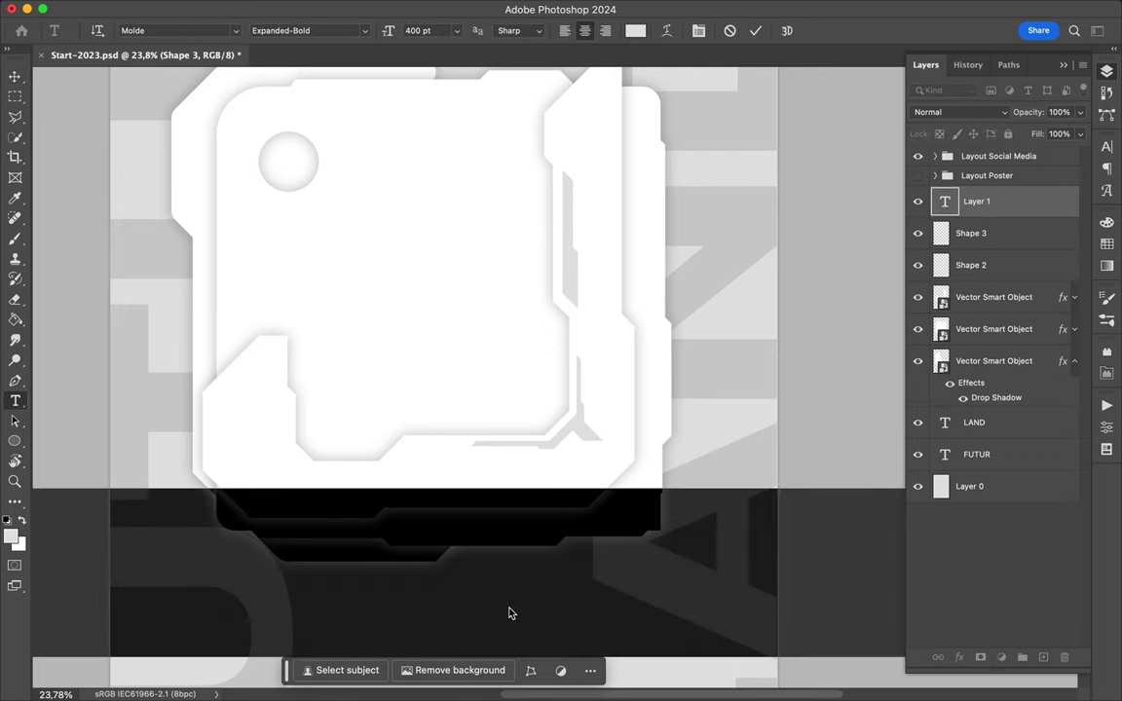
{"action": "type", "text": "FUR"}
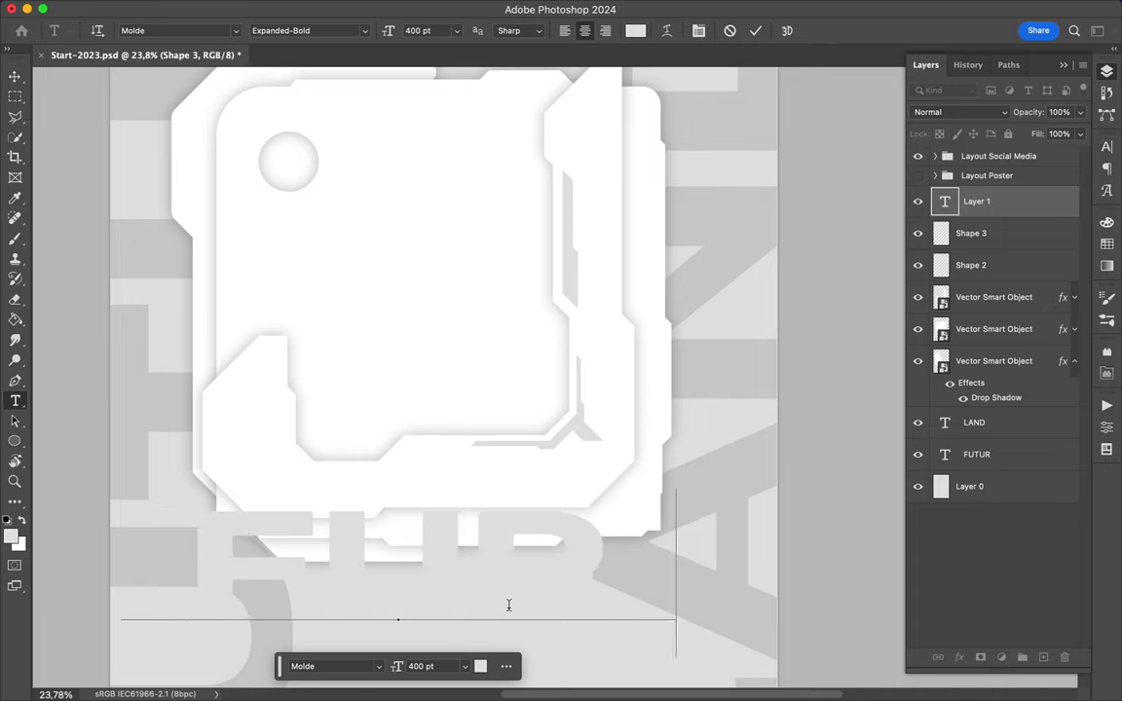
{"action": "type", "text": "U"}
{"action": "key", "text": "Escape"}
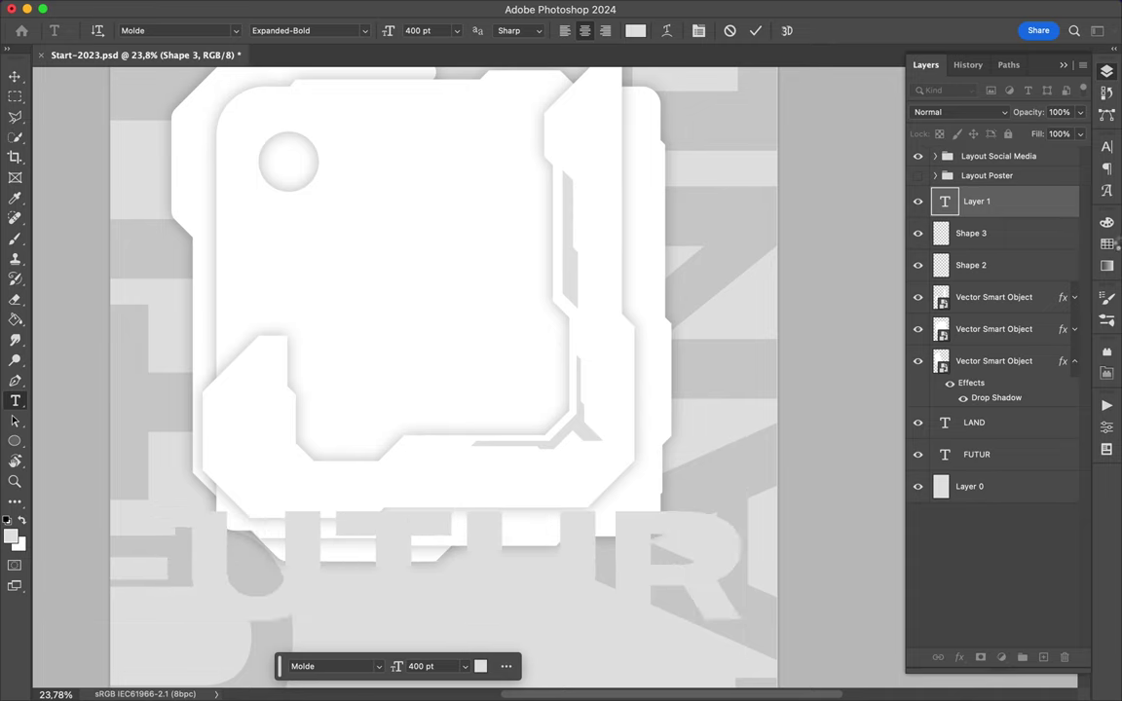
{"action": "left_click", "coordinate": [1107, 244]}
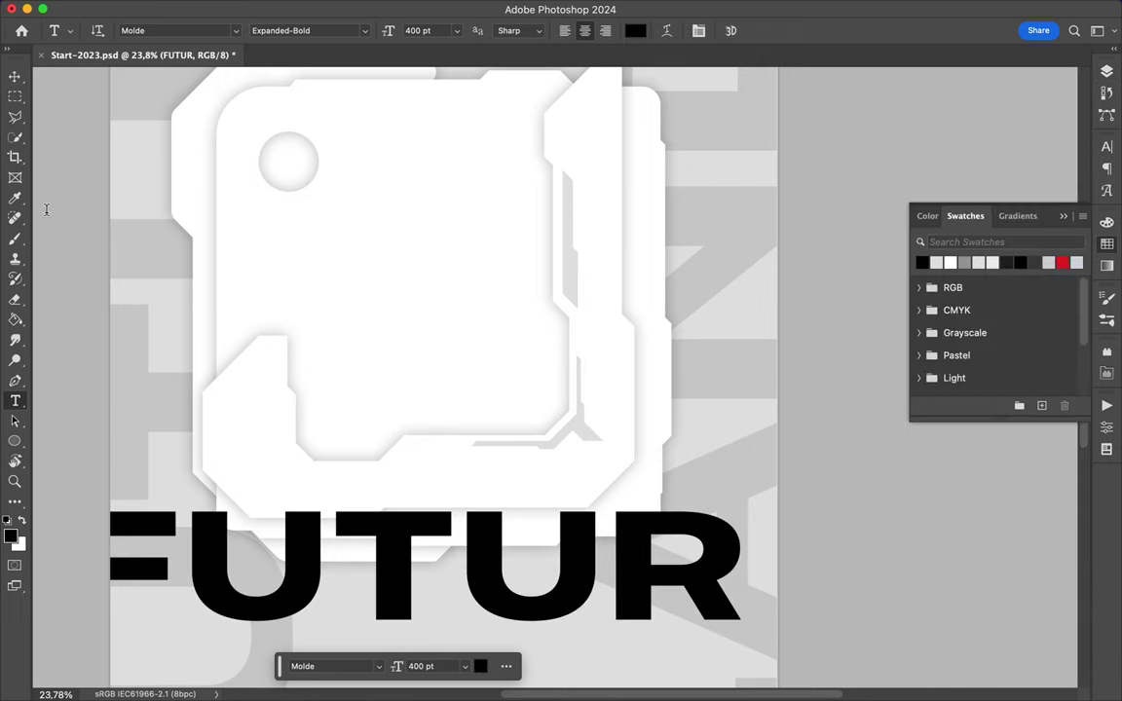
- Scale the FUTUR text down and move it up onto the white panel
{"action": "left_click", "coordinate": [19, 77]}
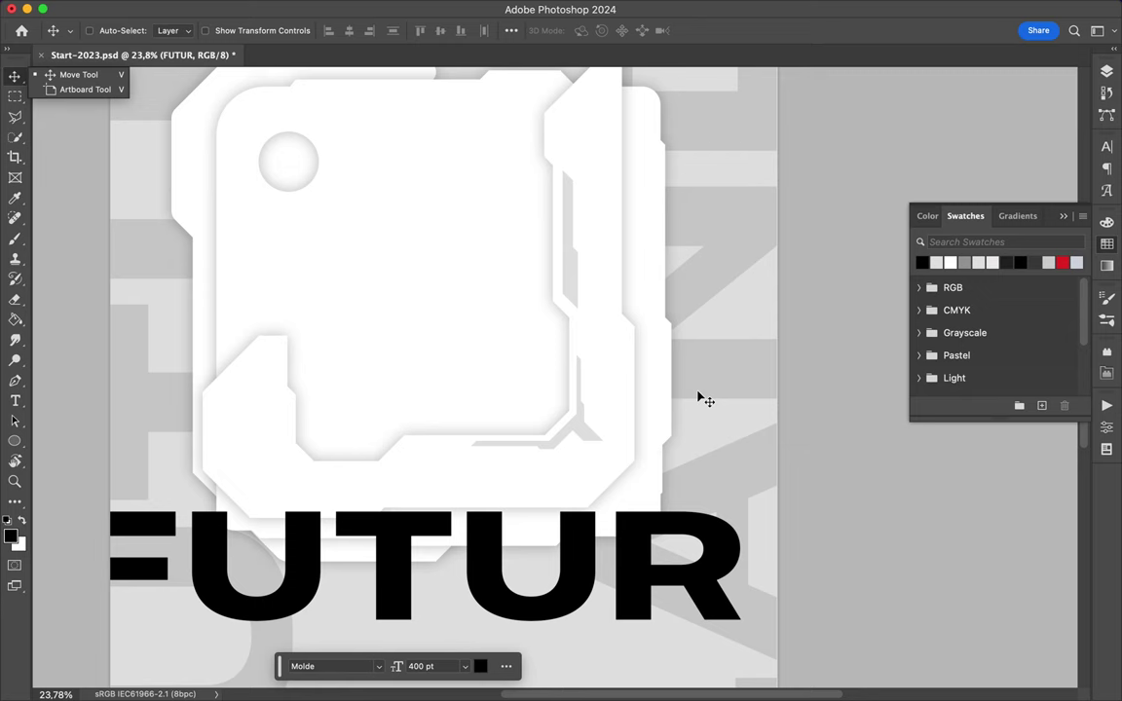
{"action": "key", "text": "ctrl+t"}
{"action": "left_click_drag", "start_coordinate": [747, 572], "coordinate": [237, 552]}
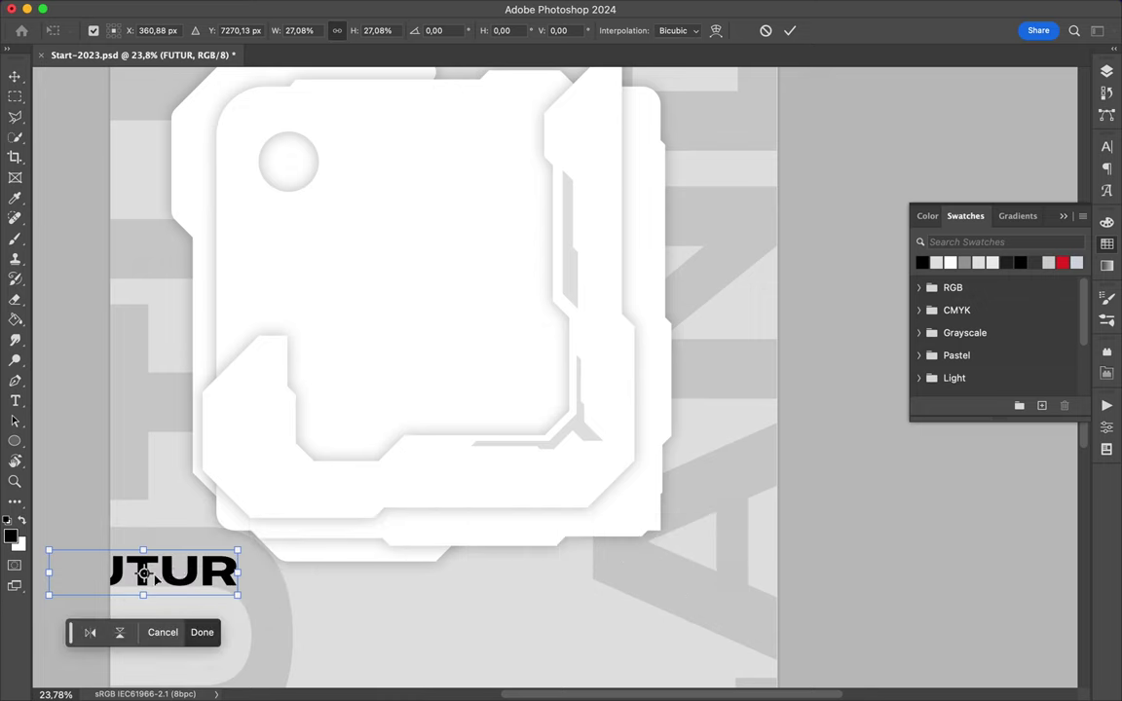
{"action": "key", "text": "Return"}
{"action": "left_click_drag", "start_coordinate": [144, 573], "coordinate": [516, 421]}
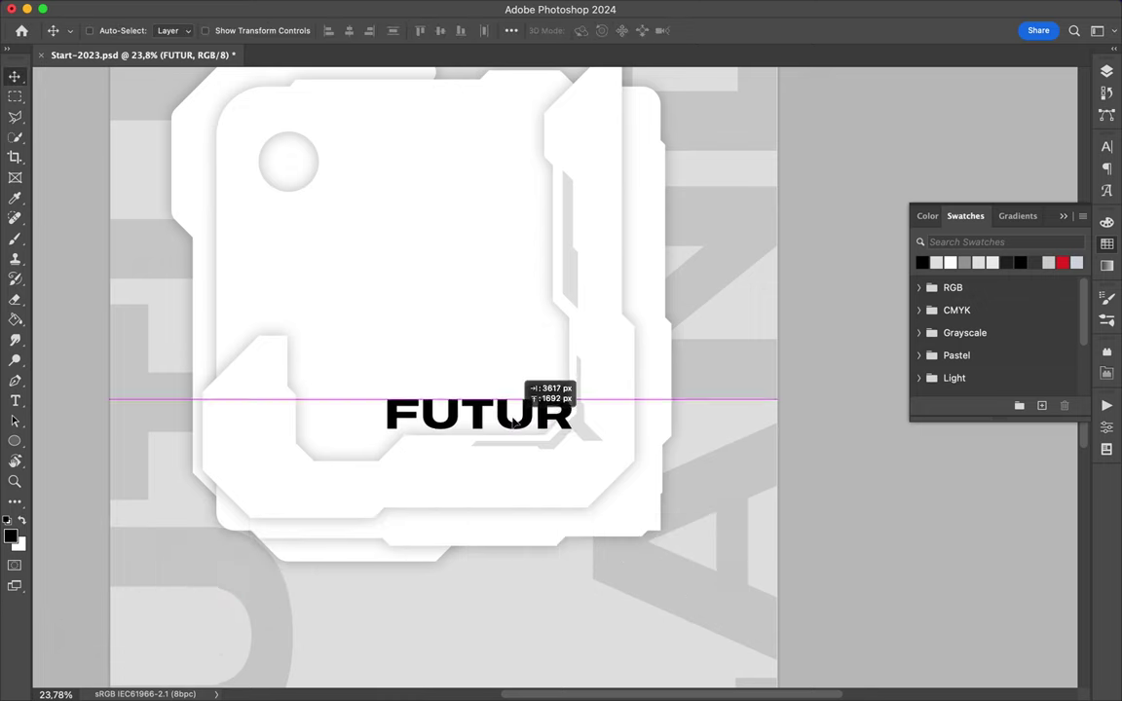
- Shrink FUTUR to about 46 pt, colour it mid grey, and place it beside the corner accent
{"action": "key", "text": "ctrl+t"}
{"action": "left_click_drag", "start_coordinate": [576, 397], "coordinate": [465, 412]}
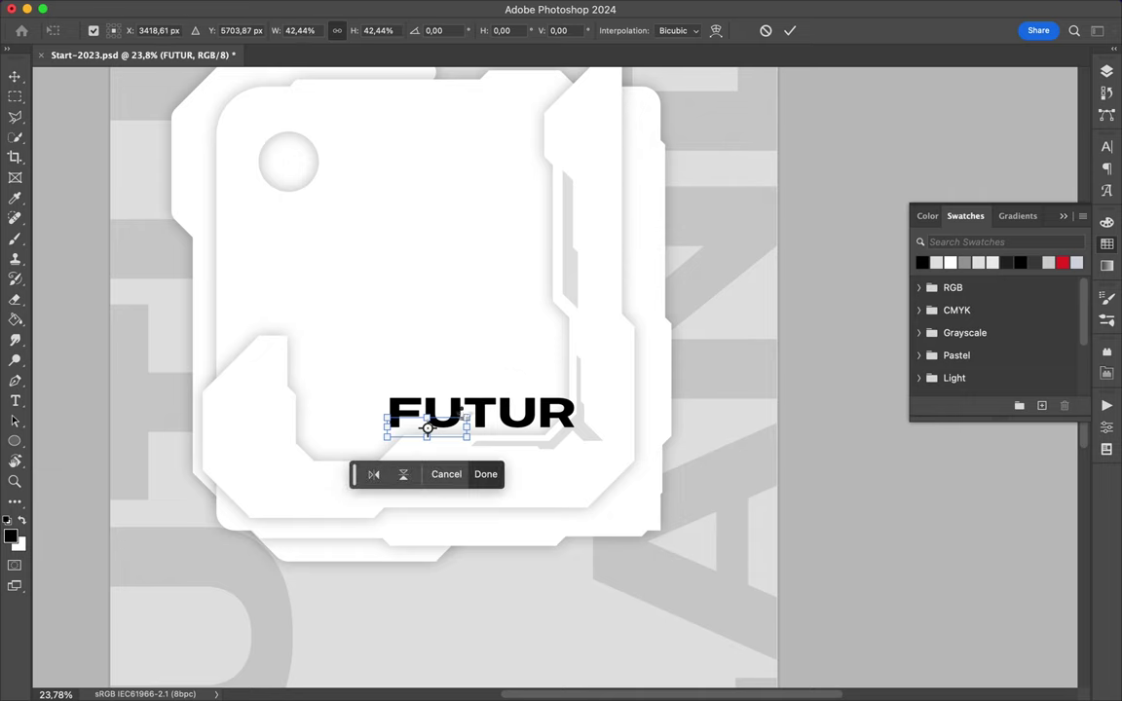
{"action": "key", "text": "Return"}
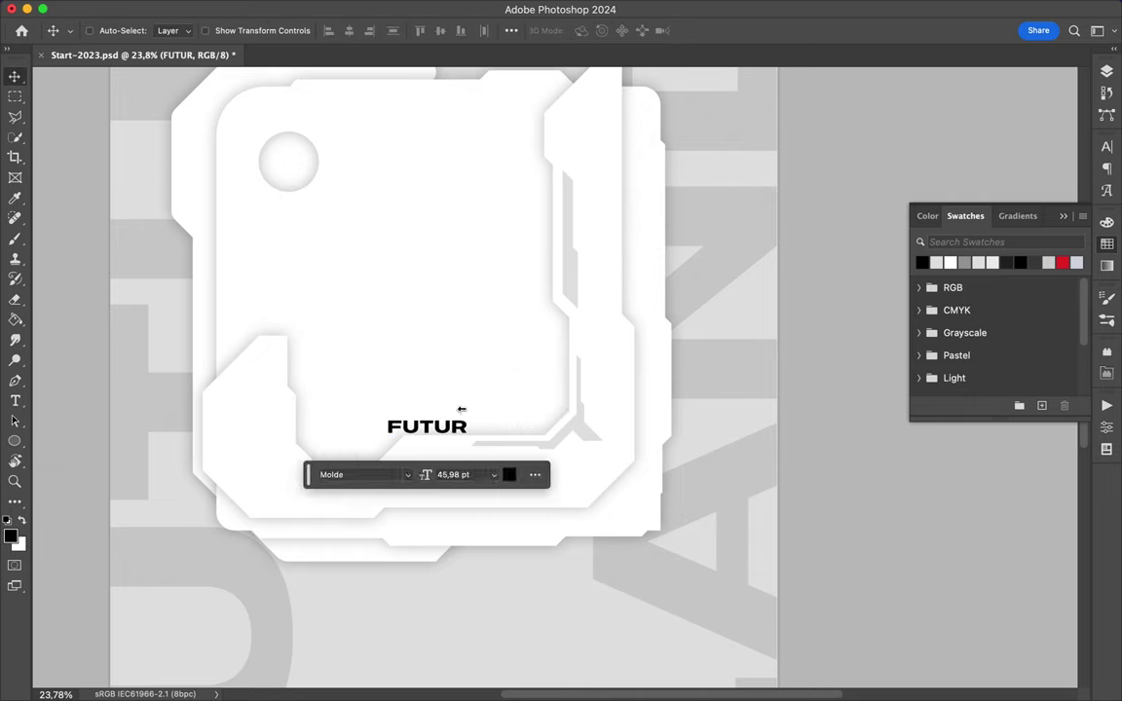
{"action": "left_click_drag", "start_coordinate": [451, 435], "coordinate": [530, 429]}
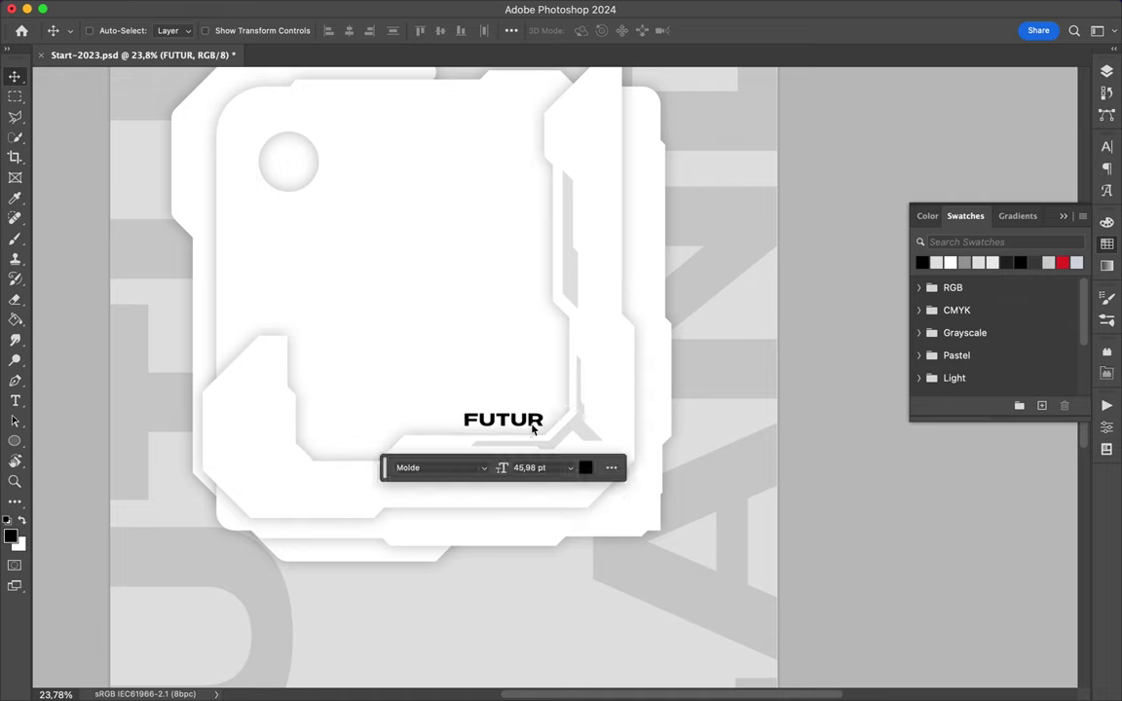
{"action": "left_click", "coordinate": [963, 263]}
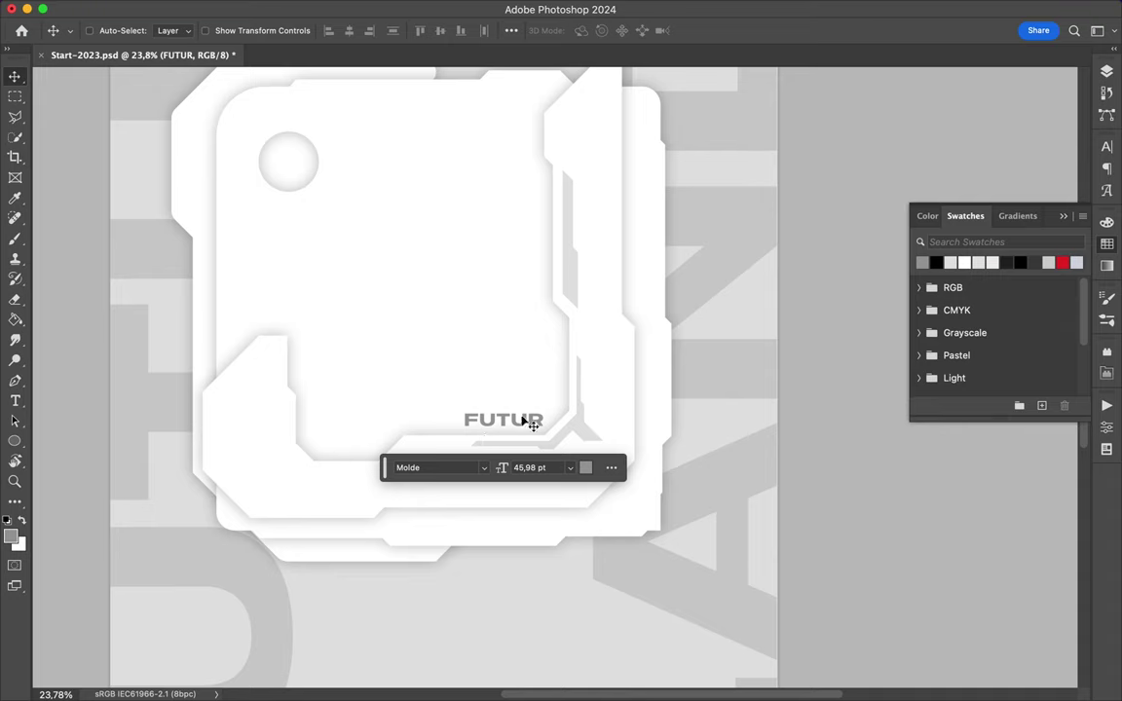
{"action": "left_click_drag", "start_coordinate": [547, 426], "coordinate": [537, 425]}
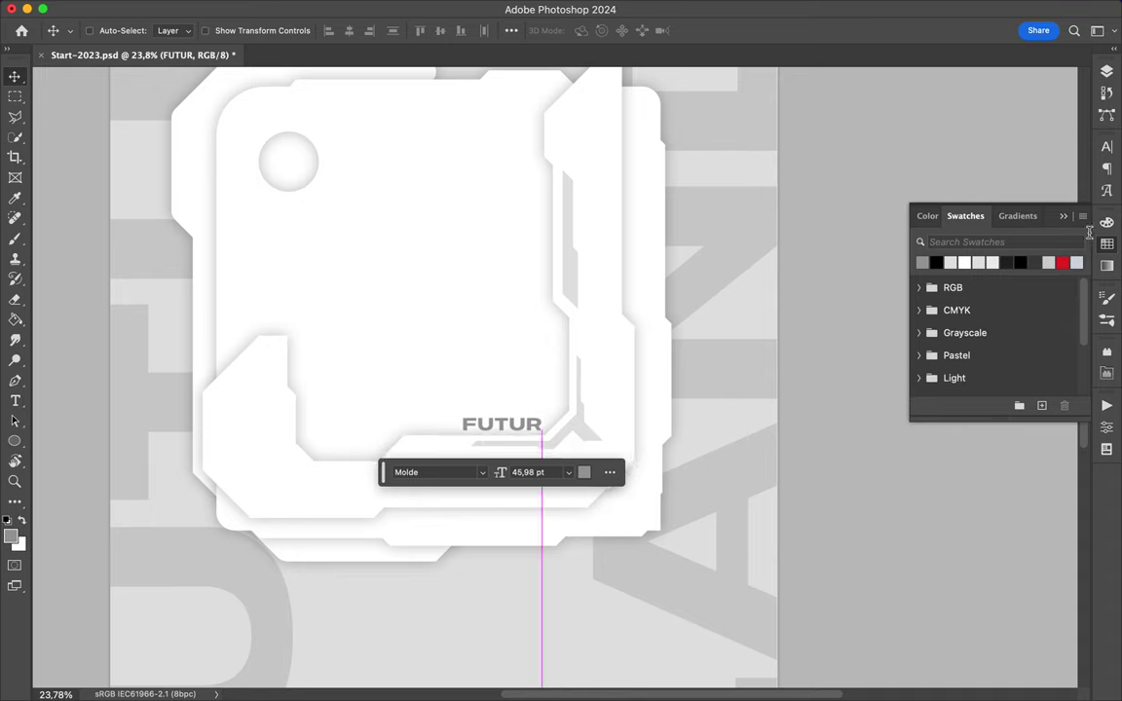
- In the Character panel, give FUTUR a 26 pt font size and 600 tracking
{"action": "left_click", "coordinate": [1107, 148]}
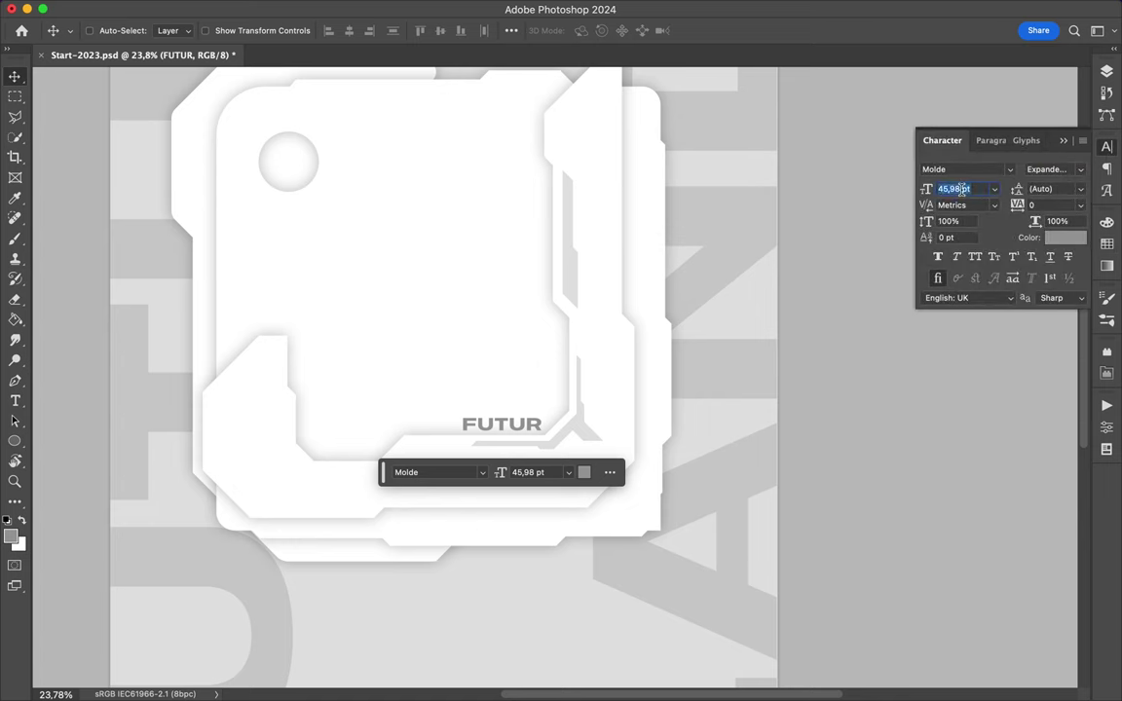
{"action": "type", "text": "36"}
{"action": "key", "text": "Return"}
{"action": "key", "text": "shift+Down"}
{"action": "key", "text": "shift+Up"}
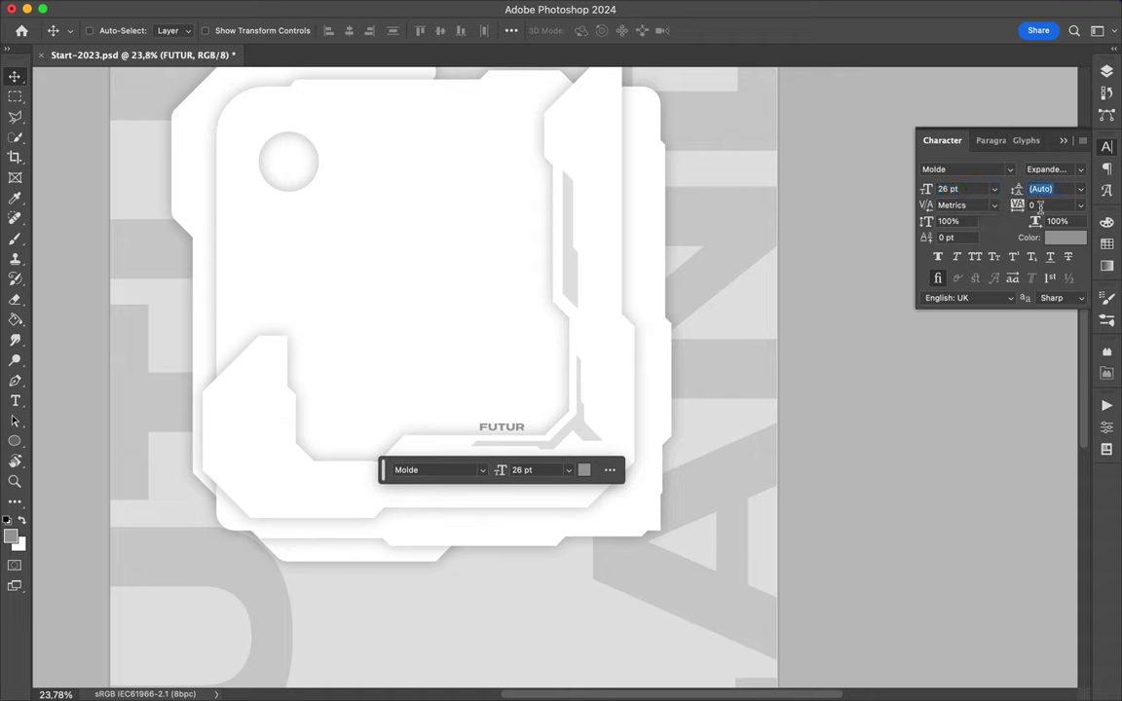
{"action": "type", "text": "200"}
{"action": "key", "text": "Return"}
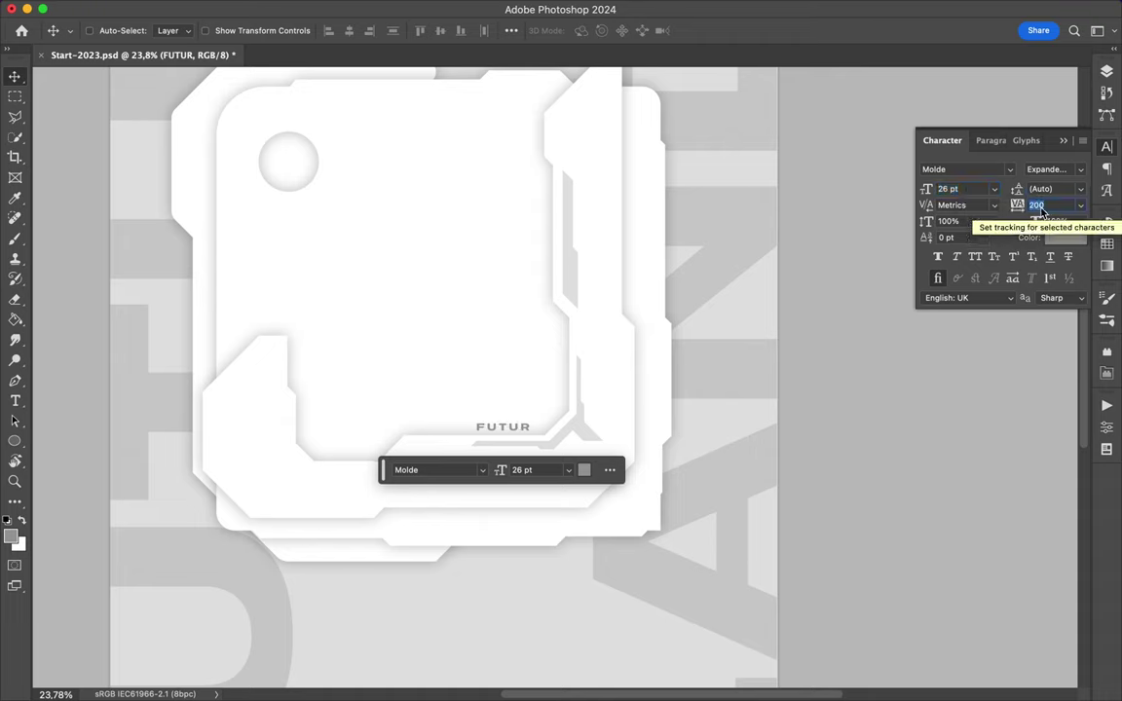
{"action": "key", "text": "shift+Up"}
{"action": "key", "text": "shift+Up"}
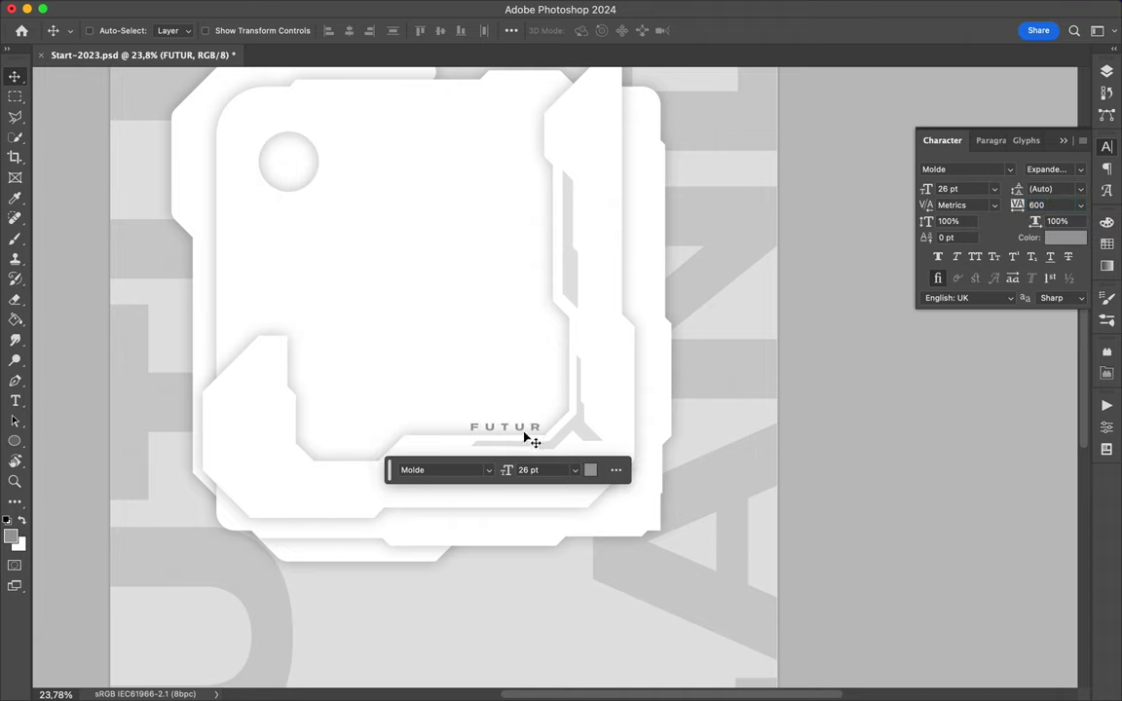
{"action": "scroll", "coordinate": [526, 440], "scroll_direction": "down", "scroll_amount": 2}
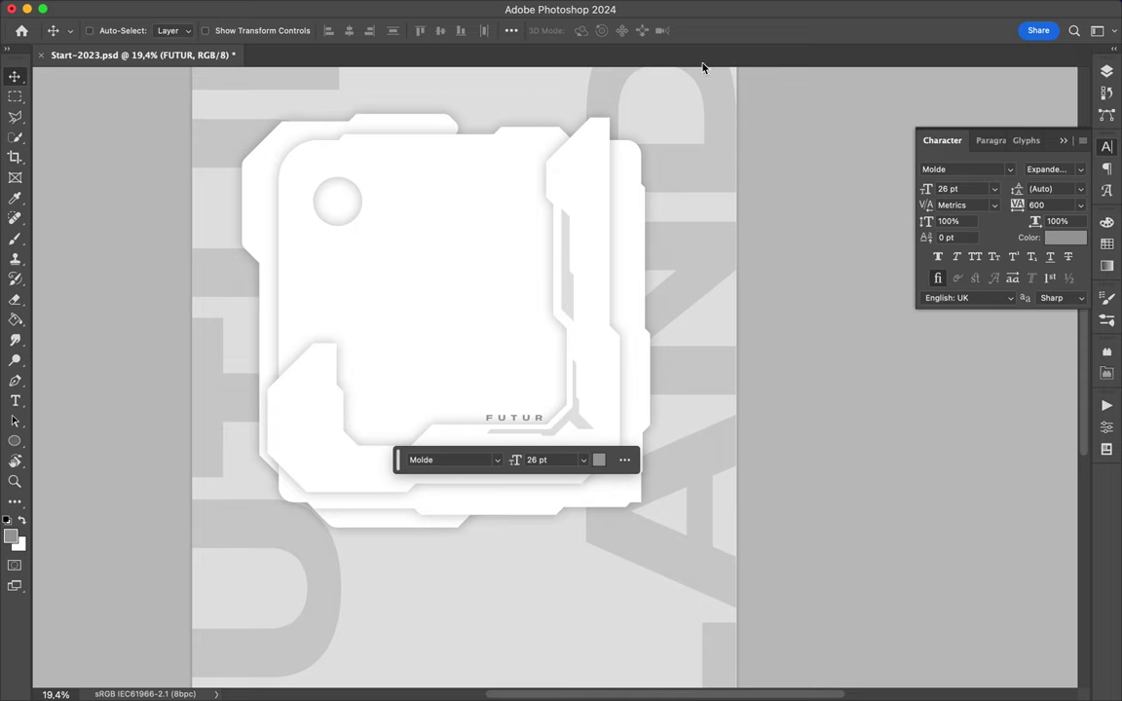
{"action": "left_click", "coordinate": [794, 9]}
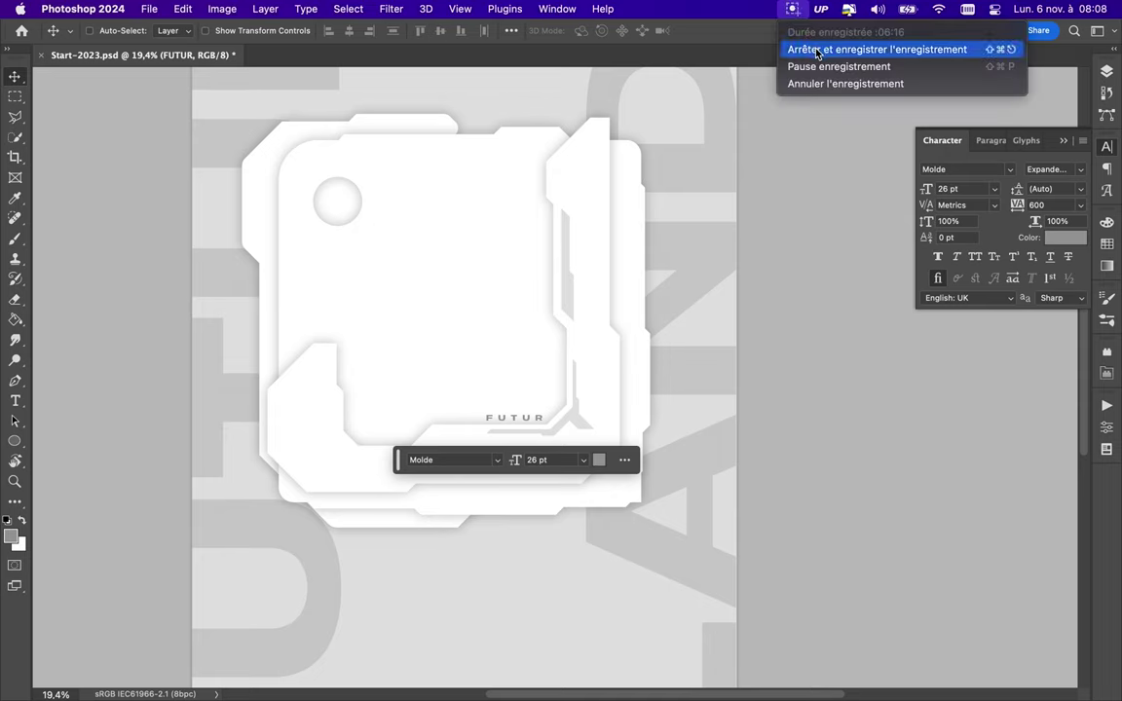
- Move Shape 4 lower in the layer stack and nudge it slightly up and left
{"action": "left_click", "coordinate": [806, 43]}
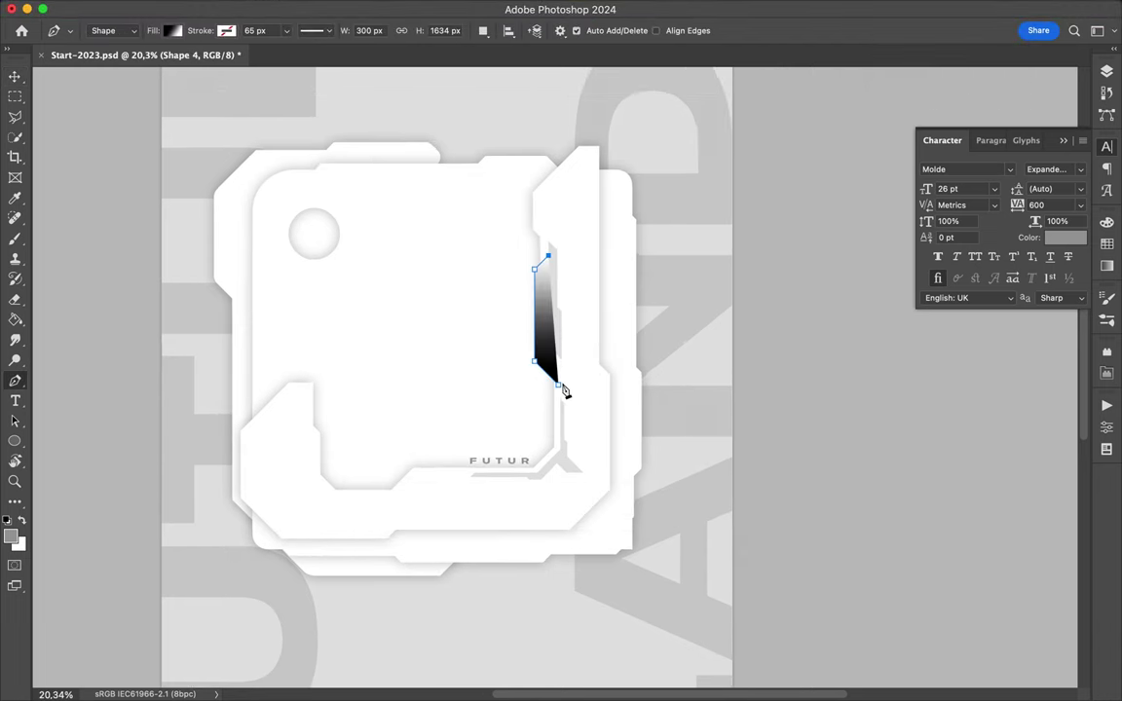
{"action": "left_click_drag", "start_coordinate": [983, 224], "coordinate": [983, 322]}
{"action": "left_click_drag", "start_coordinate": [553, 346], "coordinate": [547, 336]}
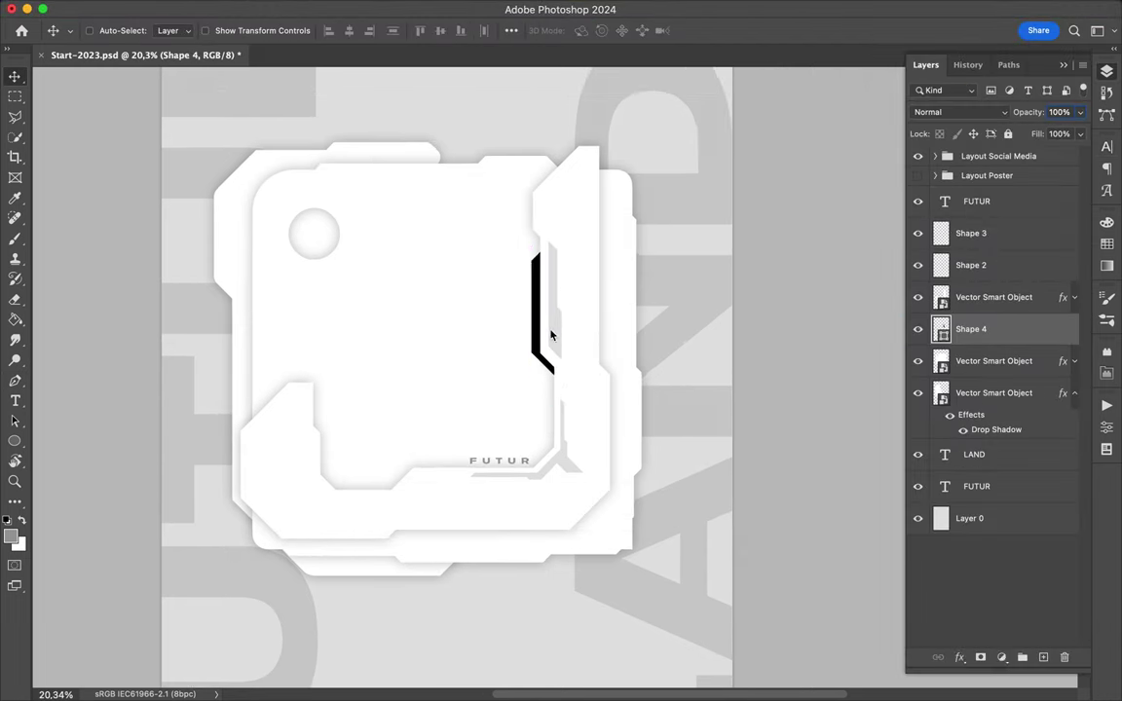
- Draw a tall black vertical bar beside the panels and square its bottom corner
{"action": "key", "text": "p"}
{"action": "left_click", "coordinate": [629, 261]}
{"action": "left_click", "coordinate": [653, 430]}
{"action": "left_click", "coordinate": [643, 438]}
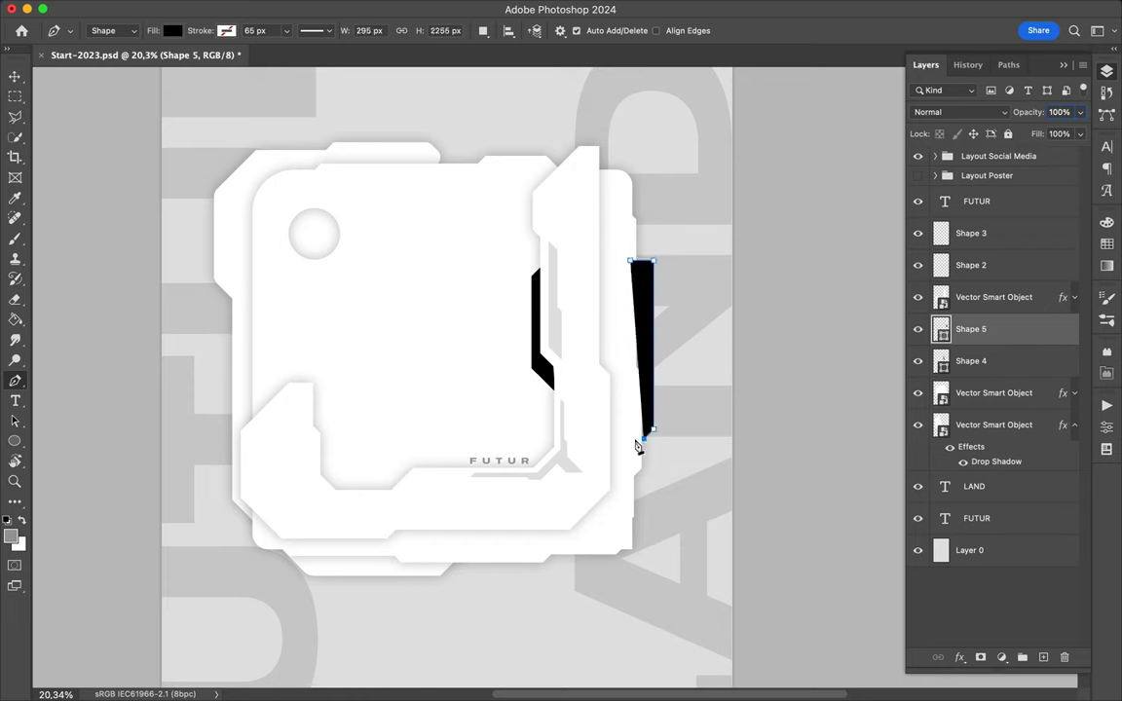
{"action": "key", "text": "a"}
{"action": "double_click", "coordinate": [644, 438]}
{"action": "left_click_drag", "start_coordinate": [644, 438], "coordinate": [629, 439]}
{"action": "key", "text": "p"}
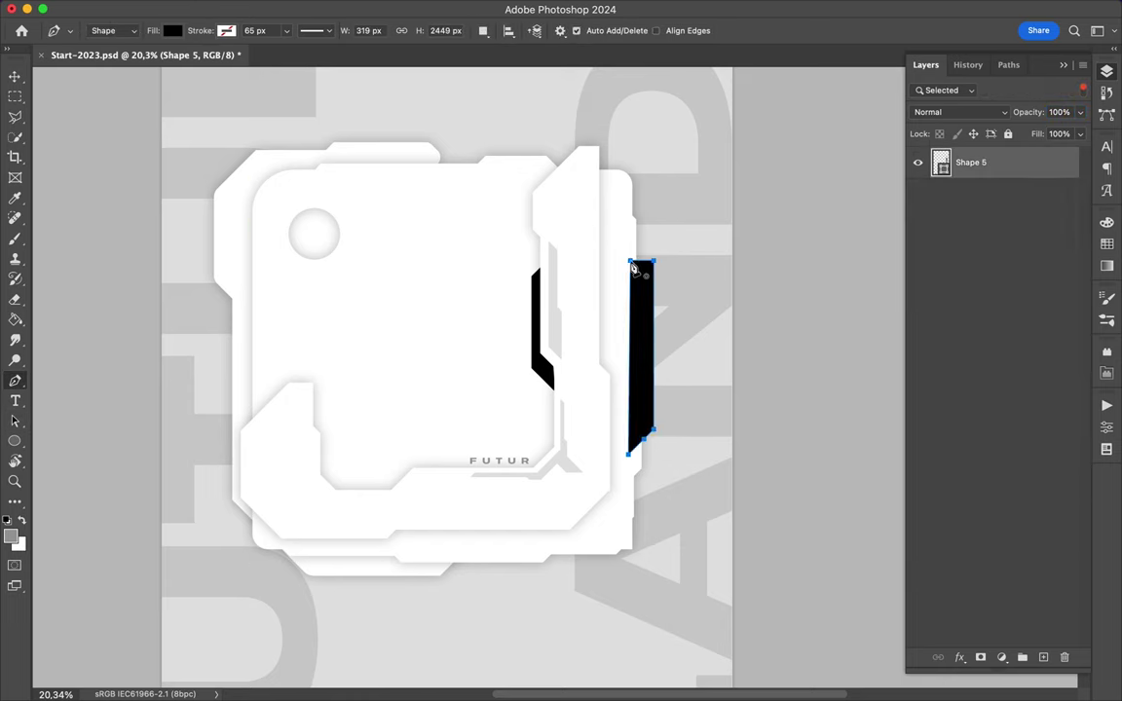
{"action": "key", "text": "Escape"}
{"action": "key", "text": "v"}
- Start an L-shaped pen line inside the top-left panel
{"action": "scroll", "coordinate": [556, 381], "scroll_direction": "up", "scroll_amount": 1}
{"action": "key", "text": "p"}
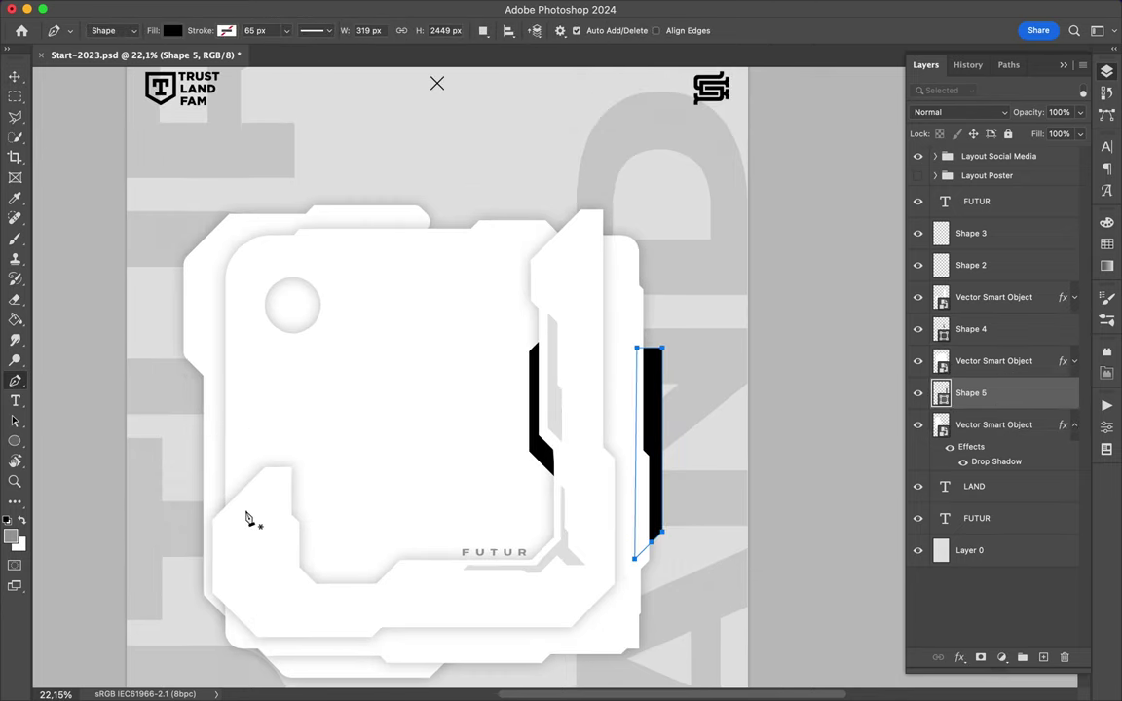
{"action": "left_click", "coordinate": [240, 510]}
{"action": "left_click", "coordinate": [241, 263]}
{"action": "left_click", "coordinate": [543, 264]}
{"action": "left_click", "coordinate": [15, 421]}
- Redraw the L-shaped line's top-left corner as a curve
{"action": "scroll", "coordinate": [242, 271], "scroll_direction": "up", "scroll_amount": 3}
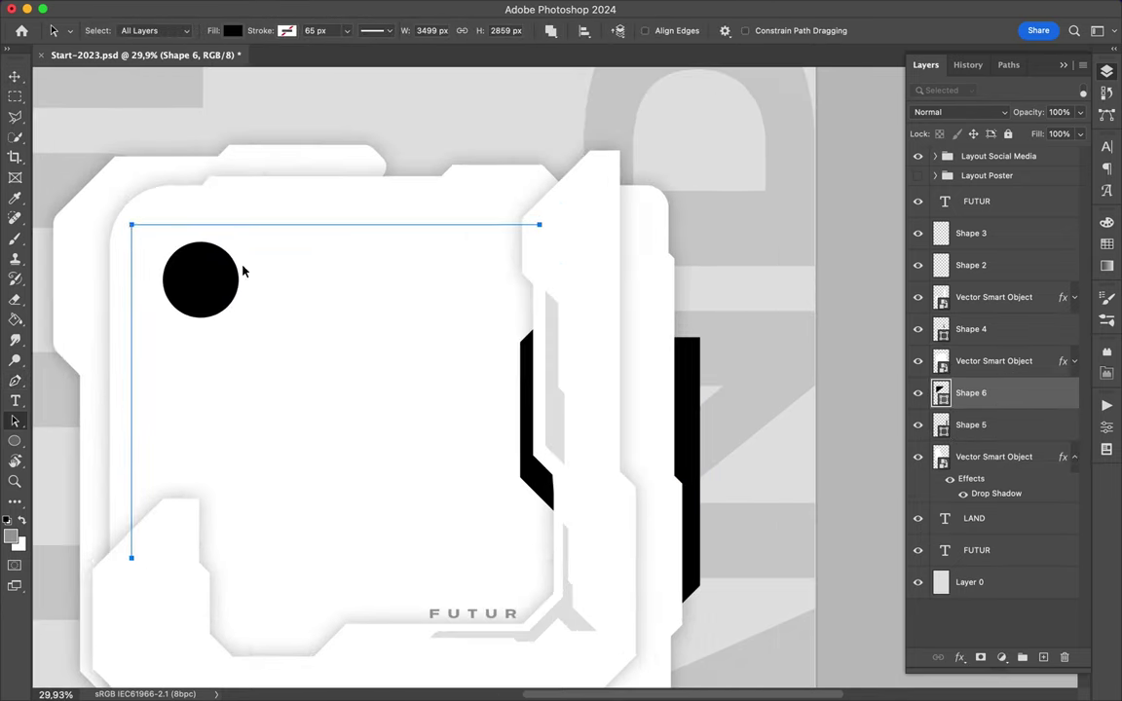
{"action": "left_click", "coordinate": [285, 254]}
{"action": "left_click", "coordinate": [288, 261]}
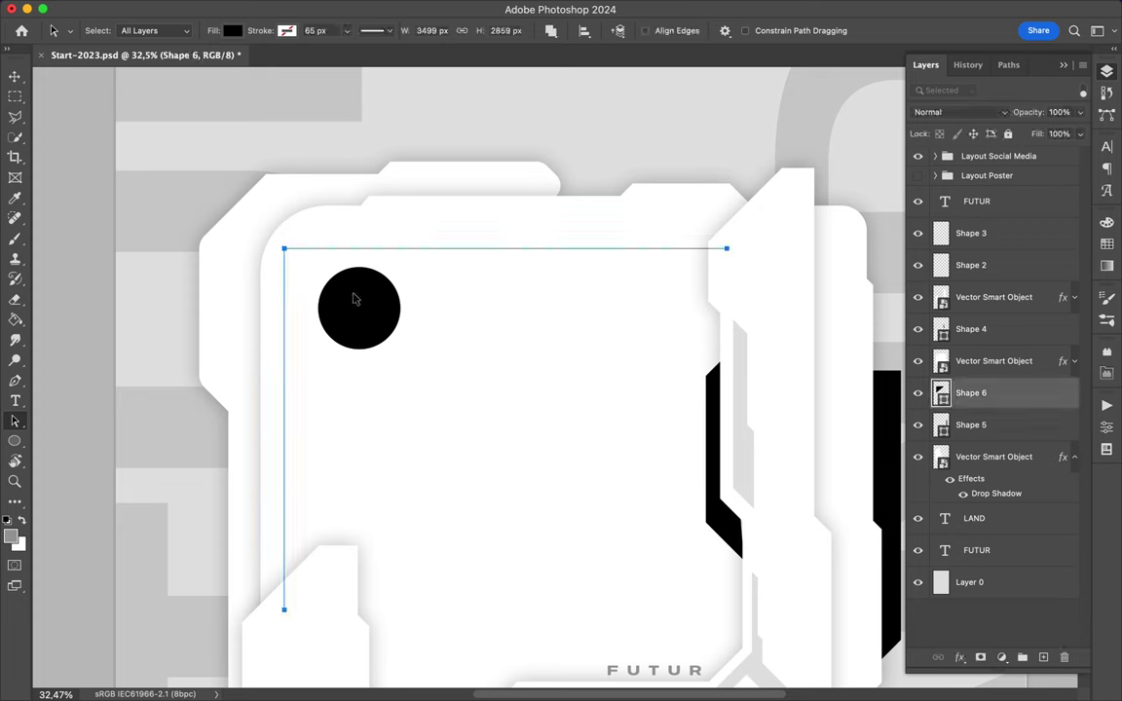
{"action": "key", "text": "ctrl+z"}
{"action": "key", "text": "p"}
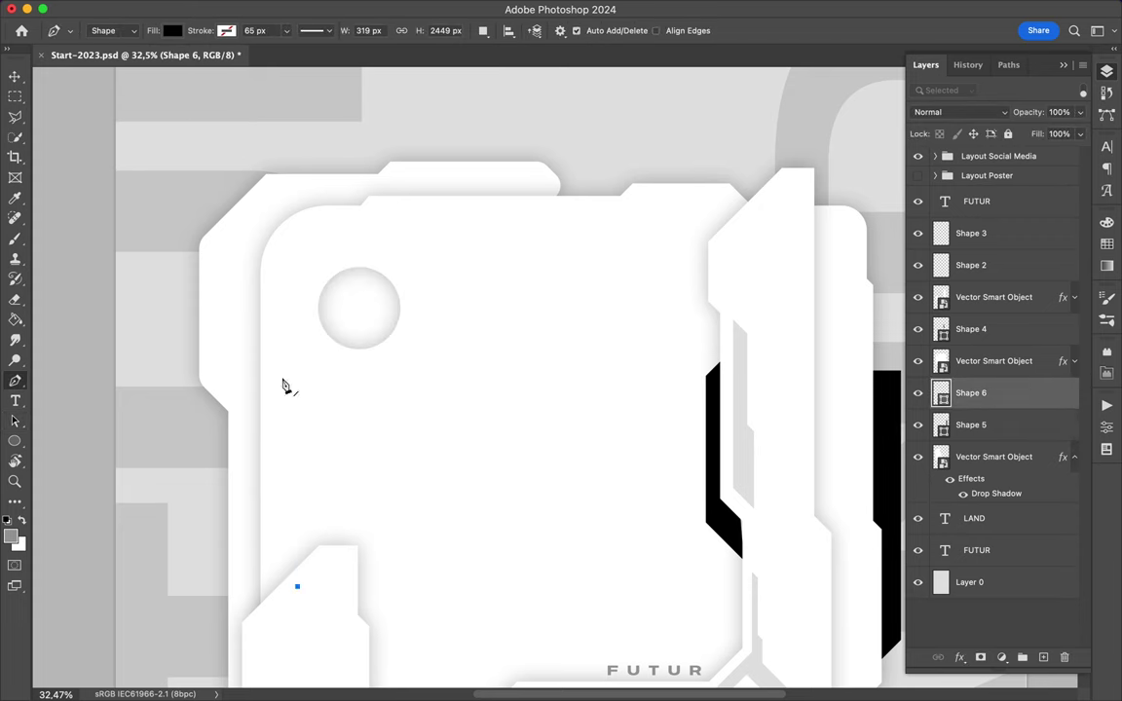
{"action": "left_click", "coordinate": [725, 237]}
{"action": "key", "text": "a"}
- Remove the line's fill, thin its black stroke, and stack it above the black accents
{"action": "left_click", "coordinate": [232, 30]}
{"action": "left_click_drag", "start_coordinate": [971, 392], "coordinate": [964, 232]}
{"action": "left_click_drag", "start_coordinate": [347, 30], "coordinate": [298, 45]}
{"action": "left_click_drag", "start_coordinate": [971, 232], "coordinate": [969, 331]}
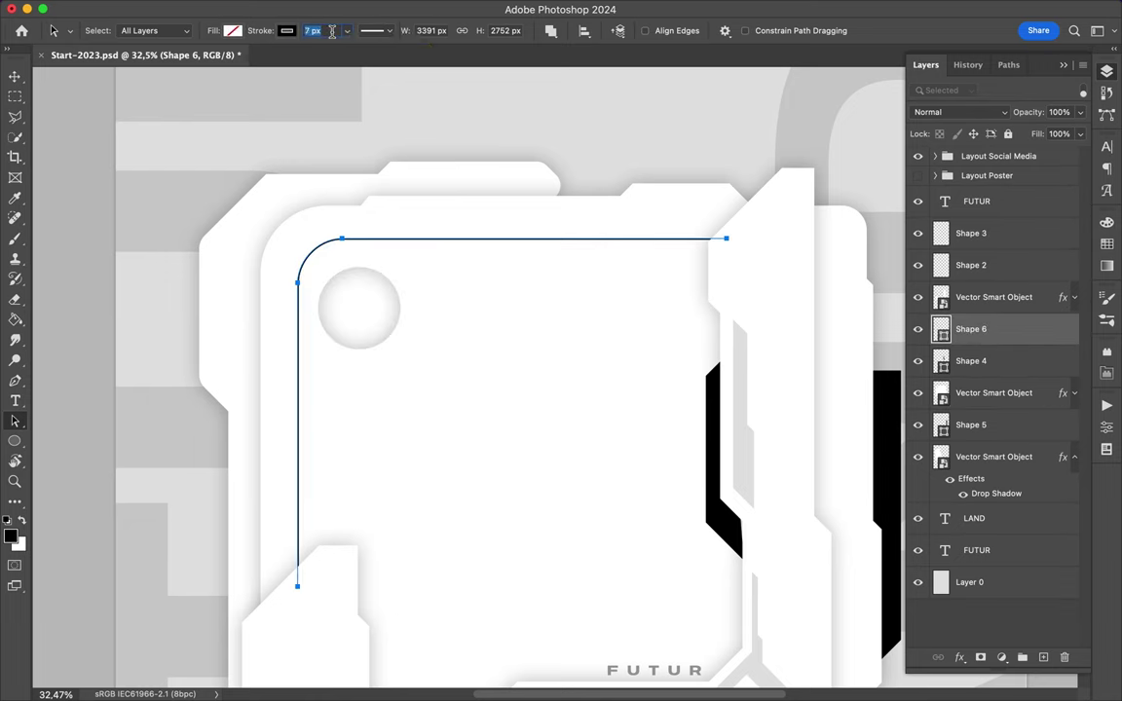
{"action": "left_click", "coordinate": [405, 220]}
- Add small black Ellipse dots along the line, with their layers below FUTUR
{"action": "scroll", "coordinate": [353, 230], "scroll_direction": "up", "scroll_amount": 2}
{"action": "key", "text": "u"}
{"action": "left_click", "coordinate": [172, 31]}
{"action": "left_click", "coordinate": [78, 114]}
{"action": "mouse_move", "coordinate": [332, 286]}
{"action": "left_mouse_down"}
{"action": "mouse_move", "coordinate": [351, 303]}
{"action": "mouse_move", "coordinate": [290, 402]}
{"action": "left_mouse_up"}
{"action": "key", "text": "v"}
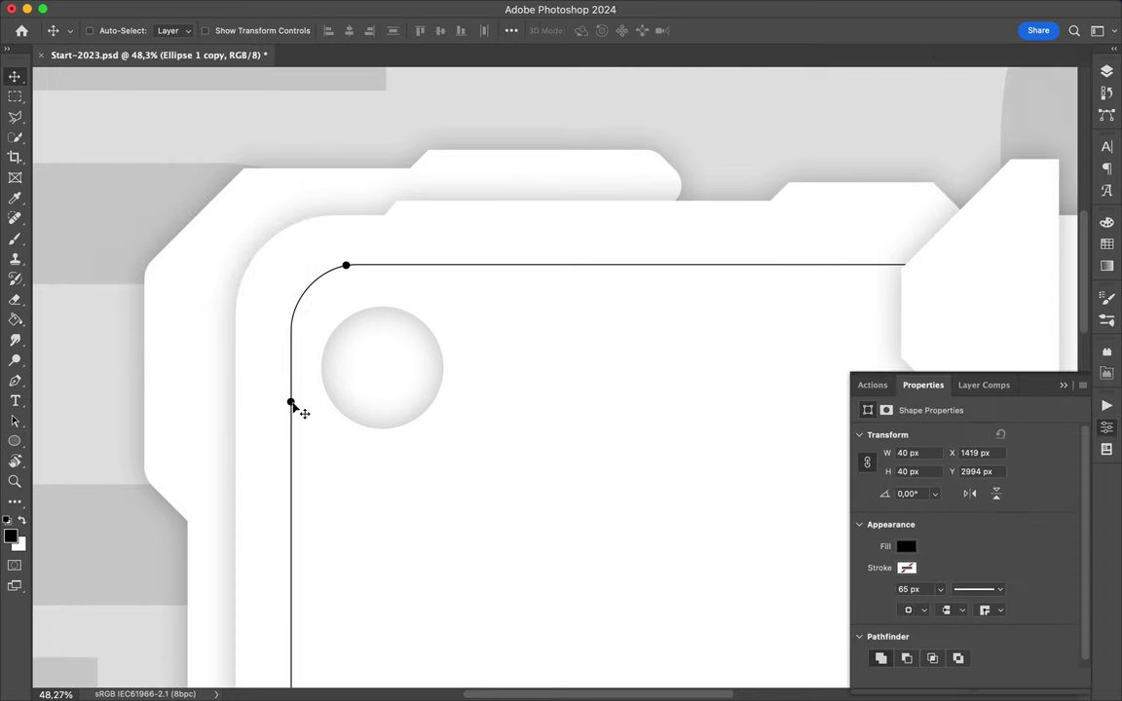
{"action": "scroll", "coordinate": [292, 407], "scroll_direction": "up", "scroll_amount": 3}
{"action": "scroll", "coordinate": [293, 406], "scroll_direction": "down", "scroll_amount": 5}
{"action": "scroll", "coordinate": [293, 406], "scroll_direction": "left", "scroll_amount": 3}
{"action": "left_click_drag", "start_coordinate": [243, 181], "coordinate": [246, 352]}
{"action": "key", "text": "F7"}
{"action": "left_click", "coordinate": [989, 226], "text": "shift"}
{"action": "left_click_drag", "start_coordinate": [988, 226], "coordinate": [974, 310]}
- Turn an enlarged dot copy into a ring with no fill and a 7 px black stroke
{"action": "key", "text": "ctrl+j"}
{"action": "key", "text": "ctrl+t"}
{"action": "left_click_drag", "start_coordinate": [251, 357], "coordinate": [263, 368]}
{"action": "key", "text": "Return"}
{"action": "key", "text": "a"}
{"action": "left_click", "coordinate": [232, 30]}
{"action": "left_click", "coordinate": [137, 55]}
{"action": "type", "text": "7"}
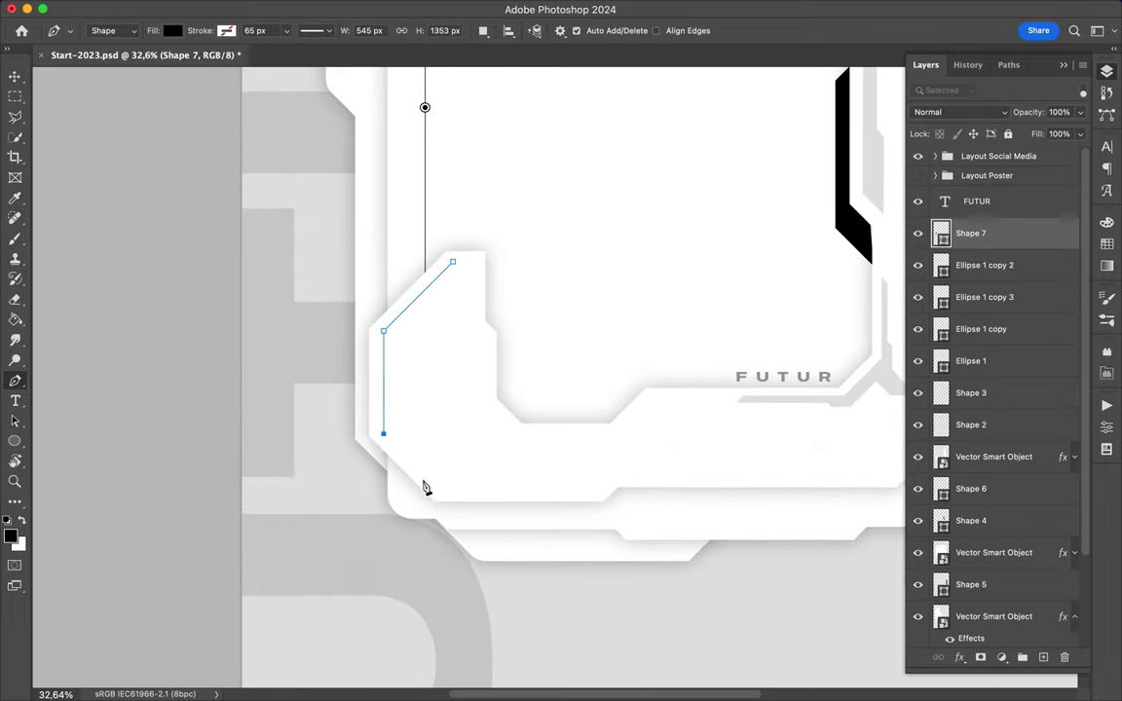
- Pen-trace an L-shaped inset inside the lower-left panel
{"action": "left_click", "coordinate": [444, 494]}
{"action": "left_click", "coordinate": [604, 494]}
{"action": "left_click", "coordinate": [628, 470]}
{"action": "left_click", "coordinate": [484, 471]}
{"action": "key", "text": "super+z"}
{"action": "key", "text": "super+z"}
{"action": "key", "text": "super+z"}
{"action": "key", "text": "super+z"}
{"action": "key", "text": "super+z"}
{"action": "key", "text": "super+z"}
{"action": "left_click", "coordinate": [382, 429]}
{"action": "left_click", "coordinate": [441, 489]}
{"action": "left_click", "coordinate": [602, 488]}
{"action": "left_click", "coordinate": [612, 478]}
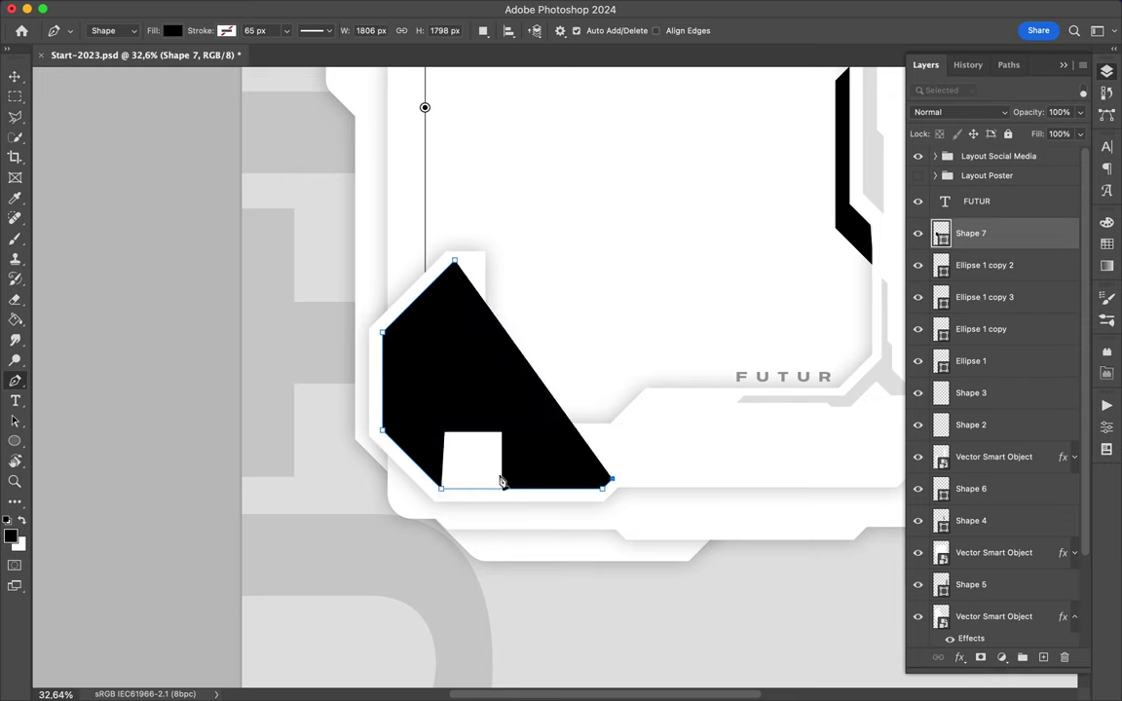
{"action": "left_click", "coordinate": [498, 478]}
{"action": "left_click", "coordinate": [476, 455]}
{"action": "left_click", "coordinate": [475, 338]}
{"action": "left_click", "coordinate": [470, 259]}
- Fill the L-shaped inset light grey and rasterize its layer
{"action": "left_click", "coordinate": [172, 30]}
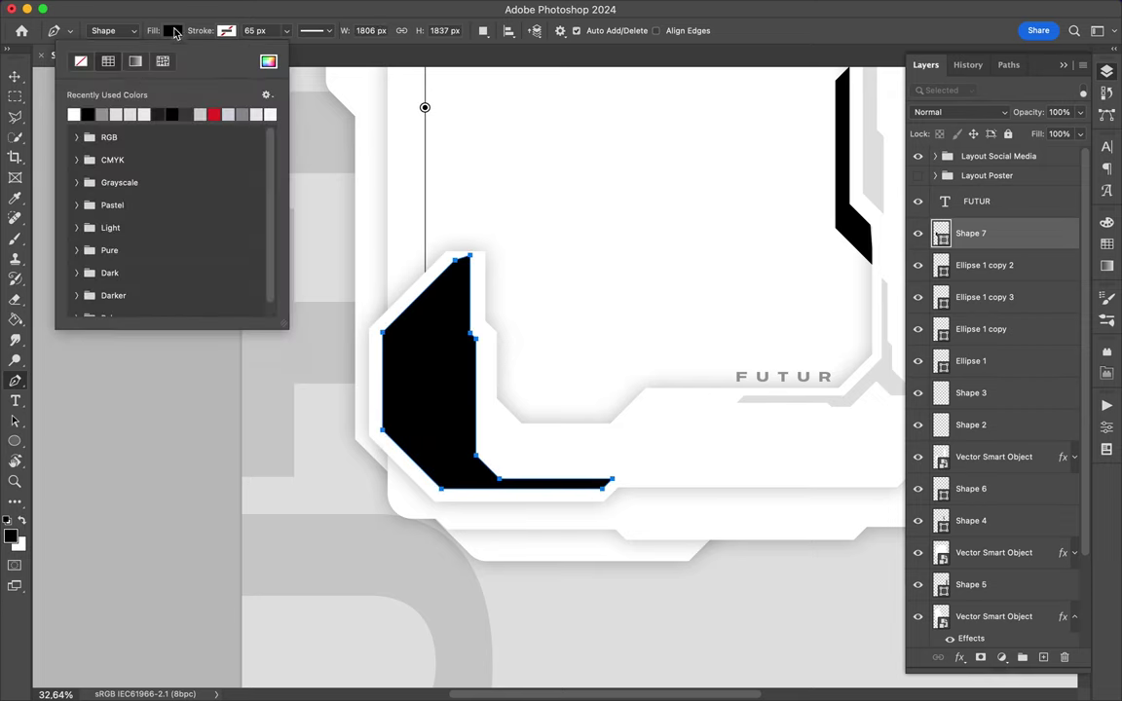
{"action": "left_click", "coordinate": [98, 113]}
{"action": "right_click", "coordinate": [969, 233]}
{"action": "left_click", "coordinate": [876, 533]}
{"action": "key", "text": "l"}
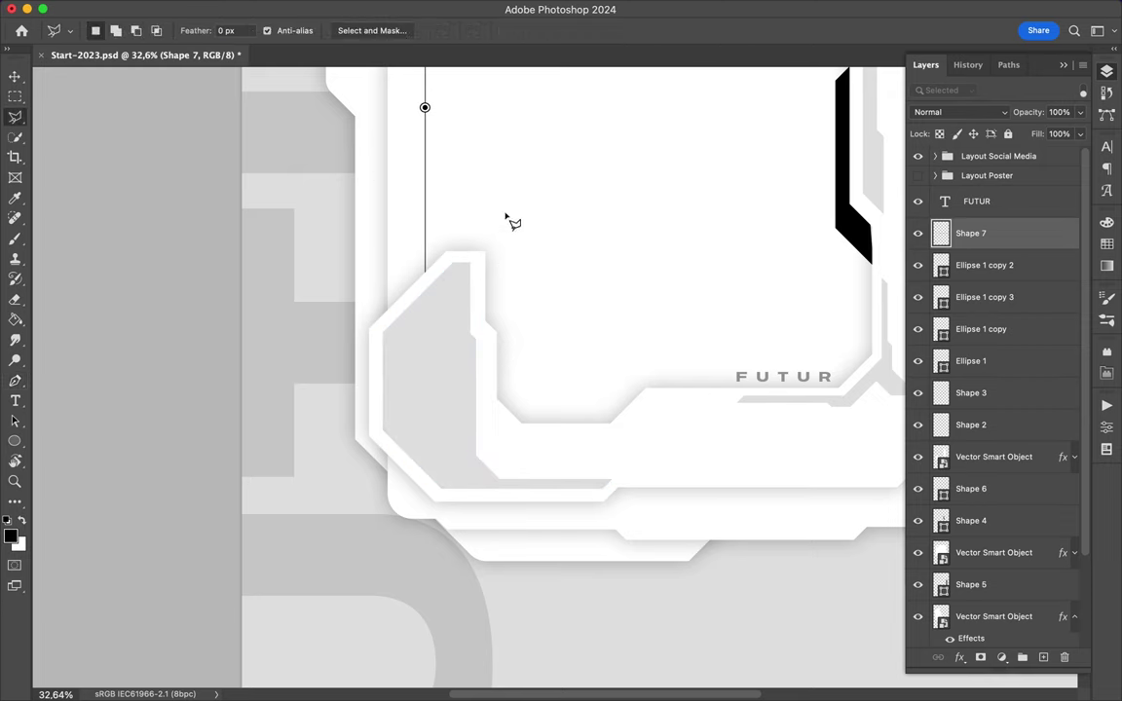
{"action": "key", "text": "m"}
{"action": "key", "text": "super+0"}
{"action": "scroll", "coordinate": [685, 129], "scroll_direction": "up", "scroll_amount": 3}
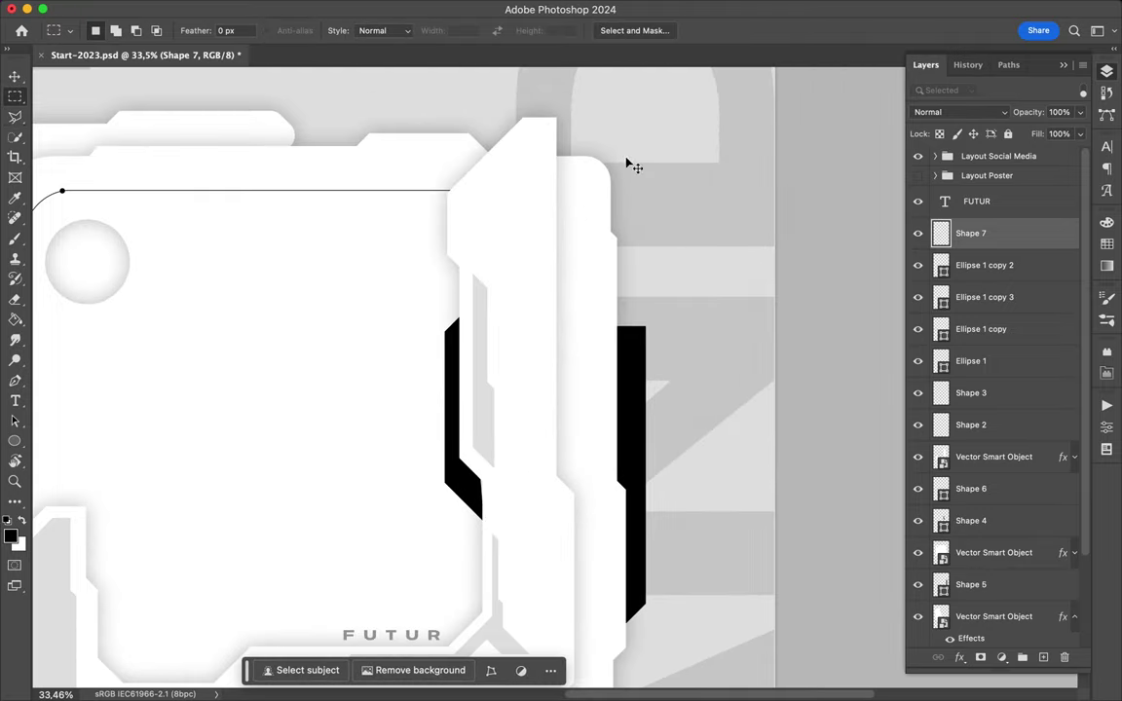
- Draw a tall white inset strip along the right panel
{"action": "key", "text": "p"}
{"action": "left_click", "coordinate": [571, 205], "text": "ctrl"}
{"action": "left_click", "coordinate": [551, 179]}
{"action": "left_click", "coordinate": [582, 179]}
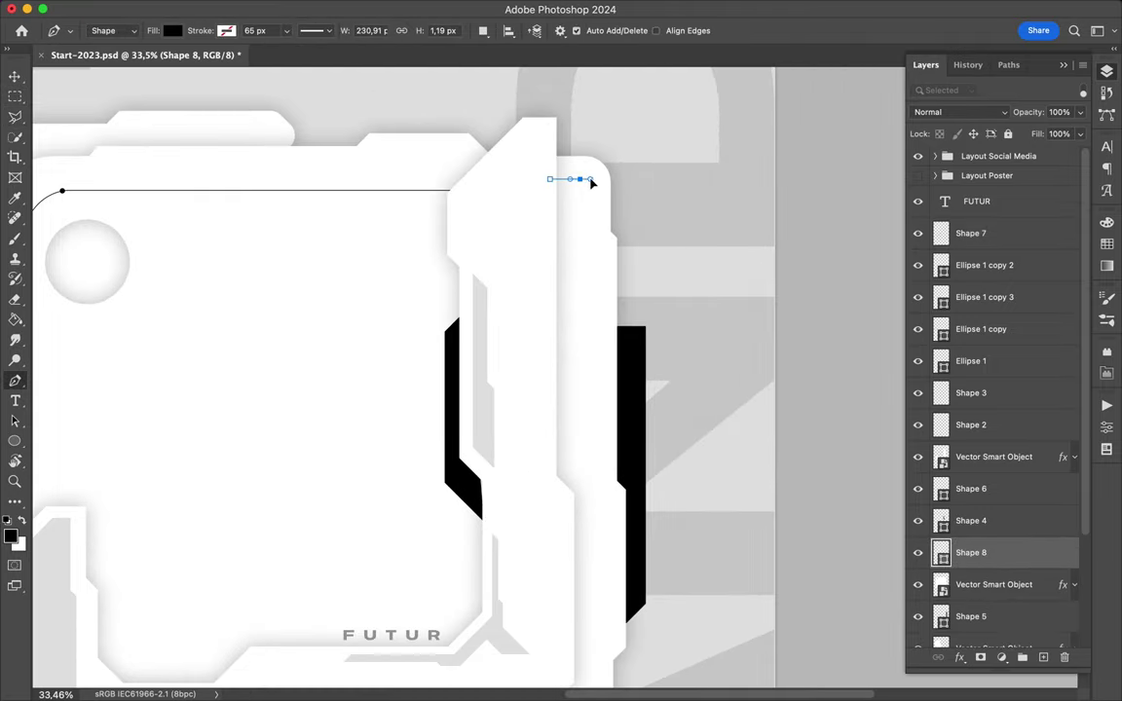
{"action": "left_click", "coordinate": [592, 441]}
{"action": "left_click", "coordinate": [561, 474]}
{"action": "left_click", "coordinate": [581, 533]}
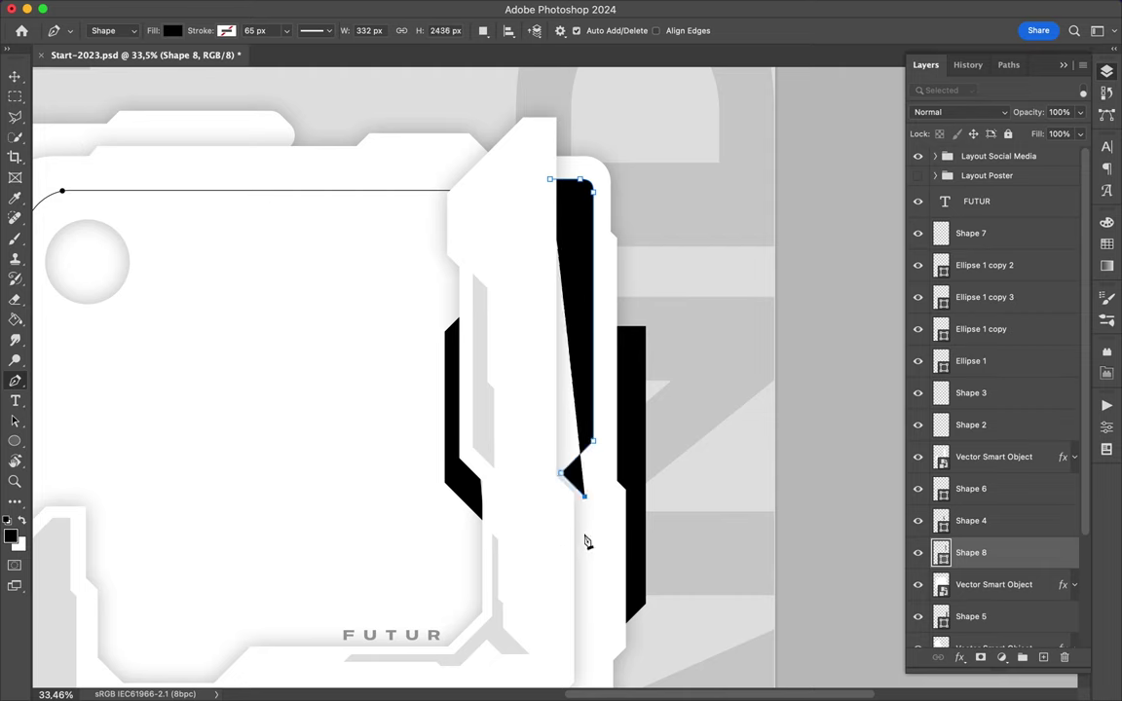
{"action": "left_click", "coordinate": [517, 536]}
{"action": "left_click", "coordinate": [172, 30]}
{"action": "left_click", "coordinate": [102, 114]}
- Select the LAND title layer and save the poster
{"action": "key", "text": "v"}
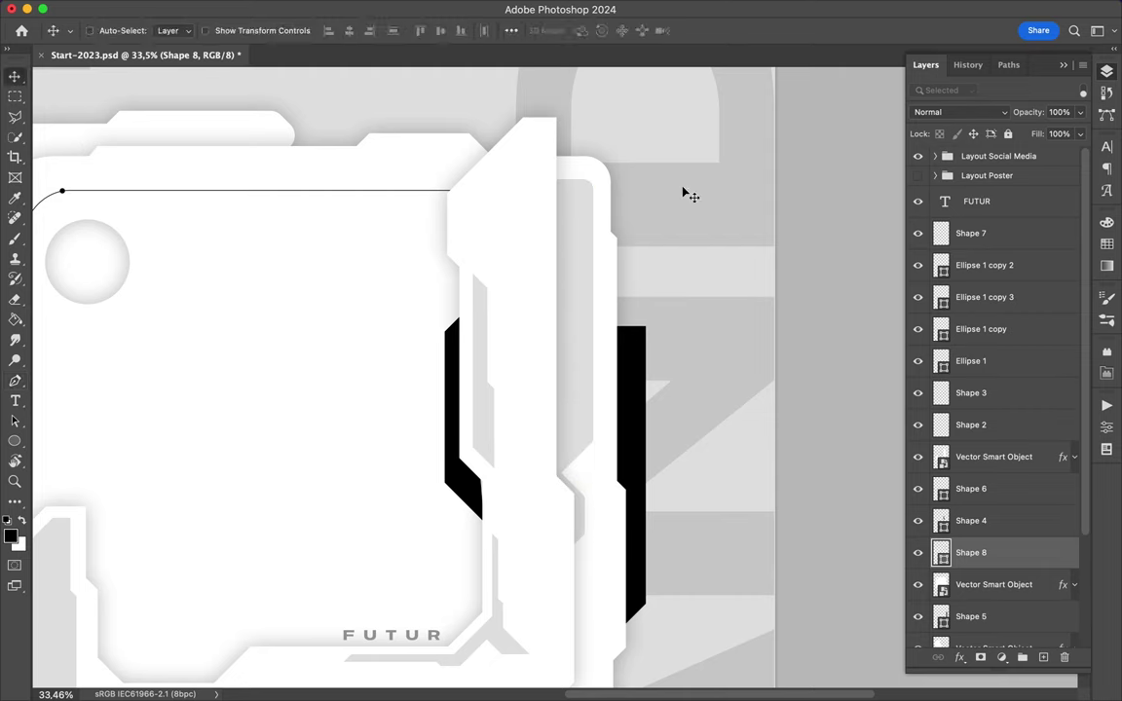
{"action": "left_click", "coordinate": [787, 167]}
{"action": "scroll", "coordinate": [743, 212], "scroll_direction": "down", "scroll_amount": 7}
{"action": "key", "text": "ctrl+s"}
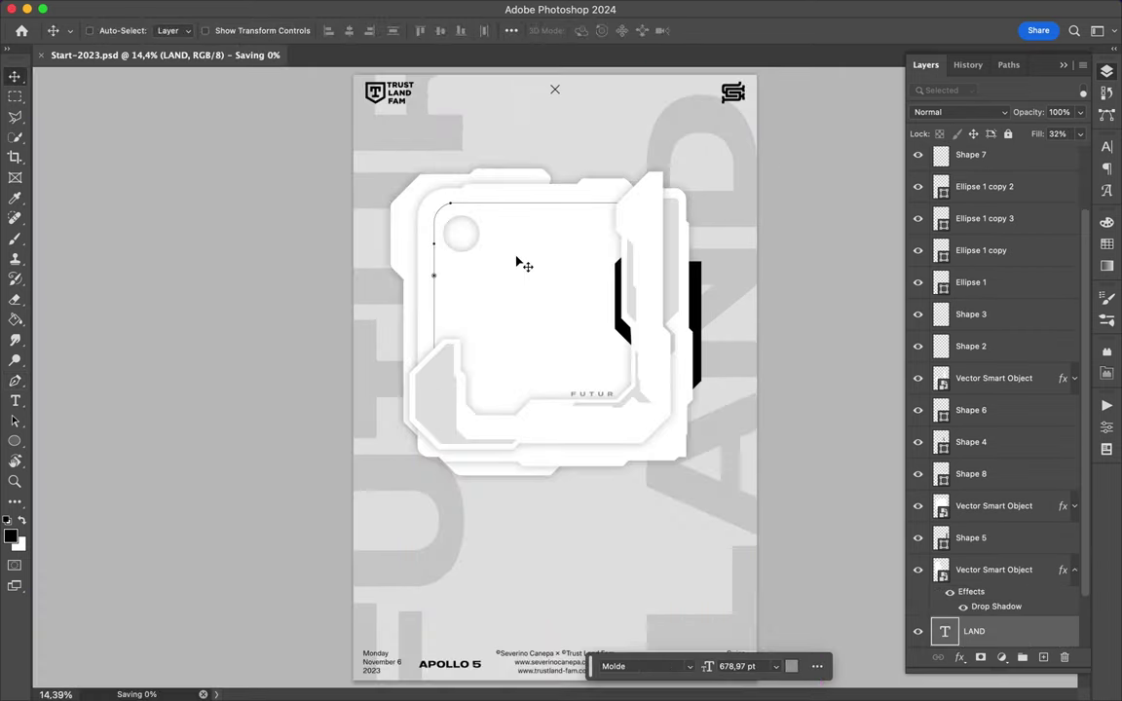
{"action": "scroll", "coordinate": [504, 272], "scroll_direction": "up", "scroll_amount": 3}
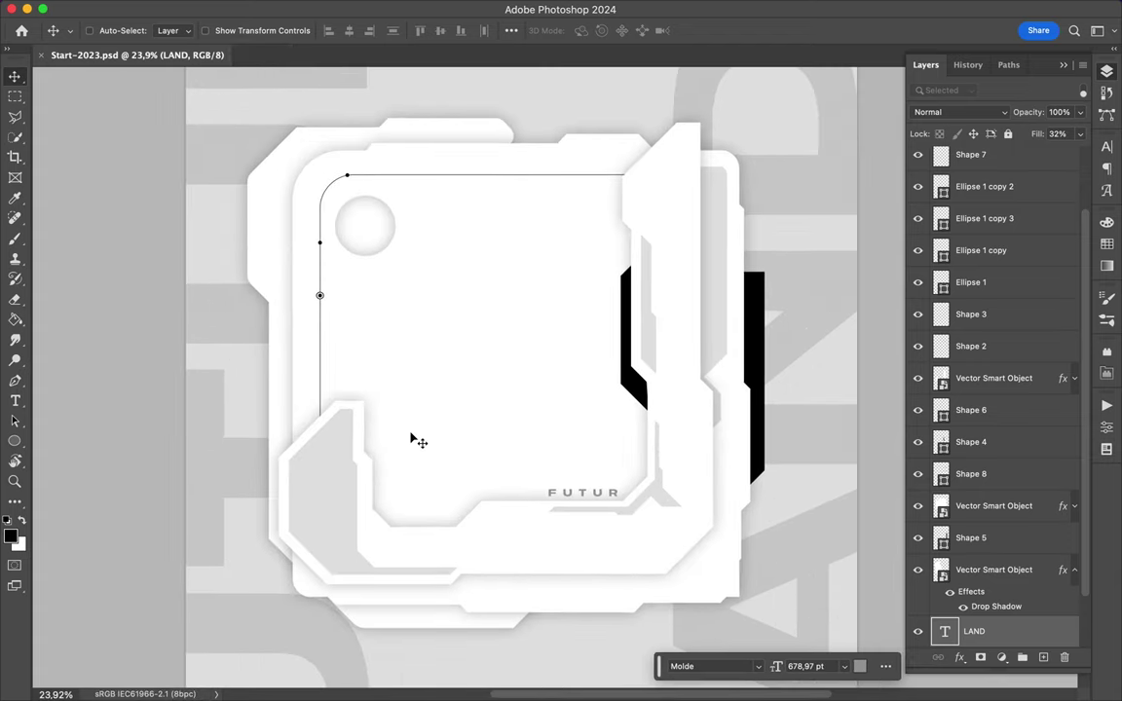
{"action": "scroll", "coordinate": [411, 438], "scroll_direction": "up", "scroll_amount": 5}
{"action": "scroll", "coordinate": [522, 242], "scroll_direction": "down", "scroll_amount": 3}
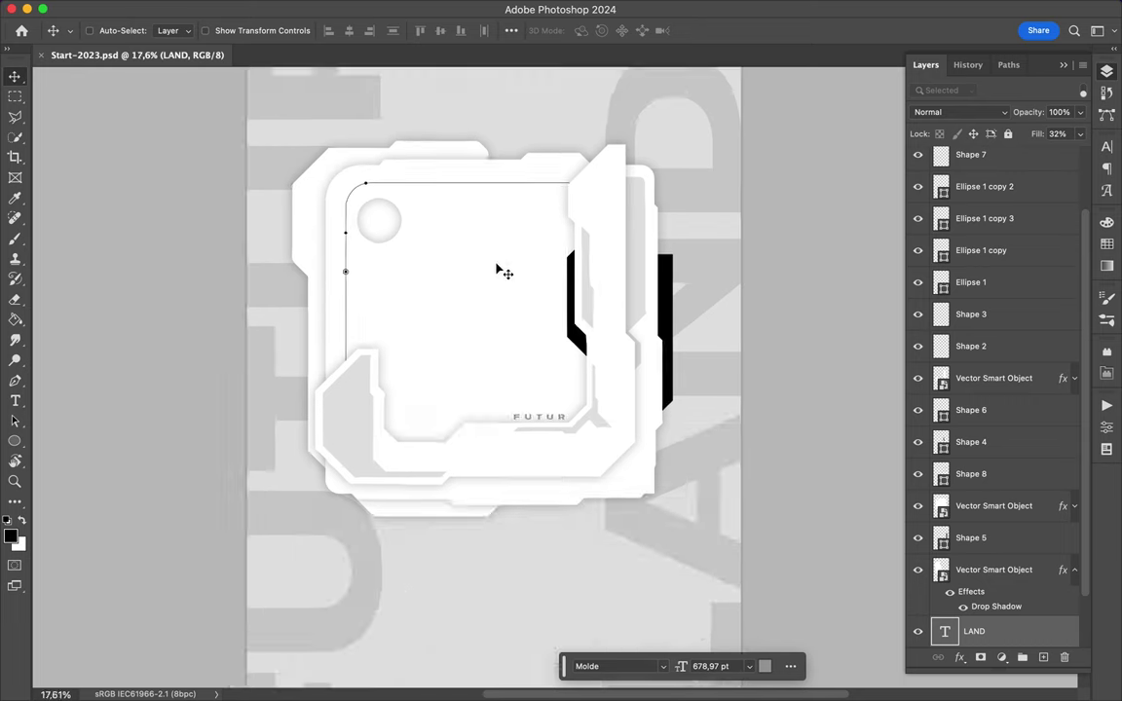
- In Illustrator, Pen-trace the new panel's bottom edge and right side
{"action": "left_click", "coordinate": [527, 673]}
{"action": "left_click", "coordinate": [623, 579]}
{"action": "left_click", "coordinate": [655, 609]}
{"action": "left_click", "coordinate": [734, 609]}
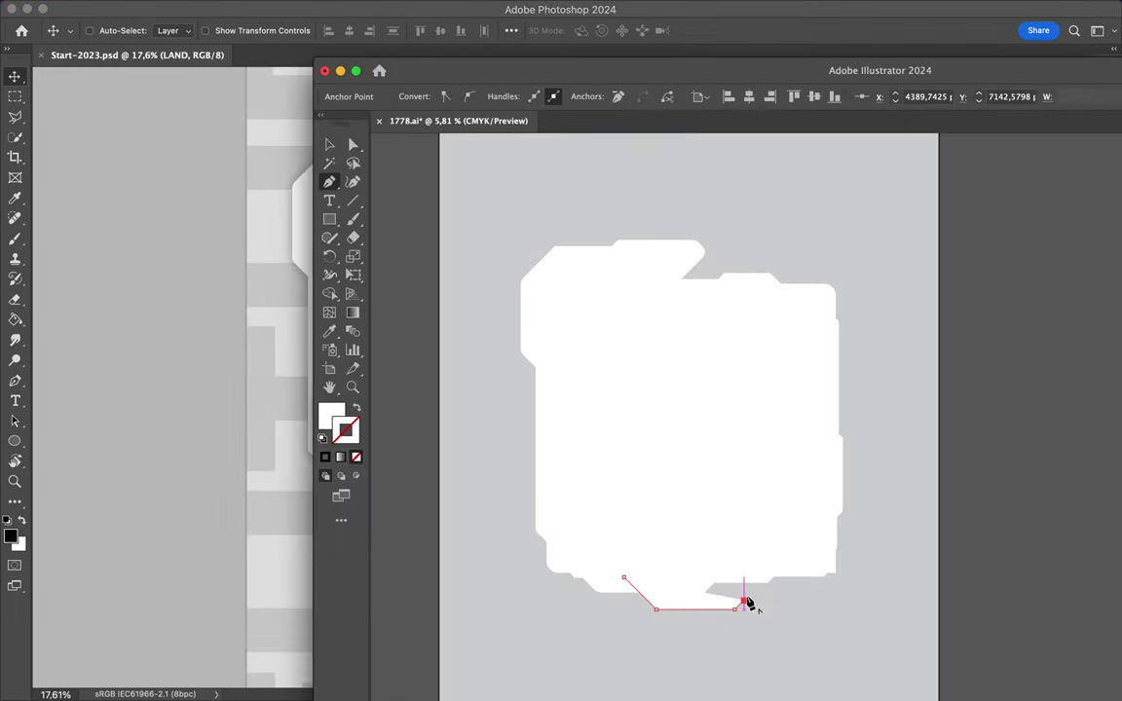
{"action": "left_click", "coordinate": [778, 601]}
{"action": "left_click", "coordinate": [795, 586]}
{"action": "left_click", "coordinate": [864, 567]}
{"action": "left_click", "coordinate": [847, 525]}
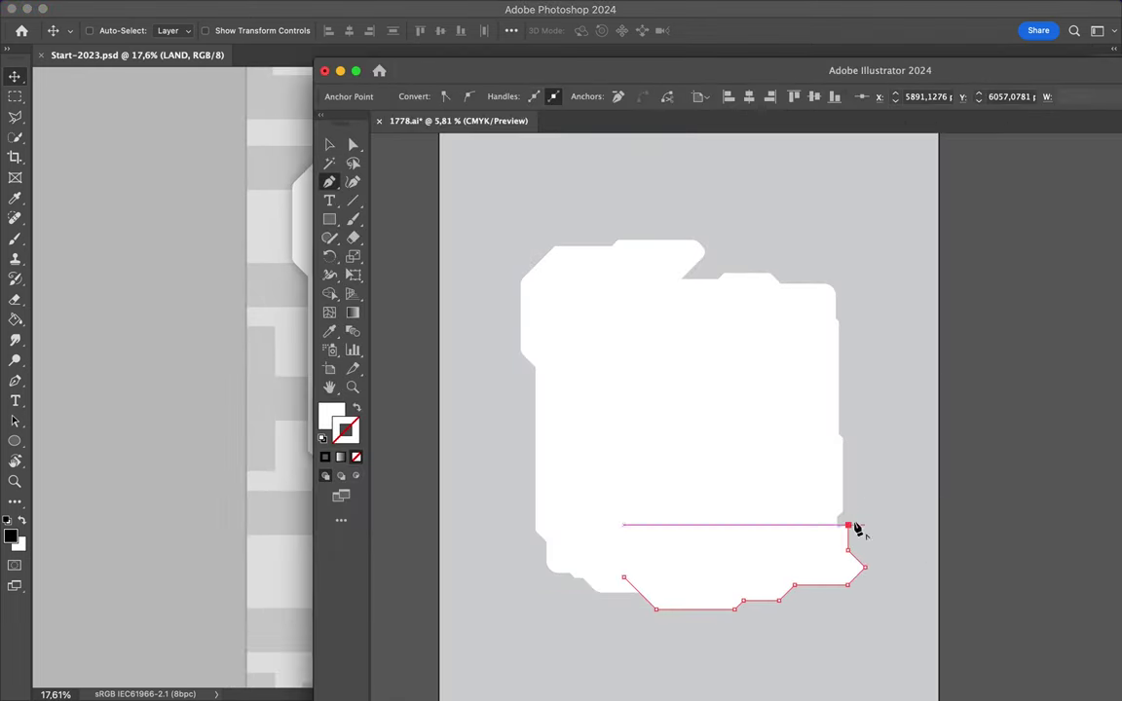
{"action": "left_click", "coordinate": [853, 364]}
{"action": "left_click", "coordinate": [861, 272]}
- Trace the panel's top edge and notched left side, closing the outline
{"action": "left_click", "coordinate": [831, 243]}
{"action": "left_click", "coordinate": [735, 243]}
{"action": "left_click", "coordinate": [711, 221]}
{"action": "left_click", "coordinate": [623, 221]}
{"action": "left_click", "coordinate": [584, 260]}
{"action": "left_click", "coordinate": [584, 353]}
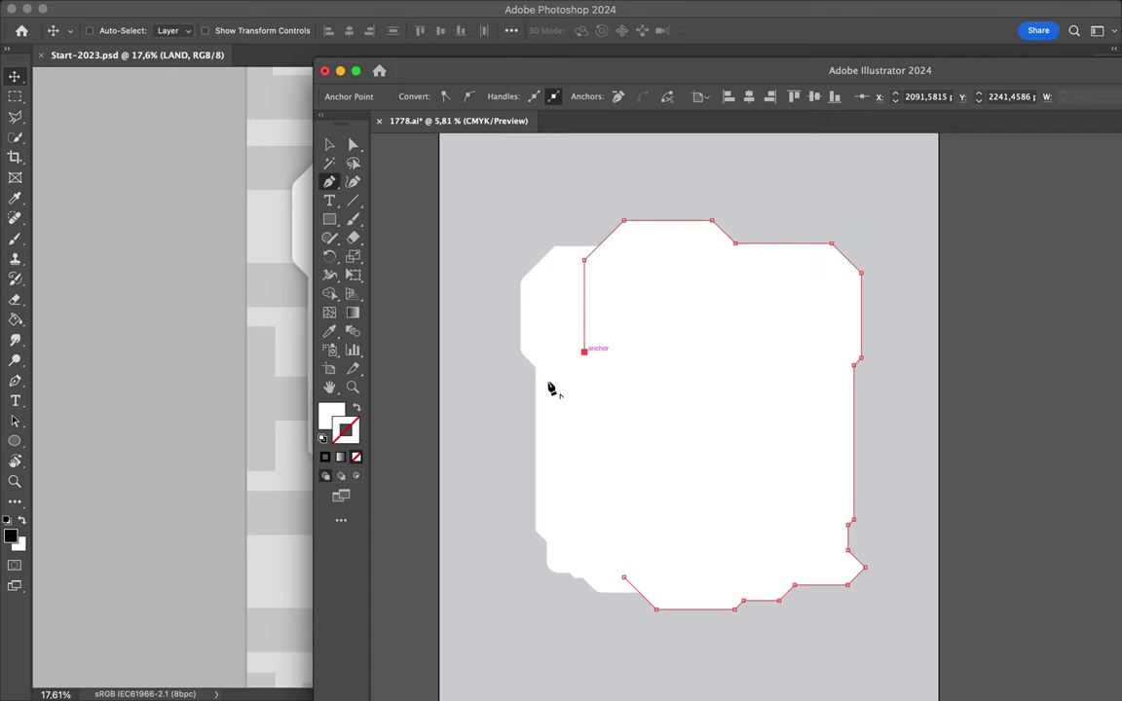
{"action": "left_click", "coordinate": [505, 429]}
{"action": "left_click", "coordinate": [505, 465]}
{"action": "left_click", "coordinate": [526, 515]}
{"action": "left_click", "coordinate": [623, 578]}
- Round the left-side notch corner to about 124 px
{"action": "key", "text": "a"}
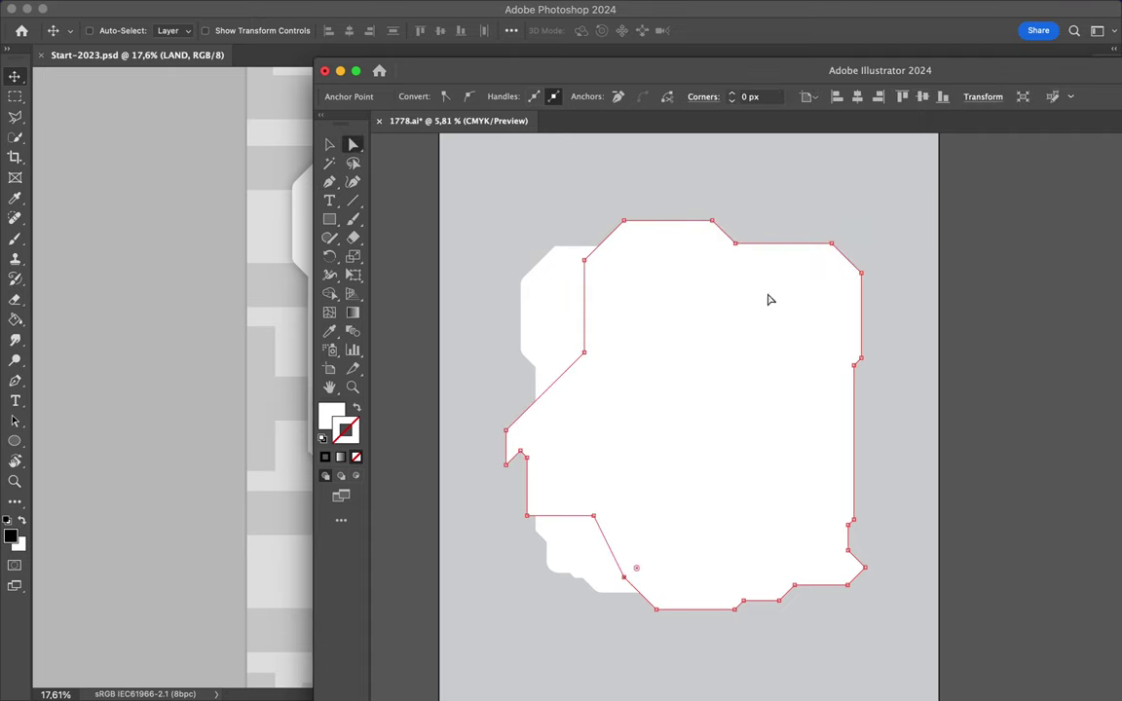
{"action": "scroll", "coordinate": [525, 387], "scroll_direction": "up", "scroll_amount": 3}
{"action": "left_click_drag", "start_coordinate": [495, 527], "coordinate": [488, 470]}
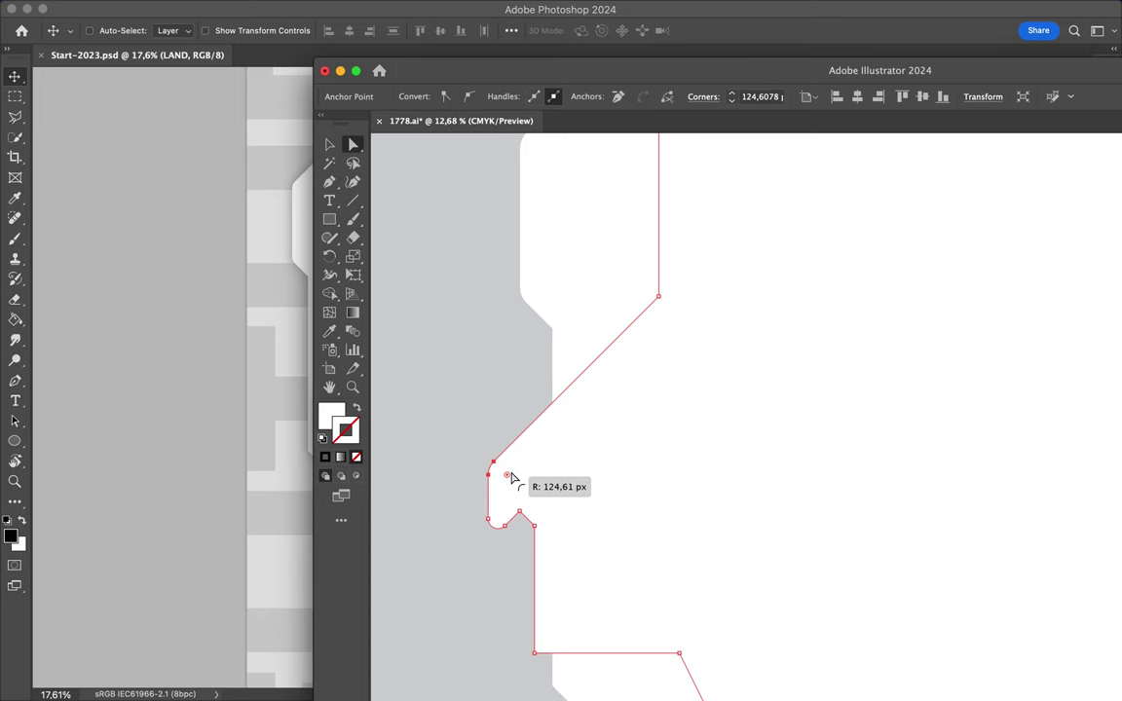
{"action": "scroll", "coordinate": [543, 446], "scroll_direction": "down", "scroll_amount": 2}
- Copy the panel shape and paste it into the Photoshop poster
{"action": "key", "text": "ctrl+c"}
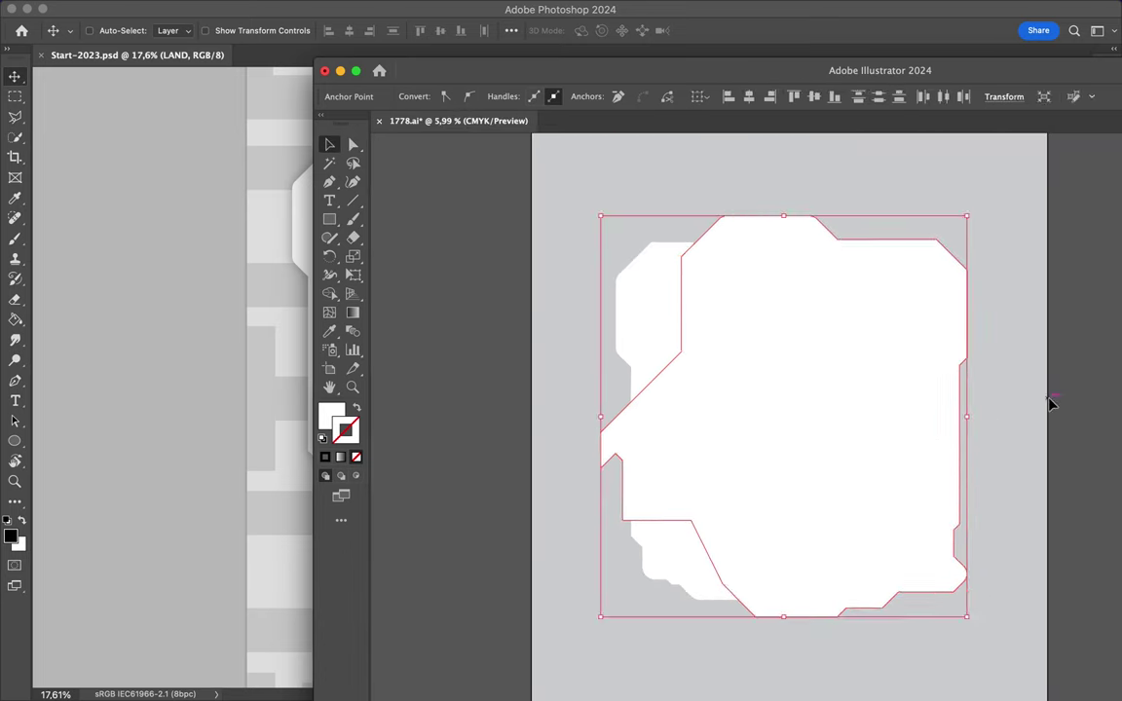
{"action": "left_click", "coordinate": [296, 363]}
{"action": "key", "text": "ctrl+v"}
- Place the pasted panel with a drop shadow, behind the stack and scaled slightly larger
{"action": "key", "text": "Return"}
{"action": "right_click", "coordinate": [1056, 631]}
{"action": "left_click", "coordinate": [964, 596]}
{"action": "left_click_drag", "start_coordinate": [565, 535], "coordinate": [585, 512]}
{"action": "key", "text": "ctrl+t"}
{"action": "left_click_drag", "start_coordinate": [680, 537], "coordinate": [692, 547]}
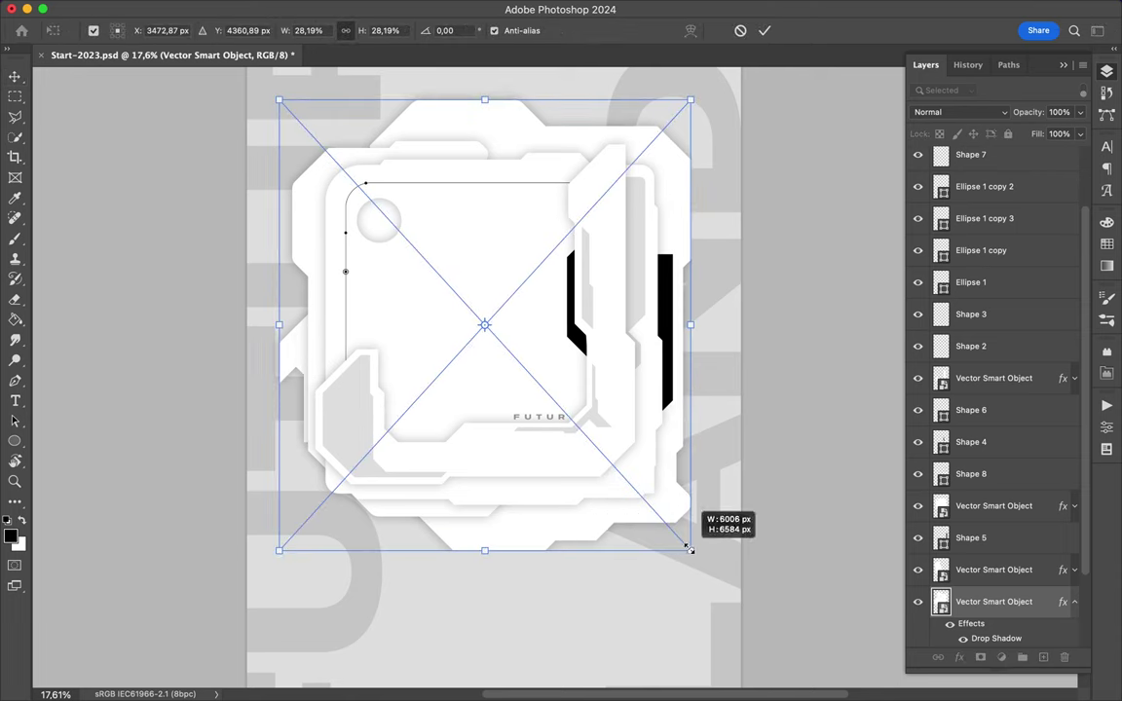
{"action": "key", "text": "Return"}
- Pen-draw the stepped outline path Shape 10 along the panel's left edge
{"action": "scroll", "coordinate": [562, 430], "scroll_direction": "up", "scroll_amount": 3}
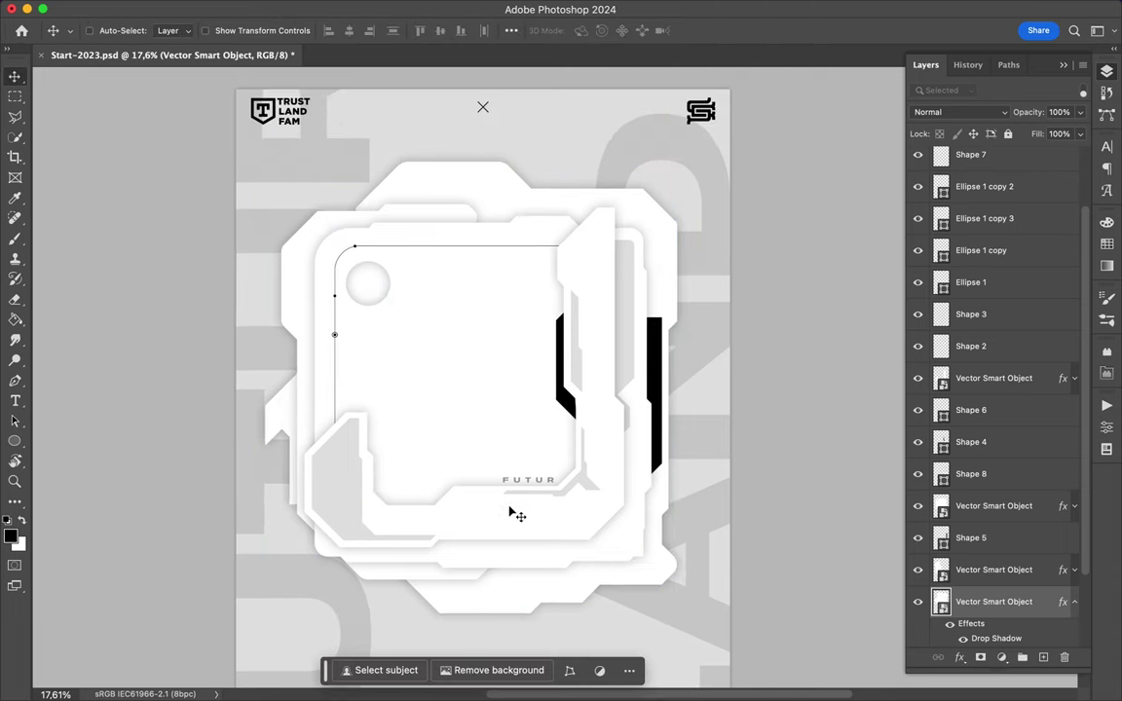
{"action": "key", "text": "ctrl+plus"}
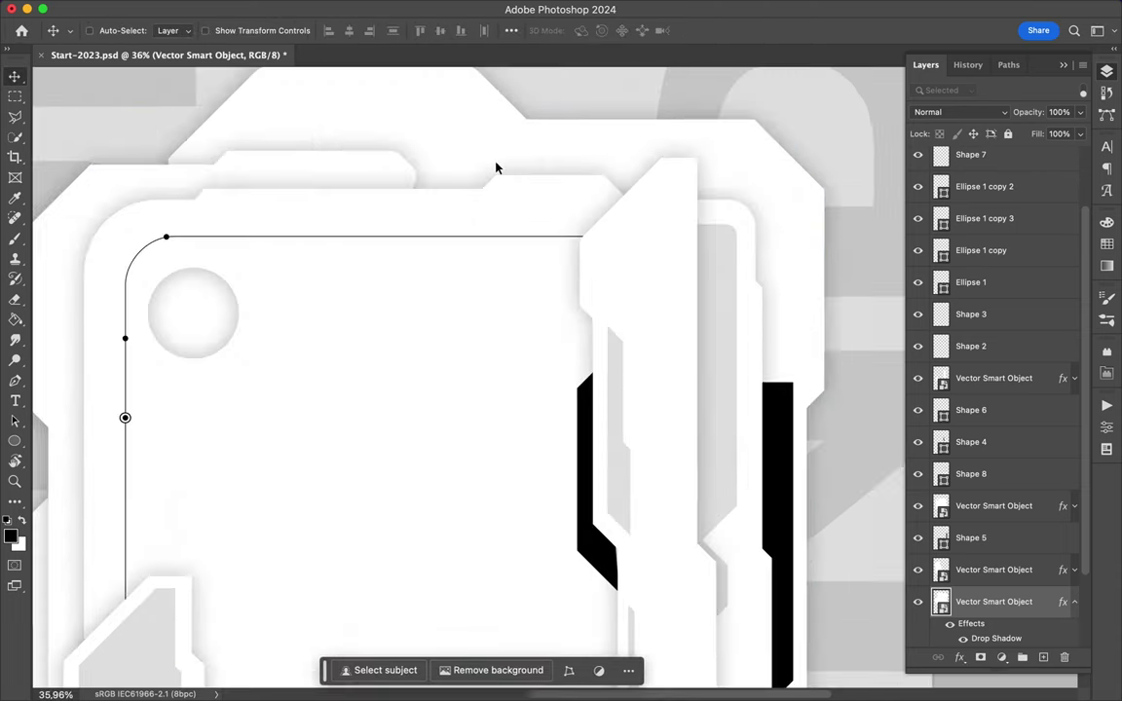
{"action": "key", "text": "p"}
{"action": "left_click", "coordinate": [482, 237]}
{"action": "left_click", "coordinate": [538, 295], "text": "ctrl"}
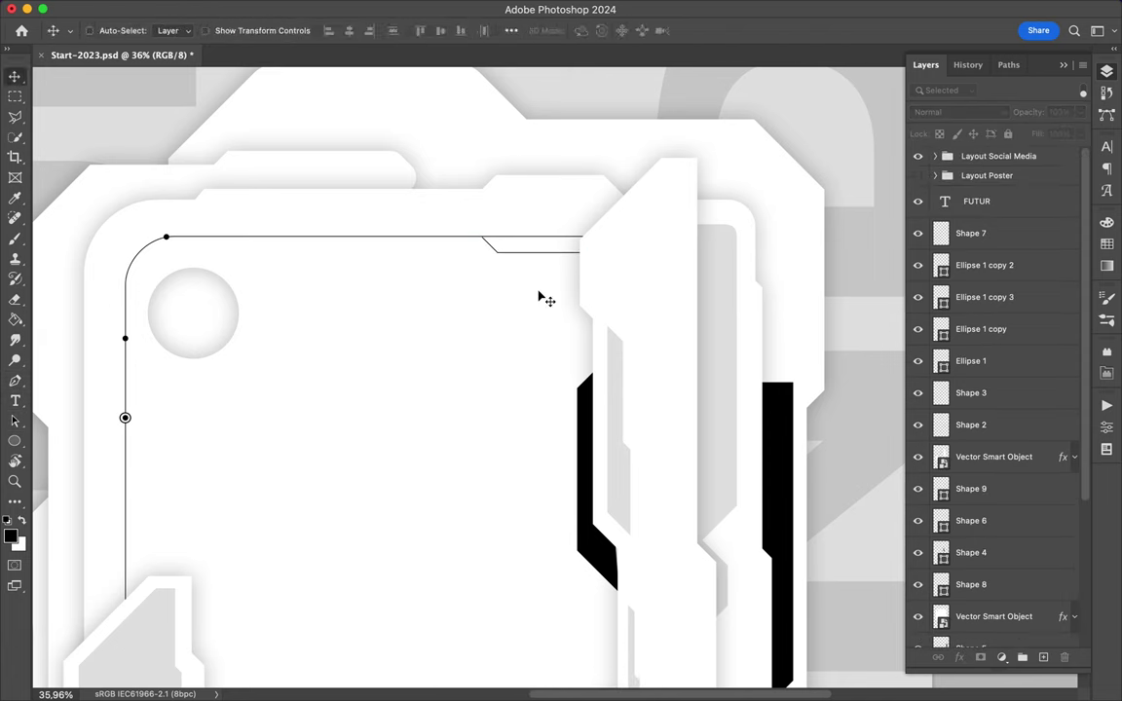
{"action": "scroll", "coordinate": [219, 350], "scroll_direction": "down", "scroll_amount": 3}
{"action": "left_click", "coordinate": [201, 348]}
{"action": "left_click", "coordinate": [223, 450]}
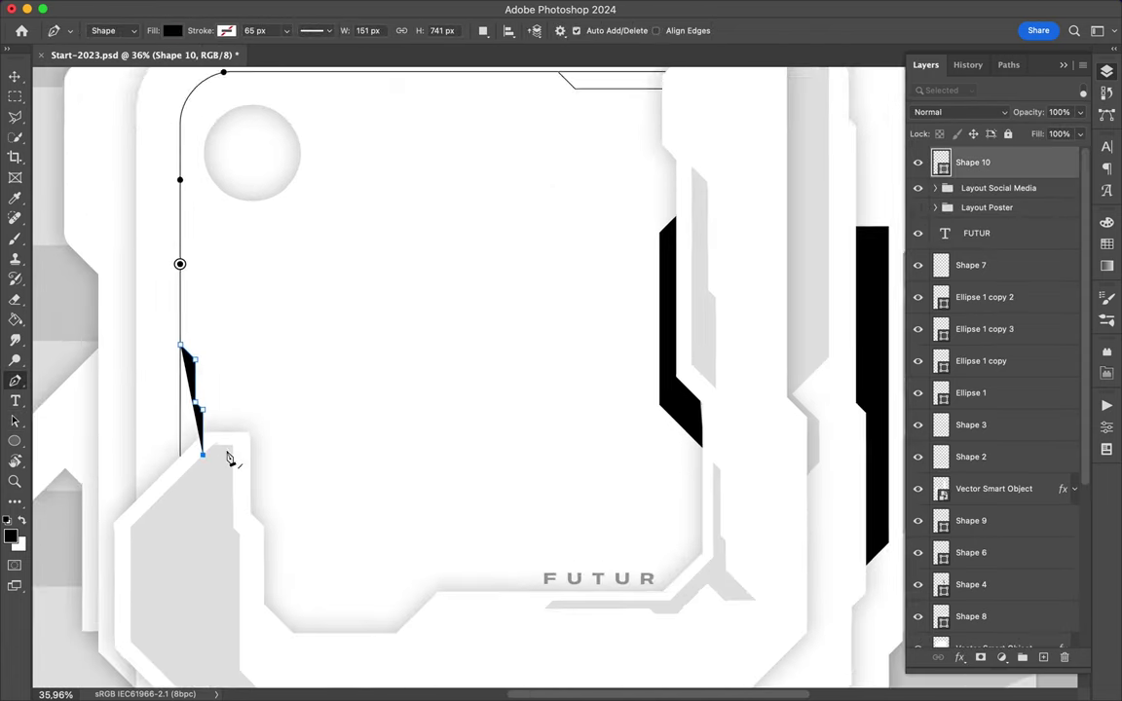
{"action": "key", "text": "ctrl+plus"}
{"action": "left_click", "coordinate": [172, 30]}
{"action": "left_click", "coordinate": [73, 115]}
{"action": "left_click", "coordinate": [226, 31]}
- Give Shape 10 a 5 px black stroke and move it below Shape 4
{"action": "type", "text": "5"}
{"action": "key", "text": "Return"}
{"action": "scroll", "coordinate": [195, 330], "scroll_direction": "up", "scroll_amount": 3}
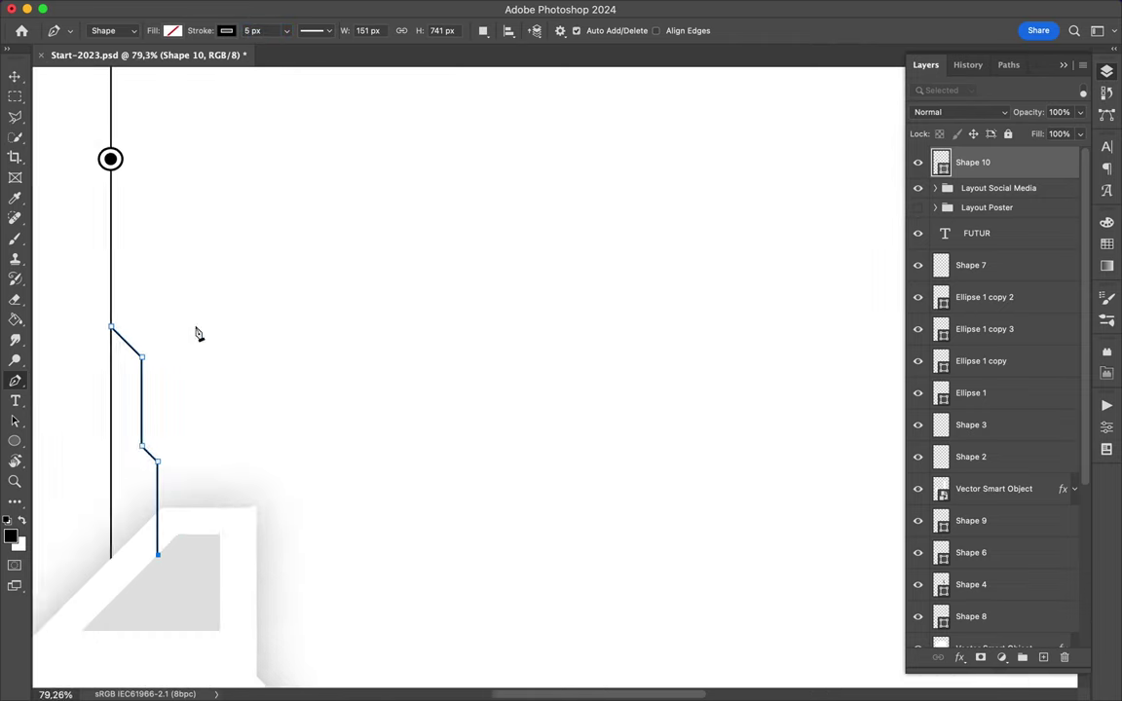
{"action": "scroll", "coordinate": [195, 331], "scroll_direction": "up", "scroll_amount": 2}
{"action": "left_click_drag", "start_coordinate": [972, 162], "coordinate": [974, 582]}
{"action": "left_click", "coordinate": [18, 388]}
{"action": "key", "text": "a"}
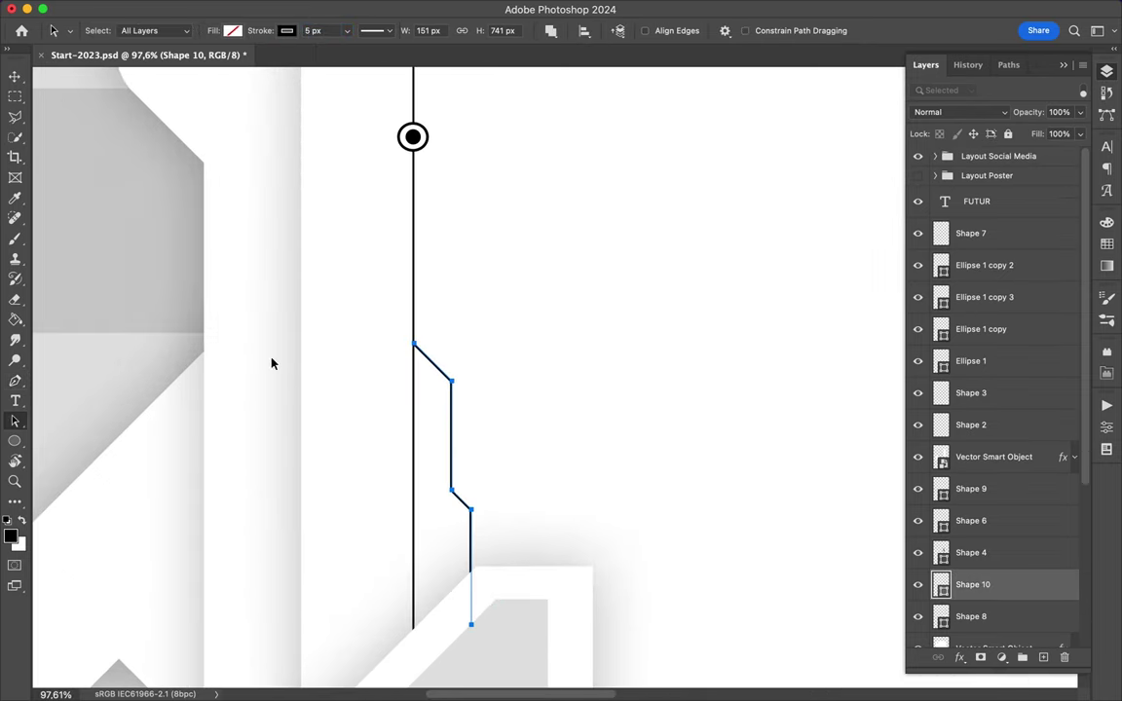
- Draw a narrow bar, Shape 11, beside the line, filled solid black
{"action": "scroll", "coordinate": [358, 365], "scroll_direction": "down", "scroll_amount": 10}
{"action": "scroll", "coordinate": [357, 366], "scroll_direction": "up", "scroll_amount": 5}
{"action": "scroll", "coordinate": [312, 184], "scroll_direction": "up", "scroll_amount": 2}
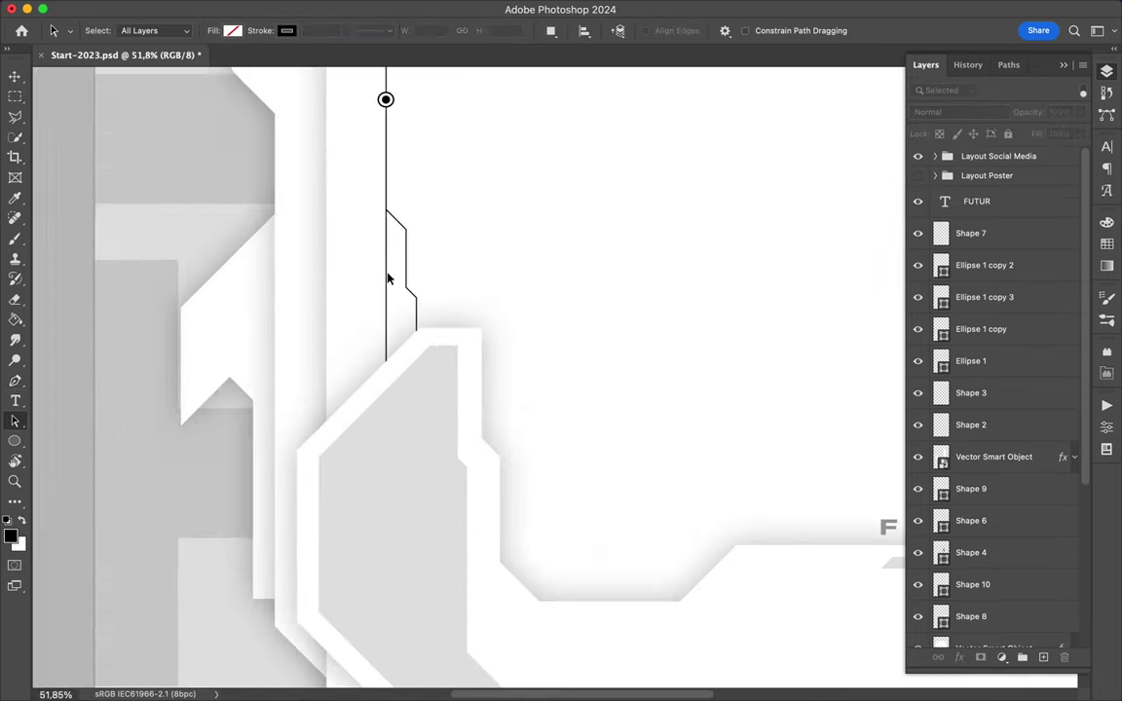
{"action": "key", "text": "p"}
{"action": "left_click", "coordinate": [386, 273]}
{"action": "scroll", "coordinate": [385, 373], "scroll_direction": "up", "scroll_amount": 3}
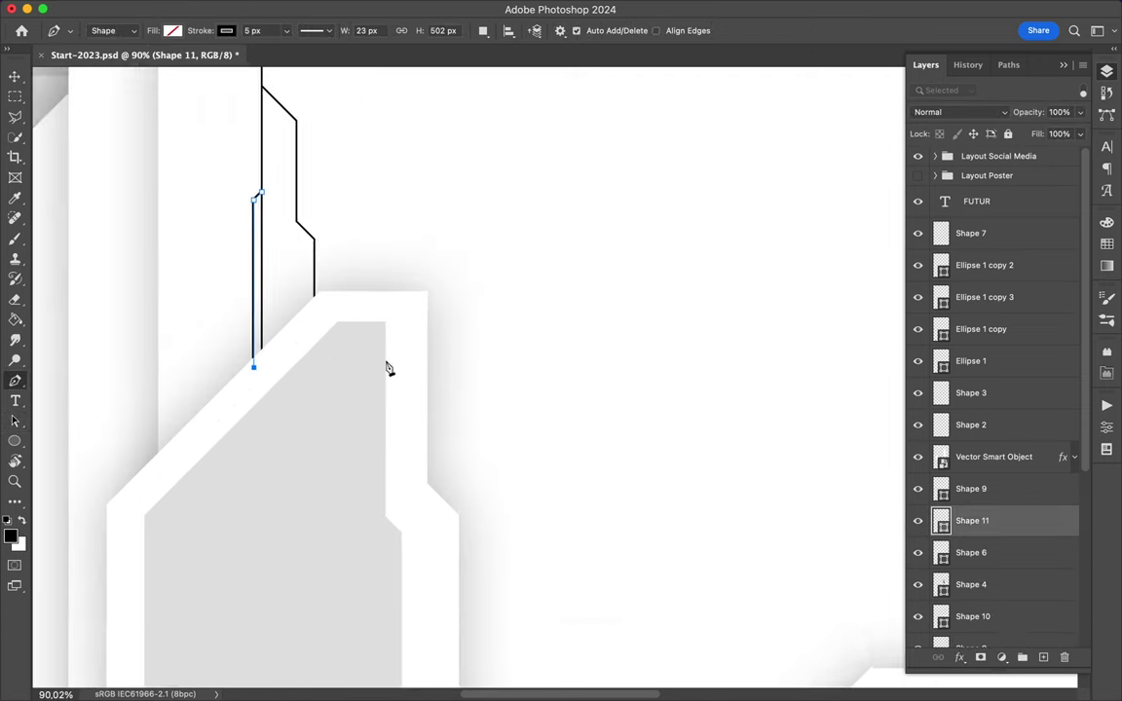
{"action": "scroll", "coordinate": [389, 368], "scroll_direction": "left", "scroll_amount": 2}
{"action": "left_click", "coordinate": [370, 210]}
{"action": "left_click", "coordinate": [172, 30]}
{"action": "left_click", "coordinate": [161, 56]}
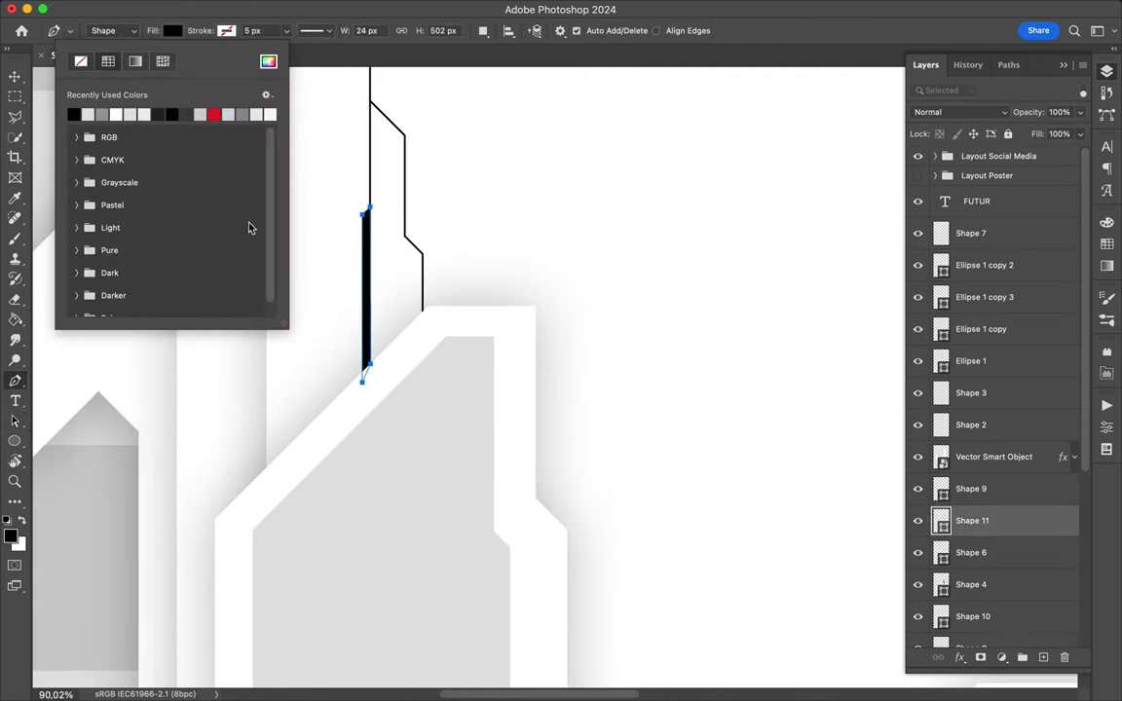
{"action": "key", "text": "Return"}
{"action": "scroll", "coordinate": [338, 251], "scroll_direction": "up", "scroll_amount": 2}
- Save the document
{"action": "key", "text": "a"}
{"action": "scroll", "coordinate": [107, 349], "scroll_direction": "up", "scroll_amount": 3}
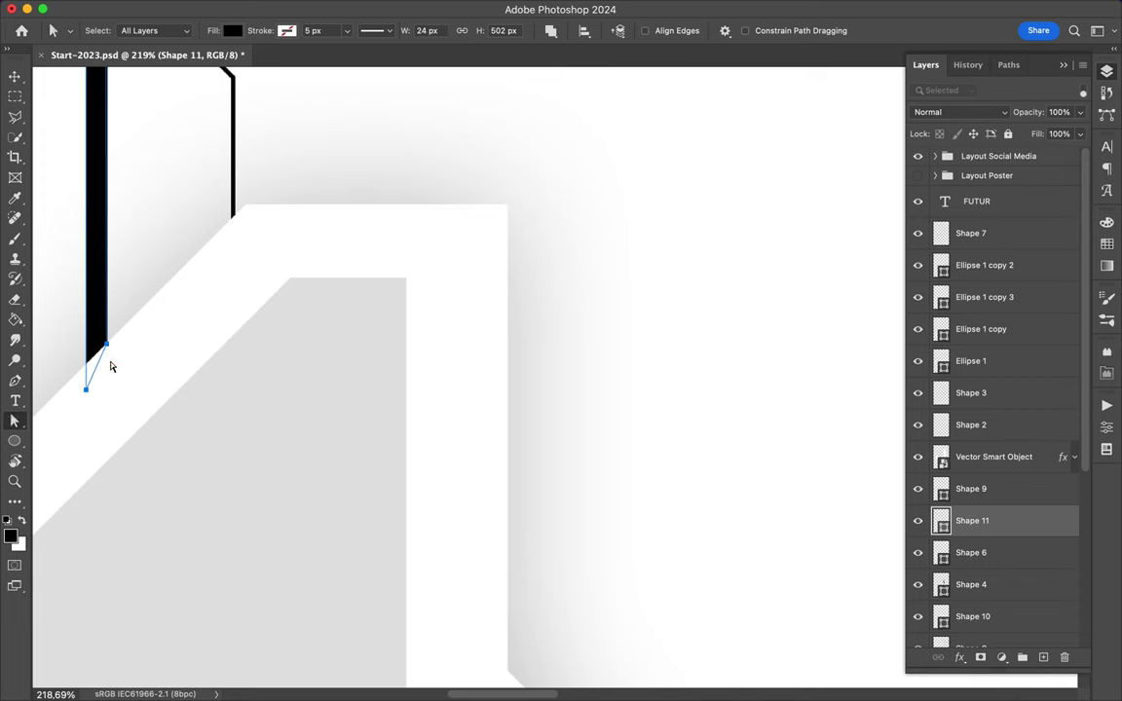
{"action": "scroll", "coordinate": [107, 359], "scroll_direction": "up", "scroll_amount": 3}
{"action": "scroll", "coordinate": [180, 343], "scroll_direction": "down", "scroll_amount": 10}
{"action": "key", "text": "ctrl+s"}
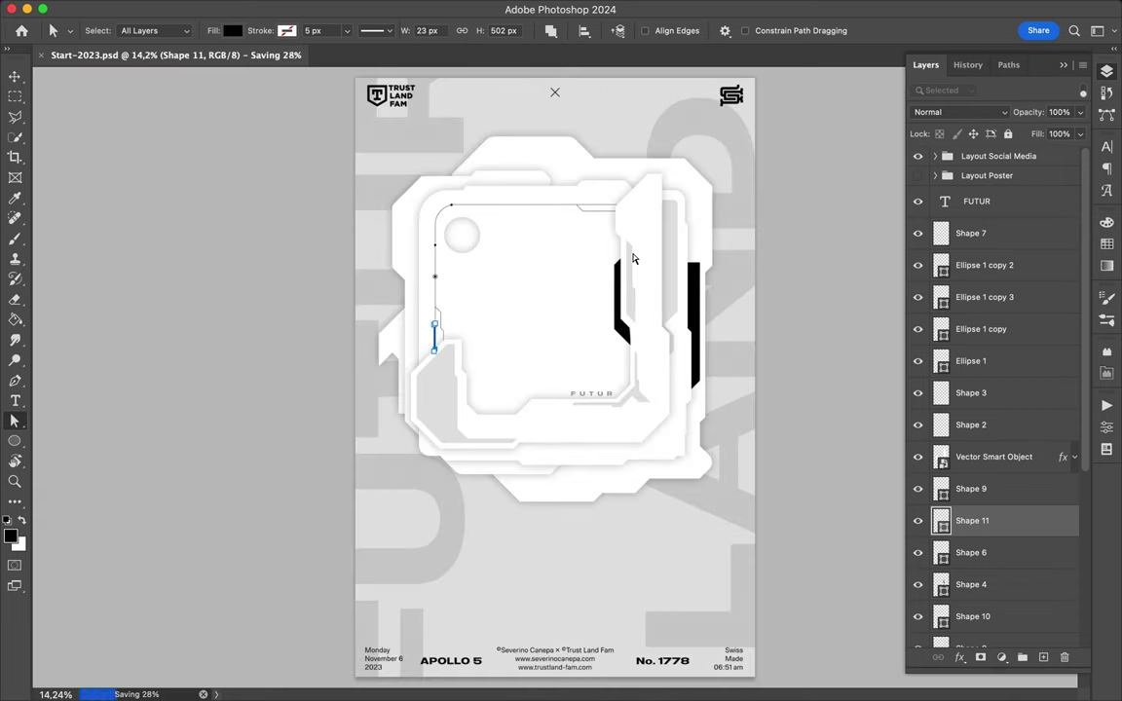
- Select all layers and move the whole artwork down about 48 px
{"action": "key", "text": "v"}
{"action": "left_click", "coordinate": [973, 233]}
{"action": "key", "text": "ctrl+alt+a"}
{"action": "left_click_drag", "start_coordinate": [544, 238], "coordinate": [550, 285]}
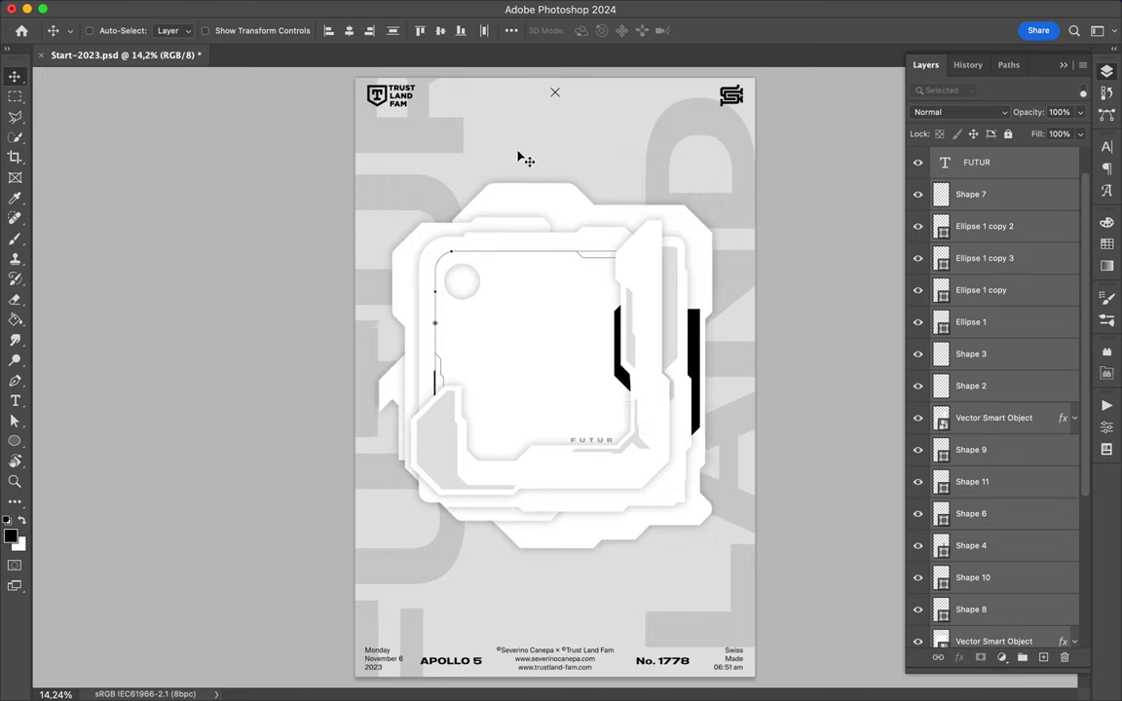
- Draw a five-point black tab, Shape 12, and place it below a Vector Smart Object
{"action": "key", "text": "p"}
{"action": "left_click", "coordinate": [445, 226]}
{"action": "left_click", "coordinate": [472, 197]}
{"action": "left_click", "coordinate": [572, 198]}
{"action": "left_click", "coordinate": [617, 244]}
{"action": "left_click", "coordinate": [467, 259]}
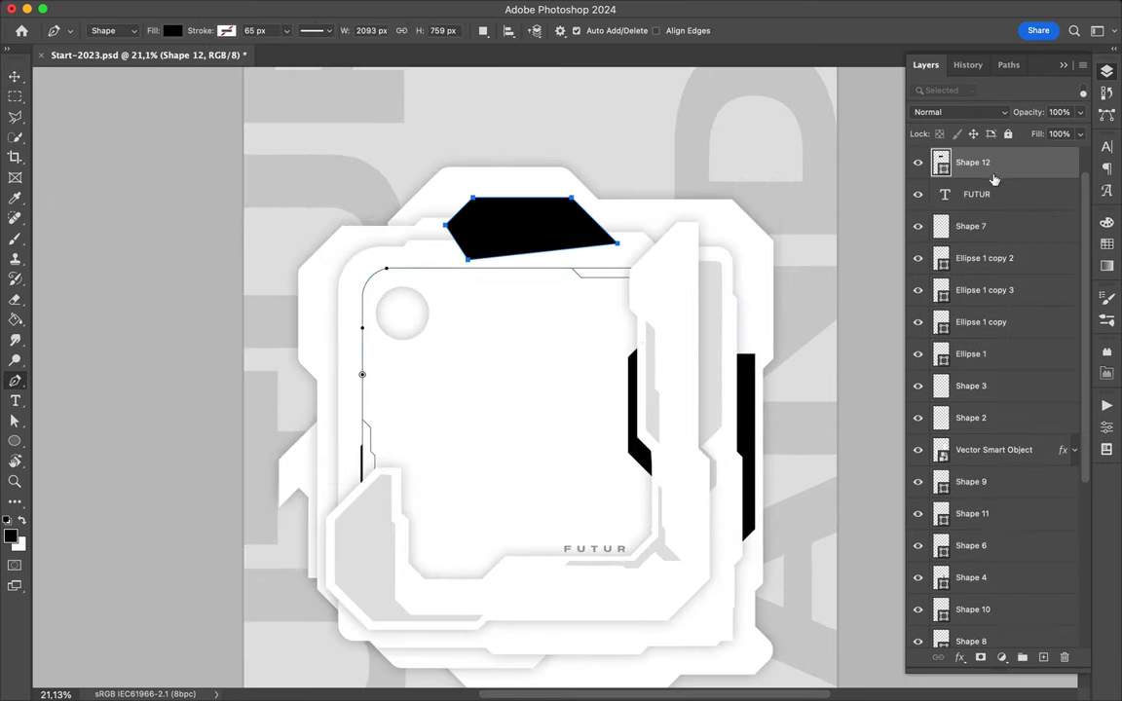
{"action": "left_click_drag", "start_coordinate": [994, 178], "coordinate": [996, 531]}
{"action": "key", "text": "ctrl+plus"}
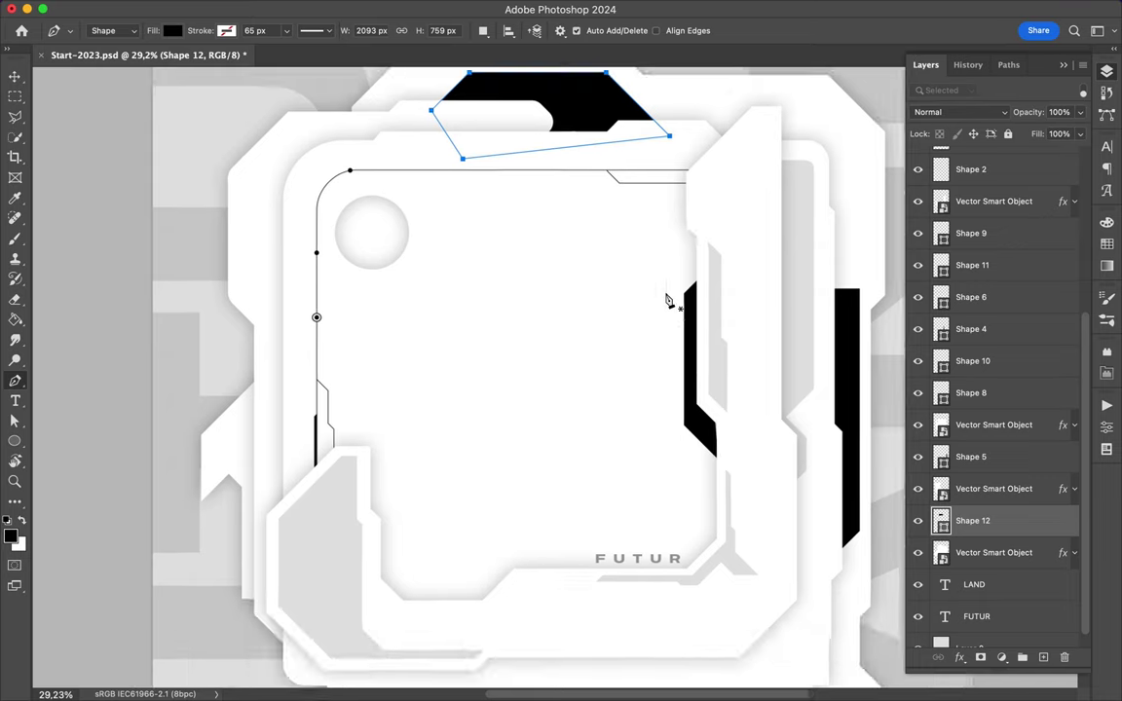
- Duplicate the FUTUR text just beneath it and retype it as LAND
{"action": "key", "text": "v"}
{"action": "scroll", "coordinate": [508, 295], "scroll_direction": "right", "scroll_amount": 2}
{"action": "scroll", "coordinate": [561, 354], "scroll_direction": "down", "scroll_amount": 5}
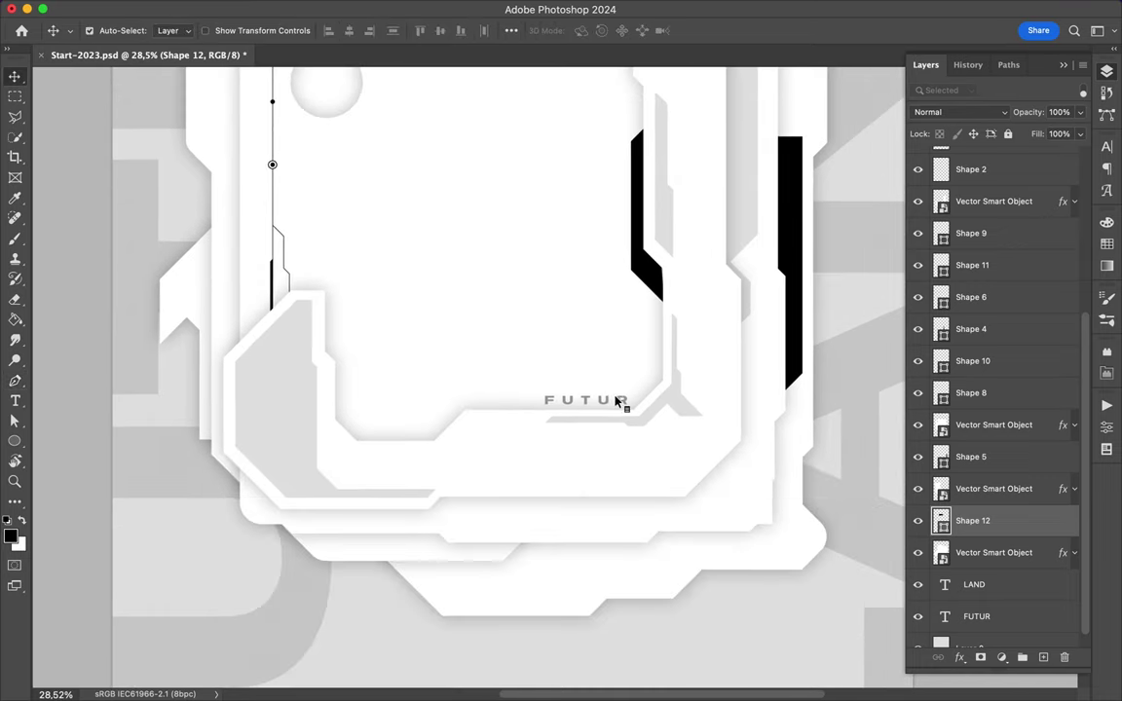
{"action": "left_click_drag", "start_coordinate": [616, 401], "coordinate": [617, 440]}
{"action": "double_click", "coordinate": [570, 441]}
{"action": "type", "text": "LAND"}
{"action": "key", "text": "ctrl+Return"}
- Set LAND to 46 pt and position it under FUTUR
{"action": "left_click", "coordinate": [1106, 146]}
{"action": "left_click", "coordinate": [971, 188]}
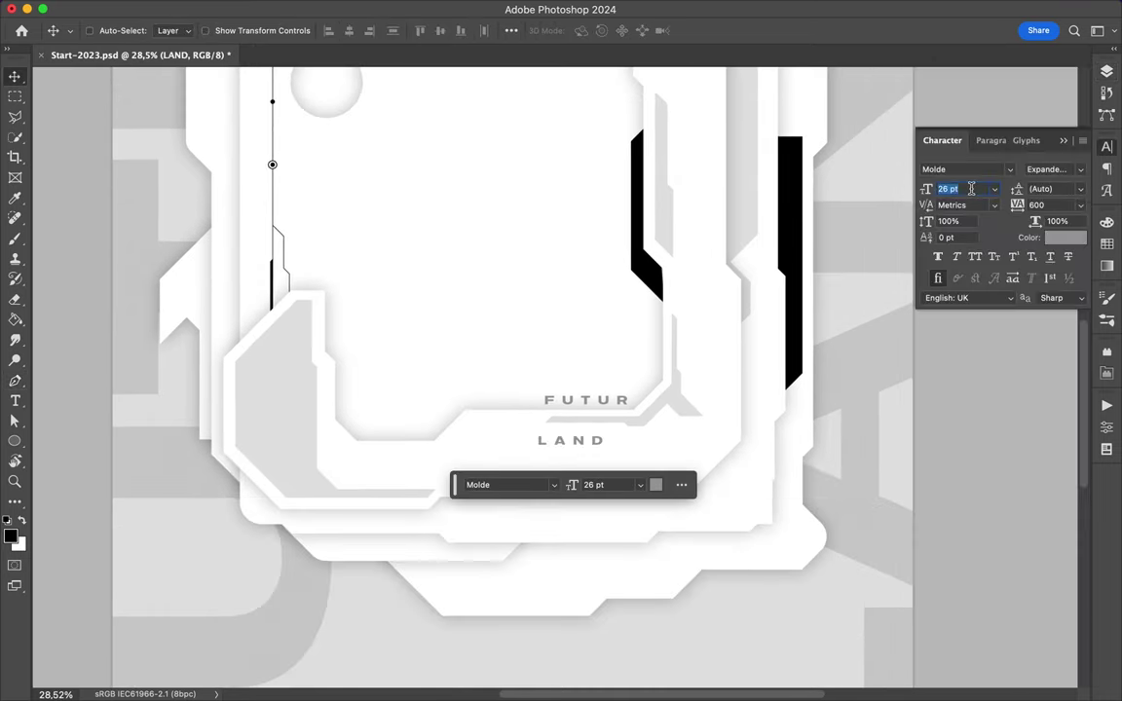
{"action": "type", "text": "46"}
{"action": "key", "text": "Return"}
{"action": "left_click_drag", "start_coordinate": [634, 451], "coordinate": [623, 449]}
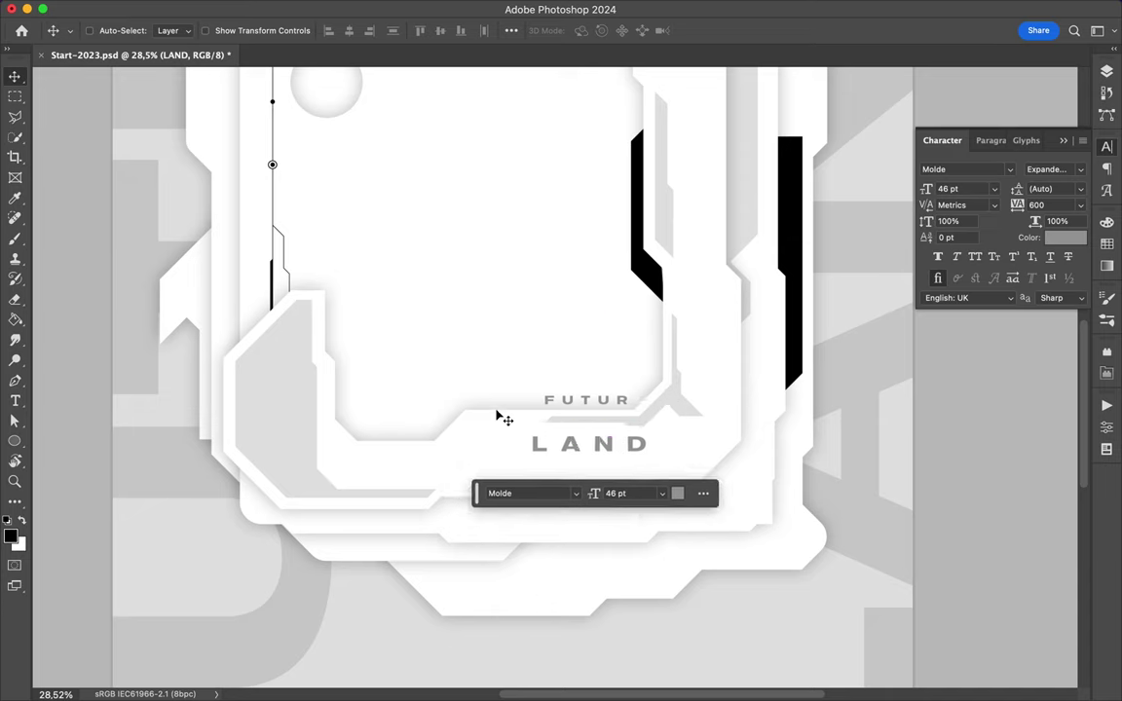
{"action": "scroll", "coordinate": [495, 340], "scroll_direction": "down", "scroll_amount": 3}
{"action": "left_click_drag", "start_coordinate": [582, 516], "coordinate": [582, 516]}
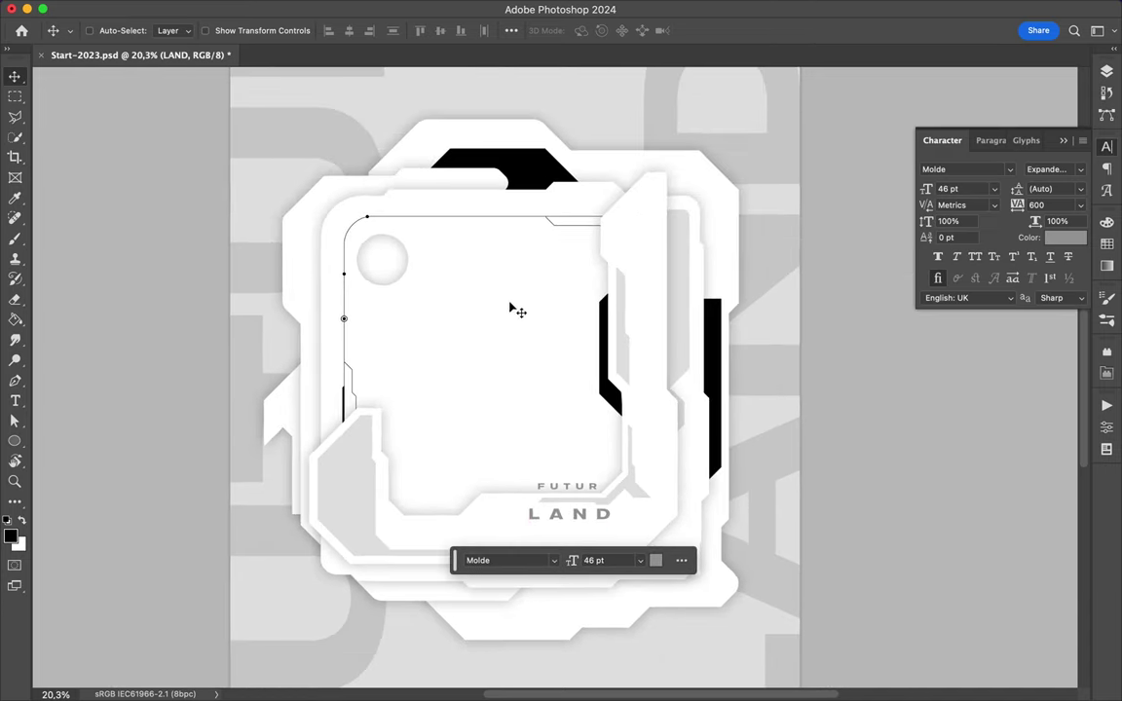
- Draw an L-shaped gradient-filled shape, then delete it
{"action": "key", "text": "p"}
{"action": "left_click", "coordinate": [437, 493]}
{"action": "left_click", "coordinate": [420, 478]}
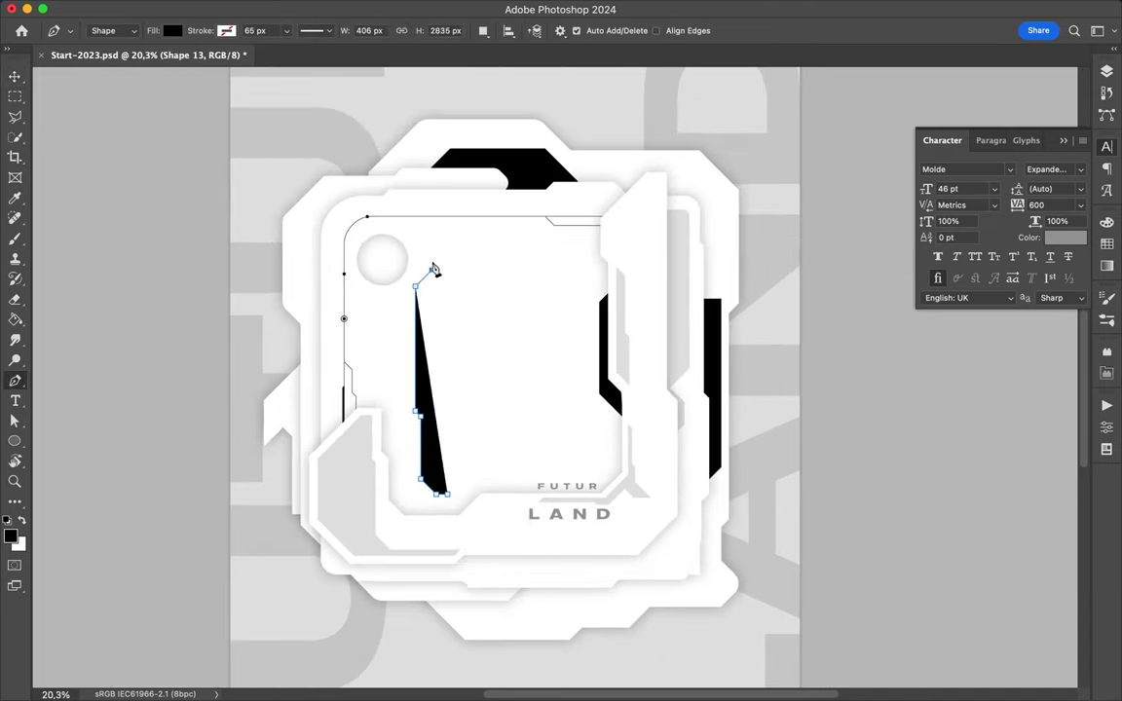
{"action": "left_click", "coordinate": [432, 270]}
{"action": "left_click", "coordinate": [588, 273]}
{"action": "left_click", "coordinate": [486, 318]}
{"action": "left_click", "coordinate": [455, 320]}
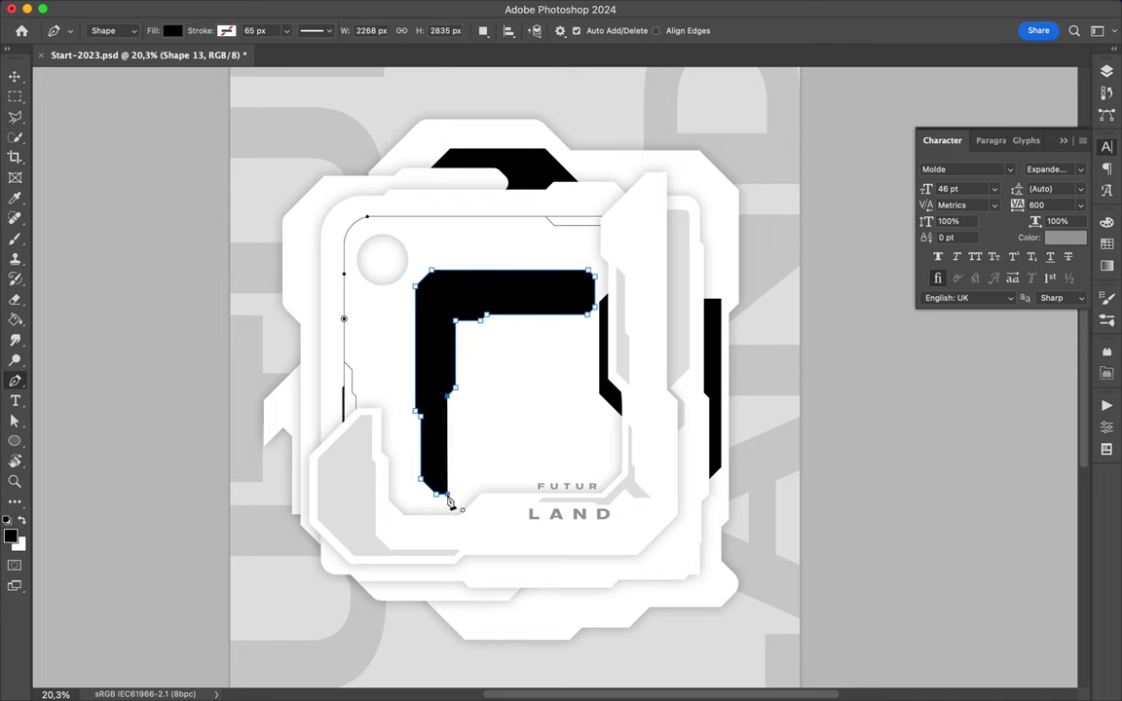
{"action": "left_click", "coordinate": [173, 30]}
{"action": "left_click", "coordinate": [142, 56]}
{"action": "left_click", "coordinate": [132, 105]}
{"action": "key", "text": "Return"}
{"action": "key", "text": "a"}
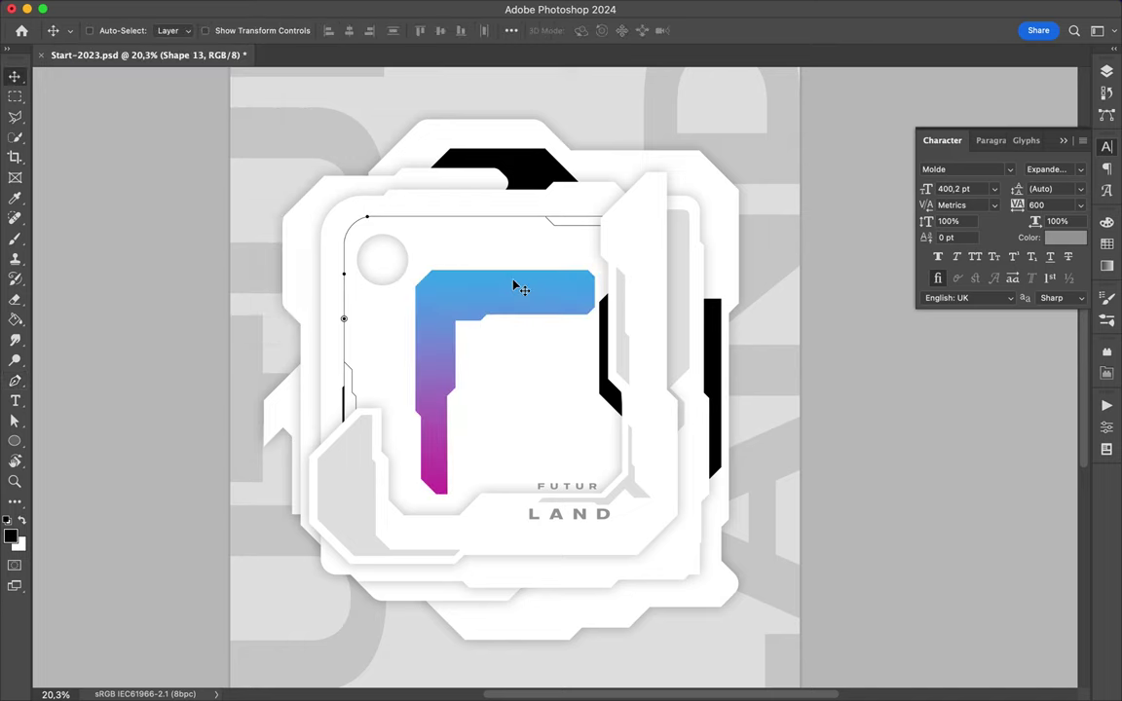
{"action": "key", "text": "Delete"}
{"action": "key", "text": "p"}
- Trace most of the C-shaped frame Shape 13 inside the panel
{"action": "left_click", "coordinate": [524, 483]}
{"action": "left_click", "coordinate": [535, 475]}
{"action": "left_click", "coordinate": [598, 473]}
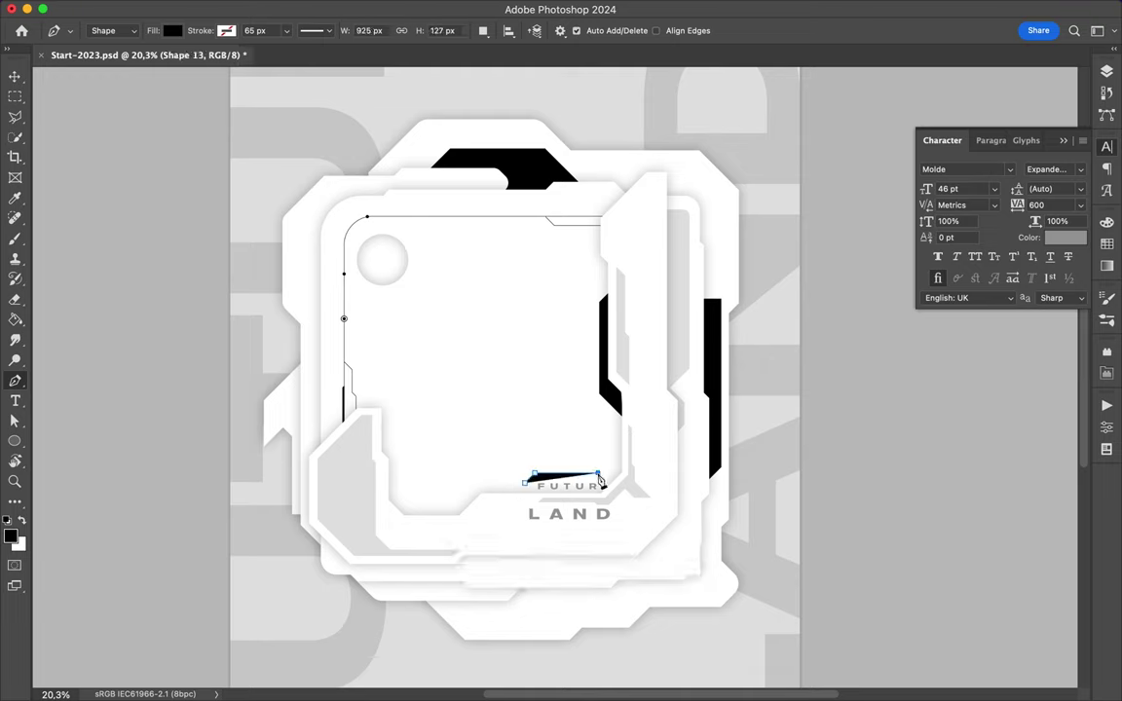
{"action": "left_click", "coordinate": [457, 471]}
{"action": "left_click", "coordinate": [445, 457]}
{"action": "left_click", "coordinate": [445, 308]}
{"action": "left_click", "coordinate": [458, 293]}
{"action": "left_click", "coordinate": [586, 289]}
{"action": "left_click", "coordinate": [552, 229]}
{"action": "left_click", "coordinate": [444, 225]}
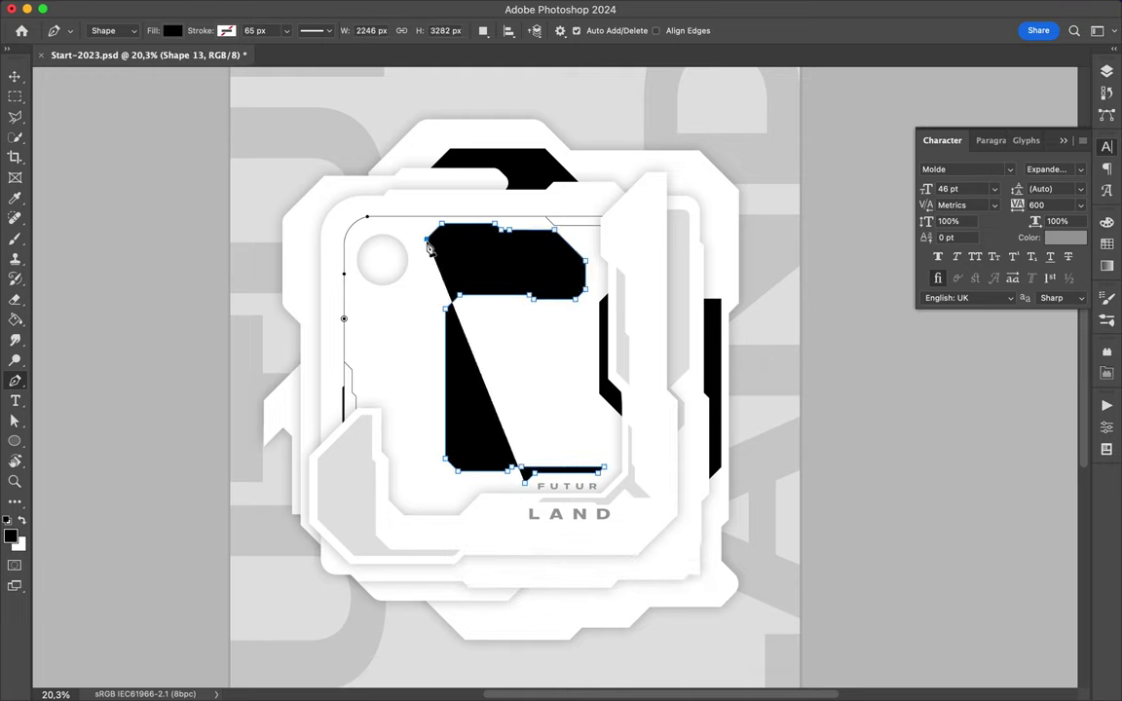
{"action": "left_click", "coordinate": [421, 343]}
{"action": "left_click", "coordinate": [401, 433]}
- Close the frame path and fill it with the blue-magenta gradient
{"action": "left_click", "coordinate": [402, 487]}
{"action": "left_click", "coordinate": [450, 497]}
{"action": "left_click", "coordinate": [172, 30]}
{"action": "left_click", "coordinate": [233, 115]}
{"action": "key", "text": "a"}
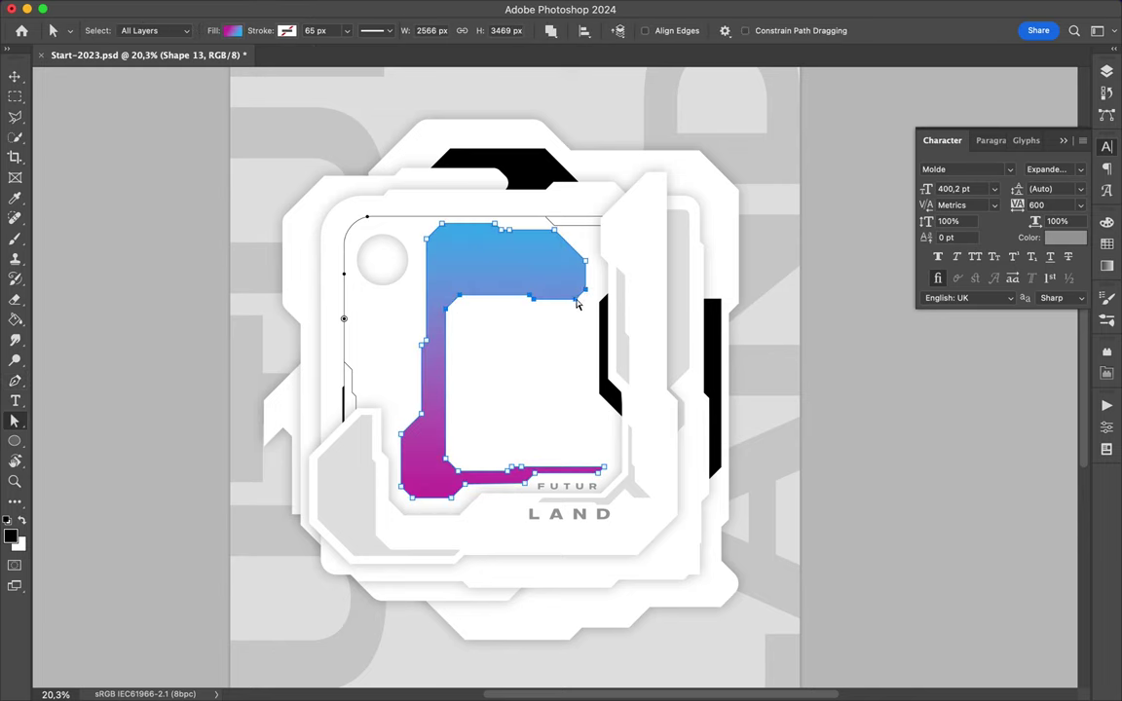
{"action": "key", "text": "v"}
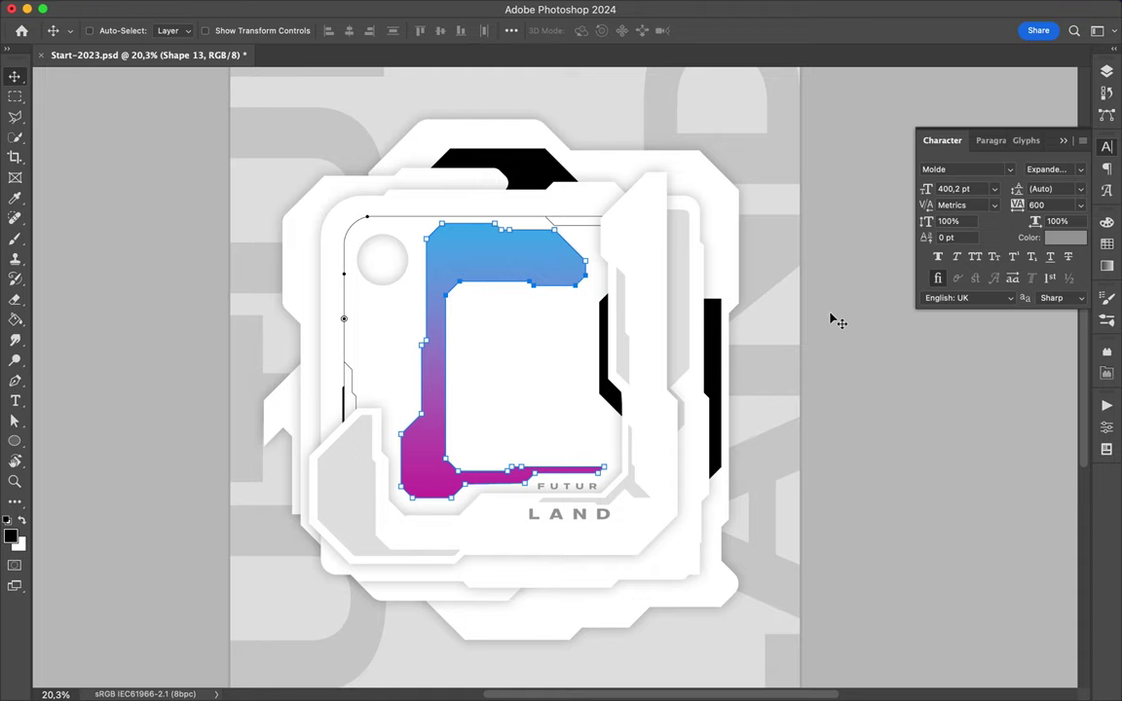
{"action": "scroll", "coordinate": [533, 416], "scroll_direction": "up", "scroll_amount": 5}
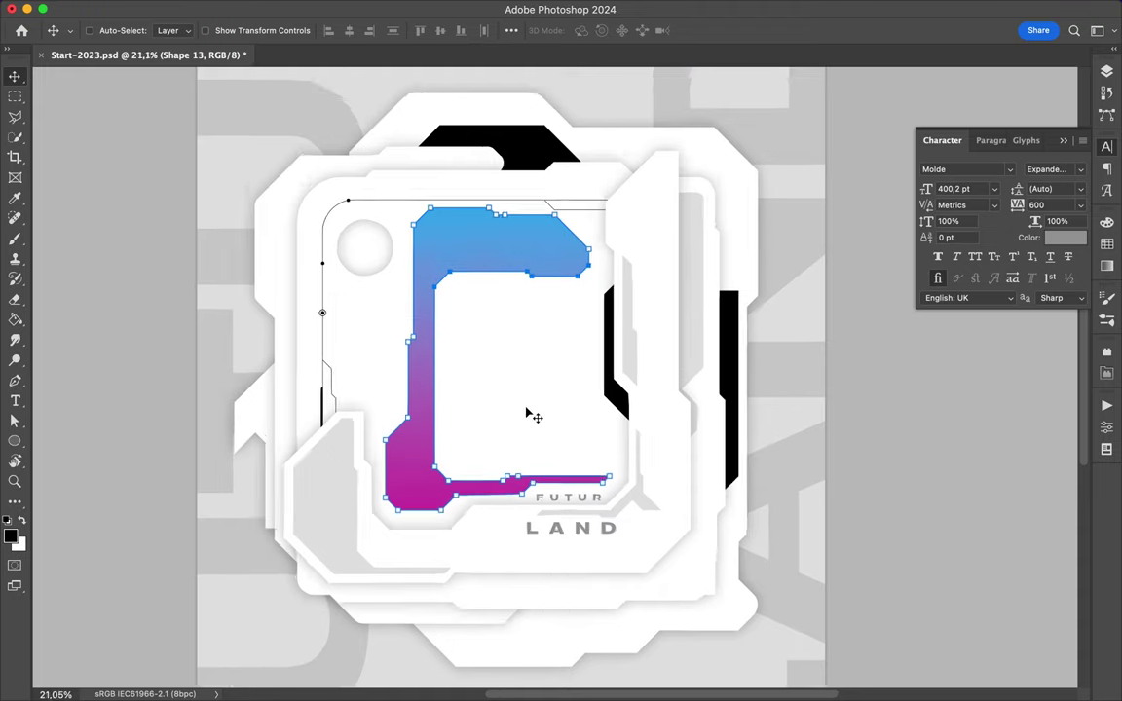
- Draw the black strip Shape 14 just below the panels
{"action": "key", "text": "p"}
{"action": "left_click", "coordinate": [391, 500]}
{"action": "left_click", "coordinate": [484, 501]}
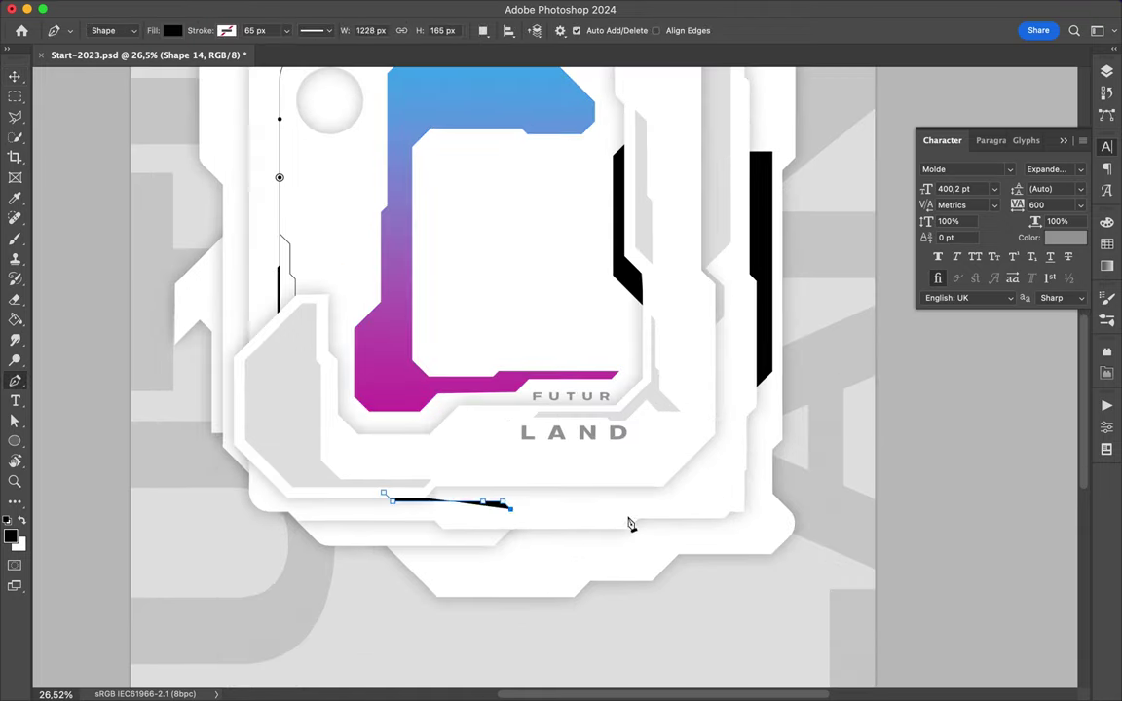
{"action": "key", "text": "a"}
{"action": "key", "text": "v"}
{"action": "left_click", "coordinate": [646, 266]}
{"action": "scroll", "coordinate": [713, 534], "scroll_direction": "down", "scroll_amount": 1}
{"action": "scroll", "coordinate": [713, 533], "scroll_direction": "down", "scroll_amount": 3}
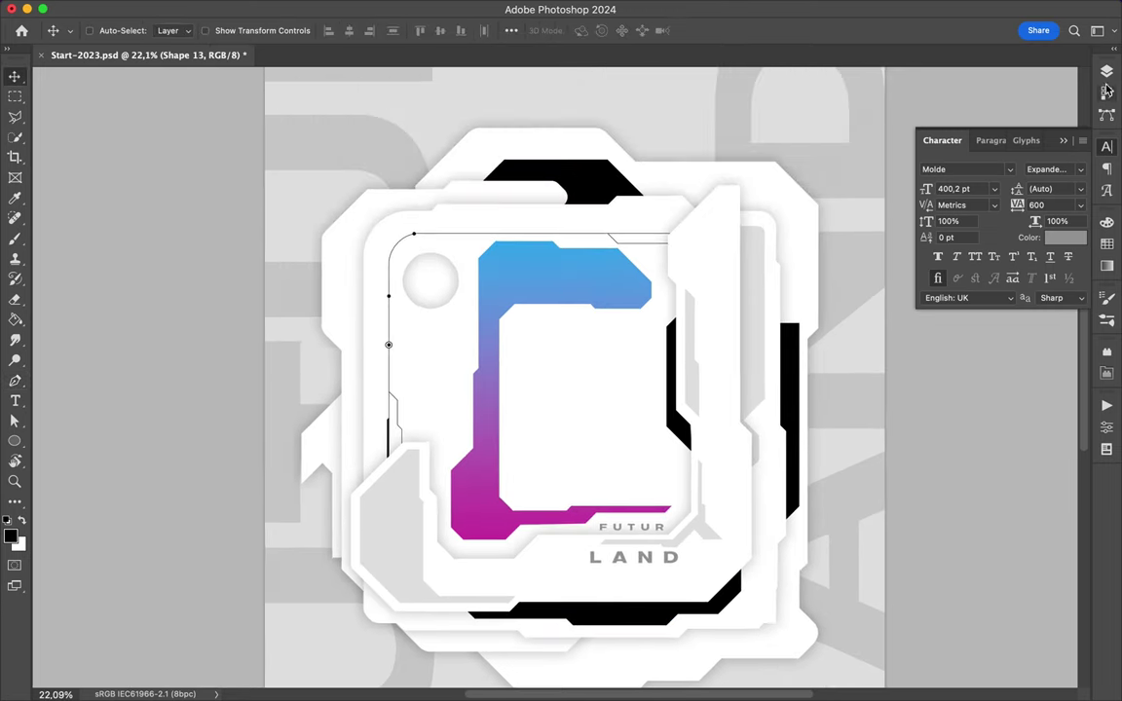
{"action": "left_click", "coordinate": [1106, 73]}
- Add an Inner Shadow to Shape 13 at 41% opacity and 144 px size
{"action": "double_click", "coordinate": [1026, 161]}
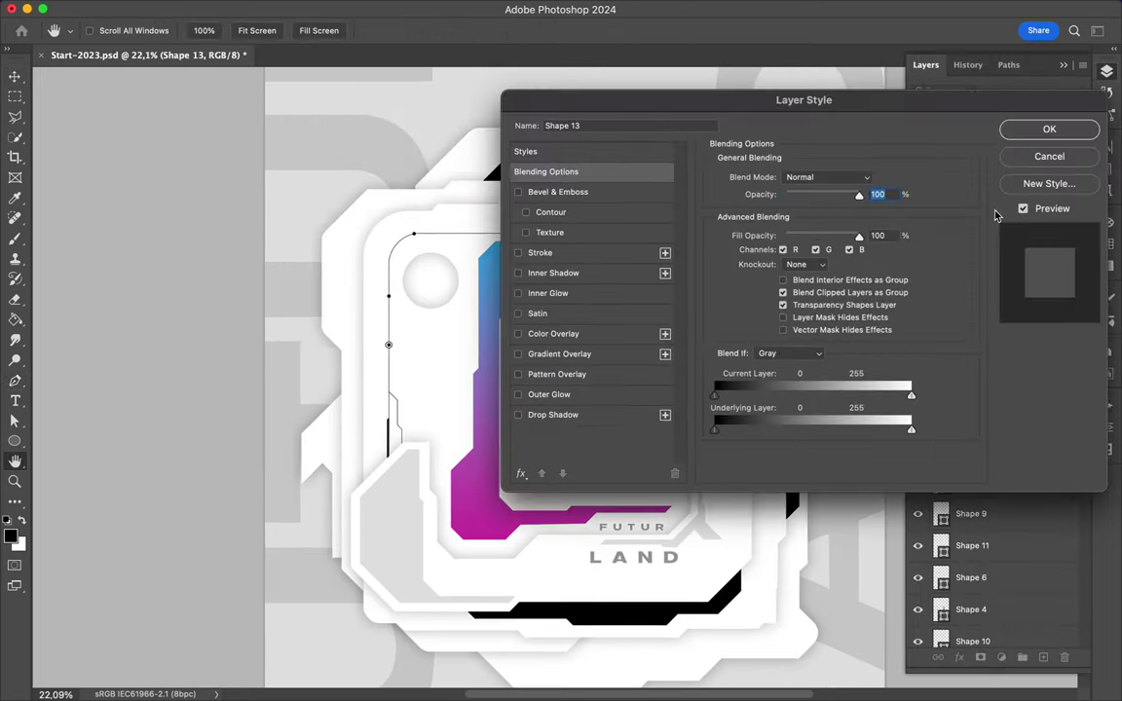
{"action": "left_click", "coordinate": [560, 273]}
{"action": "left_click_drag", "start_coordinate": [795, 201], "coordinate": [801, 201]}
{"action": "left_click_drag", "start_coordinate": [839, 280], "coordinate": [811, 280]}
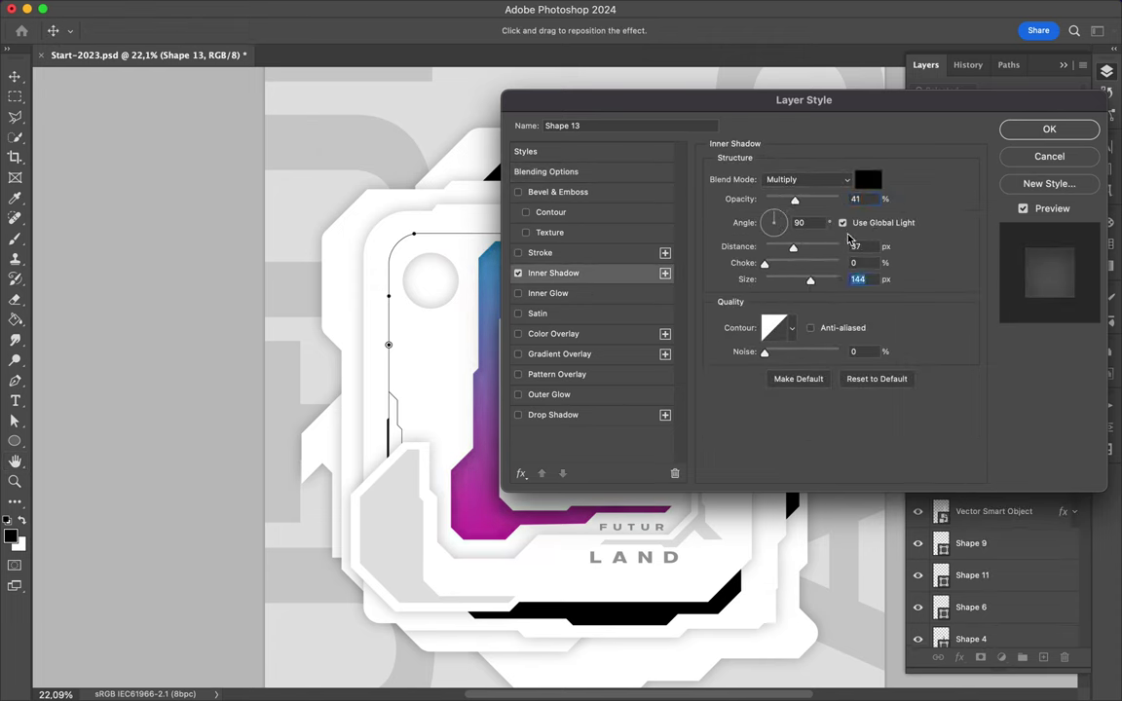
{"action": "left_click", "coordinate": [1076, 129]}
- Move the gradient frame down about 22 px
{"action": "key", "text": "a"}
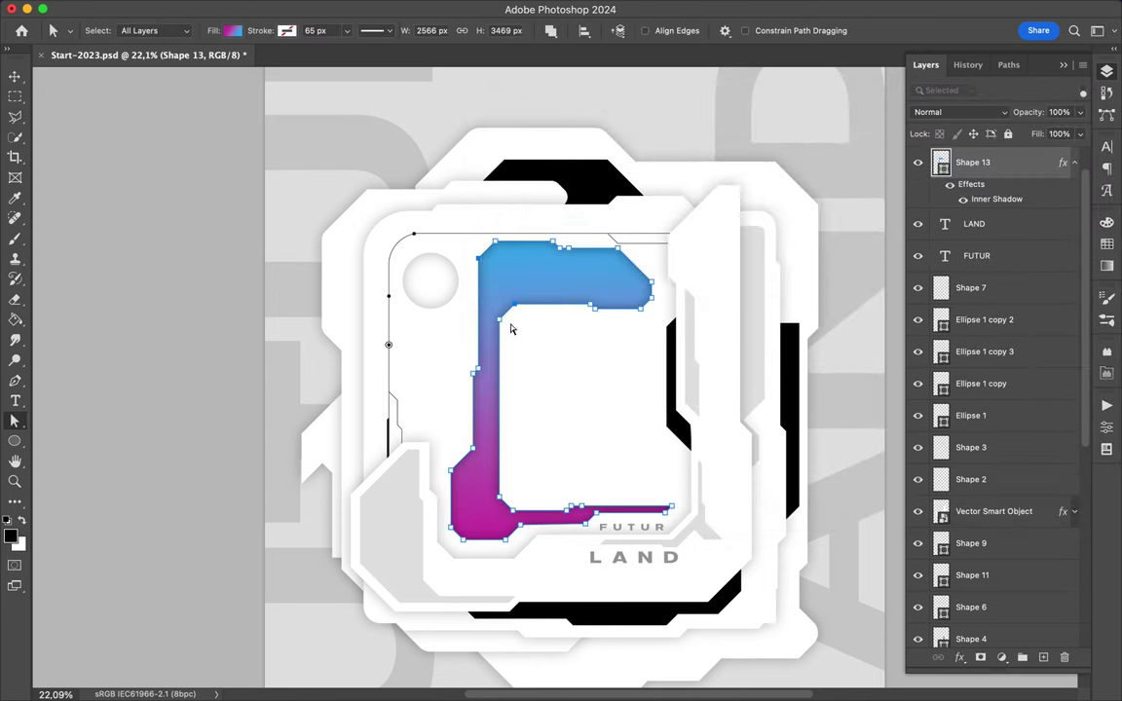
{"action": "double_click", "coordinate": [641, 311]}
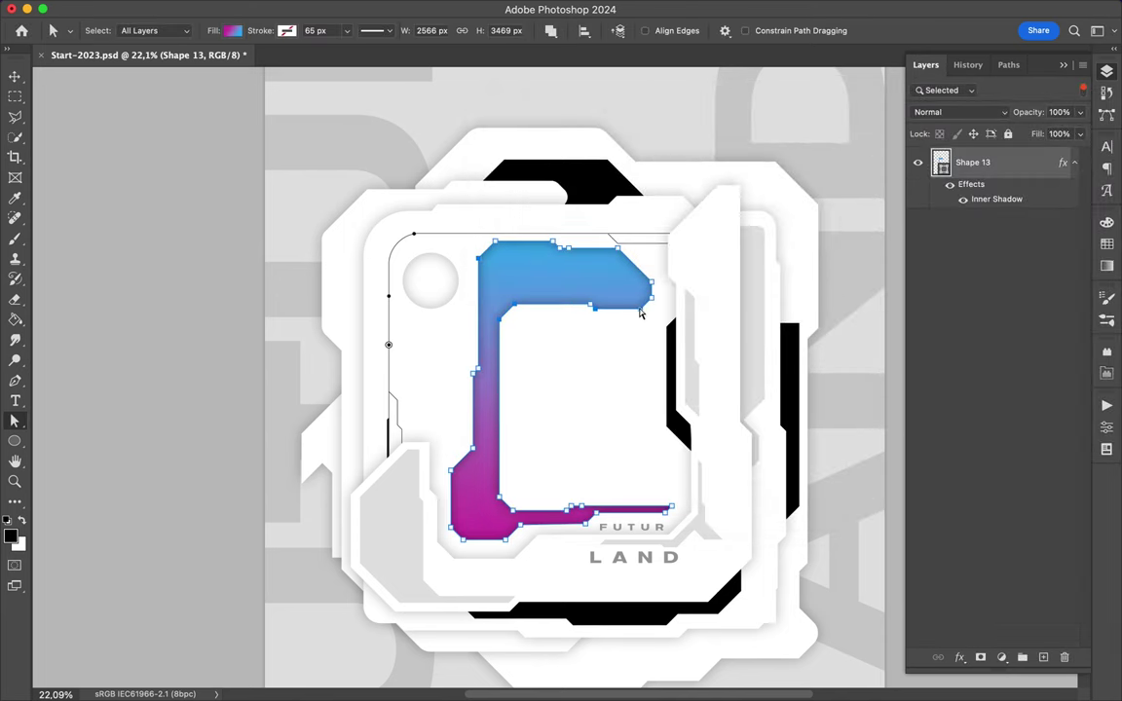
{"action": "double_click", "coordinate": [495, 266]}
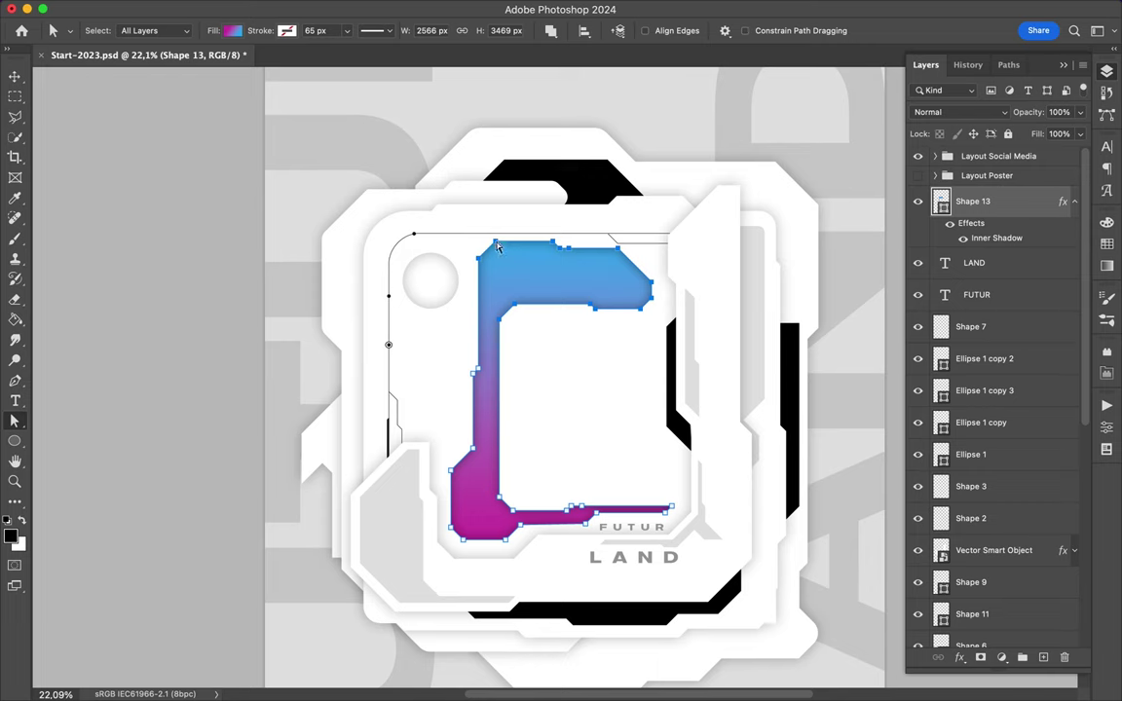
{"action": "left_click_drag", "start_coordinate": [497, 247], "coordinate": [498, 268]}
{"action": "key", "text": "v"}
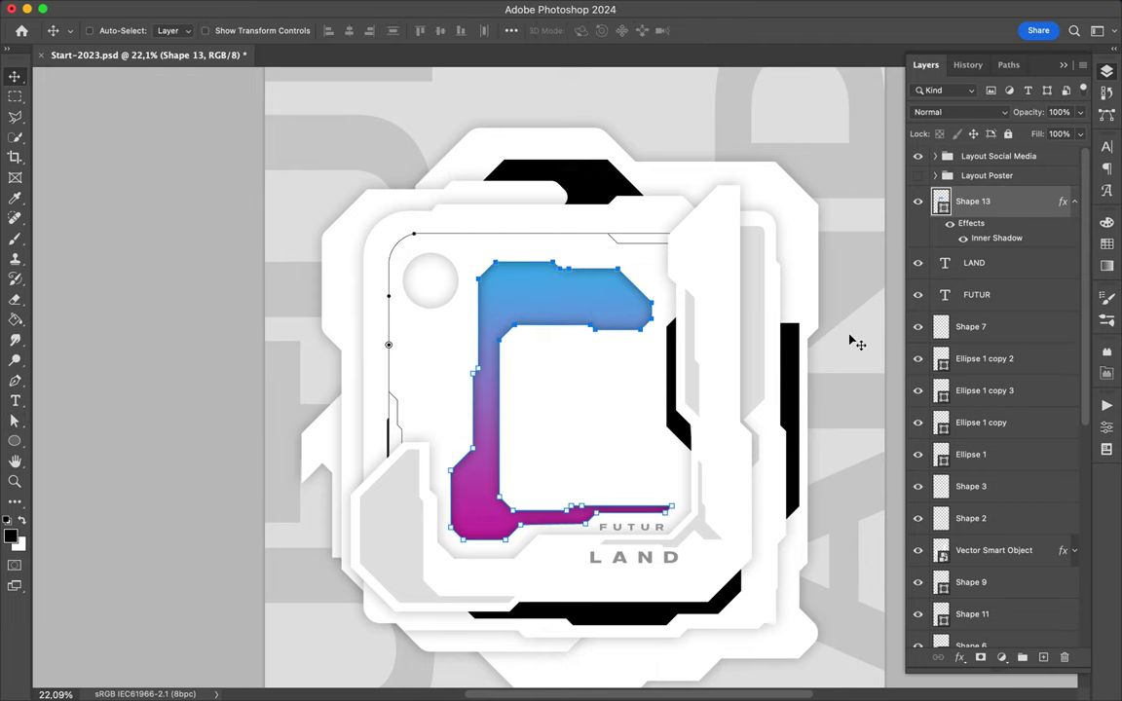
{"action": "scroll", "coordinate": [857, 343], "scroll_direction": "down", "scroll_amount": 2}
- Draw a gradient sliver at the top right and move its layer behind the panels
{"action": "key", "text": "p"}
{"action": "left_click", "coordinate": [582, 208]}
{"action": "left_click", "coordinate": [606, 198]}
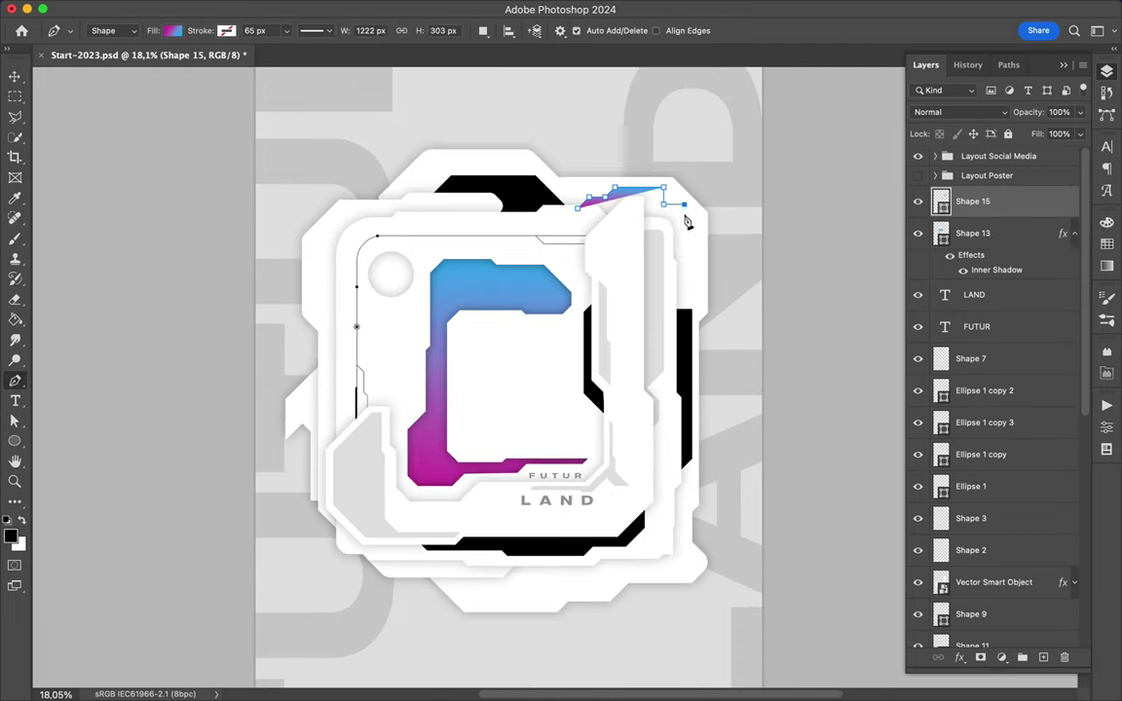
{"action": "left_click", "coordinate": [681, 290]}
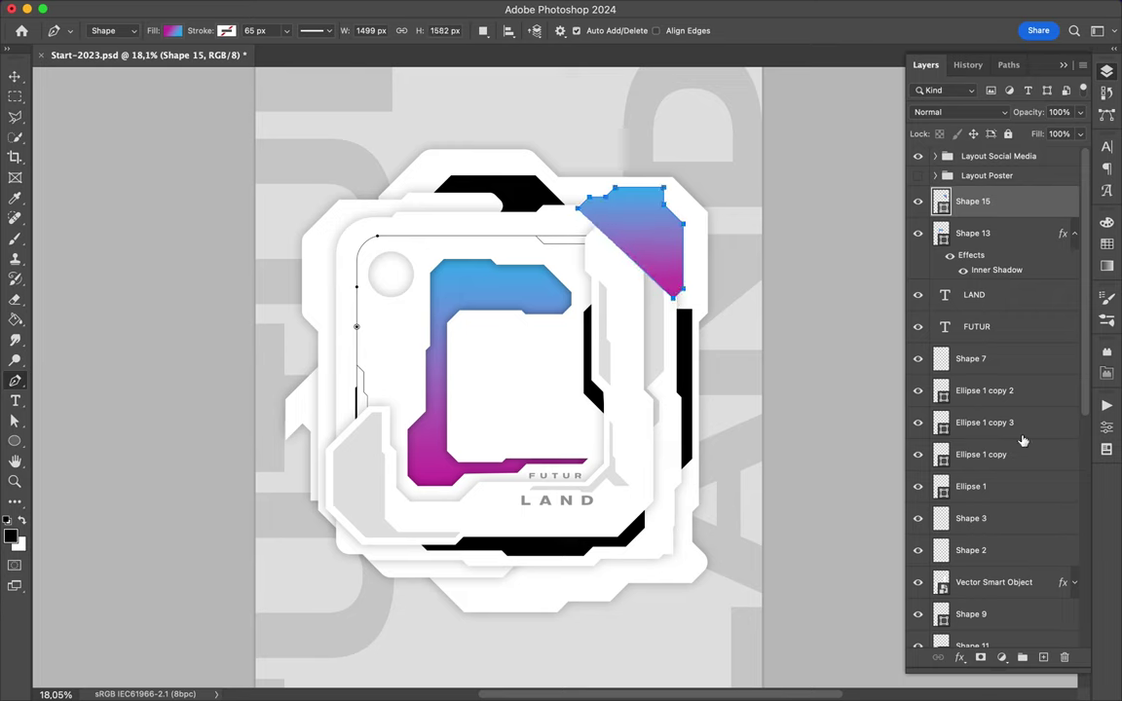
{"action": "left_click_drag", "start_coordinate": [974, 201], "coordinate": [982, 560]}
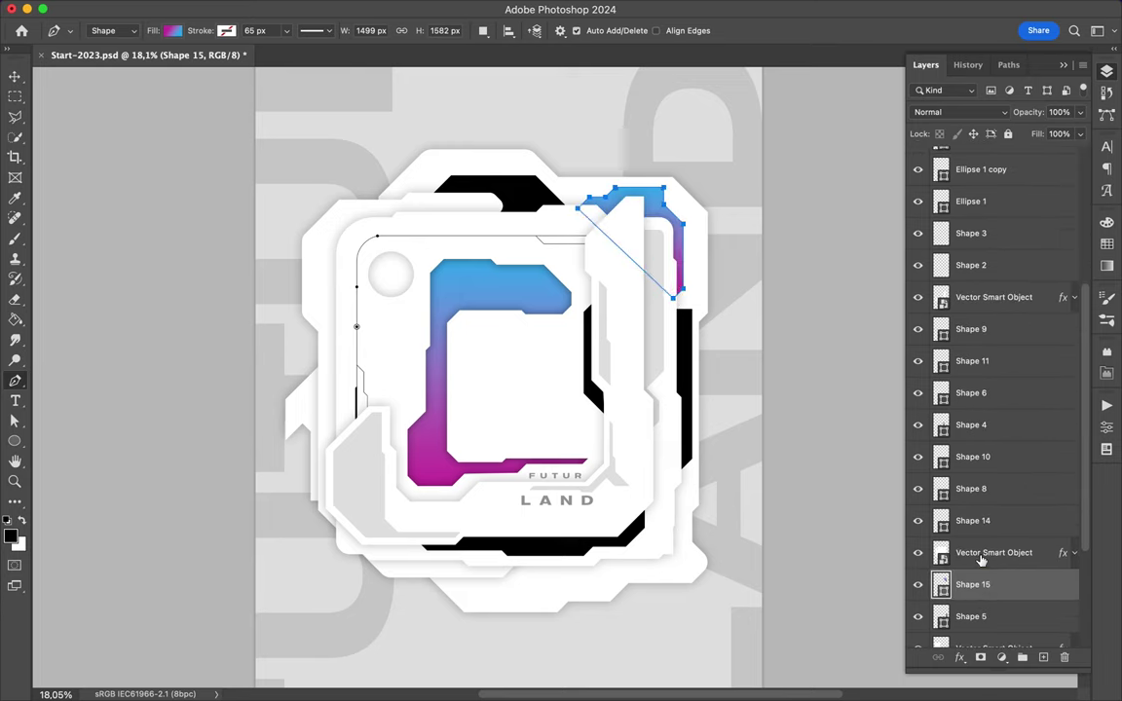
{"action": "key", "text": "v"}
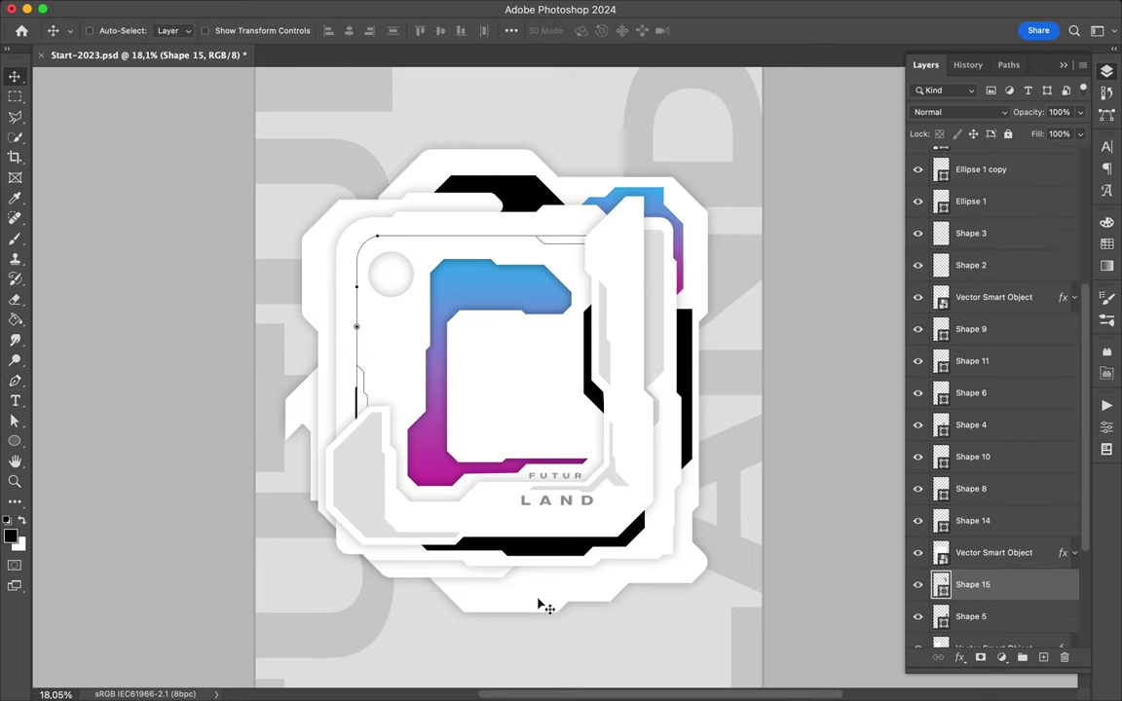
- Draw a gradient-filled Pen shape beneath the bottom panel
{"action": "key", "text": "p"}
{"action": "left_click", "coordinate": [450, 570]}
{"action": "left_click", "coordinate": [477, 595]}
{"action": "left_click", "coordinate": [527, 591]}
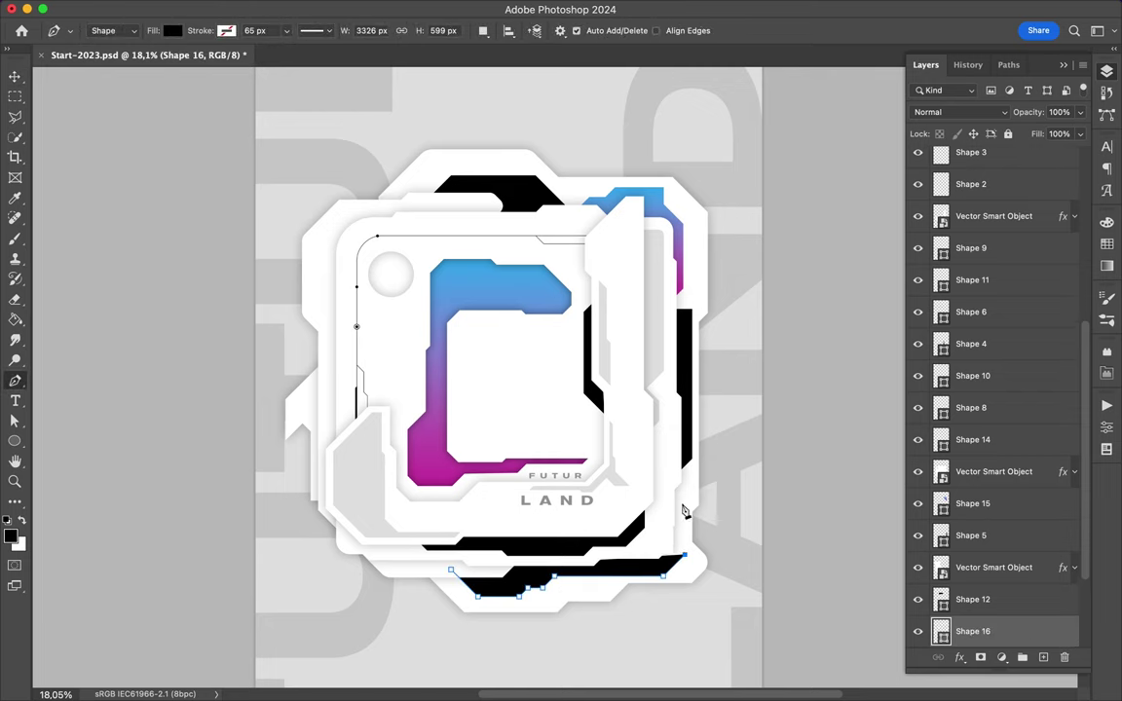
{"action": "left_click", "coordinate": [173, 30]}
{"action": "left_click", "coordinate": [138, 56]}
{"action": "key", "text": "Return"}
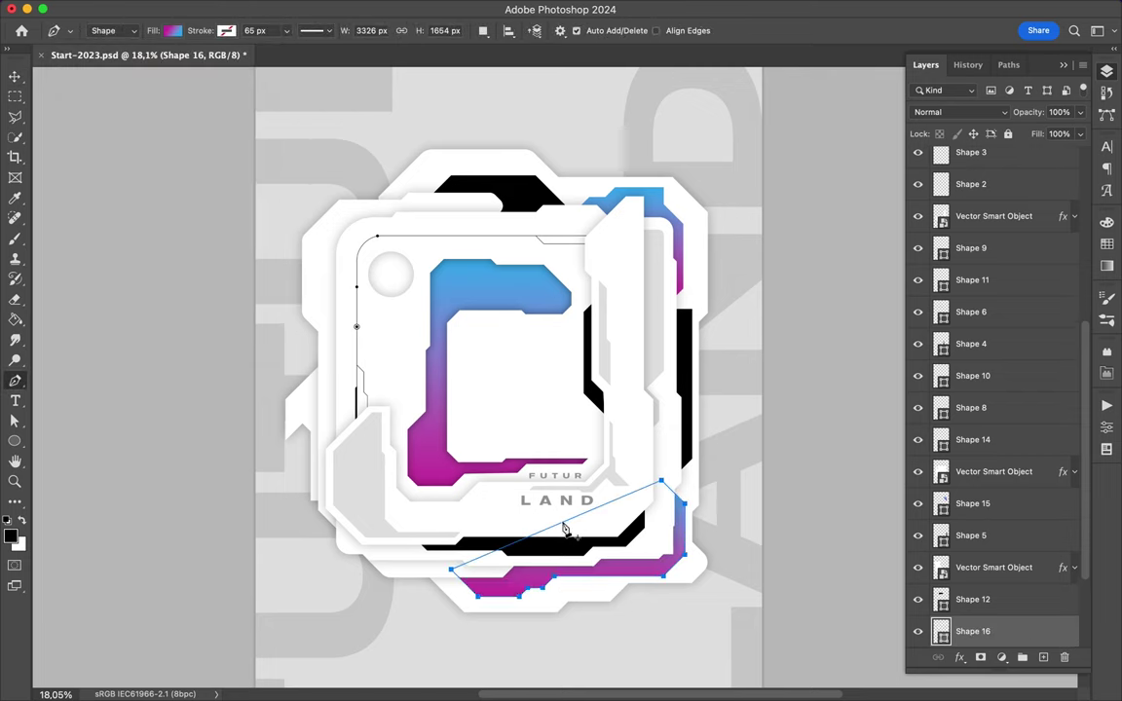
- Zoom in and draw a small rounded bar on the right white panel
{"action": "key", "text": "v"}
{"action": "scroll", "coordinate": [513, 271], "scroll_direction": "up", "scroll_amount": 3}
{"action": "scroll", "coordinate": [513, 271], "scroll_direction": "up", "scroll_amount": 2}
{"action": "key", "text": "p"}
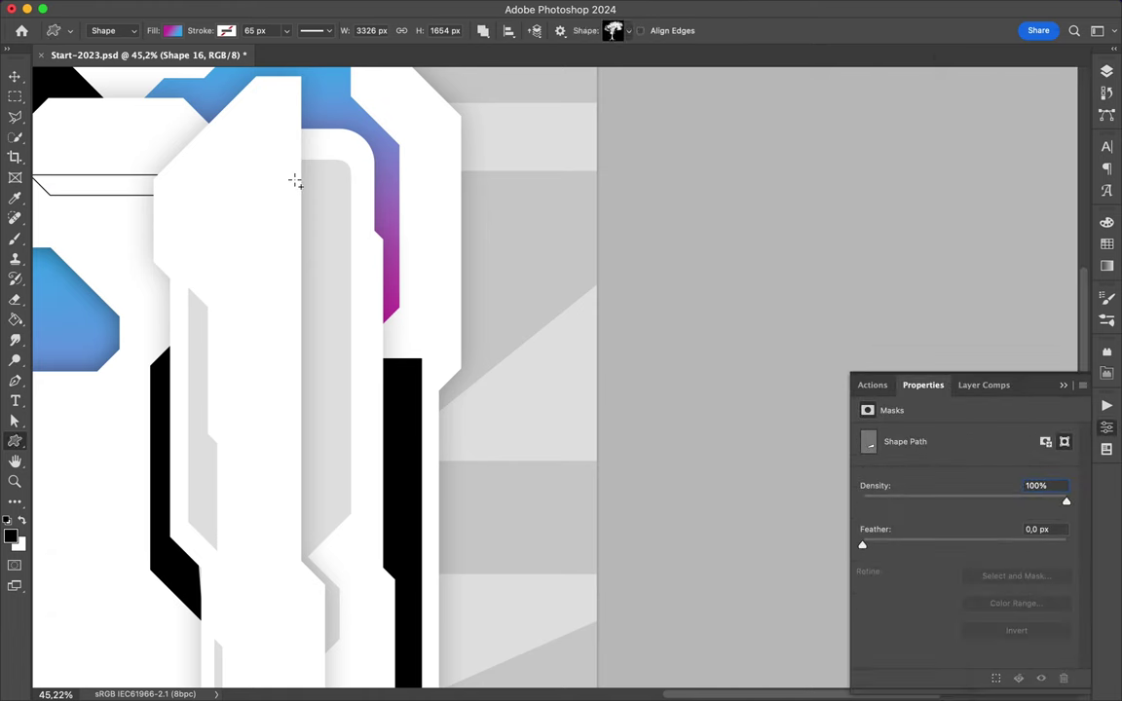
{"action": "left_click_drag", "start_coordinate": [289, 172], "coordinate": [289, 172]}
{"action": "key", "text": "F7"}
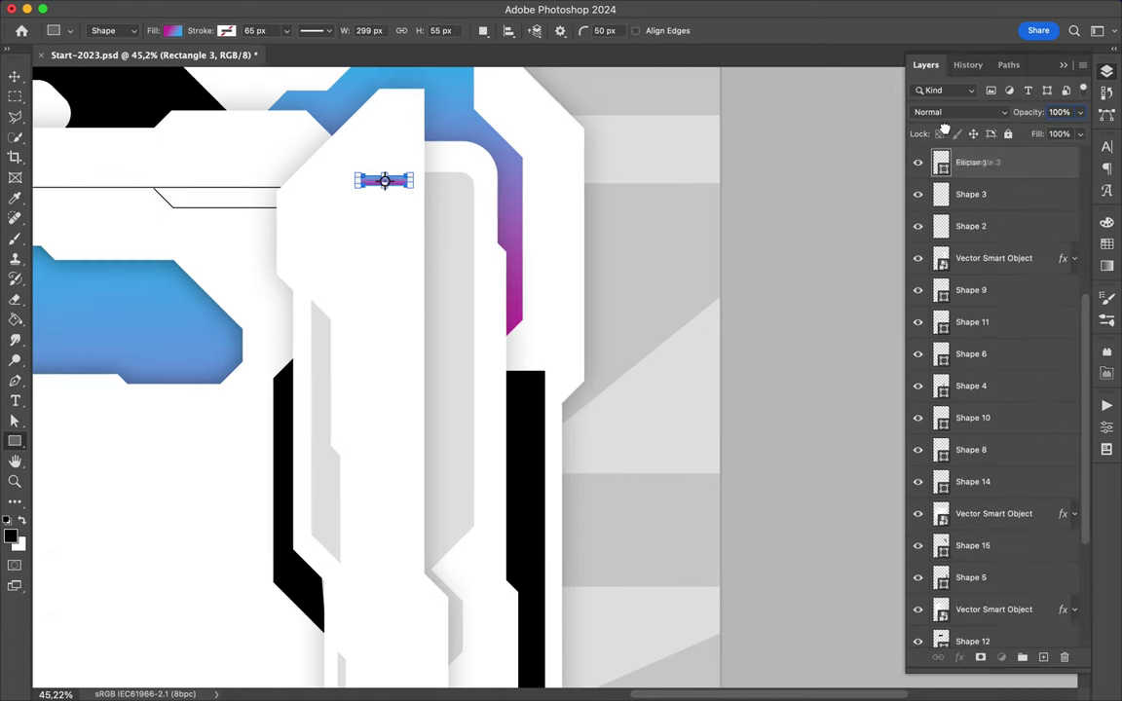
- Fill the rounded bar solid black and duplicate it just below itself
{"action": "left_click", "coordinate": [185, 31]}
{"action": "left_click", "coordinate": [115, 56]}
{"action": "key", "text": "Return"}
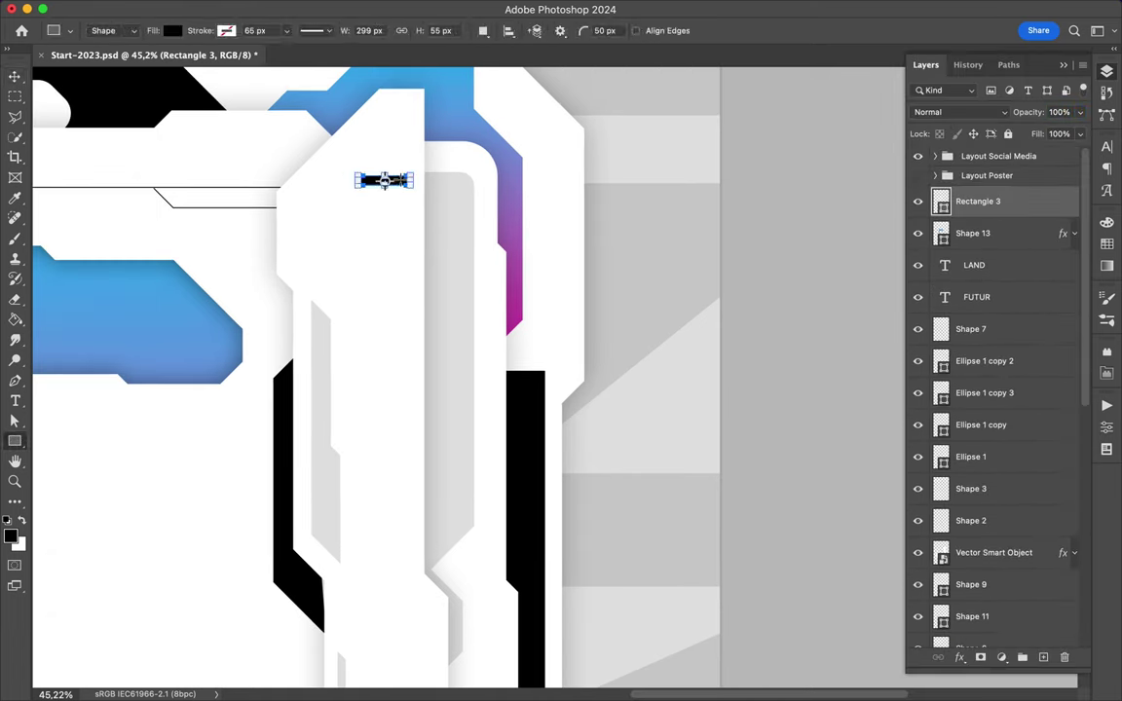
{"action": "left_click_drag", "start_coordinate": [388, 185], "coordinate": [397, 255]}
{"action": "left_click", "coordinate": [978, 232], "text": "shift"}
- Make five bar copies, space them evenly and group them with Cmd+G
{"action": "key", "text": "ctrl+j"}
{"action": "left_click", "coordinate": [1003, 200]}
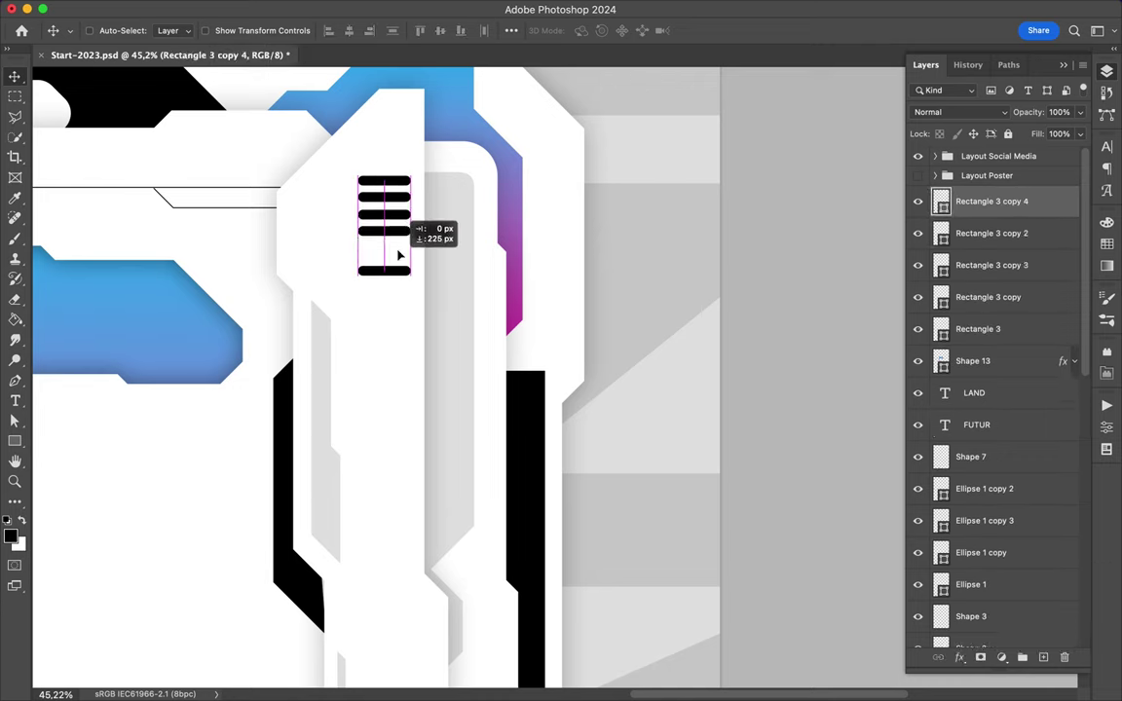
{"action": "left_click", "coordinate": [991, 329], "text": "shift"}
{"action": "left_click", "coordinate": [511, 30]}
{"action": "key", "text": "ctrl+g"}
{"action": "scroll", "coordinate": [364, 527], "scroll_direction": "down", "scroll_amount": 3}
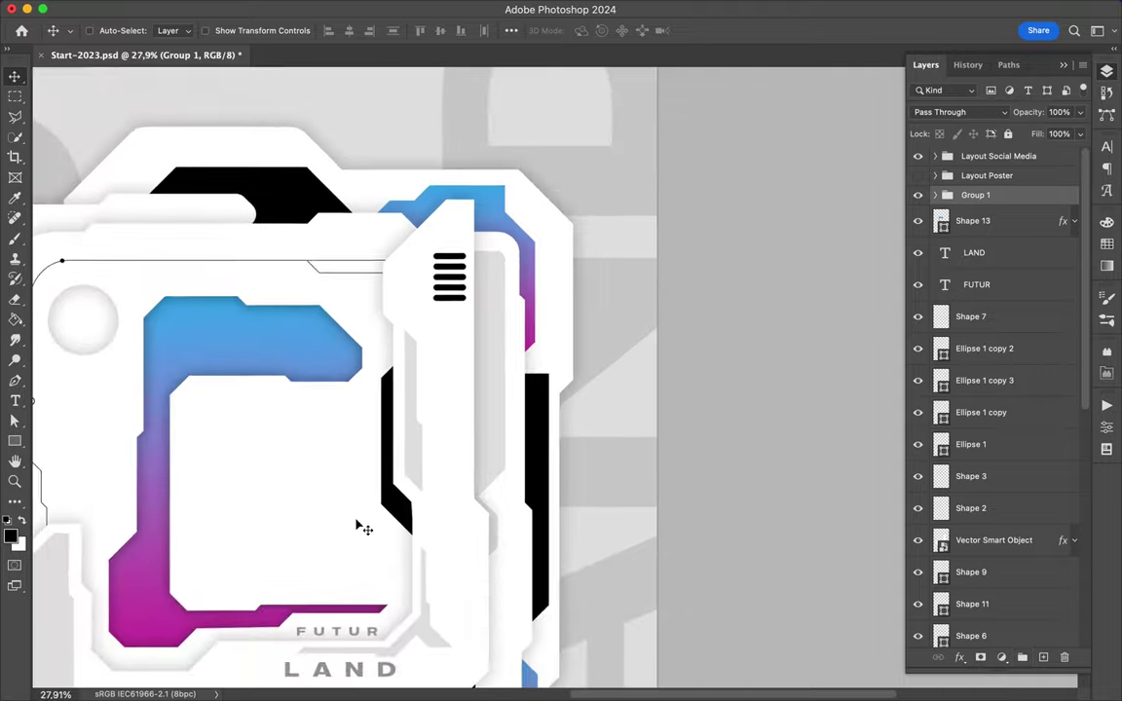
{"action": "key", "text": "ctrl+0"}
- Recolour the copied stripe group light grey from Swatches and move it below Shape 14
{"action": "mouse_move", "coordinate": [974, 195]}
{"action": "left_mouse_down"}
{"action": "mouse_move", "coordinate": [995, 615]}
{"action": "mouse_move", "coordinate": [985, 563]}
{"action": "mouse_move", "coordinate": [971, 571]}
{"action": "left_mouse_up"}
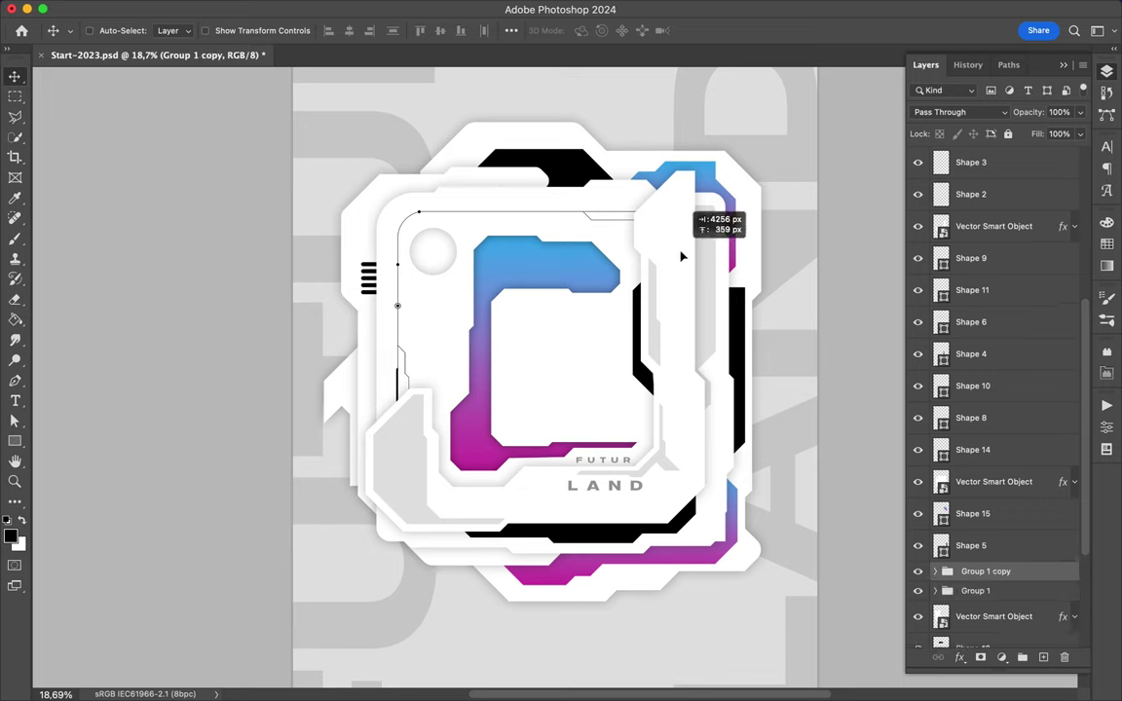
{"action": "left_click", "coordinate": [991, 375], "text": "shift"}
{"action": "key", "text": "F7"}
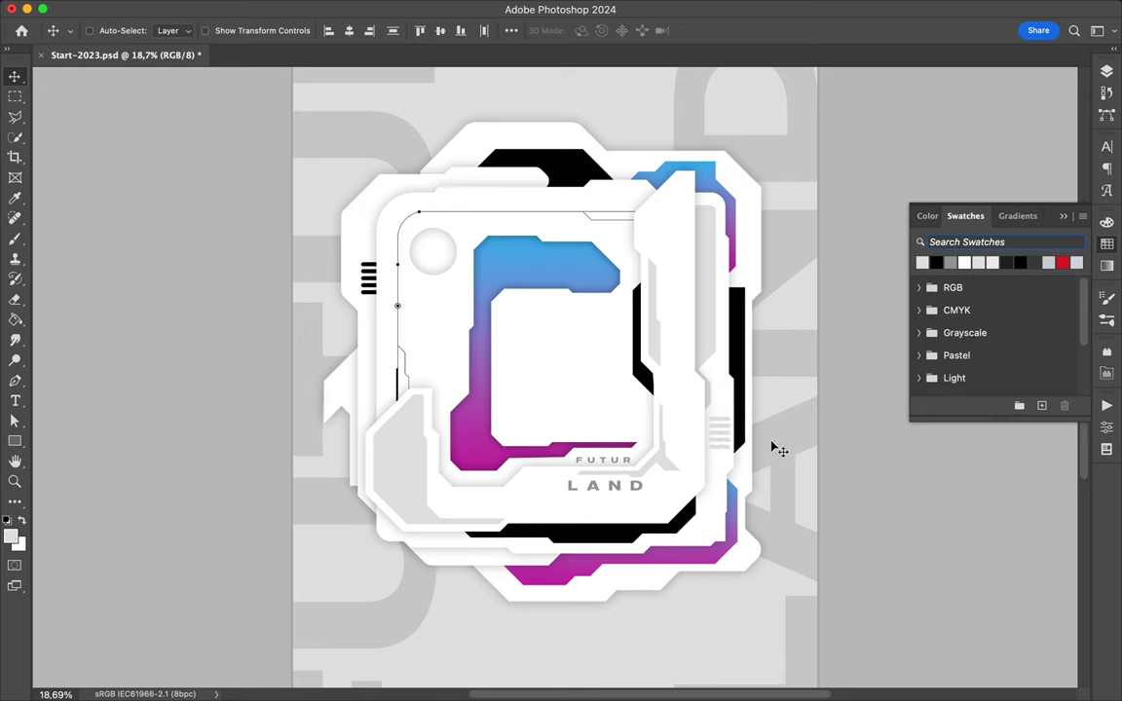
{"action": "key", "text": "F7"}
{"action": "left_click", "coordinate": [935, 220]}
{"action": "left_click_drag", "start_coordinate": [983, 220], "coordinate": [976, 477]}
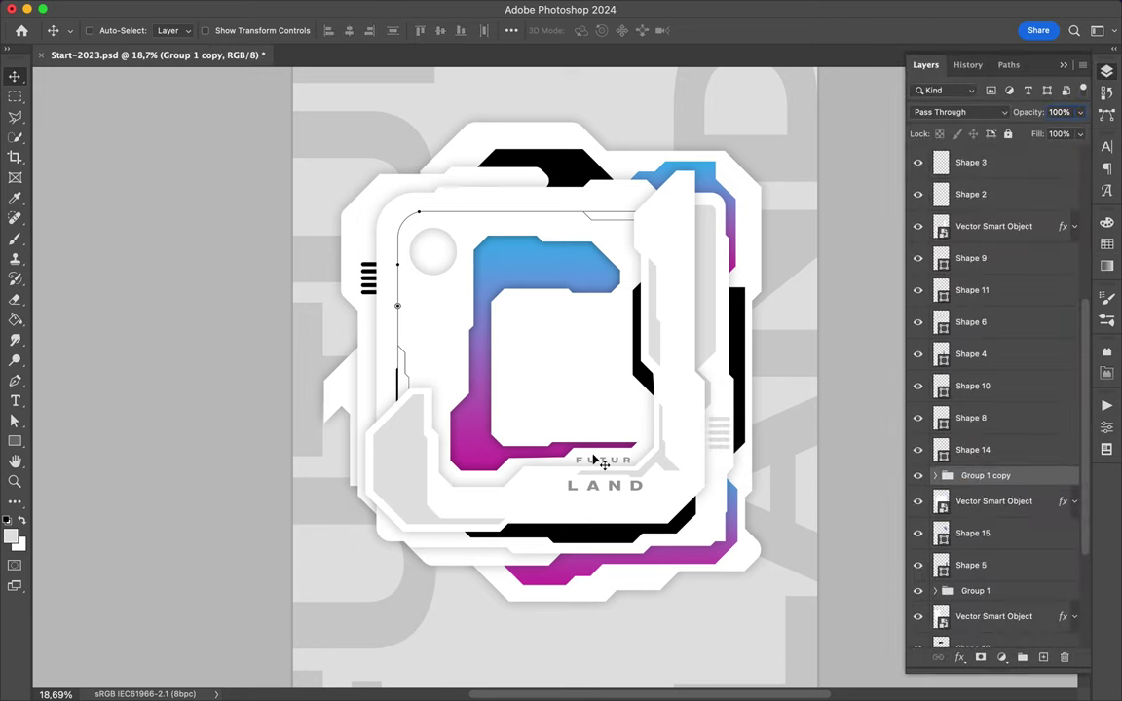
{"action": "key", "text": "F7"}
{"action": "scroll", "coordinate": [588, 328], "scroll_direction": "up", "scroll_amount": 3}
{"action": "left_click", "coordinate": [790, 8]}
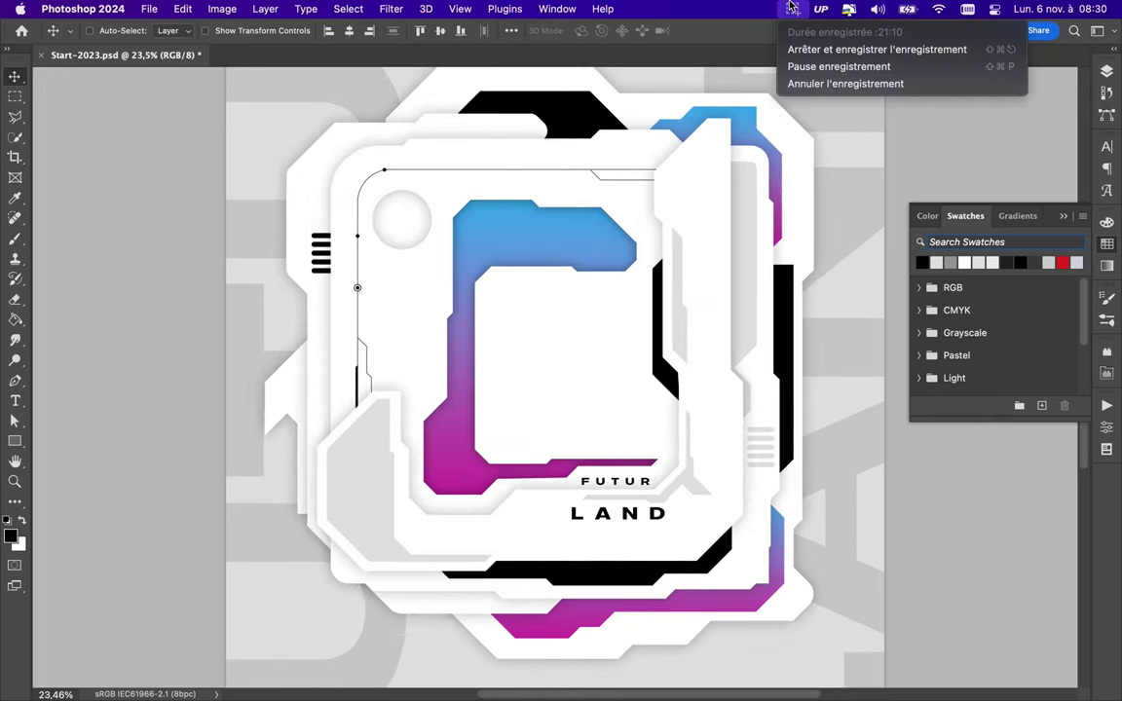
- Add a thin coloured circuit line on the left panel with a dot copy on it
{"action": "key", "text": "p"}
{"action": "left_click", "coordinate": [323, 445]}
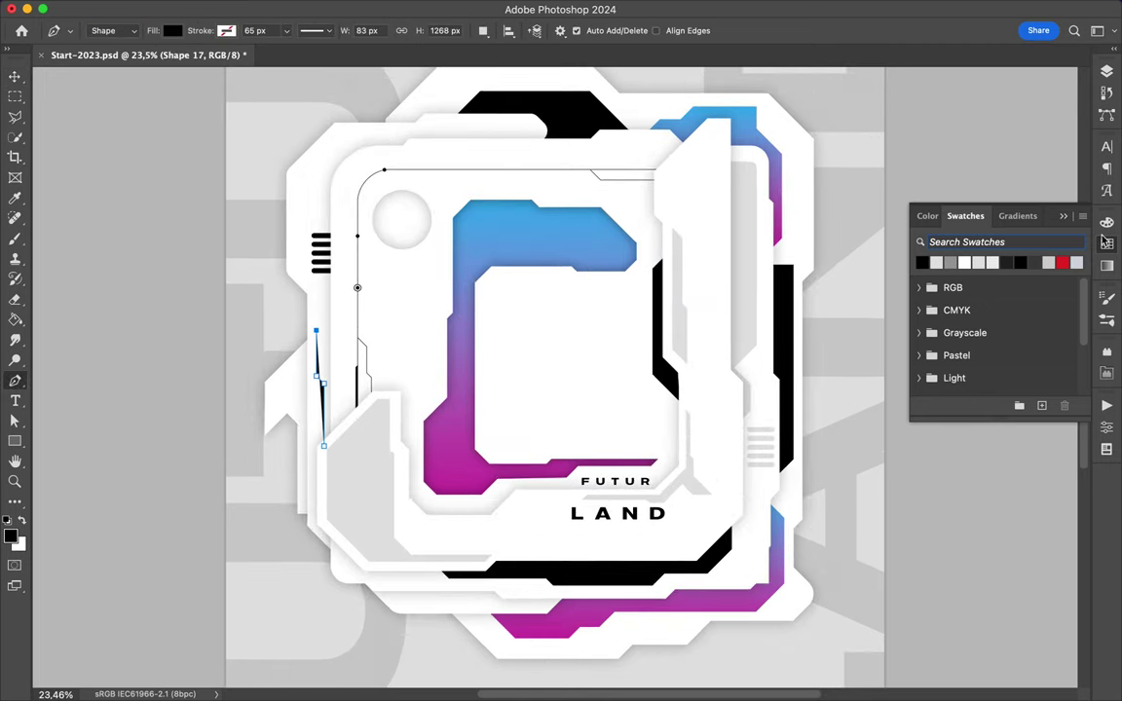
{"action": "left_click", "coordinate": [220, 30]}
{"action": "left_click", "coordinate": [121, 105]}
{"action": "key", "text": "v"}
{"action": "scroll", "coordinate": [259, 362], "scroll_direction": "up", "scroll_amount": 3}
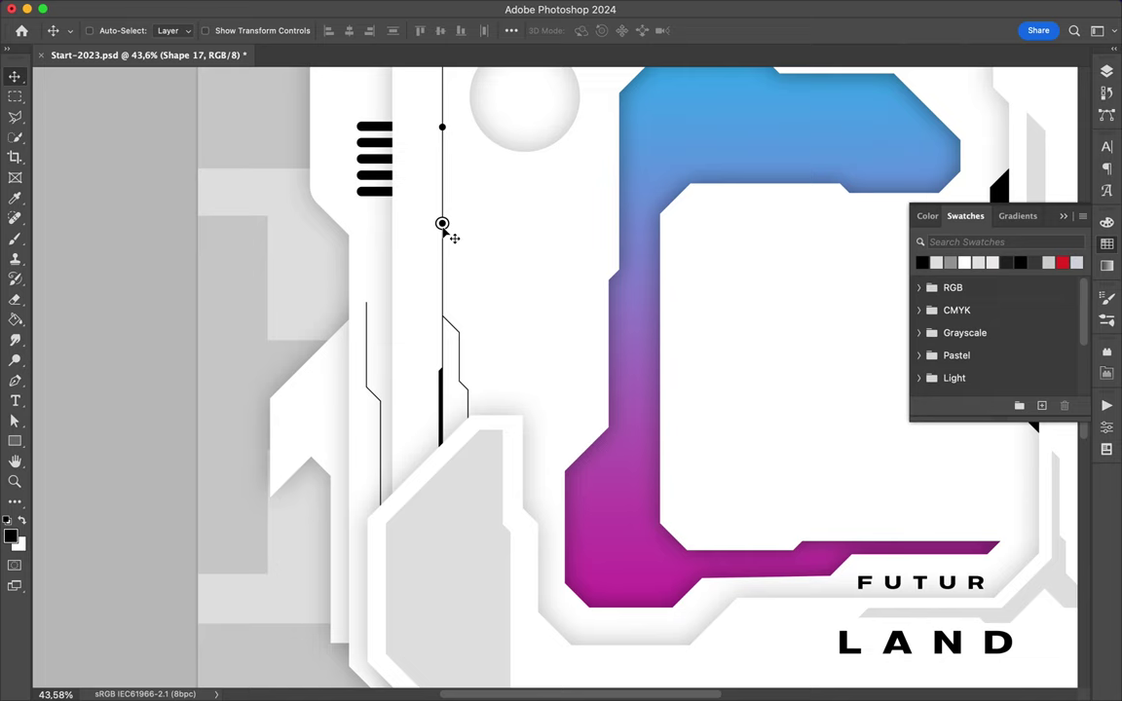
{"action": "left_click_drag", "start_coordinate": [374, 296], "coordinate": [370, 300]}
{"action": "scroll", "coordinate": [350, 313], "scroll_direction": "up", "scroll_amount": 5}
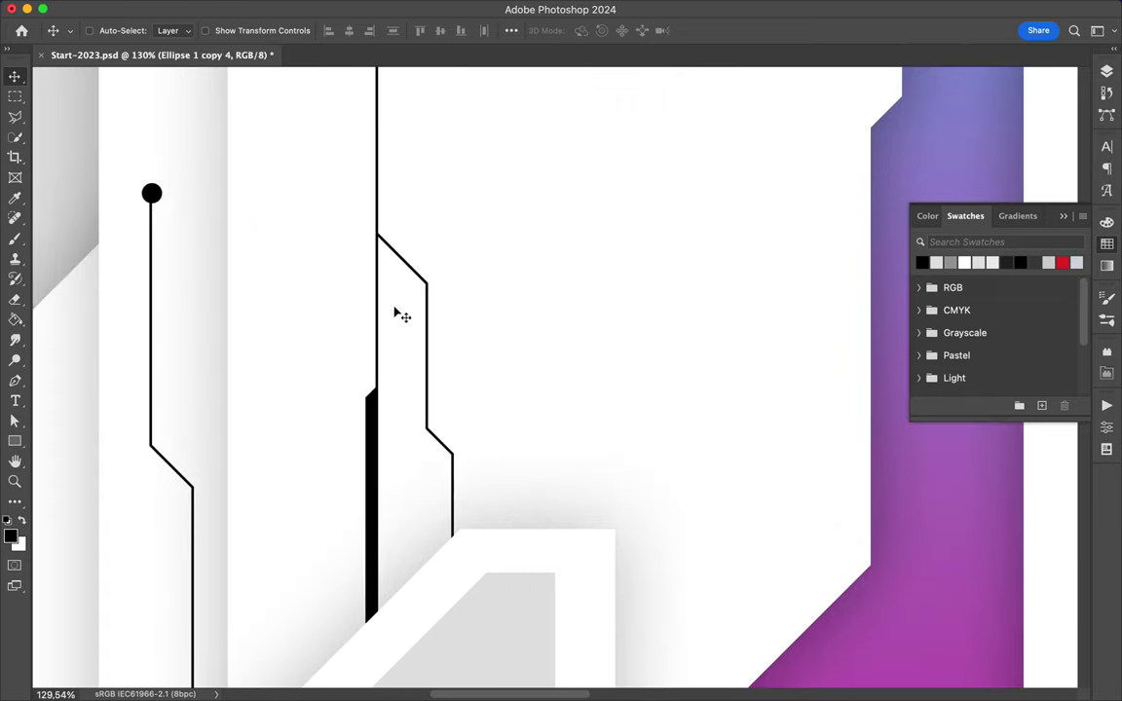
{"action": "key", "text": "super+0"}
{"action": "scroll", "coordinate": [553, 195], "scroll_direction": "up", "scroll_amount": 4}
{"action": "scroll", "coordinate": [407, 219], "scroll_direction": "up", "scroll_amount": 3}
- Complete the black angled bar's last corner and adjust its anchor points
{"action": "key", "text": "p"}
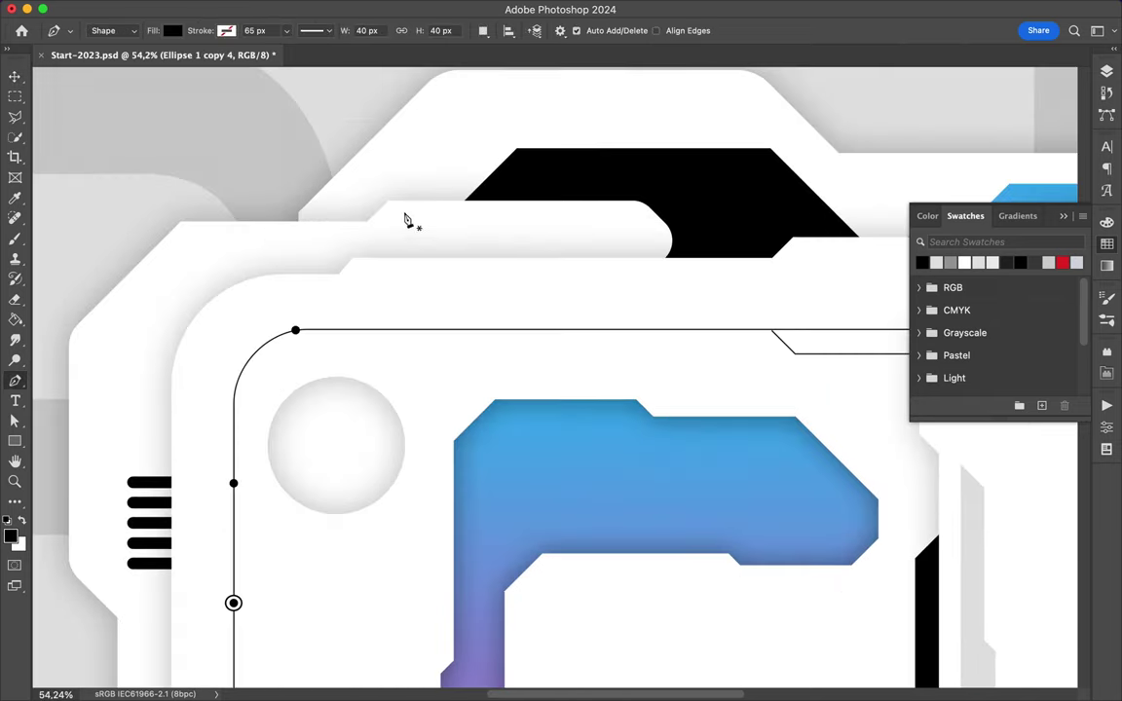
{"action": "left_click", "coordinate": [629, 212]}
{"action": "key", "text": "a"}
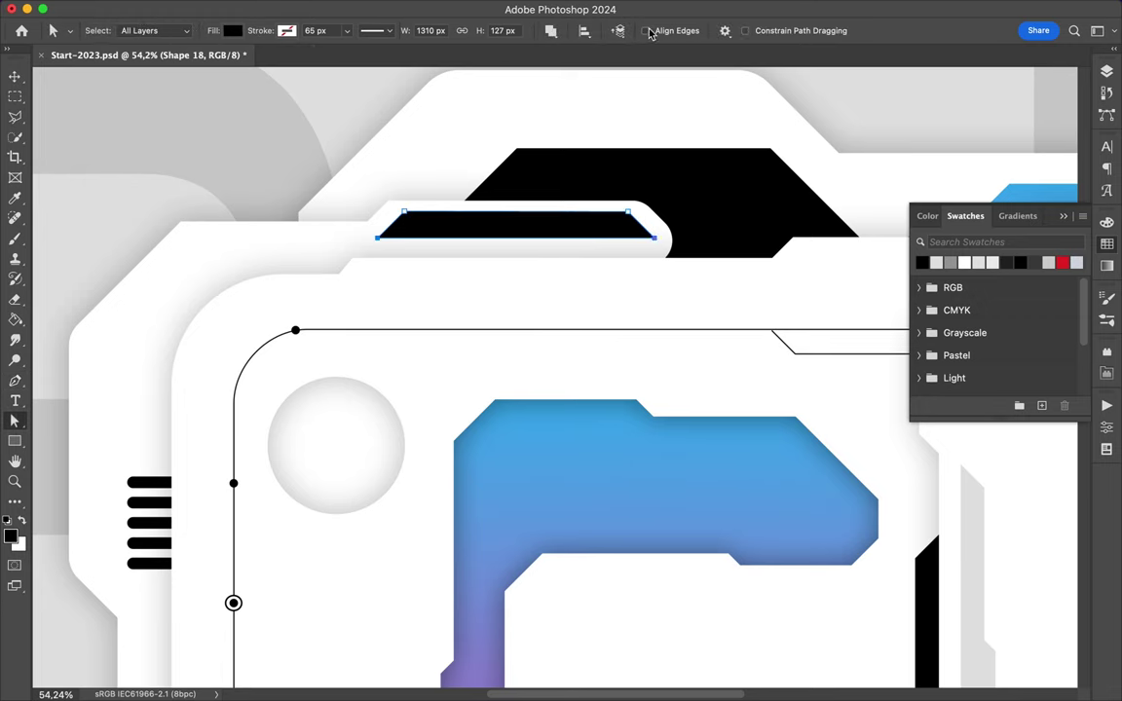
{"action": "left_click", "coordinate": [1107, 72]}
- Trim the black bar's corner with Polygonal Lasso selections and nudge it into place
{"action": "key", "text": "l"}
{"action": "left_click", "coordinate": [614, 166]}
{"action": "left_click", "coordinate": [399, 211]}
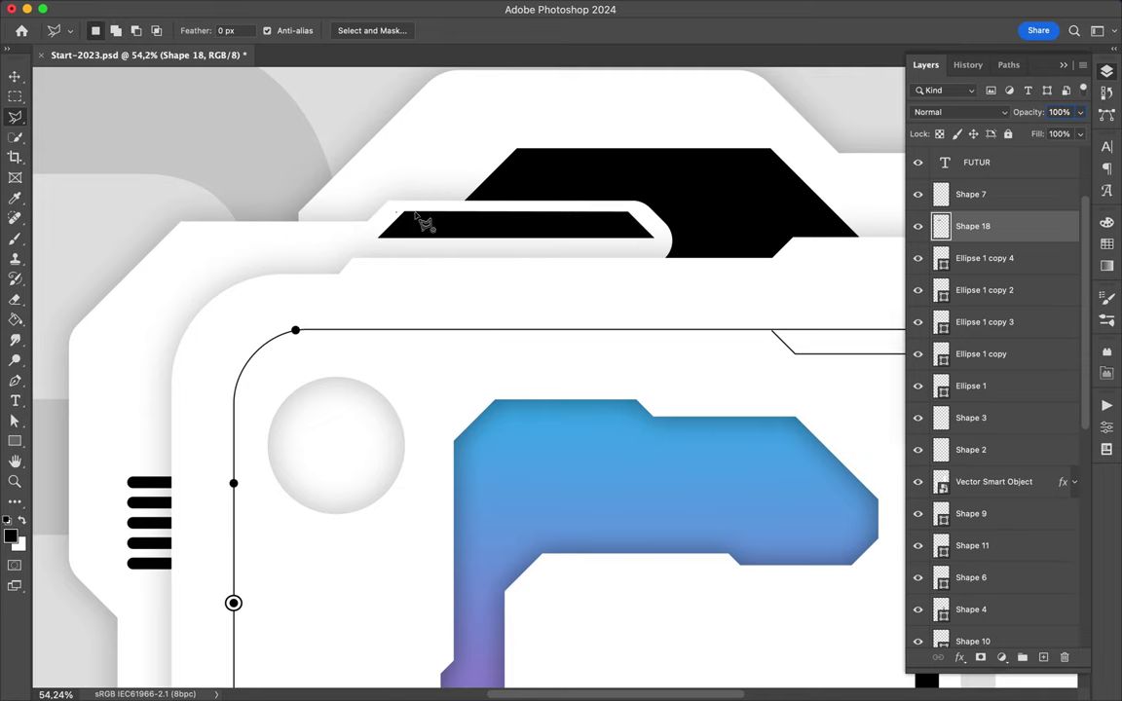
{"action": "left_click", "coordinate": [565, 183]}
{"action": "double_click", "coordinate": [660, 228]}
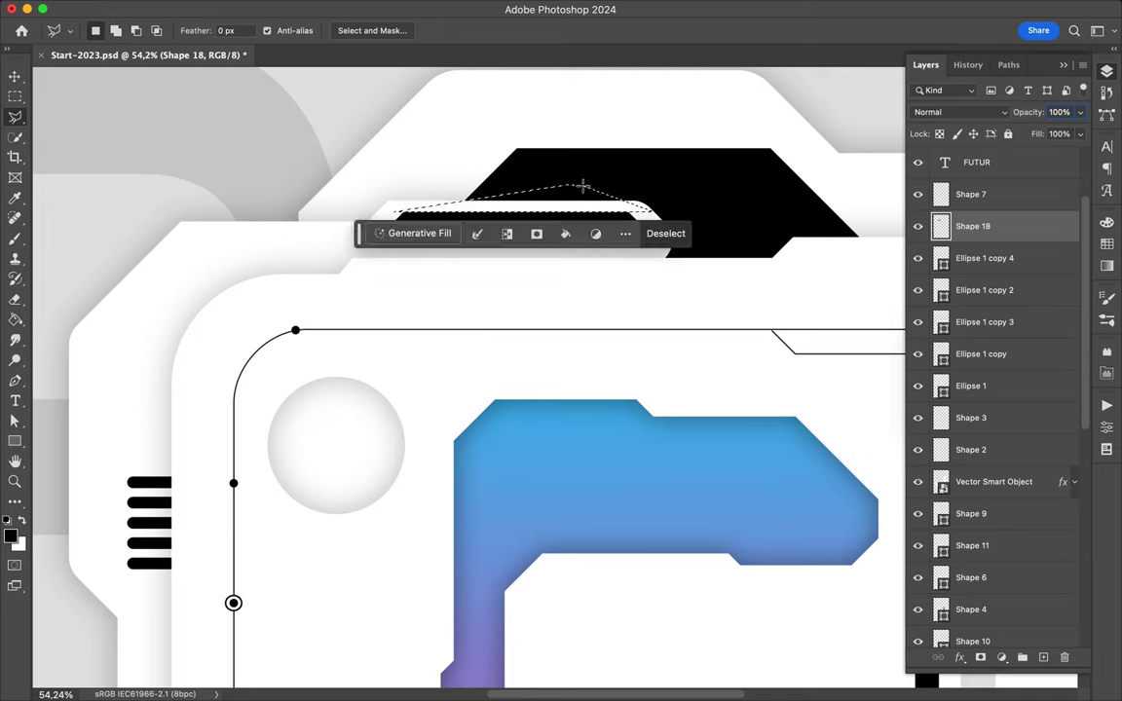
{"action": "key", "text": "super+d"}
{"action": "left_click", "coordinate": [680, 256]}
{"action": "double_click", "coordinate": [651, 235]}
{"action": "key", "text": "v"}
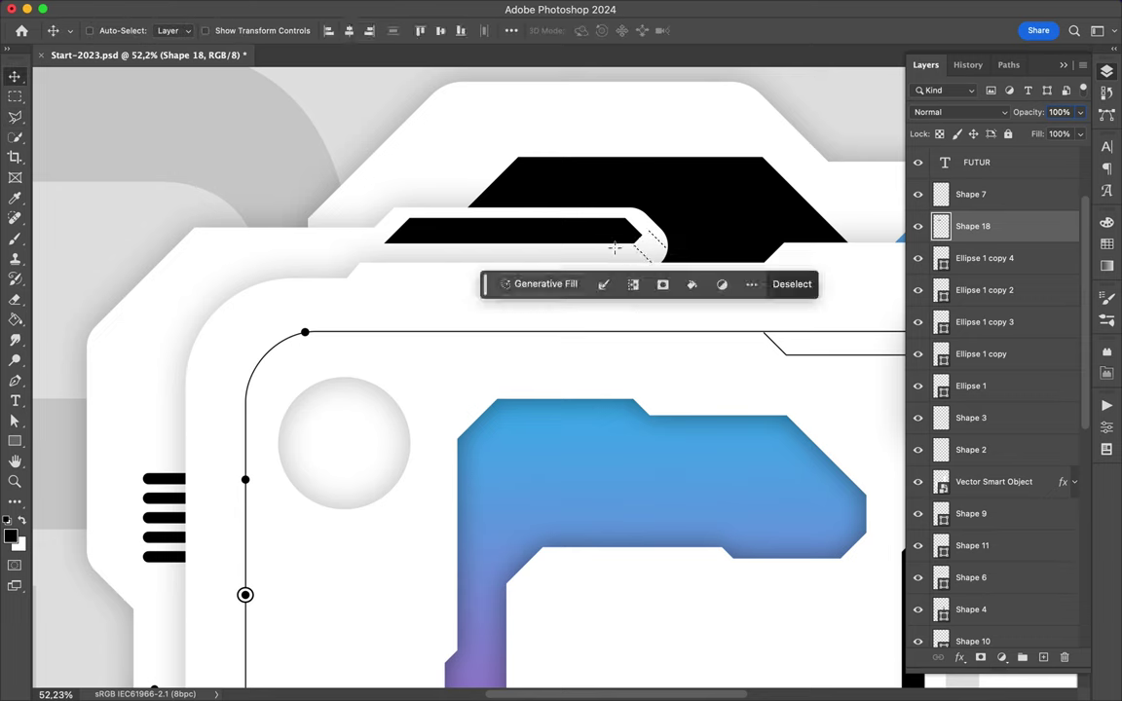
{"action": "key", "text": "super+d"}
{"action": "left_click_drag", "start_coordinate": [593, 237], "coordinate": [582, 238]}
- Place a row of light-grey dot copies along the black bar, layered above it
{"action": "scroll", "coordinate": [581, 238], "scroll_direction": "up", "scroll_amount": 3}
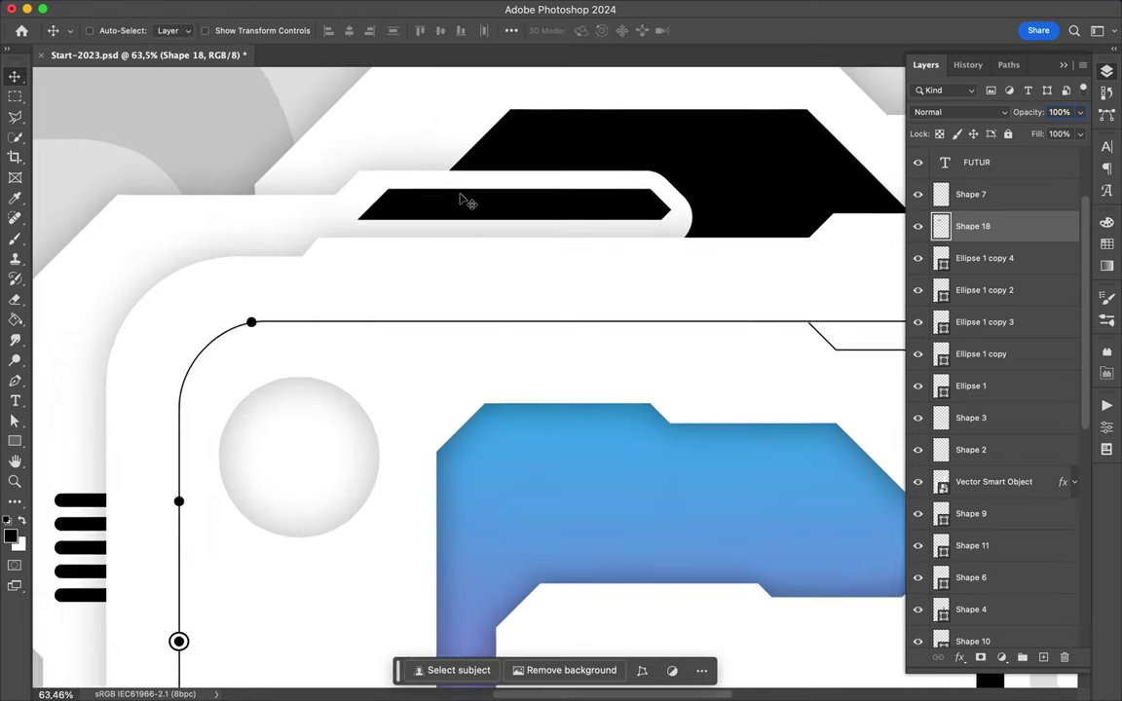
{"action": "left_click_drag", "start_coordinate": [322, 411], "coordinate": [481, 292]}
{"action": "left_click", "coordinate": [1107, 244]}
{"action": "left_click_drag", "start_coordinate": [984, 385], "coordinate": [984, 210]}
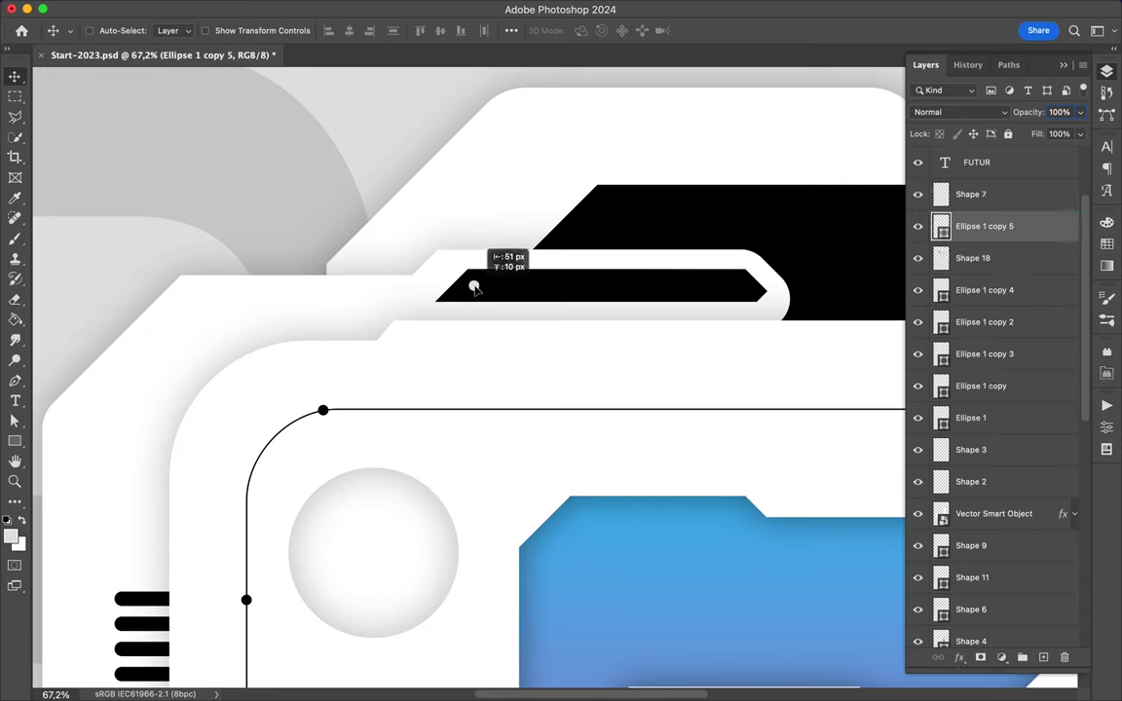
{"action": "left_click_drag", "start_coordinate": [497, 289], "coordinate": [738, 286]}
{"action": "left_click_drag", "start_coordinate": [672, 302], "coordinate": [542, 107]}
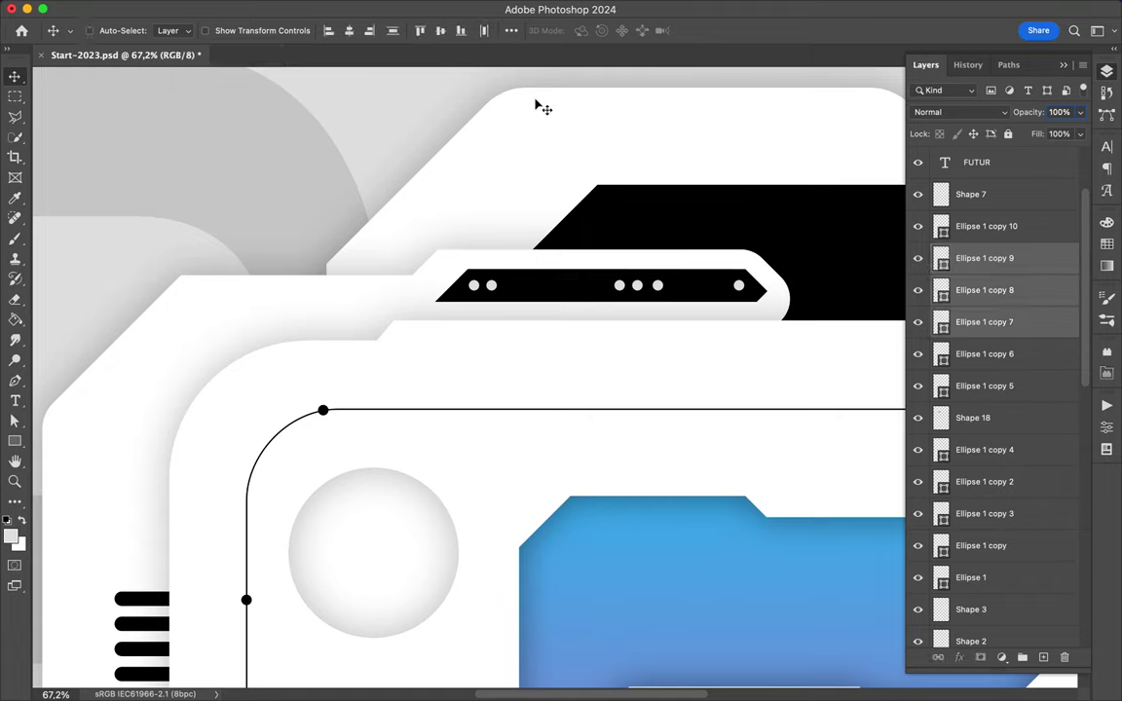
{"action": "key", "text": "super+0"}
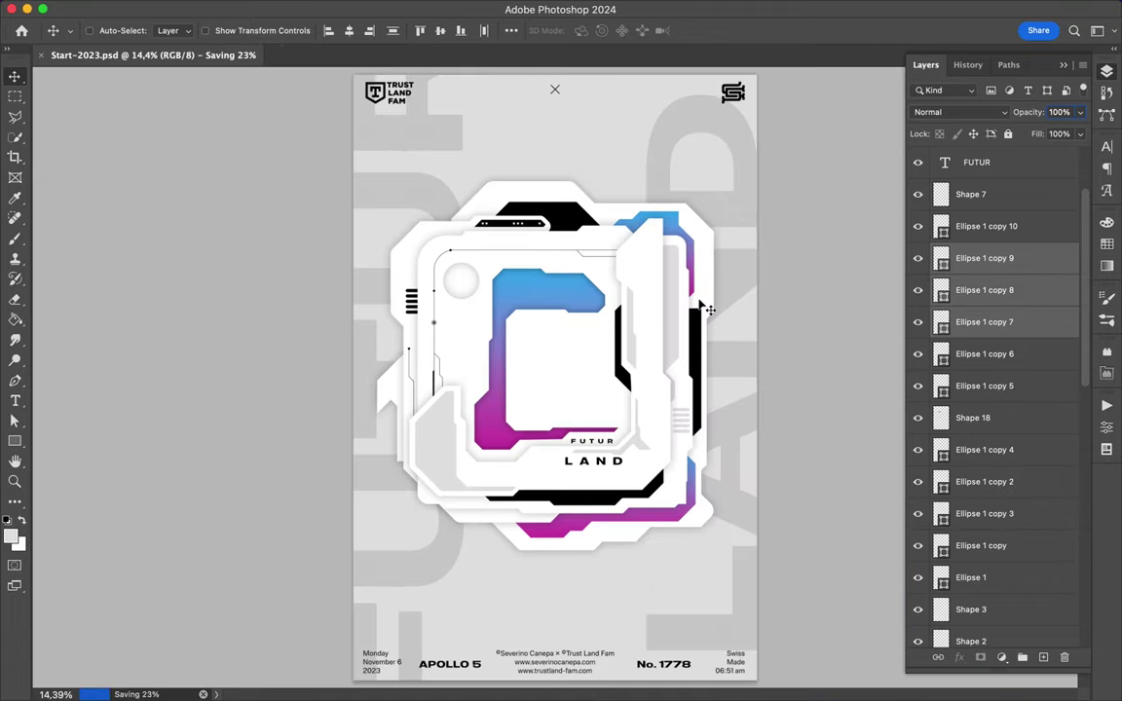
- Draw an unfilled ring around the top-left grey circle and delete part of it
{"action": "scroll", "coordinate": [521, 316], "scroll_direction": "up", "scroll_amount": 3}
{"action": "key", "text": "u"}
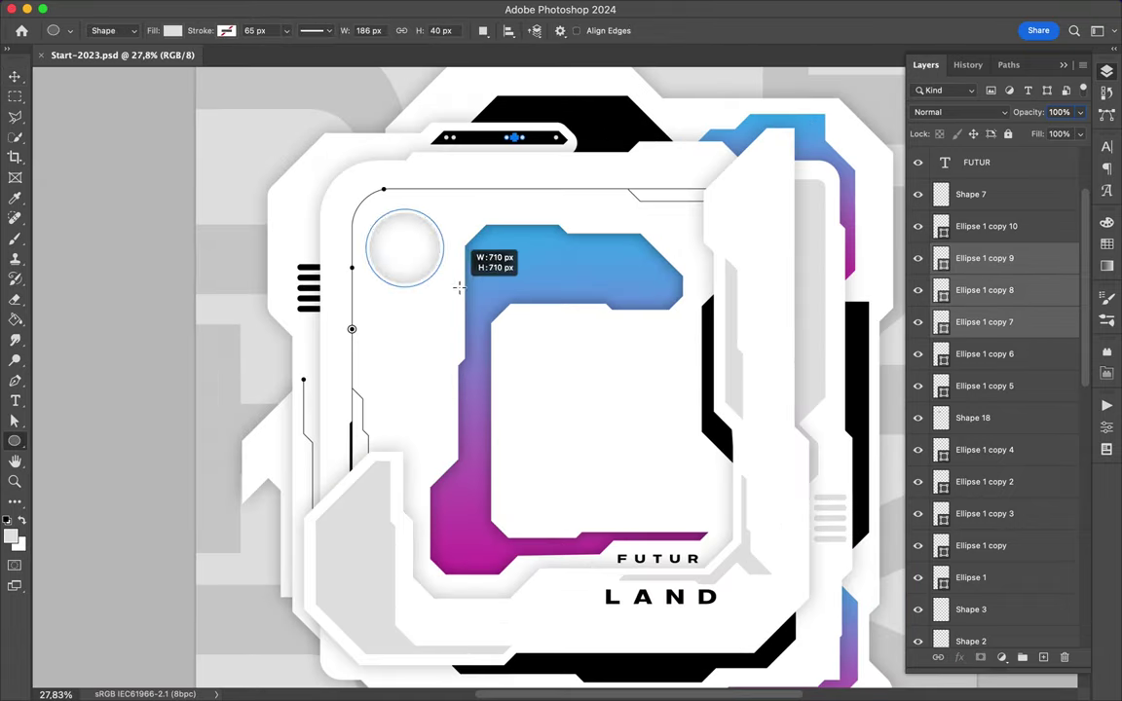
{"action": "left_click_drag", "start_coordinate": [459, 287], "coordinate": [453, 292]}
{"action": "left_click", "coordinate": [173, 30]}
{"action": "left_click", "coordinate": [126, 55]}
{"action": "key", "text": "p"}
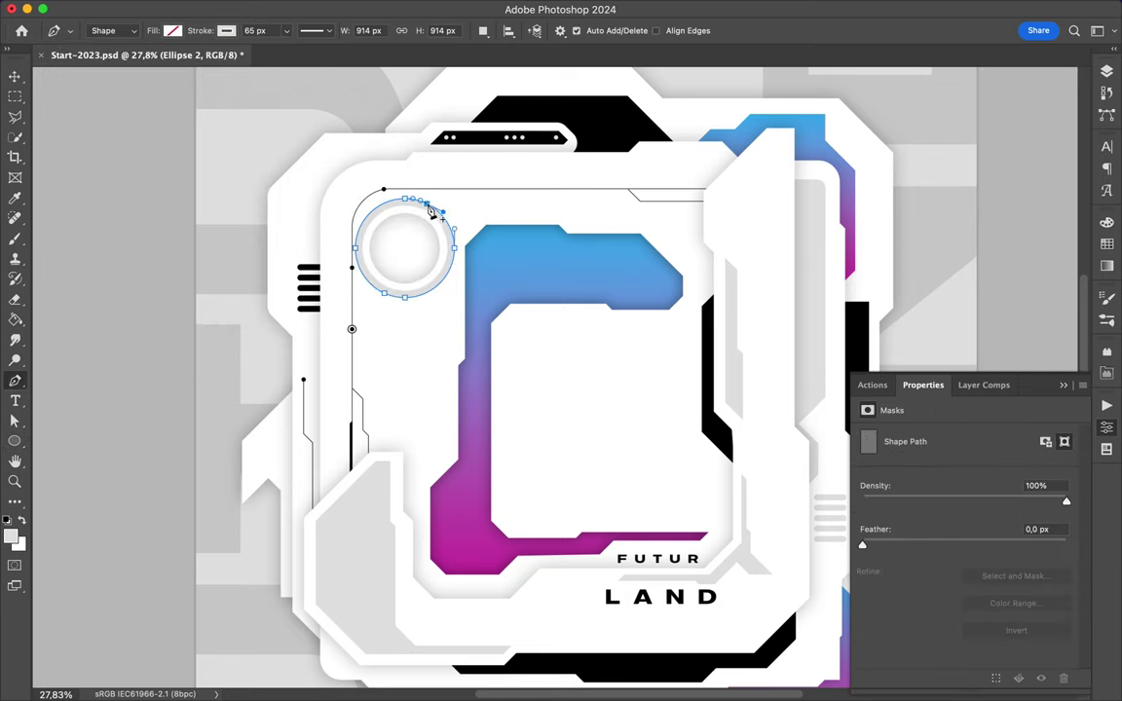
{"action": "left_click", "coordinate": [430, 210]}
{"action": "key", "text": "Delete"}
{"action": "key", "text": "v"}
- Change the arc's stroke colour
{"action": "key", "text": "p"}
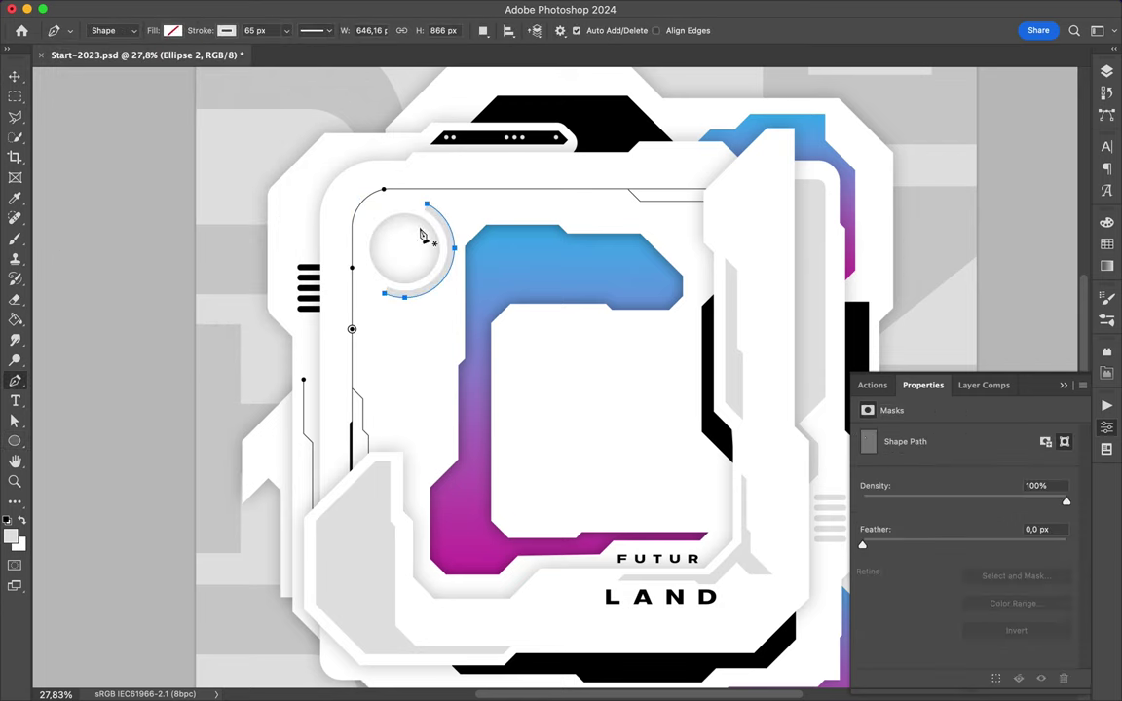
{"action": "left_click", "coordinate": [226, 30]}
{"action": "key", "text": "v"}
{"action": "key", "text": "F7"}
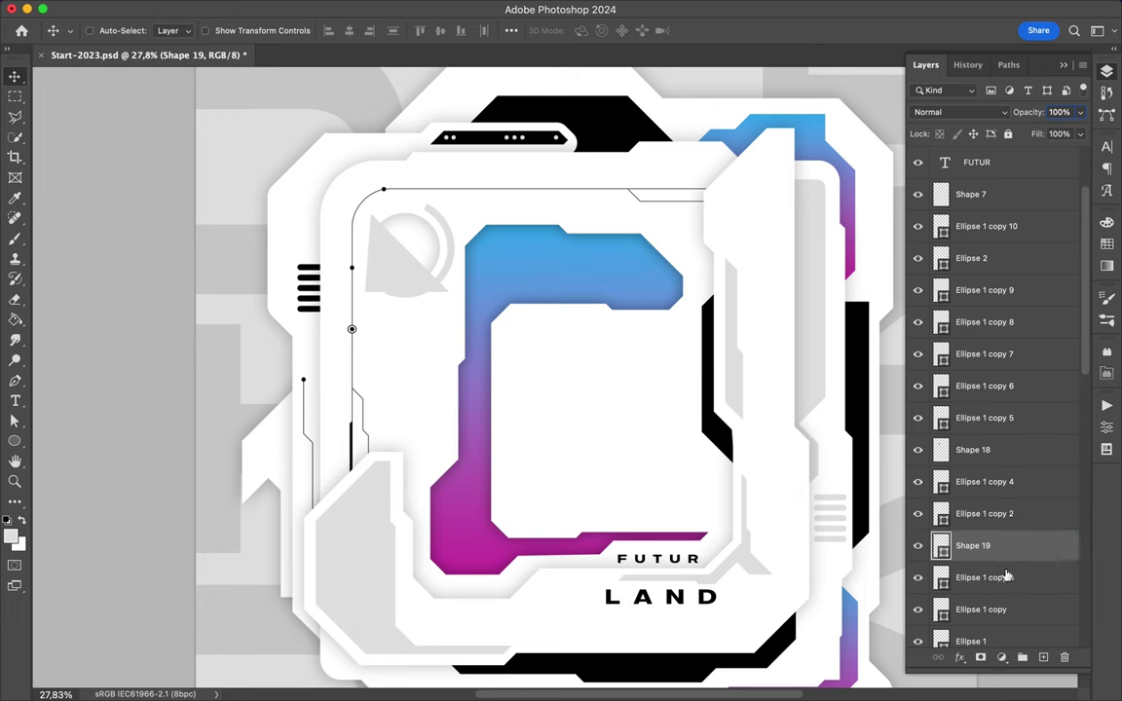
{"action": "scroll", "coordinate": [979, 569], "scroll_direction": "down", "scroll_amount": 3}
{"action": "scroll", "coordinate": [983, 589], "scroll_direction": "down", "scroll_amount": 3}
{"action": "scroll", "coordinate": [470, 320], "scroll_direction": "down", "scroll_amount": 2, "text": "alt"}
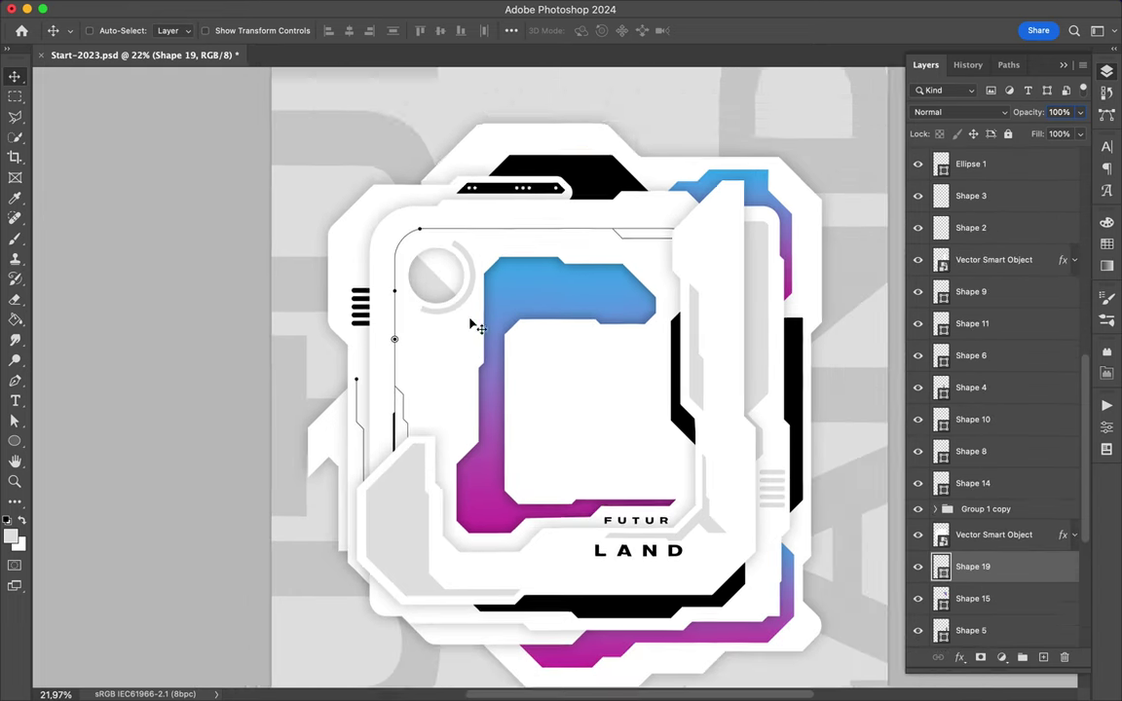
- Draw white circle Ellipse 3 with a drop shadow, raise it, and duplicate it
{"action": "key", "text": "u"}
{"action": "left_click_drag", "start_coordinate": [601, 333], "coordinate": [656, 451]}
{"action": "key", "text": "v"}
{"action": "mouse_move", "coordinate": [971, 566]}
{"action": "left_mouse_down"}
{"action": "mouse_move", "coordinate": [967, 172]}
{"action": "mouse_move", "coordinate": [967, 185]}
{"action": "left_mouse_up"}
{"action": "key", "text": "a"}
{"action": "right_click", "coordinate": [1003, 194]}
{"action": "left_click", "coordinate": [950, 409]}
{"action": "key", "text": "v"}
{"action": "scroll", "coordinate": [575, 331], "scroll_direction": "down", "scroll_amount": 2, "text": "alt"}
{"action": "mouse_move", "coordinate": [575, 331]}
{"action": "left_mouse_down"}
{"action": "mouse_move", "coordinate": [641, 429]}
{"action": "mouse_move", "coordinate": [451, 302]}
{"action": "mouse_move", "coordinate": [636, 190]}
{"action": "mouse_move", "coordinate": [399, 484]}
{"action": "mouse_move", "coordinate": [593, 120]}
{"action": "mouse_move", "coordinate": [588, 107]}
{"action": "left_mouse_up"}
- In Illustrator, draw a tall sliver panel with the Pen tool and adjust its top corner
{"action": "key", "text": "p"}
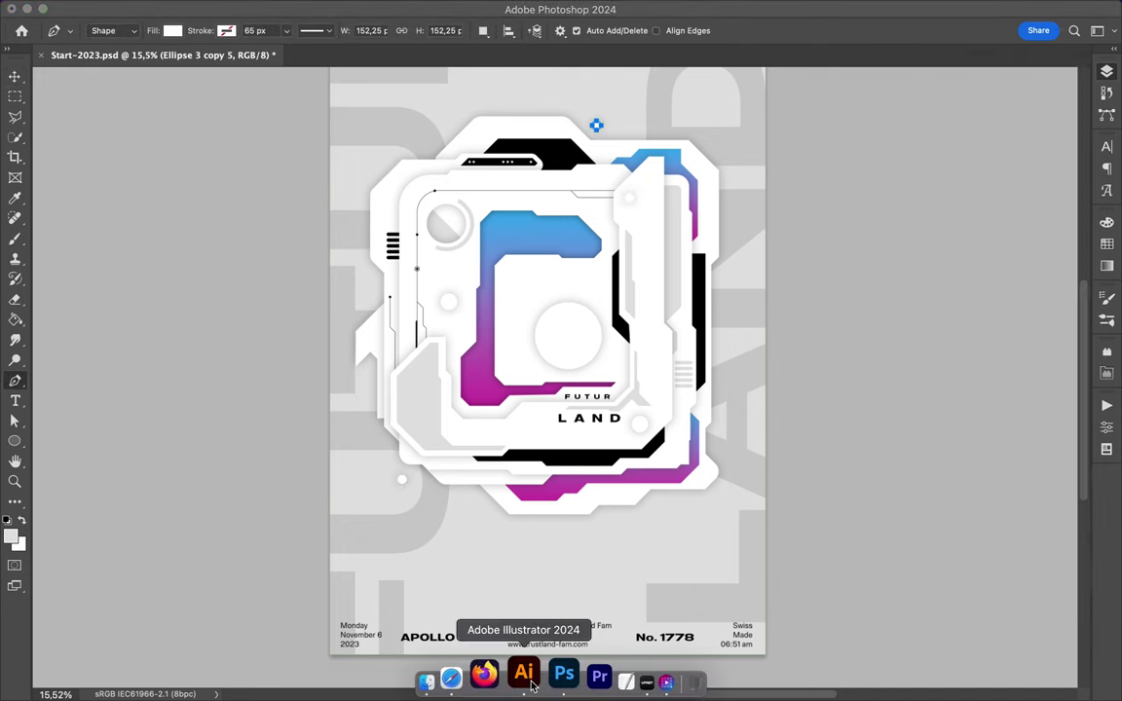
{"action": "left_click", "coordinate": [518, 676]}
{"action": "left_click", "coordinate": [915, 378]}
{"action": "left_click", "coordinate": [916, 588]}
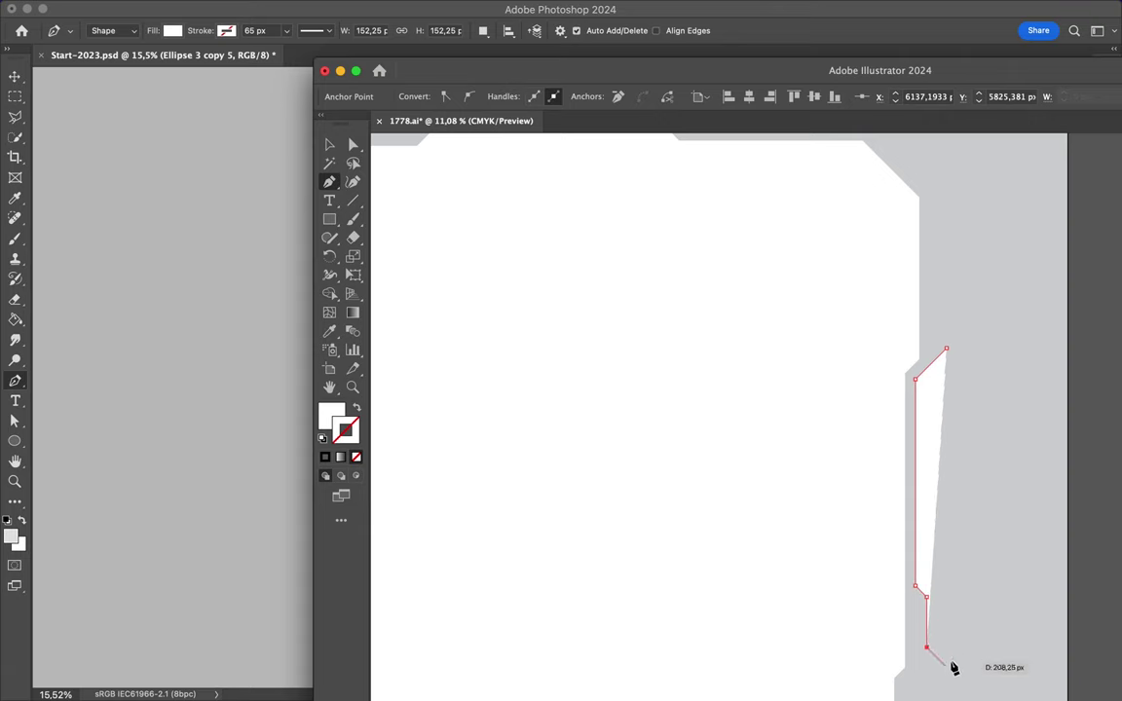
{"action": "left_click", "coordinate": [949, 627]}
{"action": "key", "text": "ctrl+r"}
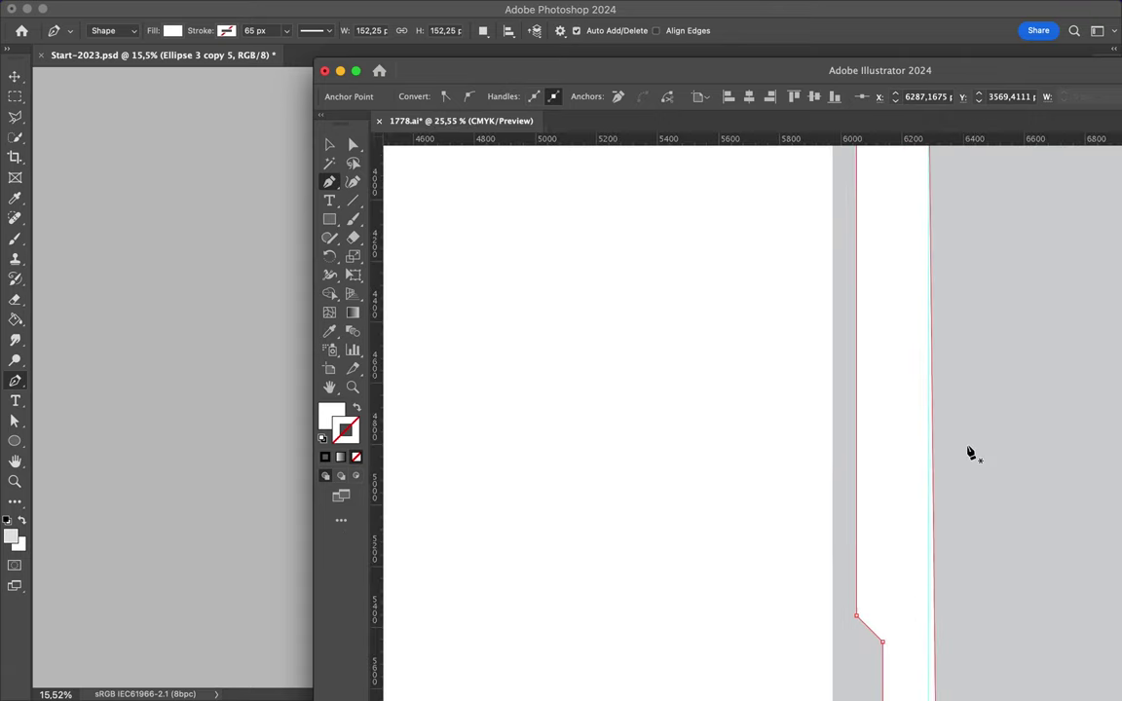
{"action": "key", "text": "a"}
{"action": "left_click", "coordinate": [900, 182]}
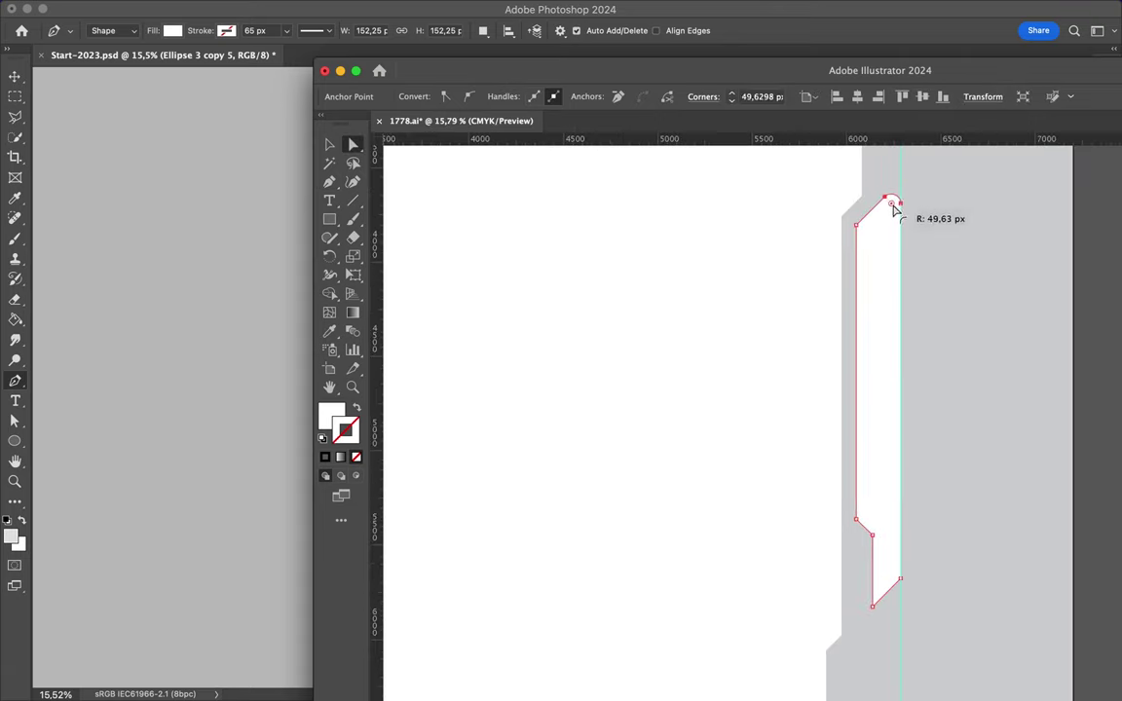
- Paste the sliver into the Photoshop poster and give it the copied drop shadow
{"action": "key", "text": "ctrl+v"}
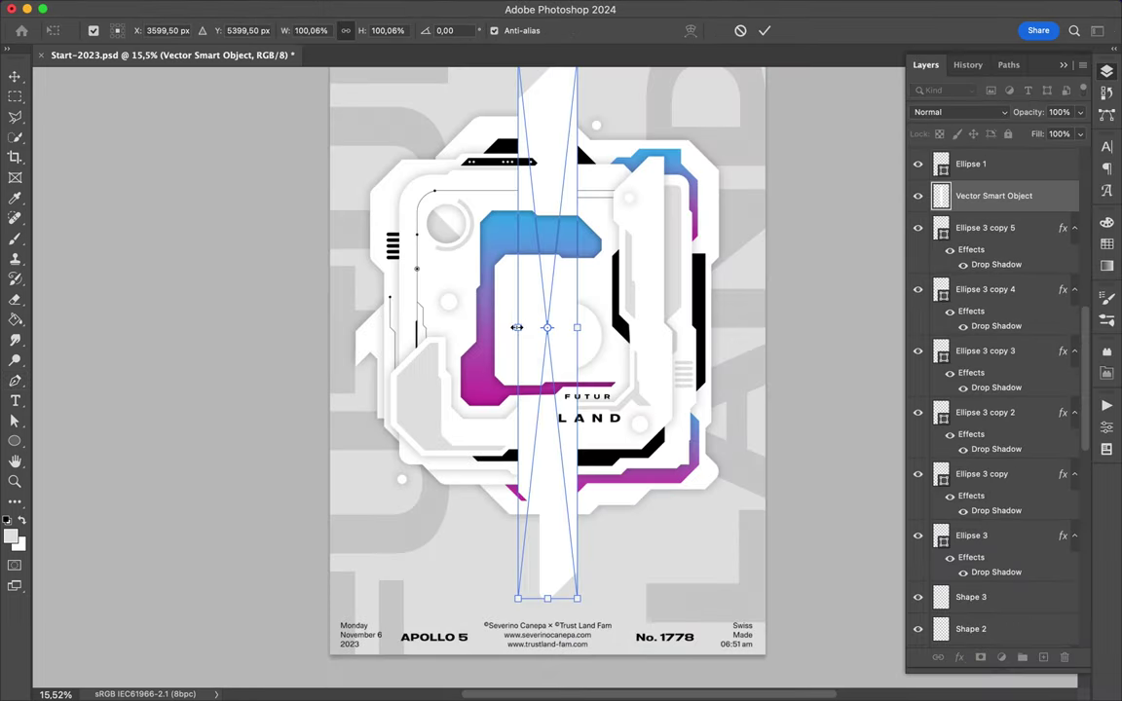
{"action": "key", "text": "Return"}
{"action": "key", "text": "v"}
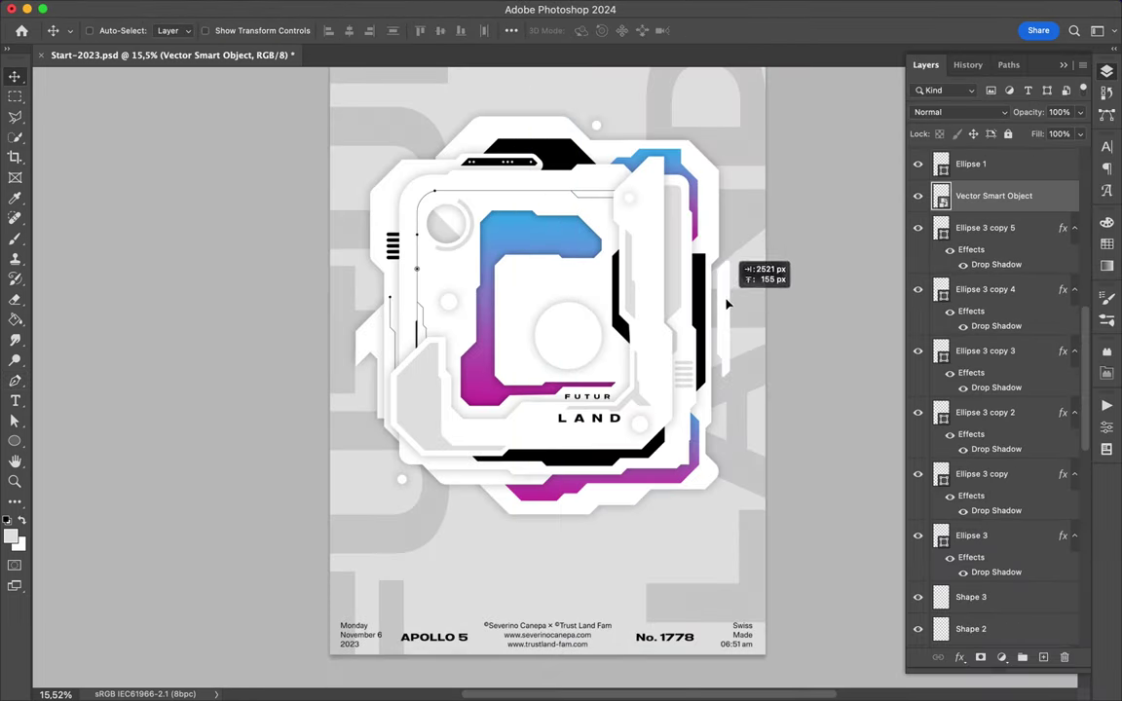
{"action": "right_click", "coordinate": [973, 445]}
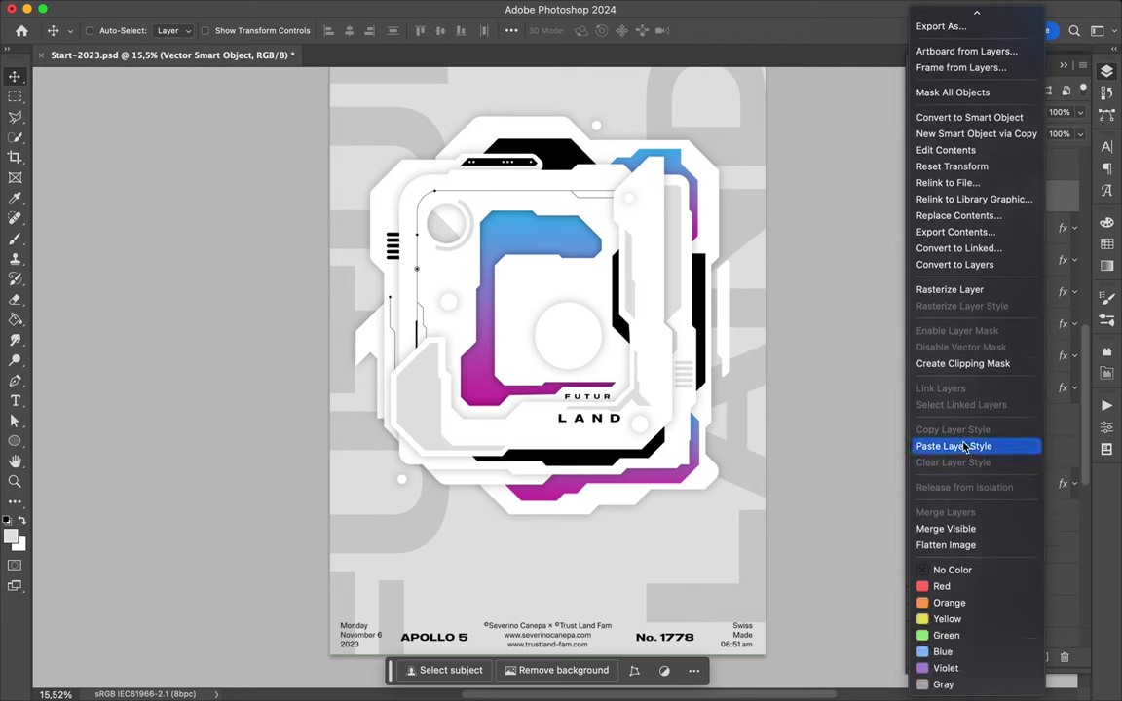
{"action": "left_click", "coordinate": [964, 446]}
- In Illustrator, draw a slanted panel outline and round its corners
{"action": "left_click", "coordinate": [633, 671]}
{"action": "left_click", "coordinate": [603, 643]}
{"action": "left_click", "coordinate": [541, 643]}
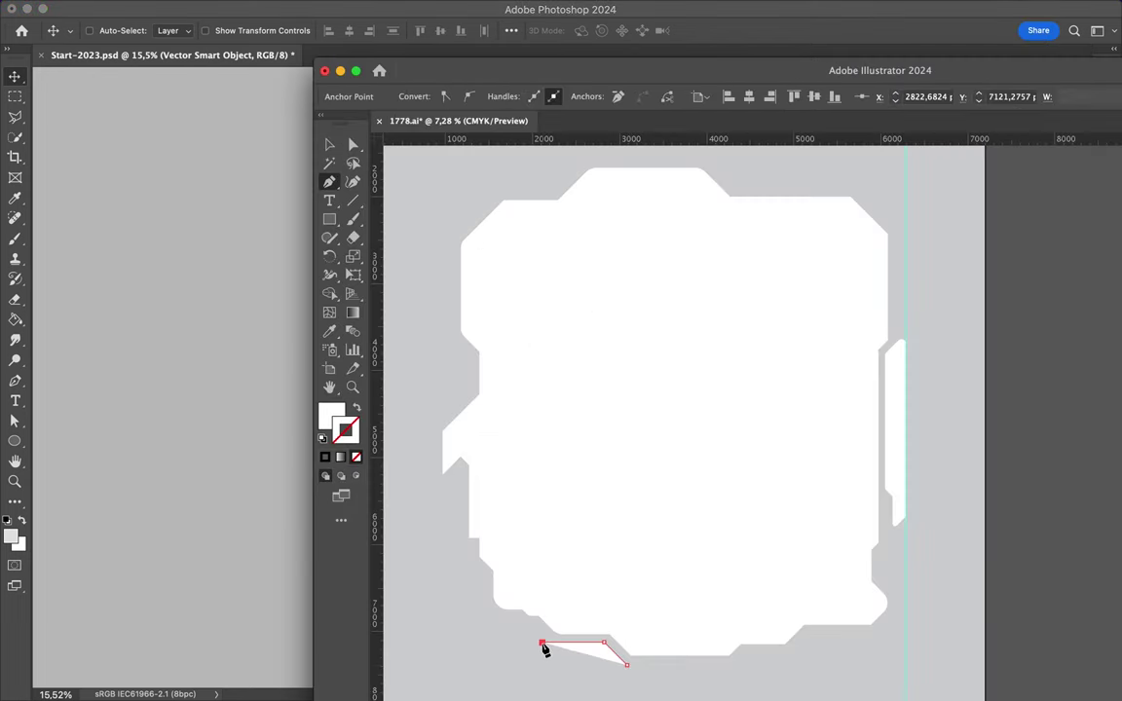
{"action": "scroll", "coordinate": [545, 650], "scroll_direction": "down", "scroll_amount": 3}
{"action": "scroll", "coordinate": [545, 650], "scroll_direction": "left", "scroll_amount": 2}
{"action": "left_click", "coordinate": [524, 625]}
{"action": "left_click", "coordinate": [675, 584]}
{"action": "scroll", "coordinate": [528, 628], "scroll_direction": "up", "scroll_amount": 3}
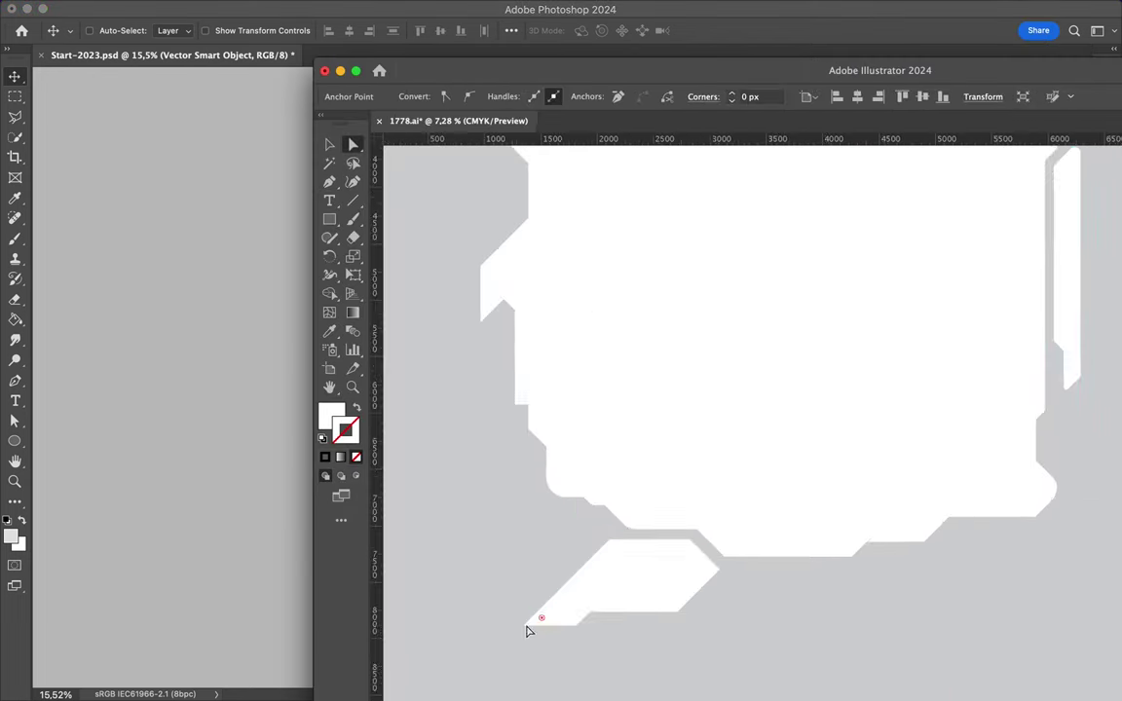
{"action": "key", "text": "a"}
{"action": "left_click_drag", "start_coordinate": [746, 592], "coordinate": [606, 518]}
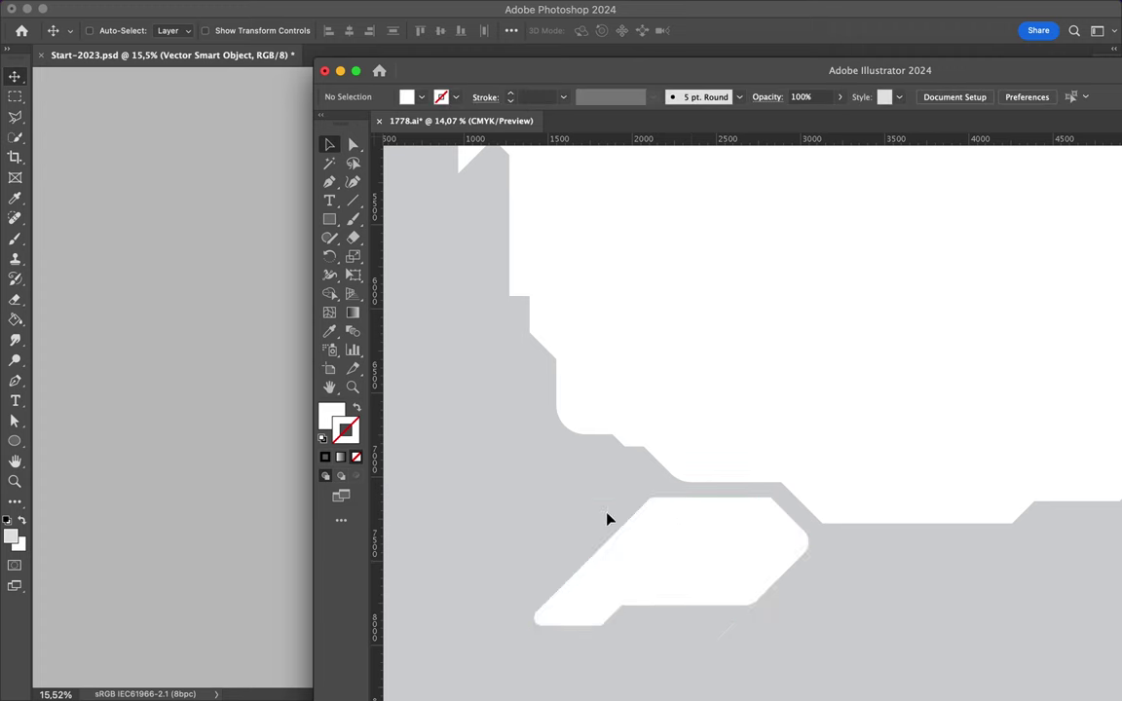
- Paste the slanted panel into Photoshop, scale it to the lower left, and add the drop shadow
{"action": "key", "text": "super+c"}
{"action": "key", "text": "super+Tab"}
{"action": "key", "text": "super+v"}
{"action": "left_click_drag", "start_coordinate": [751, 238], "coordinate": [451, 523]}
{"action": "key", "text": "Return"}
{"action": "right_click", "coordinate": [934, 198]}
{"action": "left_click", "coordinate": [932, 443]}
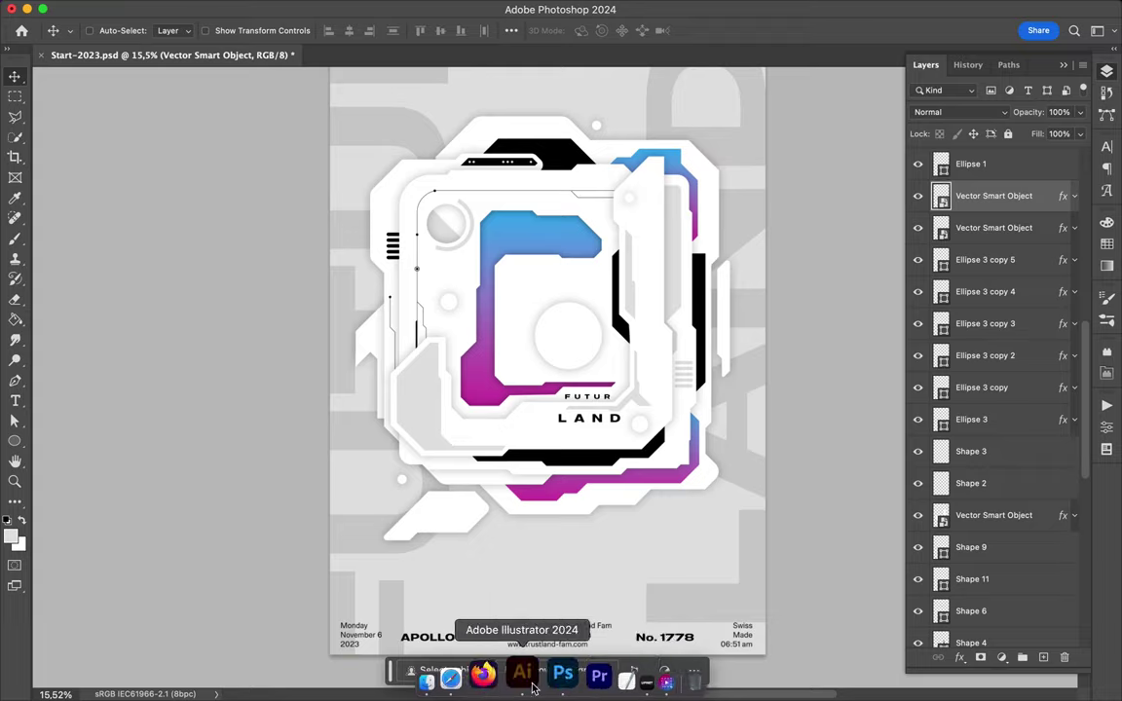
- In Illustrator, draw a small hexagon inside the slanted panel and round its corners
{"action": "left_click", "coordinate": [513, 671]}
{"action": "left_click", "coordinate": [645, 531]}
{"action": "left_click", "coordinate": [560, 617]}
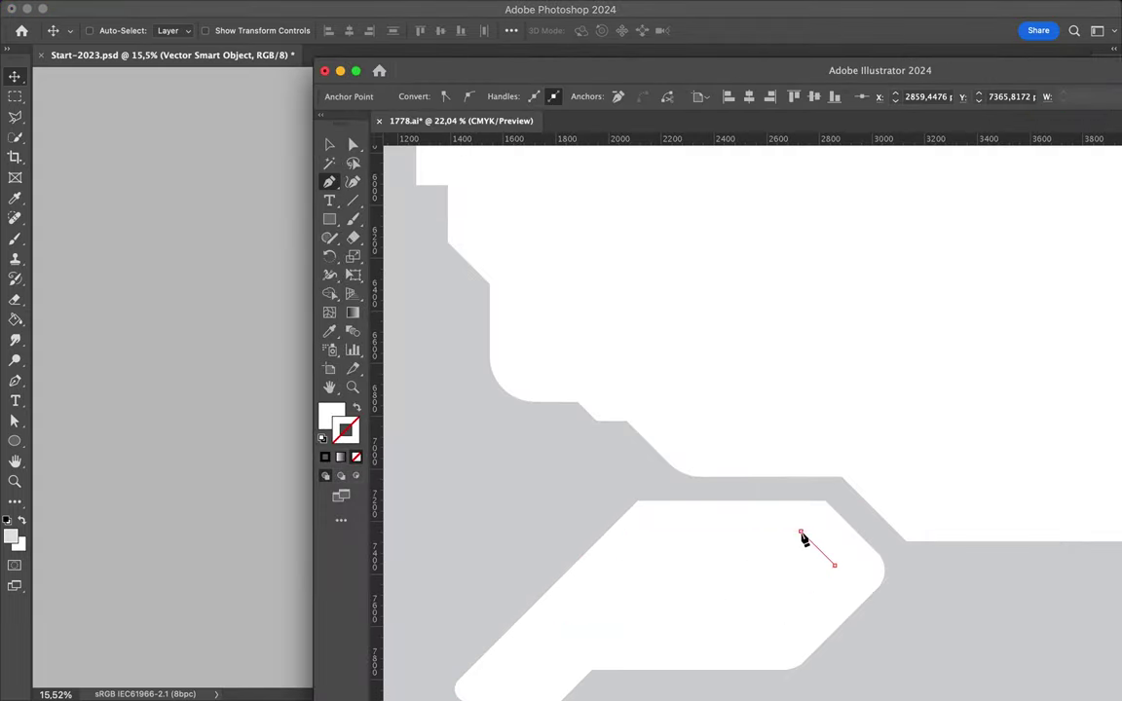
{"action": "left_click", "coordinate": [649, 530]}
{"action": "left_click", "coordinate": [562, 614]}
{"action": "key", "text": "super+minus"}
{"action": "key", "text": "a"}
{"action": "left_click_drag", "start_coordinate": [631, 581], "coordinate": [628, 581]}
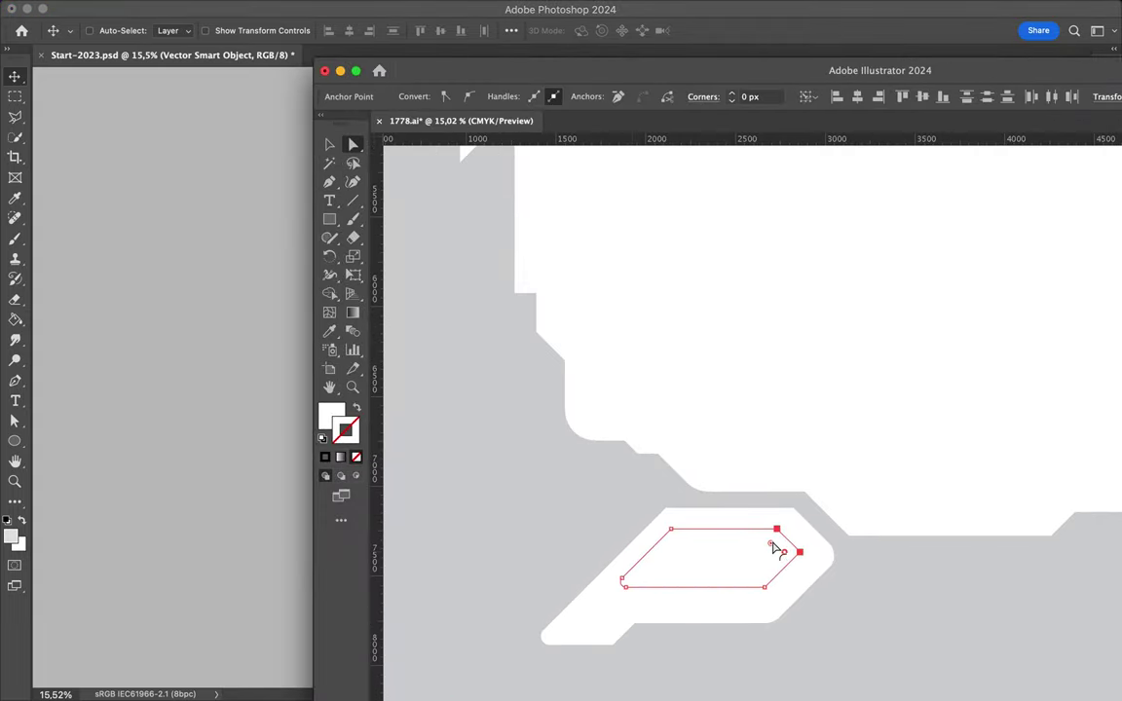
- Paste the hexagon into Photoshop, scaling it down at about 30.50%
{"action": "key", "text": "v"}
{"action": "key", "text": "super+c"}
{"action": "key", "text": "super+Tab"}
{"action": "key", "text": "super+v"}
{"action": "left_click_drag", "start_coordinate": [557, 382], "coordinate": [471, 513]}
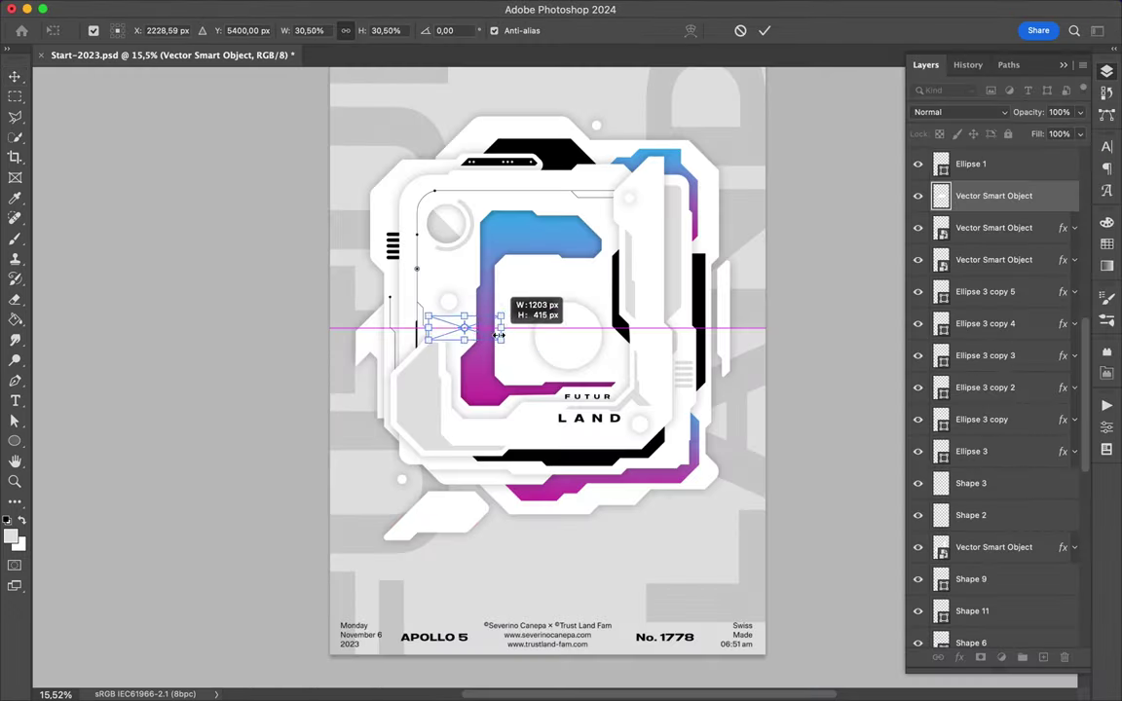
- Confirm the hexagon's placement and paste the drop shadow layer style onto it
{"action": "key", "text": "Return"}
{"action": "scroll", "coordinate": [476, 514], "scroll_direction": "up", "scroll_amount": 5}
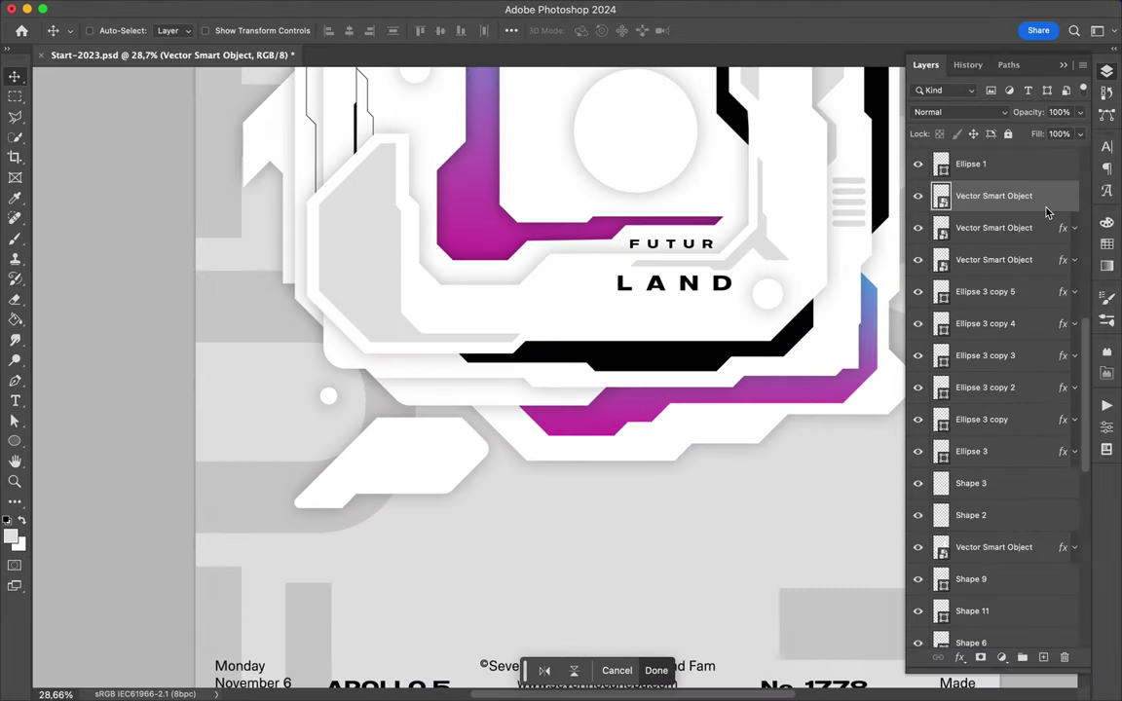
{"action": "right_click", "coordinate": [1003, 195]}
{"action": "left_click", "coordinate": [974, 623]}
- Duplicate Group 1 of striped bars and rotate it -90° onto the lower-left panel
{"action": "scroll", "coordinate": [459, 463], "scroll_direction": "down", "scroll_amount": 2}
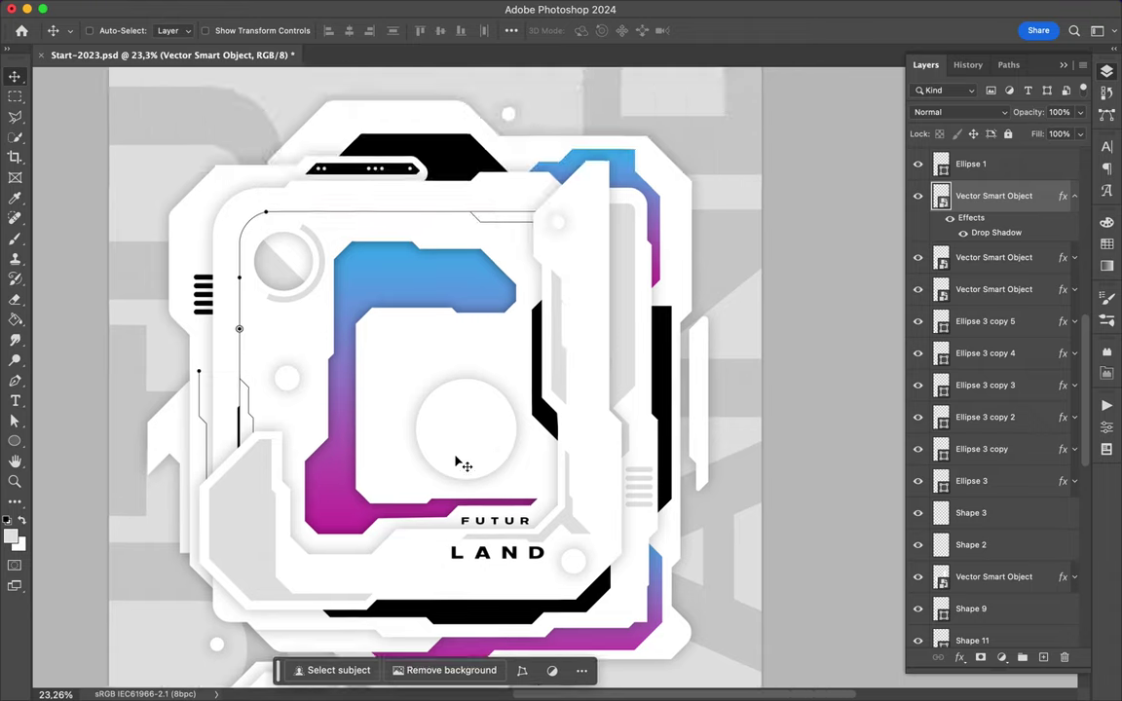
{"action": "scroll", "coordinate": [524, 383], "scroll_direction": "down", "scroll_amount": 2}
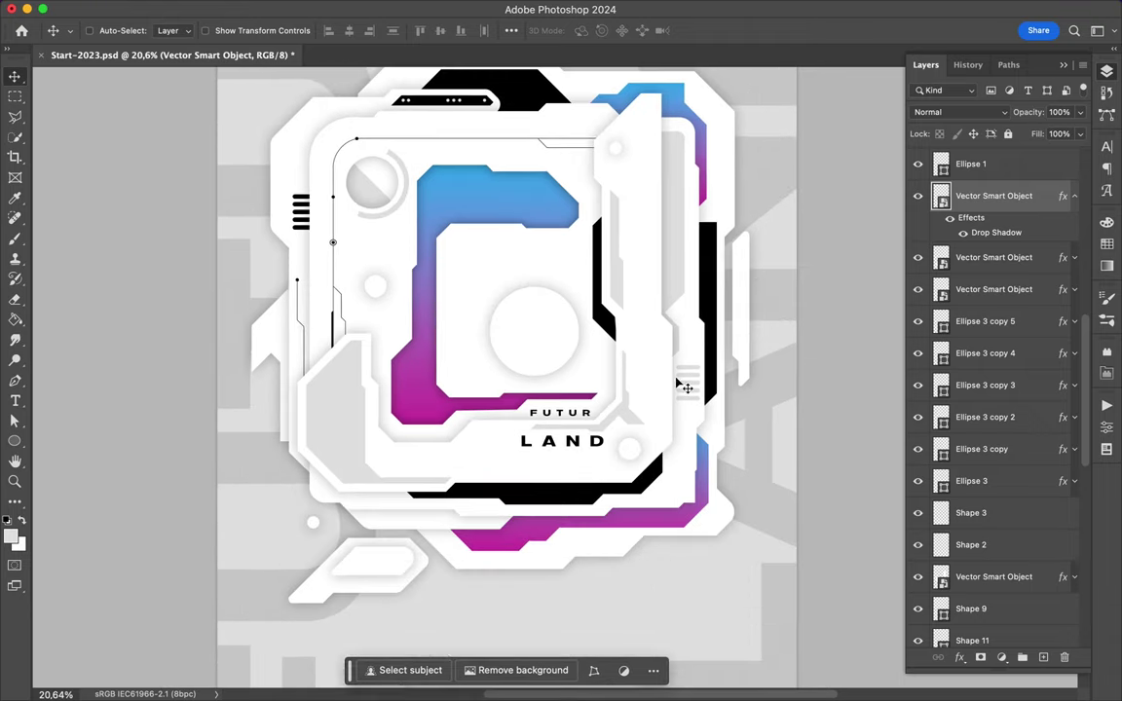
{"action": "left_click", "coordinate": [682, 383], "text": "super"}
{"action": "mouse_move", "coordinate": [941, 478]}
{"action": "left_mouse_down"}
{"action": "mouse_move", "coordinate": [973, 349]}
{"action": "mouse_move", "coordinate": [974, 161]}
{"action": "left_mouse_up"}
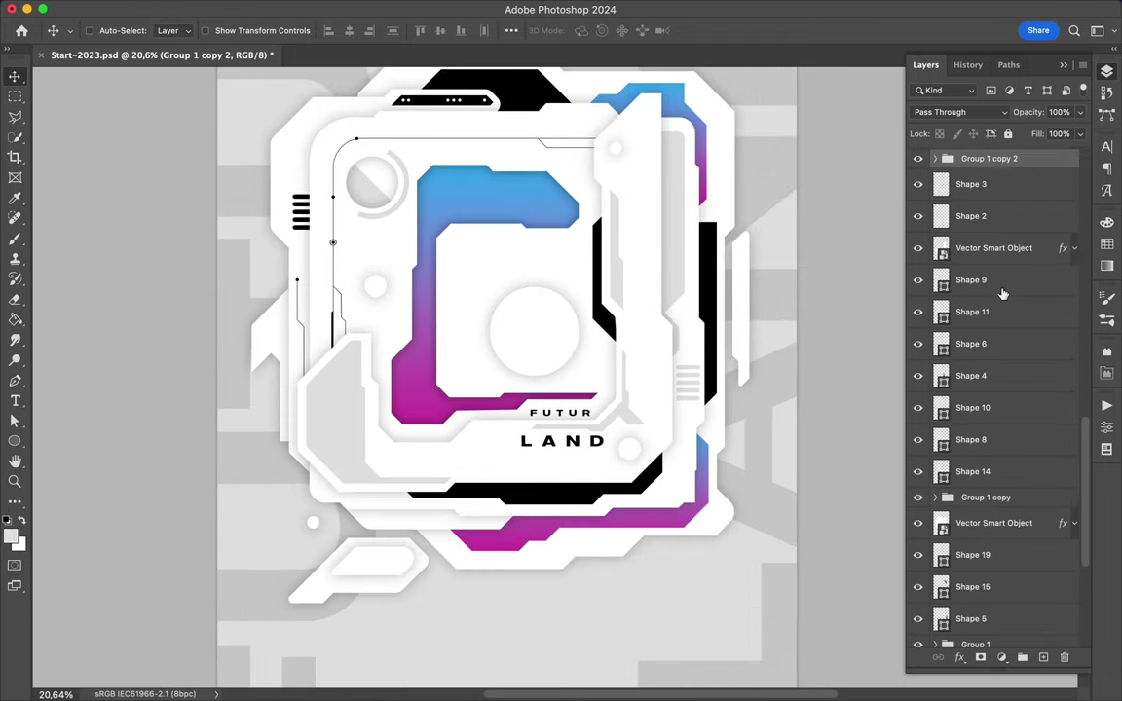
{"action": "scroll", "coordinate": [993, 292], "scroll_direction": "up", "scroll_amount": 5}
{"action": "left_click_drag", "start_coordinate": [974, 395], "coordinate": [974, 185]}
{"action": "key", "text": "super+t"}
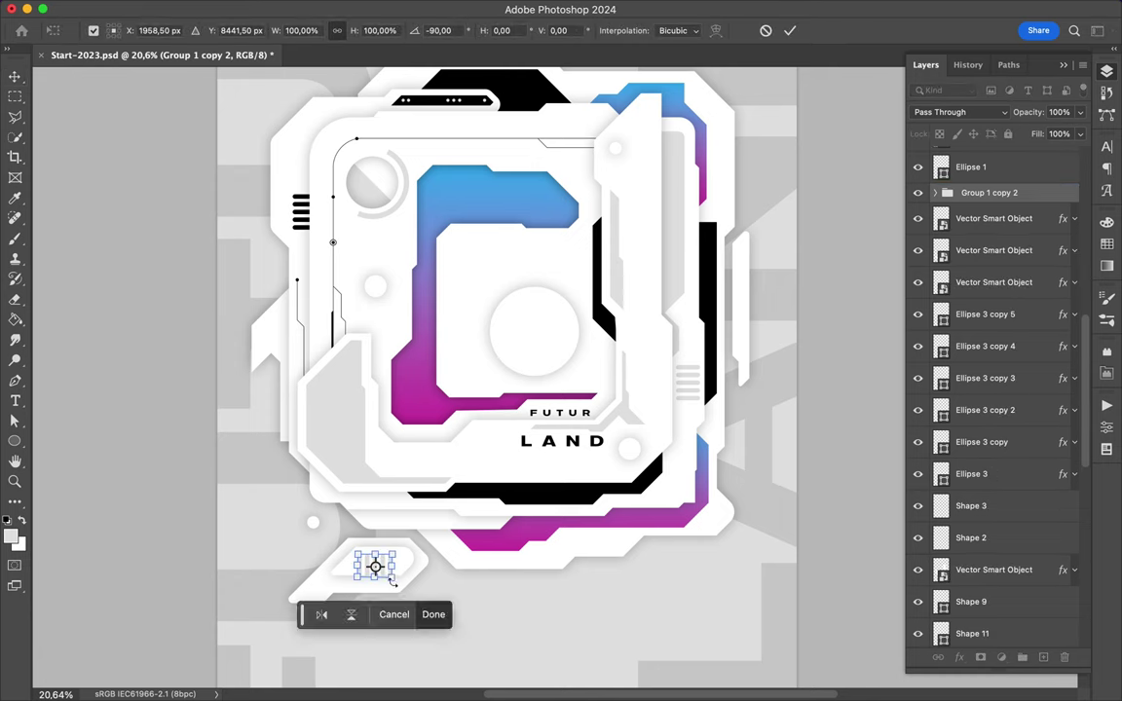
{"action": "key", "text": "Return"}
- Change the fill of the copied bar shapes to gradient stripes
{"action": "key", "text": "a"}
{"action": "left_click", "coordinate": [937, 193]}
{"action": "left_click", "coordinate": [232, 31]}
{"action": "key", "text": "Escape"}
{"action": "scroll", "coordinate": [353, 561], "scroll_direction": "up", "scroll_amount": 2}
- Fill the Shape 20 wedge in the top-left dial black and duplicate the centre circle layer
{"action": "key", "text": "v"}
{"action": "scroll", "coordinate": [341, 581], "scroll_direction": "down", "scroll_amount": 1}
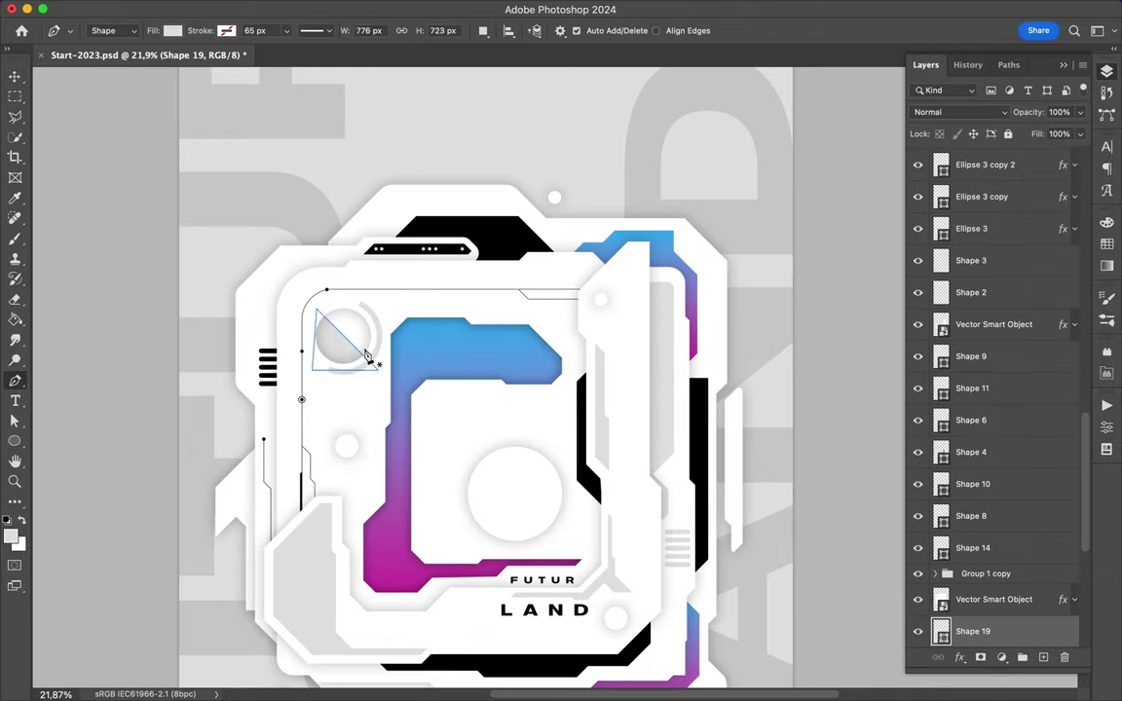
{"action": "left_click", "coordinate": [175, 30]}
{"action": "left_click", "coordinate": [64, 76]}
{"action": "key", "text": "v"}
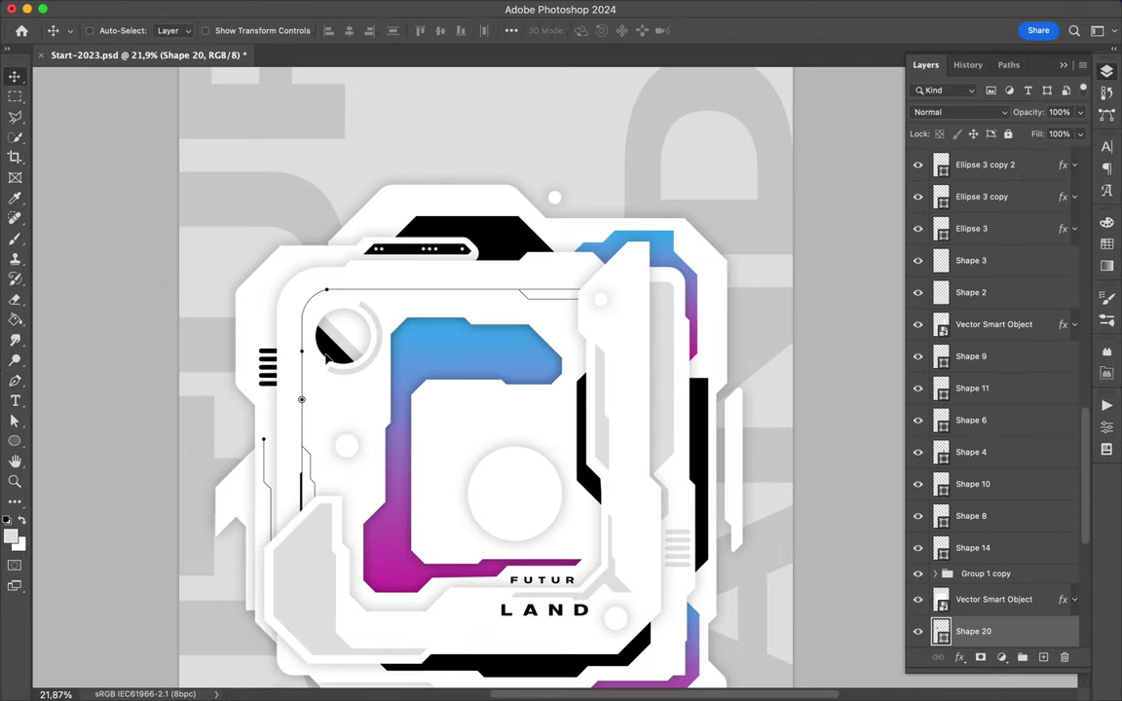
{"action": "scroll", "coordinate": [628, 464], "scroll_direction": "down", "scroll_amount": 3}
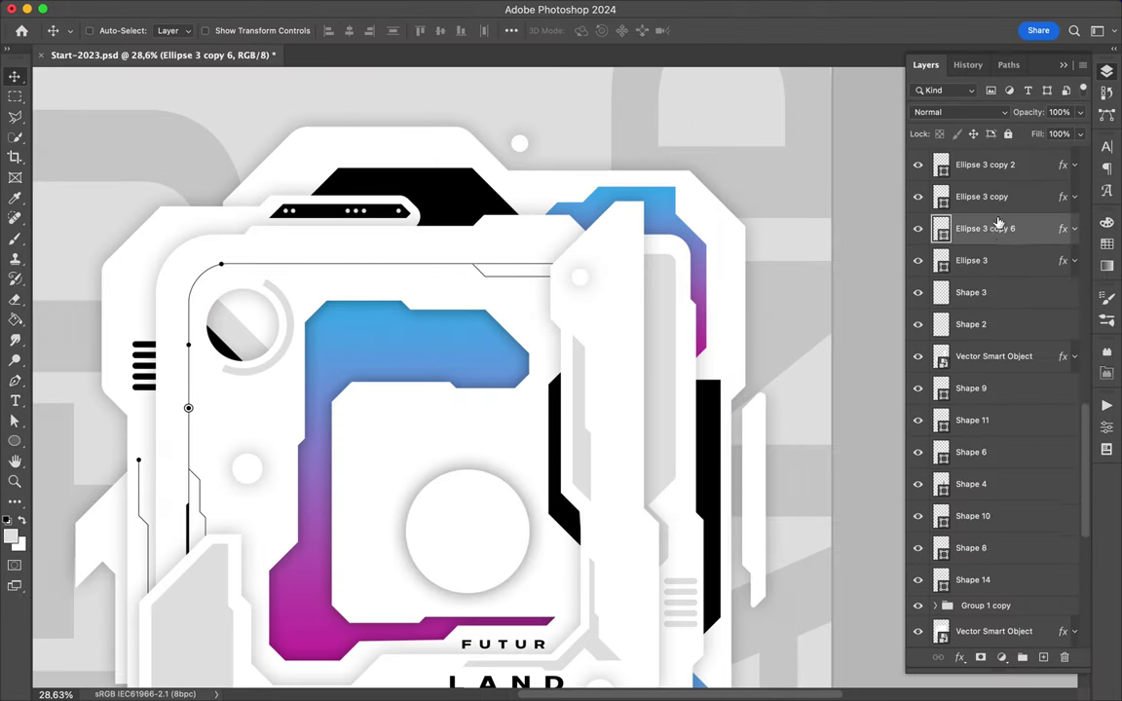
{"action": "right_click", "coordinate": [997, 224]}
{"action": "key", "text": "Escape"}
{"action": "key", "text": "ctrl+t"}
- Give the copied centre circle a black outline stroke
{"action": "left_click", "coordinate": [15, 421]}
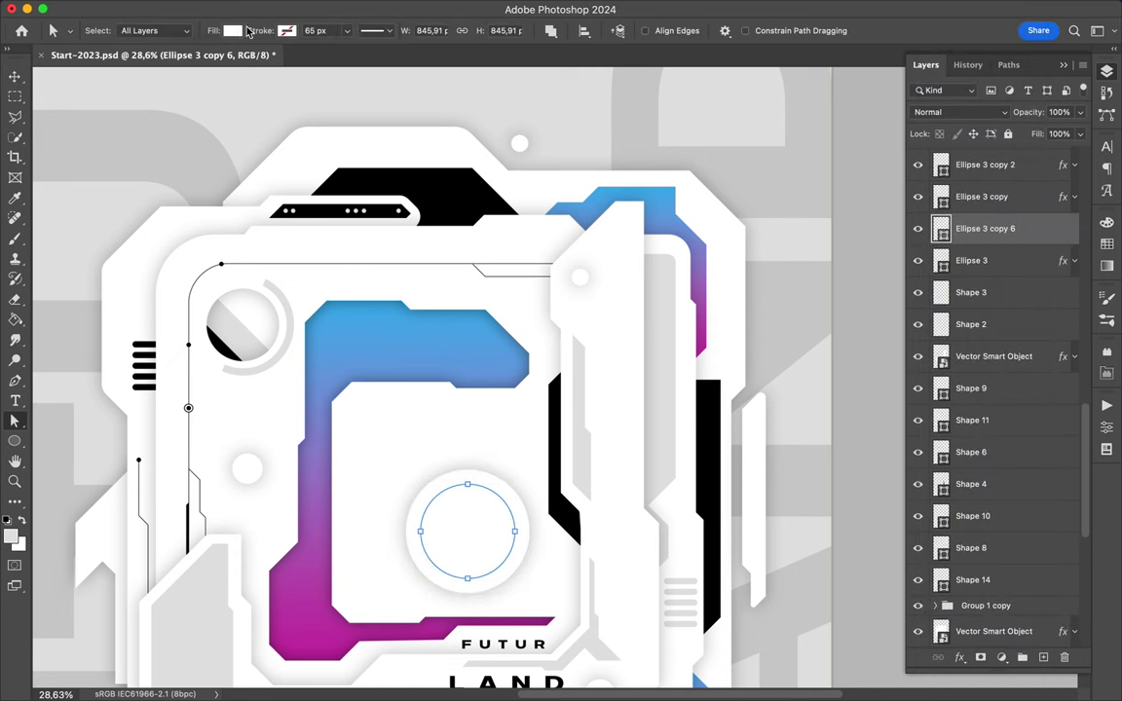
{"action": "left_click", "coordinate": [262, 30]}
{"action": "left_click", "coordinate": [201, 110]}
{"action": "key", "text": "v"}
{"action": "scroll", "coordinate": [452, 380], "scroll_direction": "up", "scroll_amount": 2}
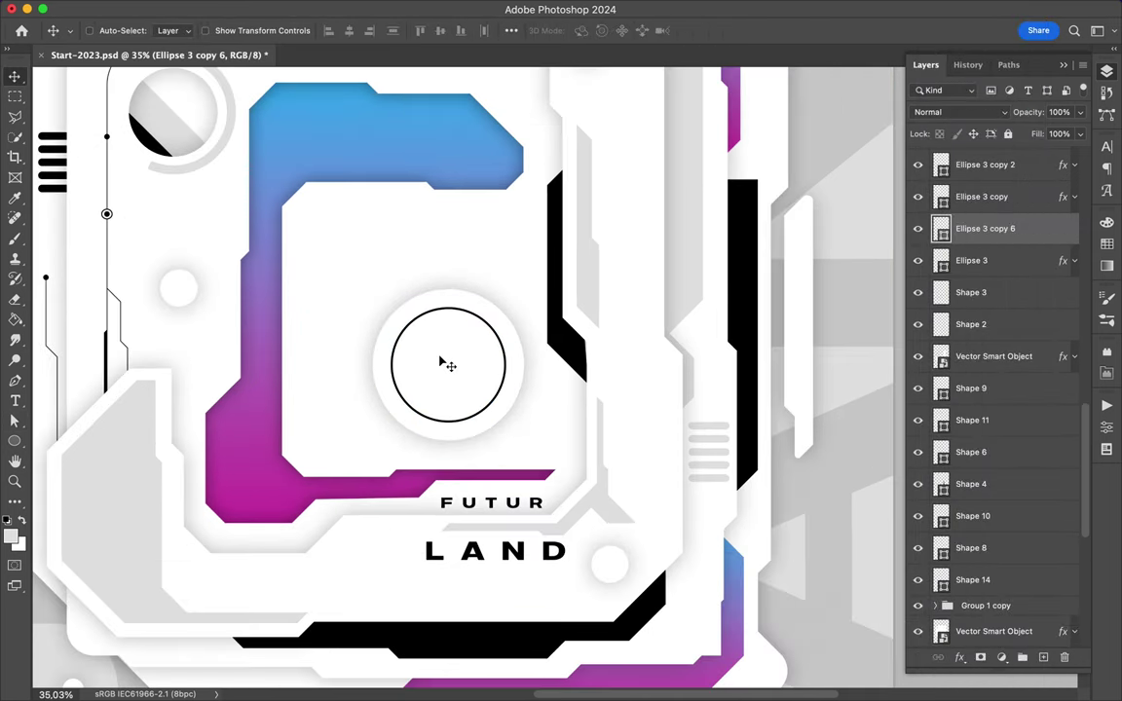
- Set the LAND title to a compressed font style with letter spacing 0
{"action": "left_click", "coordinate": [497, 551], "text": "ctrl"}
{"action": "left_click", "coordinate": [1106, 146]}
{"action": "left_click", "coordinate": [1069, 183]}
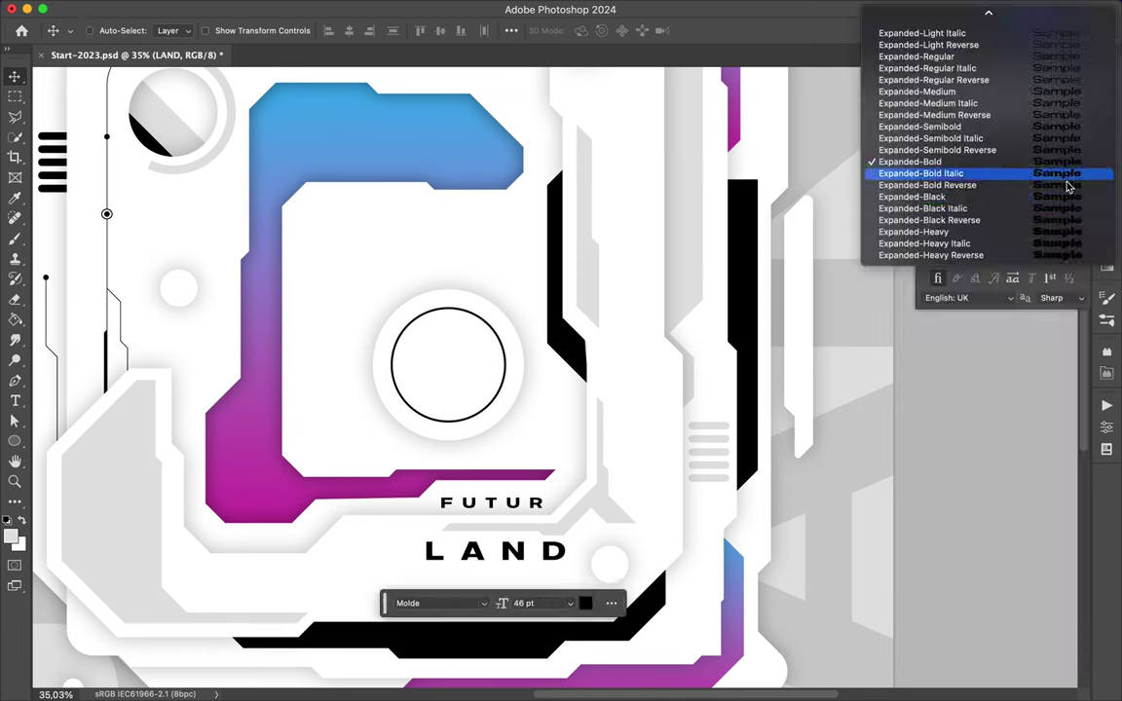
{"action": "scroll", "coordinate": [1069, 183], "scroll_direction": "up", "scroll_amount": 5}
{"action": "left_click", "coordinate": [1084, 174]}
{"action": "left_click", "coordinate": [1044, 204]}
{"action": "type", "text": "0"}
{"action": "key", "text": "Return"}
- Enlarge the LAND title to about 182%
{"action": "key", "text": "ctrl+t"}
{"action": "left_click_drag", "start_coordinate": [505, 564], "coordinate": [533, 596]}
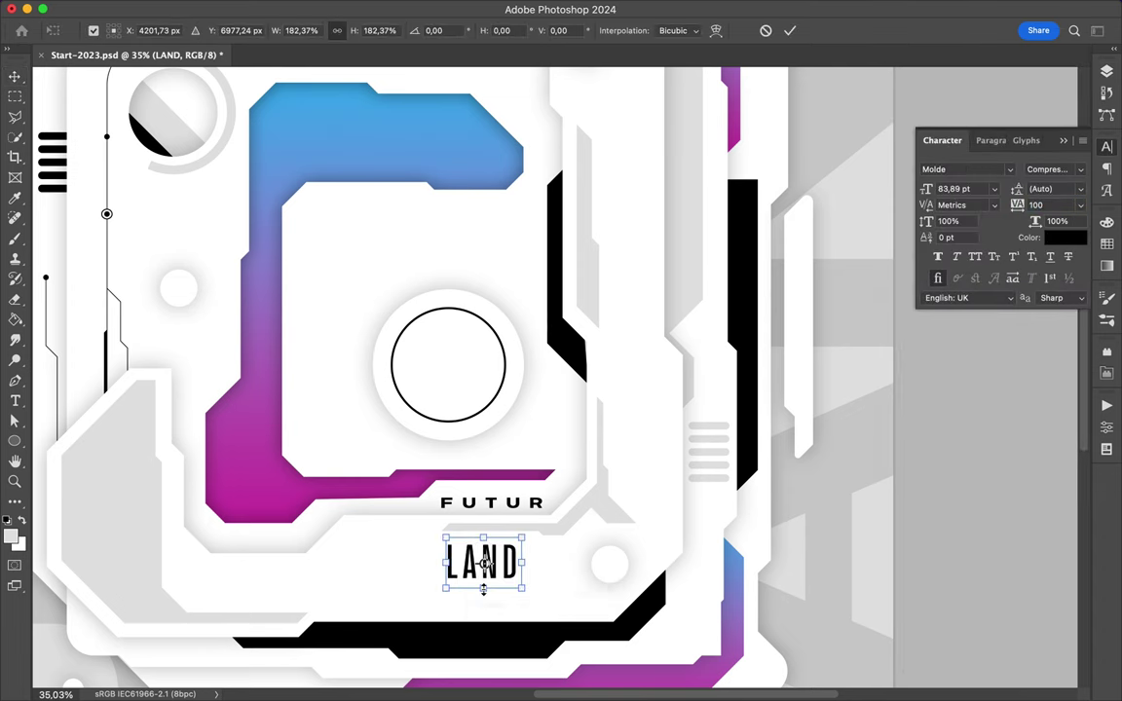
{"action": "key", "text": "Return"}
{"action": "left_click", "coordinate": [511, 511]}
{"action": "left_click", "coordinate": [439, 570], "text": "ctrl"}
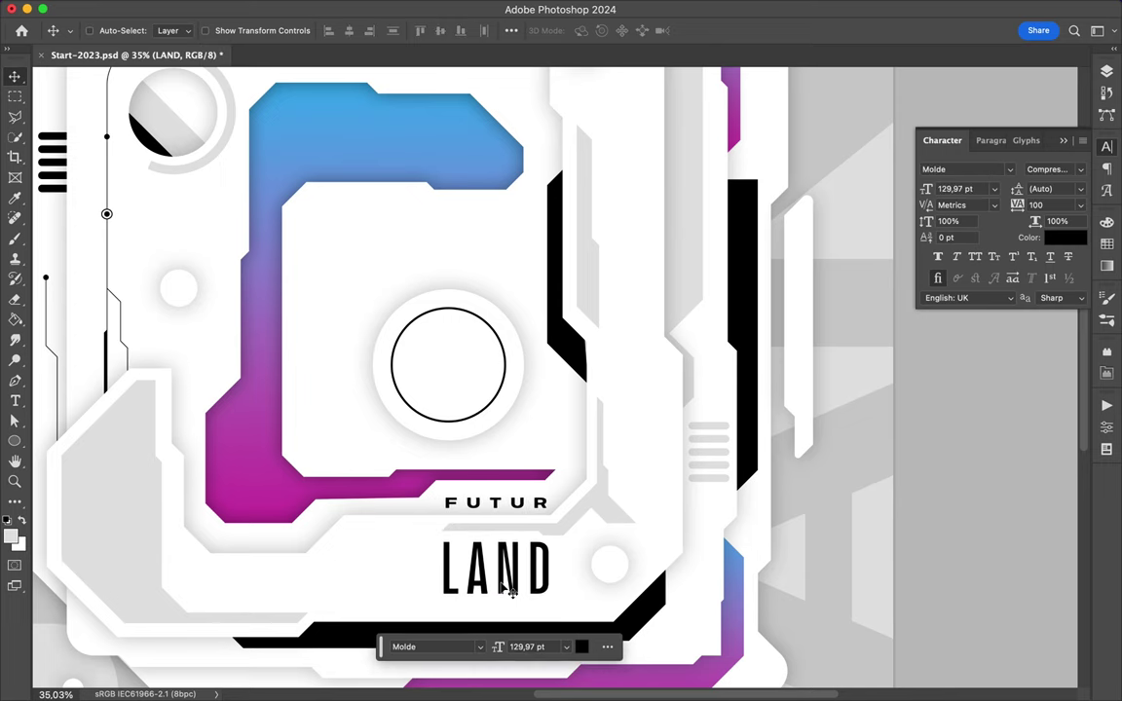
- Shrink the centre circle down to a small ring
{"action": "scroll", "coordinate": [457, 469], "scroll_direction": "down", "scroll_amount": 3}
{"action": "left_click", "coordinate": [451, 325], "text": "ctrl"}
{"action": "key", "text": "ctrl+t"}
{"action": "left_click_drag", "start_coordinate": [416, 319], "coordinate": [440, 343]}
{"action": "key", "text": "Return"}
{"action": "scroll", "coordinate": [542, 310], "scroll_direction": "down", "scroll_amount": 2}
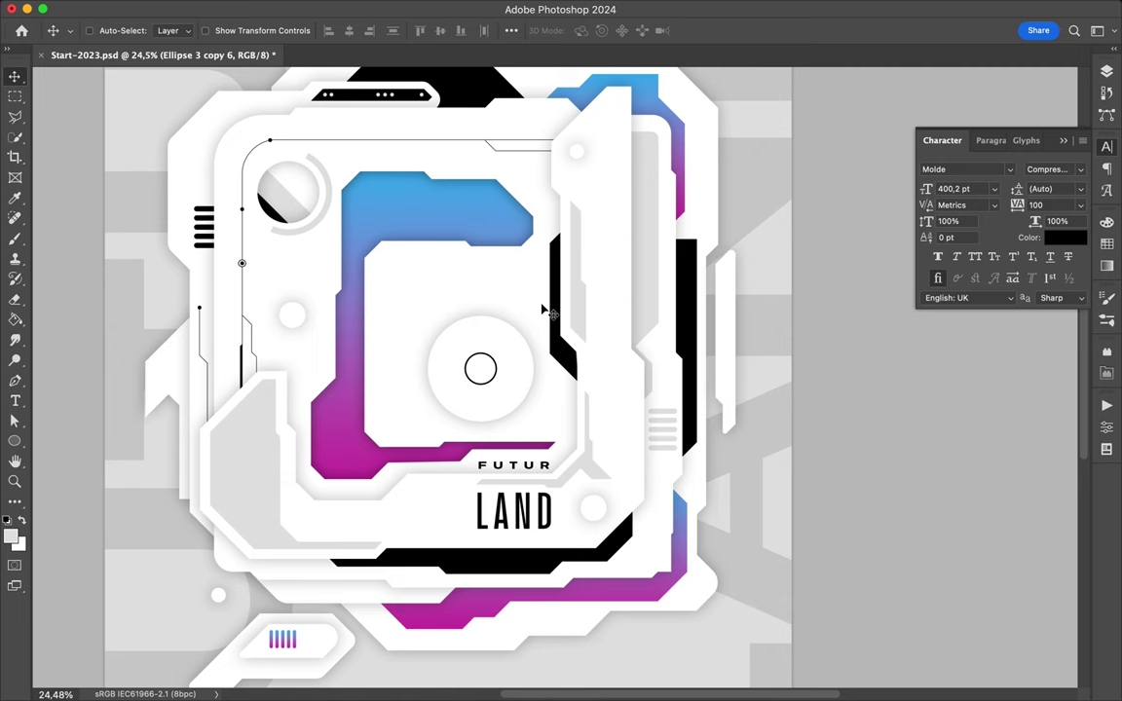
- Copy the centre ring and resize the copies to fit the central circle
{"action": "left_click", "coordinate": [1106, 71]}
{"action": "left_click_drag", "start_coordinate": [983, 465], "coordinate": [996, 425]}
{"action": "key", "text": "ctrl+t"}
{"action": "mouse_move", "coordinate": [521, 329]}
{"action": "left_mouse_down"}
{"action": "mouse_move", "coordinate": [497, 354]}
{"action": "mouse_move", "coordinate": [527, 414]}
{"action": "left_mouse_up"}
{"action": "key", "text": "Return"}
{"action": "key", "text": "ctrl+t"}
{"action": "key", "text": "Return"}
{"action": "key", "text": "ctrl+t"}
{"action": "key", "text": "Return"}
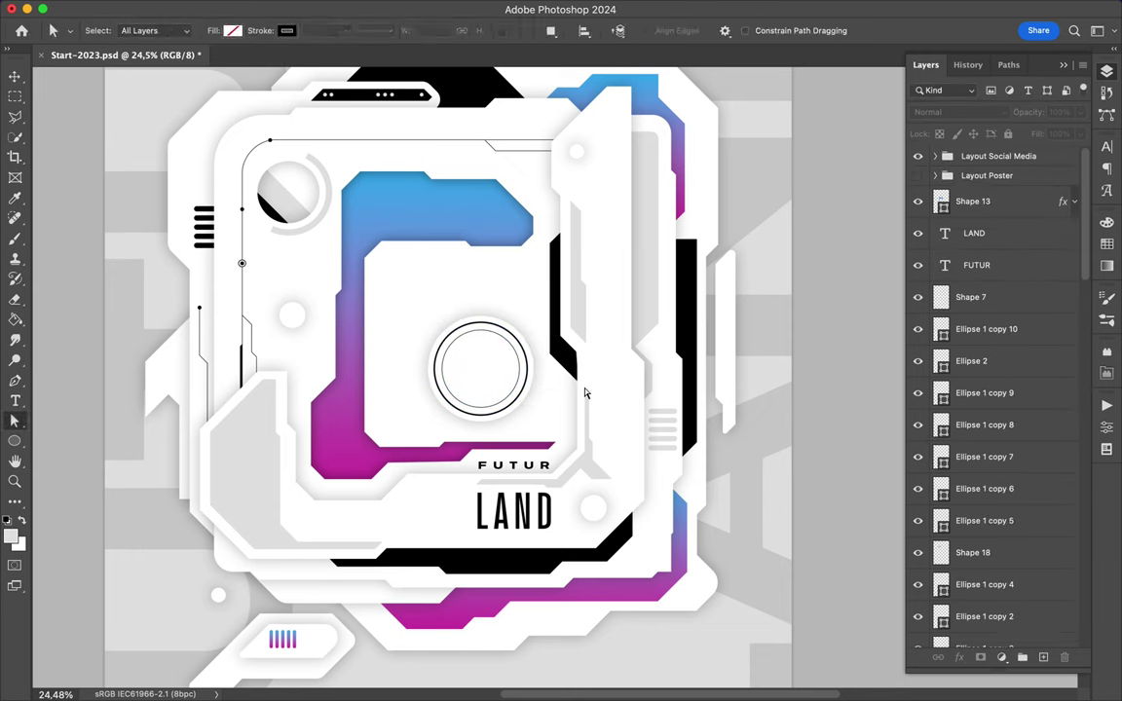
- Duplicate the circle's outline and scale the thin 5 px inner ring just inside the 15 px outer ring
{"action": "left_click", "coordinate": [516, 346]}
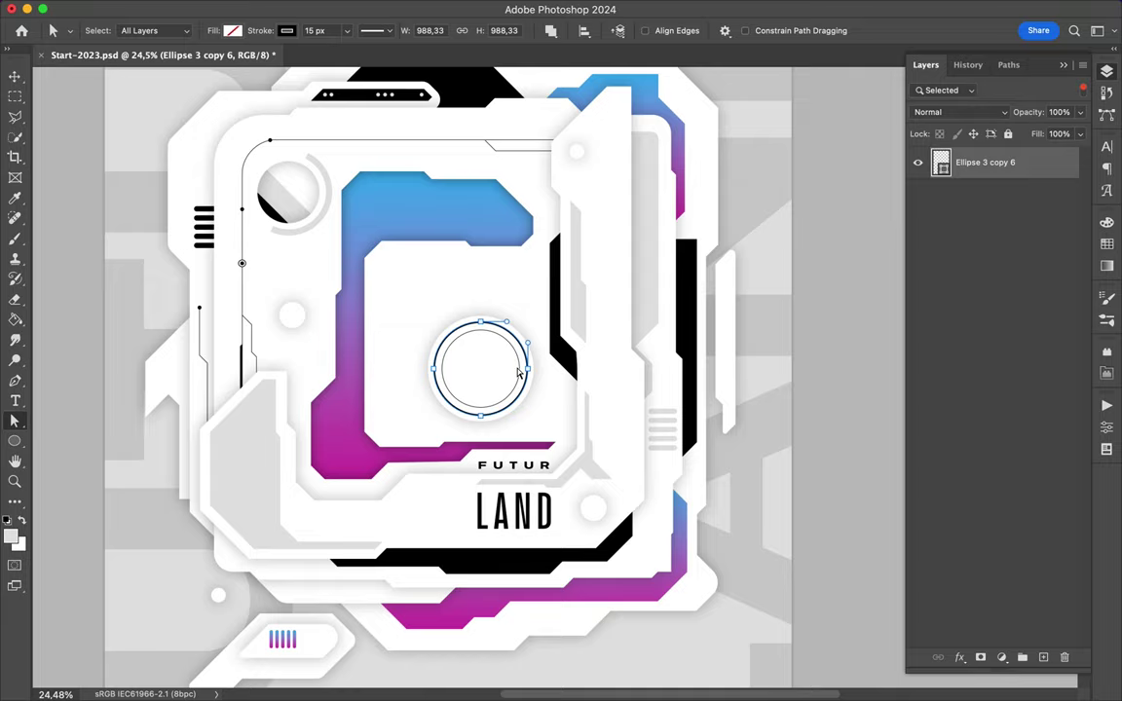
{"action": "scroll", "coordinate": [519, 373], "scroll_direction": "up", "scroll_amount": 3}
{"action": "key", "text": "ctrl+j"}
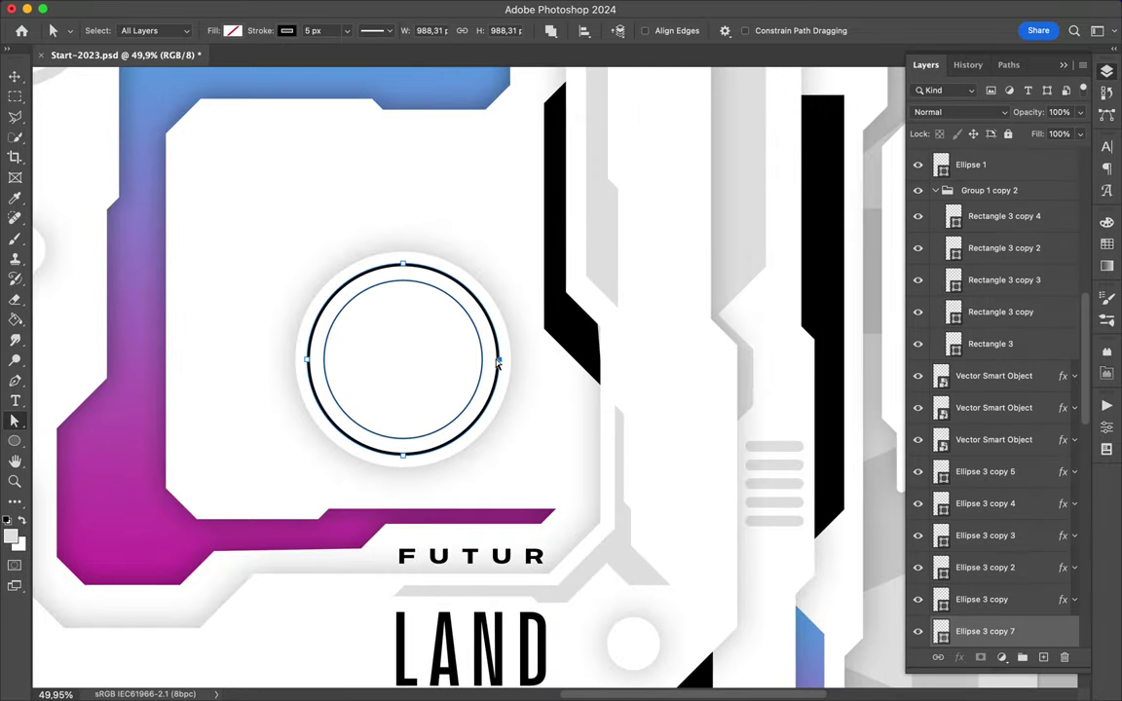
{"action": "key", "text": "ctrl+t"}
{"action": "left_click_drag", "start_coordinate": [521, 295], "coordinate": [451, 324]}
{"action": "key", "text": "Return"}
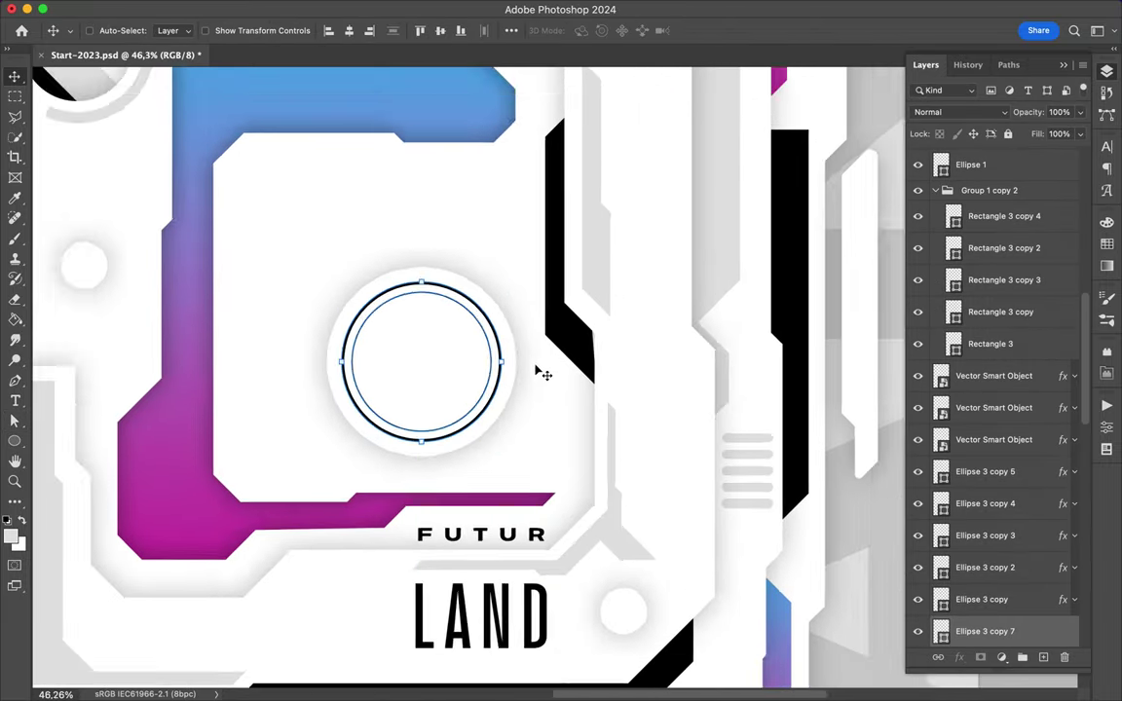
{"action": "scroll", "coordinate": [541, 372], "scroll_direction": "down", "scroll_amount": 3}
{"action": "scroll", "coordinate": [631, 322], "scroll_direction": "up", "scroll_amount": 1}
{"action": "scroll", "coordinate": [631, 331], "scroll_direction": "down", "scroll_amount": 2}
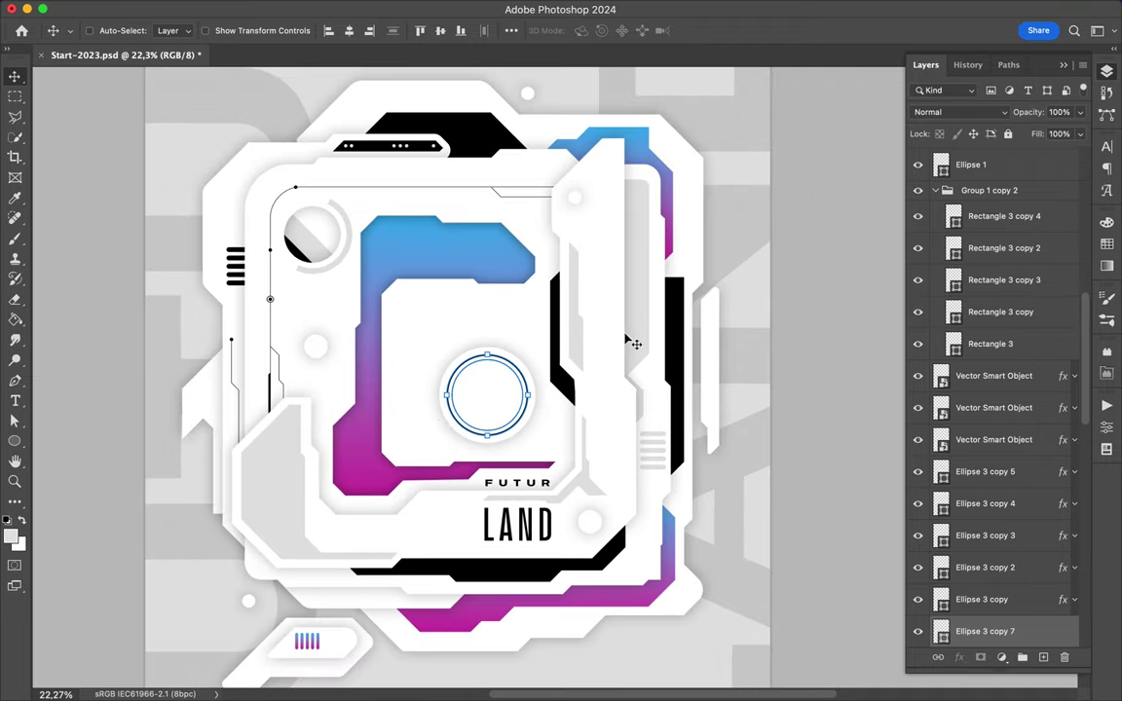
{"action": "scroll", "coordinate": [213, 450], "scroll_direction": "up", "scroll_amount": 2}
- Try a black-outlined Pen line on the left grey panel, then abandon it
{"action": "scroll", "coordinate": [234, 418], "scroll_direction": "up", "scroll_amount": 2}
{"action": "key", "text": "p"}
{"action": "left_click", "coordinate": [245, 371]}
{"action": "left_click", "coordinate": [245, 497]}
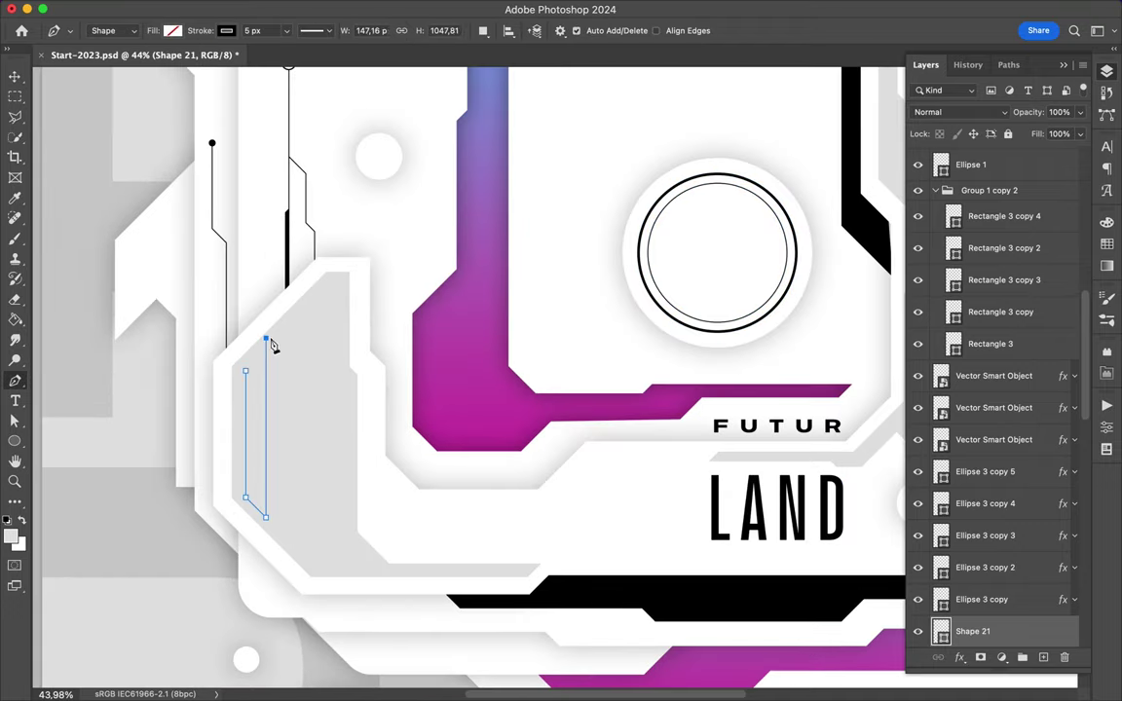
{"action": "left_click", "coordinate": [226, 33]}
{"action": "left_click", "coordinate": [127, 58]}
{"action": "mouse_move", "coordinate": [973, 631]}
{"action": "left_mouse_down"}
{"action": "mouse_move", "coordinate": [977, 205]}
{"action": "mouse_move", "coordinate": [979, 219]}
{"action": "left_mouse_up"}
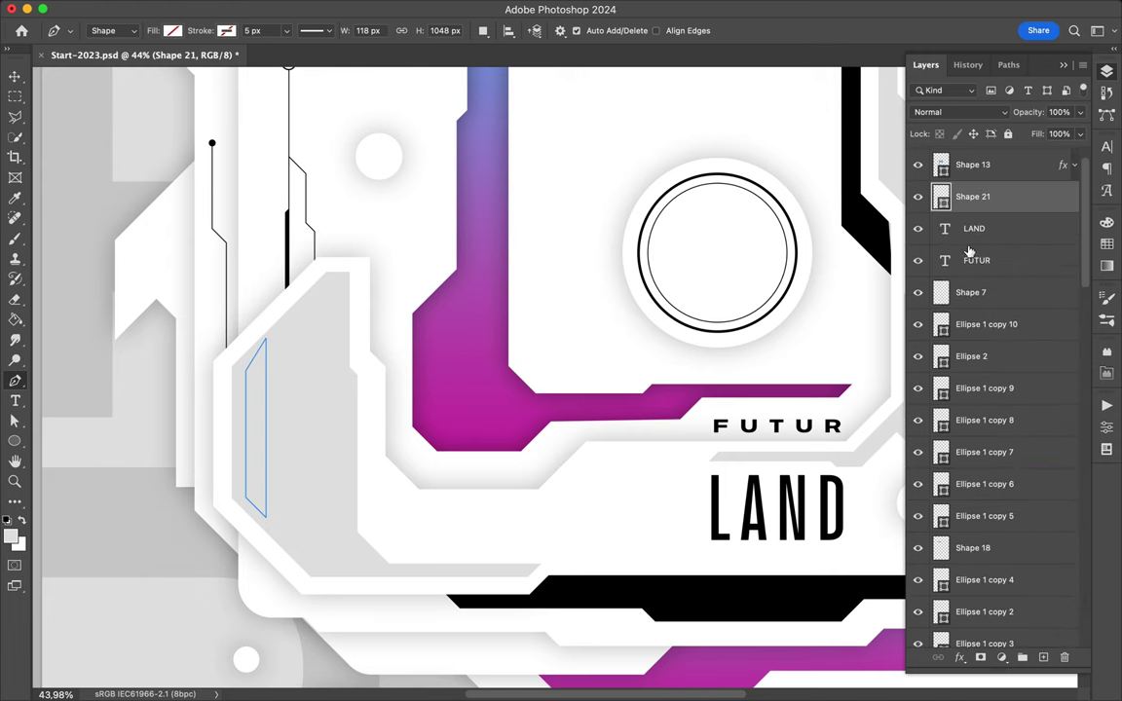
{"action": "left_click", "coordinate": [226, 32]}
{"action": "left_click", "coordinate": [199, 113]}
{"action": "key", "text": "Return"}
{"action": "left_click", "coordinate": [584, 266]}
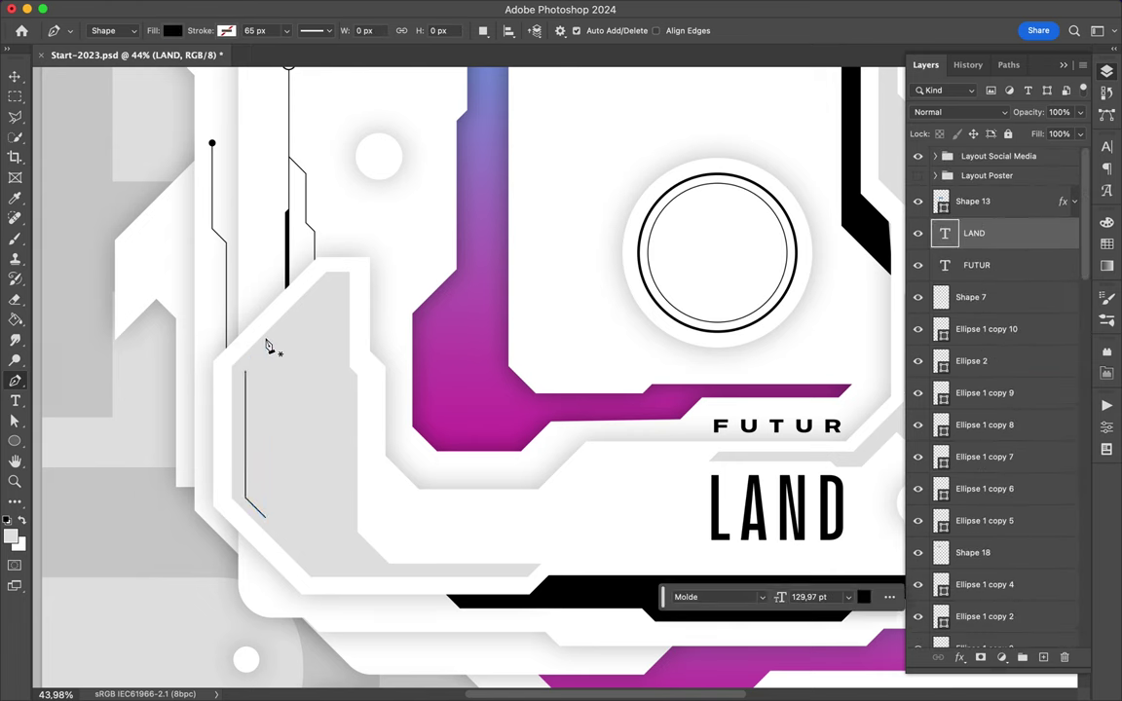
- Draw a tall rounded capsule on the left grey panel with no fill and a black outline
{"action": "key", "text": "u"}
{"action": "left_click_drag", "start_coordinate": [268, 341], "coordinate": [263, 496]}
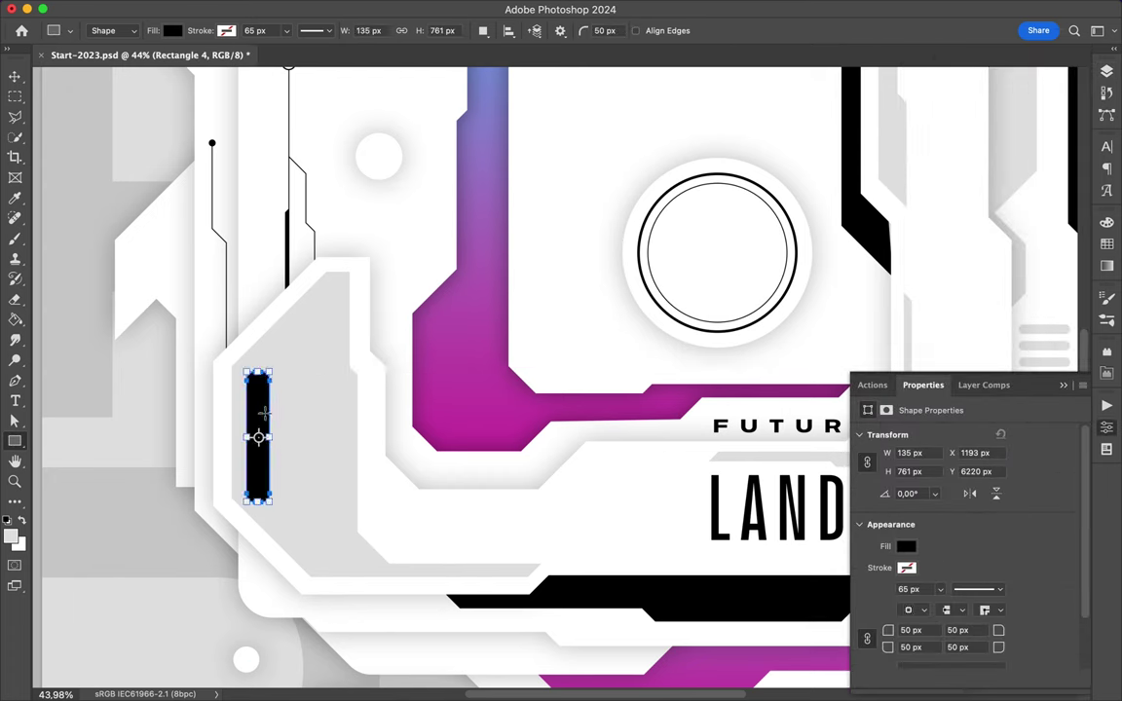
{"action": "key", "text": "a"}
{"action": "left_click", "coordinate": [232, 30]}
{"action": "left_click", "coordinate": [138, 55]}
{"action": "left_click", "coordinate": [286, 30]}
{"action": "left_click", "coordinate": [225, 110]}
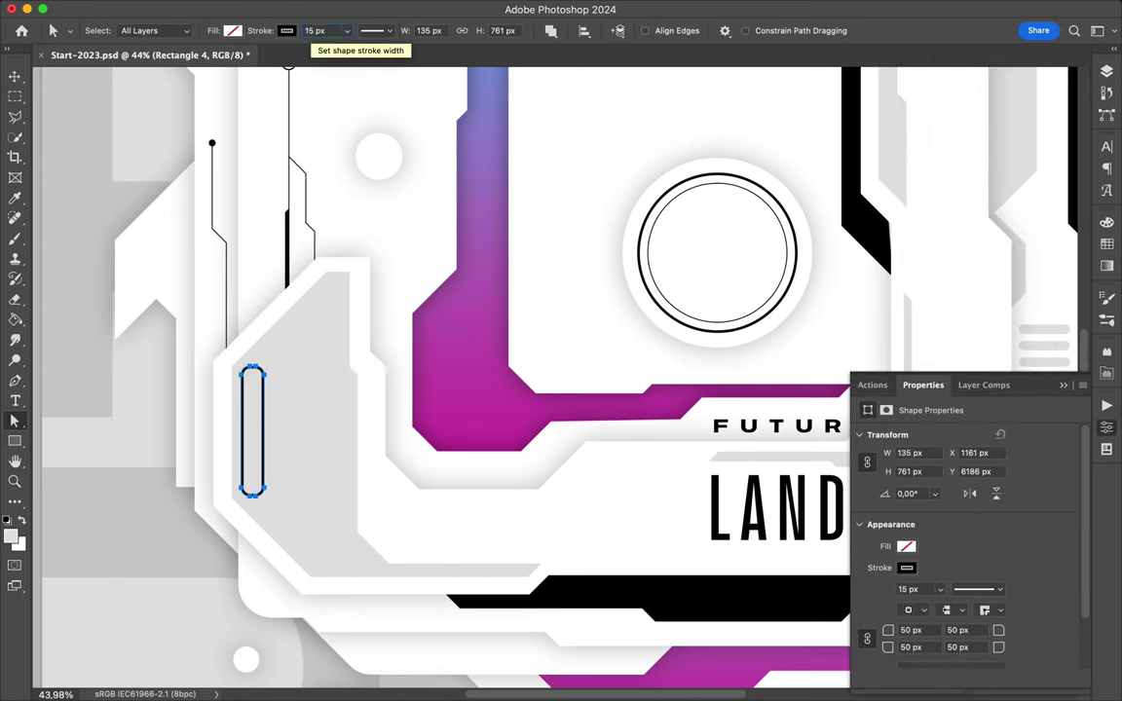
- Duplicate the capsule and shrink the copy into a small solid black pill inside it
{"action": "key", "text": "ctrl+plus"}
{"action": "key", "text": "F7"}
{"action": "key", "text": "ctrl+j"}
{"action": "key", "text": "ctrl+t"}
{"action": "mouse_move", "coordinate": [121, 552]}
{"action": "left_mouse_down"}
{"action": "mouse_move", "coordinate": [104, 413]}
{"action": "mouse_move", "coordinate": [100, 438]}
{"action": "left_mouse_up"}
{"action": "key", "text": "Return"}
{"action": "left_click", "coordinate": [232, 30]}
{"action": "left_click", "coordinate": [222, 61]}
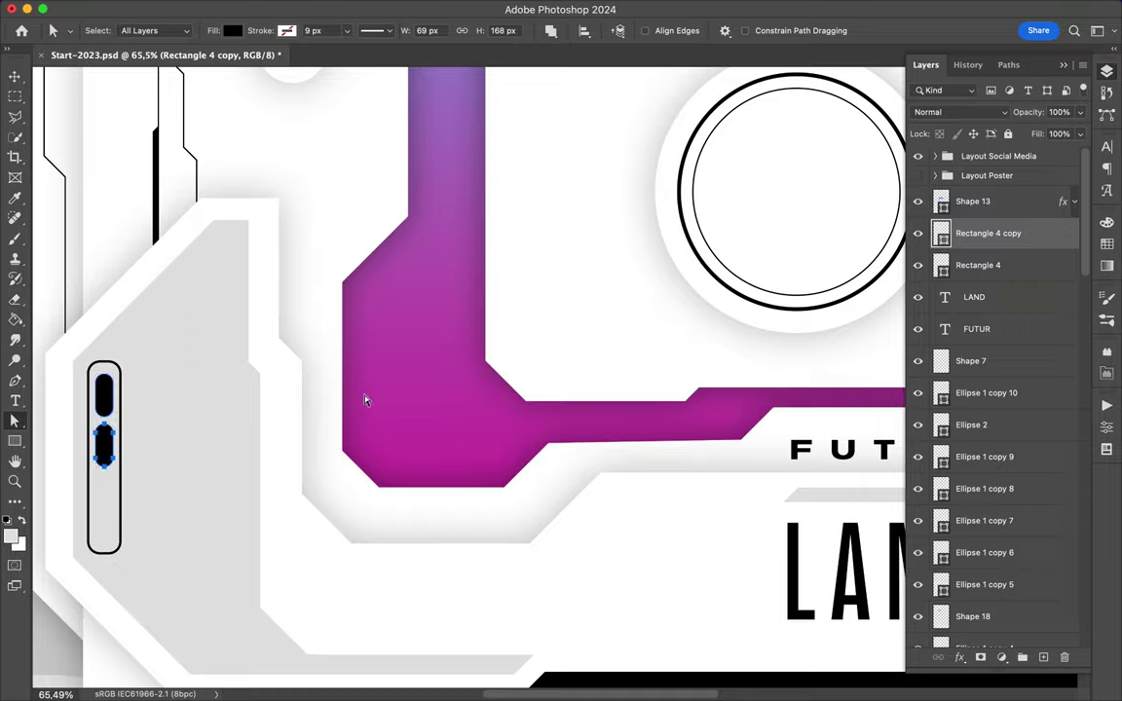
- Draw a tall thin bar on the right panel with a 5 px outline
{"action": "scroll", "coordinate": [531, 317], "scroll_direction": "down", "scroll_amount": 5}
{"action": "scroll", "coordinate": [531, 317], "scroll_direction": "down", "scroll_amount": 2}
{"action": "scroll", "coordinate": [548, 313], "scroll_direction": "down", "scroll_amount": 2}
{"action": "key", "text": "u"}
{"action": "left_click_drag", "start_coordinate": [665, 166], "coordinate": [677, 328]}
{"action": "key", "text": "a"}
{"action": "left_click", "coordinate": [286, 30]}
{"action": "type", "text": "5"}
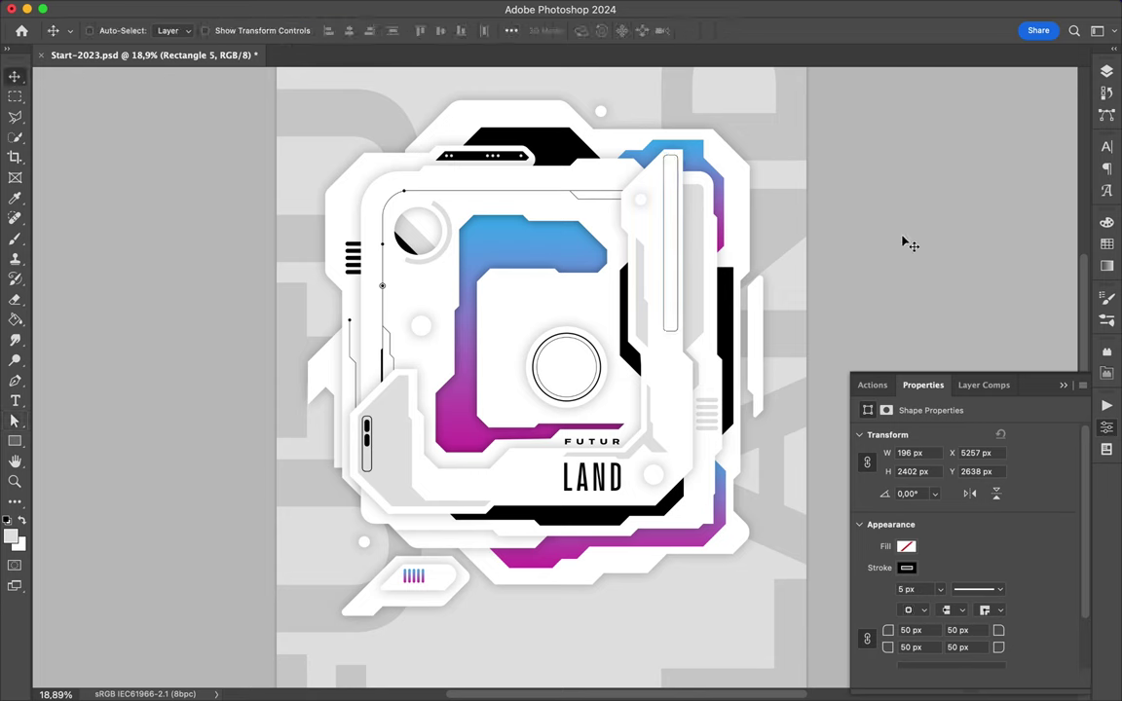
{"action": "scroll", "coordinate": [906, 242], "scroll_direction": "up", "scroll_amount": 2}
{"action": "scroll", "coordinate": [630, 227], "scroll_direction": "down", "scroll_amount": 1}
- Start an angular outline path at the top right and move its layer above LAND
{"action": "key", "text": "p"}
{"action": "left_click", "coordinate": [500, 186]}
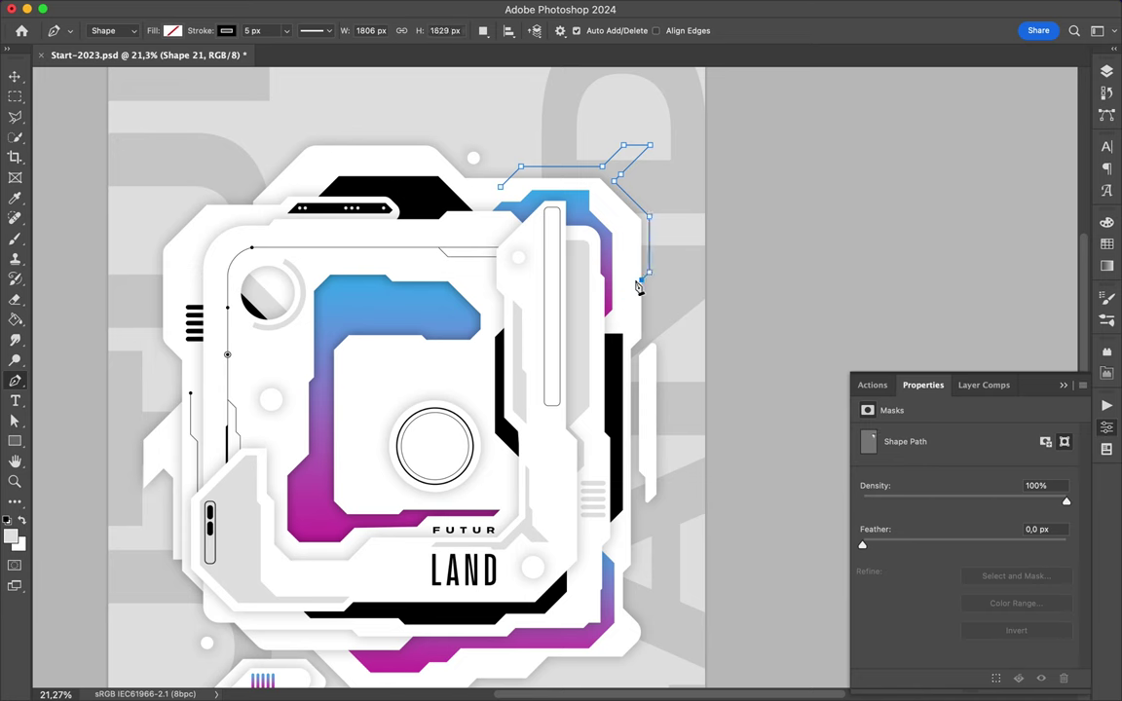
{"action": "key", "text": "v"}
{"action": "left_click", "coordinate": [1106, 71]}
{"action": "scroll", "coordinate": [987, 418], "scroll_direction": "down", "scroll_amount": 5}
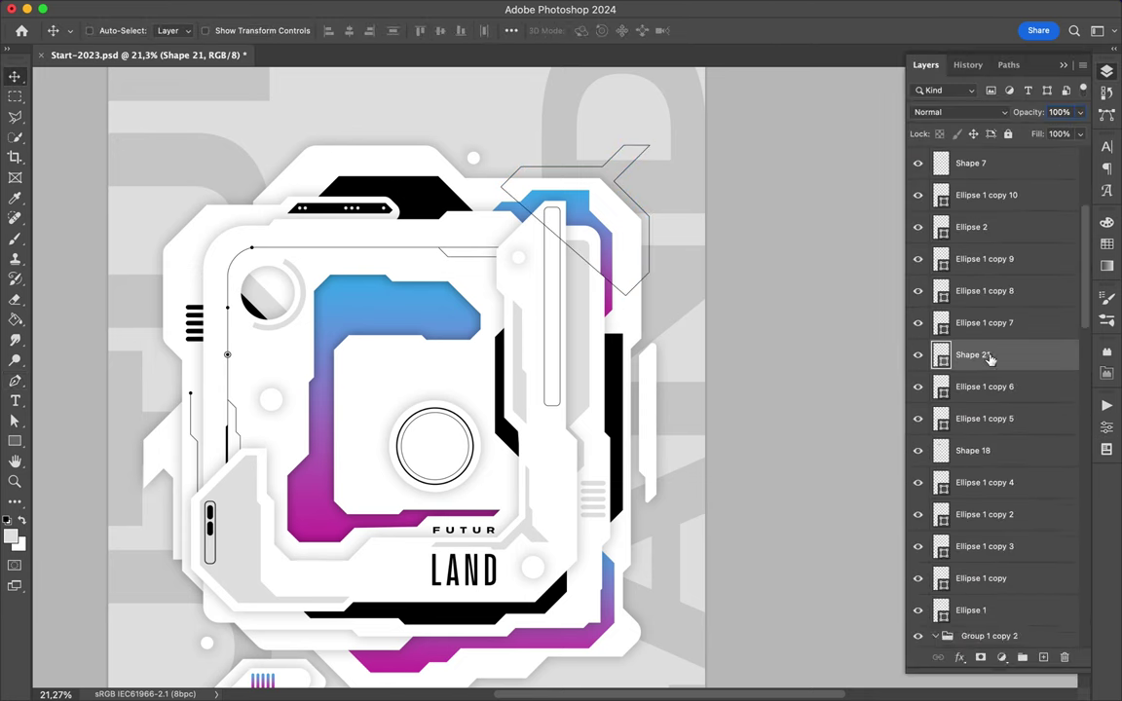
{"action": "scroll", "coordinate": [993, 331], "scroll_direction": "down", "scroll_amount": 2}
{"action": "left_click_drag", "start_coordinate": [995, 300], "coordinate": [974, 545]}
{"action": "key", "text": "a"}
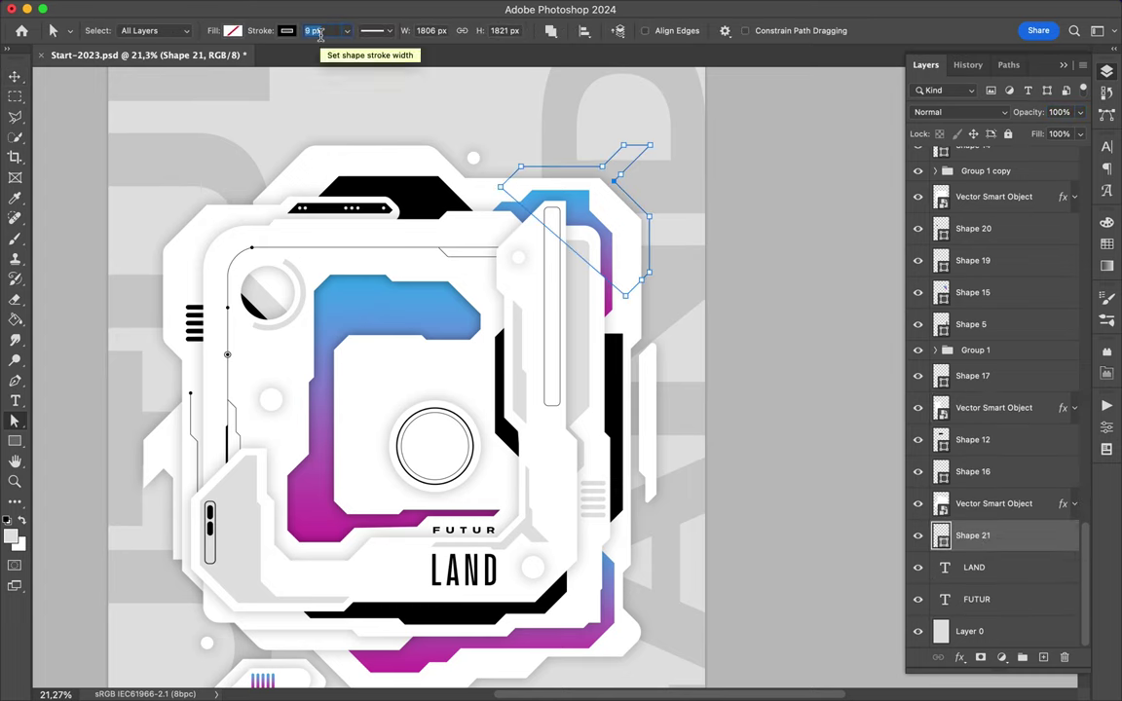
{"action": "key", "text": "v"}
- Trace an angular outline path down the left side of the panel stack
{"action": "key", "text": "p"}
{"action": "scroll", "coordinate": [182, 388], "scroll_direction": "down", "scroll_amount": 1}
{"action": "left_click", "coordinate": [235, 183]}
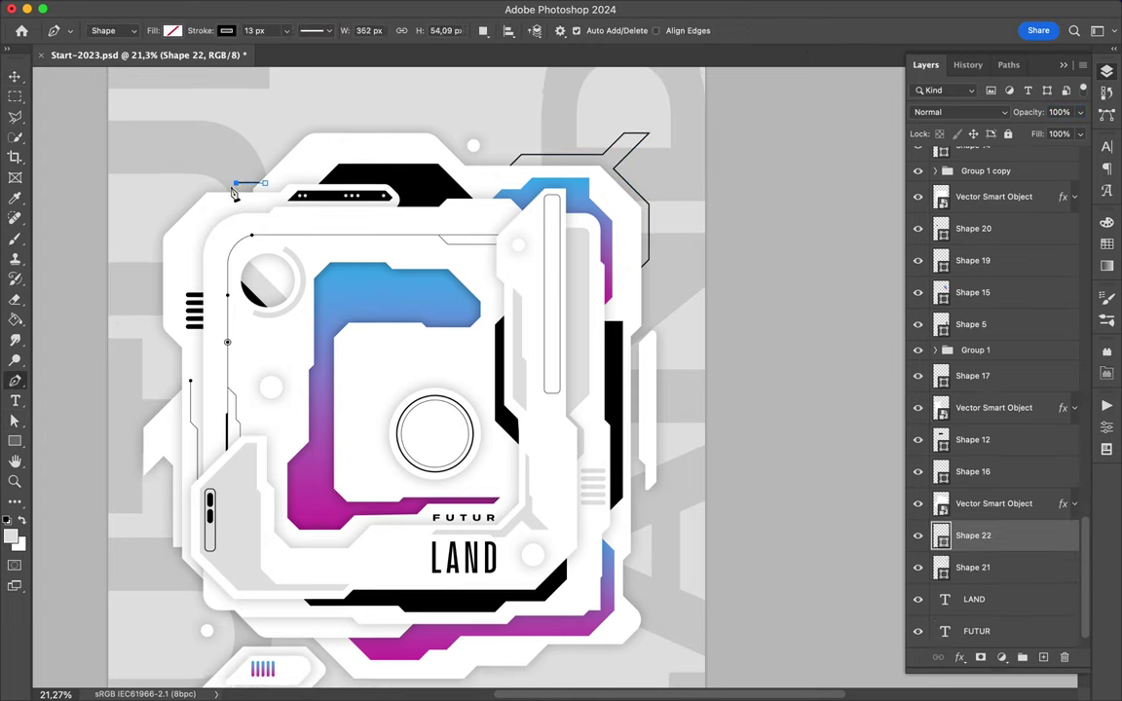
{"action": "left_click", "coordinate": [177, 419]}
{"action": "scroll", "coordinate": [219, 521], "scroll_direction": "down", "scroll_amount": 3}
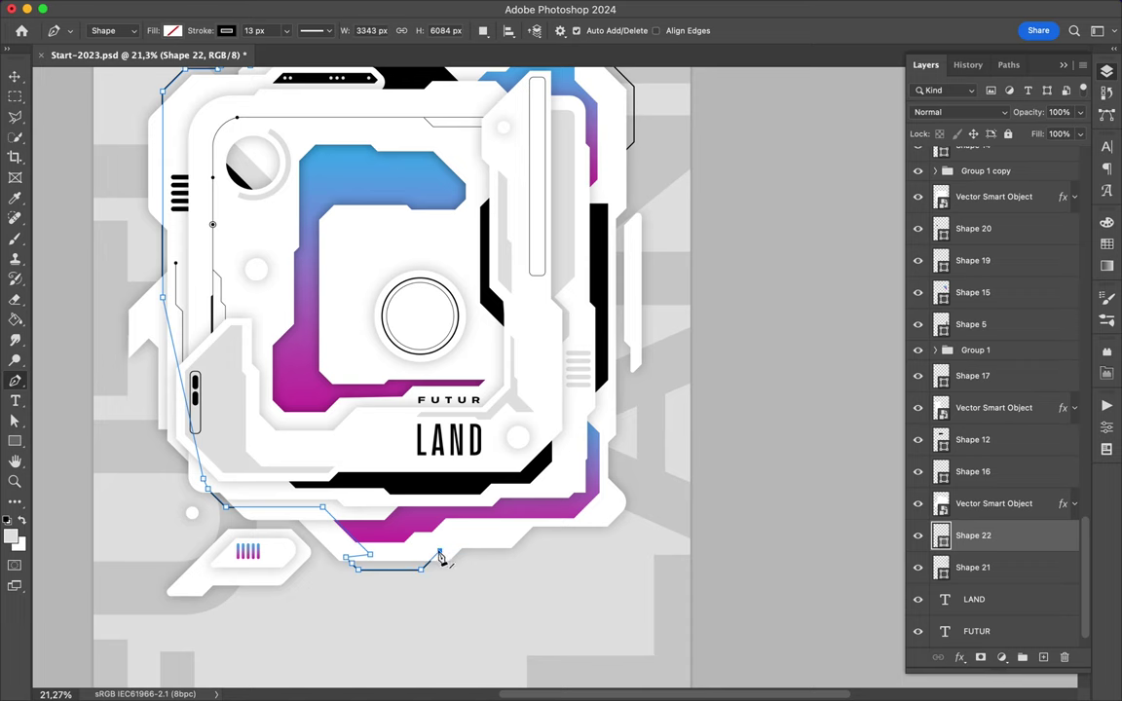
{"action": "scroll", "coordinate": [587, 521], "scroll_direction": "up", "scroll_amount": 4}
{"action": "left_click", "coordinate": [266, 220]}
{"action": "scroll", "coordinate": [475, 163], "scroll_direction": "down", "scroll_amount": 1}
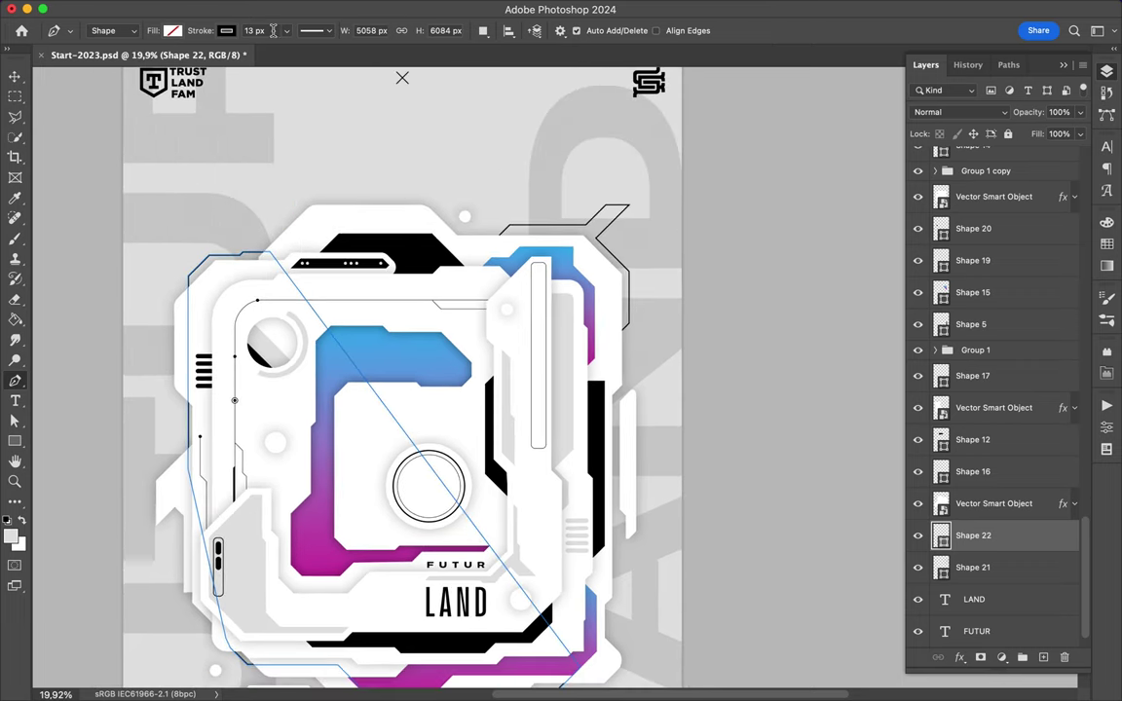
{"action": "scroll", "coordinate": [298, 362], "scroll_direction": "up", "scroll_amount": 3}
{"action": "left_click", "coordinate": [581, 263]}
- Draw another side edge path with no fill and a black 7 px outline
{"action": "left_click", "coordinate": [1044, 657]}
{"action": "left_click", "coordinate": [197, 289]}
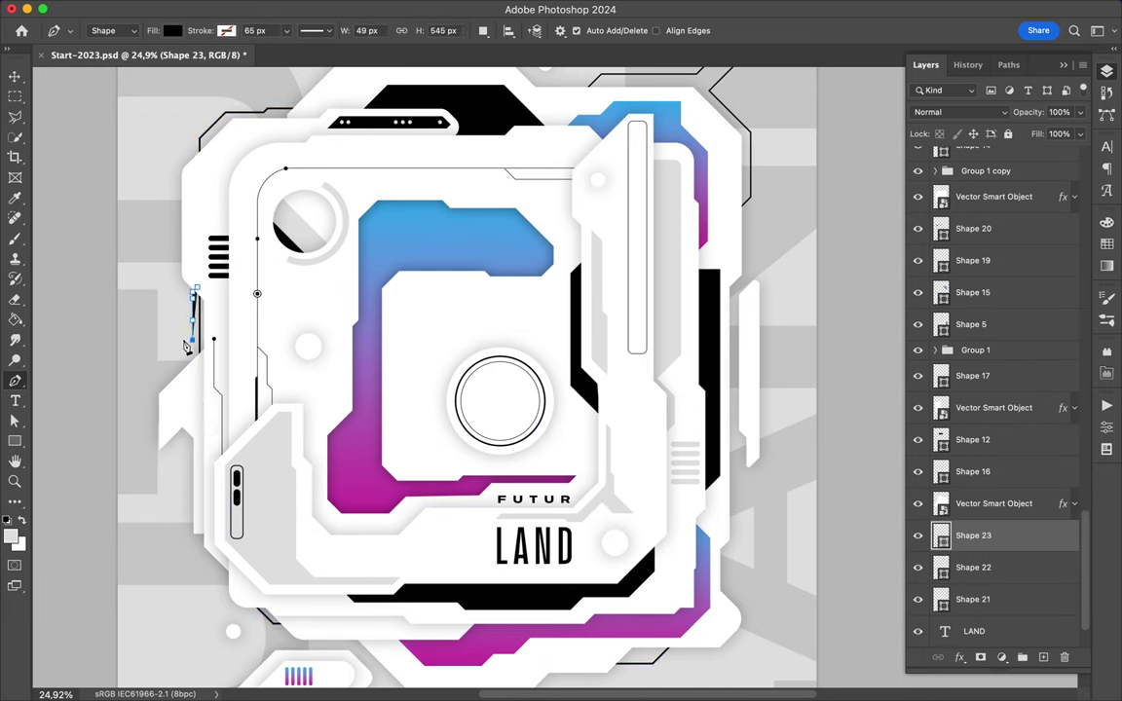
{"action": "key", "text": "a"}
{"action": "left_click", "coordinate": [286, 30]}
{"action": "left_click", "coordinate": [331, 30]}
{"action": "key", "text": "Return"}
{"action": "key", "text": "p"}
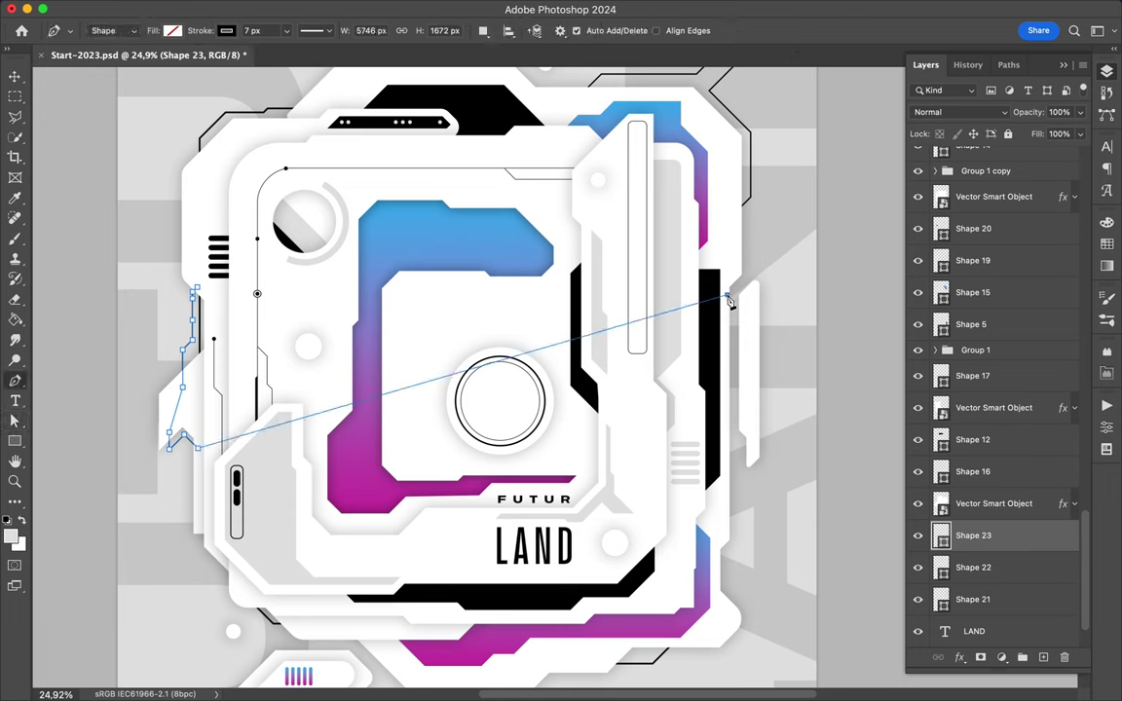
{"action": "key", "text": "v"}
- Copy a small dot onto the end of the right-side line
{"action": "key", "text": "a"}
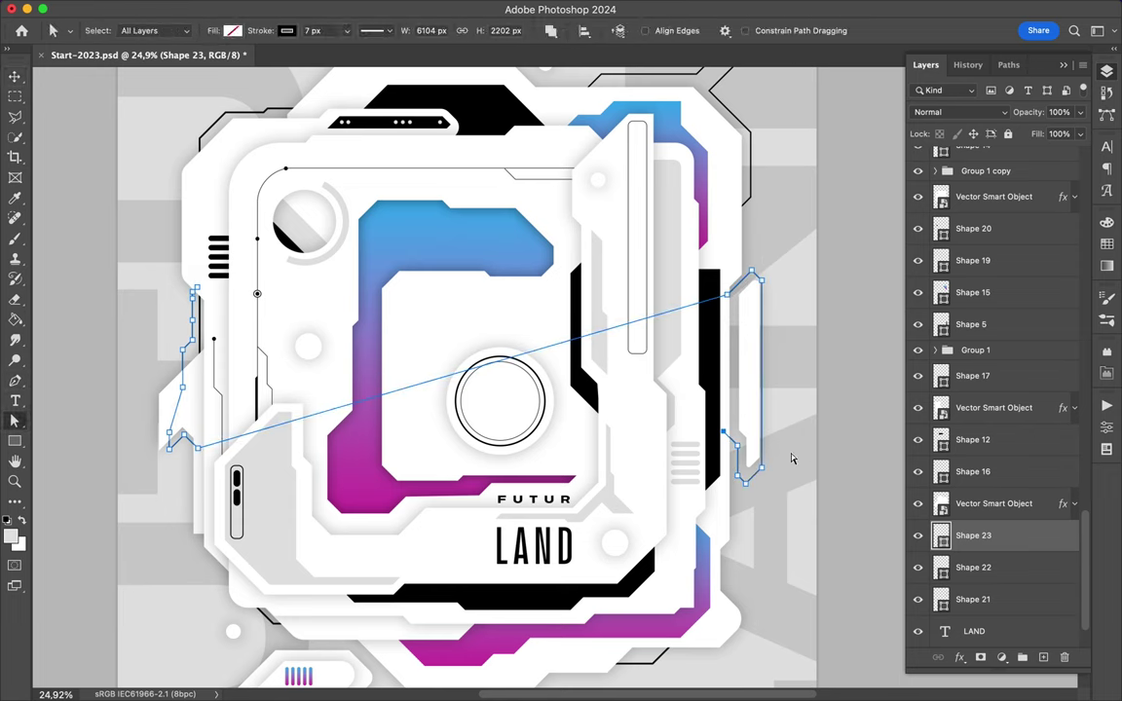
{"action": "key", "text": "v"}
{"action": "left_click", "coordinate": [767, 303], "text": "ctrl"}
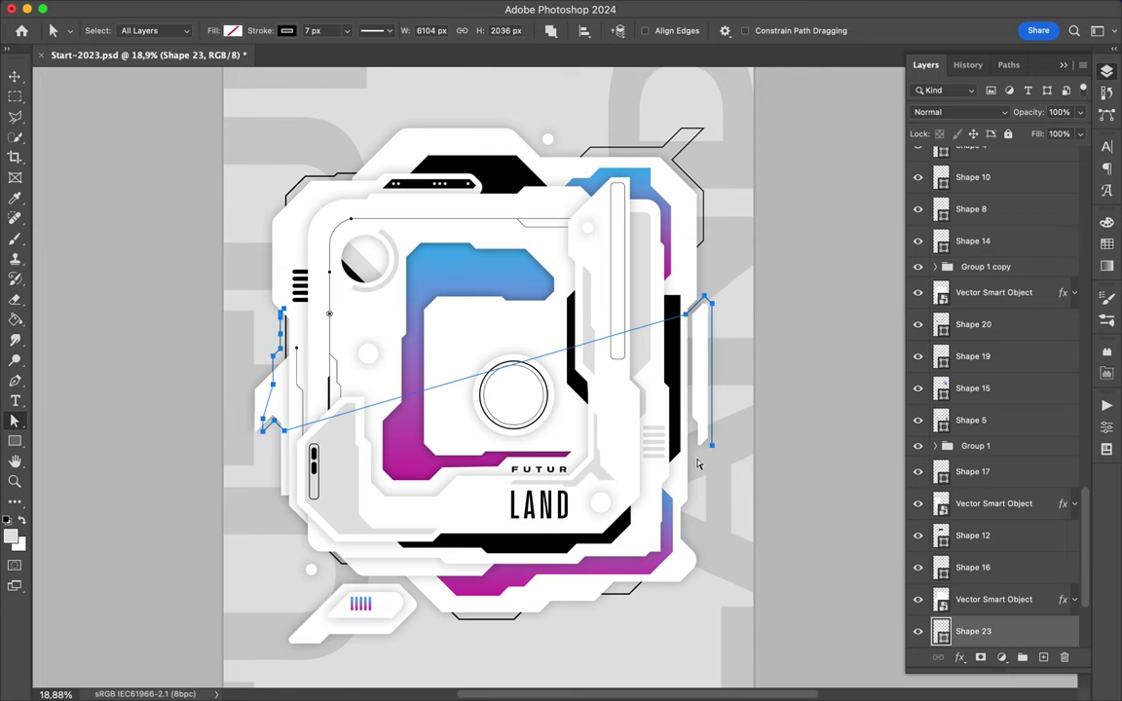
{"action": "left_click_drag", "start_coordinate": [712, 448], "coordinate": [712, 448]}
{"action": "scroll", "coordinate": [711, 448], "scroll_direction": "up", "scroll_amount": 4}
{"action": "scroll", "coordinate": [715, 451], "scroll_direction": "up", "scroll_amount": 2}
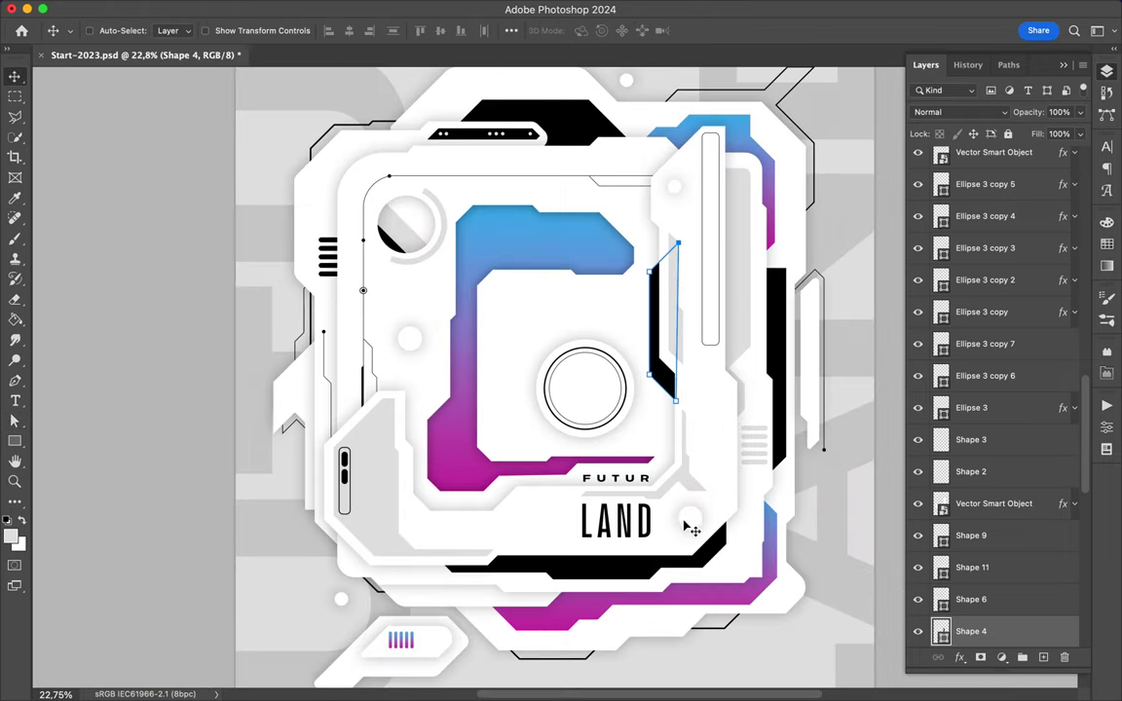
- Duplicate the black square twice below itself, filling the copies grey and light grey
{"action": "key", "text": "v"}
{"action": "left_click_drag", "start_coordinate": [332, 198], "coordinate": [314, 233]}
{"action": "key", "text": "a"}
{"action": "left_click", "coordinate": [209, 30]}
{"action": "left_click", "coordinate": [156, 102]}
{"action": "key", "text": "v"}
{"action": "key", "text": "a"}
{"action": "left_click", "coordinate": [208, 29]}
{"action": "key", "text": "a"}
{"action": "left_click", "coordinate": [208, 30]}
{"action": "left_click", "coordinate": [156, 108]}
{"action": "key", "text": "v"}
- Shrink the three stacked squares into tiny markers with Free Transform
{"action": "left_click", "coordinate": [227, 117], "text": "super"}
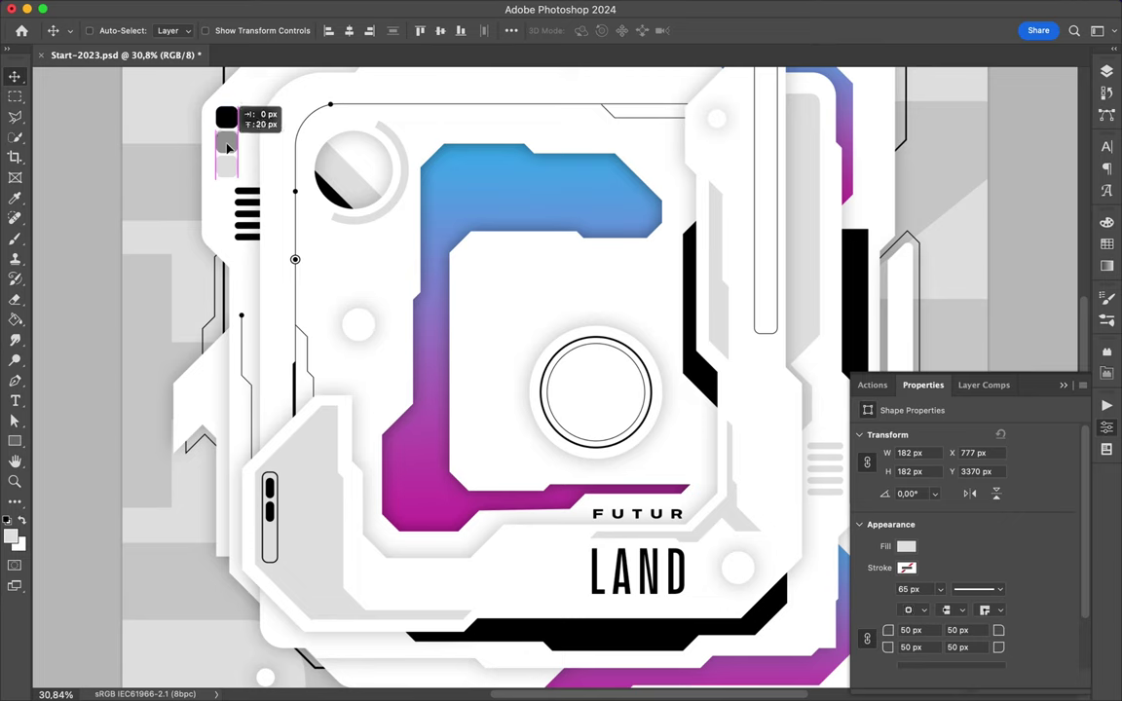
{"action": "key", "text": "super+t"}
{"action": "left_click_drag", "start_coordinate": [238, 177], "coordinate": [222, 151]}
{"action": "key", "text": "Return"}
{"action": "key", "text": "super+t"}
{"action": "key", "text": "Return"}
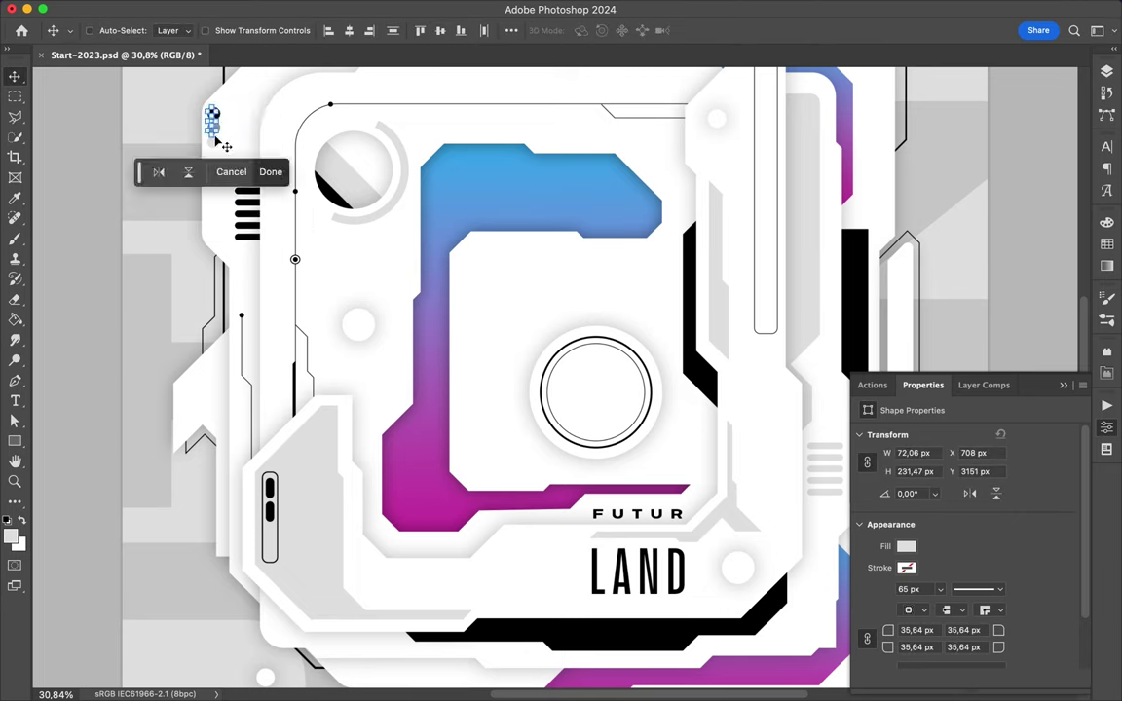
{"action": "key", "text": "super+minus"}
- Select the black bar on the right panel
{"action": "key", "text": "a"}
{"action": "left_click", "coordinate": [544, 299]}
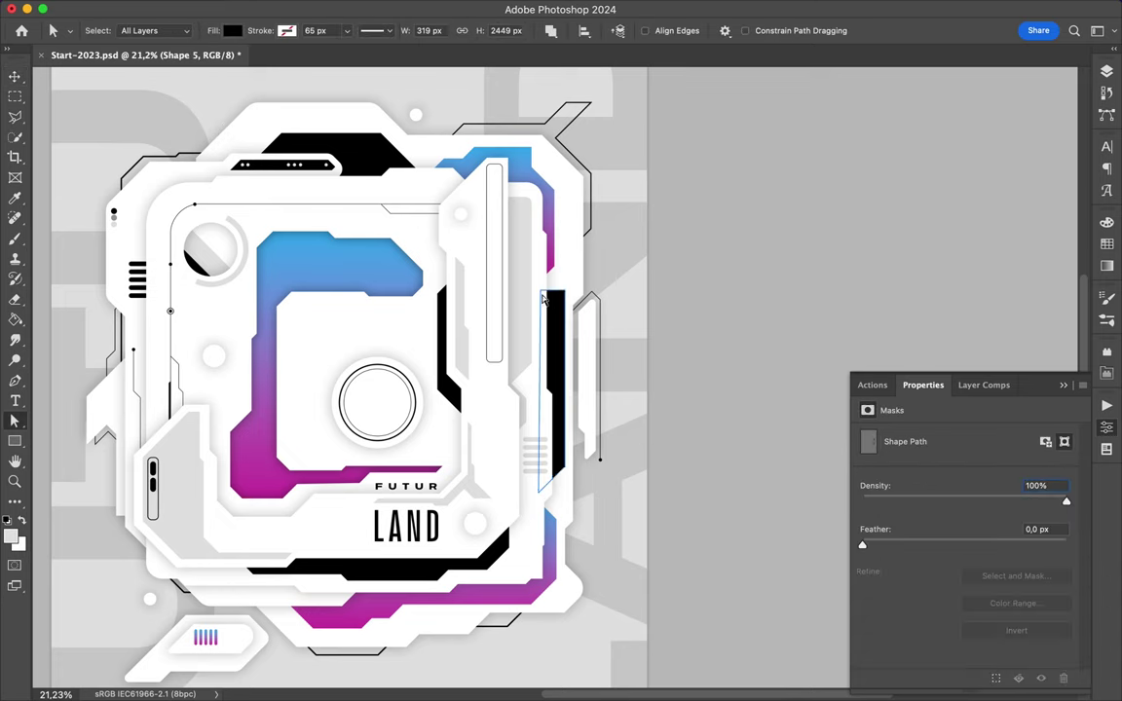
{"action": "left_click", "coordinate": [675, 293]}
{"action": "key", "text": "v"}
{"action": "left_click", "coordinate": [447, 386], "text": "super"}
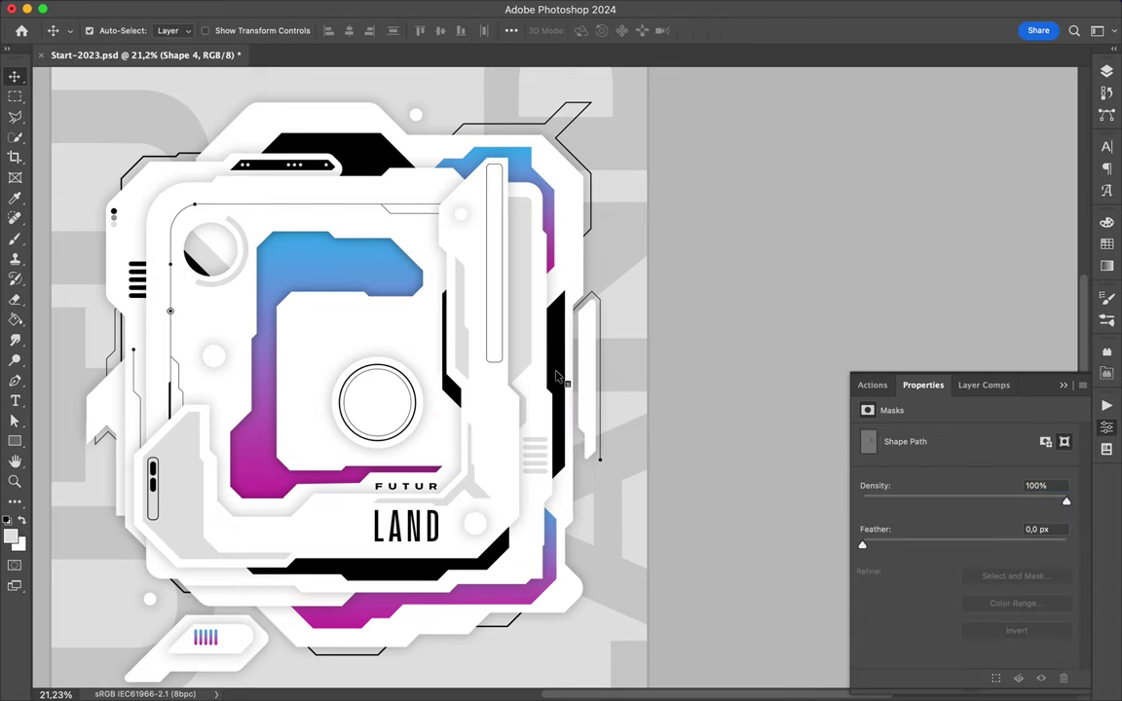
{"action": "left_click", "coordinate": [556, 375], "text": "super"}
- Draw a long thin black bar along the inner panel's top line, replacing a misplaced first attempt
{"action": "key", "text": "u"}
{"action": "left_click_drag", "start_coordinate": [253, 210], "coordinate": [371, 221]}
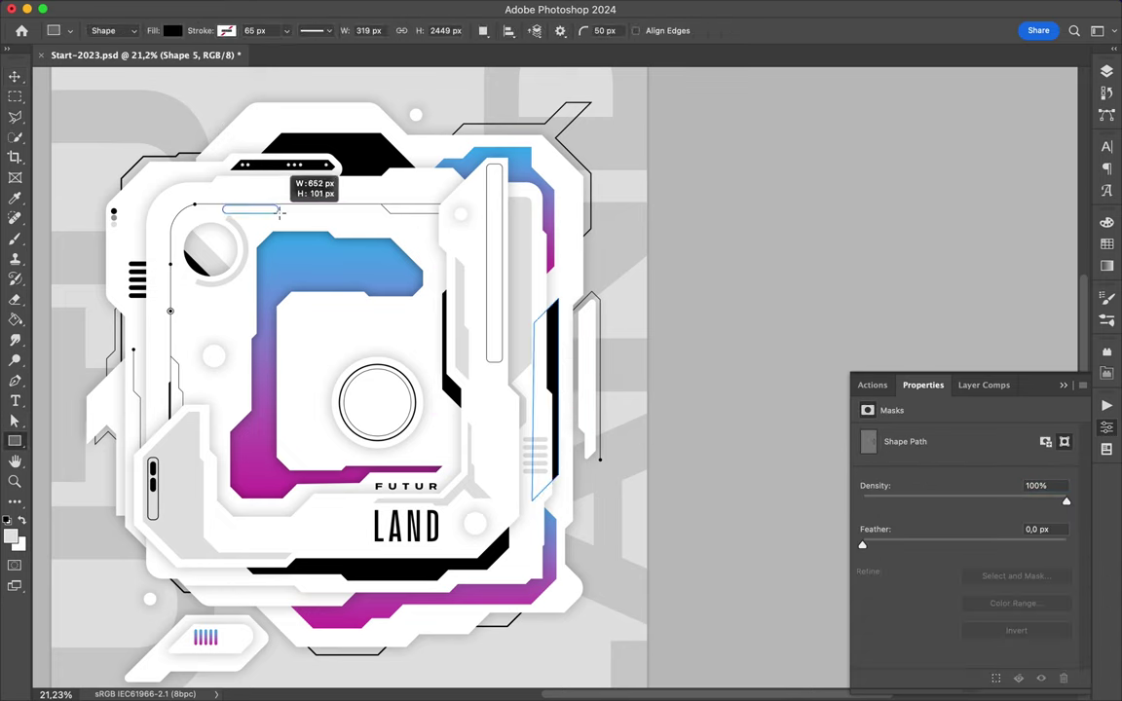
{"action": "key", "text": "a"}
{"action": "scroll", "coordinate": [370, 219], "scroll_direction": "up", "scroll_amount": 3}
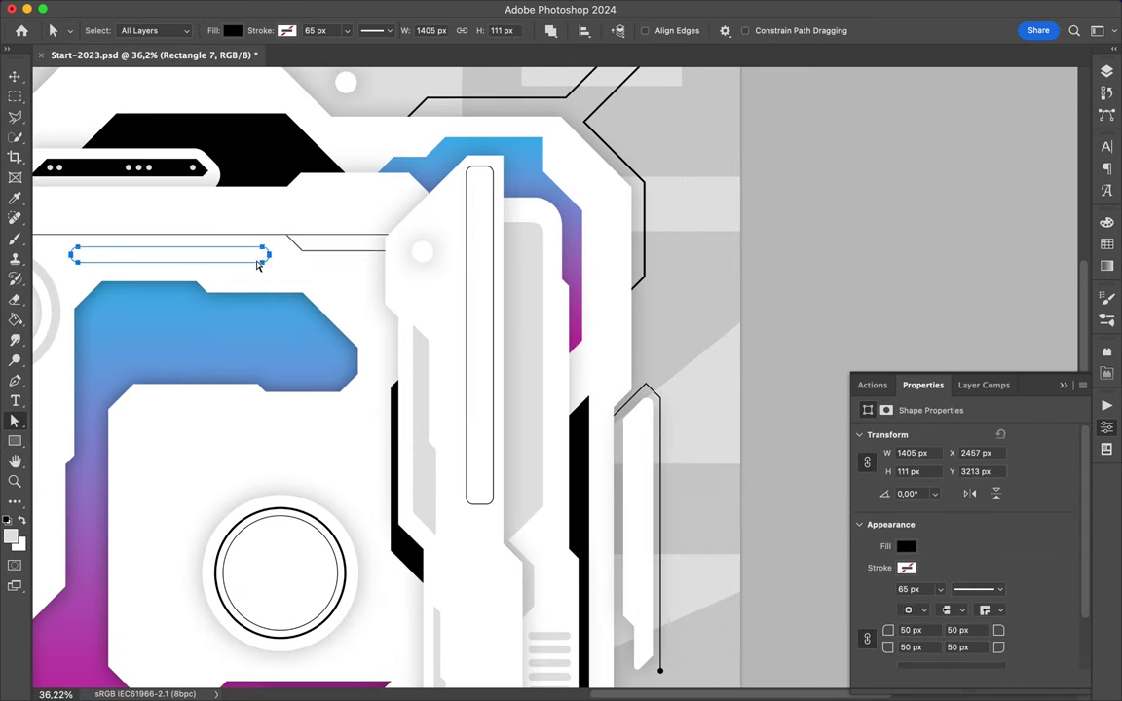
{"action": "key", "text": "v"}
{"action": "key", "text": "m"}
{"action": "key", "text": "u"}
{"action": "key", "text": "v"}
{"action": "key", "text": "a"}
{"action": "key", "text": "Delete"}
{"action": "key", "text": "u"}
{"action": "left_click_drag", "start_coordinate": [55, 240], "coordinate": [282, 246]}
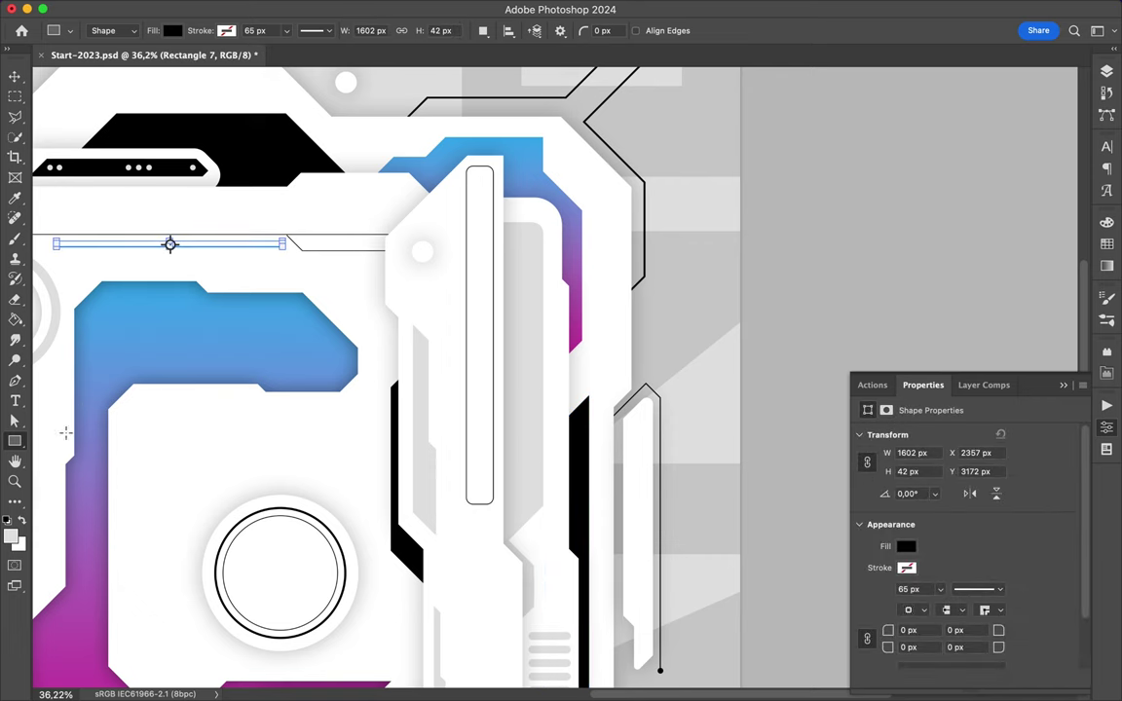
- Duplicate the thin bar just above itself and fill the copy light grey
{"action": "left_click", "coordinate": [1106, 71]}
{"action": "scroll", "coordinate": [993, 292], "scroll_direction": "up", "scroll_amount": 5}
{"action": "scroll", "coordinate": [994, 292], "scroll_direction": "up", "scroll_amount": 5}
{"action": "scroll", "coordinate": [993, 292], "scroll_direction": "up", "scroll_amount": 5}
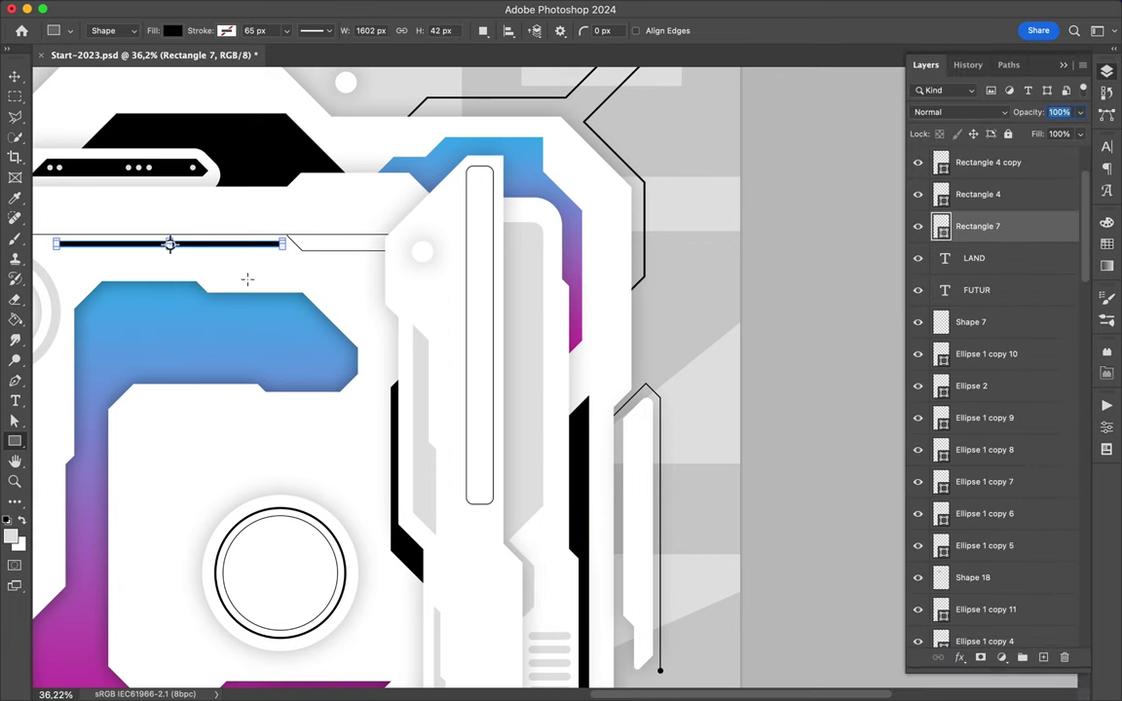
{"action": "scroll", "coordinate": [292, 244], "scroll_direction": "left", "scroll_amount": 3}
{"action": "key", "text": "v"}
{"action": "left_click_drag", "start_coordinate": [429, 244], "coordinate": [428, 227]}
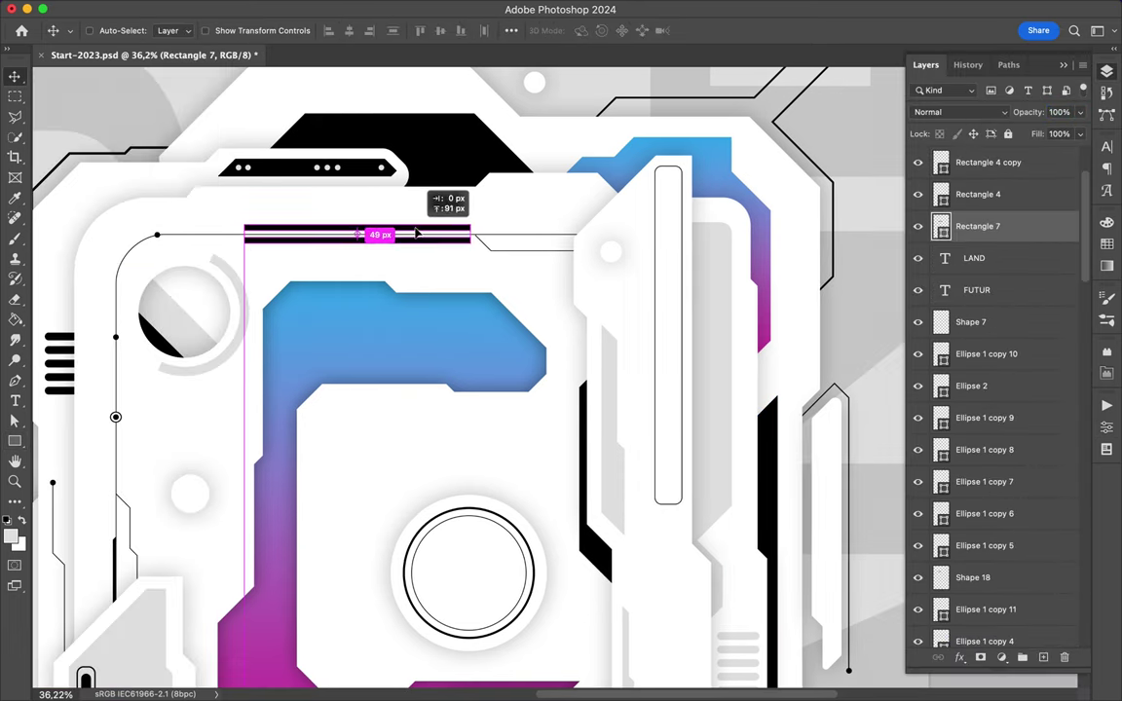
{"action": "key", "text": "a"}
{"action": "left_click", "coordinate": [232, 31]}
{"action": "left_click", "coordinate": [134, 114]}
{"action": "scroll", "coordinate": [617, 292], "scroll_direction": "down", "scroll_amount": 3}
{"action": "scroll", "coordinate": [618, 292], "scroll_direction": "down", "scroll_amount": 3}
{"action": "scroll", "coordinate": [617, 292], "scroll_direction": "down", "scroll_amount": 2}
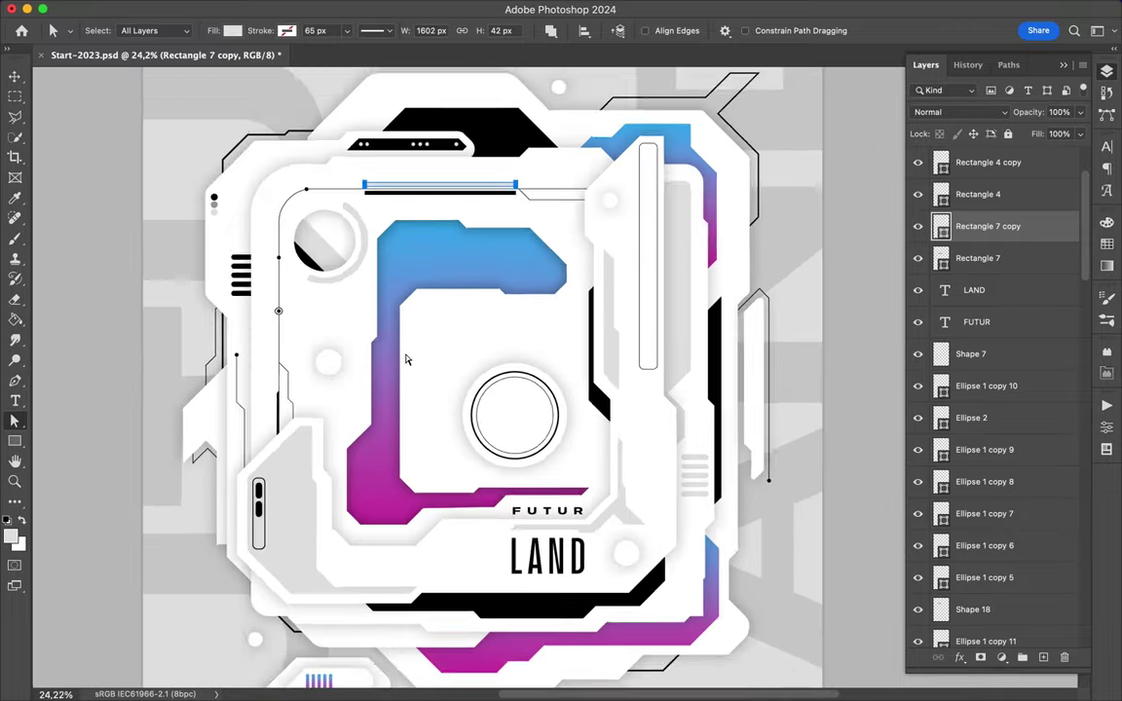
{"action": "scroll", "coordinate": [617, 292], "scroll_direction": "down", "scroll_amount": 2}
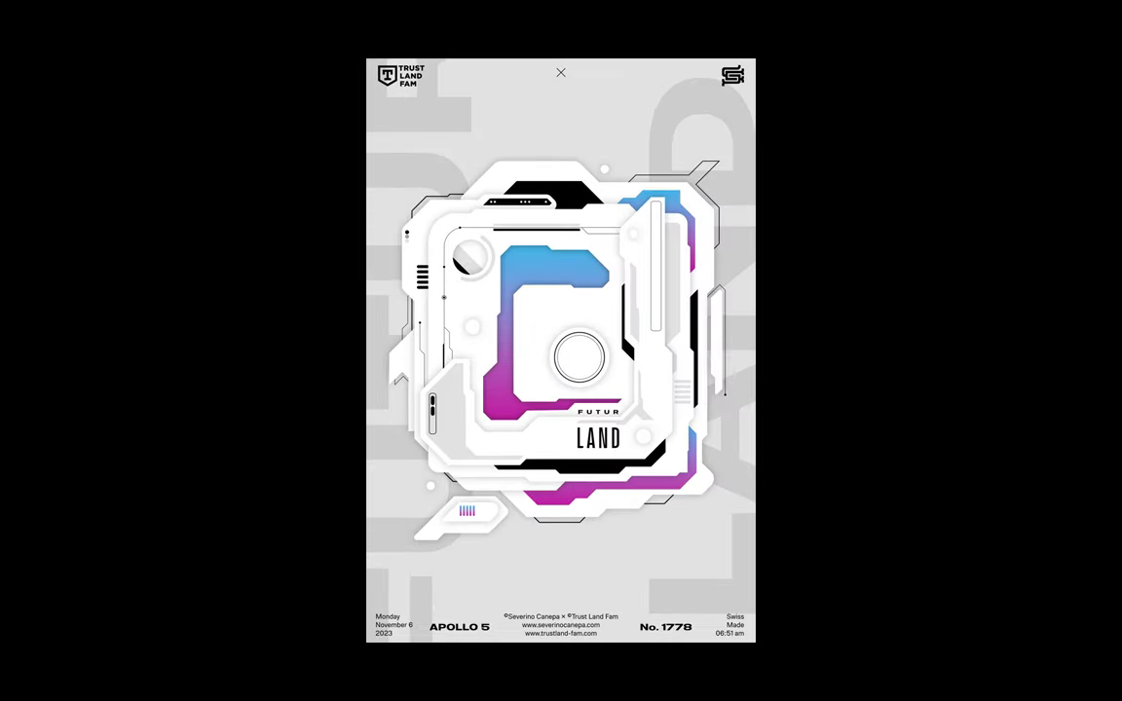